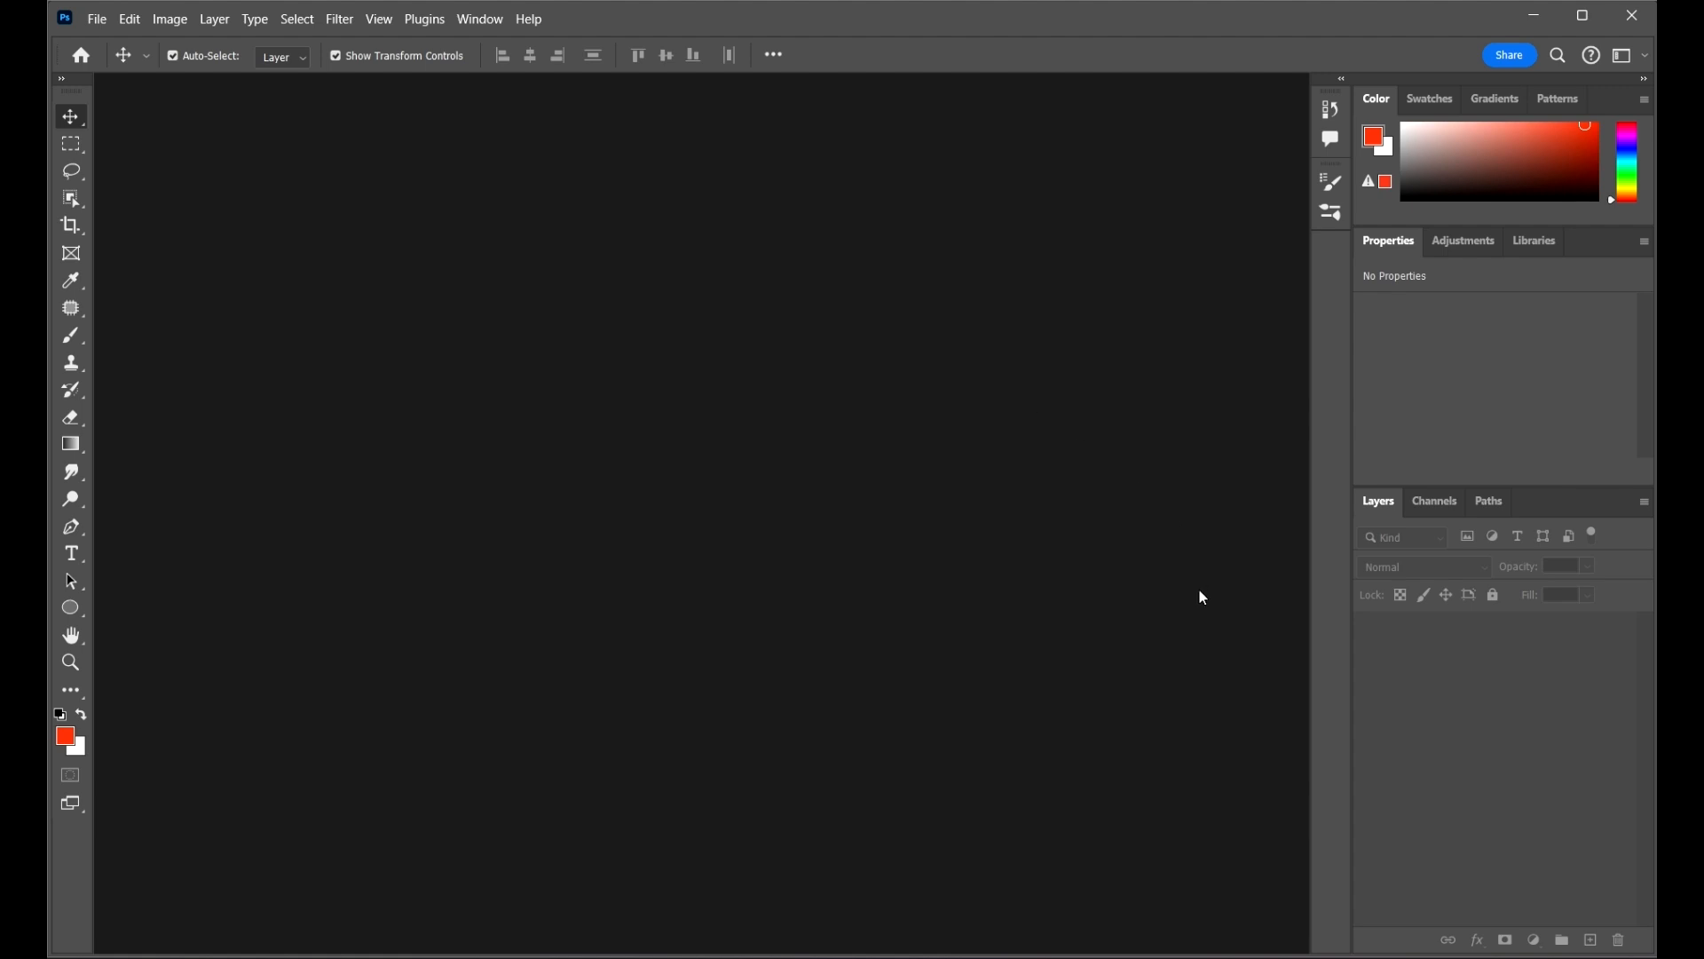
- Compare the color-graded portrait Color grading with Apply Image.jpg with the original Sound-on.jpg in the Photos viewer
mouse_move(1261, 957)
click(1198, 923)
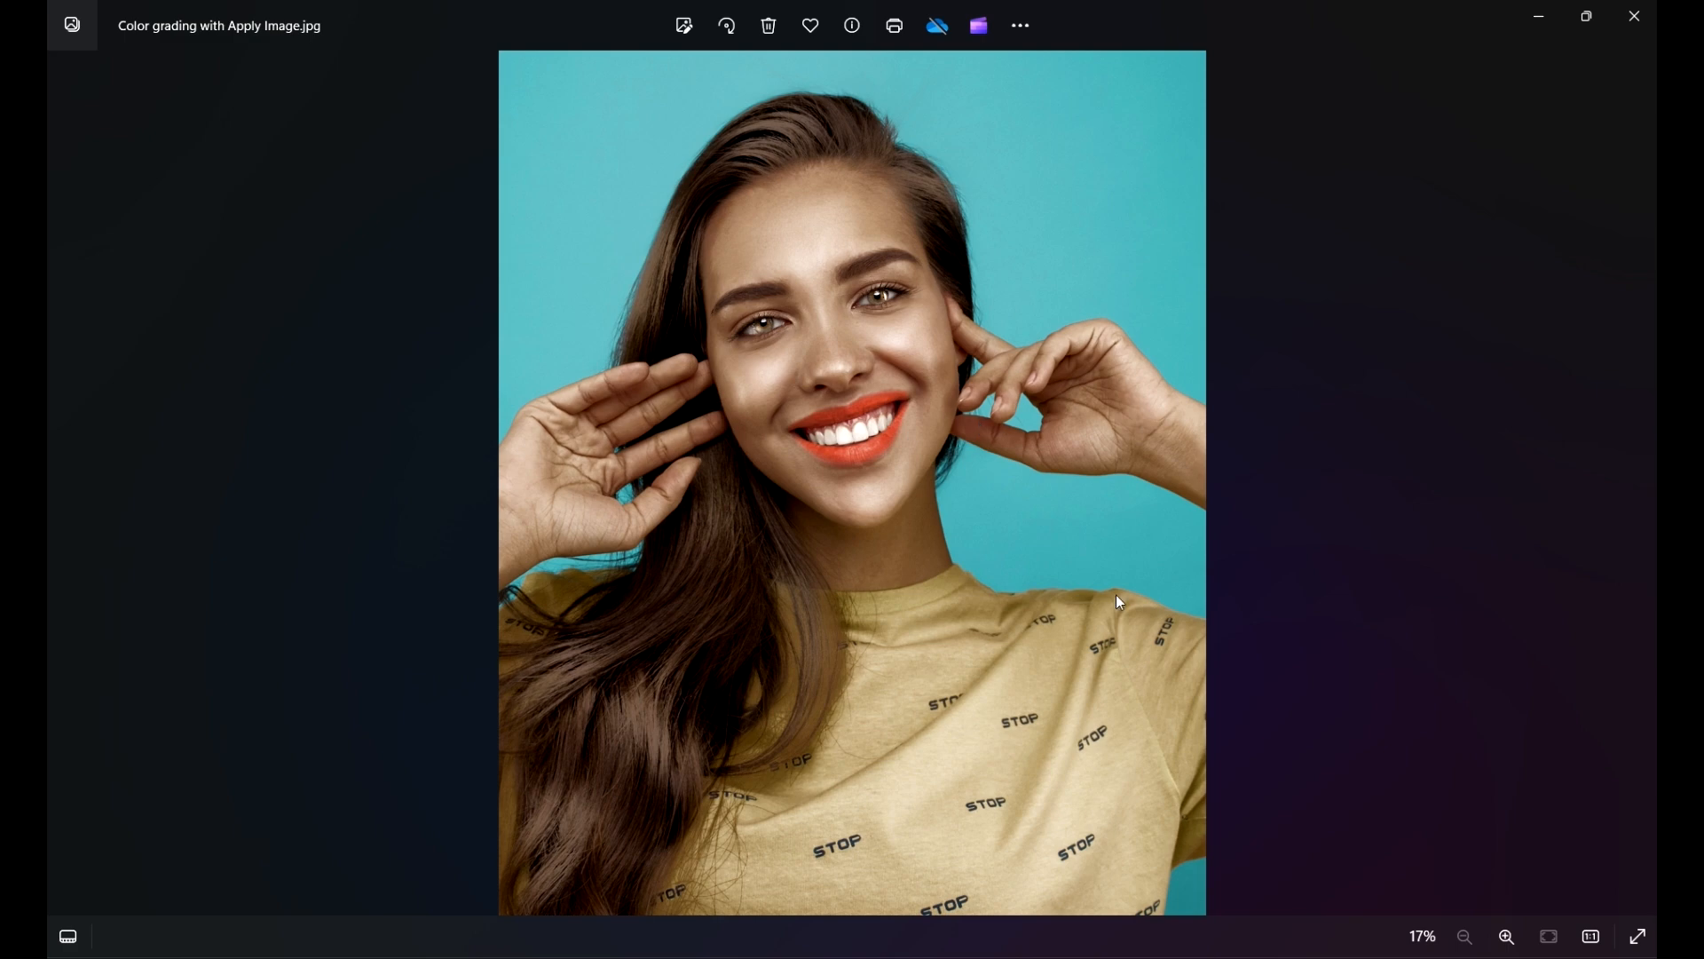
mouse_move(1261, 956)
click(1329, 946)
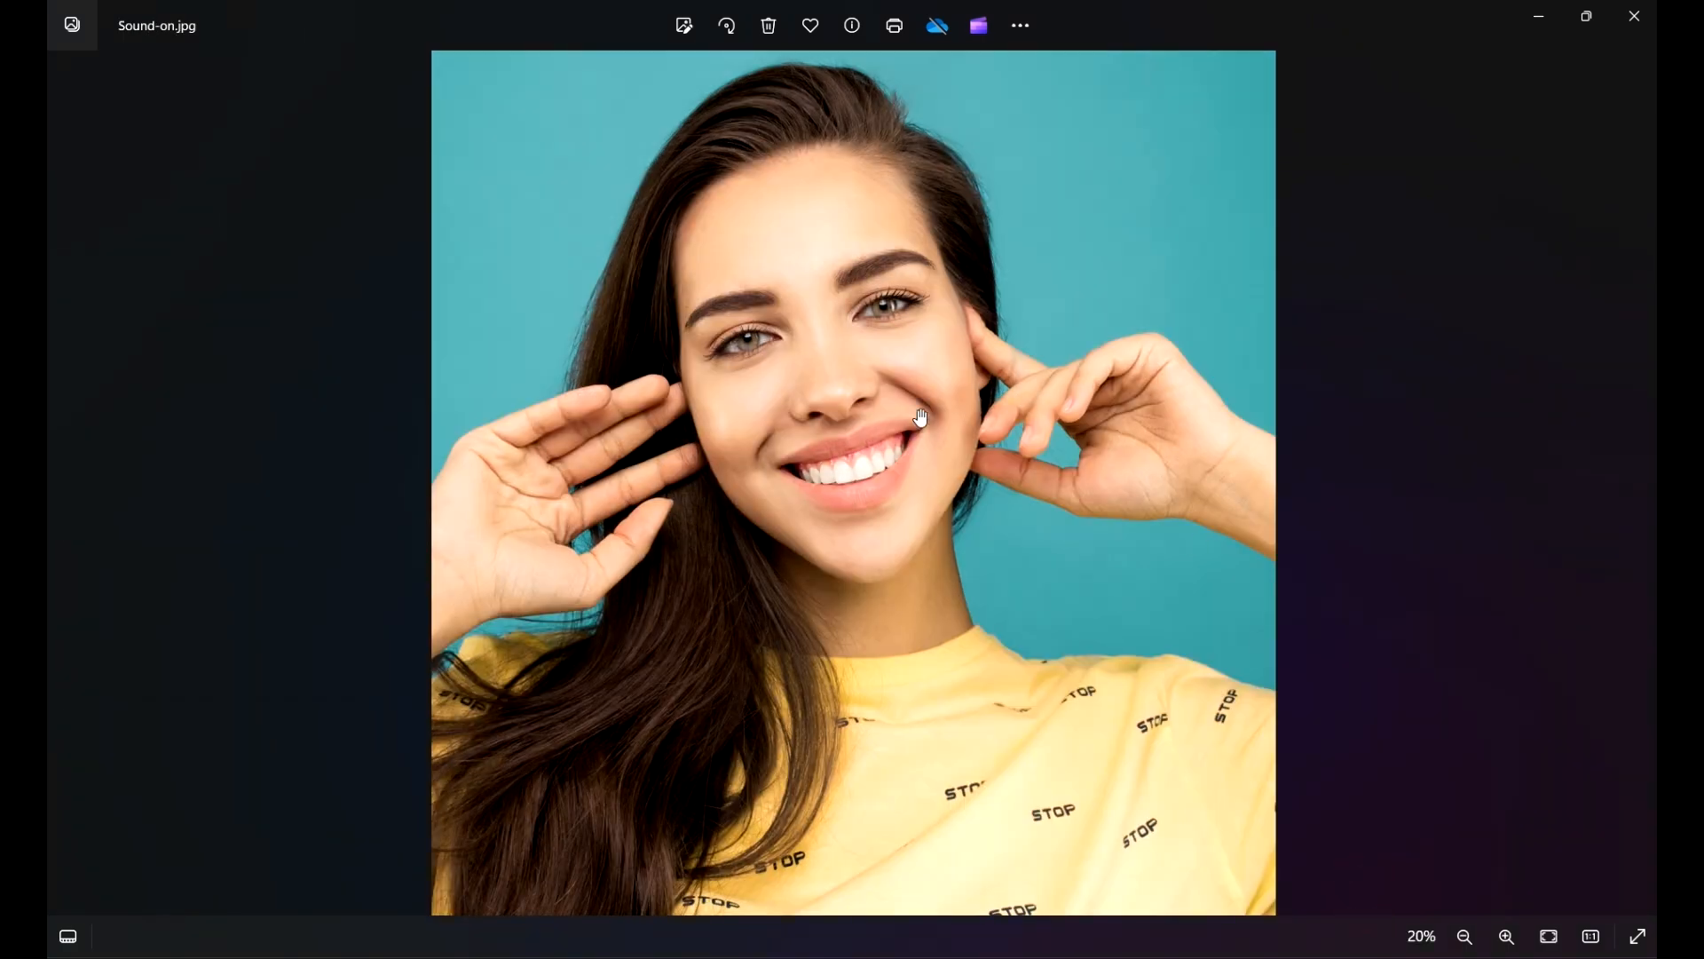
scroll(1031, 616, up, 1)
mouse_move(1260, 957)
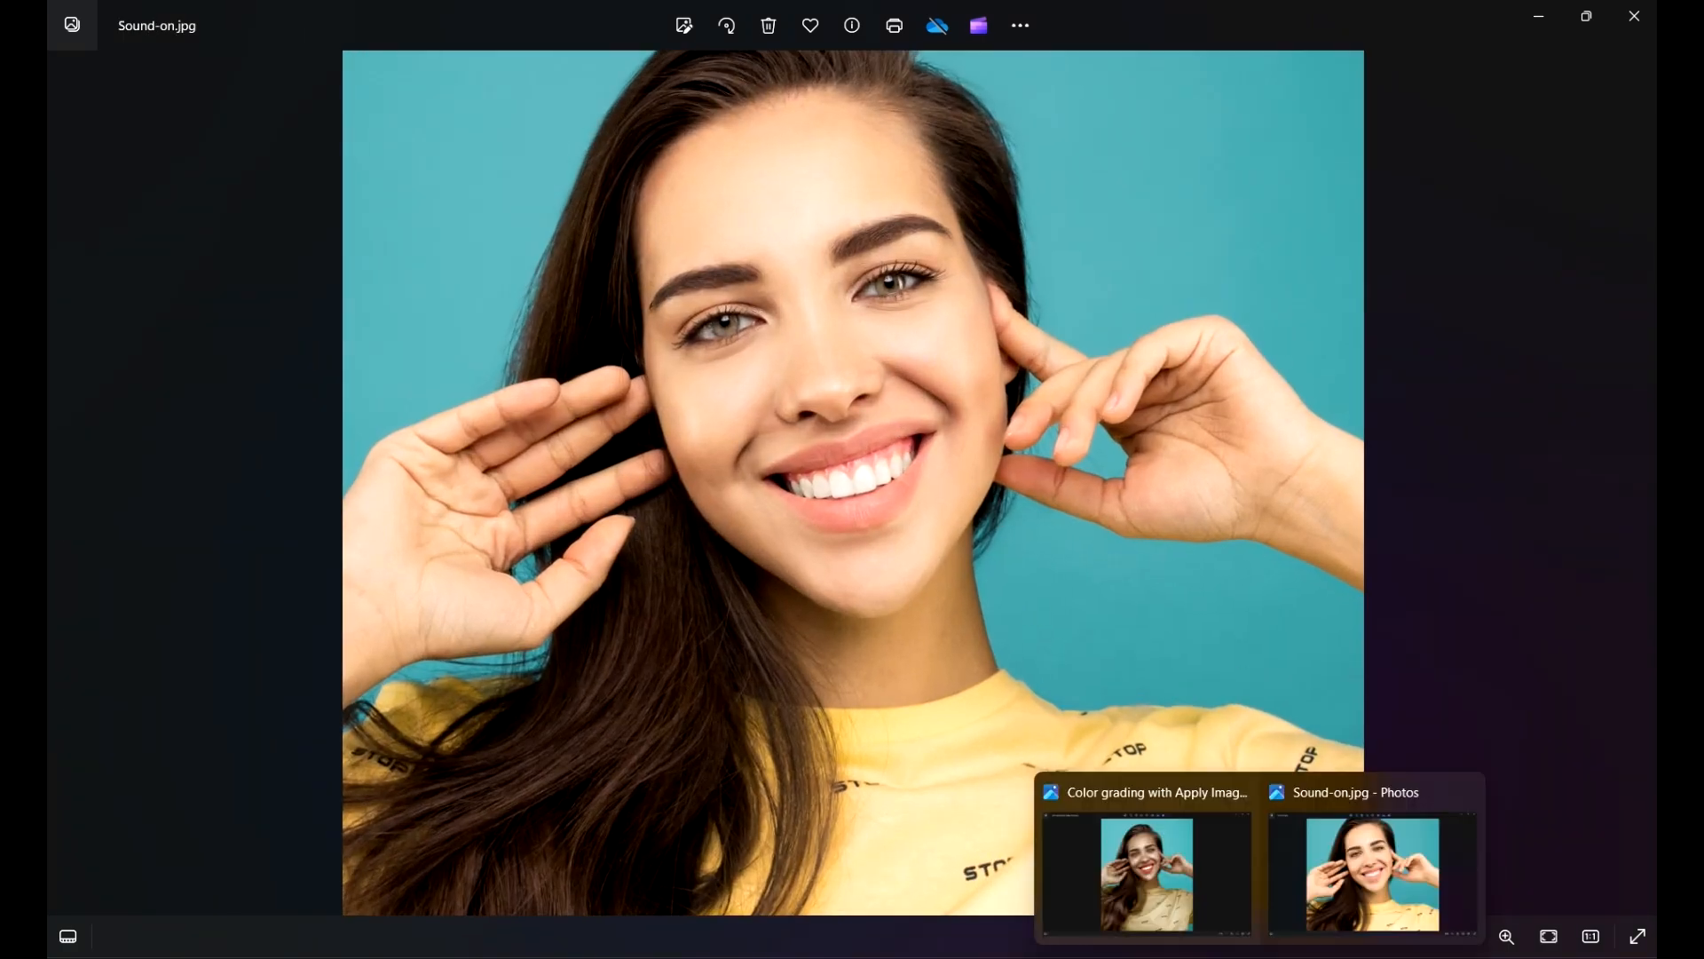
- Examine the skin tones, lips and background of the color-graded portrait up close
click(1186, 868)
scroll(866, 309, up, 2)
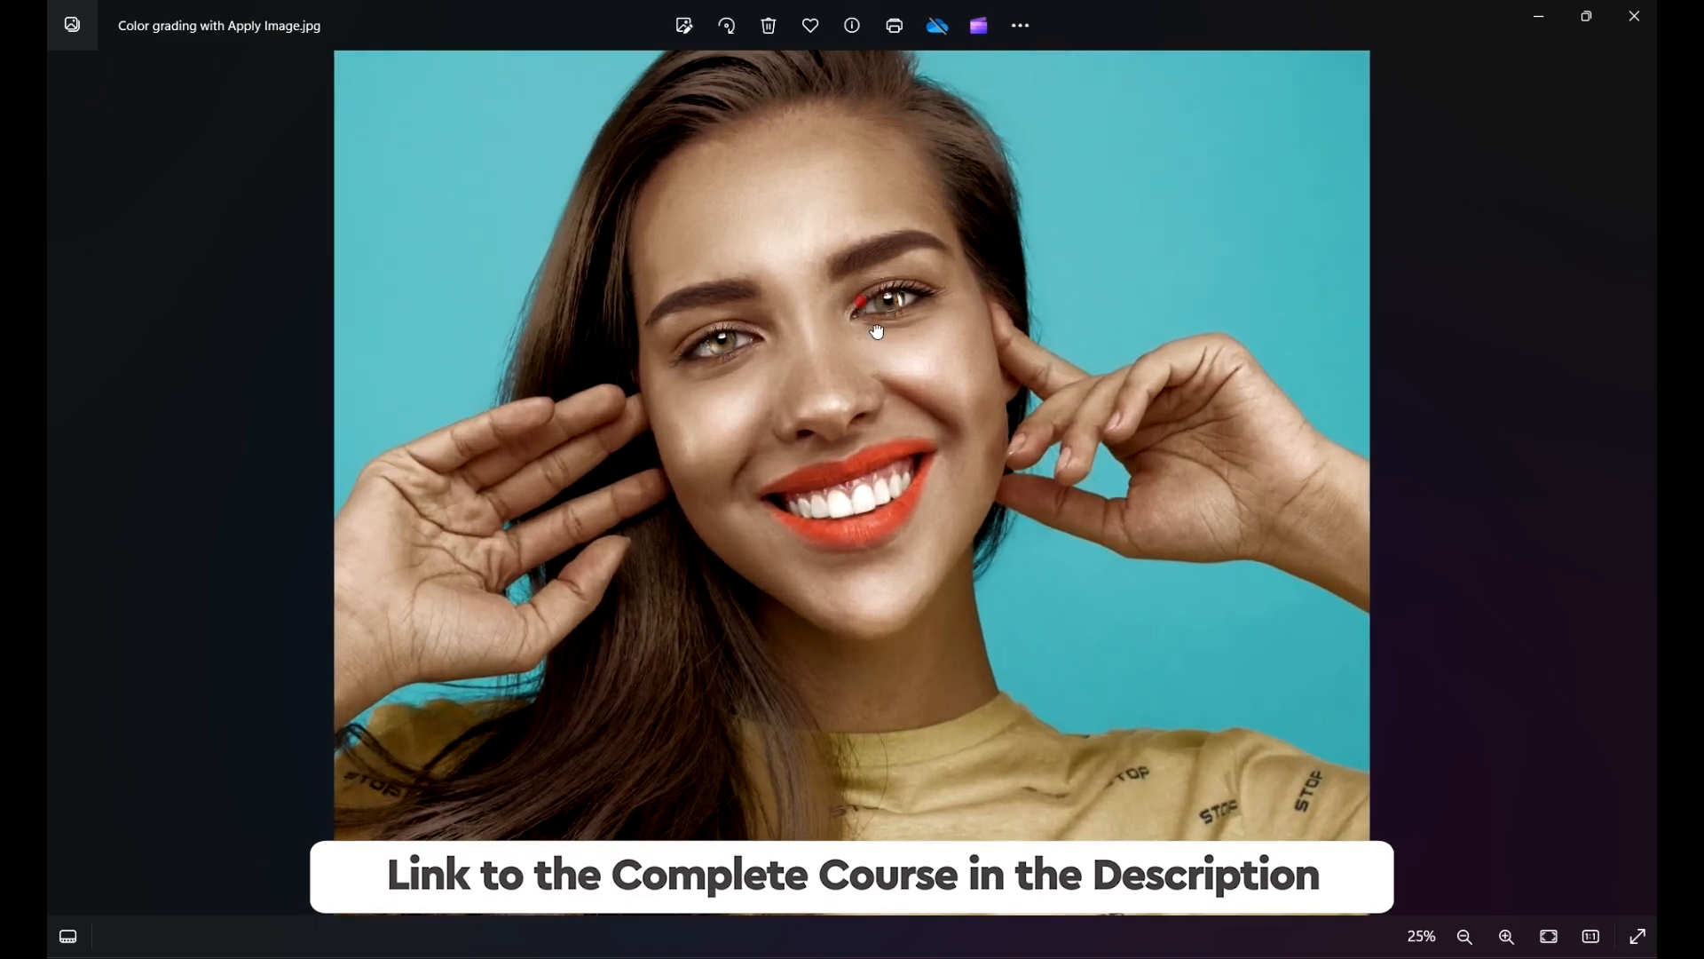
scroll(862, 266, up, 1)
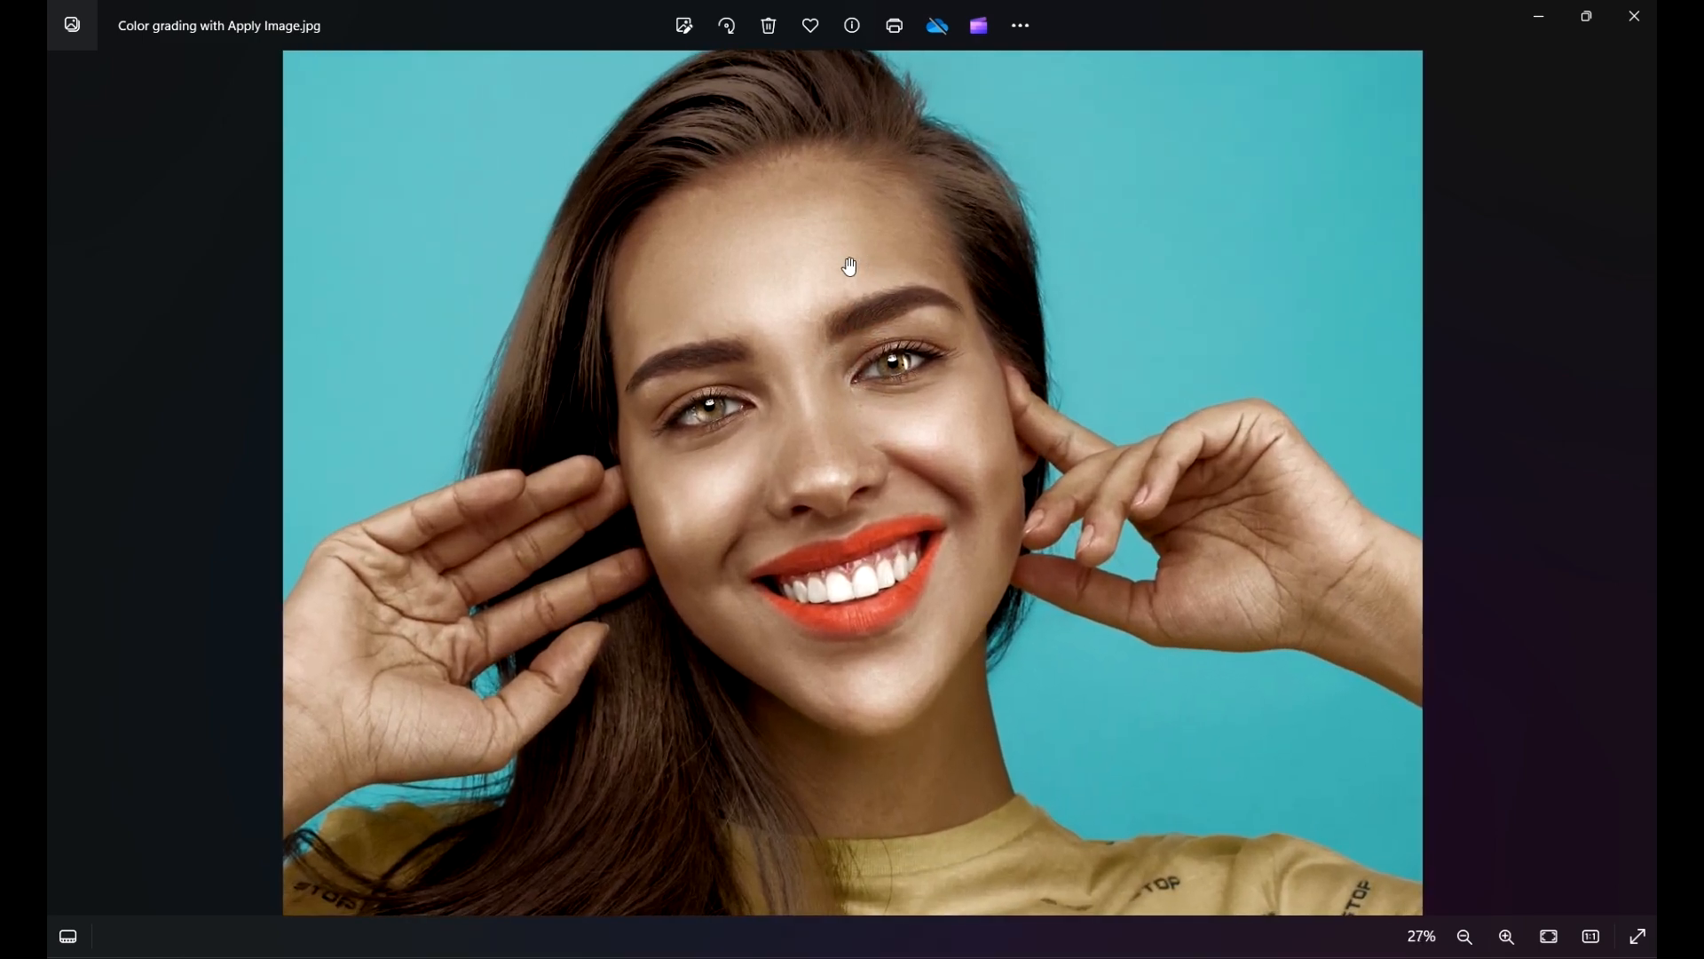
drag(857, 280, 933, 435)
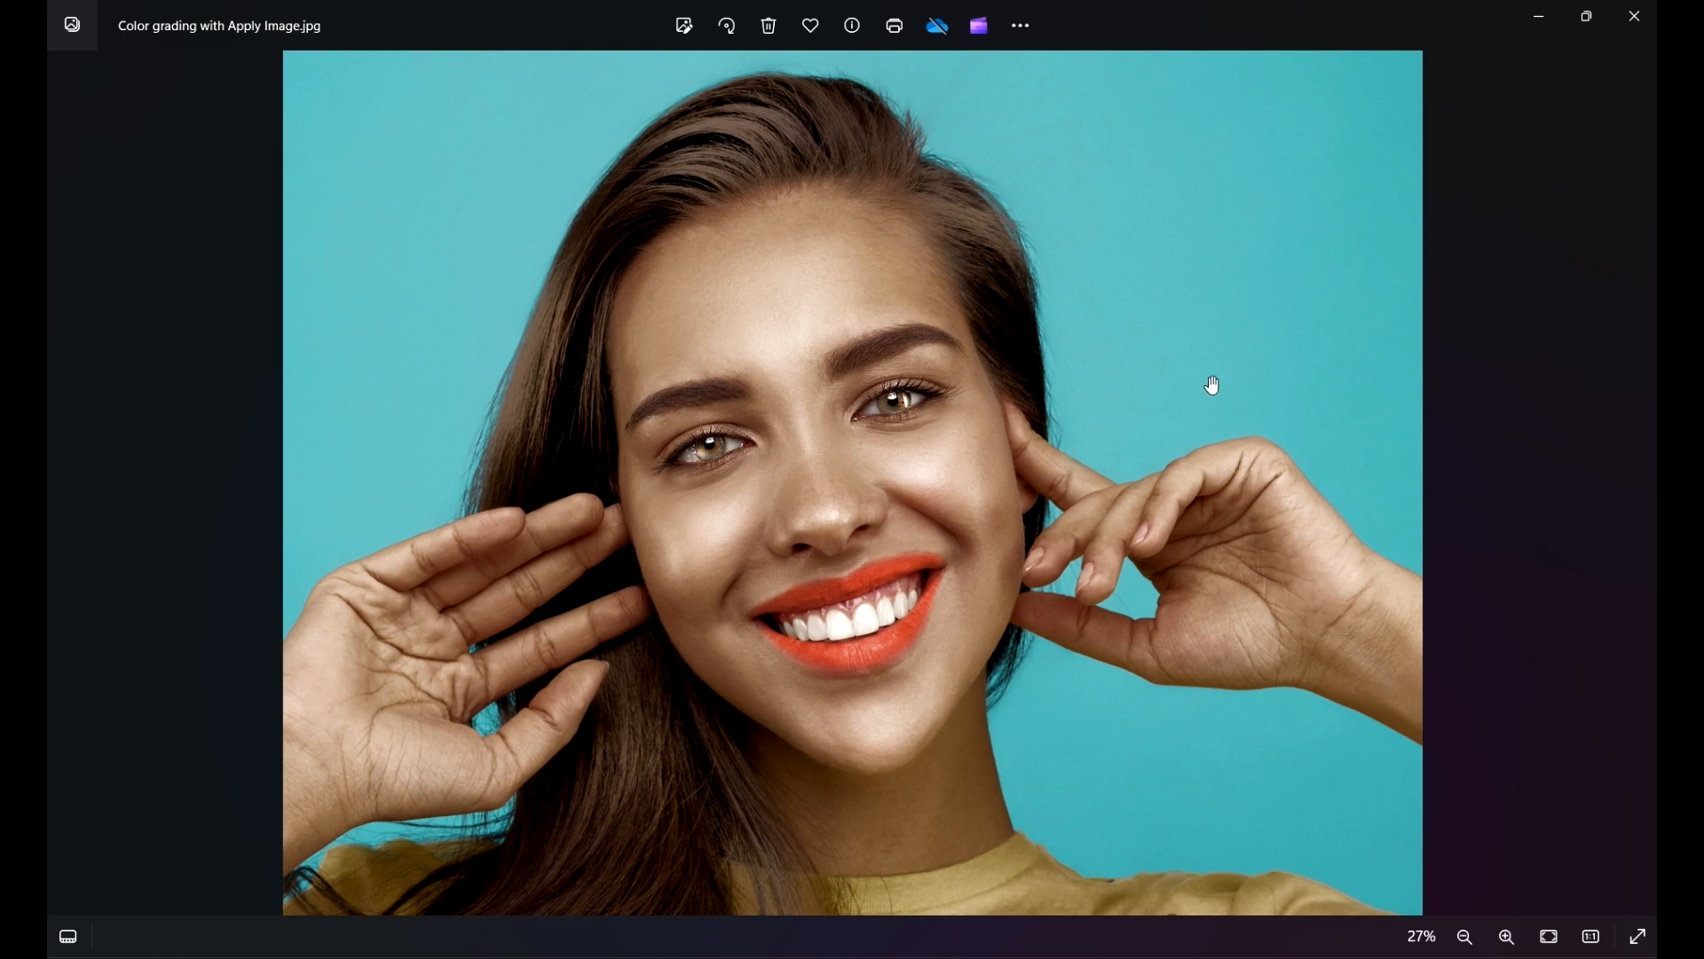
scroll(1095, 348, down, 2)
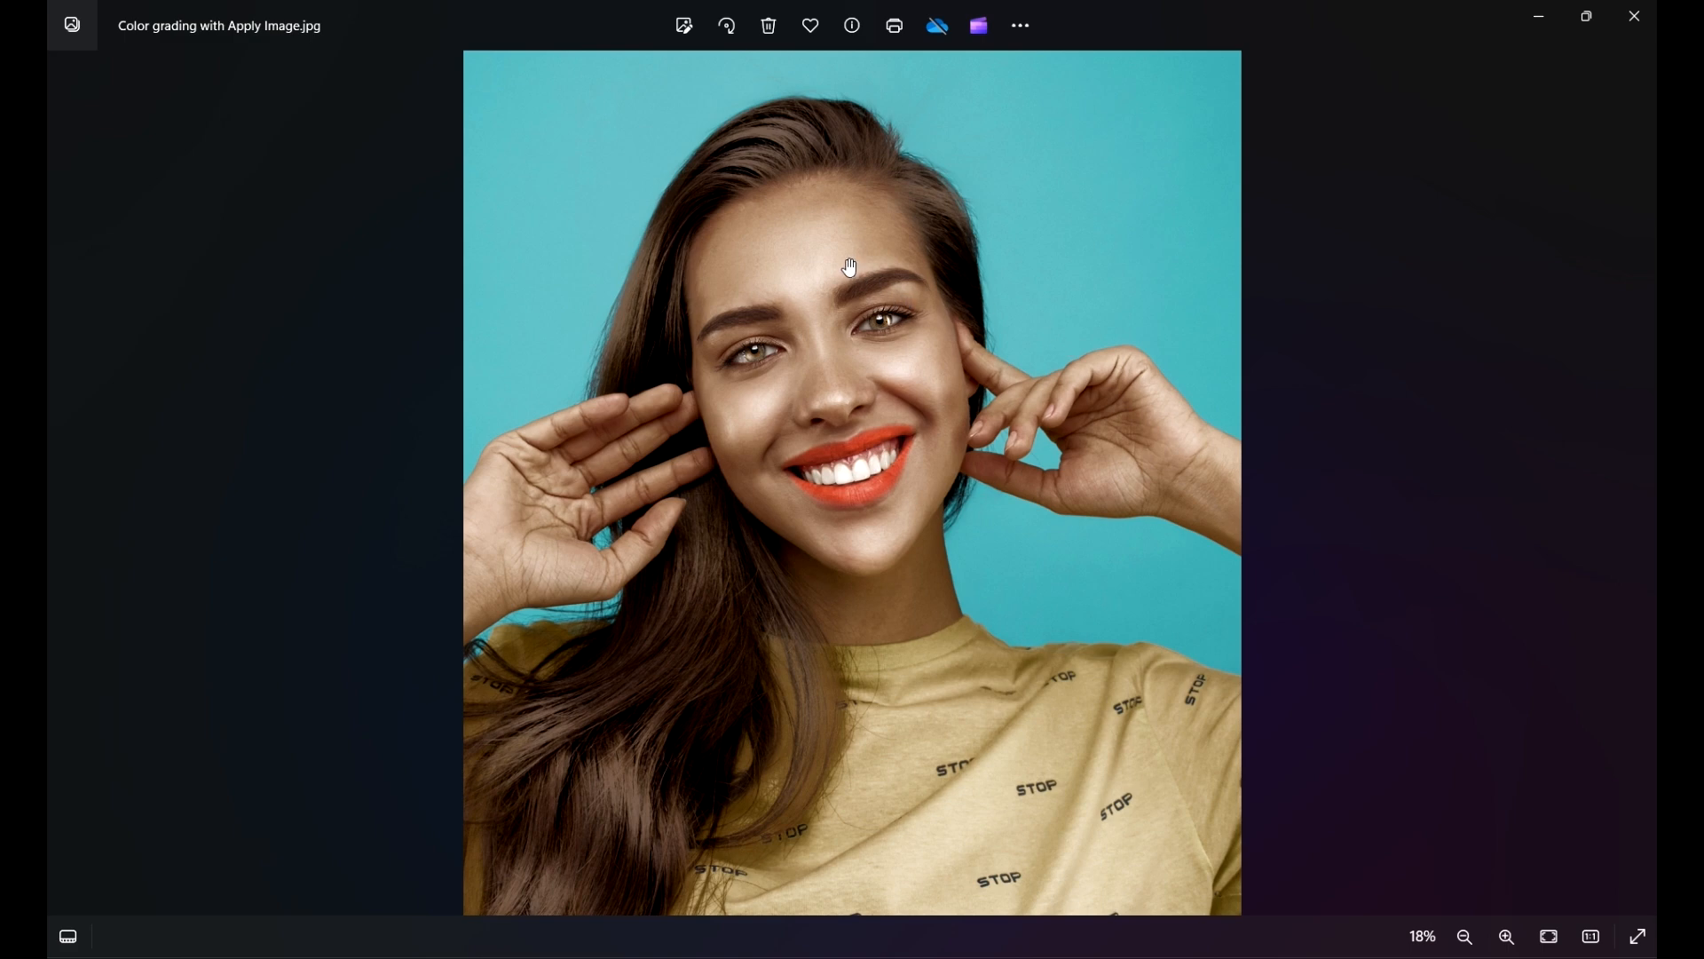
scroll(848, 266, up, 3)
scroll(804, 284, up, 1)
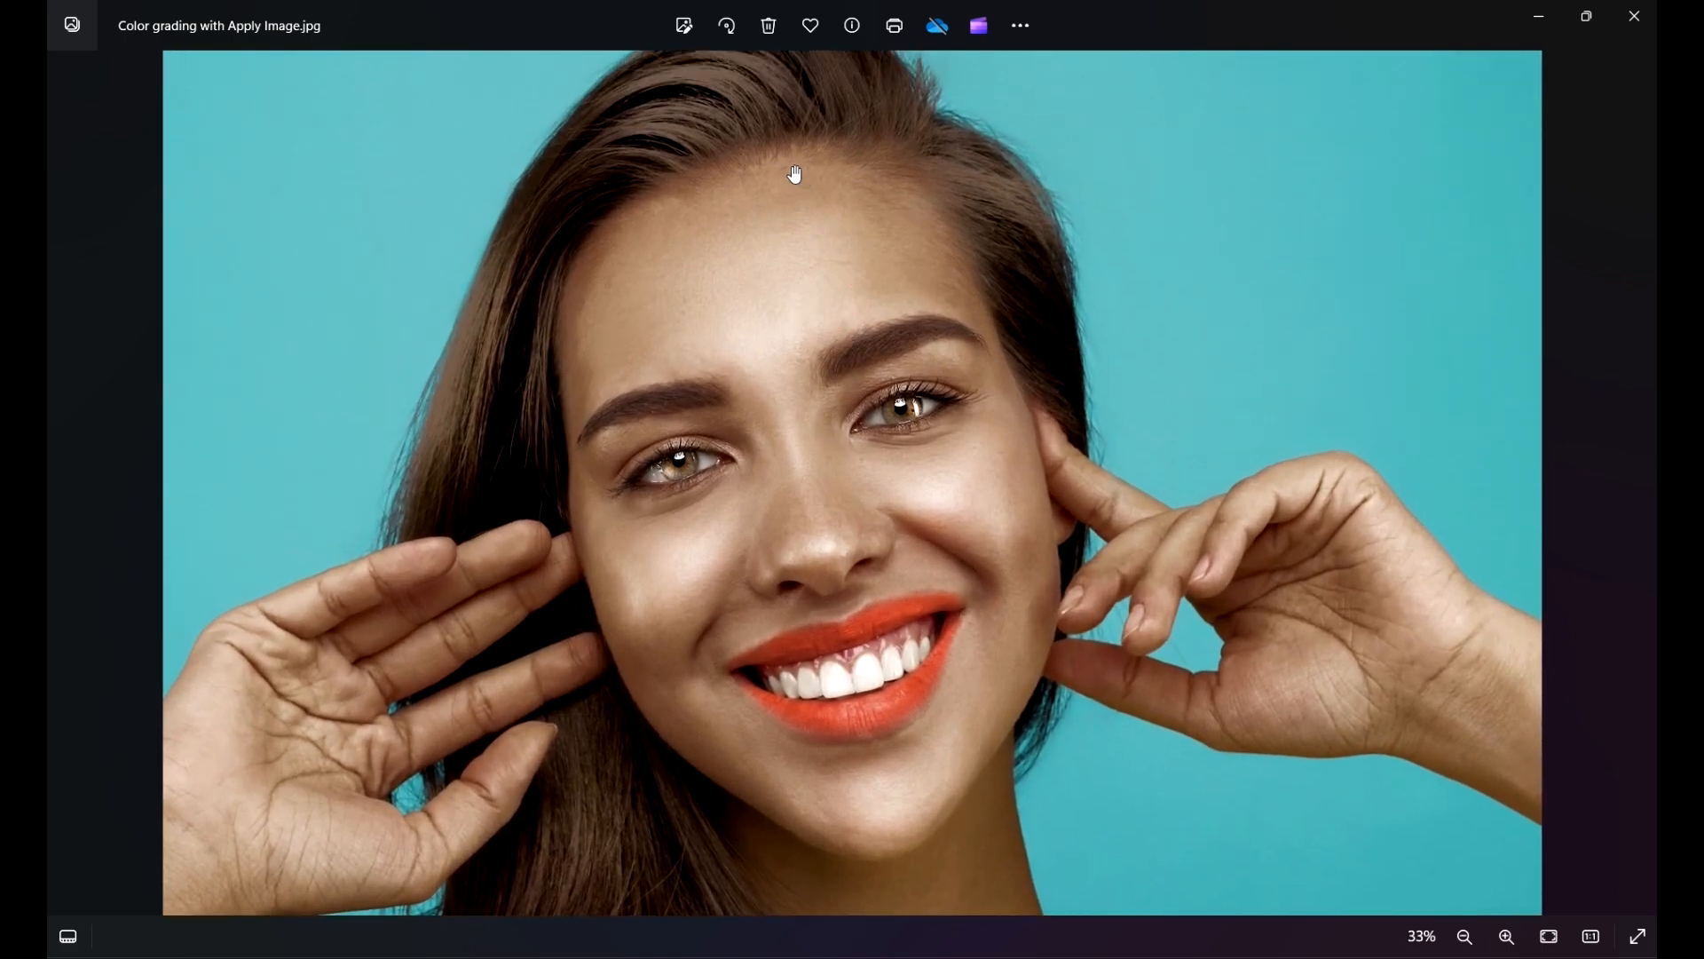
scroll(1150, 516, down, 3)
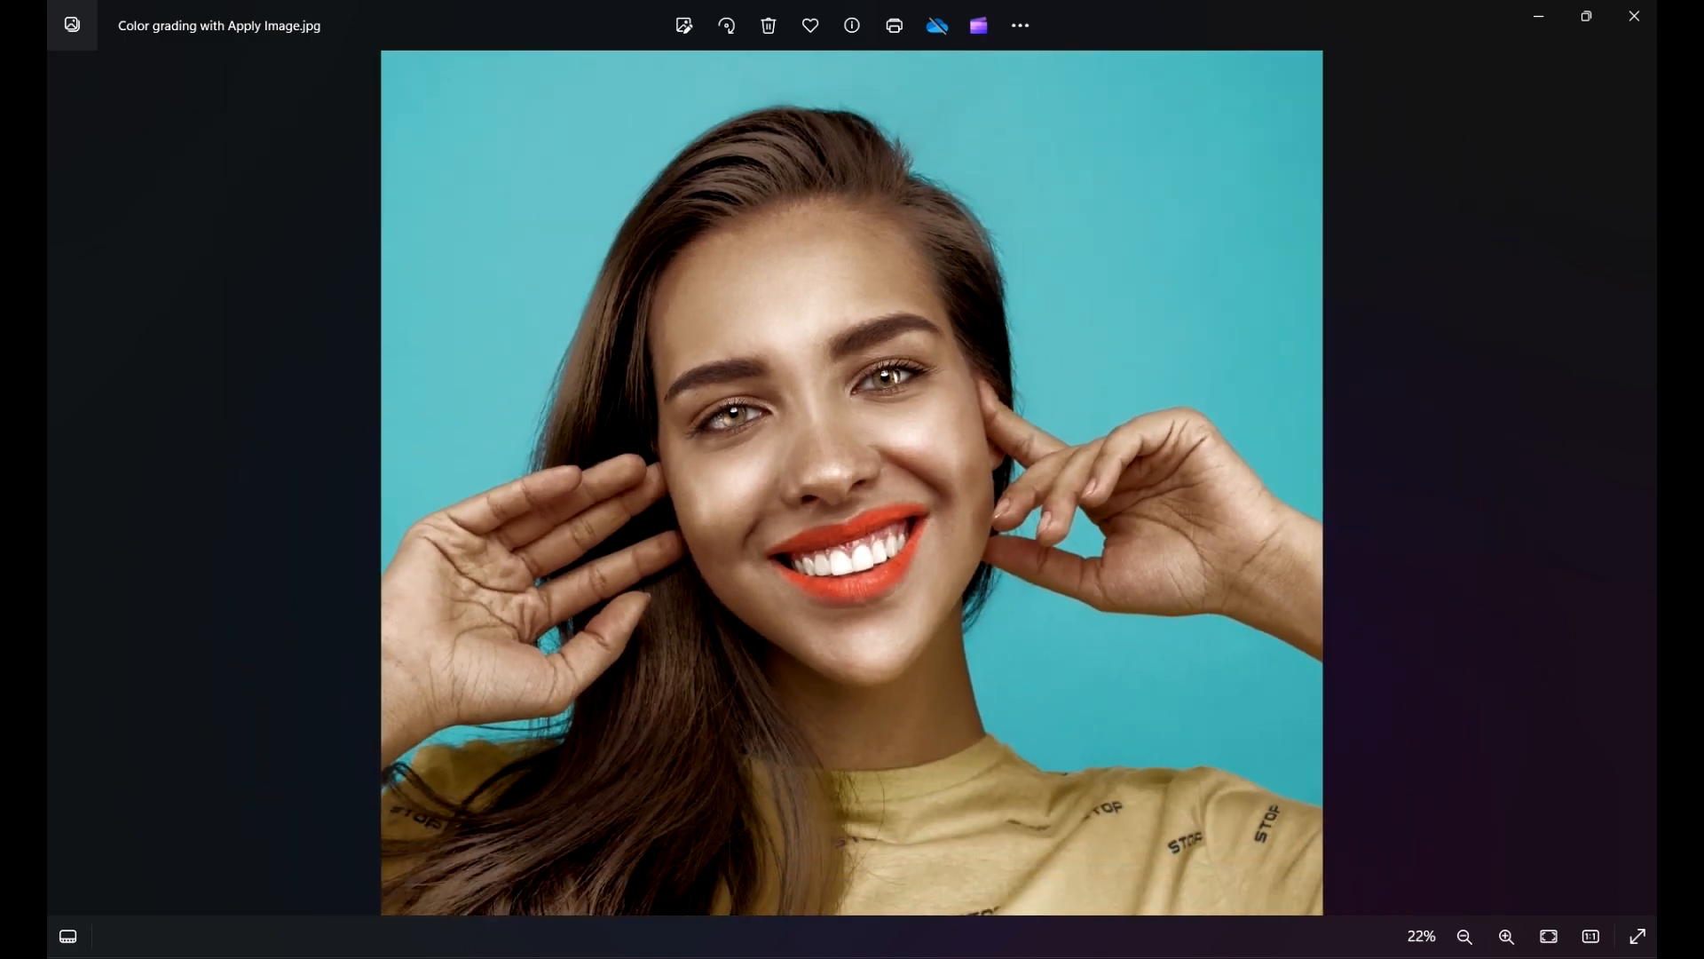
- Inspect the face and background colors of the original Sound-on.jpg for comparison with the graded version
mouse_move(1348, 884)
scroll(935, 362, down, 2)
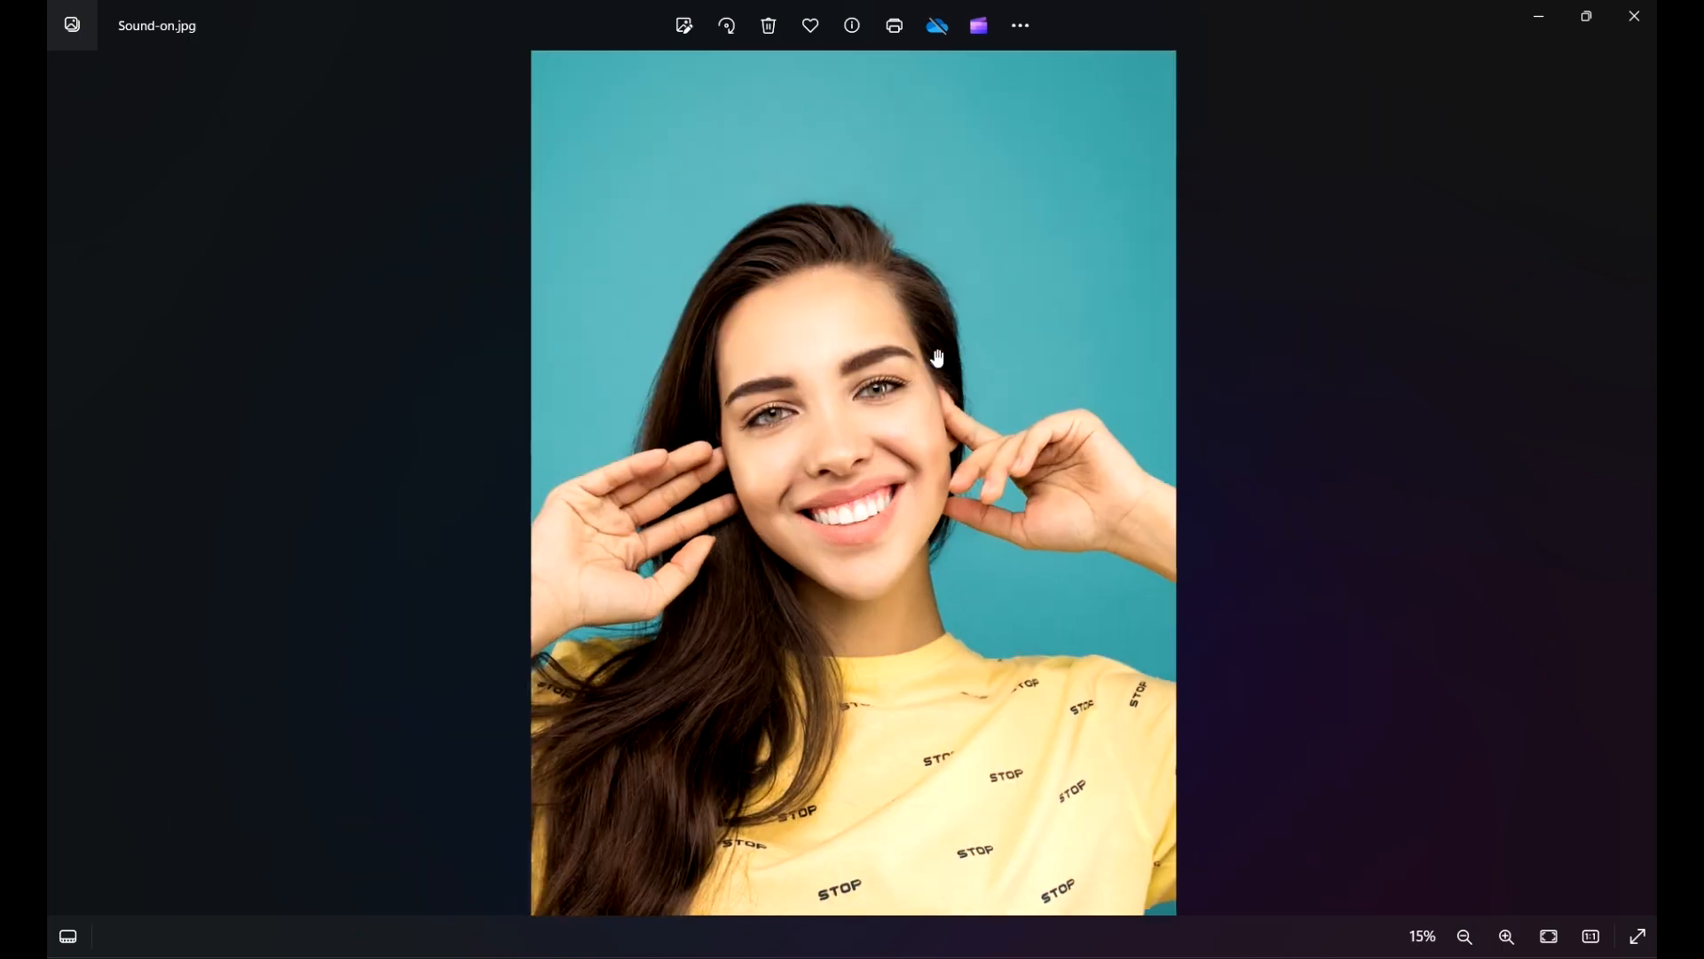
scroll(923, 390, up, 2)
drag(919, 395, 913, 483)
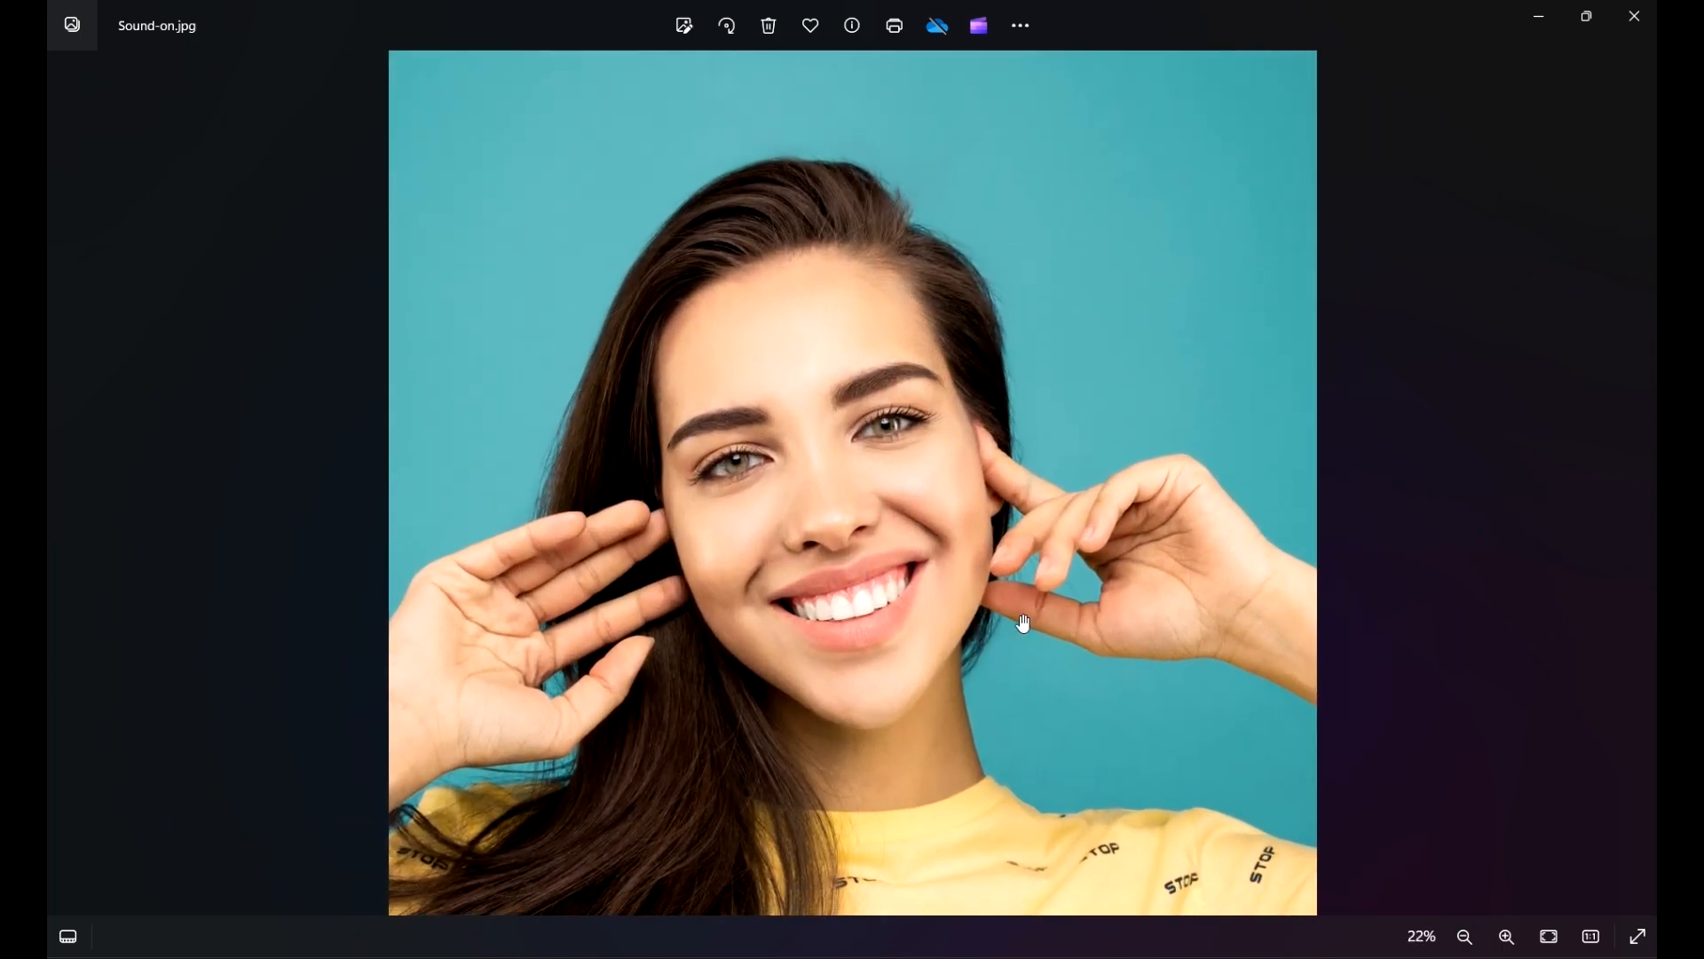
- Switch to Photoshop and open the Sound-on image from the 05 Images, Layers and Blending Pro Workflows folder
click(1149, 844)
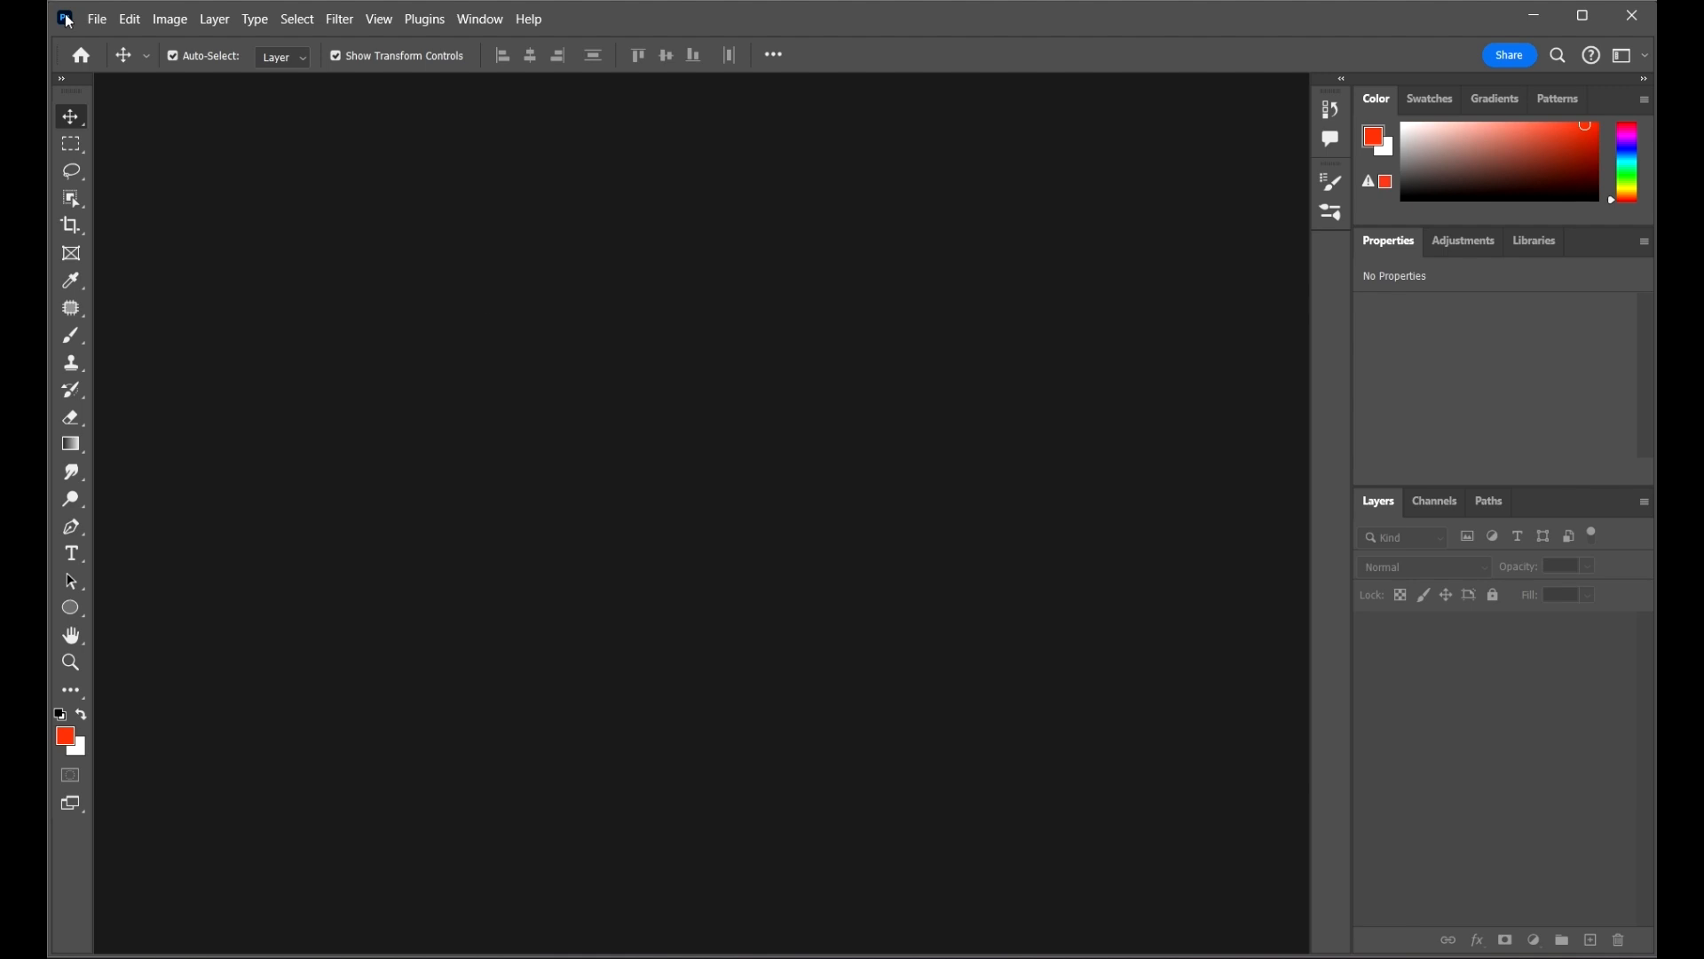
click(98, 19)
click(136, 69)
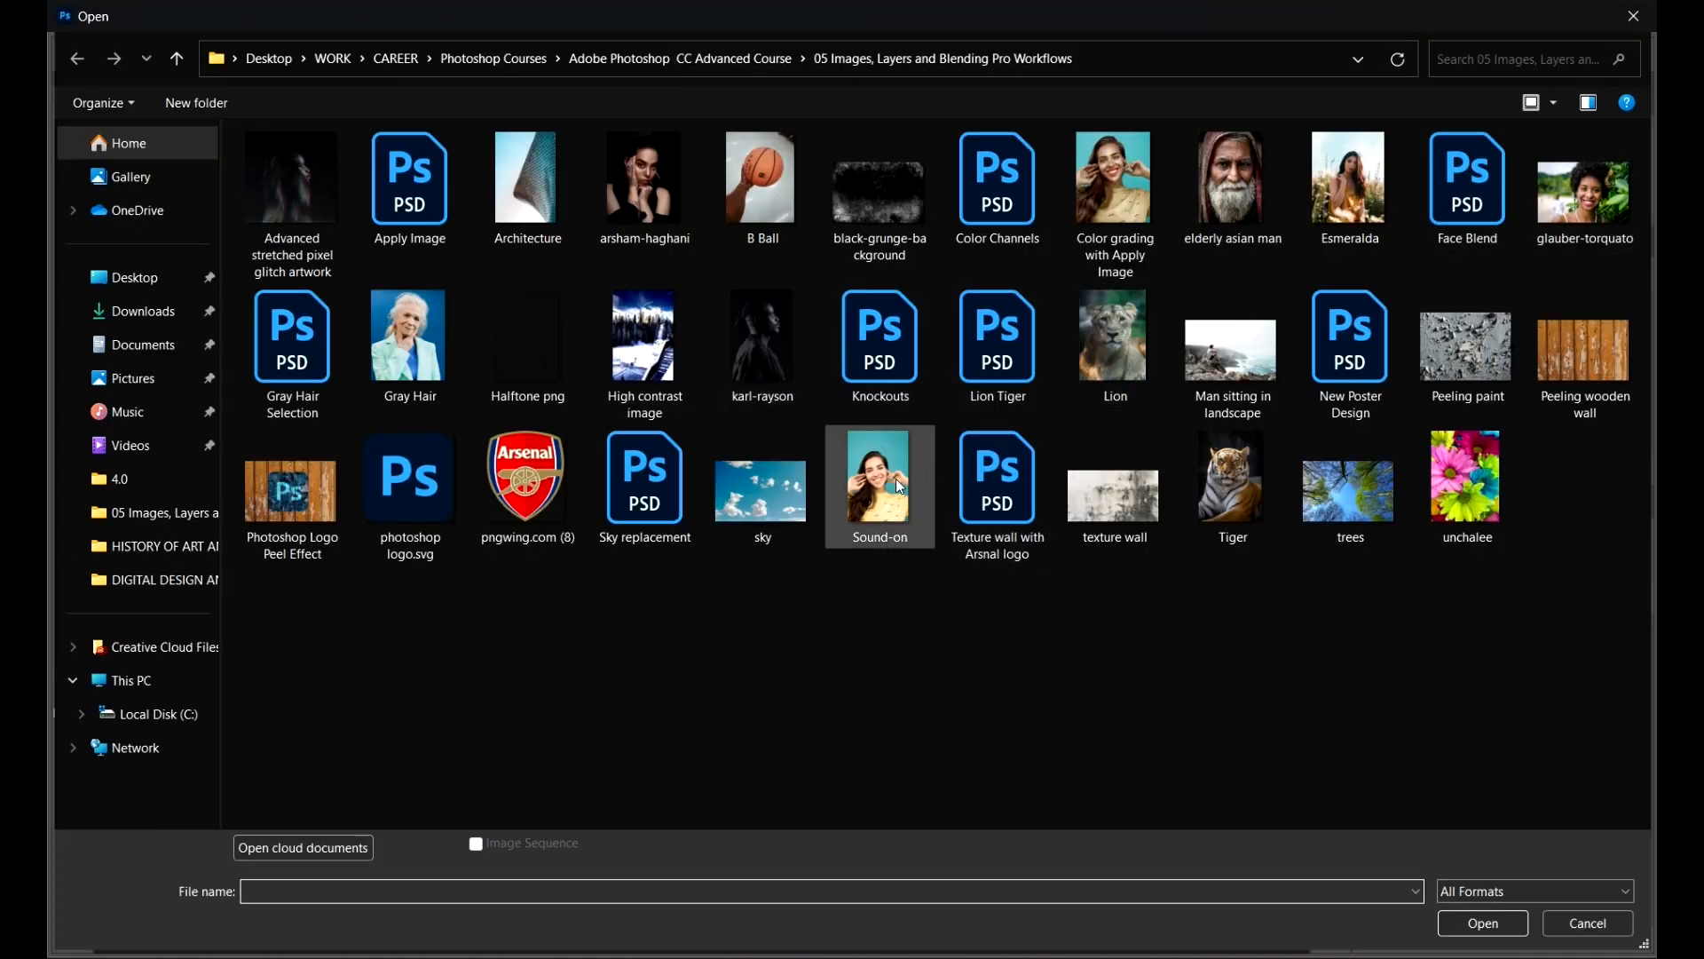
click(895, 515)
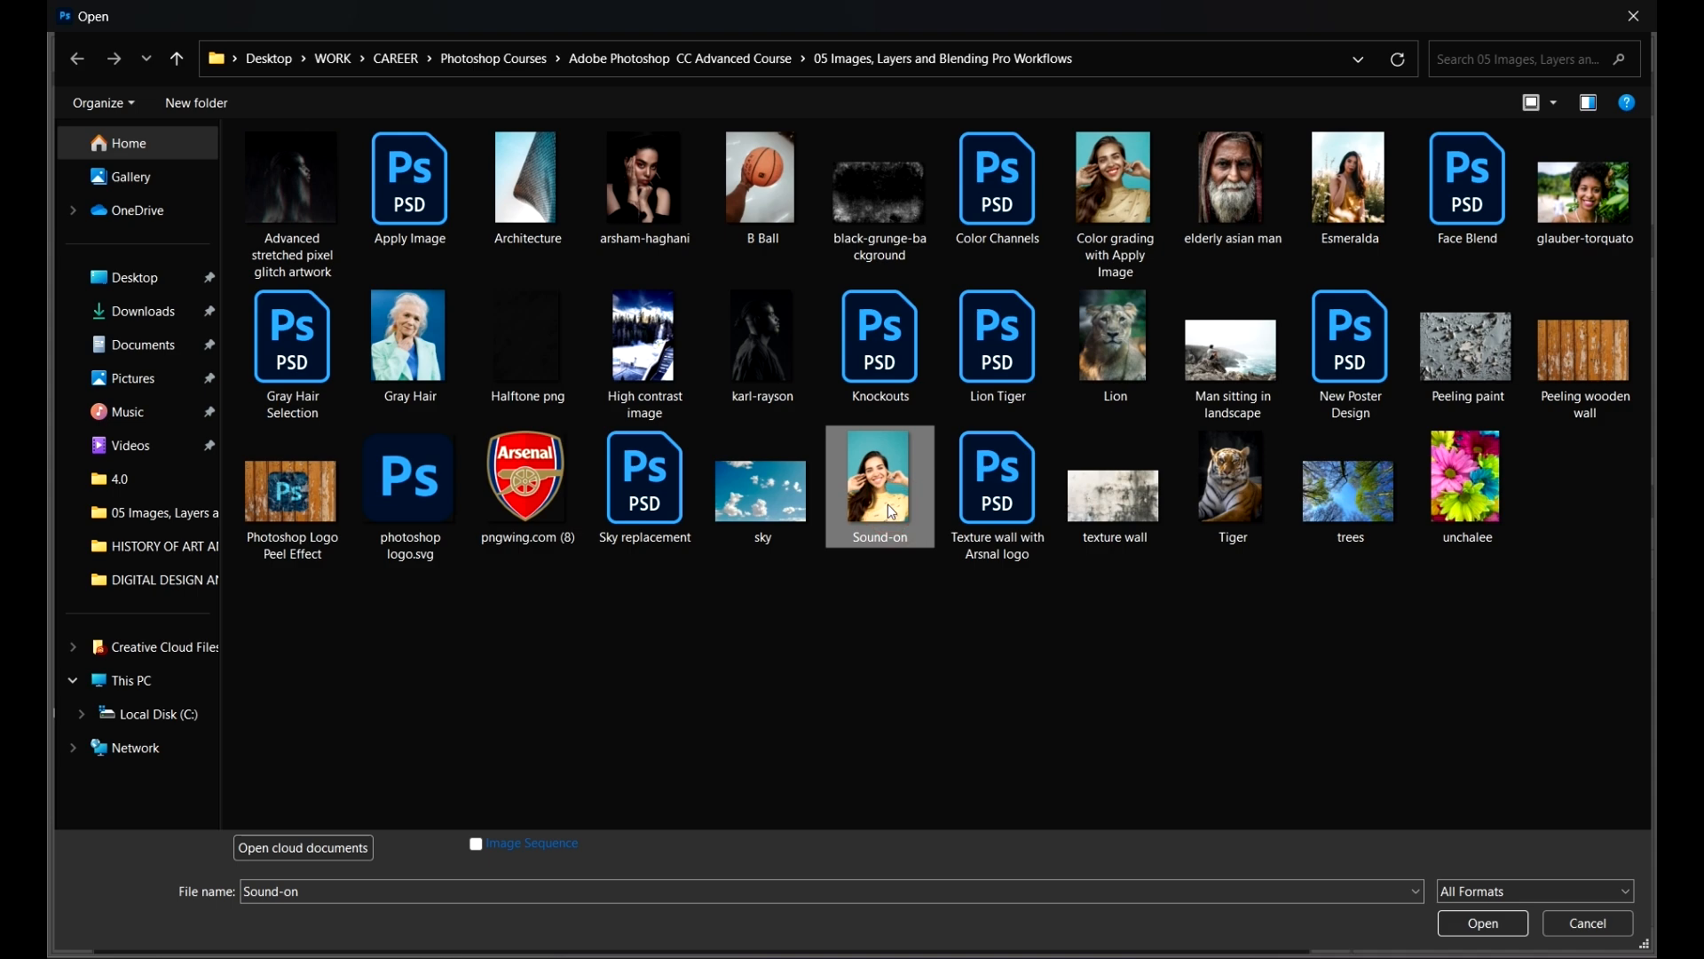
click(1490, 920)
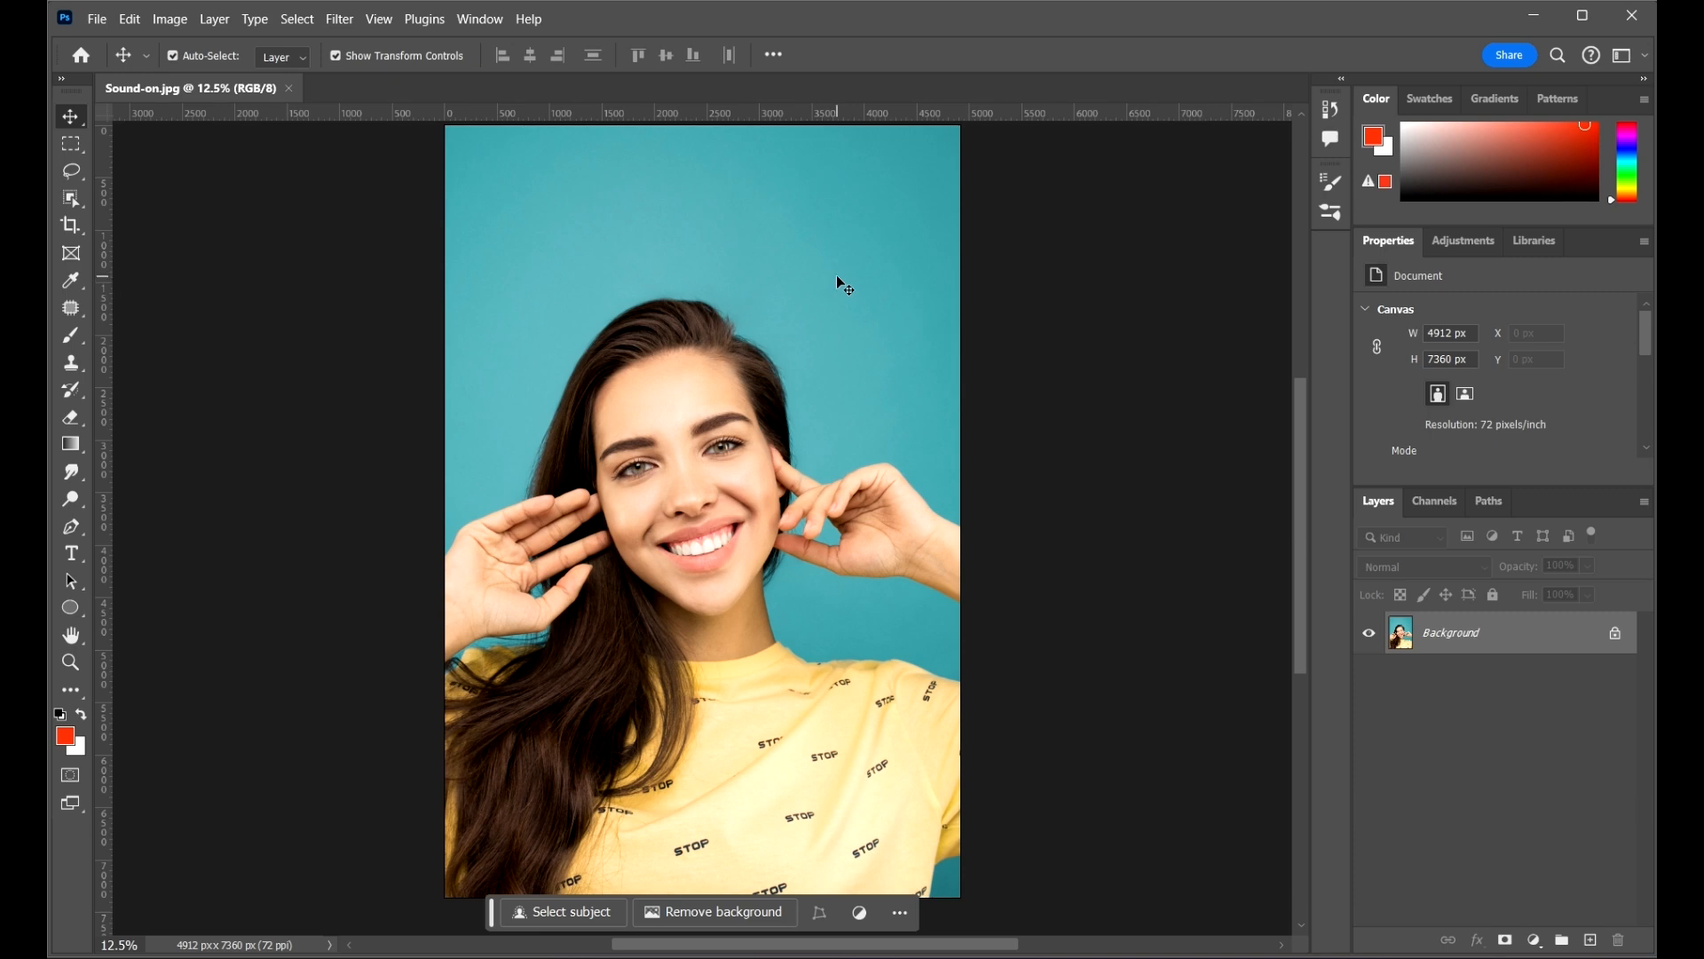
- Crop the empty background above the woman's head so the canvas is about 4912 x 6240 px
key(c)
drag(711, 121, 742, 183)
click(1253, 53)
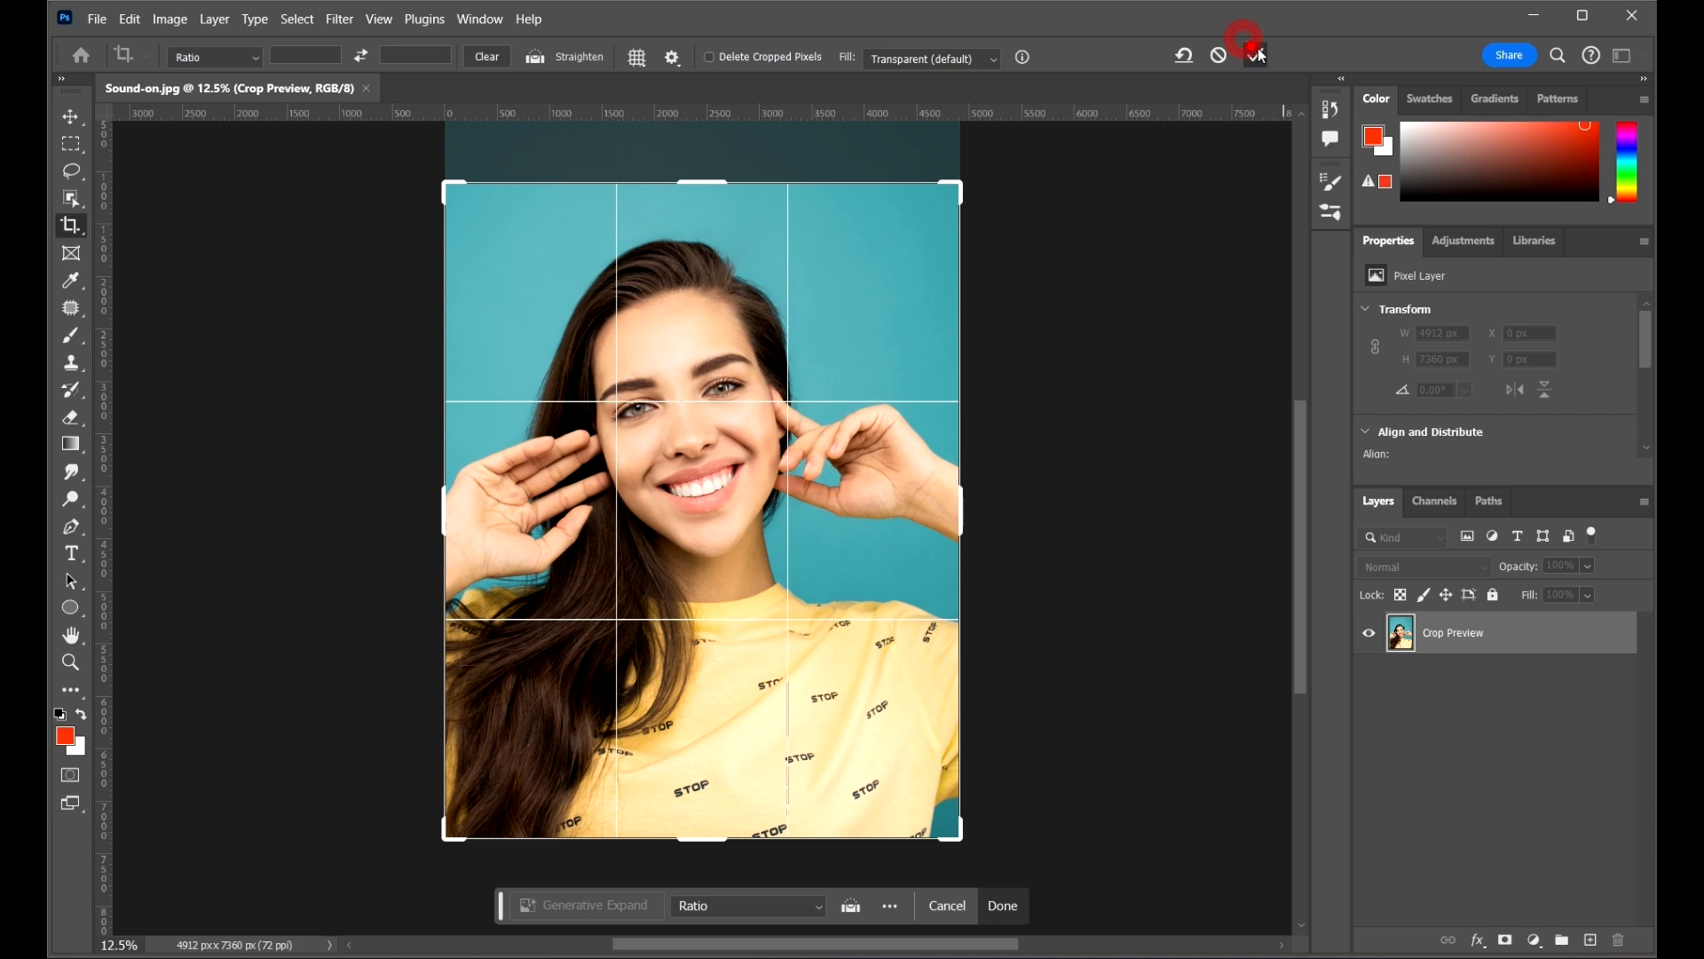
click(70, 116)
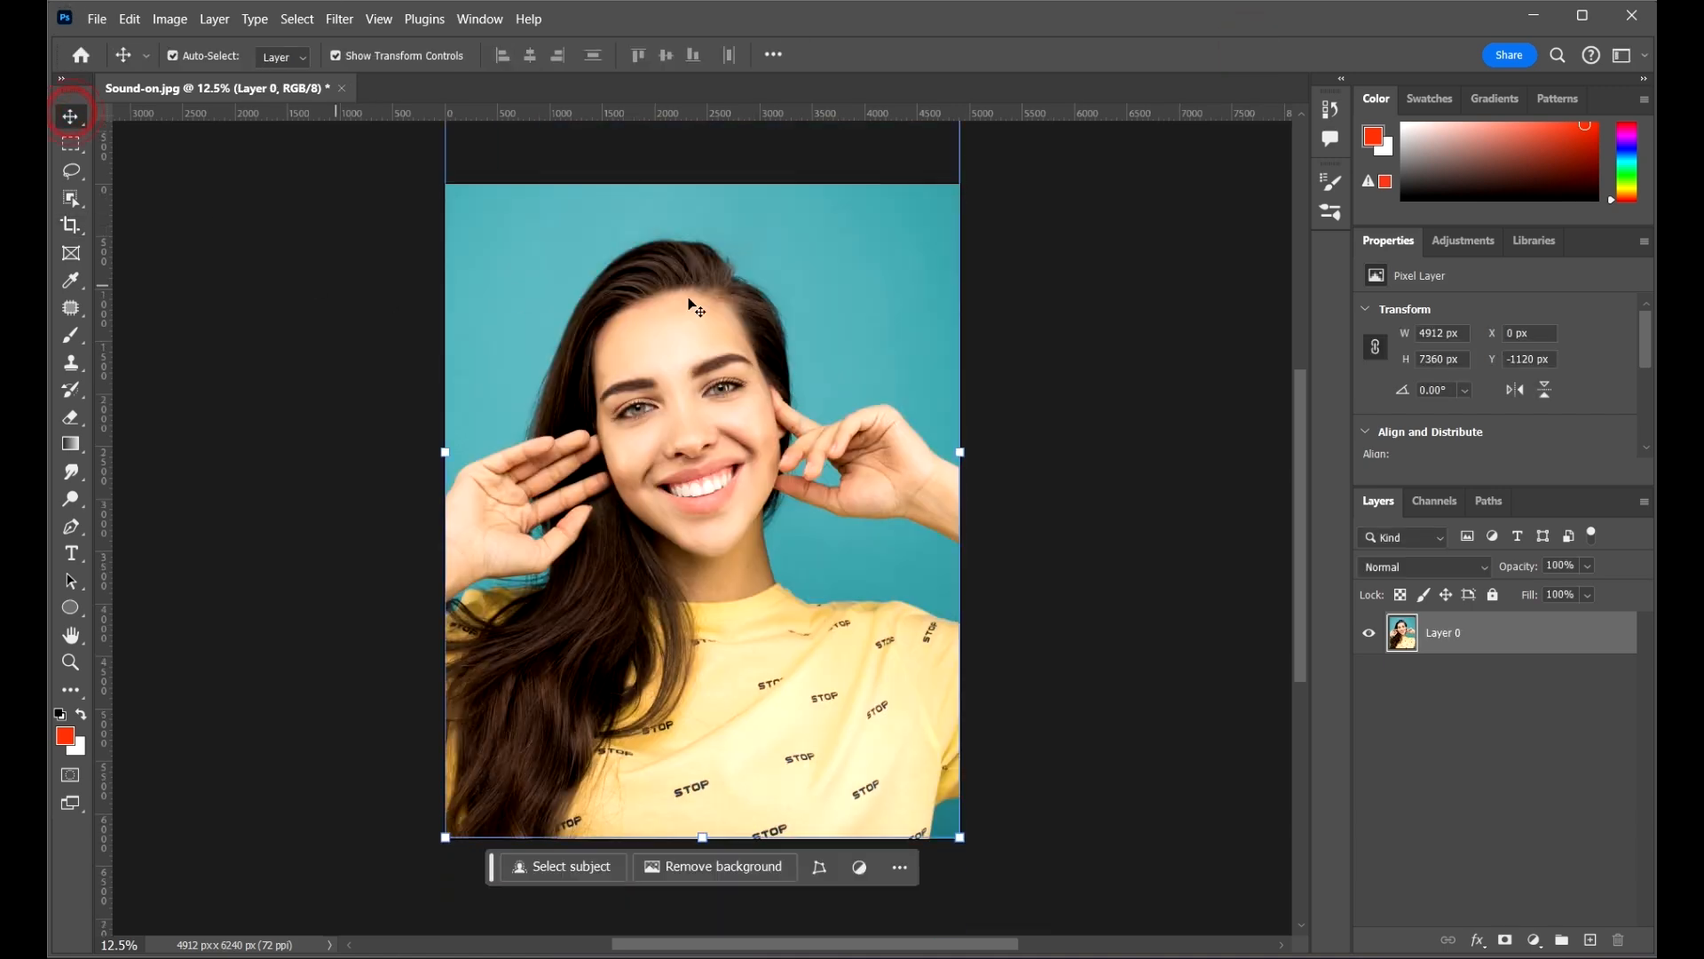
scroll(690, 299, down, 1)
click(1057, 335)
click(1095, 472)
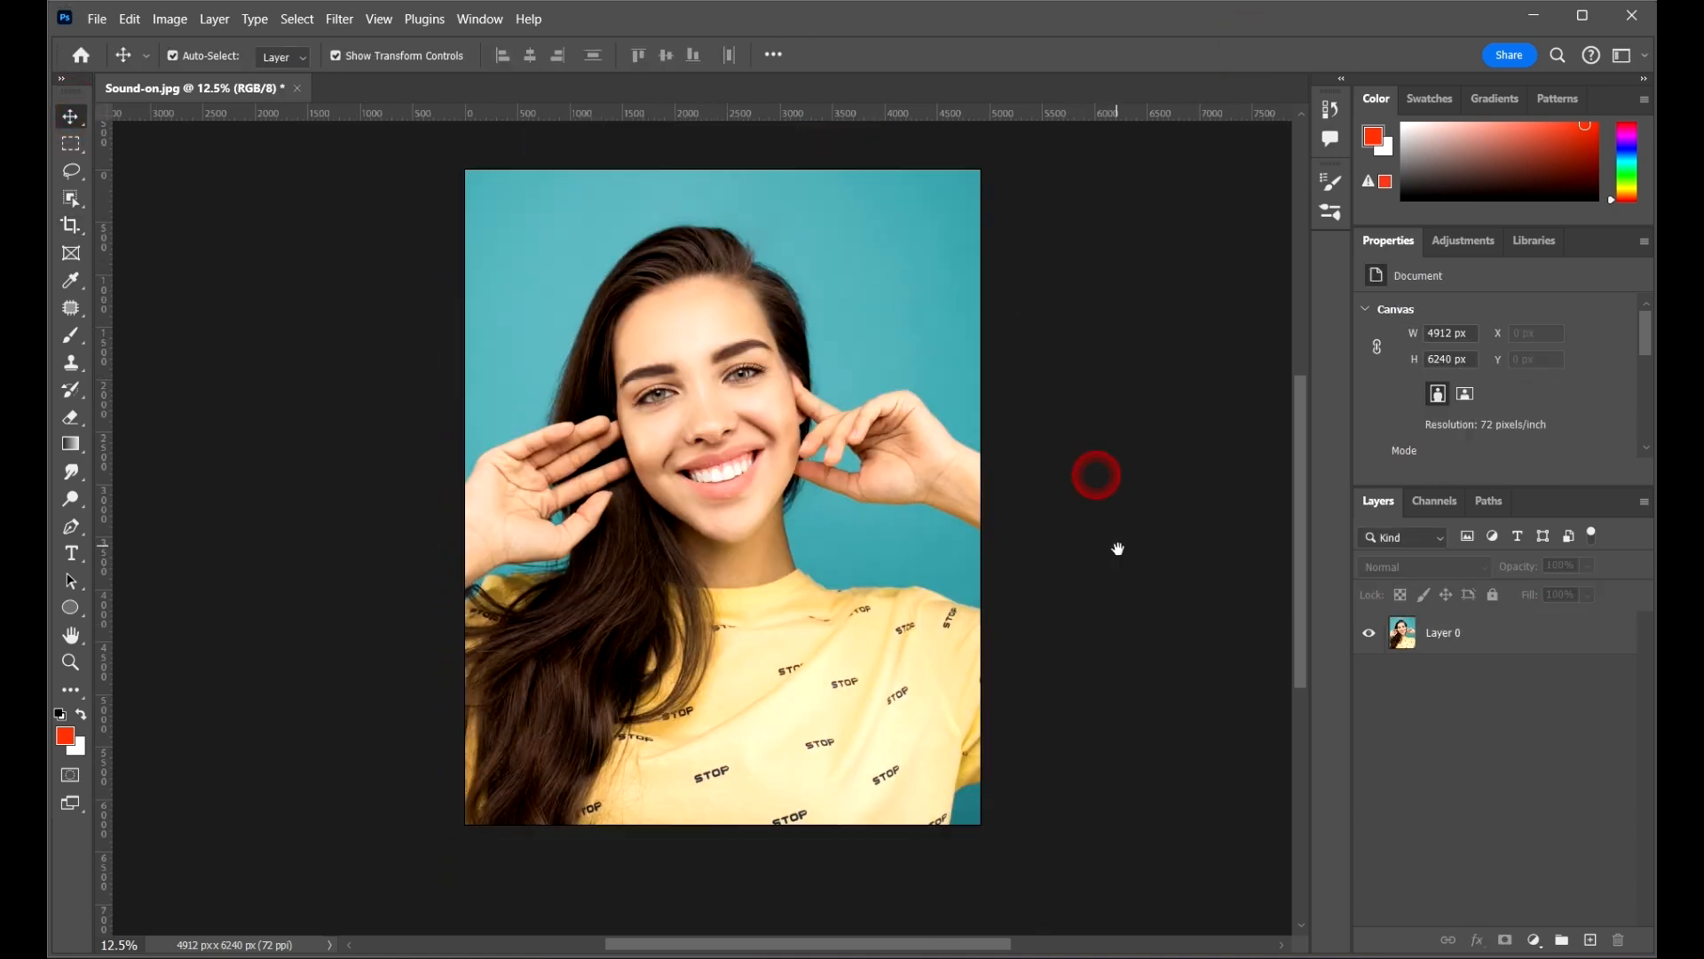
- Duplicate the portrait layer Layer 0
click(1566, 650)
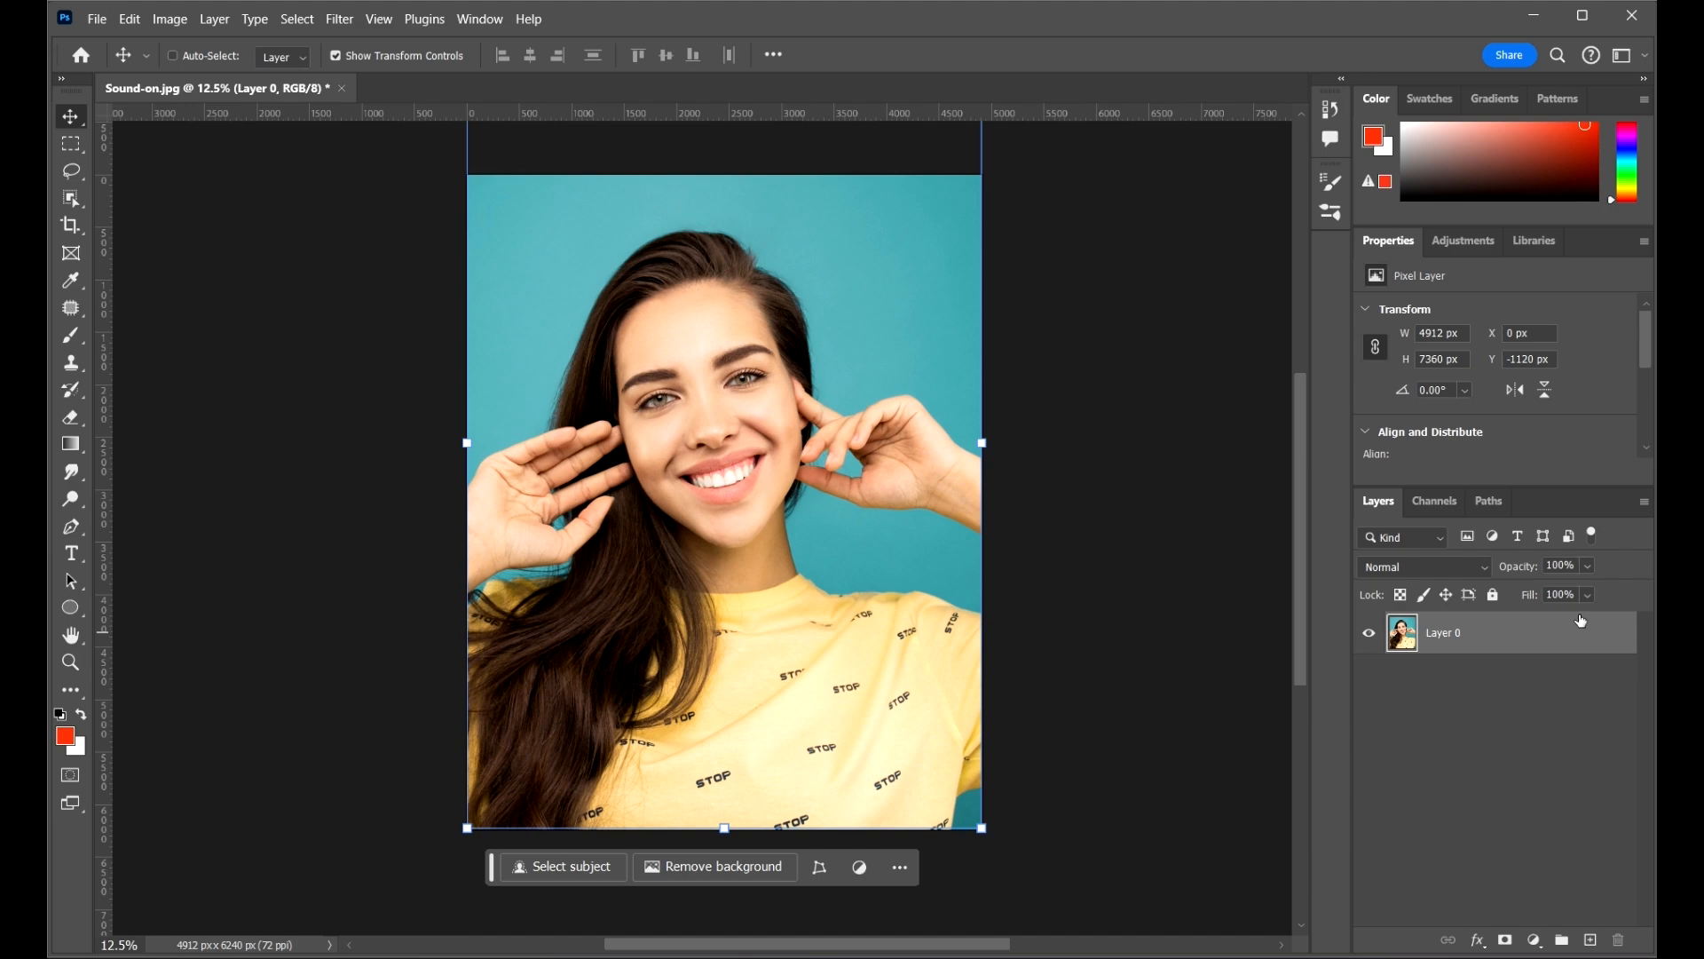
key(ctrl+j)
click(1126, 492)
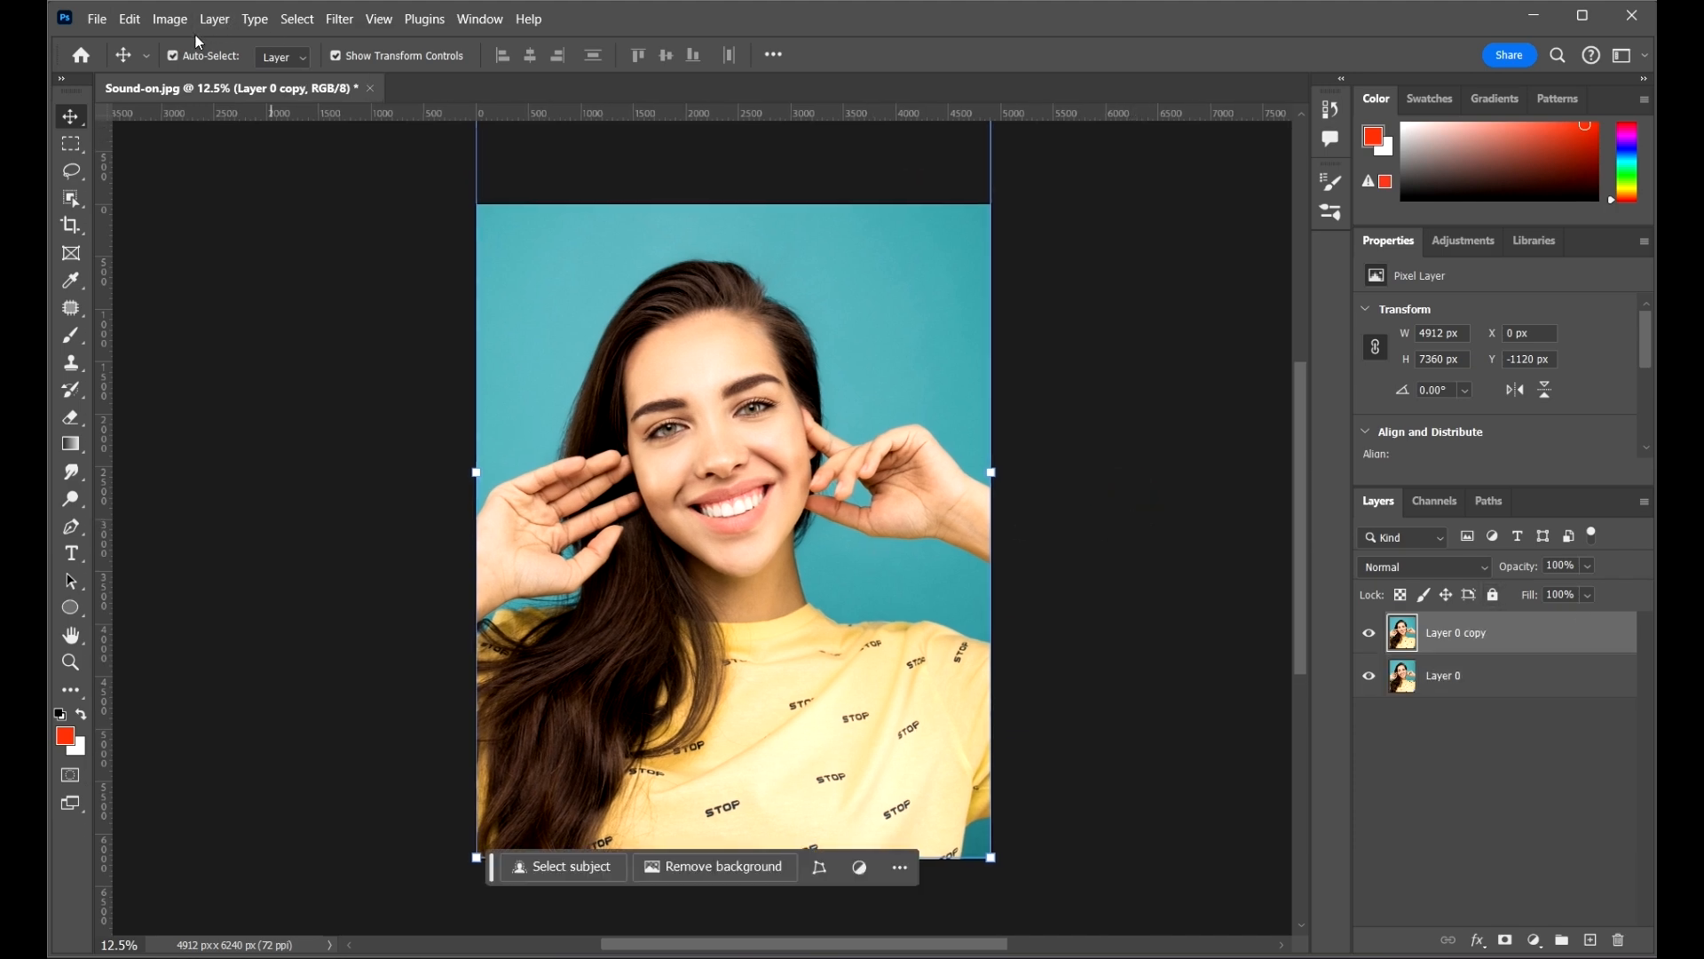
- Start Apply Image on the duplicated layer, with Layer 0 copy as the source layer and Blue as the channel
click(171, 19)
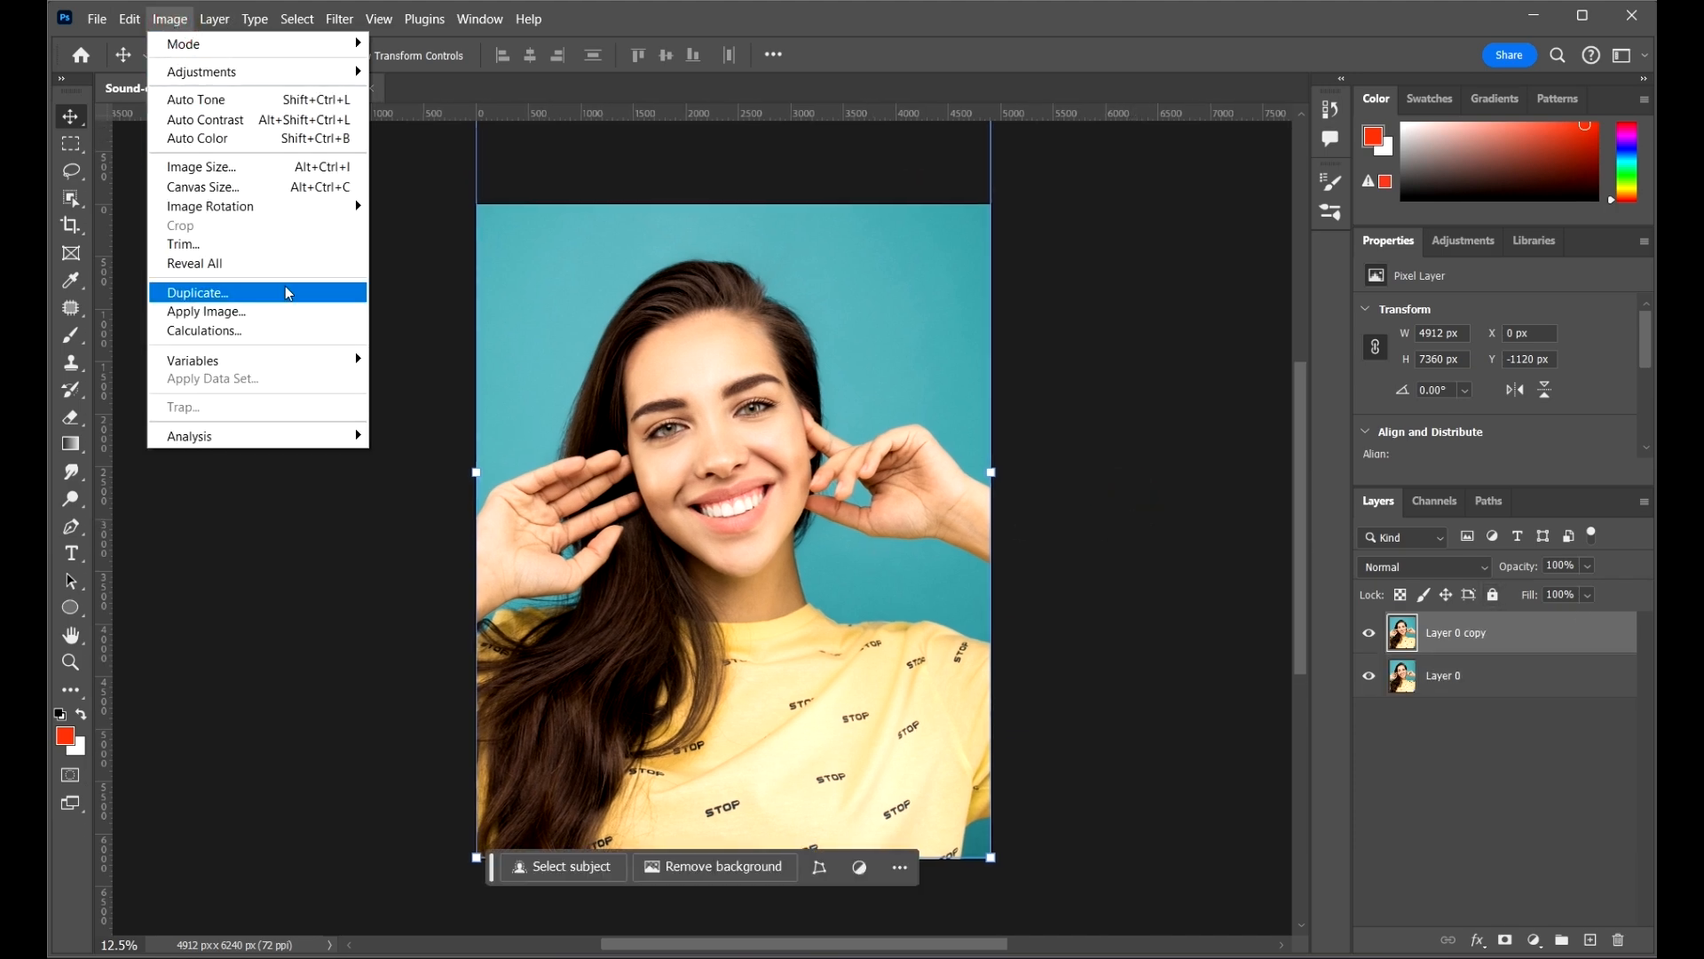
click(285, 311)
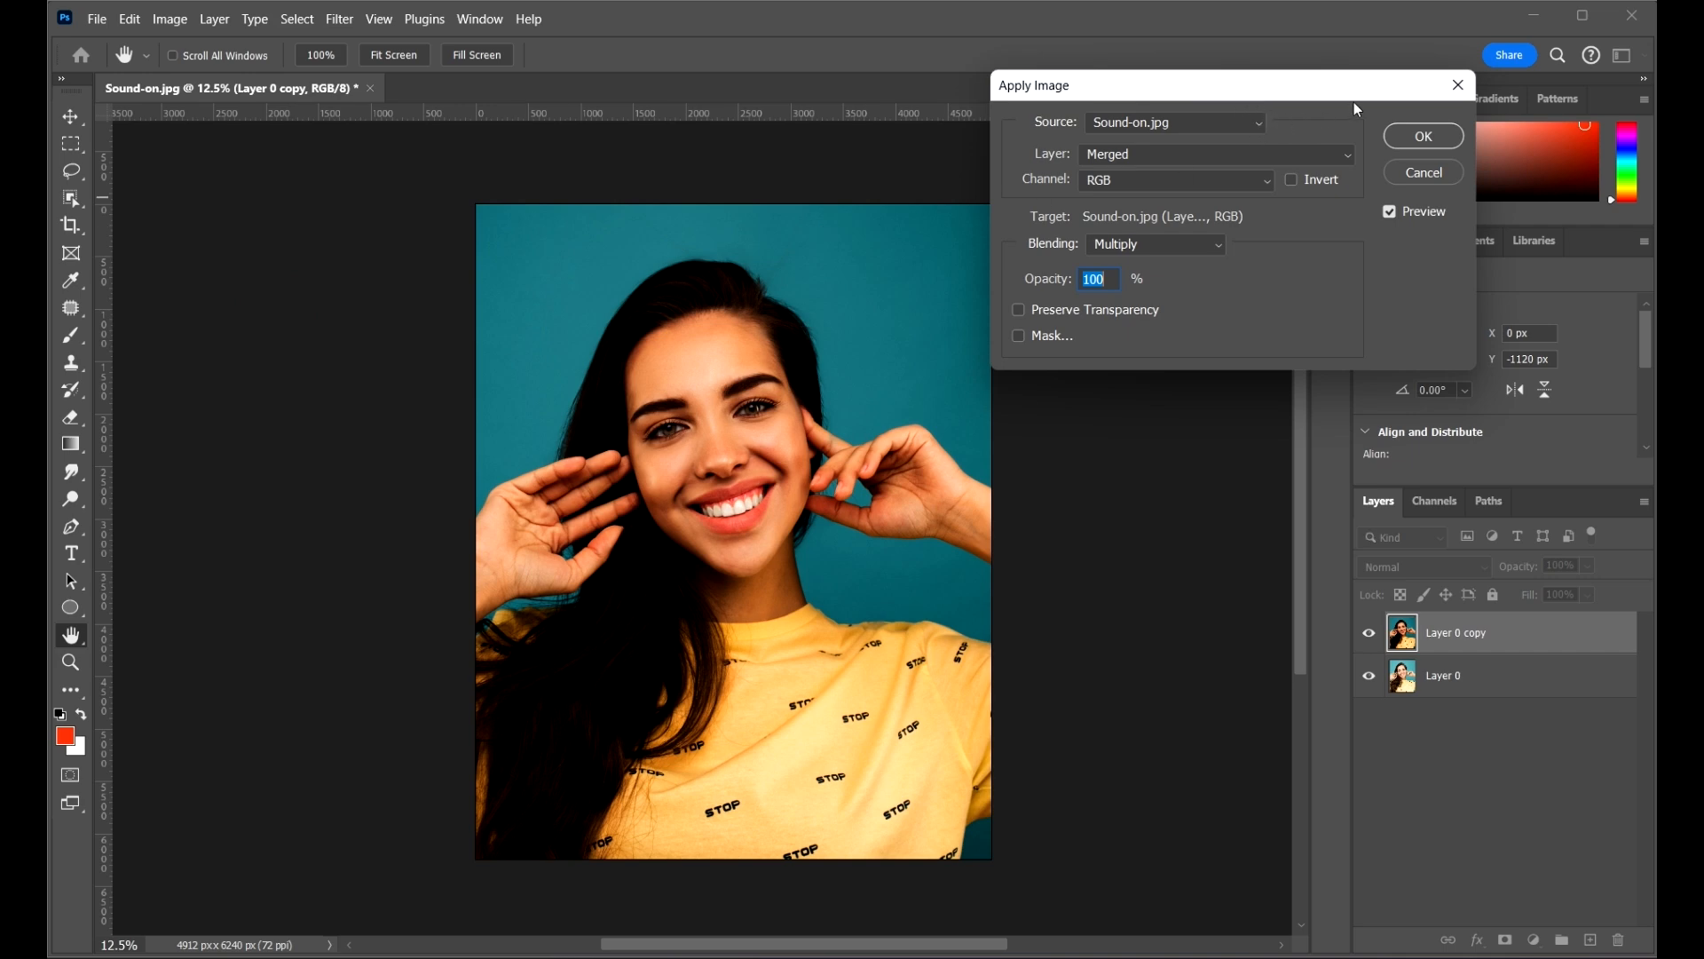
click(1200, 157)
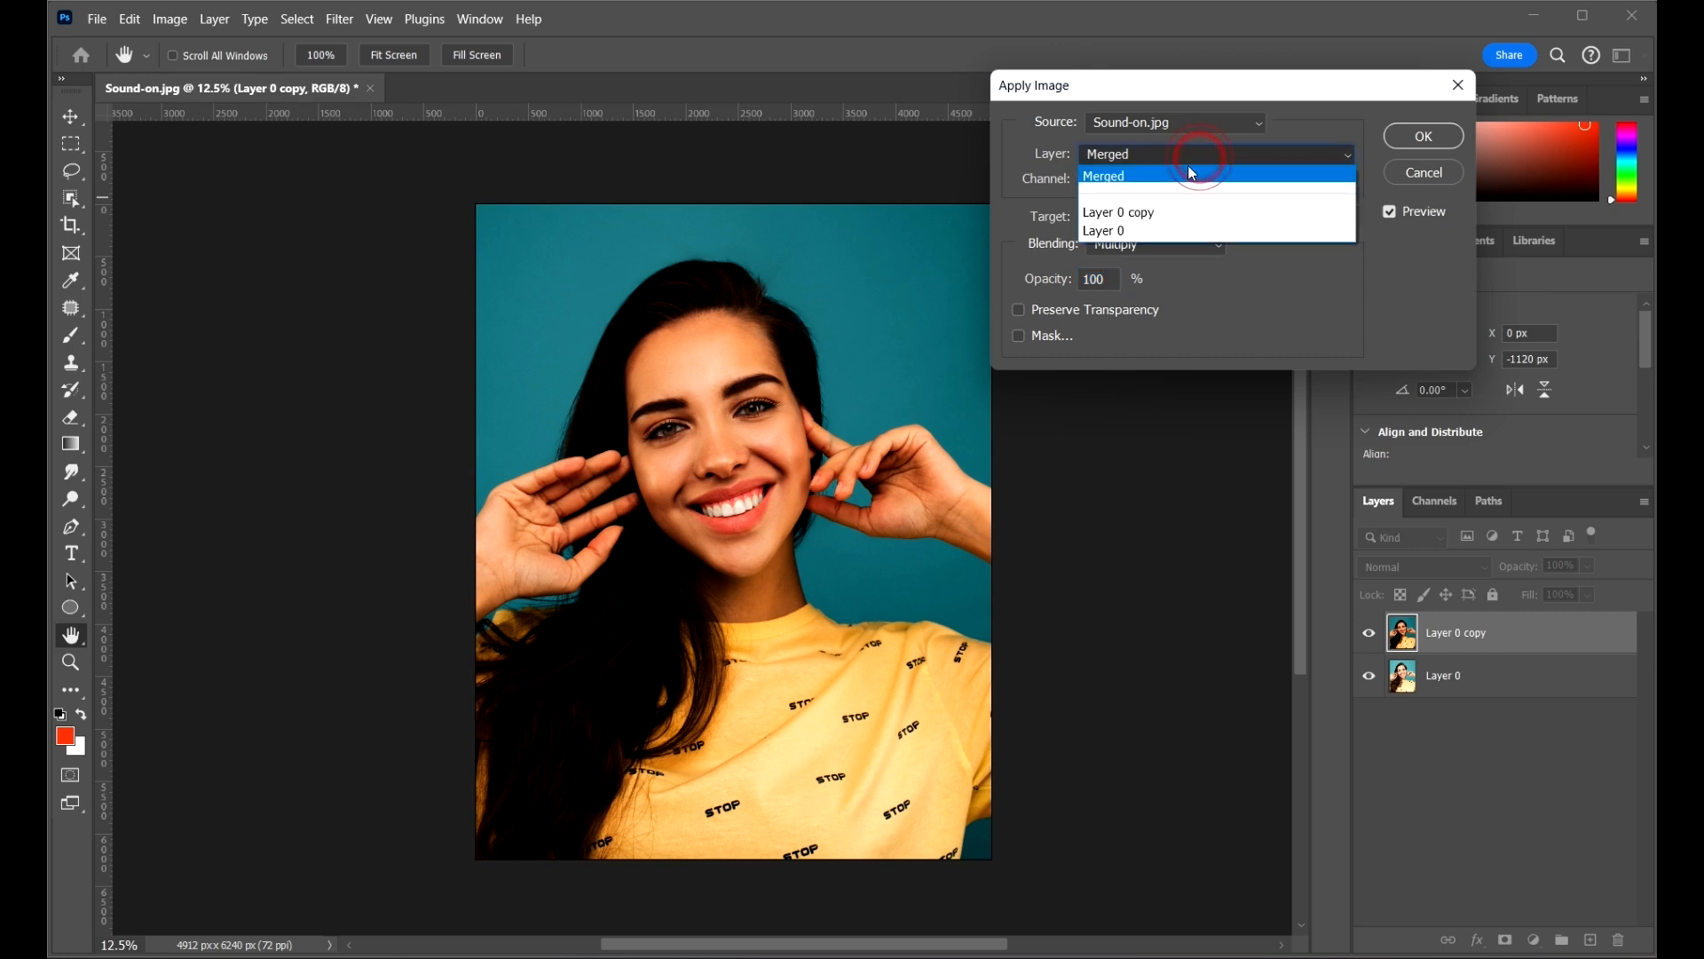
click(1152, 213)
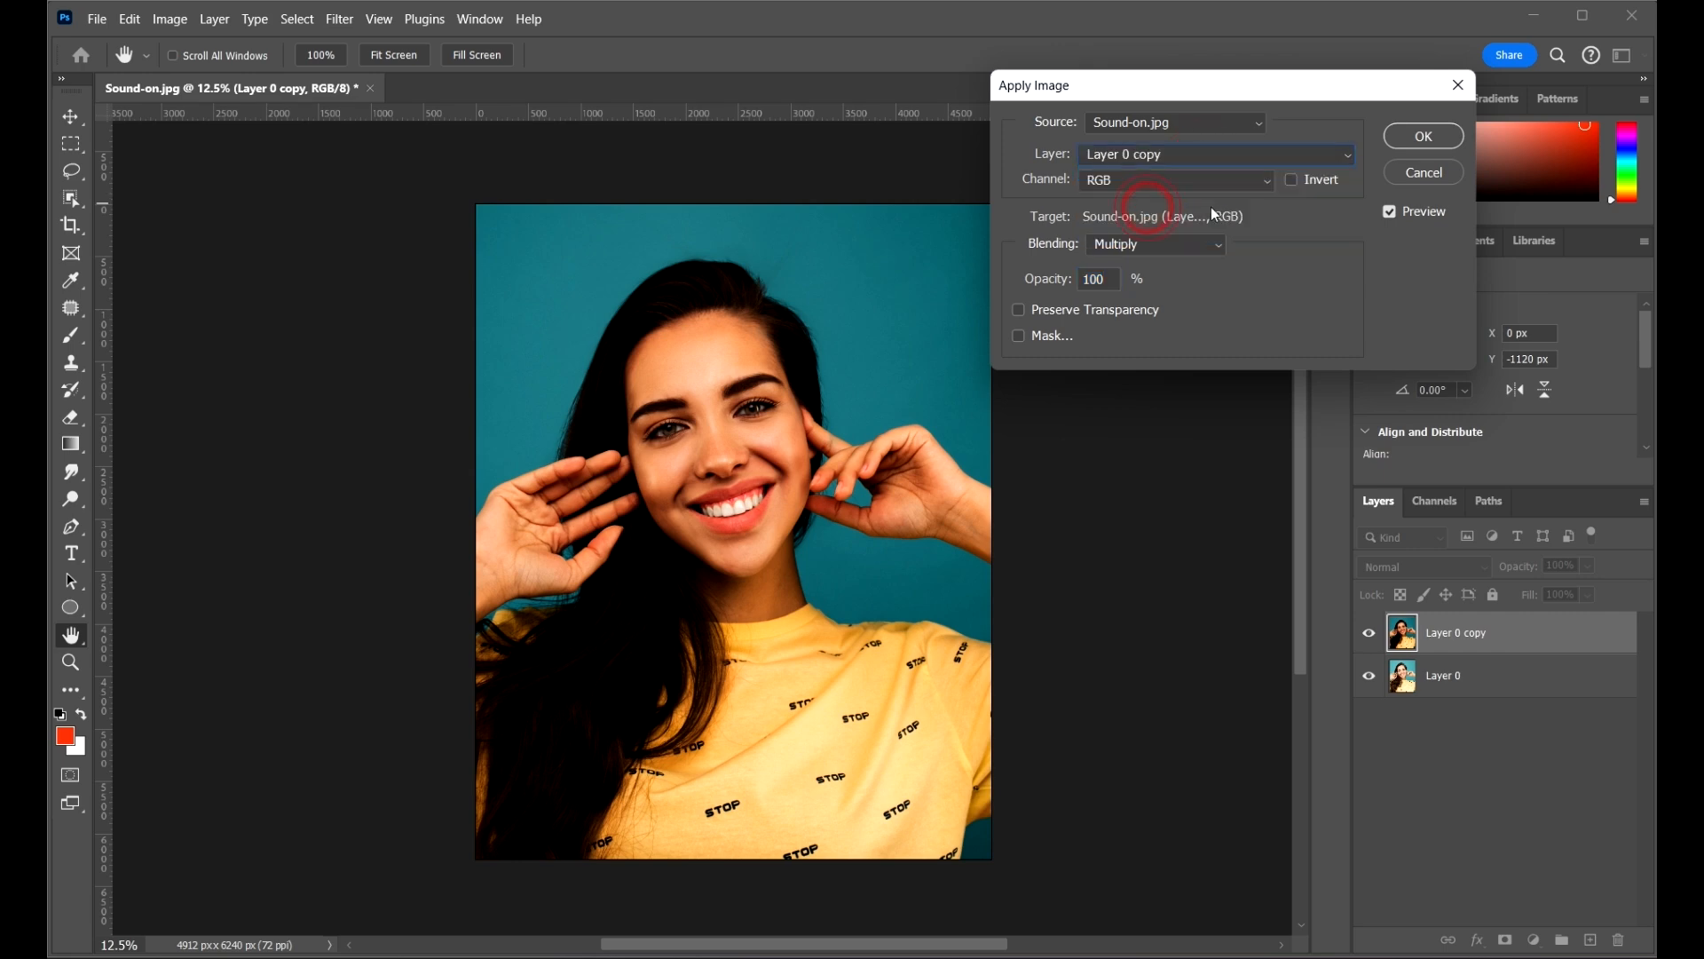
click(1169, 181)
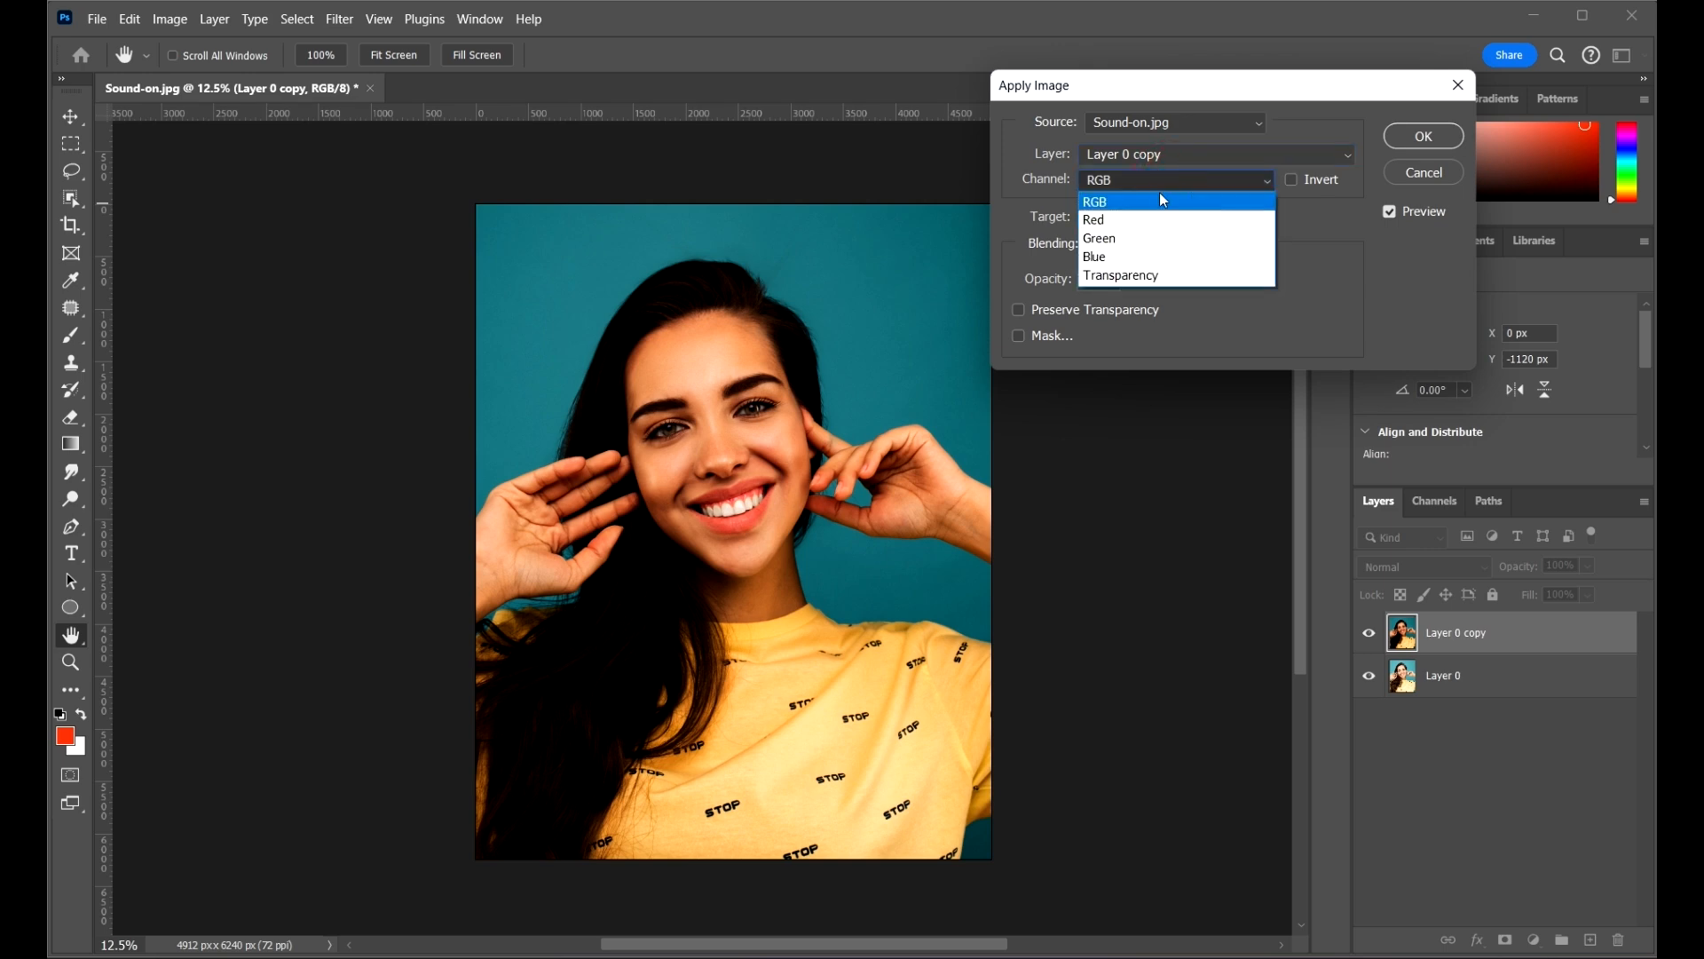
click(1131, 255)
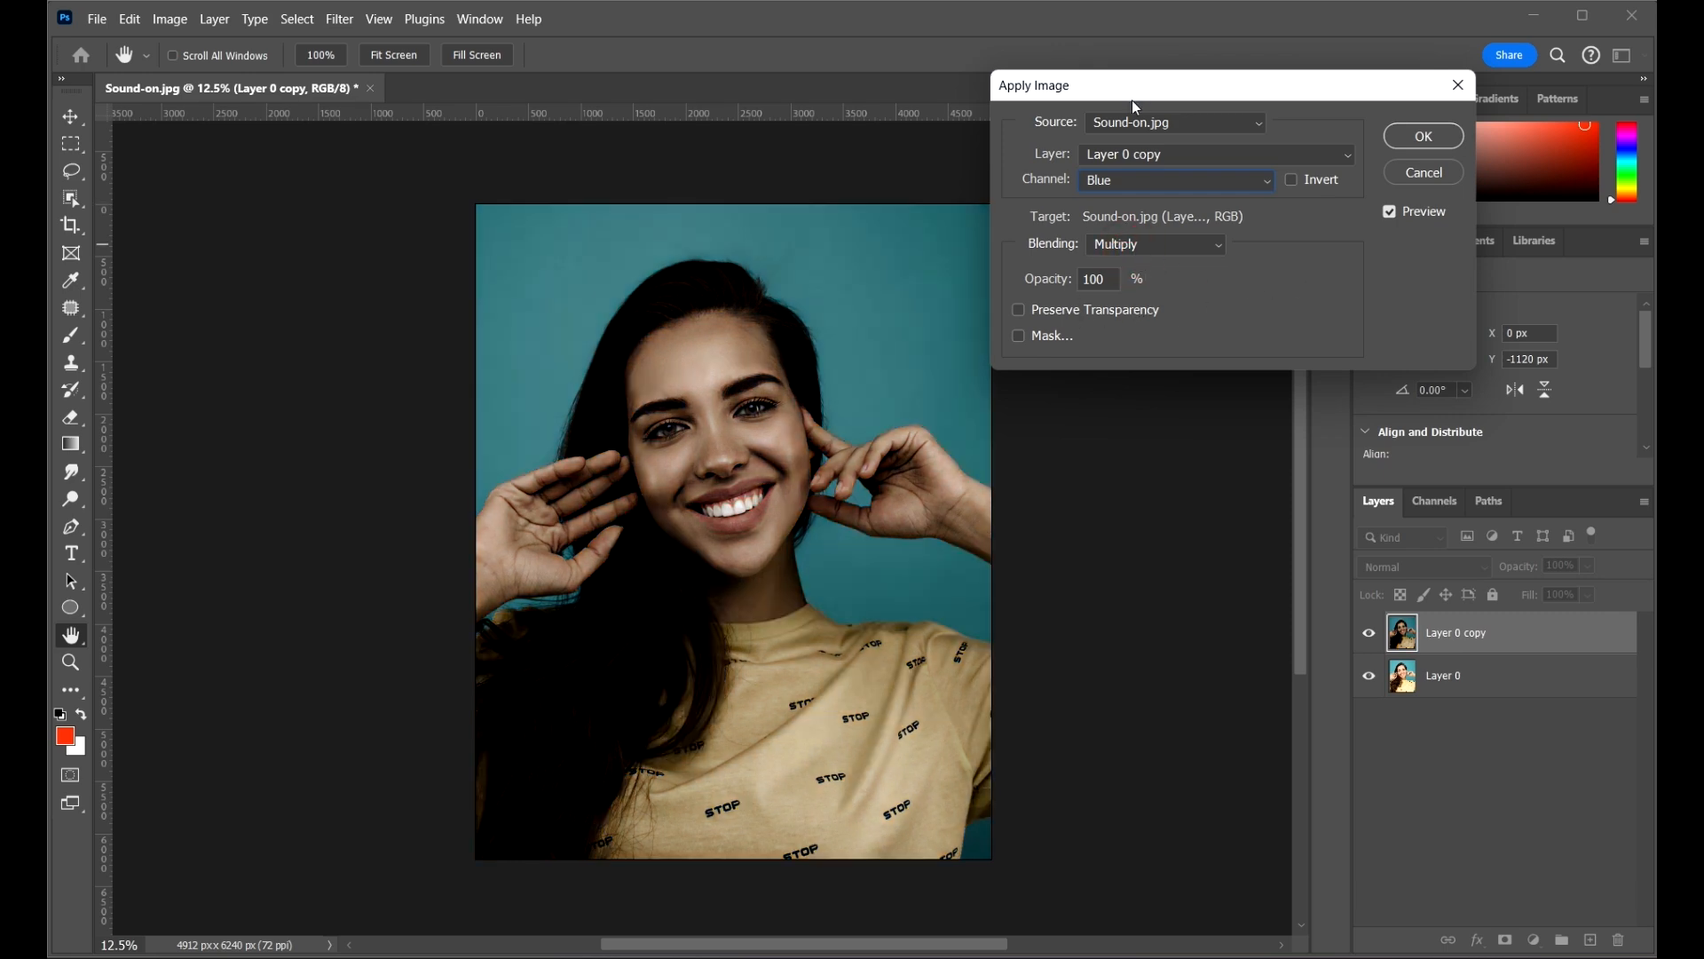
drag(1131, 99, 1163, 62)
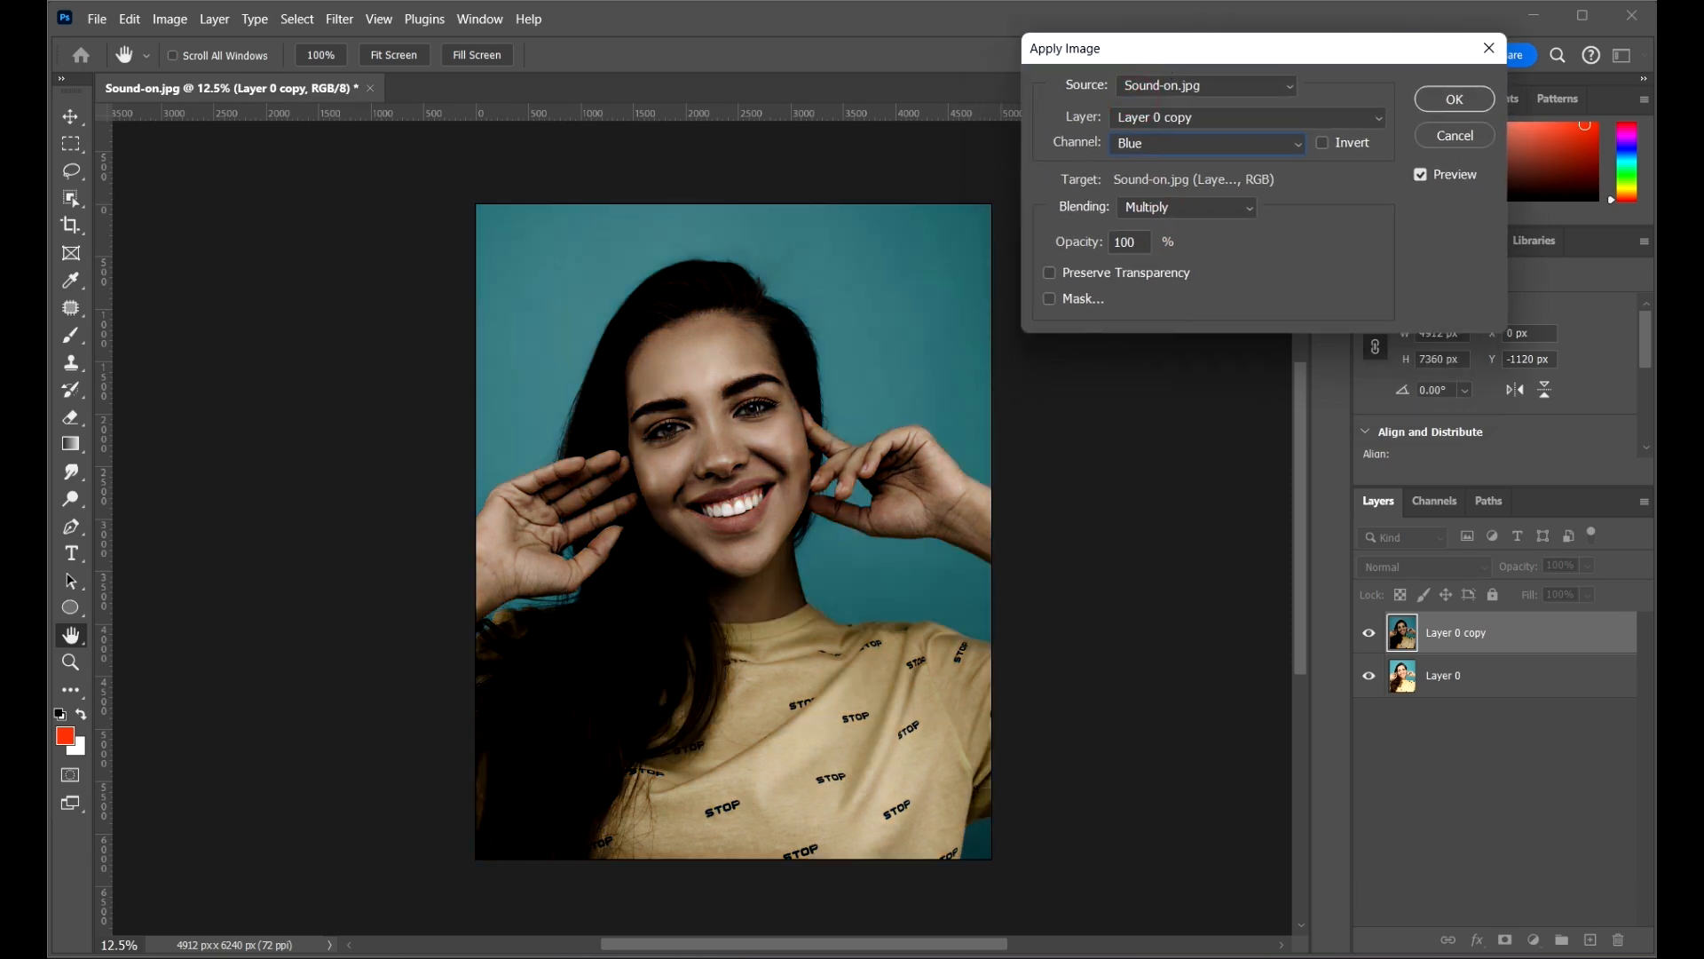
- Check the finished color-graded portrait in the Photos viewer, and return to the Apply Image settings in Photoshop
mouse_move(1260, 955)
click(1122, 882)
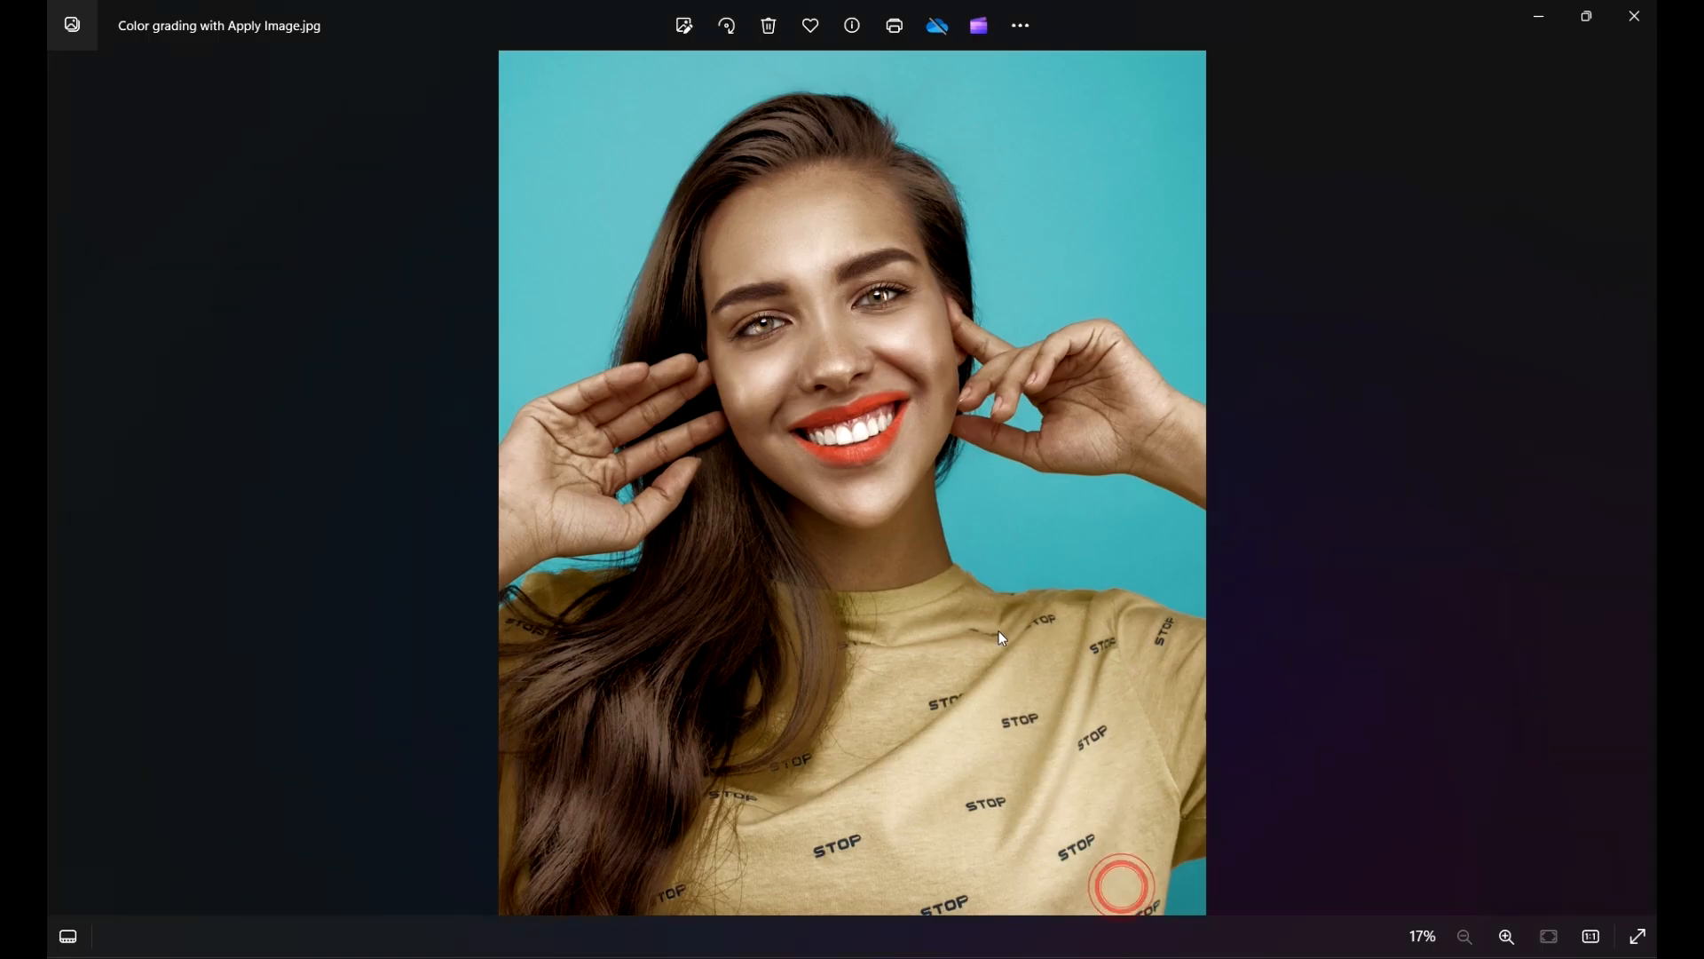
click(1540, 18)
mouse_move(1260, 955)
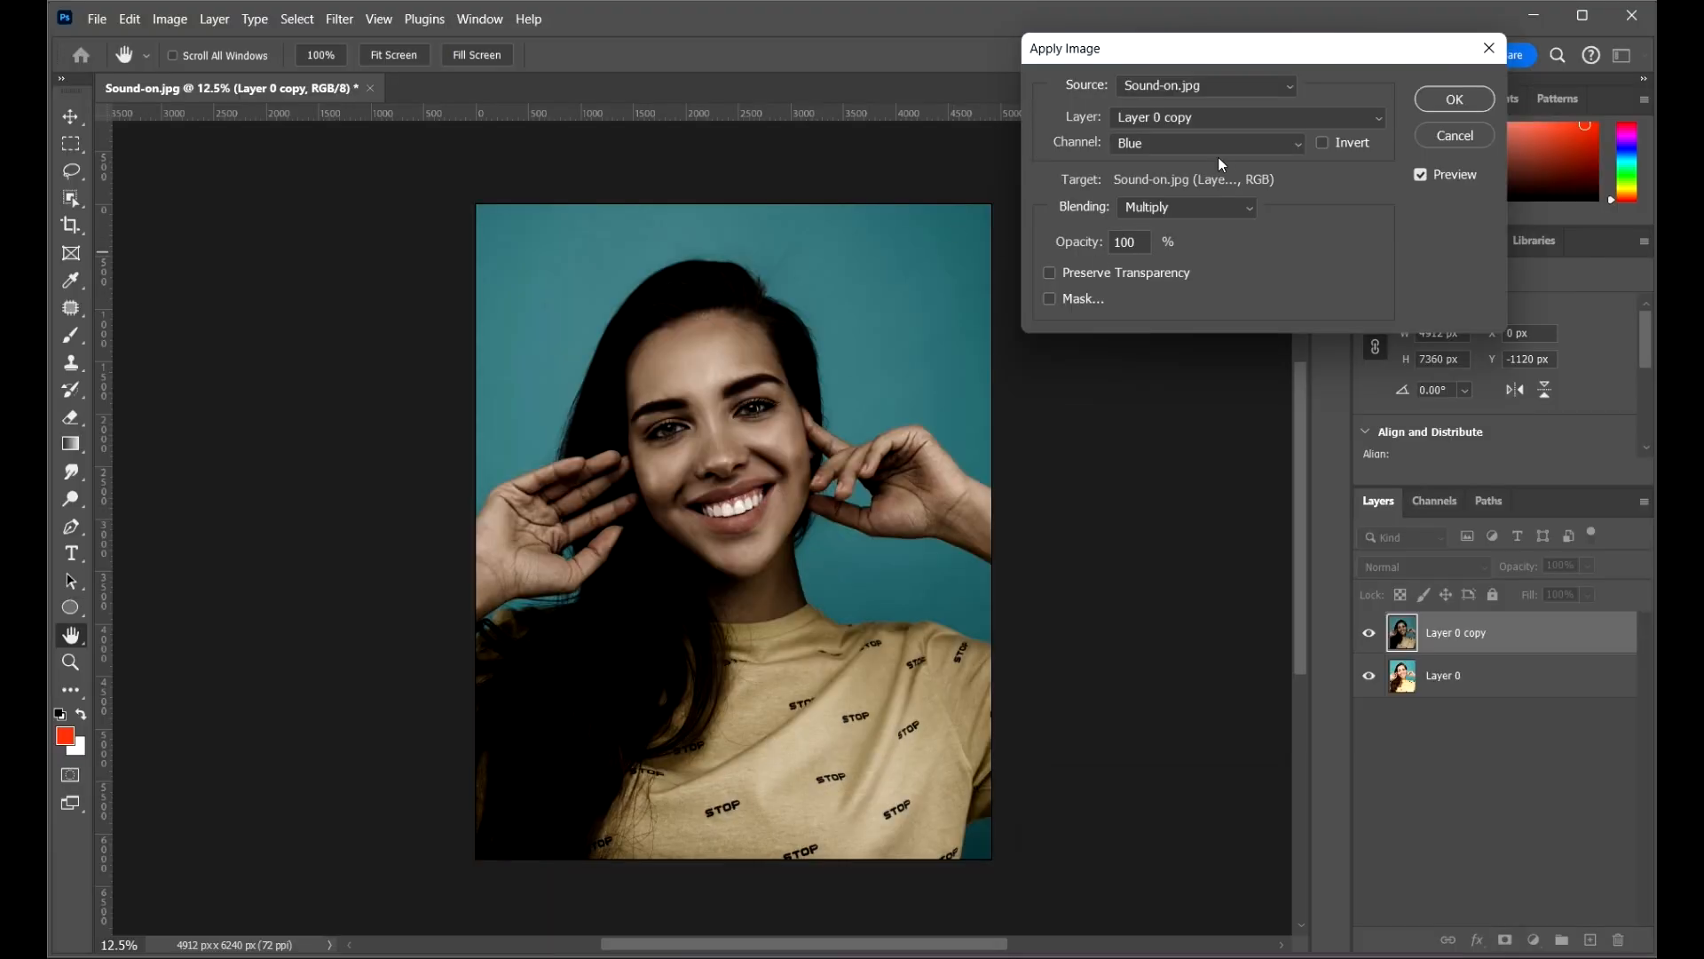
- Try the Darken blending mode in Apply Image and test its effect at different opacities
click(1175, 213)
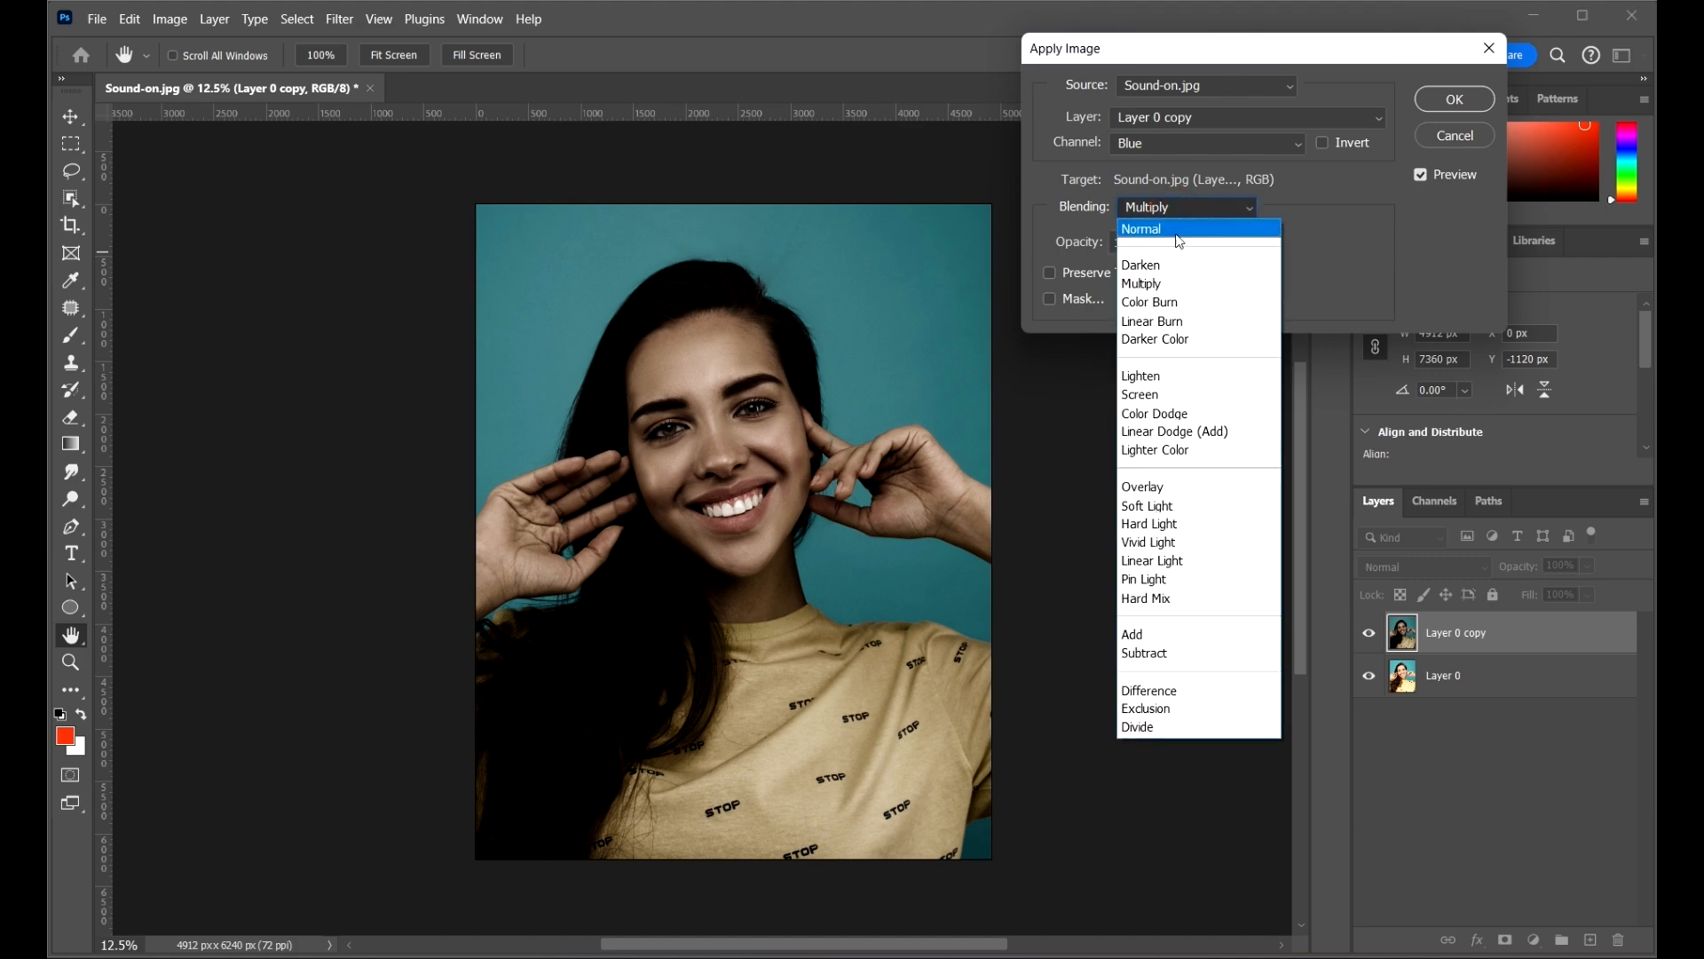
click(1188, 265)
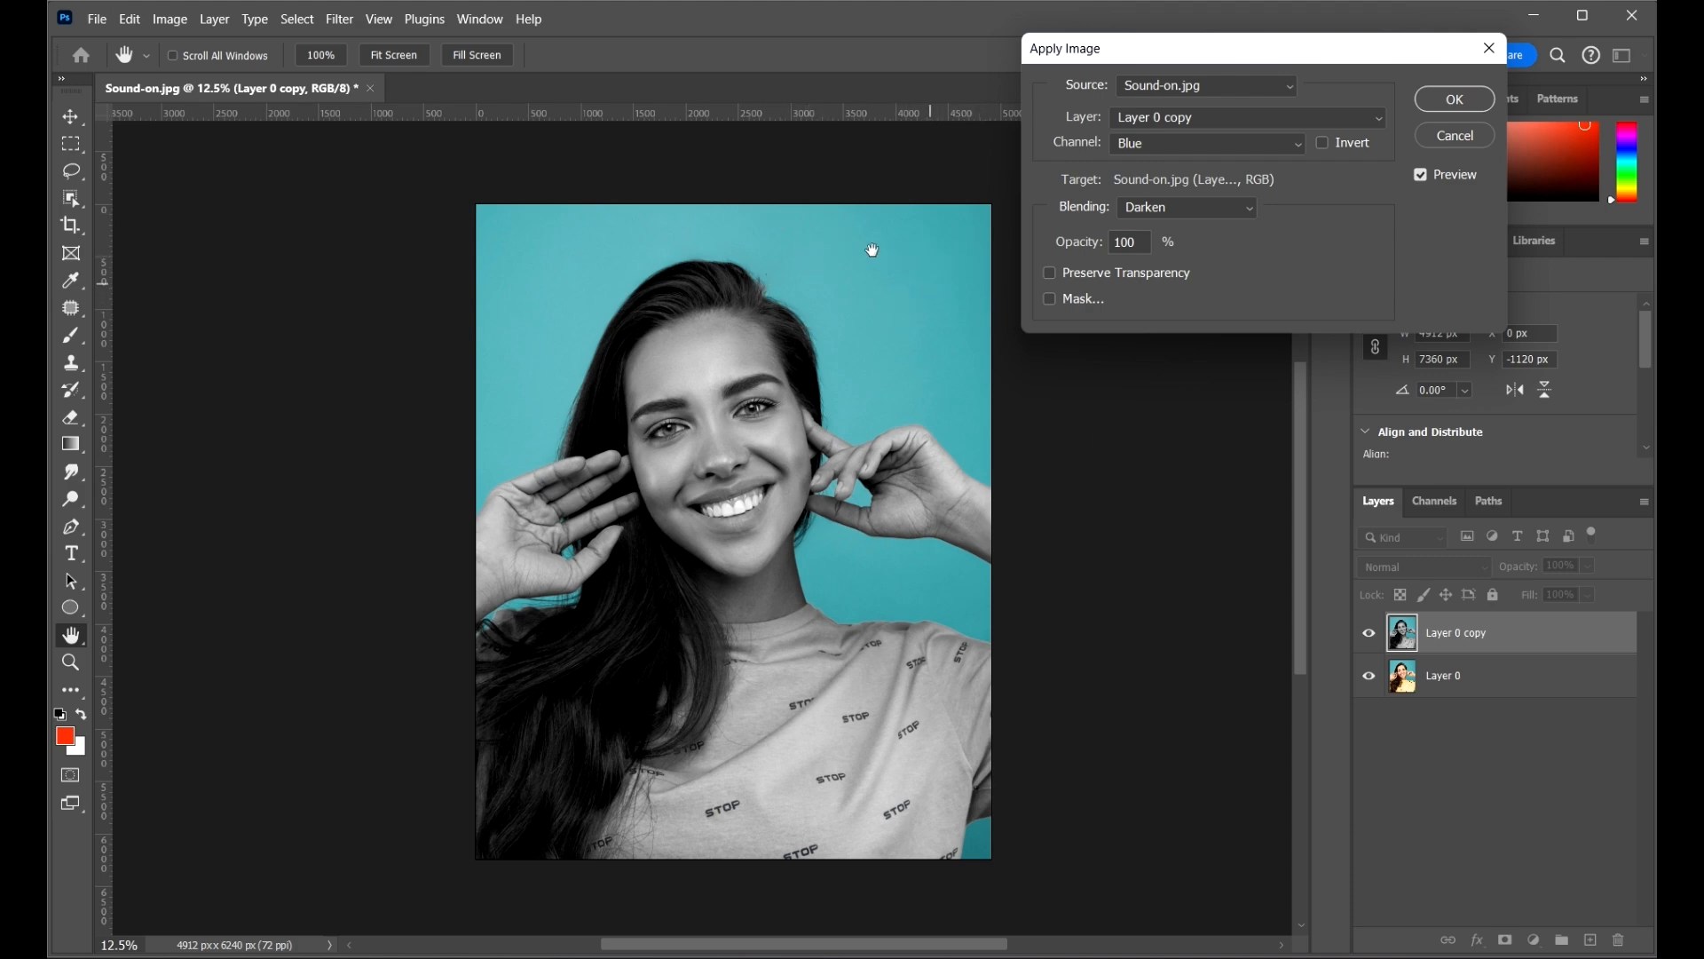
drag(1092, 243, 1406, 279)
drag(1101, 246, 1225, 254)
- Try the Color Burn, Darker Color, Lighten and Color Dodge blending modes in Apply Image
click(1209, 211)
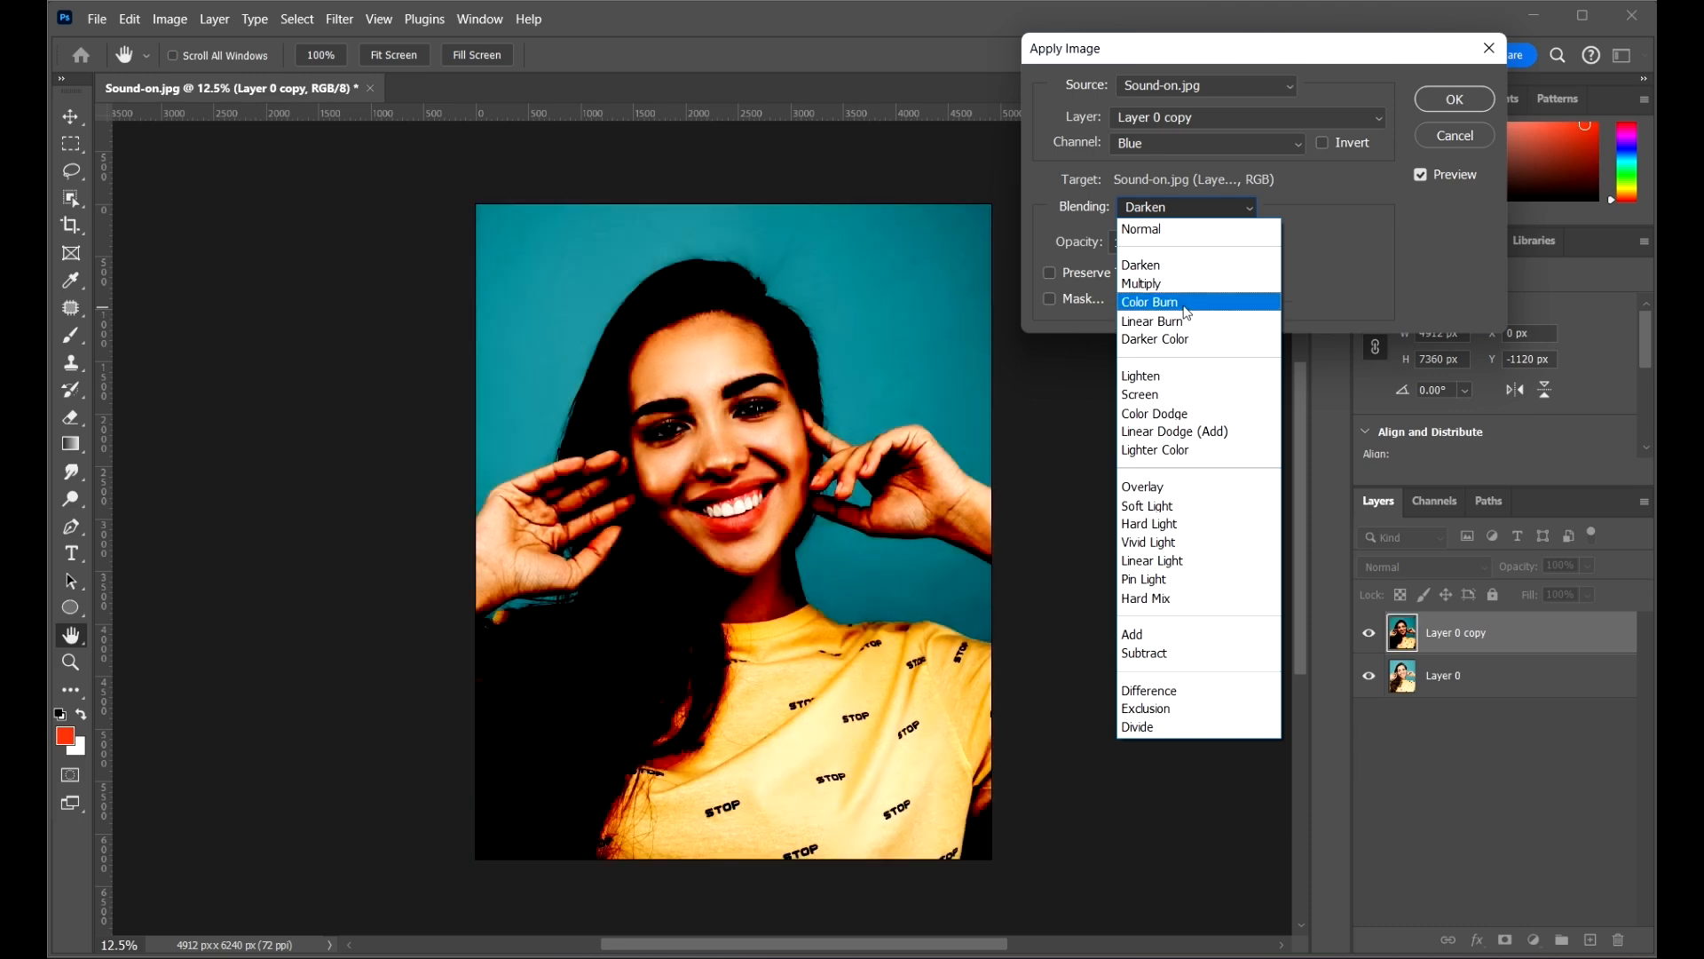
click(1187, 313)
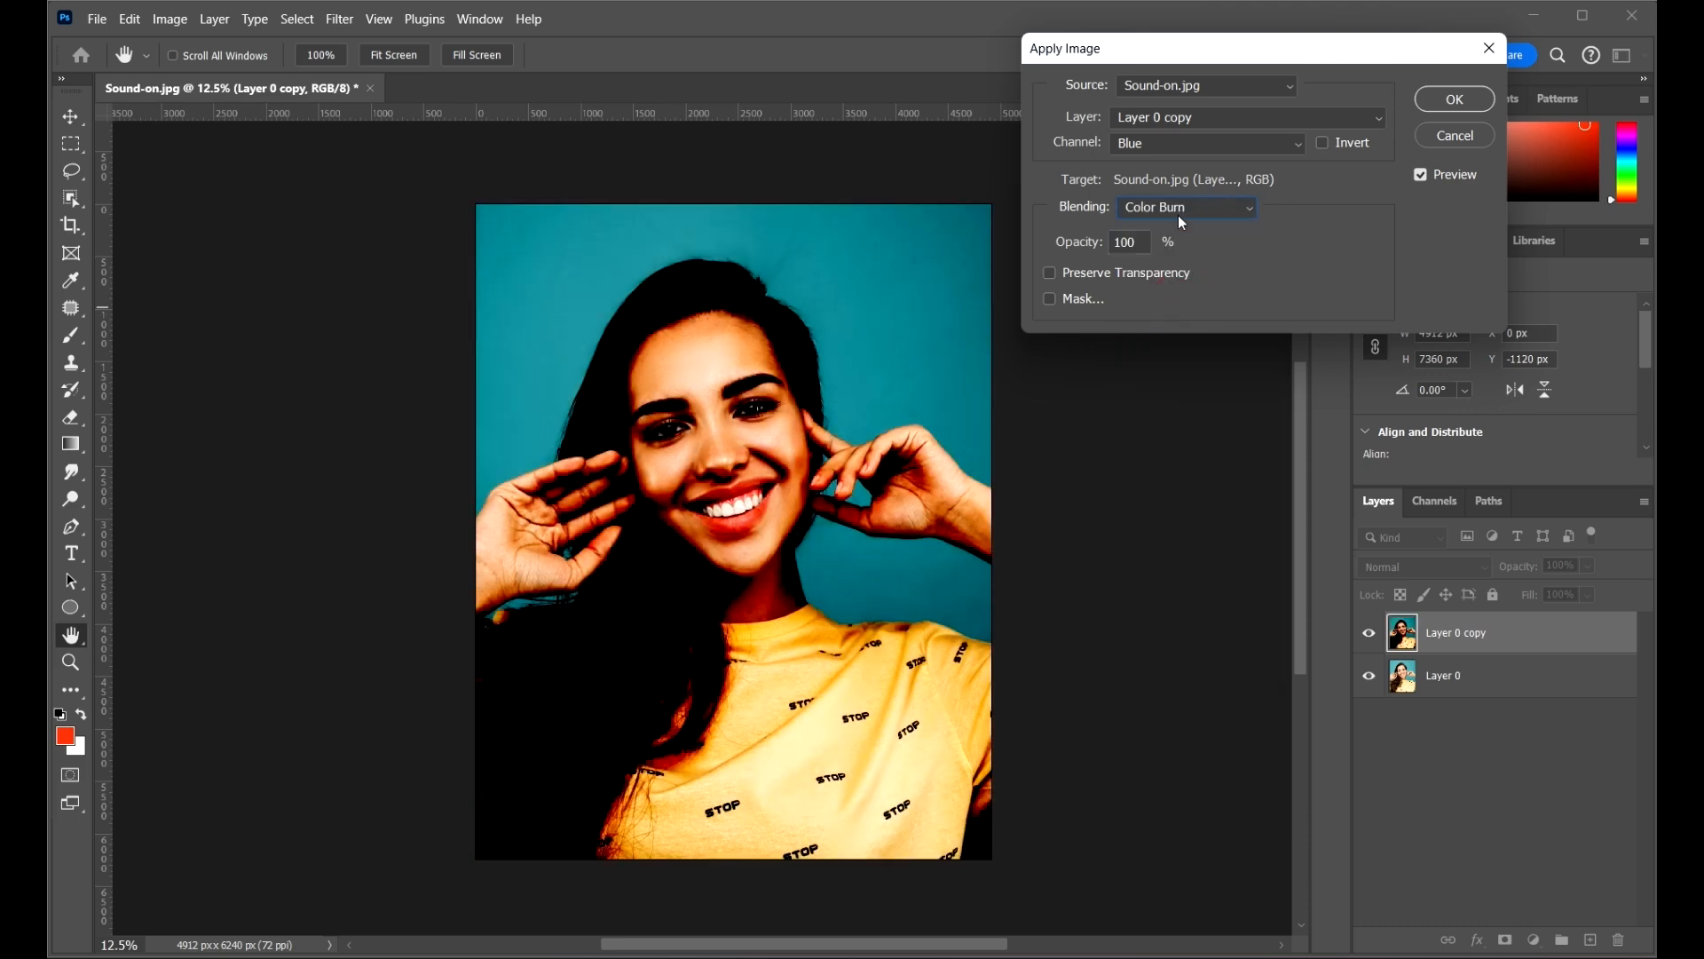
scroll(1179, 214, down, 2)
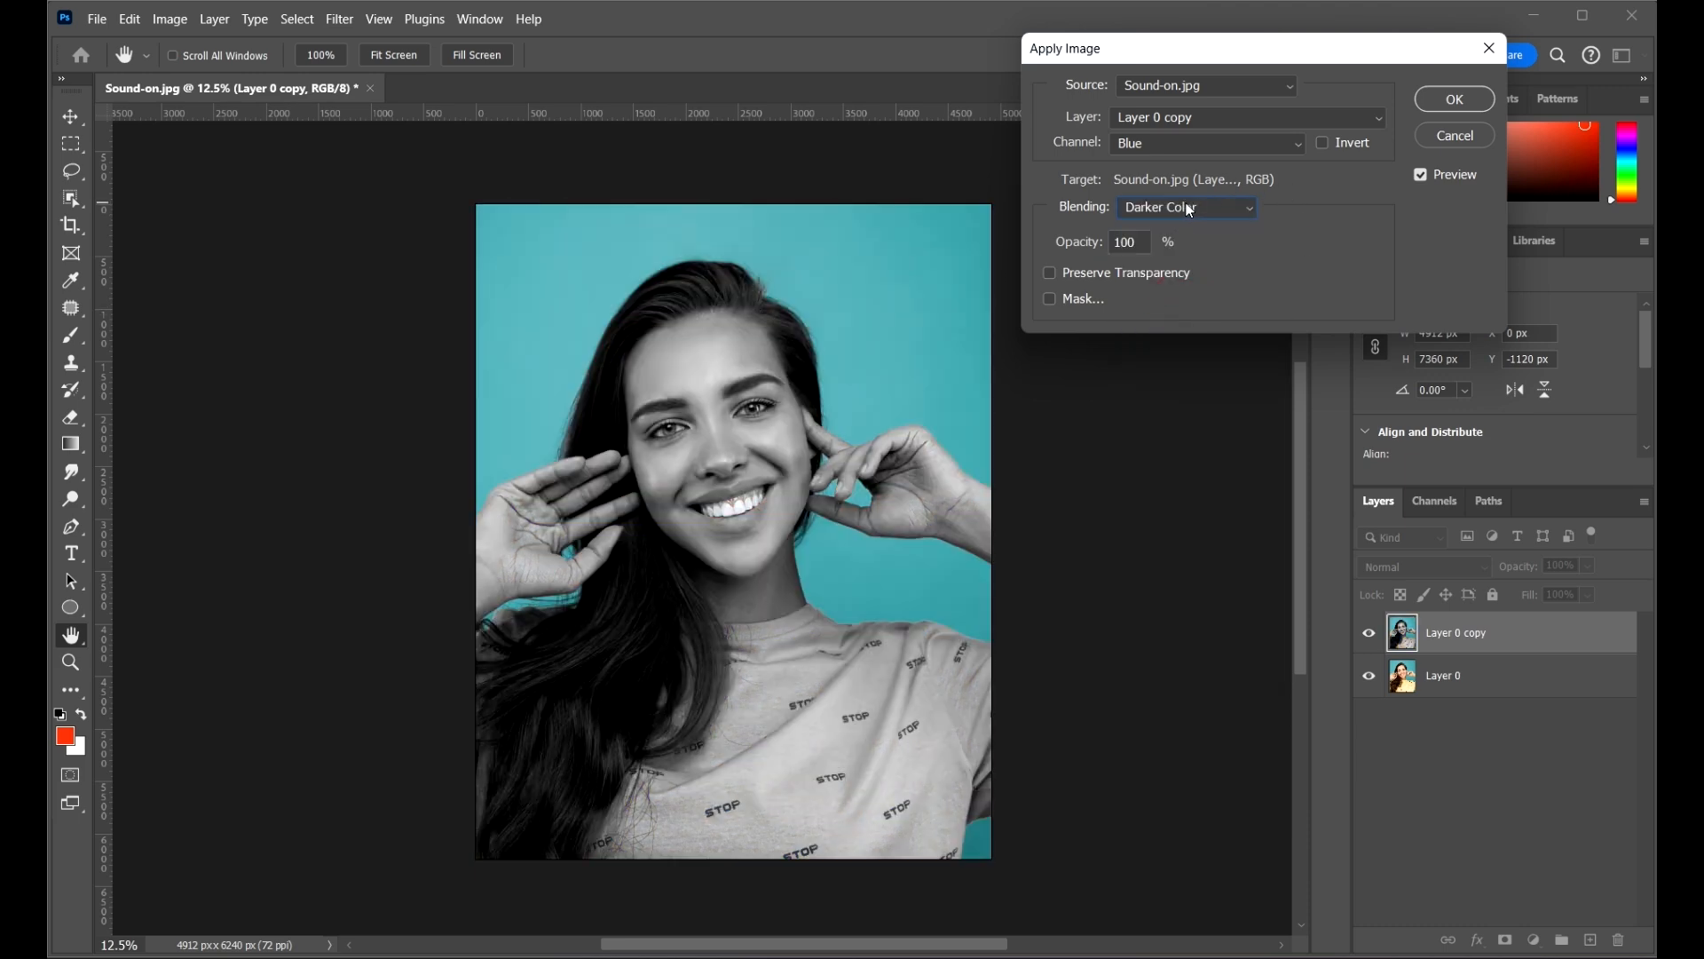
scroll(1189, 209, down, 1)
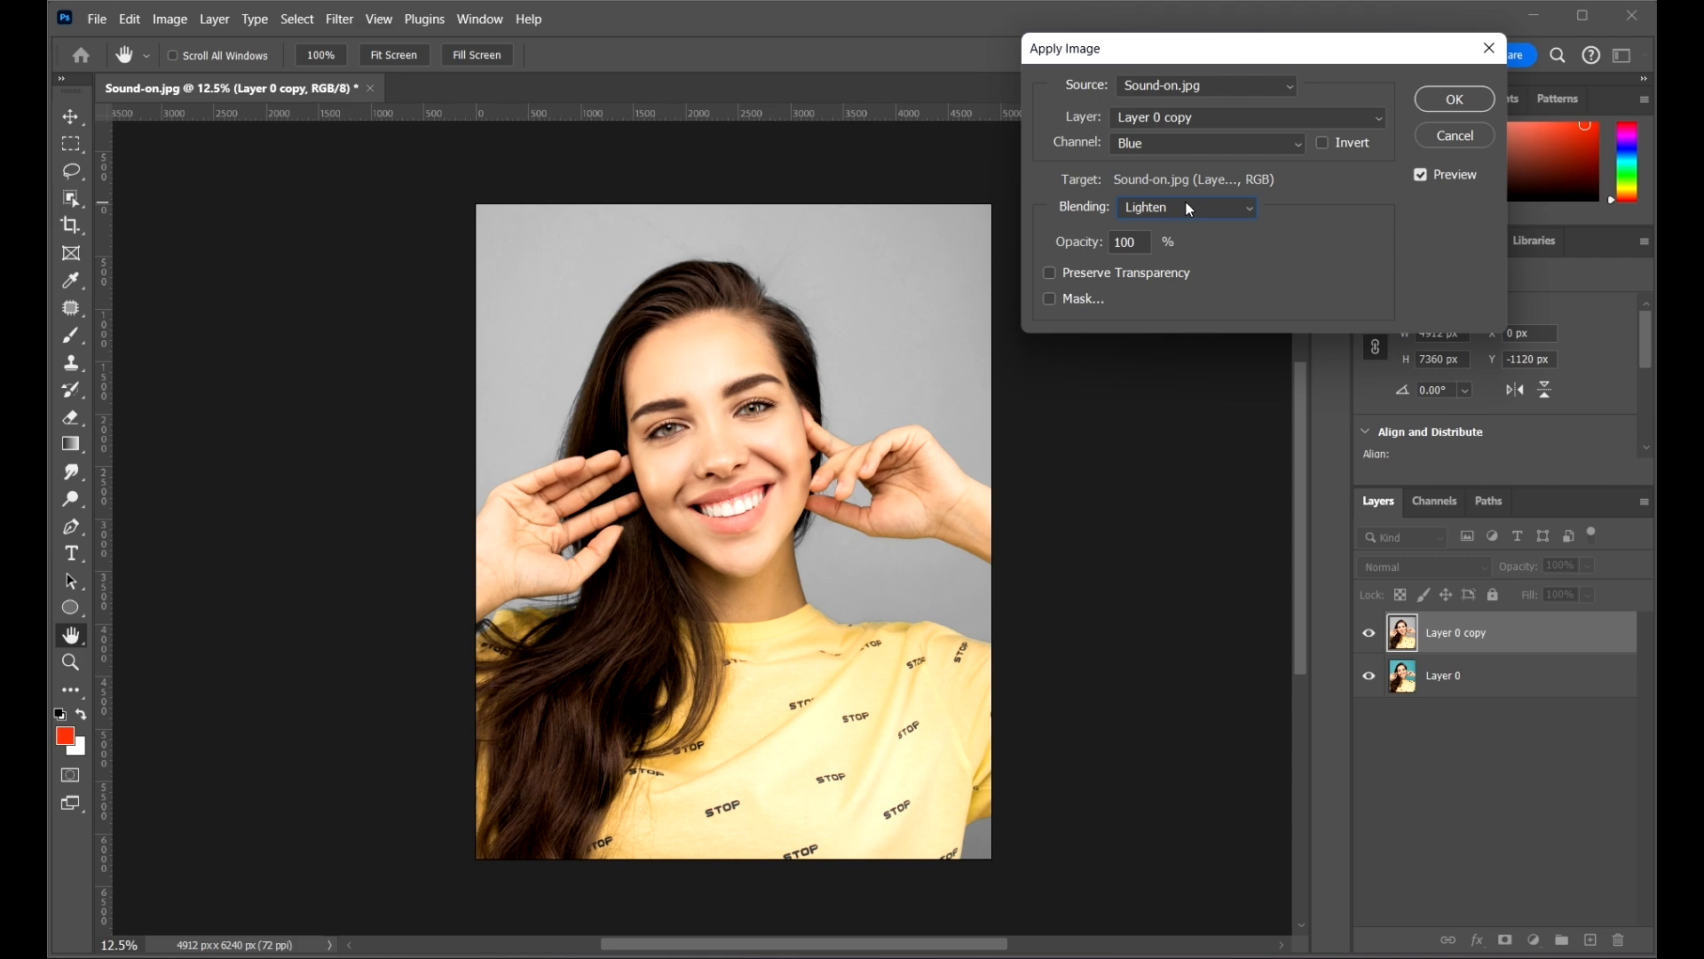
scroll(1190, 210, down, 1)
scroll(1190, 209, down, 1)
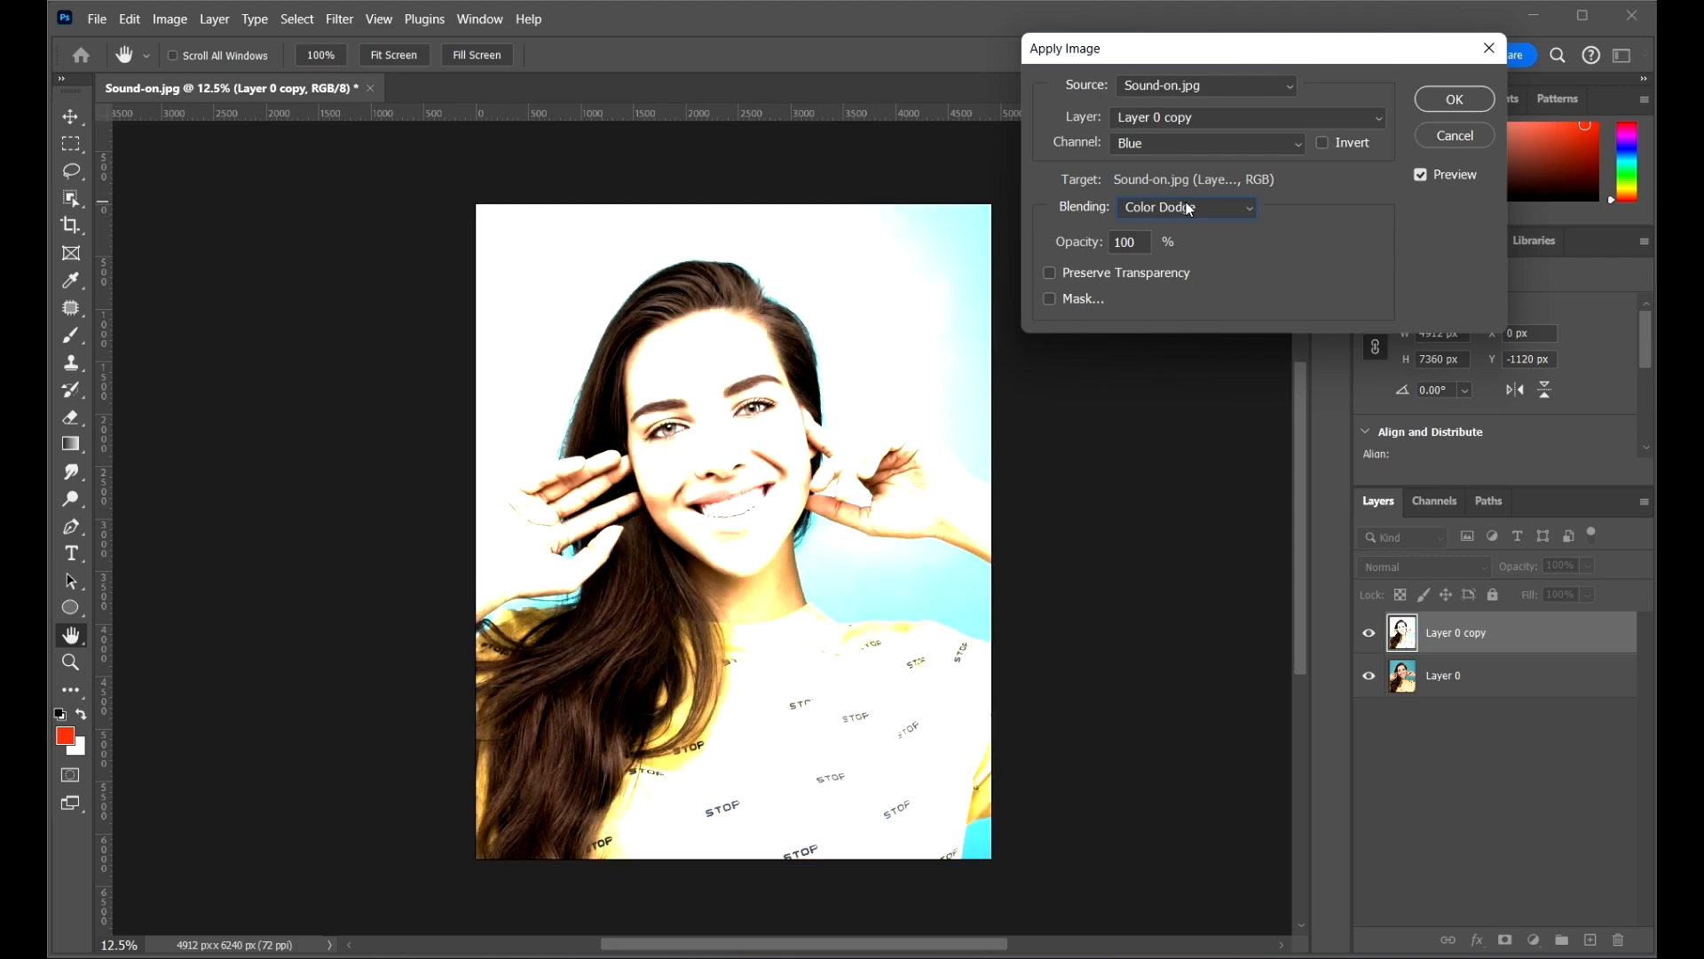
- Set the Apply Image blending mode to Multiply, enable its mask, and check the effect on the face
click(1173, 213)
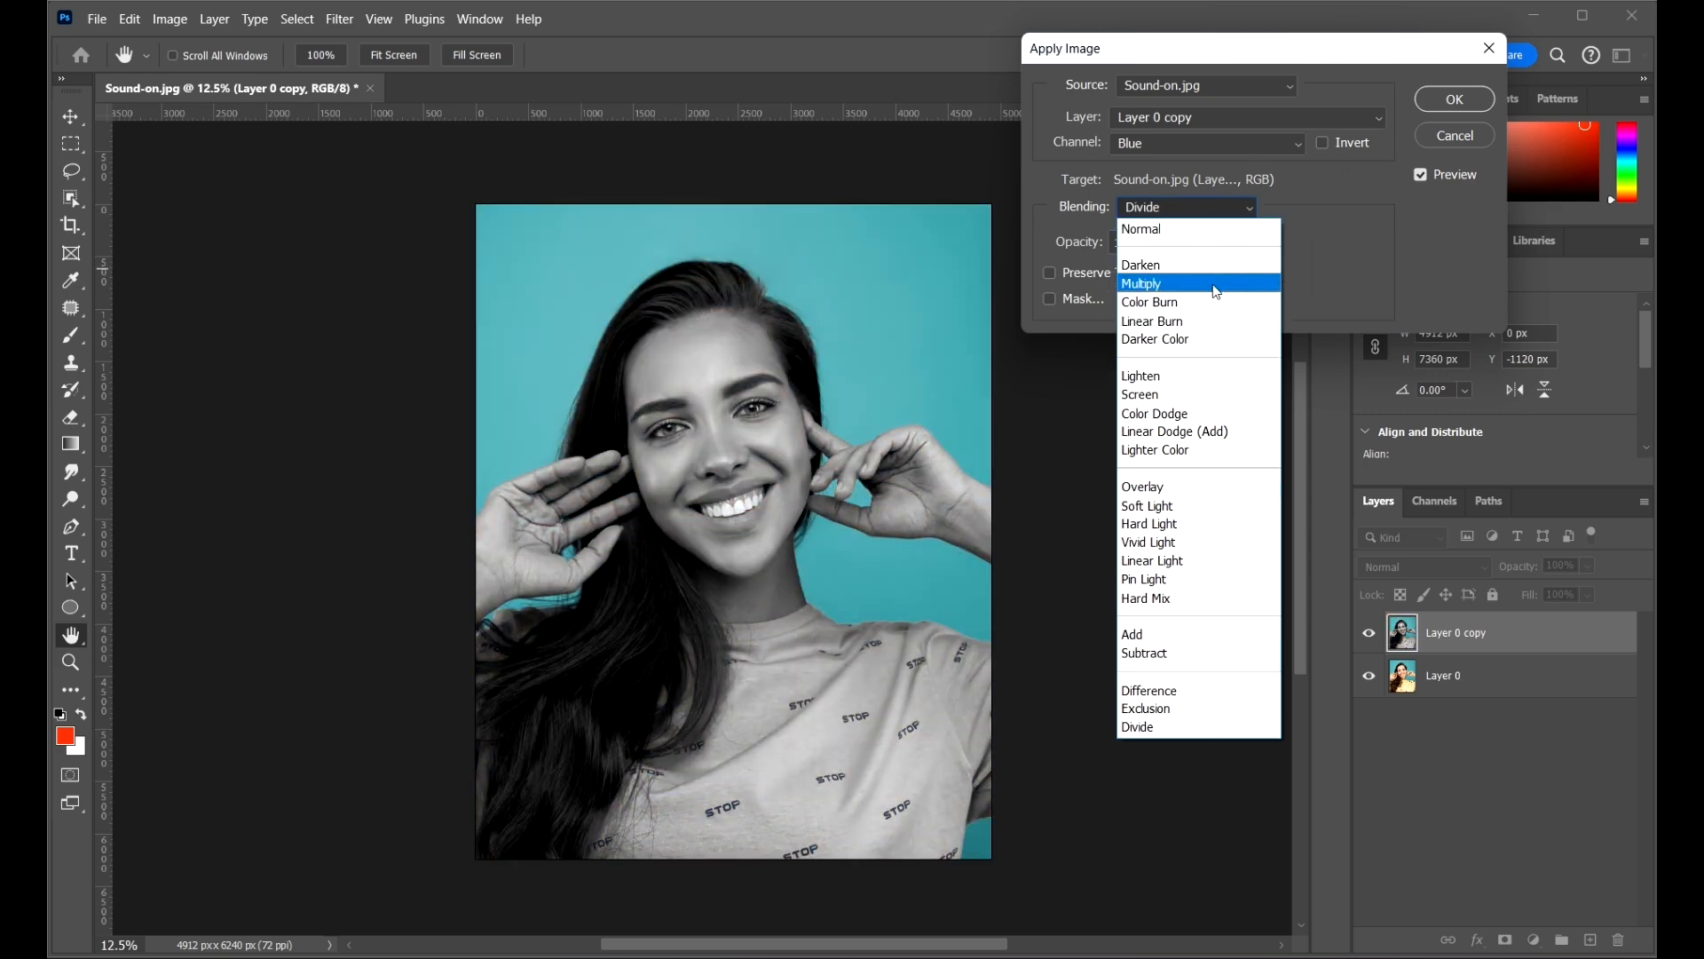
click(1215, 285)
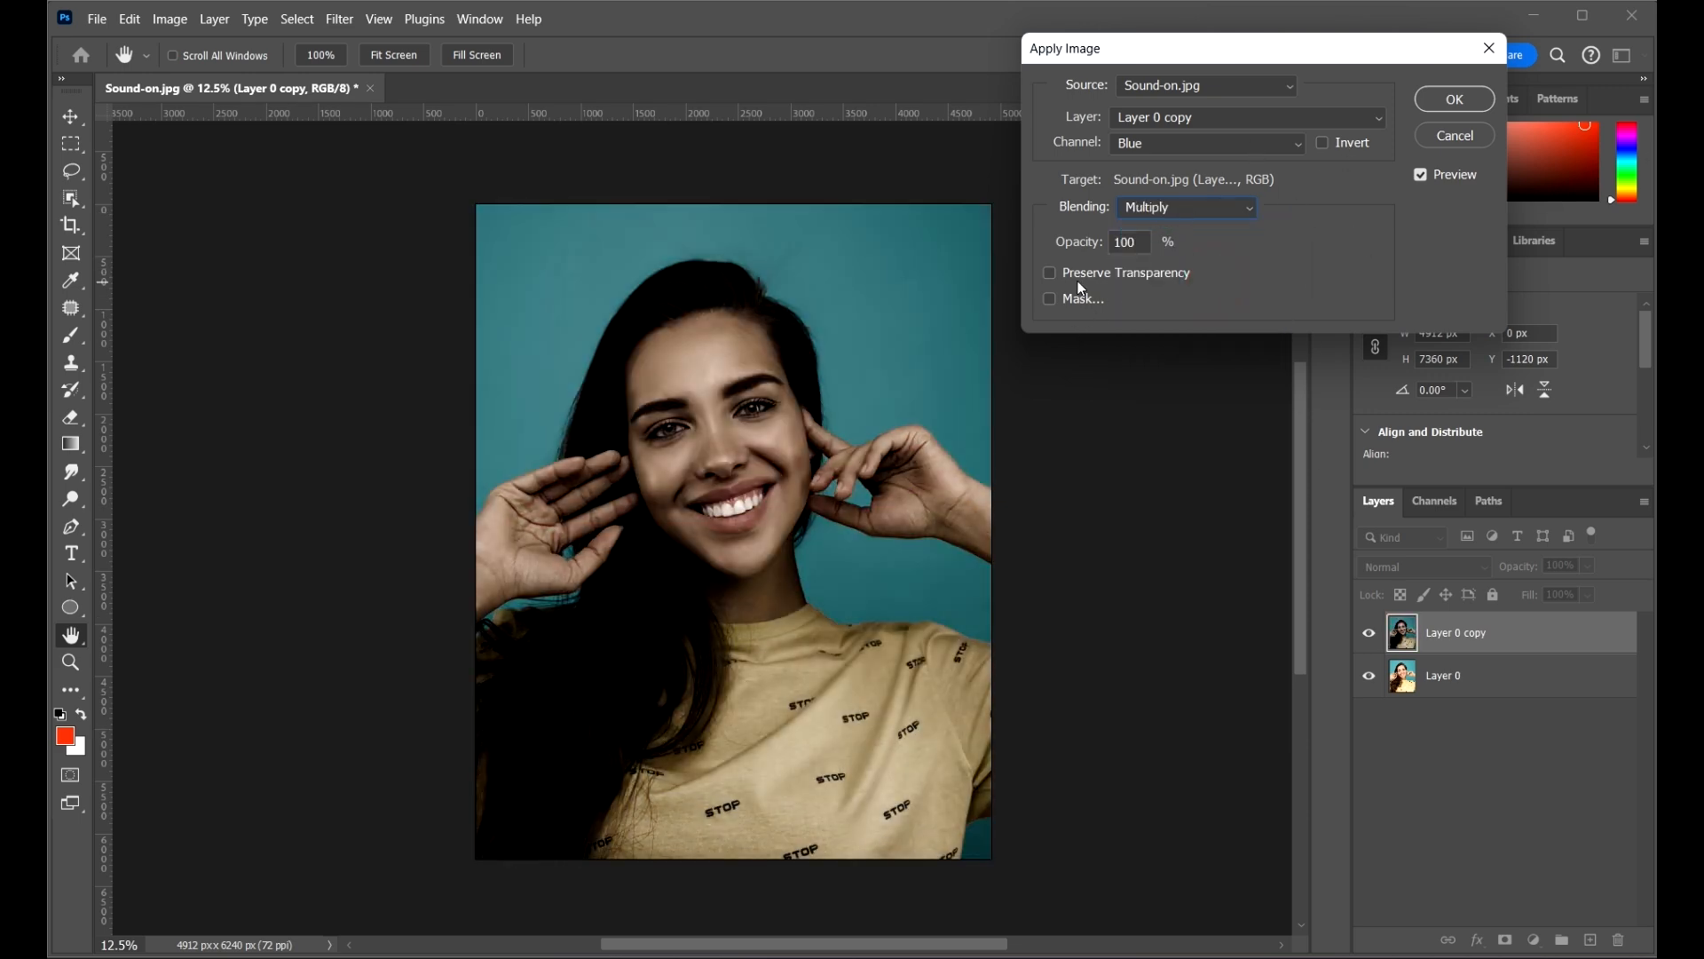
click(1050, 299)
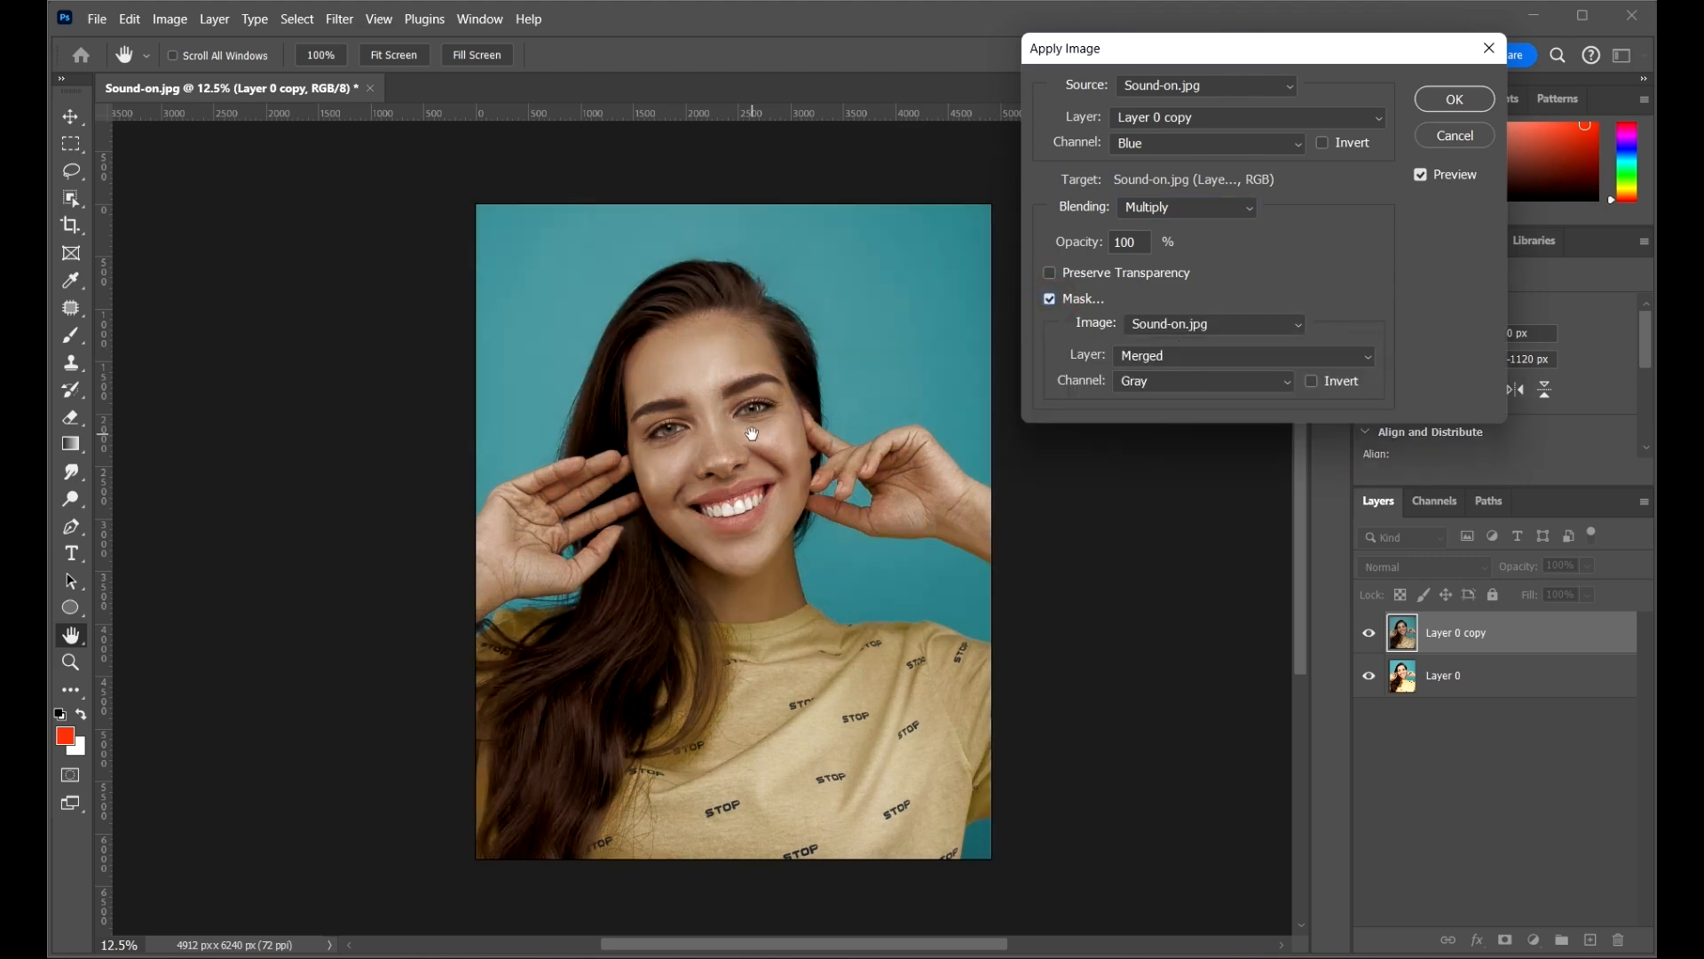
scroll(754, 463, up, 5)
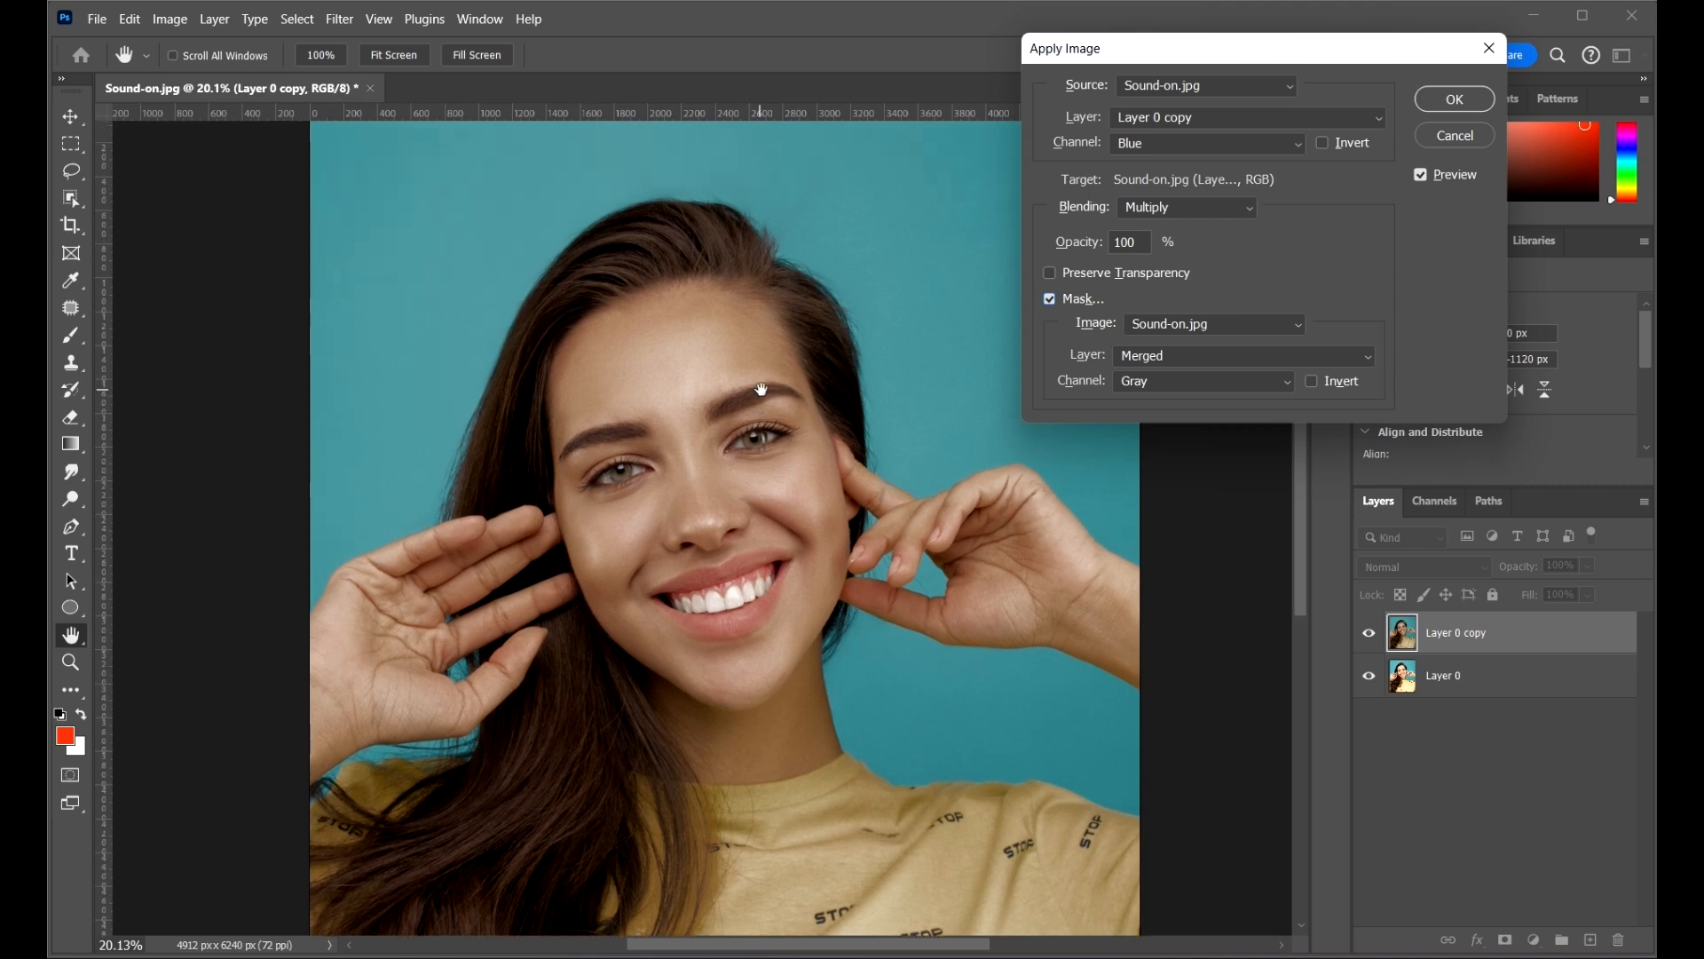
scroll(763, 391, up, 3)
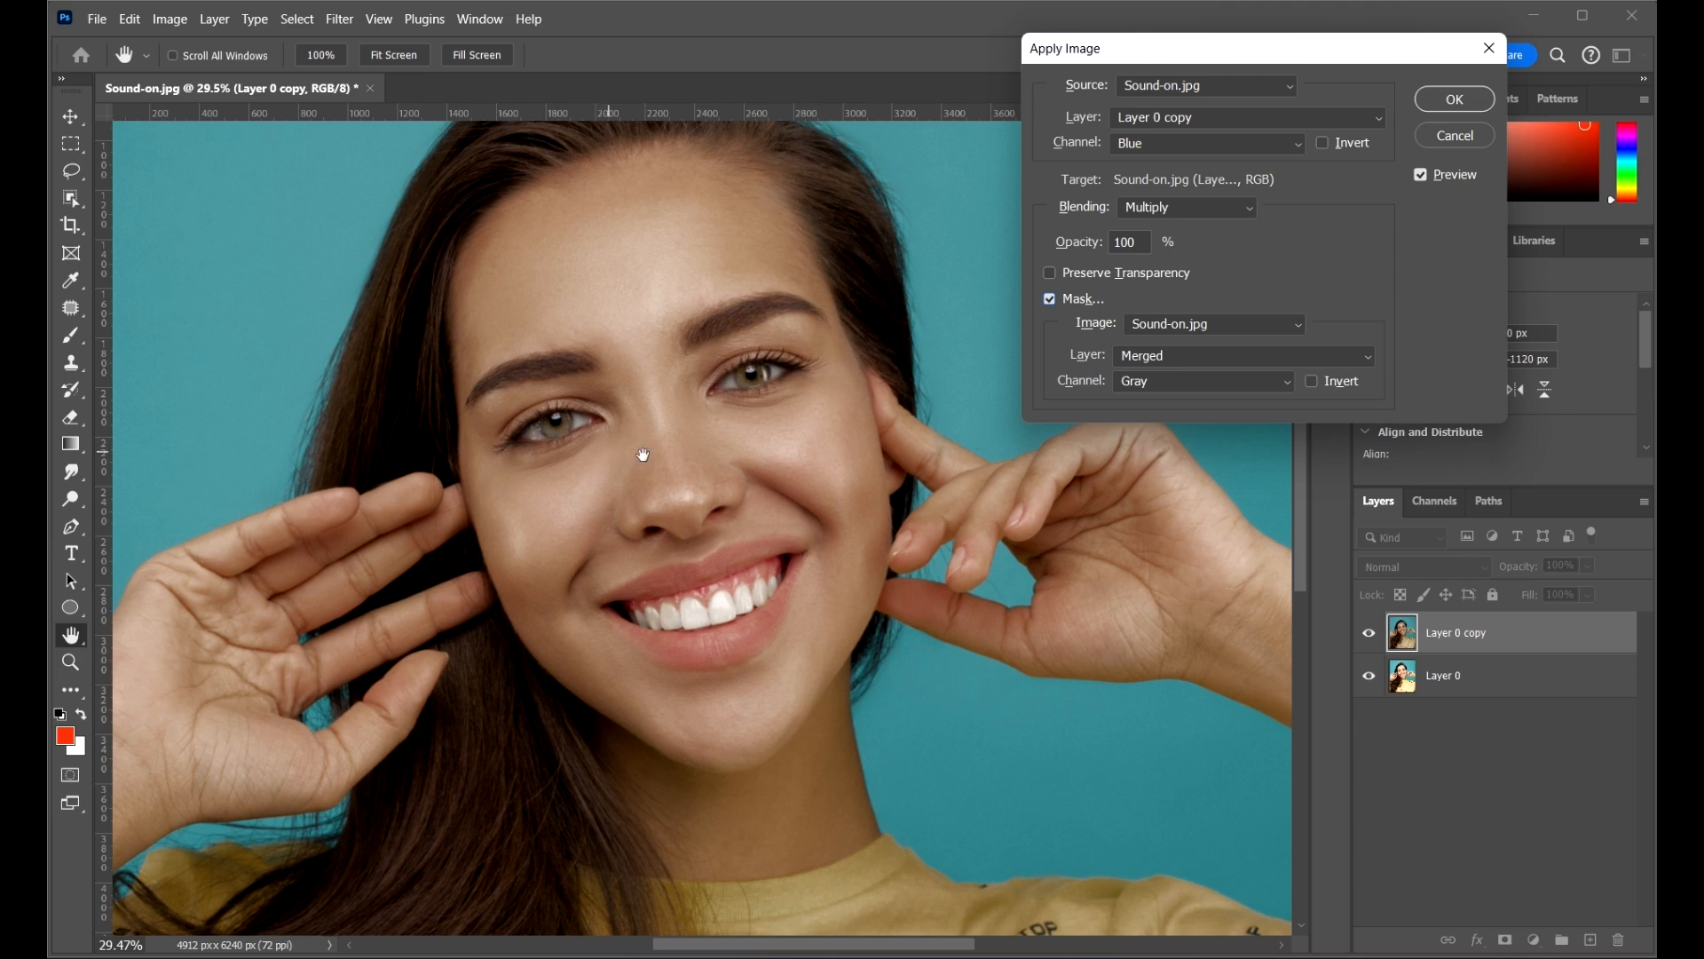
scroll(843, 622, up, 2)
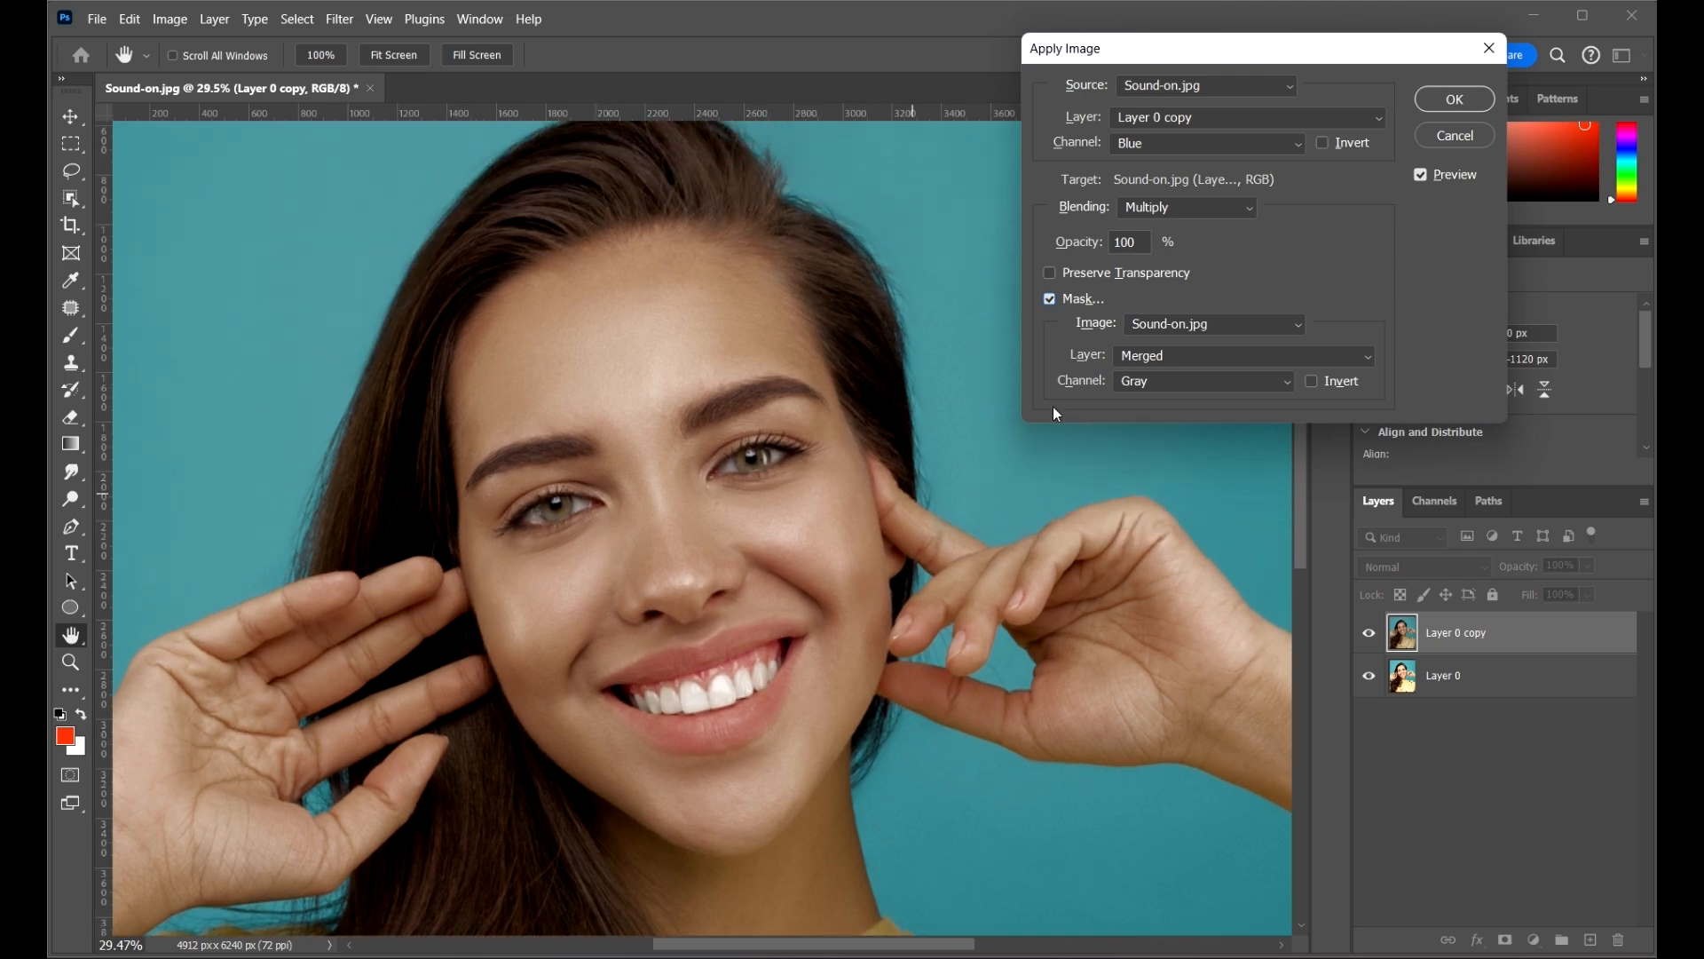
- Set the mask channel to Red and check the skin tones on the face
click(1183, 385)
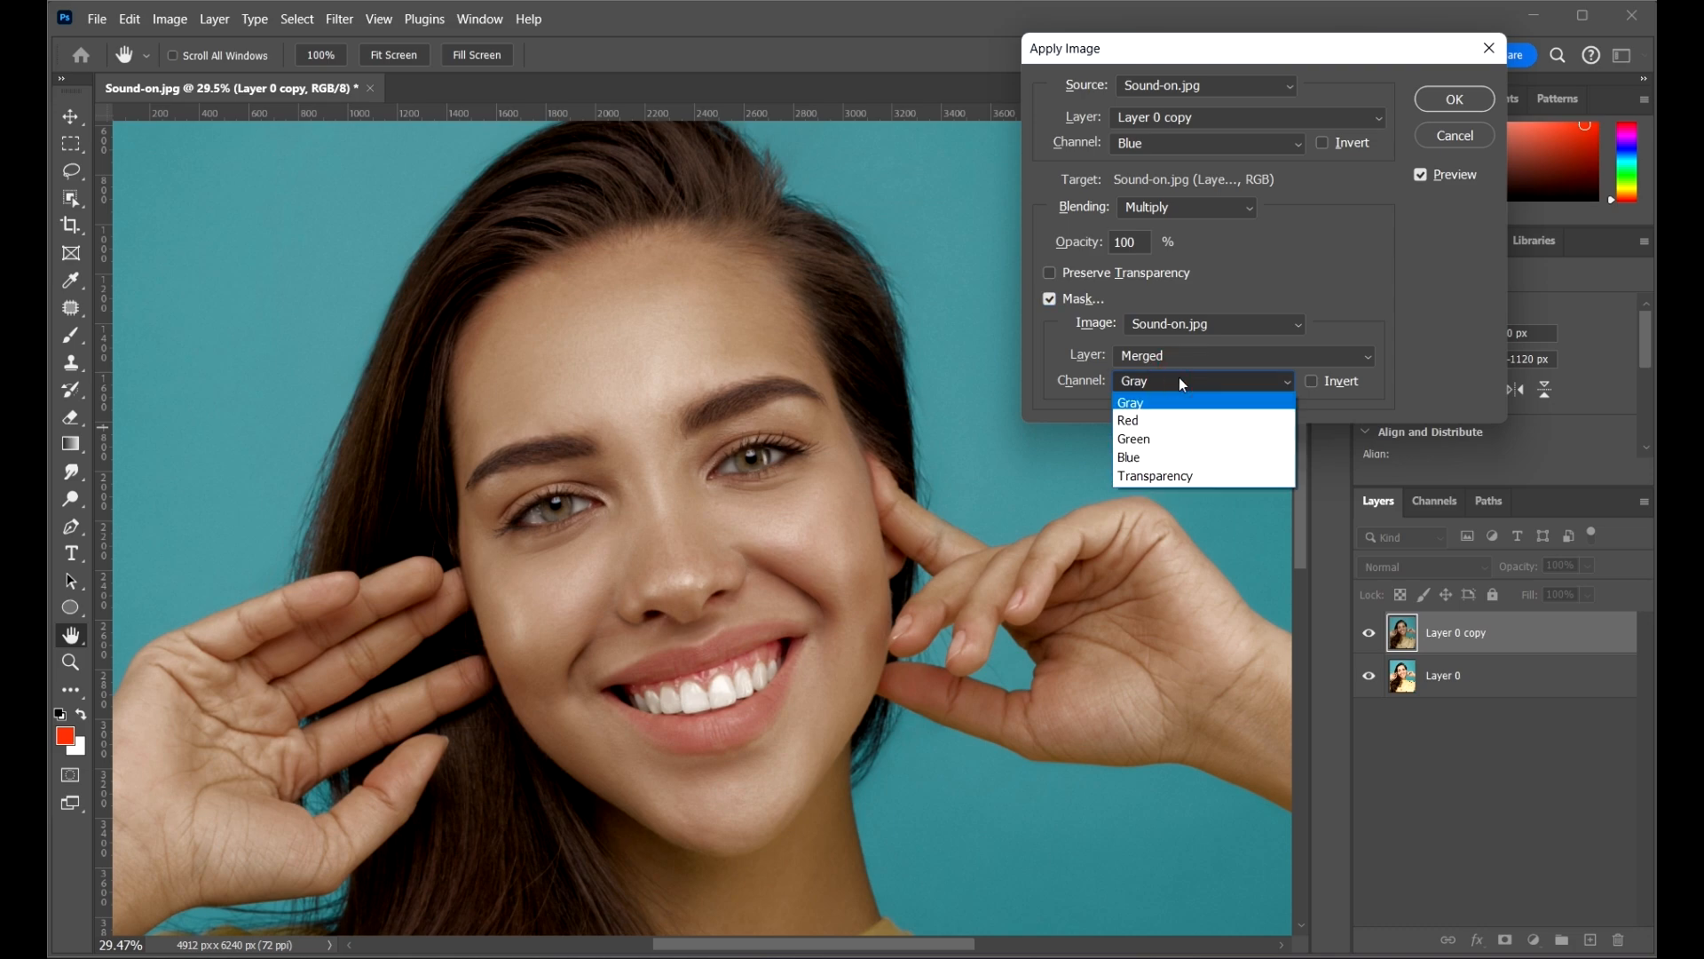
click(1156, 421)
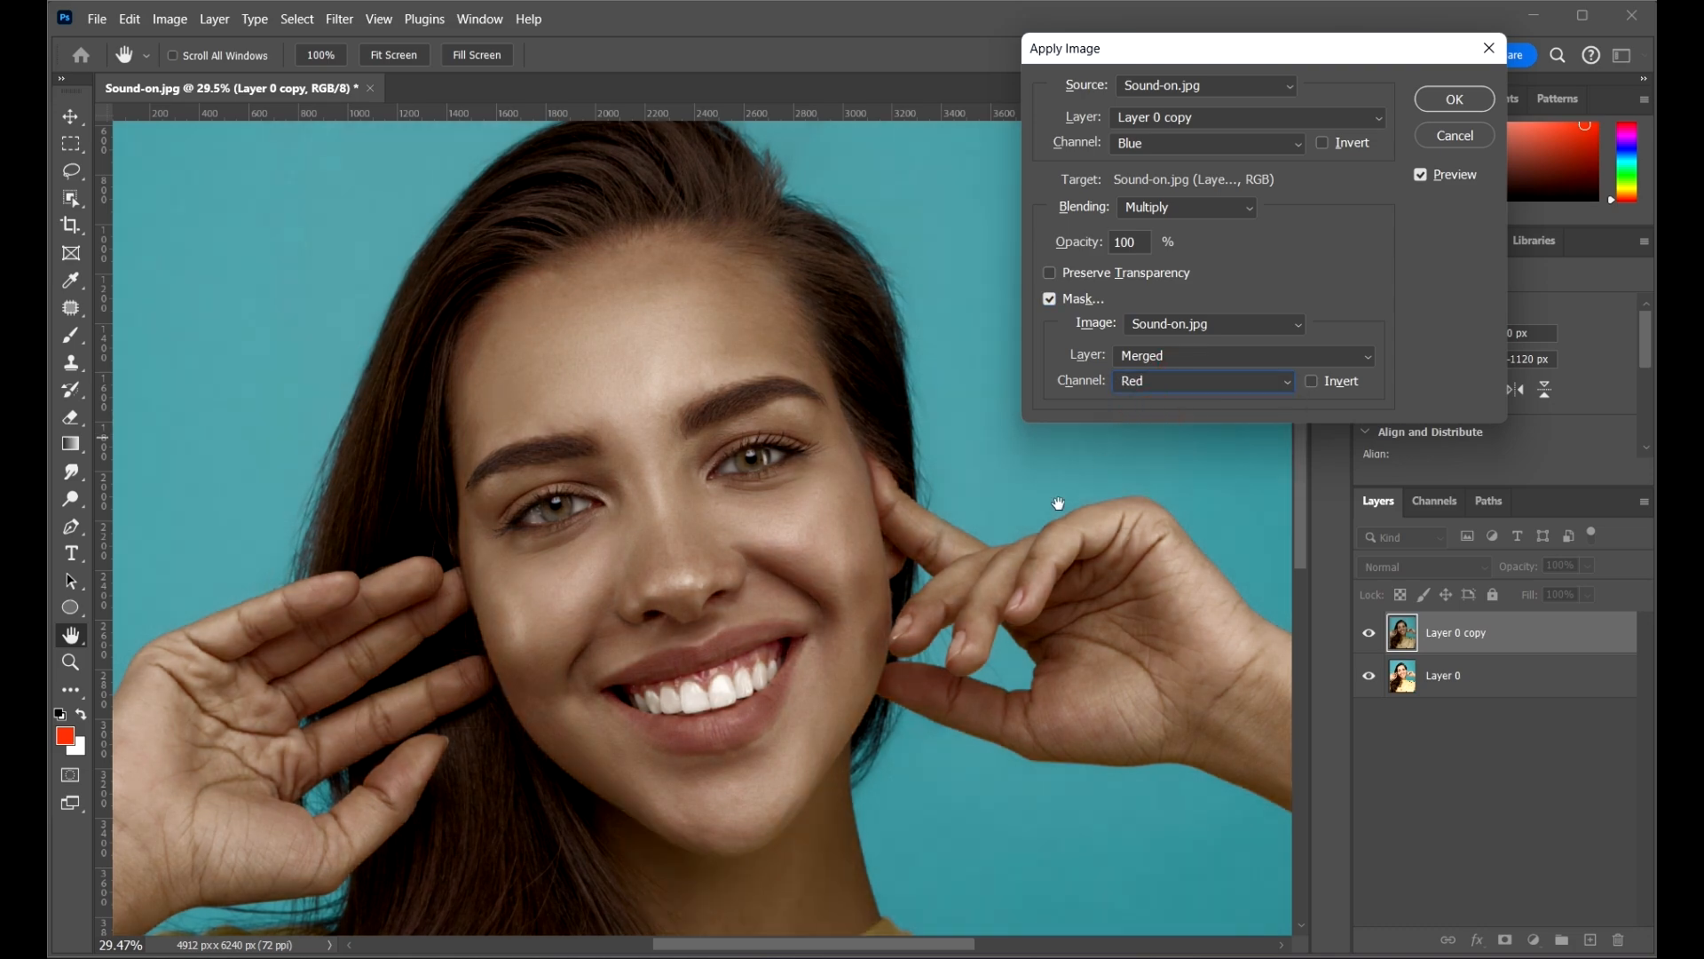
scroll(782, 587, up, 3)
scroll(781, 588, down, 2)
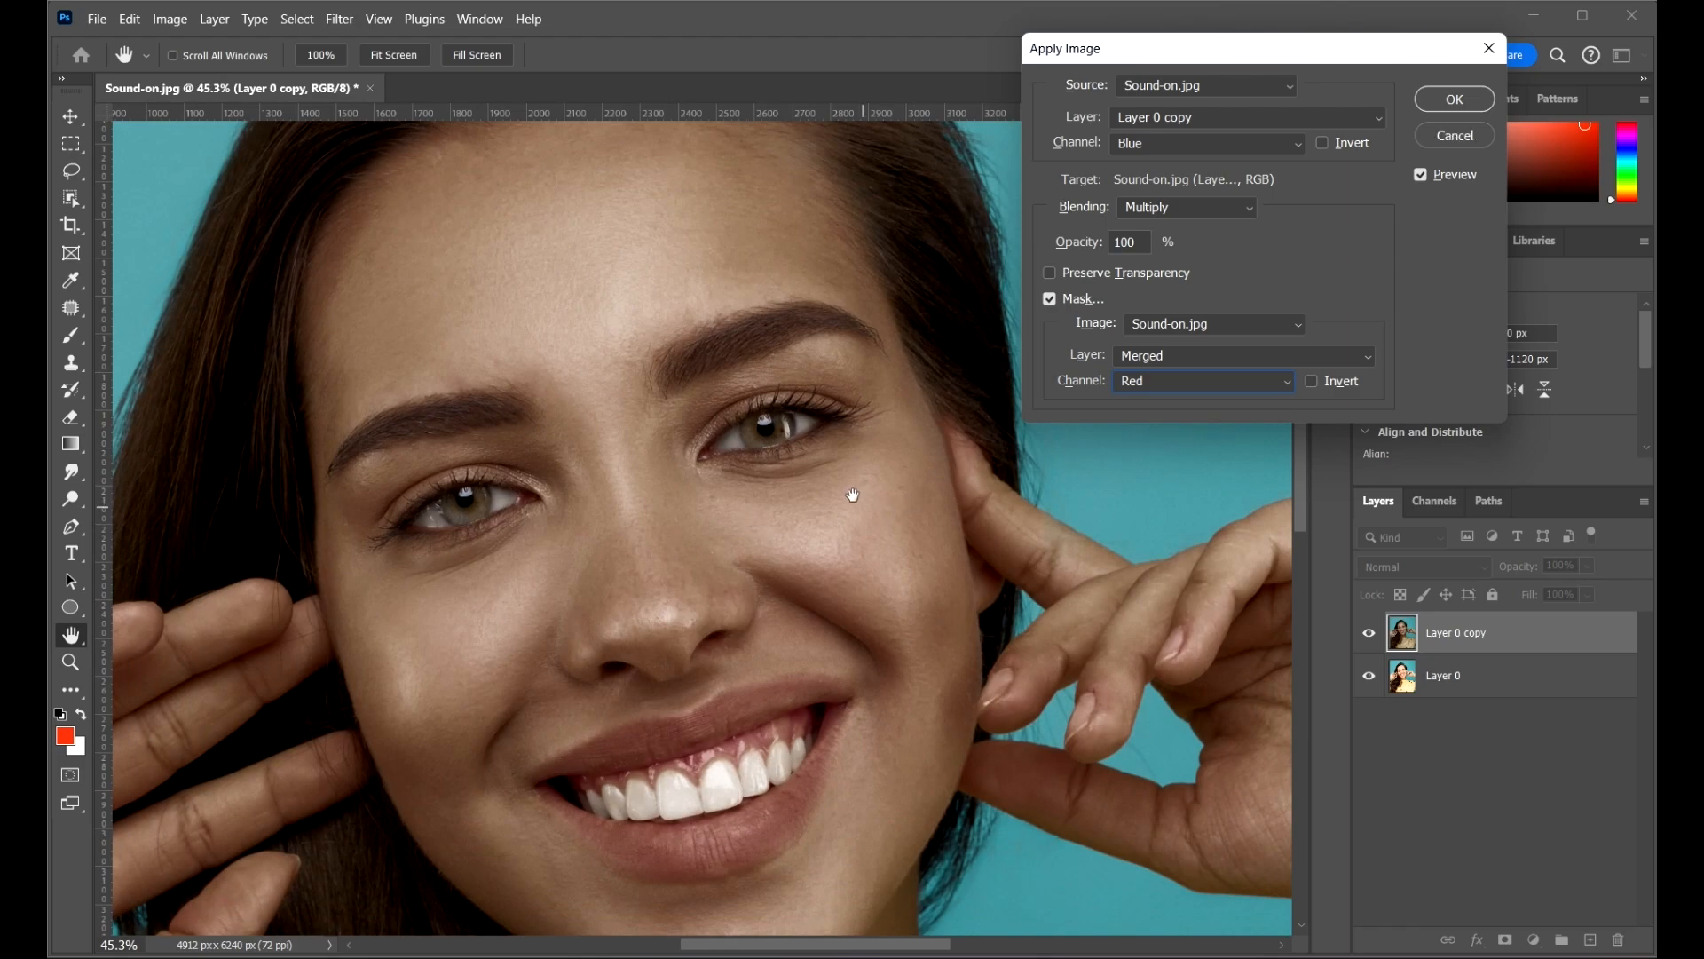
scroll(742, 525, down, 1)
scroll(803, 550, down, 3)
scroll(804, 551, up, 1)
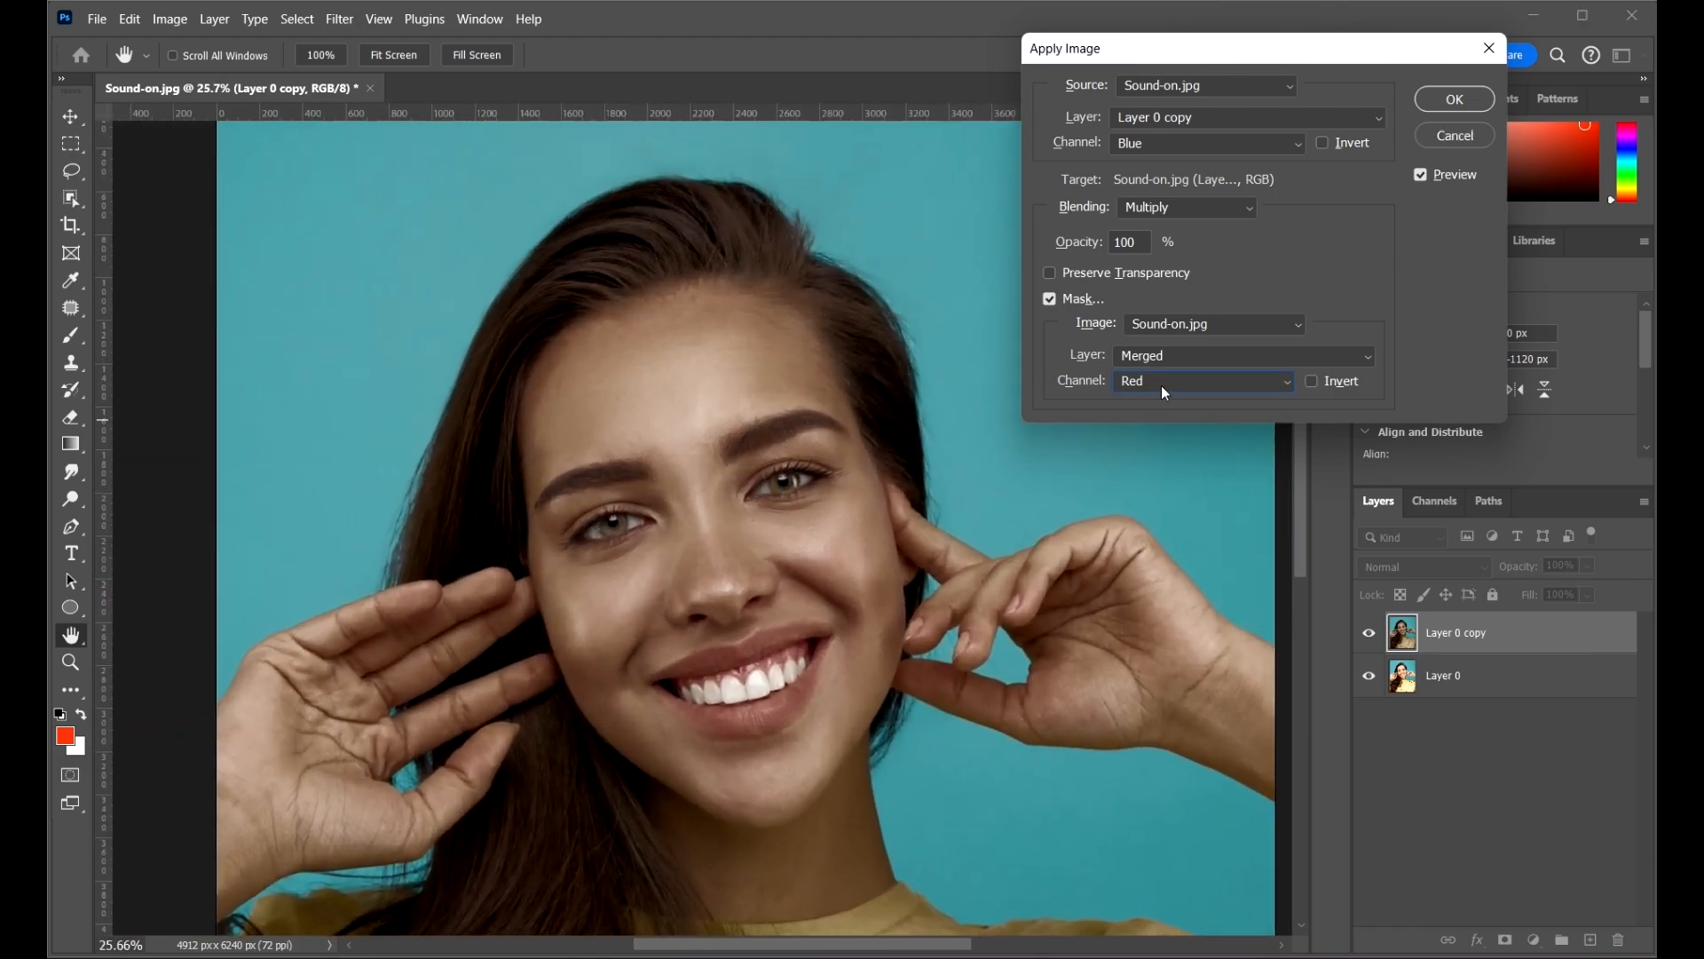
- Compare with the Gray mask channel, set it back to Red, and apply the image
click(1161, 379)
click(1175, 401)
click(1147, 381)
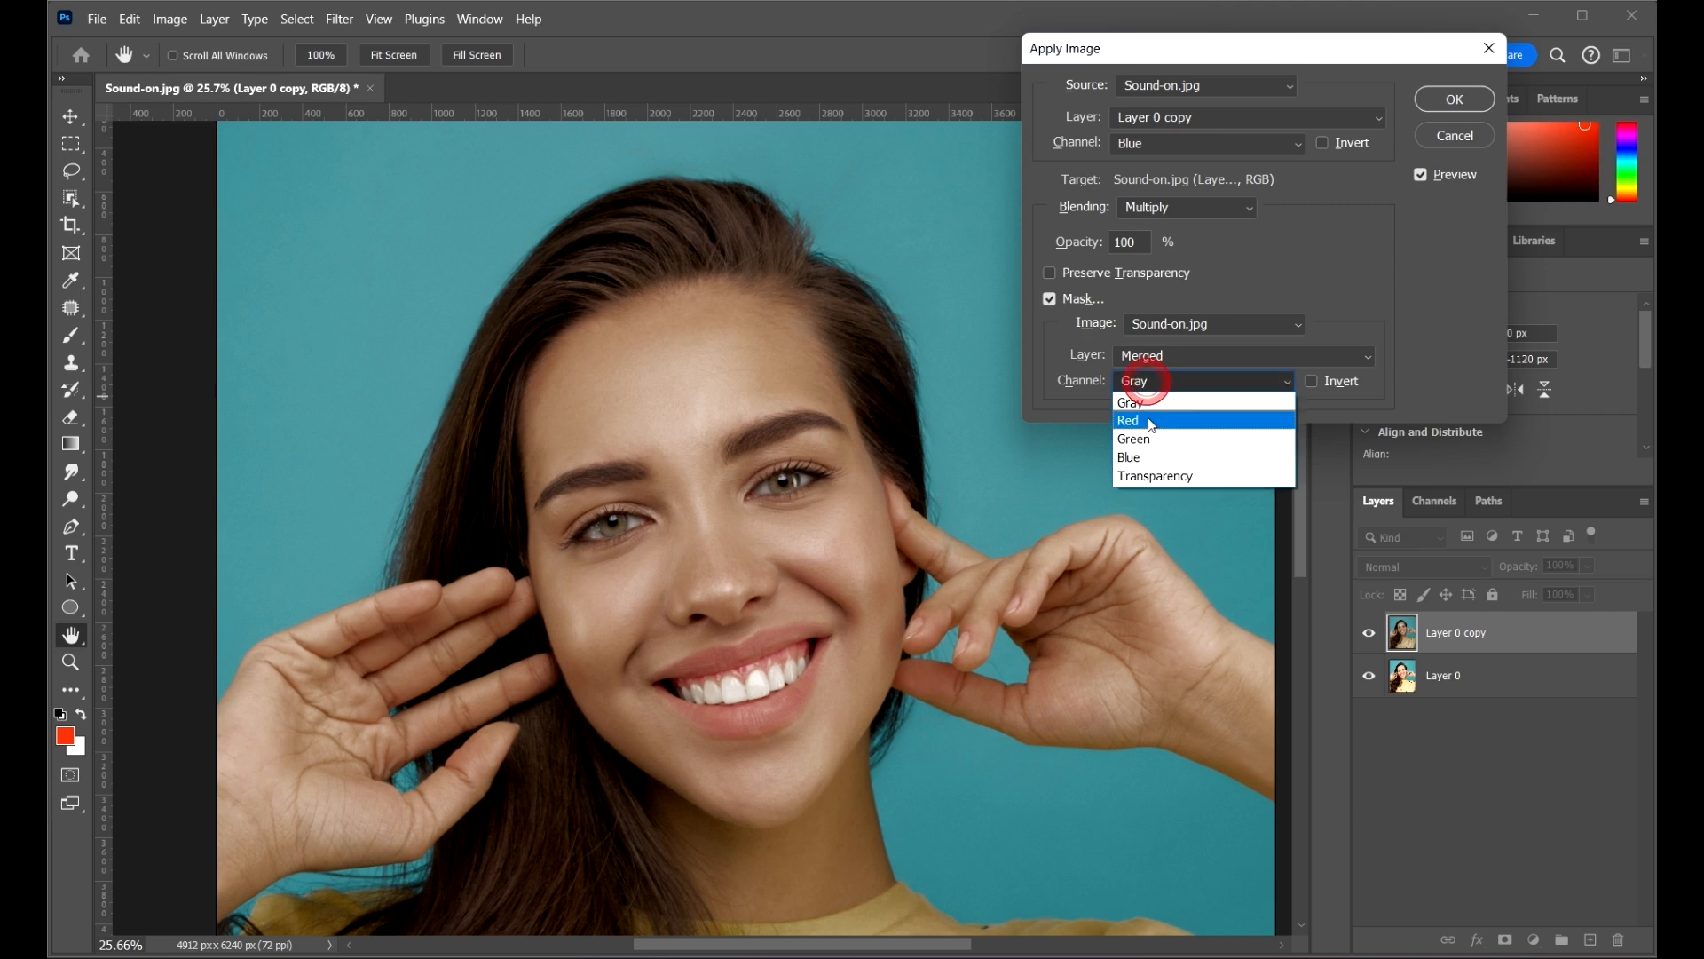
click(1148, 421)
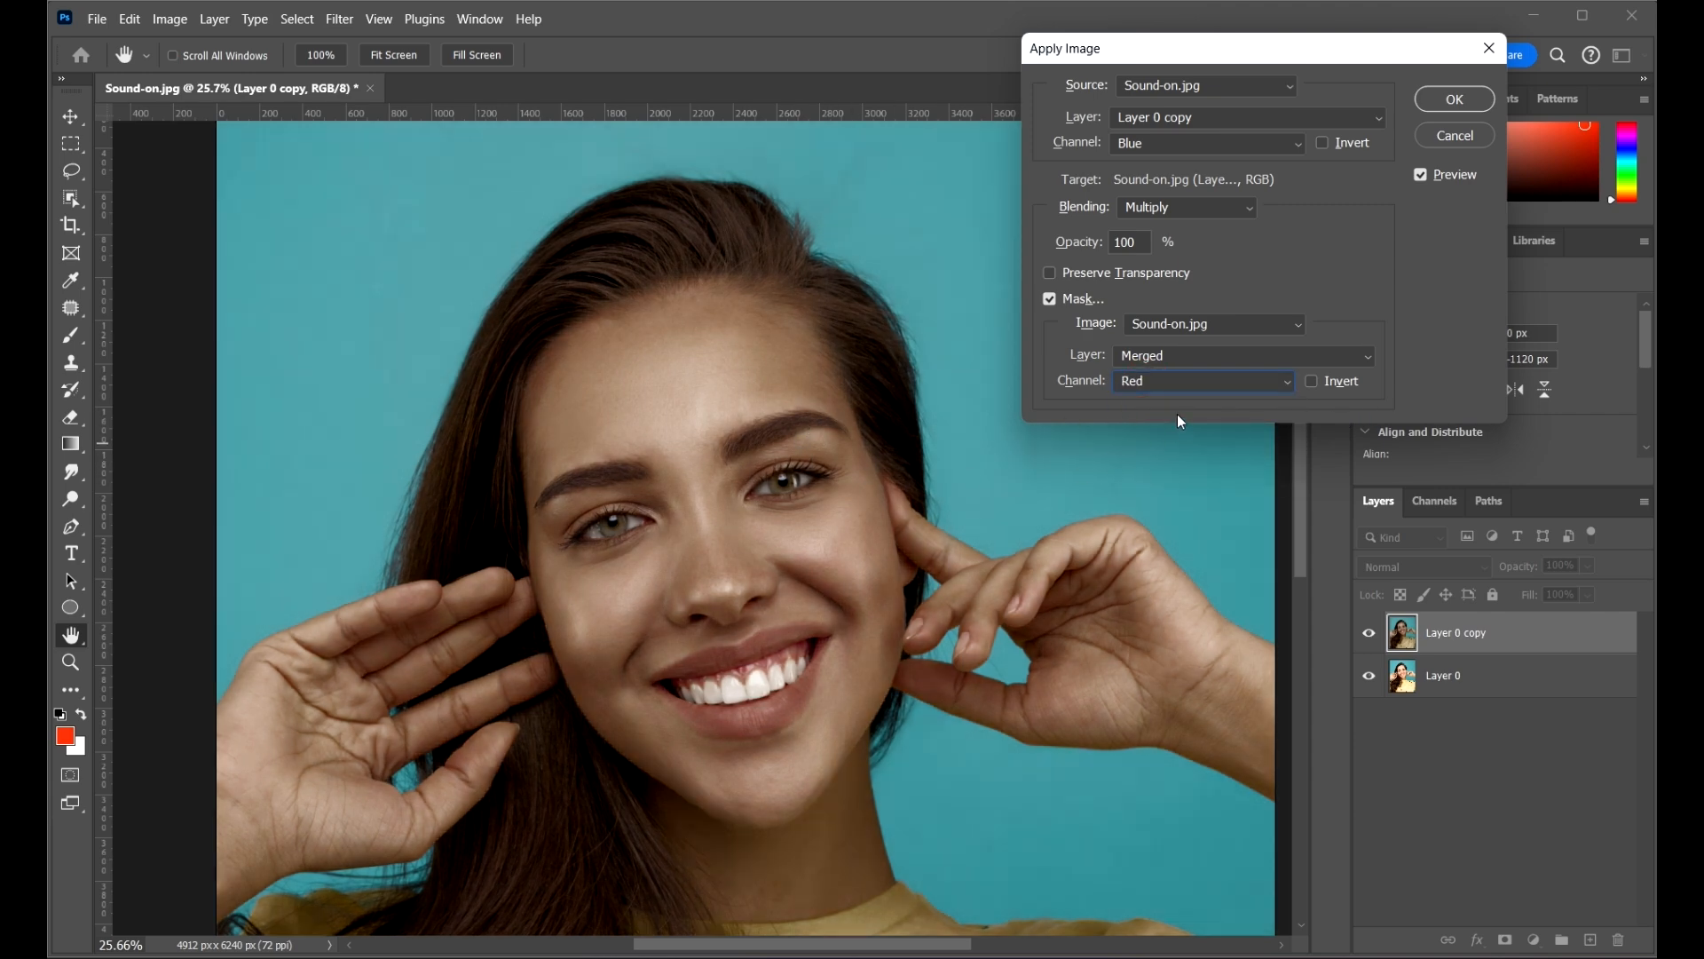
click(1456, 99)
- Examine the graded portrait with no layer selected, both as a whole and close up on the face
key(v)
scroll(861, 449, down, 2)
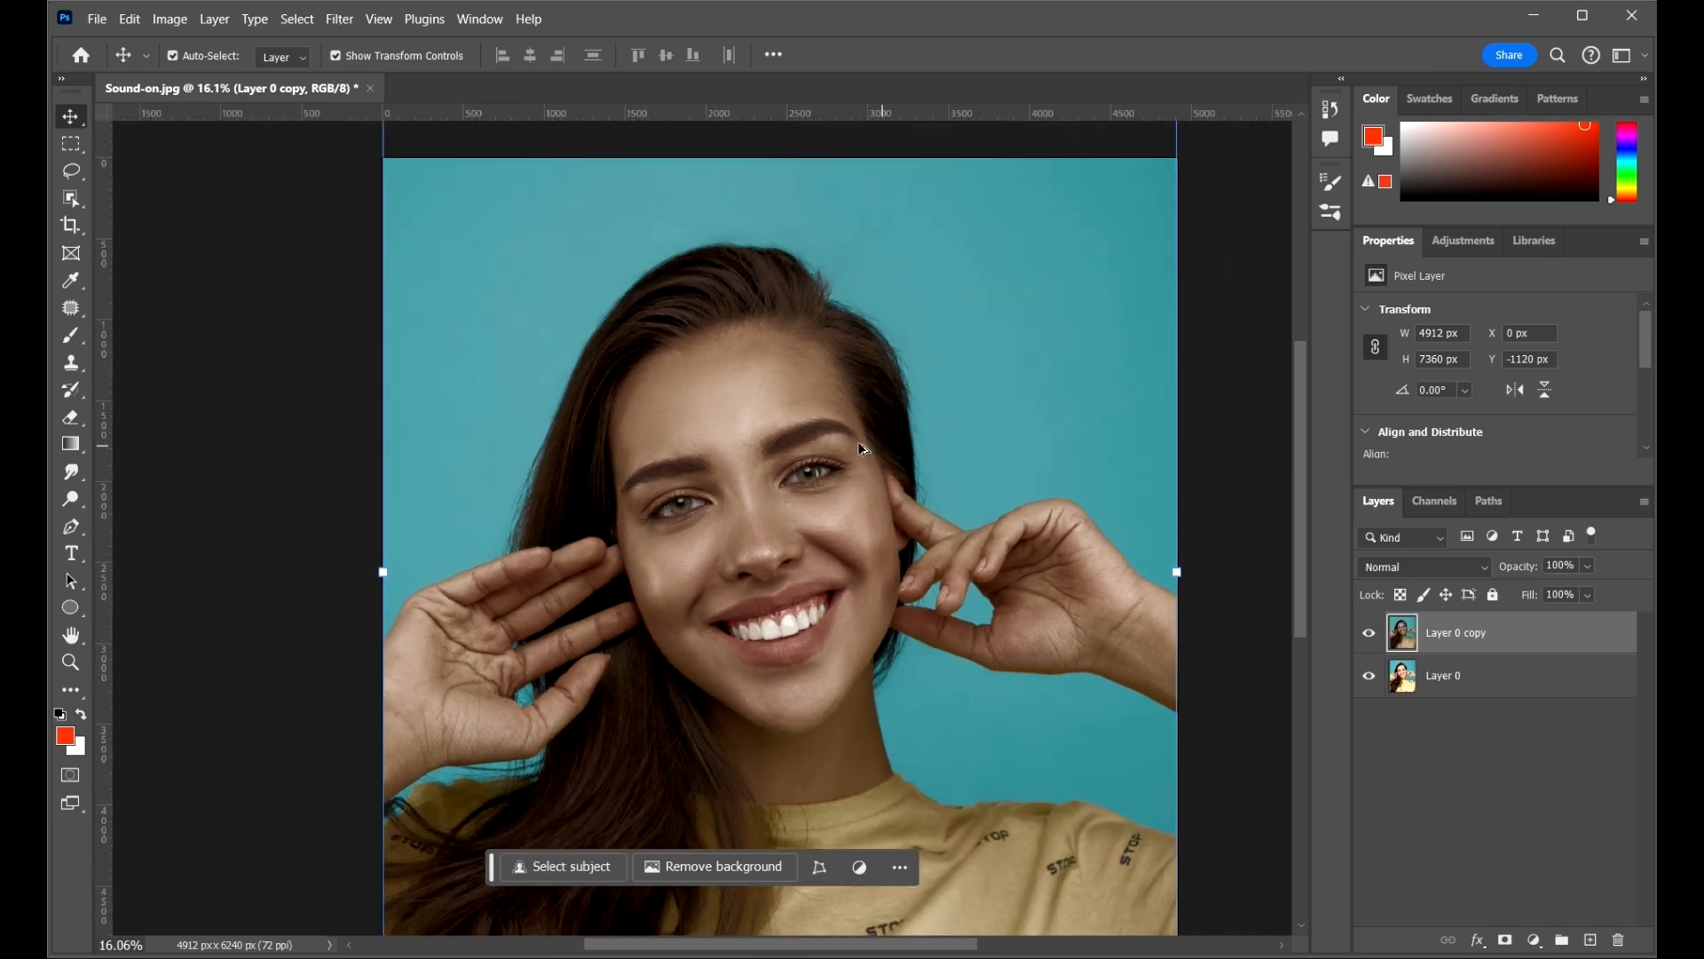
scroll(861, 449, down, 1)
click(1145, 510)
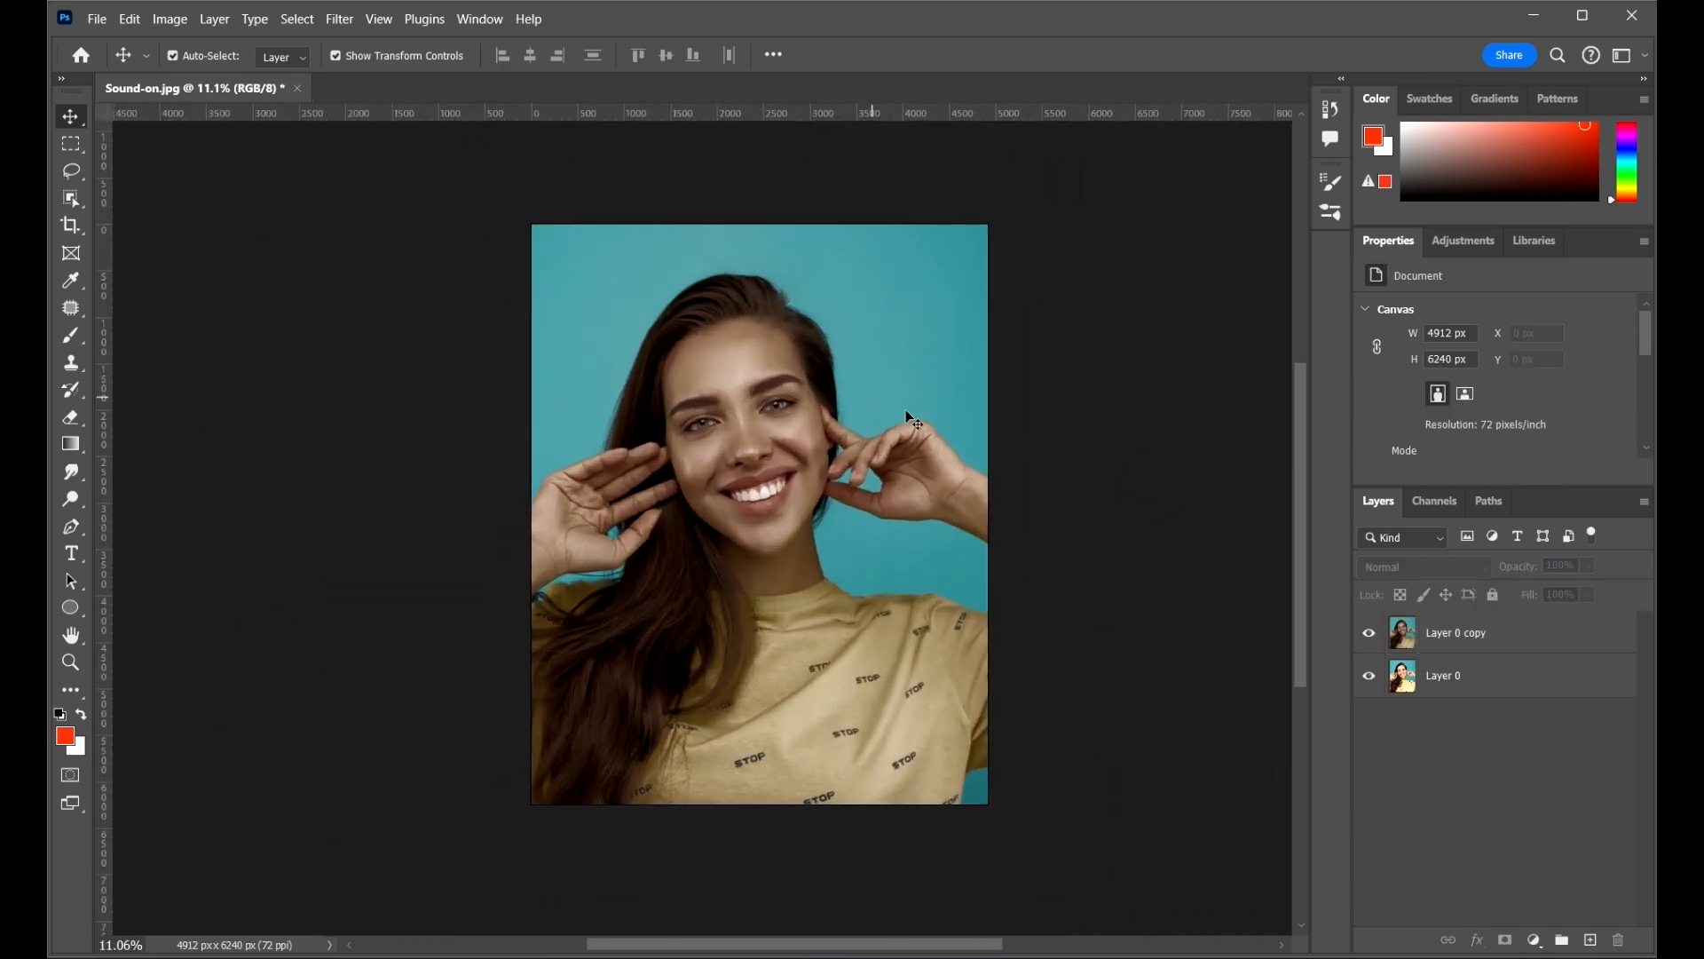
scroll(670, 407, up, 1)
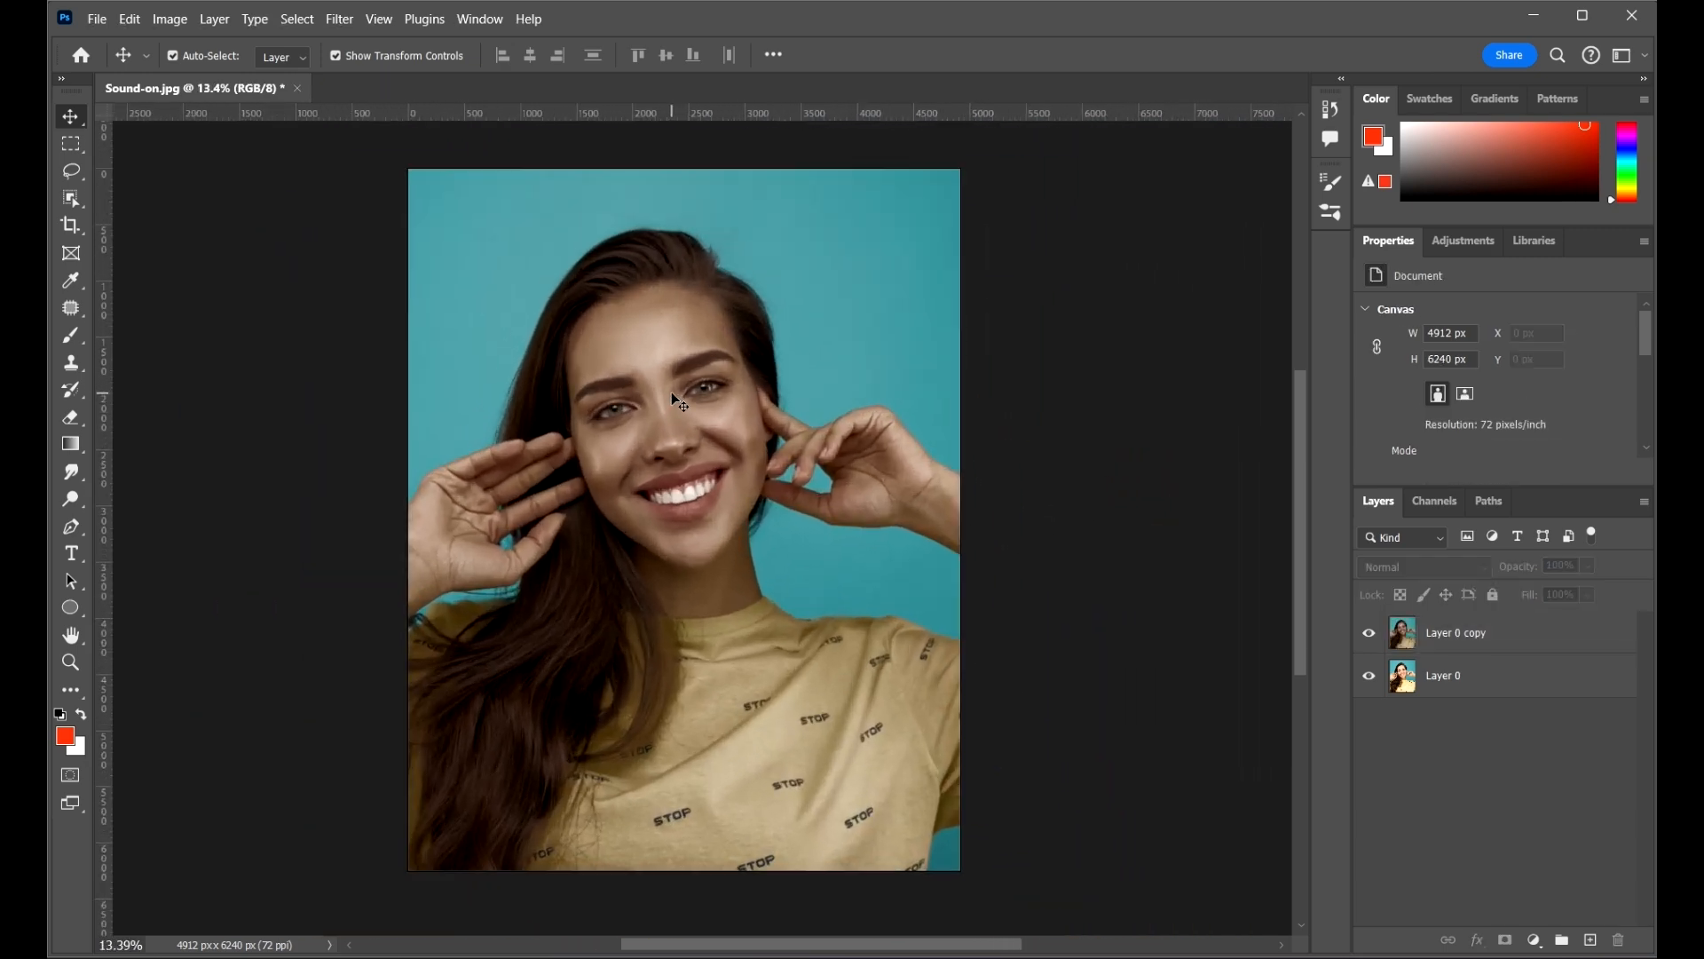
scroll(668, 429, up, 1)
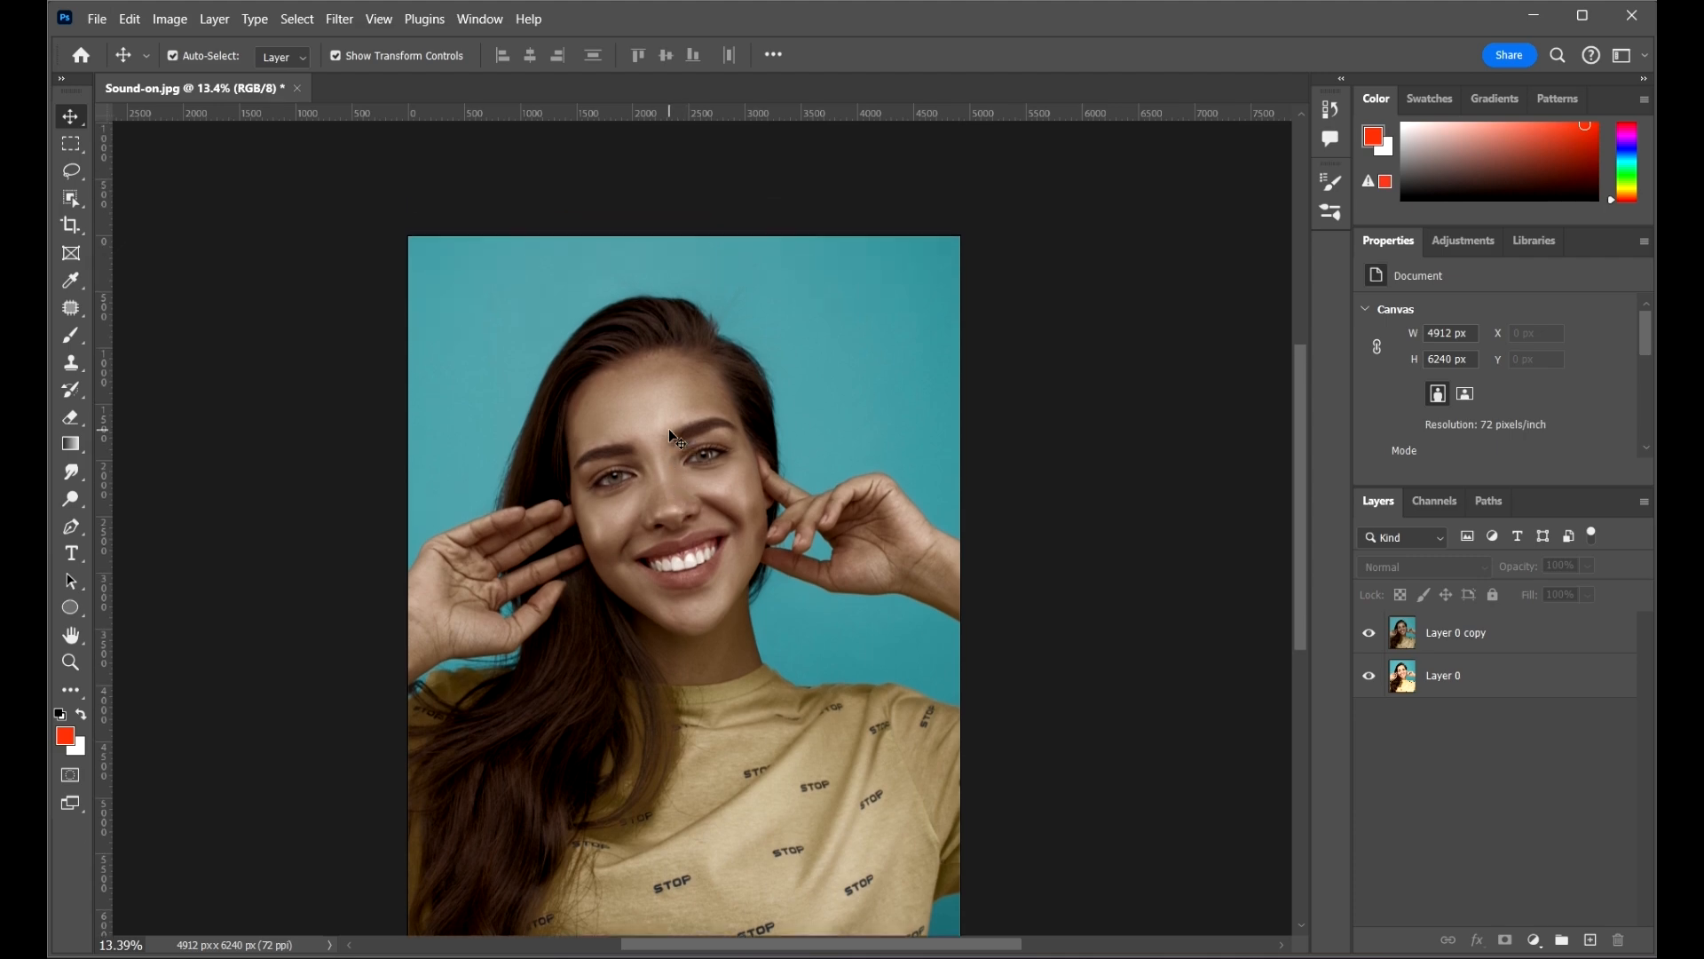
scroll(695, 419, down, 1)
scroll(683, 389, up, 6)
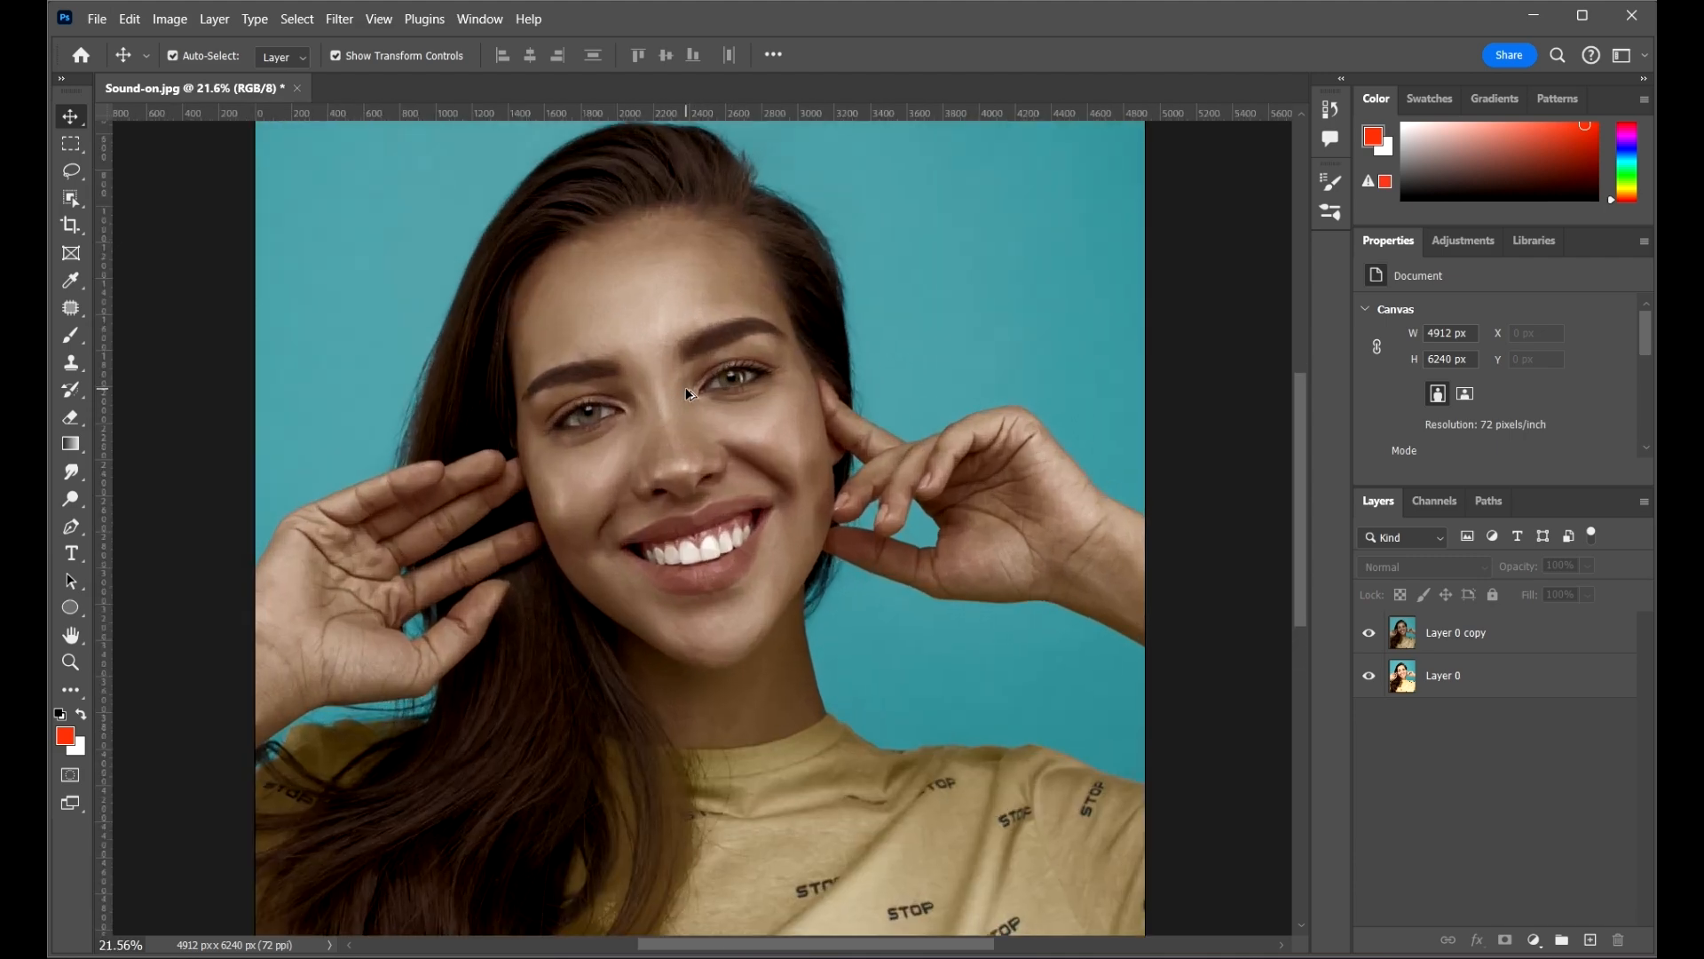
scroll(690, 384, down, 7)
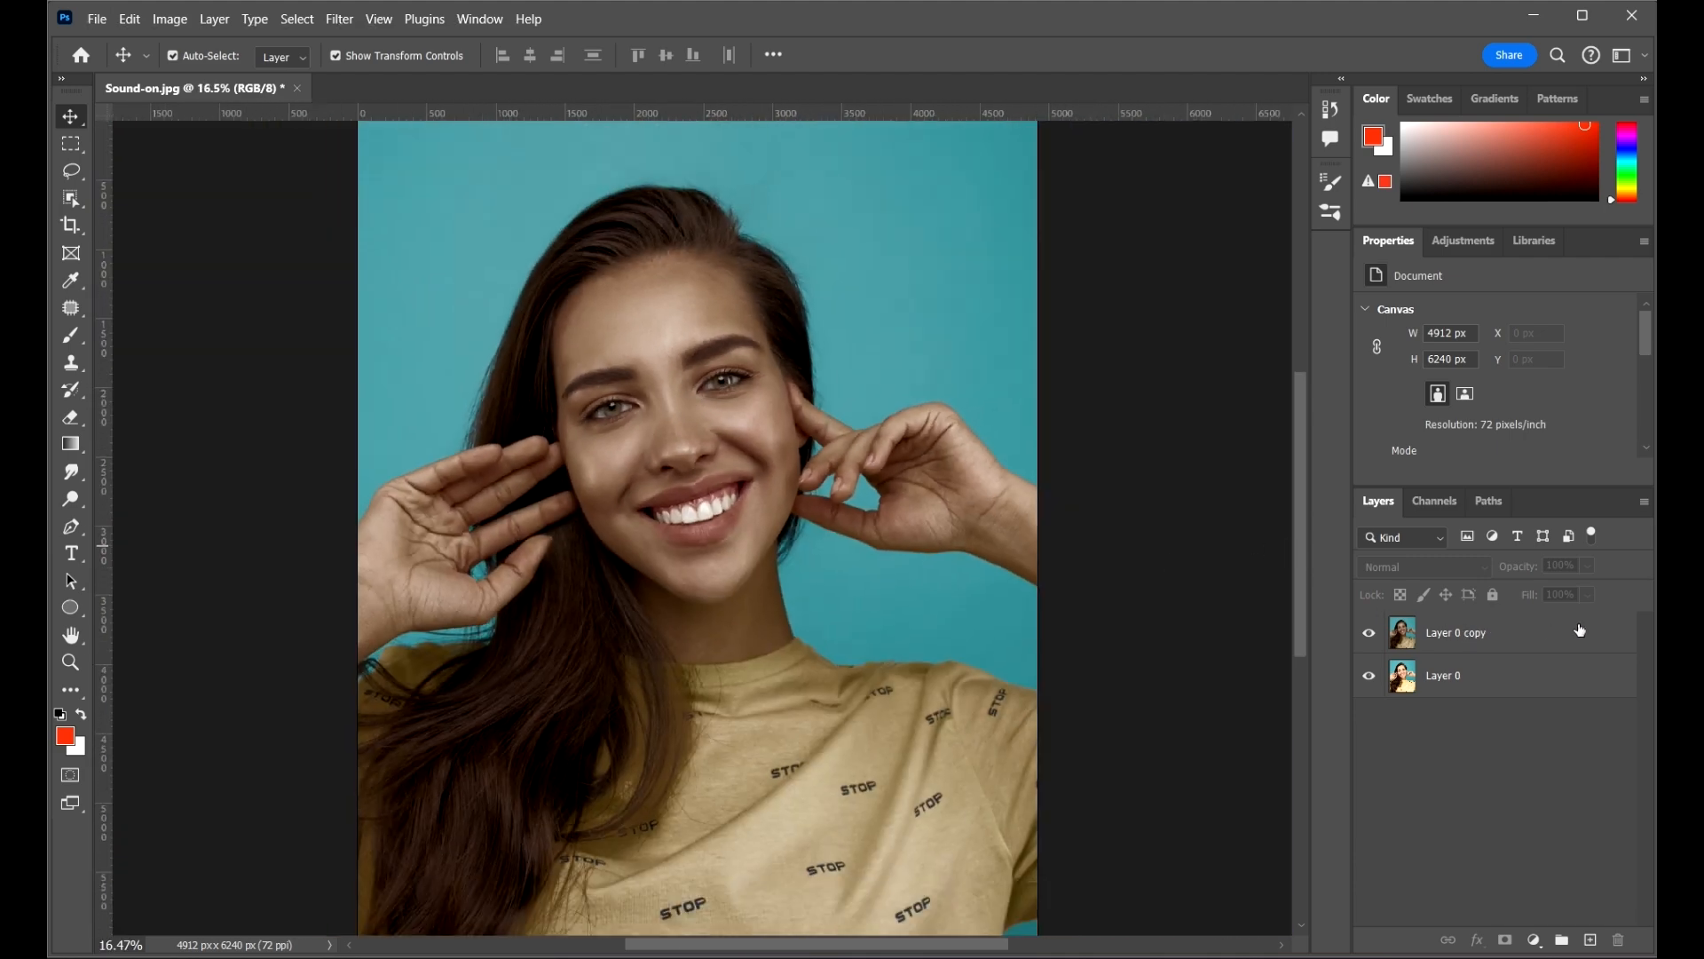
- Add a blank layer above Layer 0 copy and set up a Soft Round brush at 495 px
click(1580, 632)
click(1592, 939)
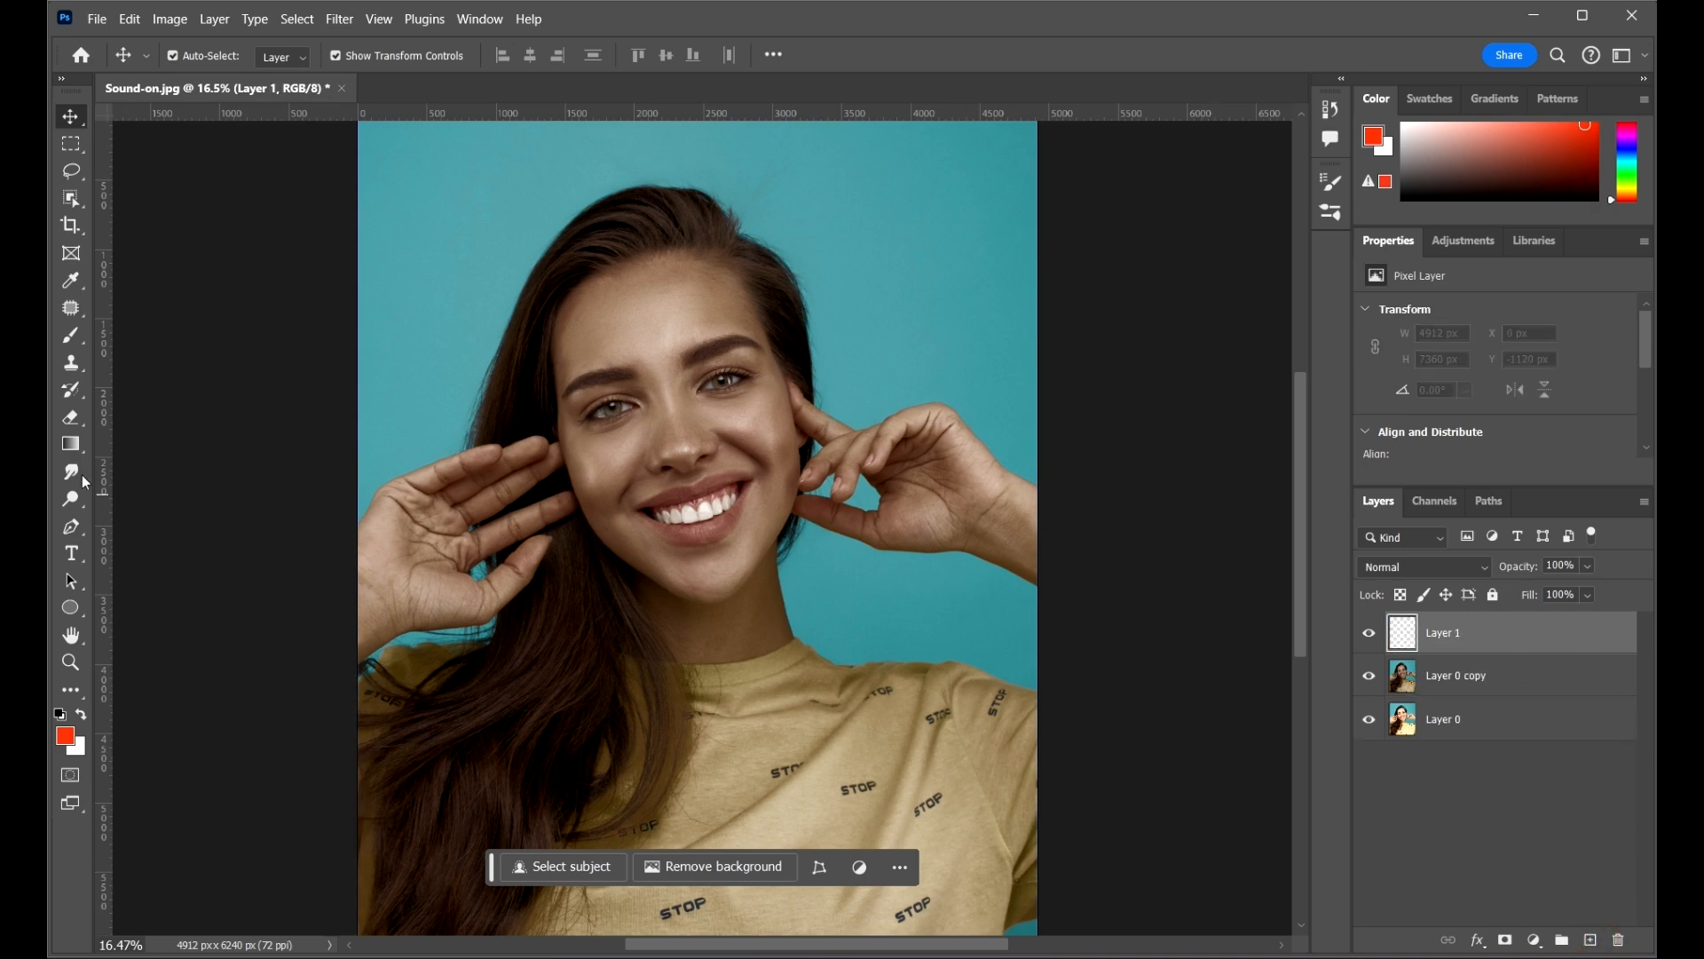
click(74, 335)
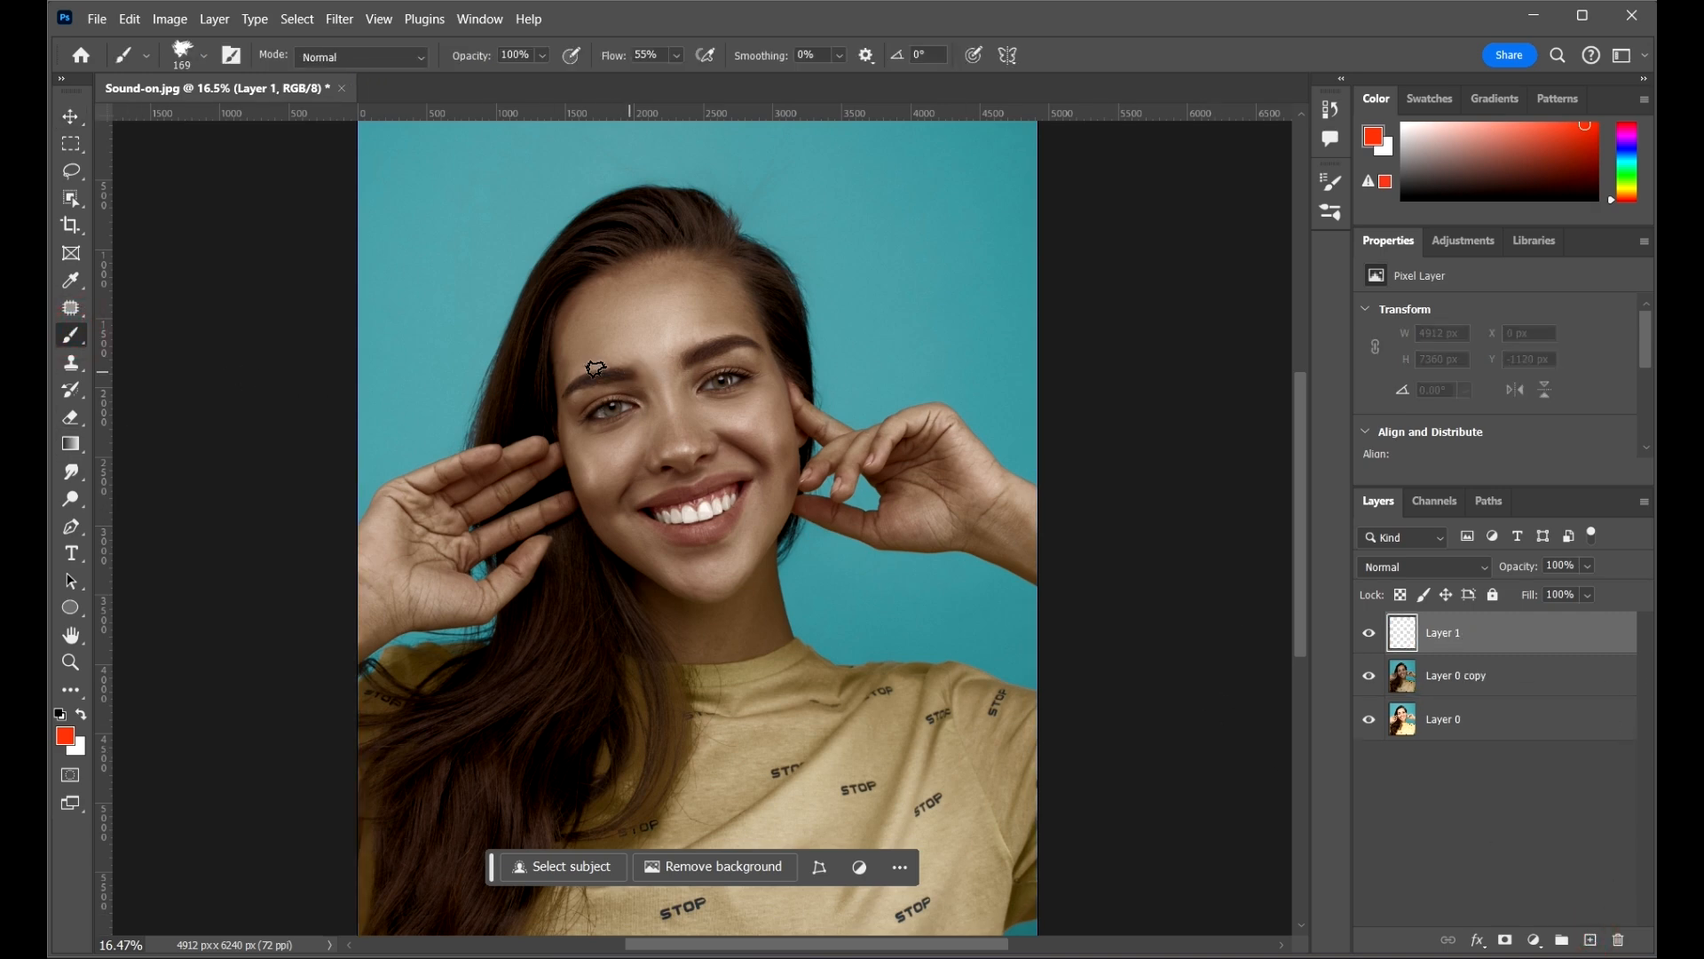
right_click(736, 352)
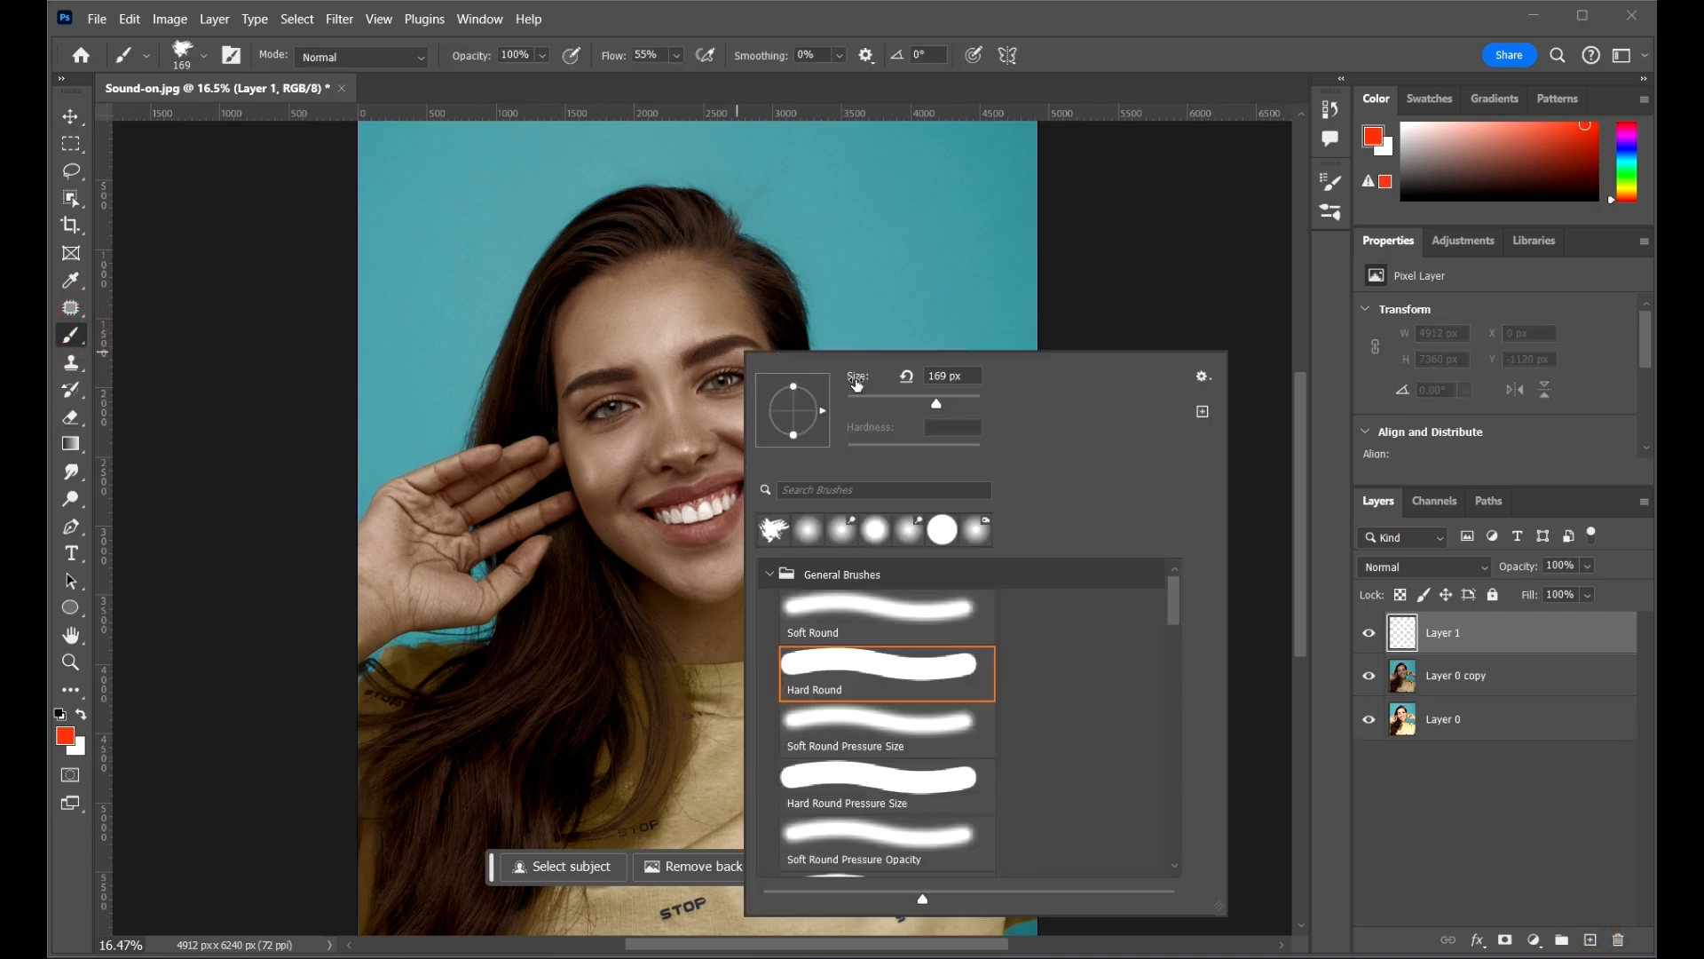
click(939, 606)
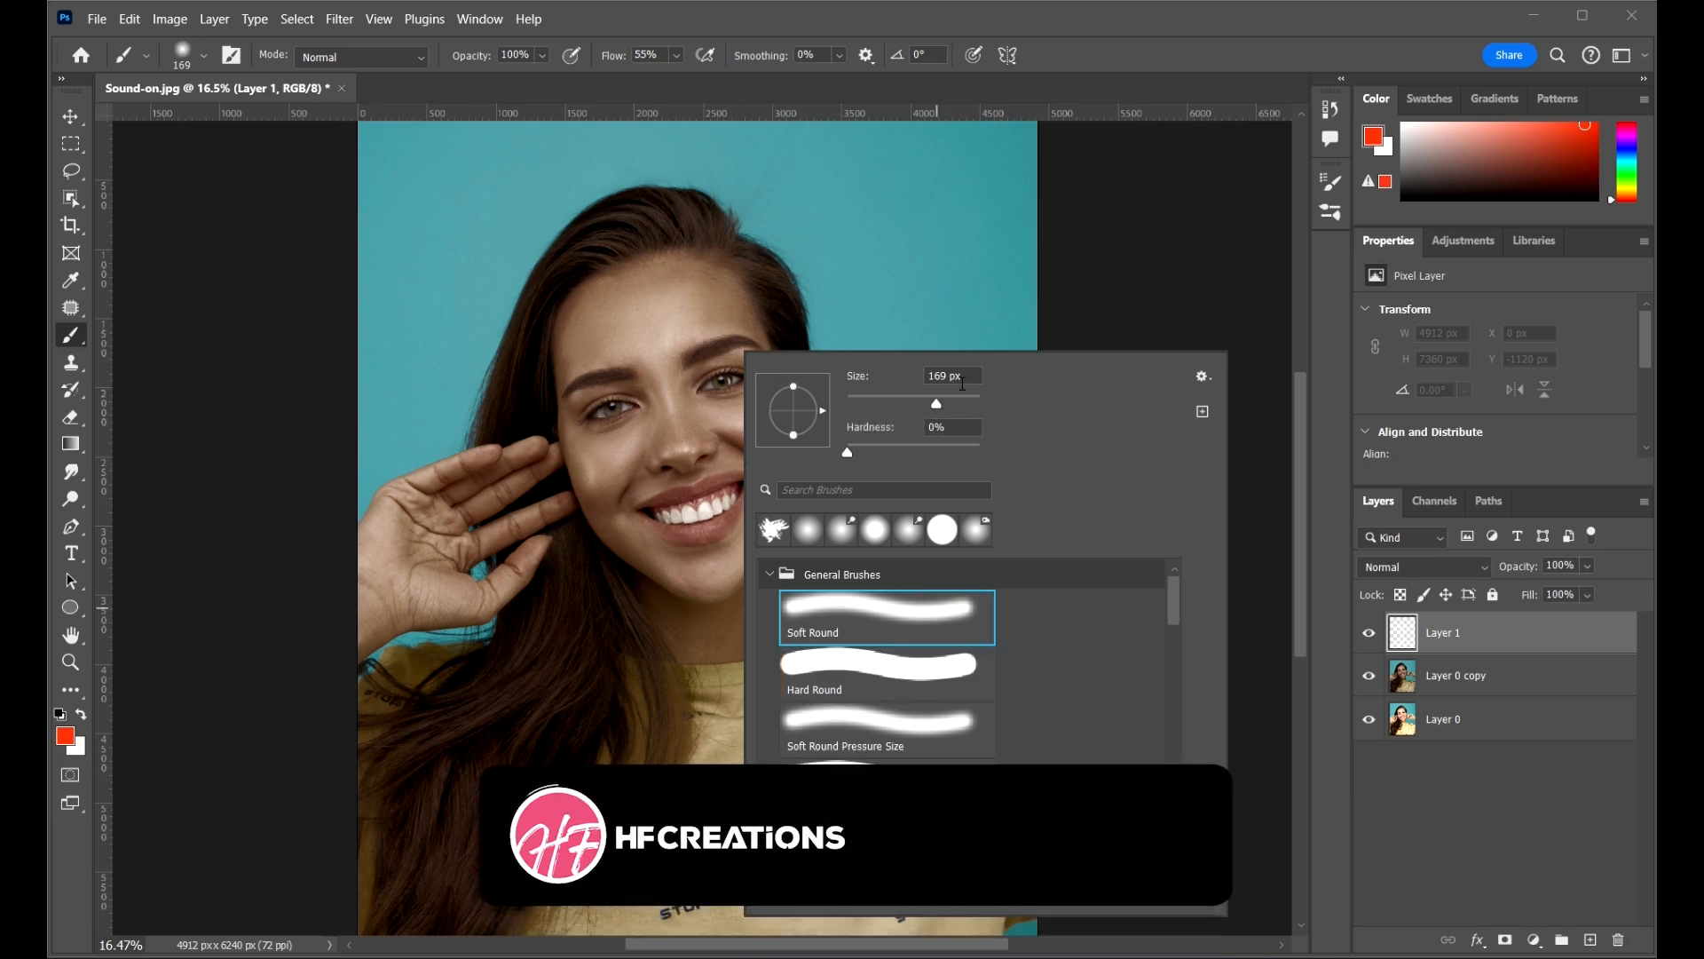
drag(953, 401, 966, 407)
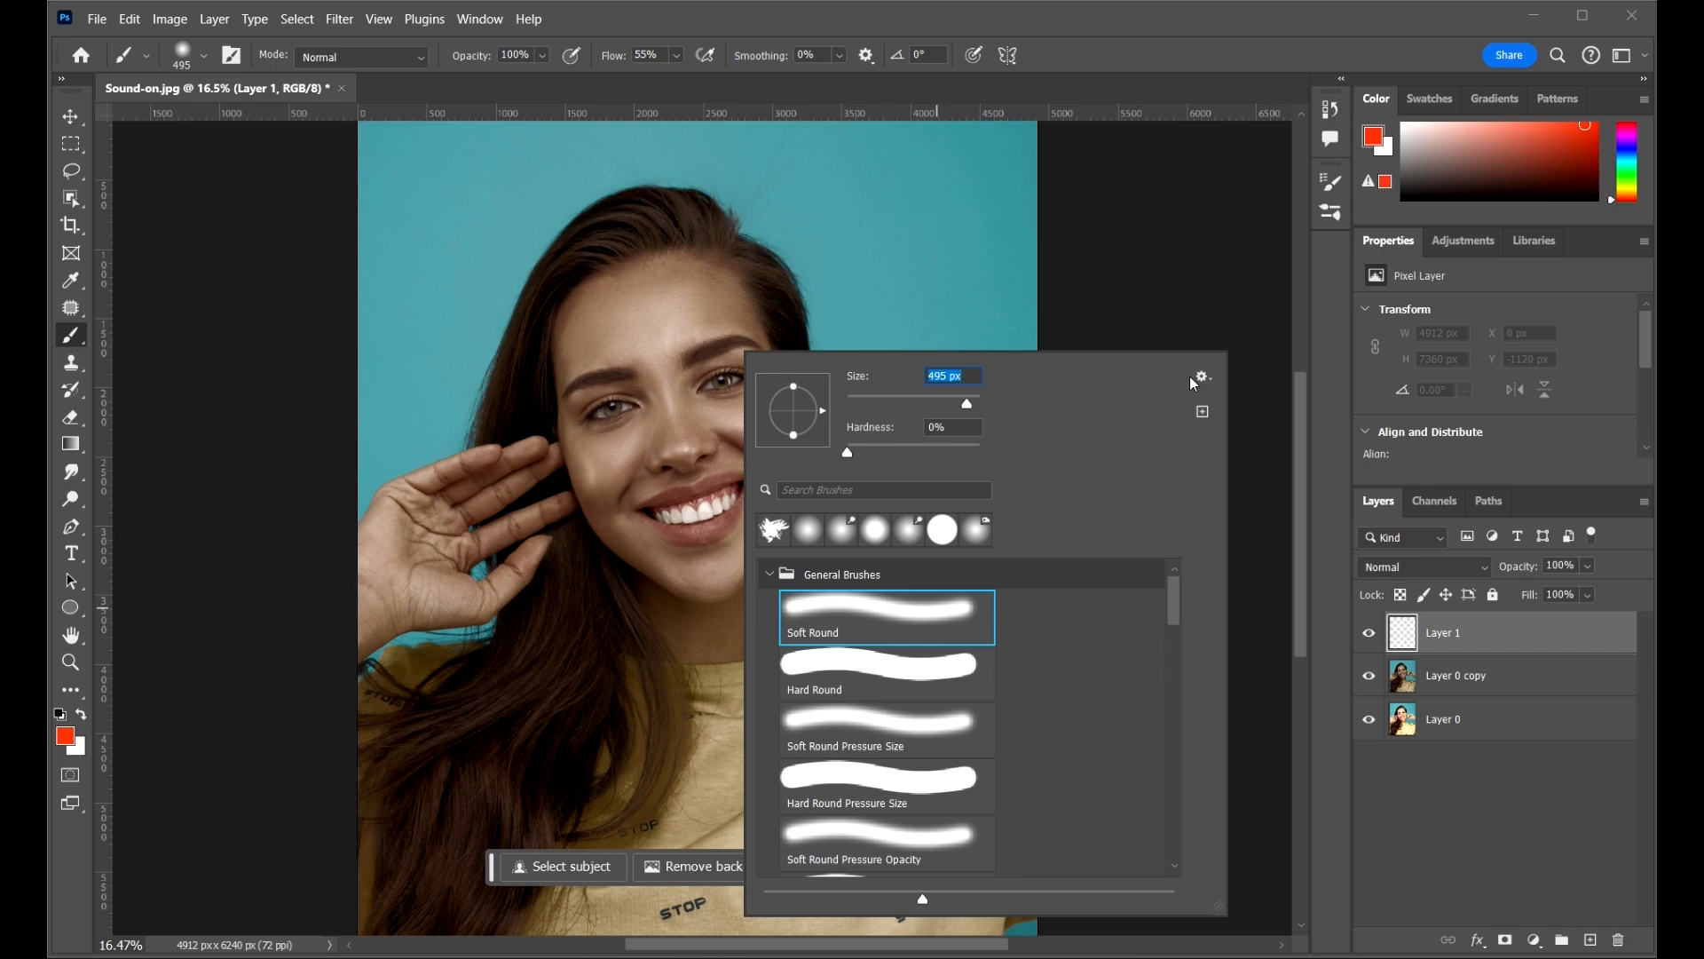
click(1185, 6)
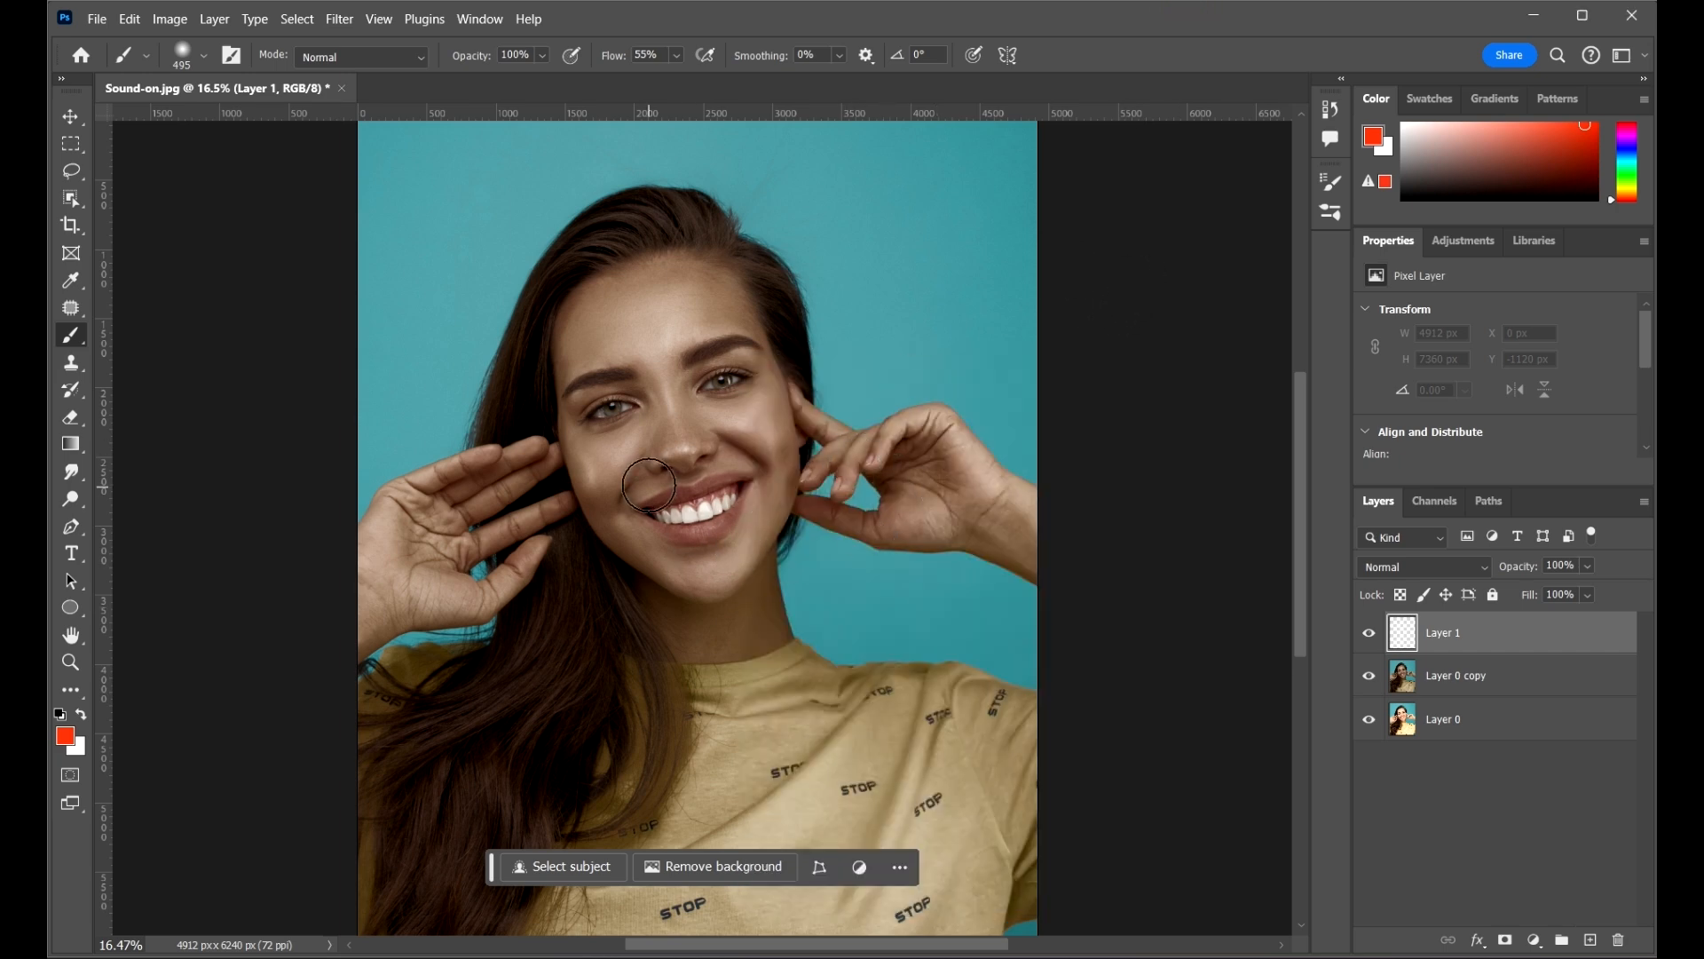
- Switch to the Eyedropper and examine the hair from the crown to the lower strands for a tone to sample
scroll(655, 465, up, 2)
scroll(559, 354, up, 4)
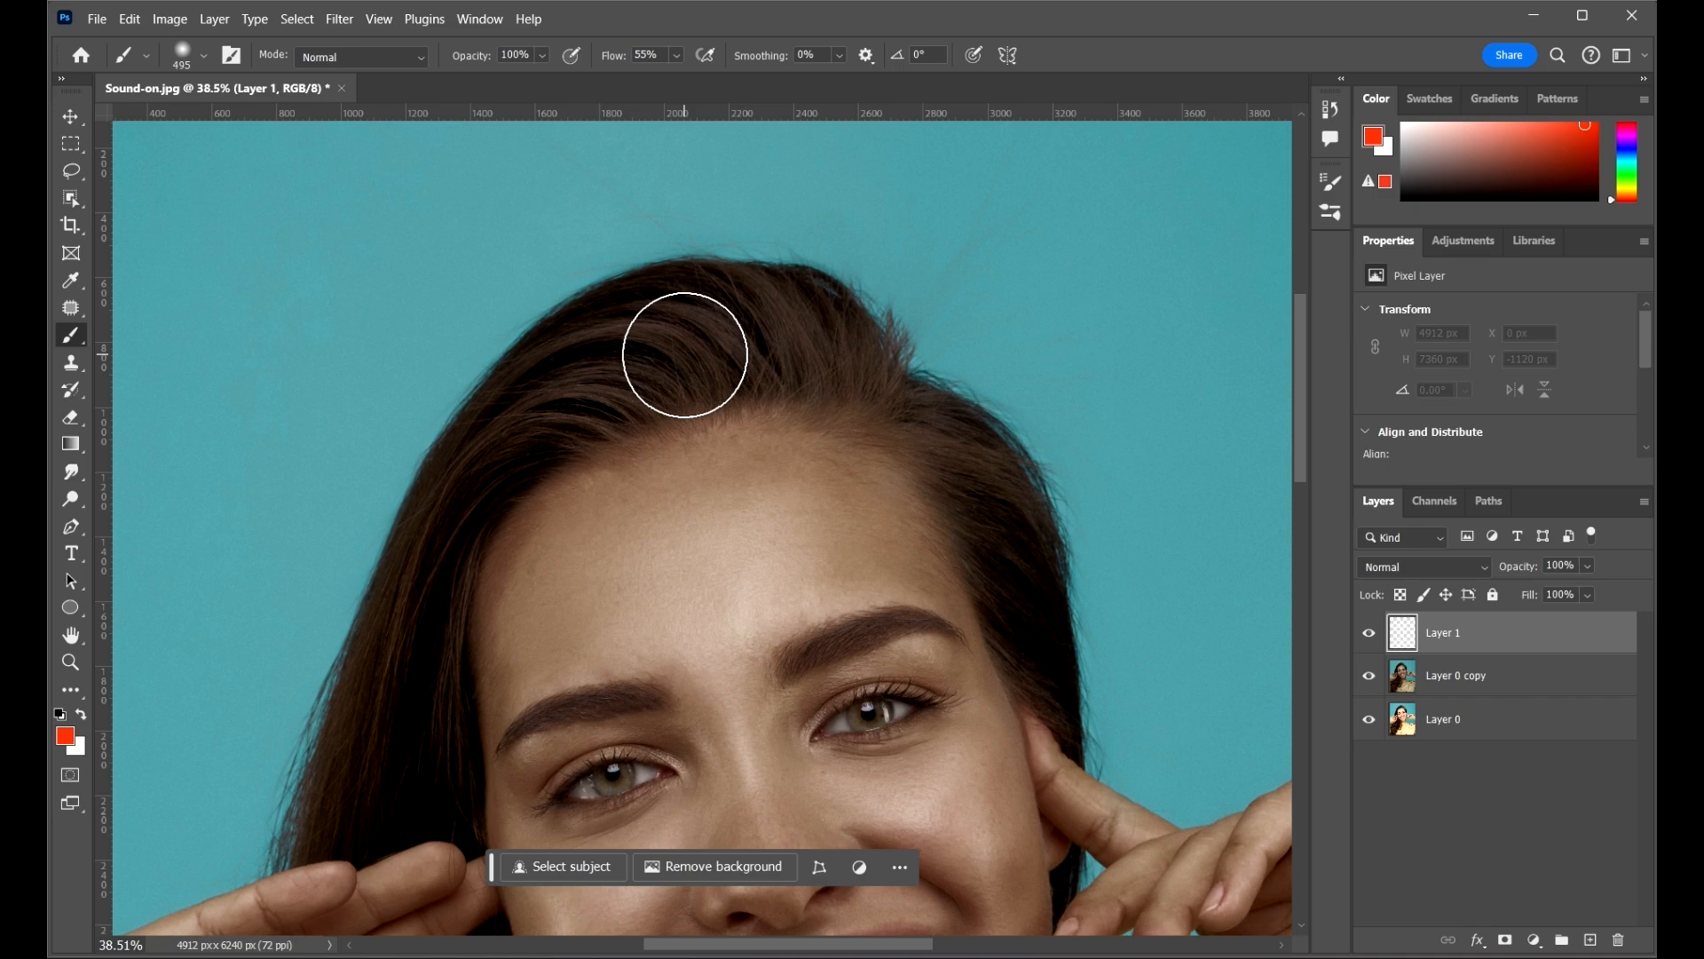
scroll(755, 395, down, 2)
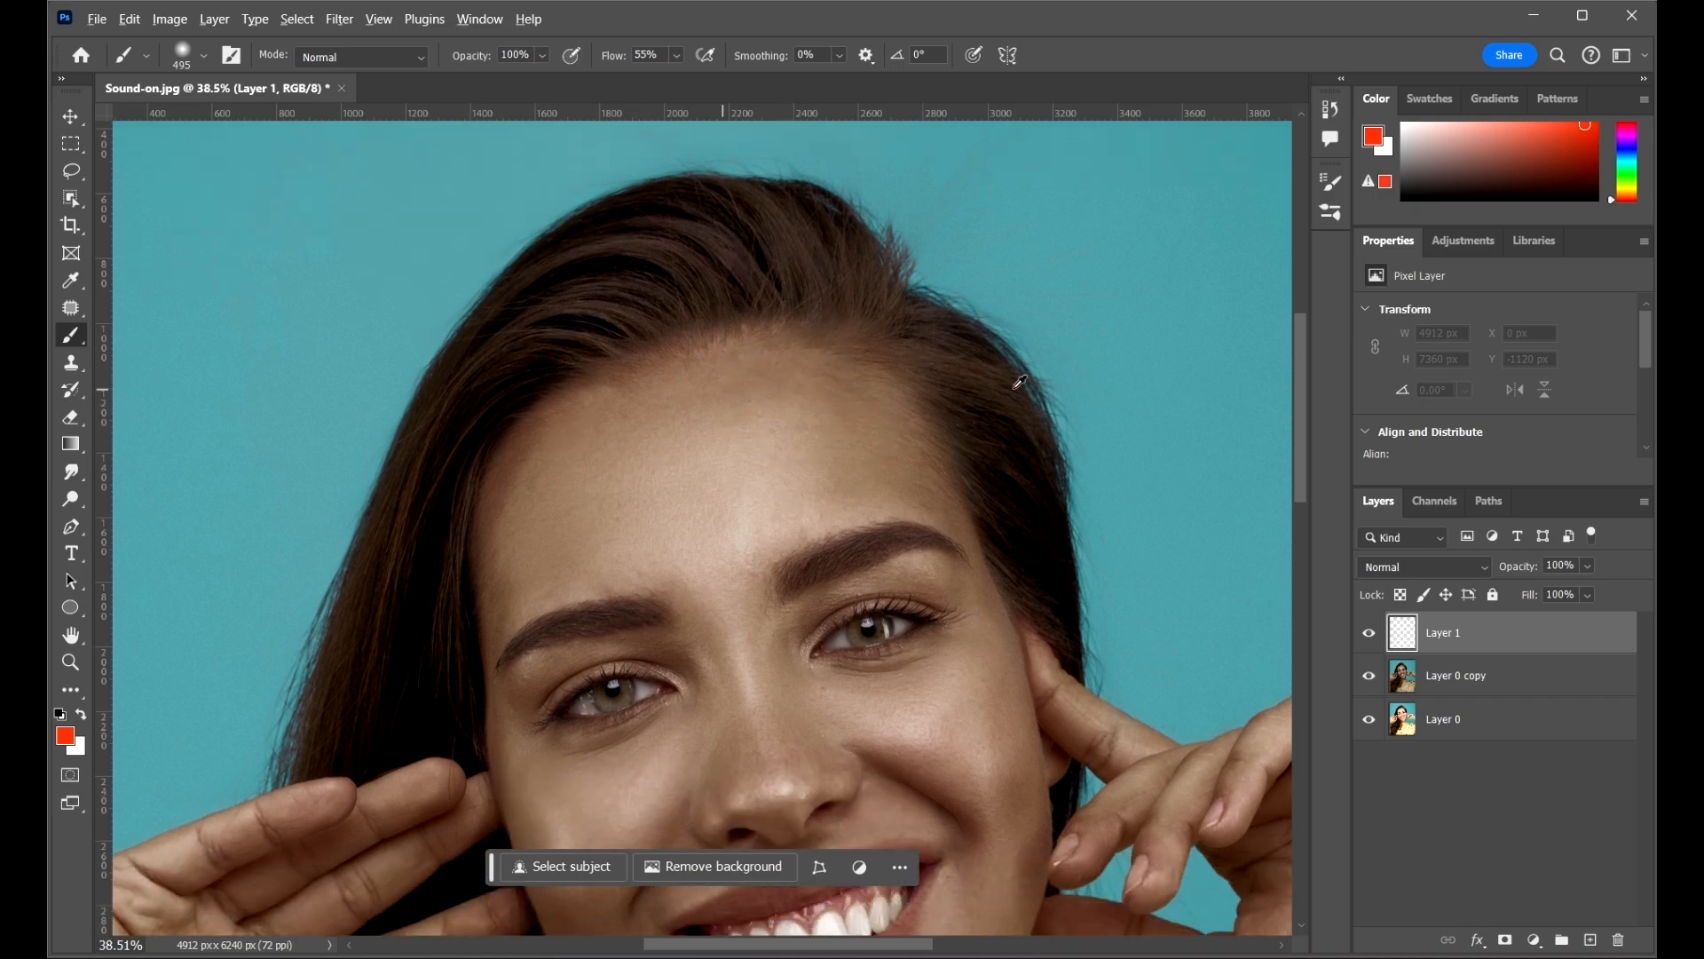
scroll(829, 418, down, 3)
scroll(788, 400, down, 4)
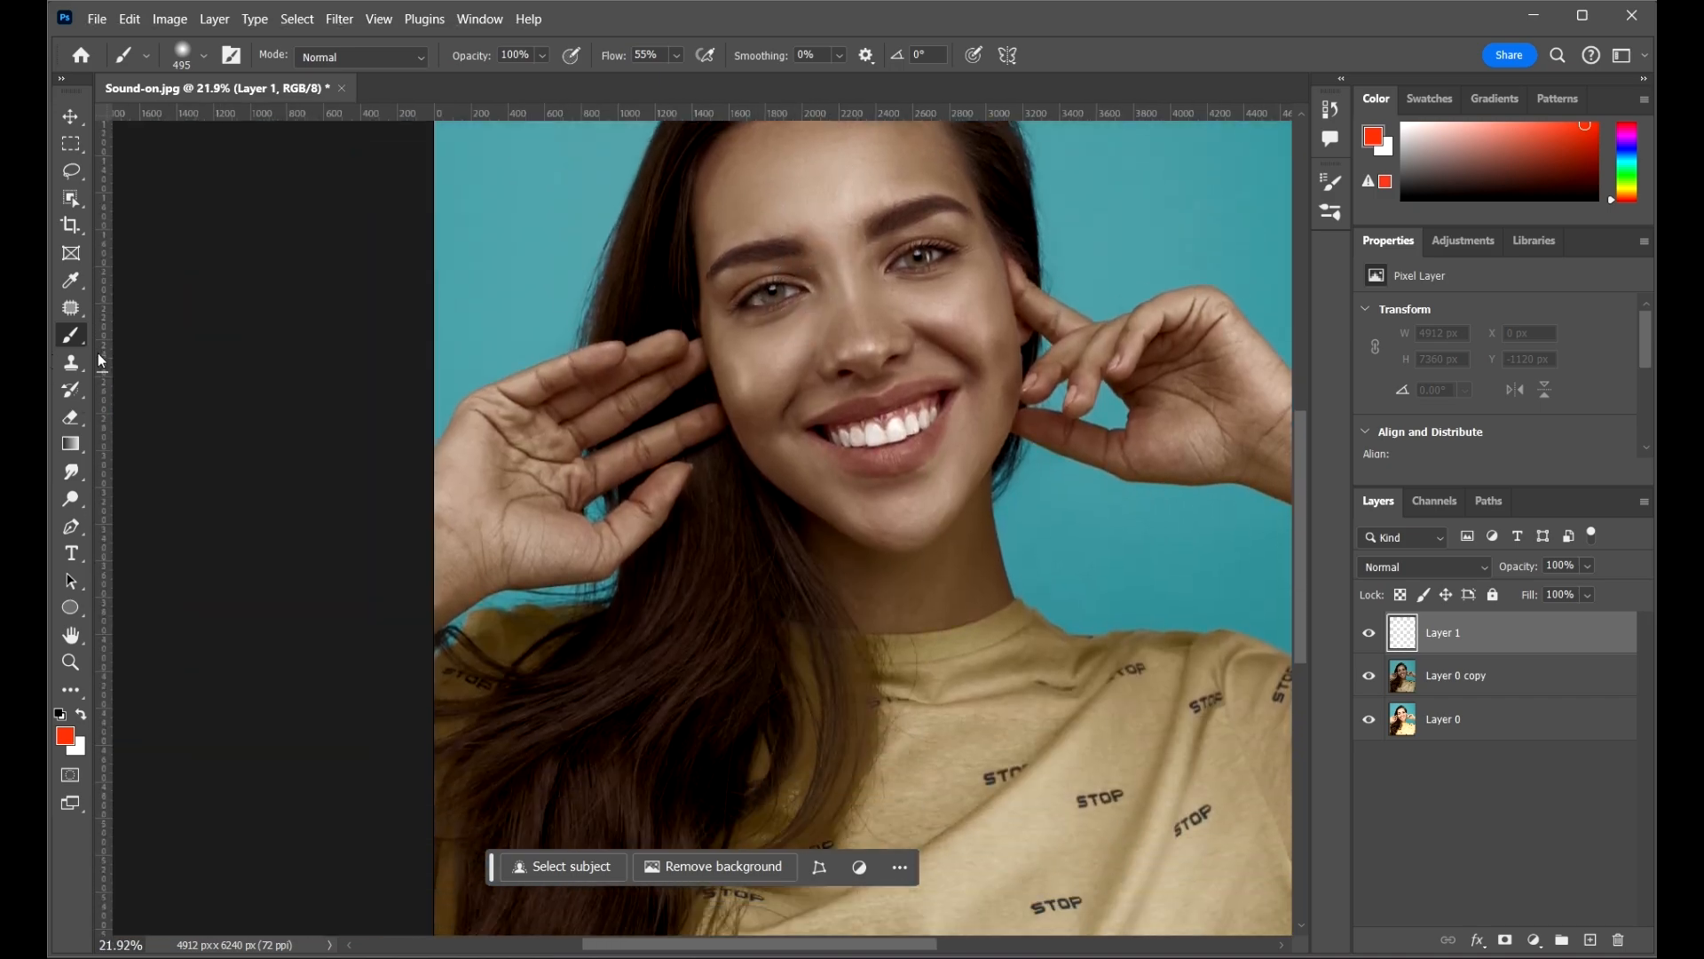
key(i)
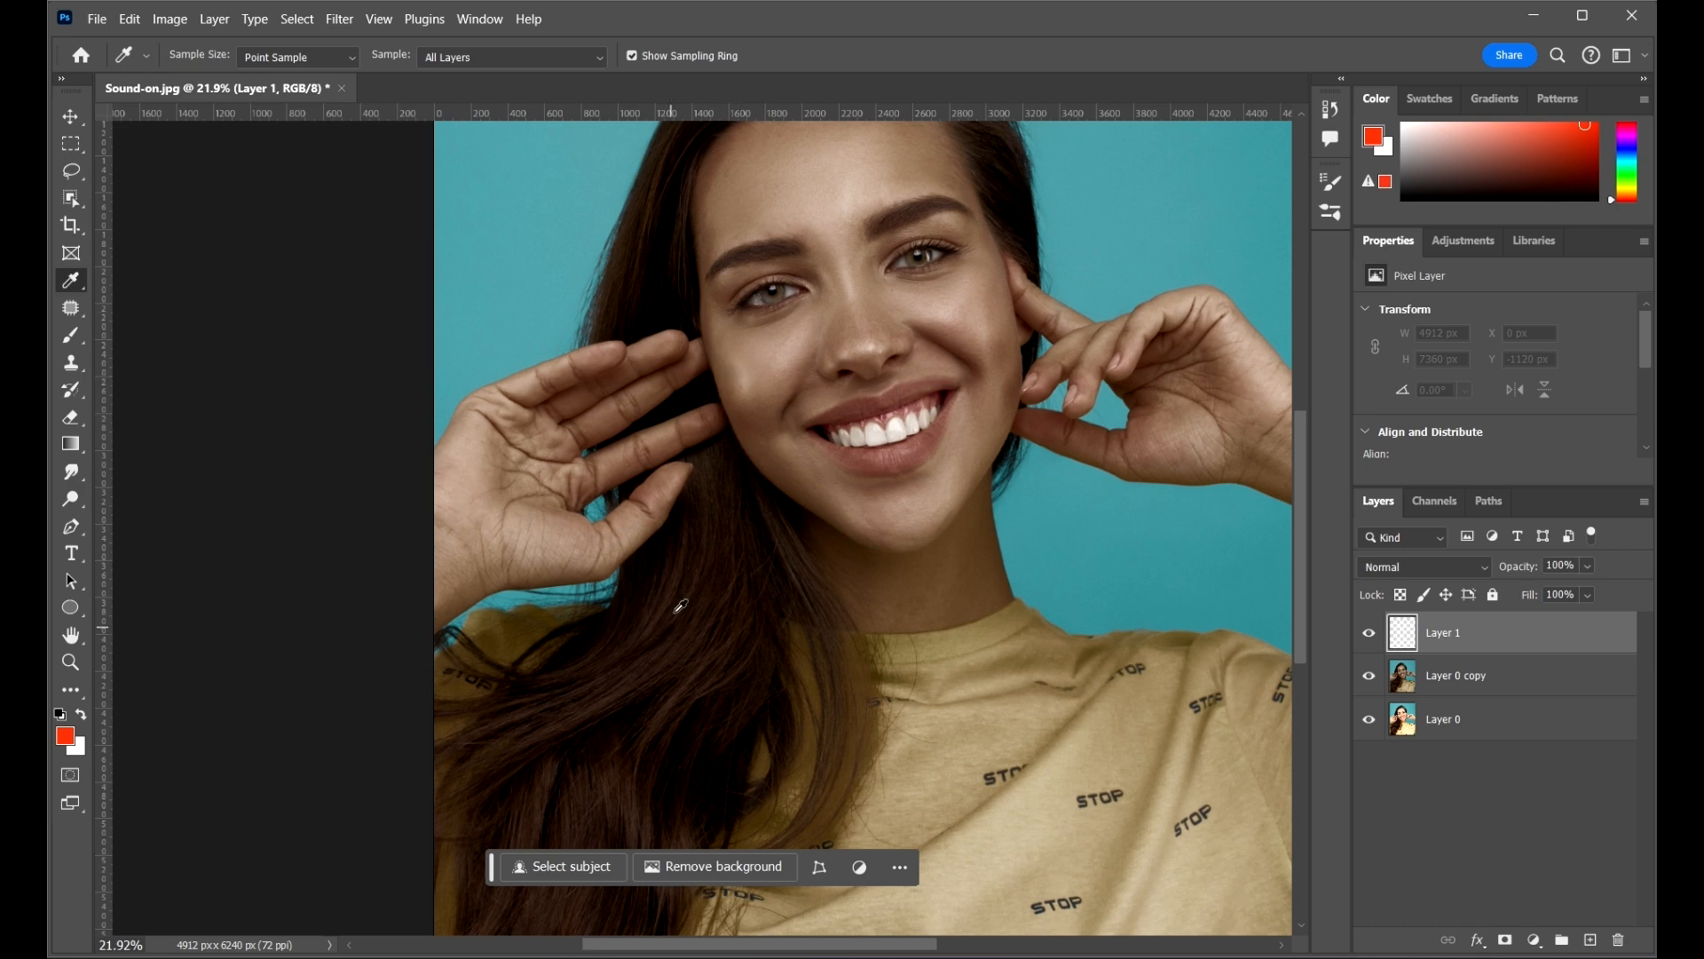
key(x)
key(x)
scroll(723, 515, up, 2)
scroll(760, 577, down, 2)
scroll(760, 551, down, 1)
scroll(540, 658, up, 2)
scroll(495, 676, up, 3)
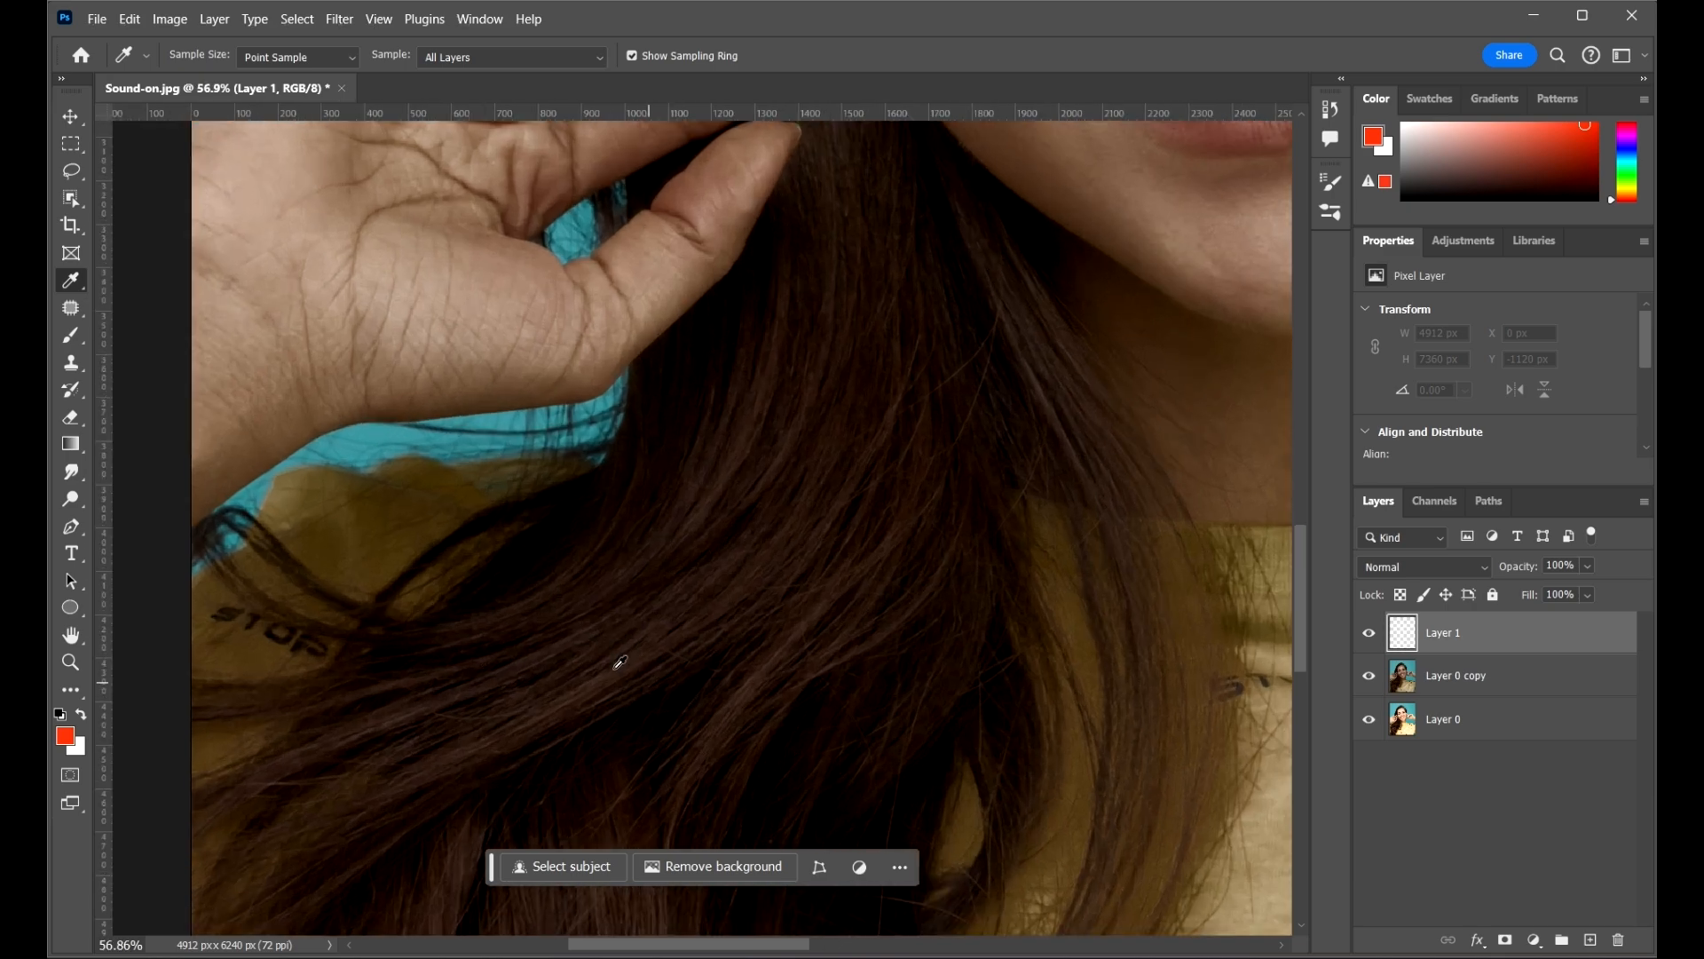
scroll(411, 593, down, 5)
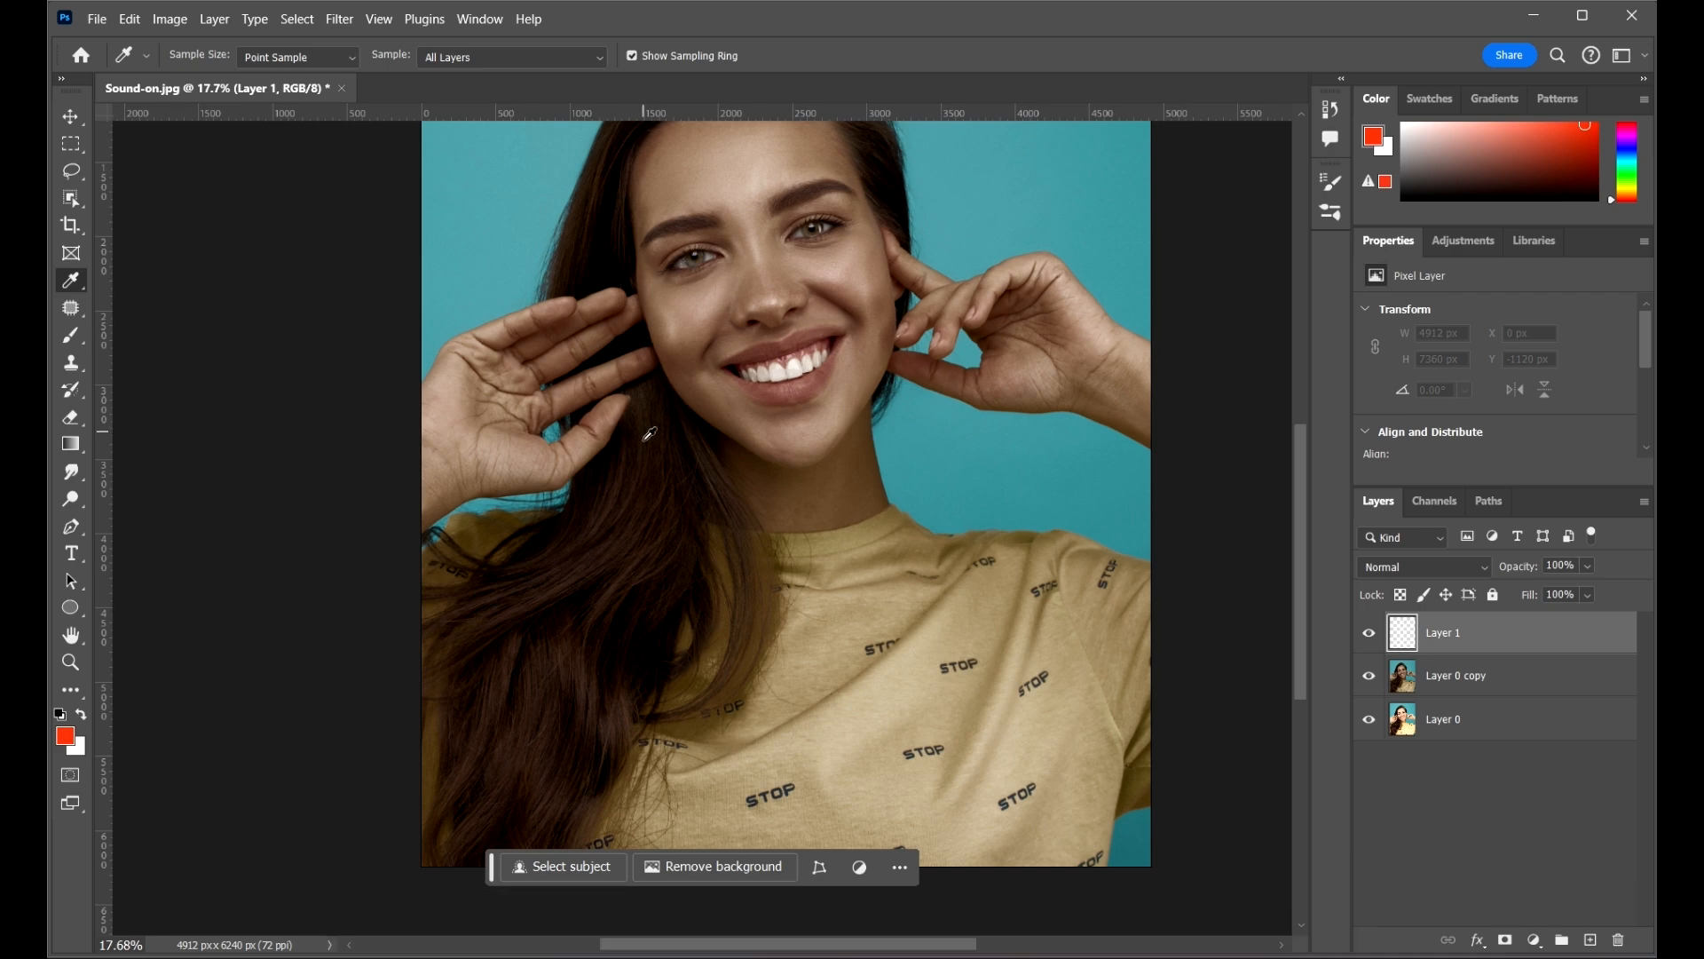
scroll(802, 369, up, 2)
scroll(802, 370, up, 2)
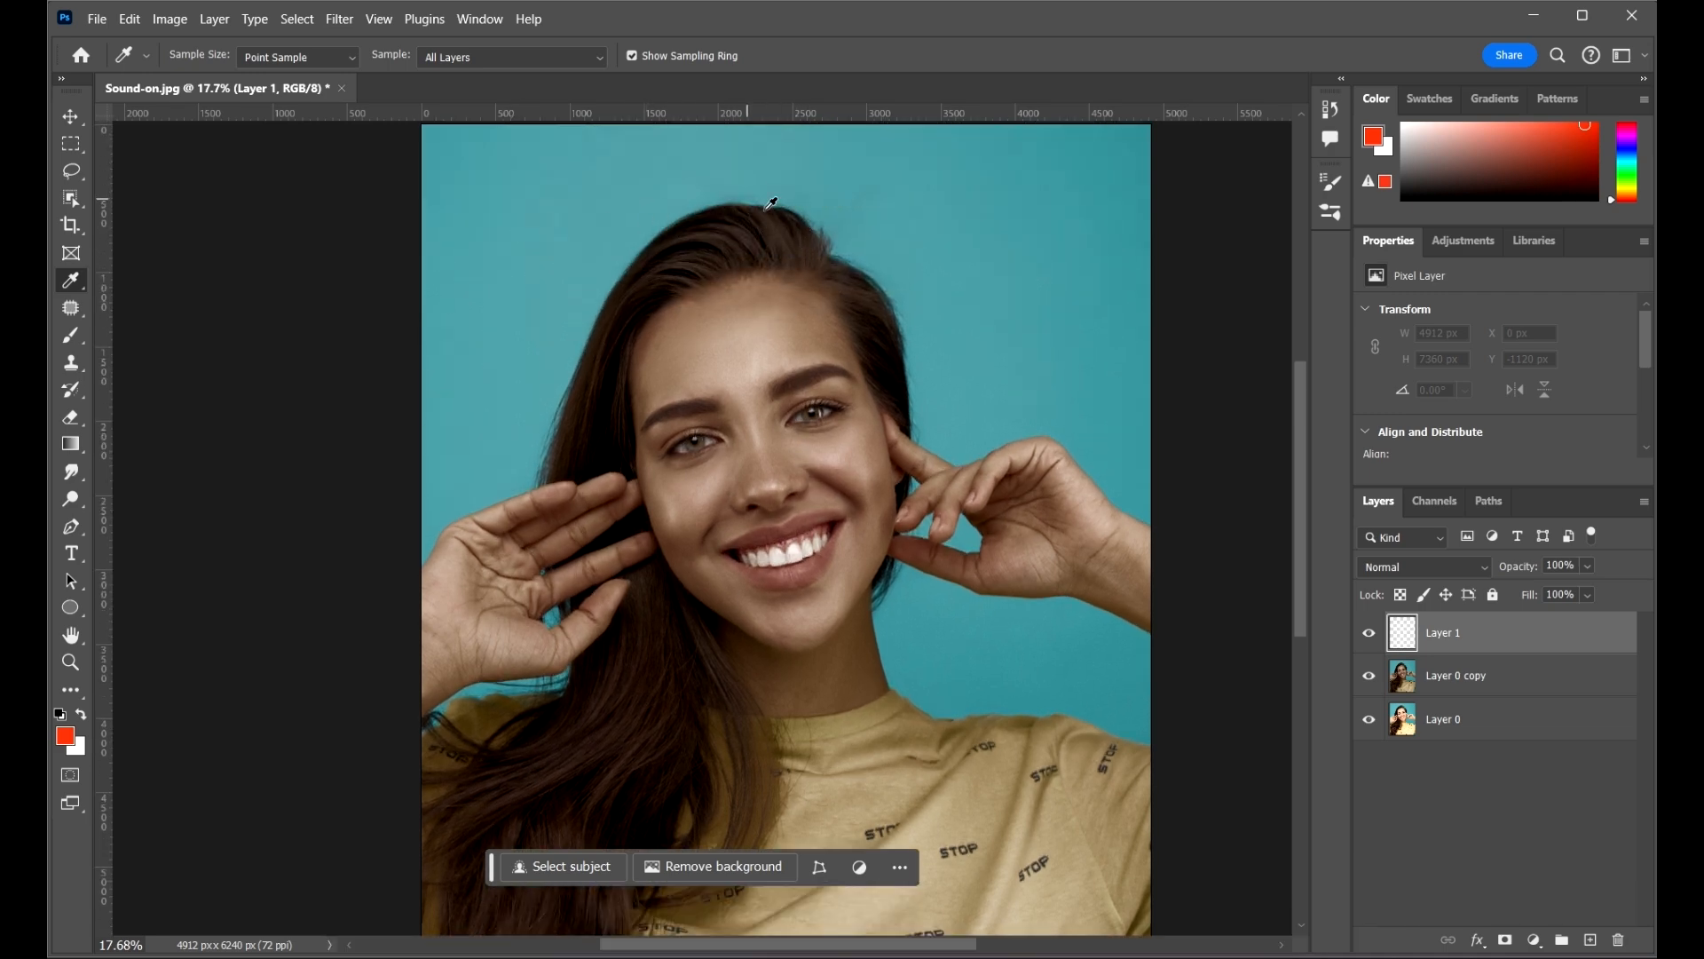
scroll(629, 355, down, 2)
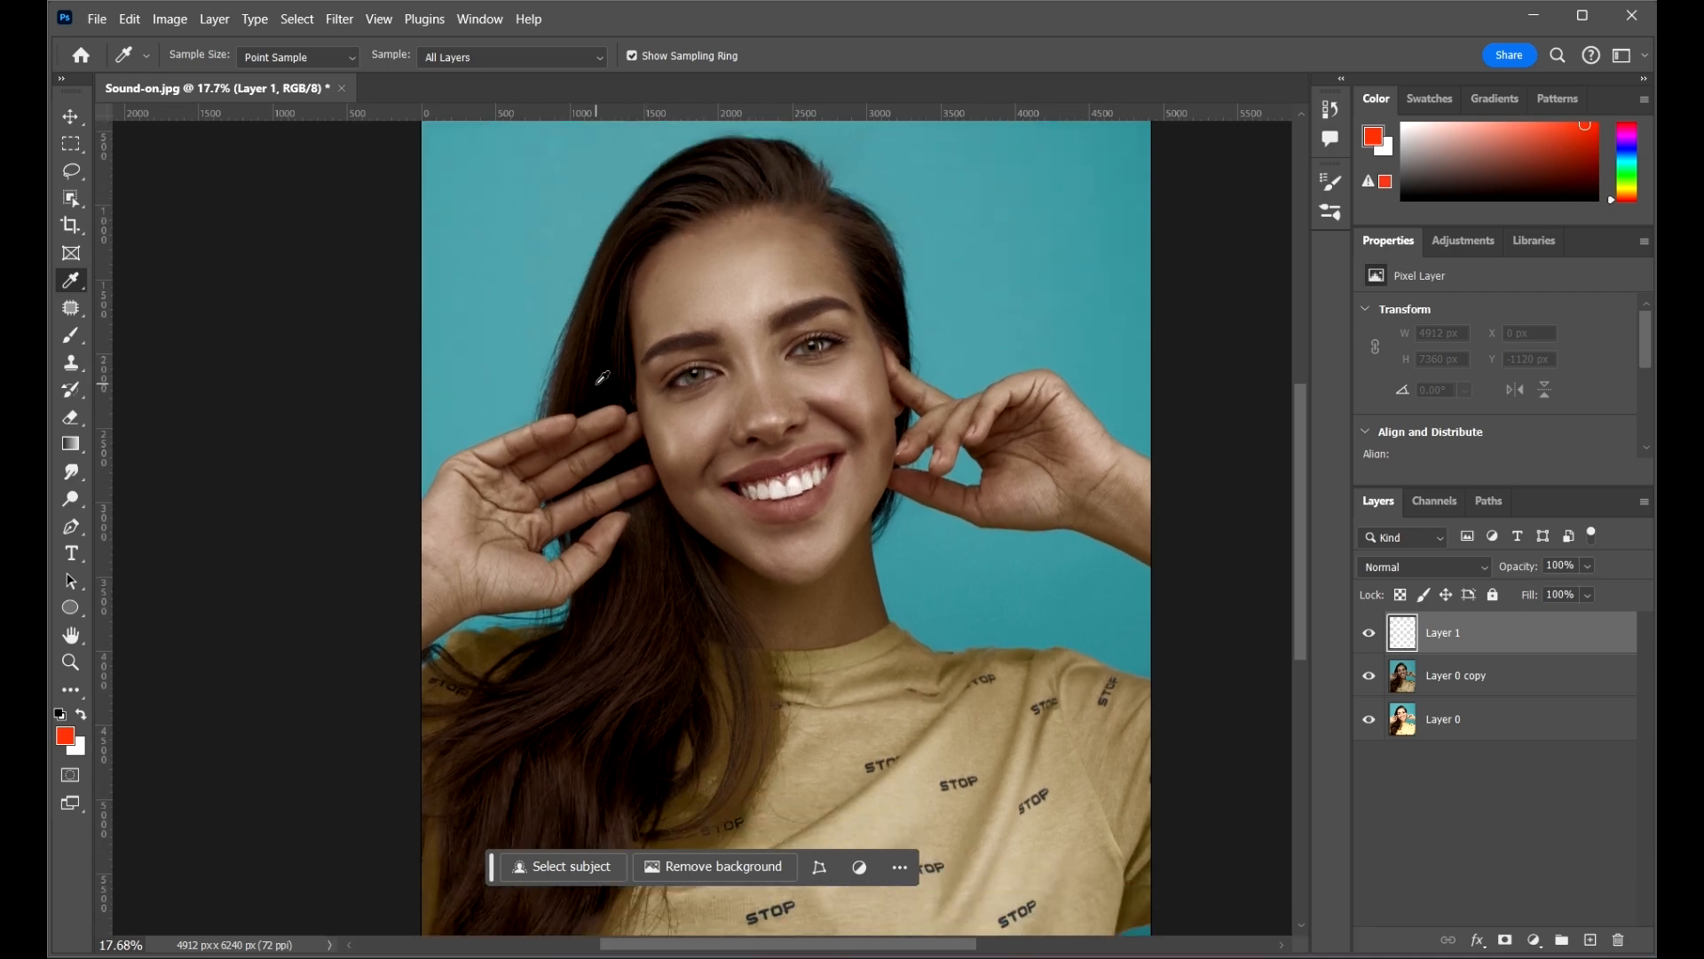
- Sample a brown from the lower hair strands as the foreground color and return to the Brush tool
scroll(596, 384, down, 5)
drag(561, 572, 689, 544)
scroll(731, 518, up, 6)
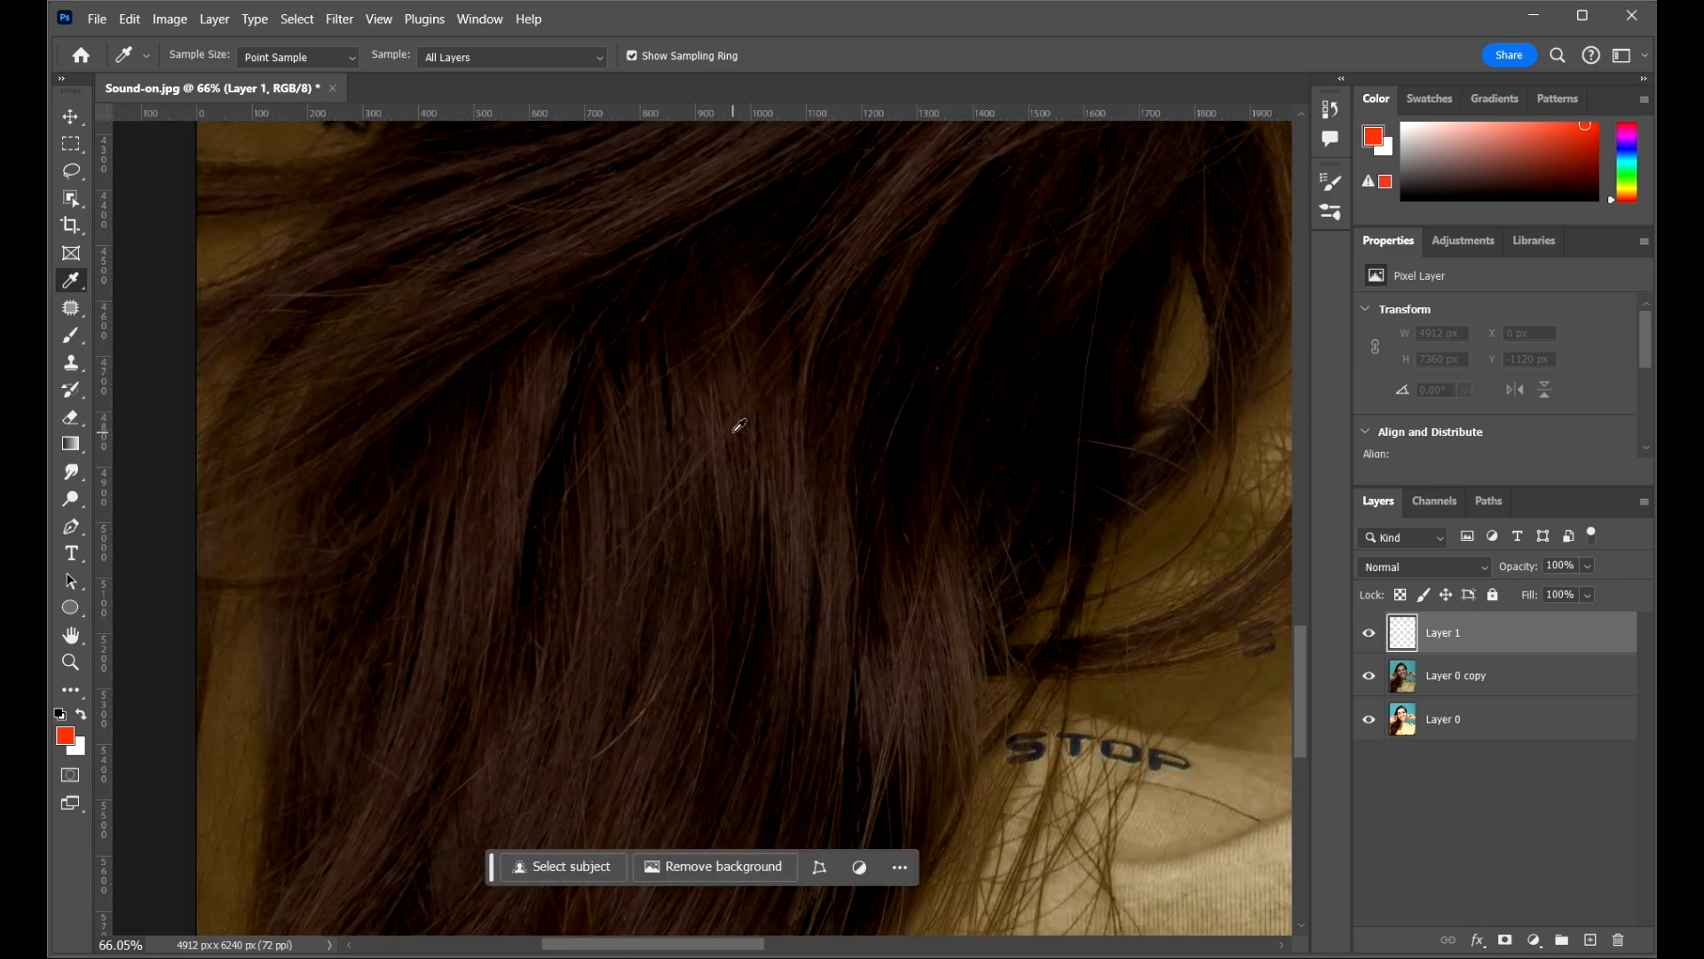
click(740, 425)
scroll(706, 502, down, 5)
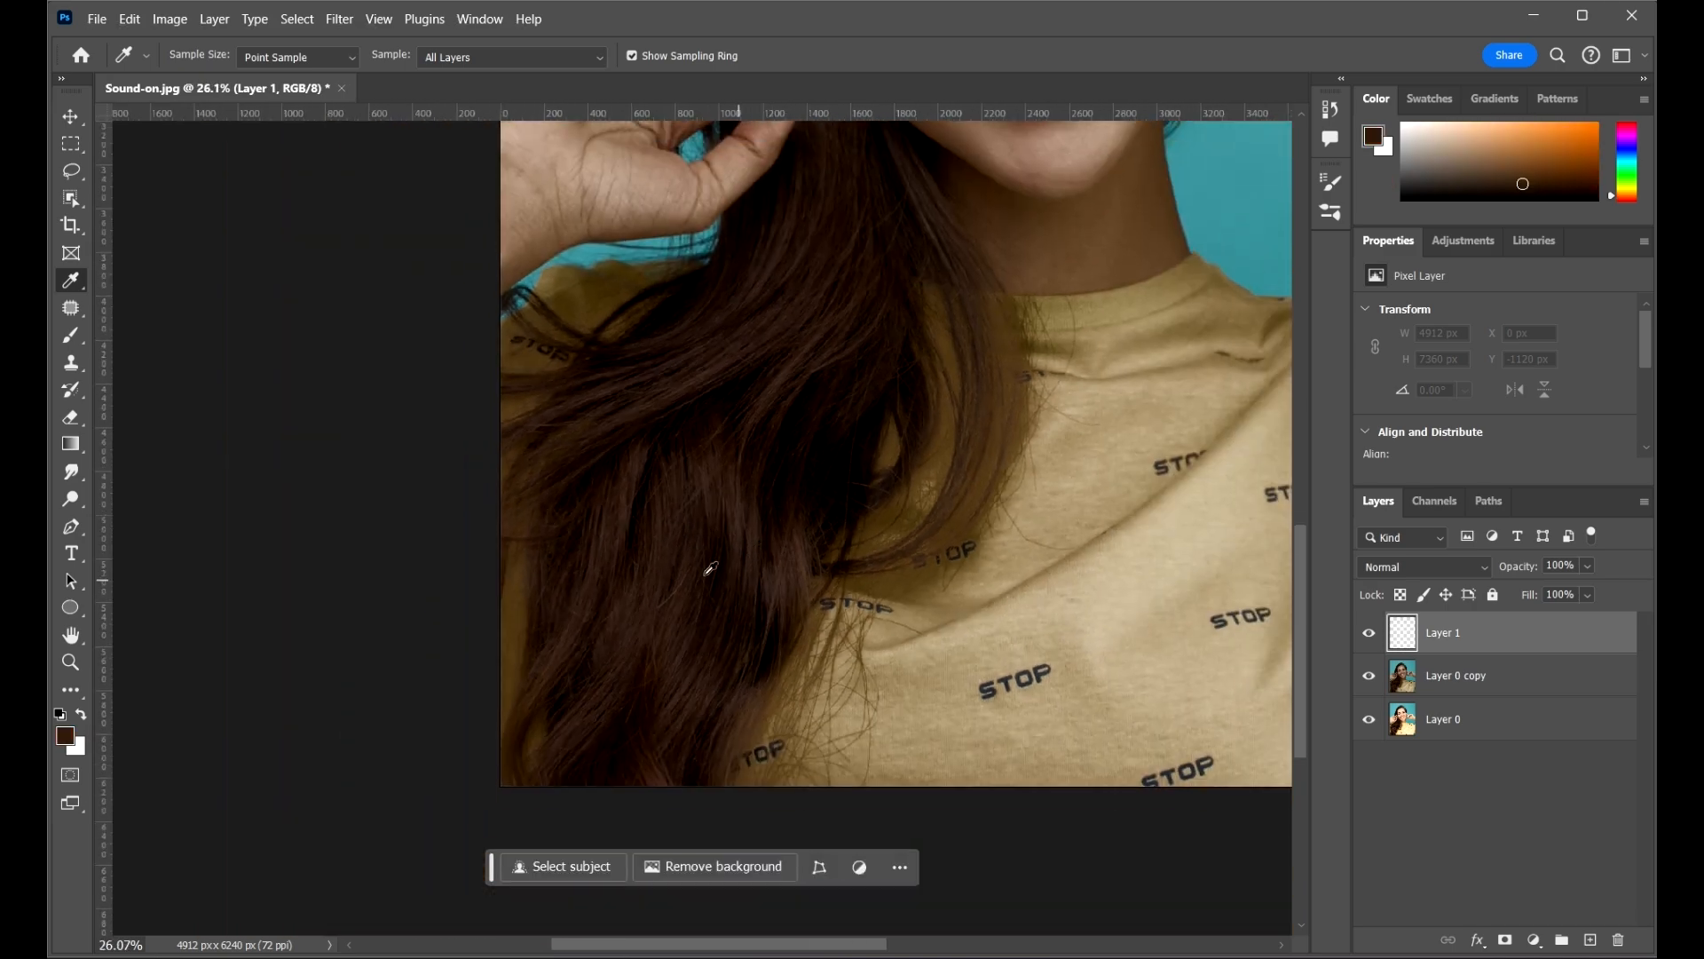
scroll(711, 569, up, 1)
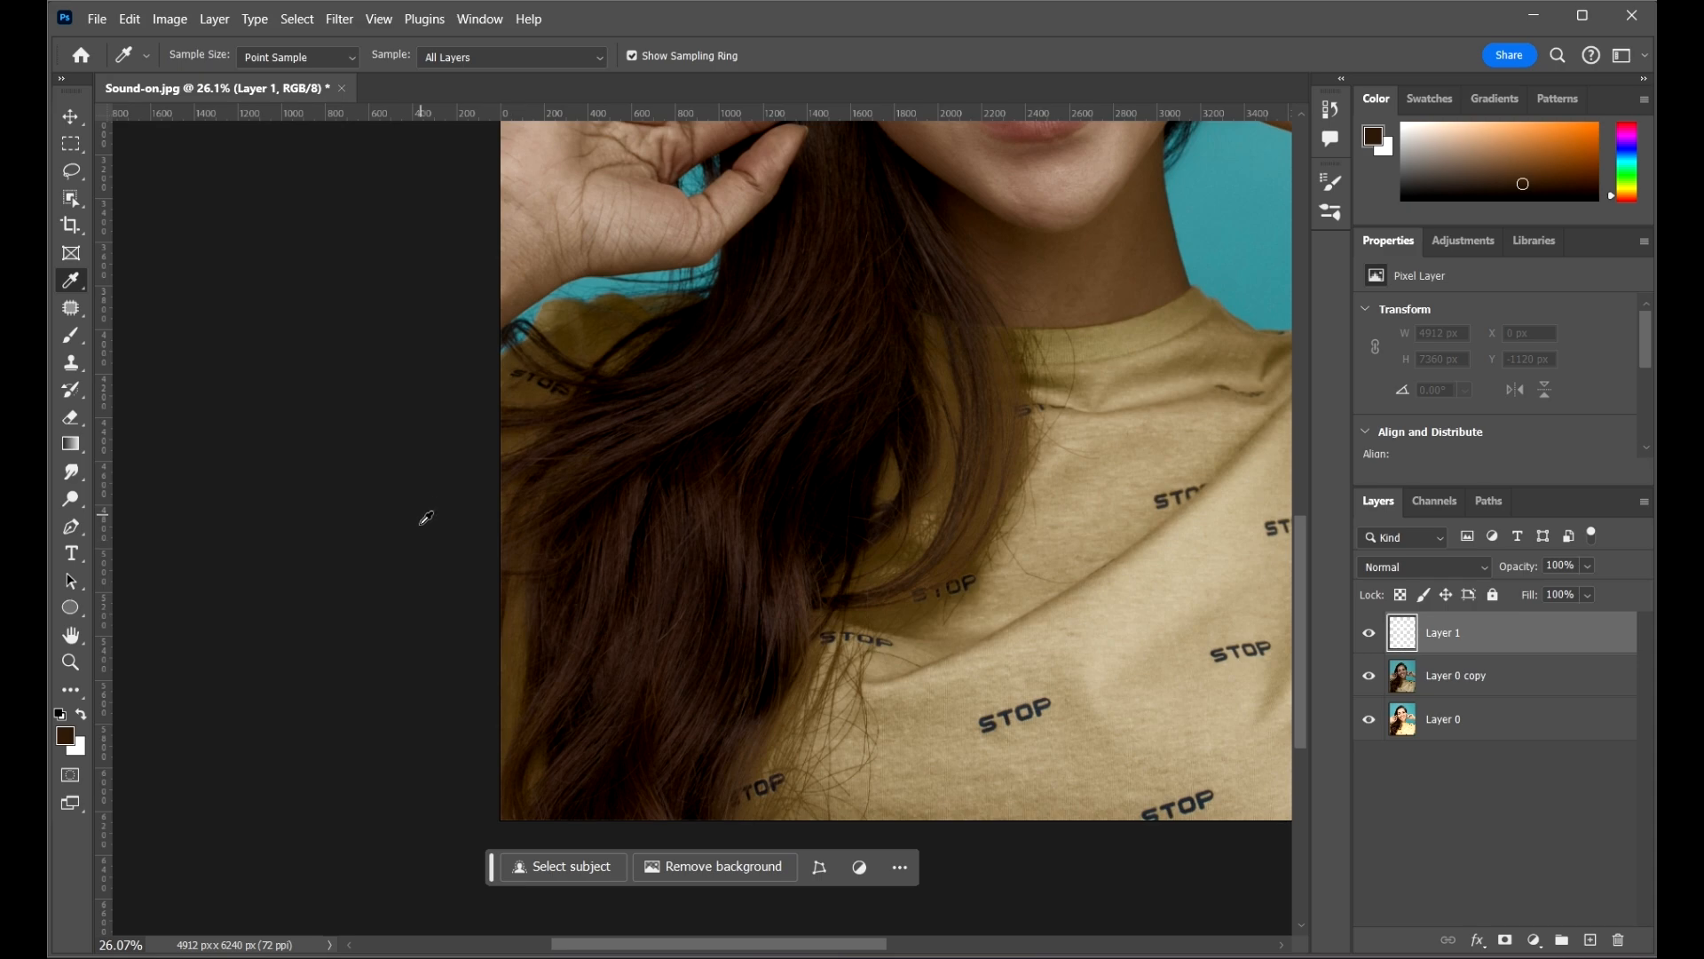
key(b)
- Try a dab of the sampled dark brown on the lower hair with the 495 px brush
click(658, 574)
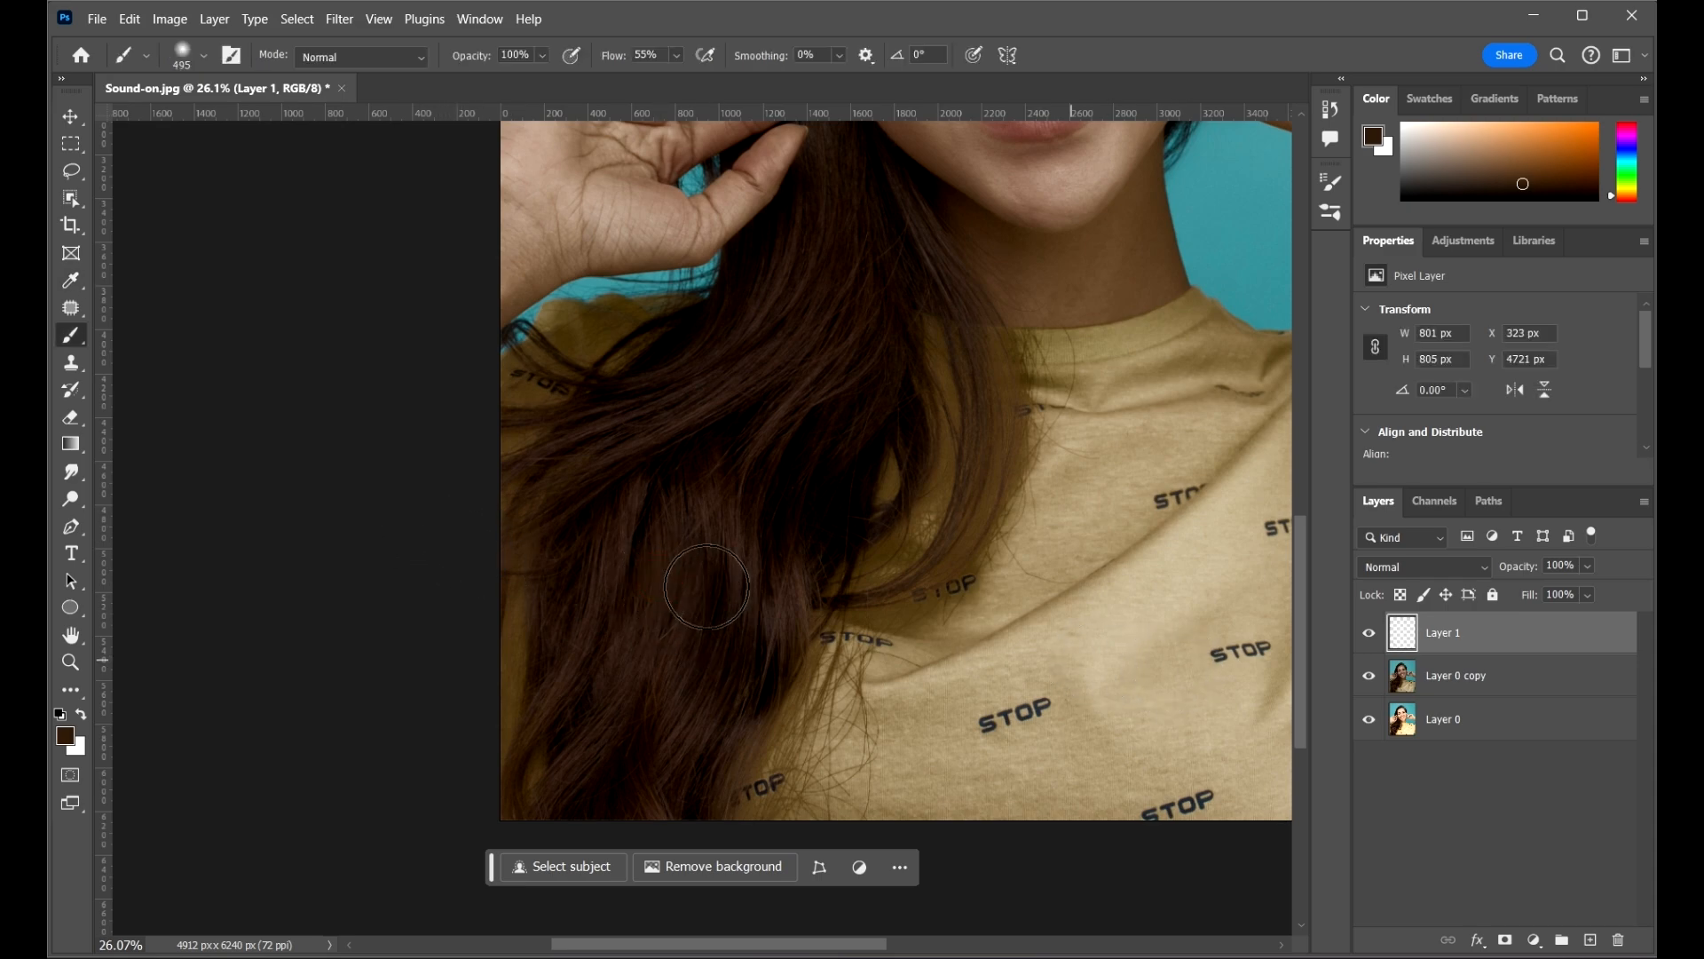
scroll(746, 612, up, 5)
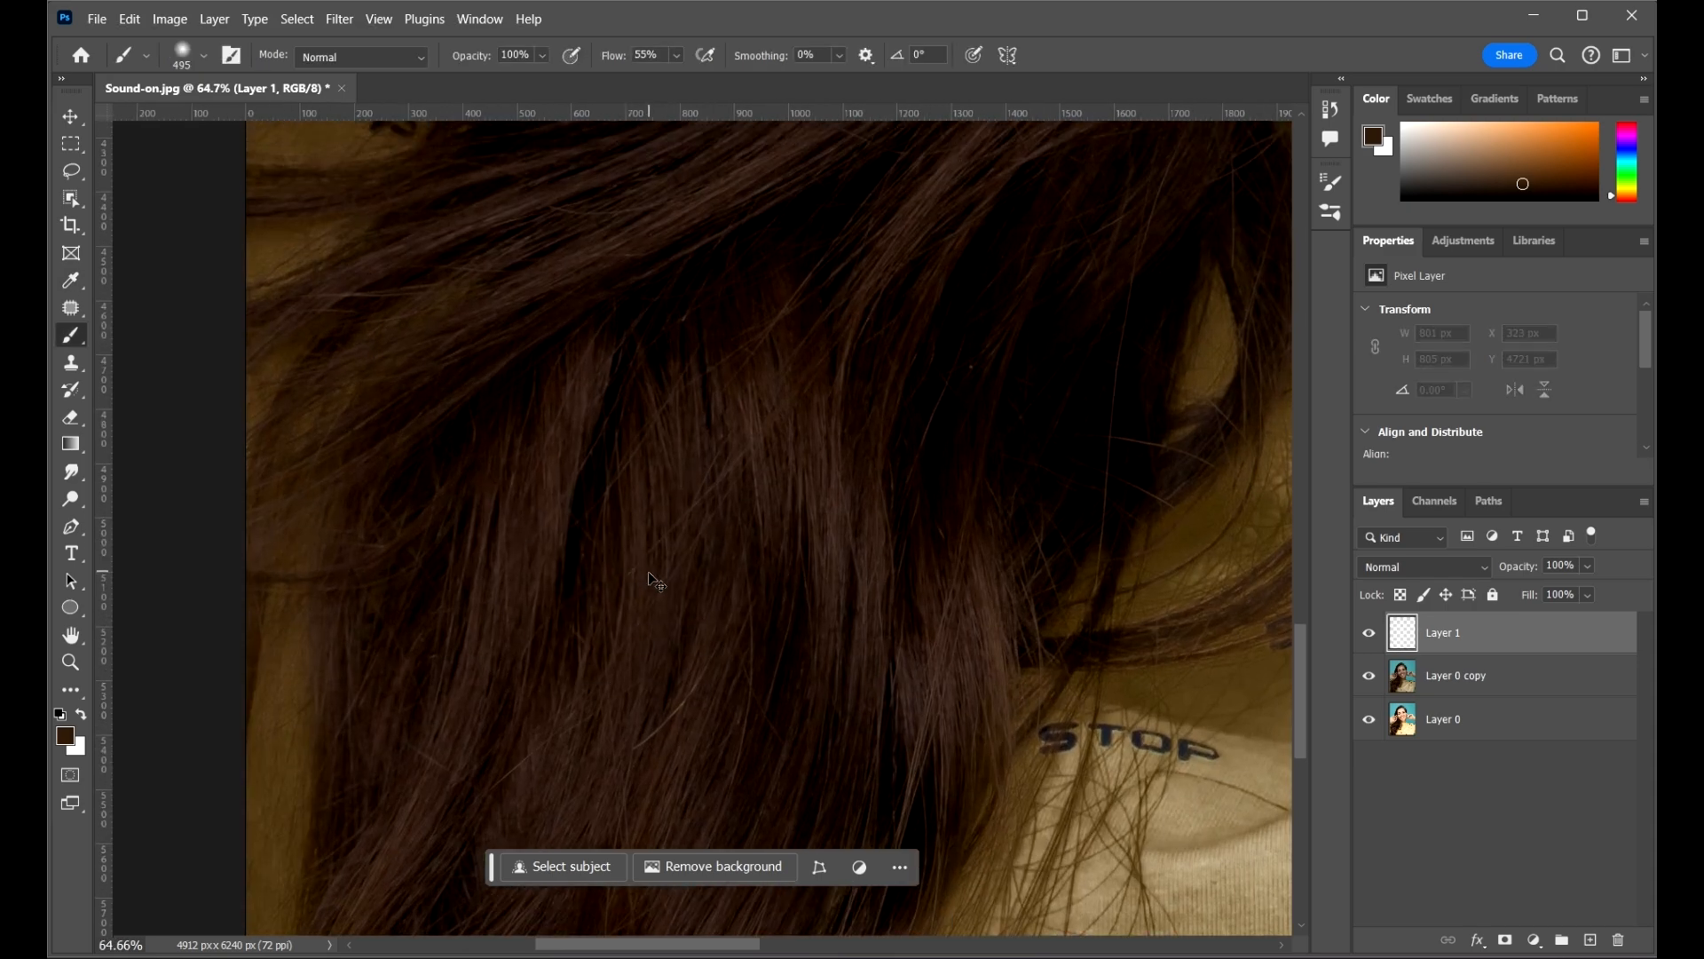
scroll(780, 518, down, 5)
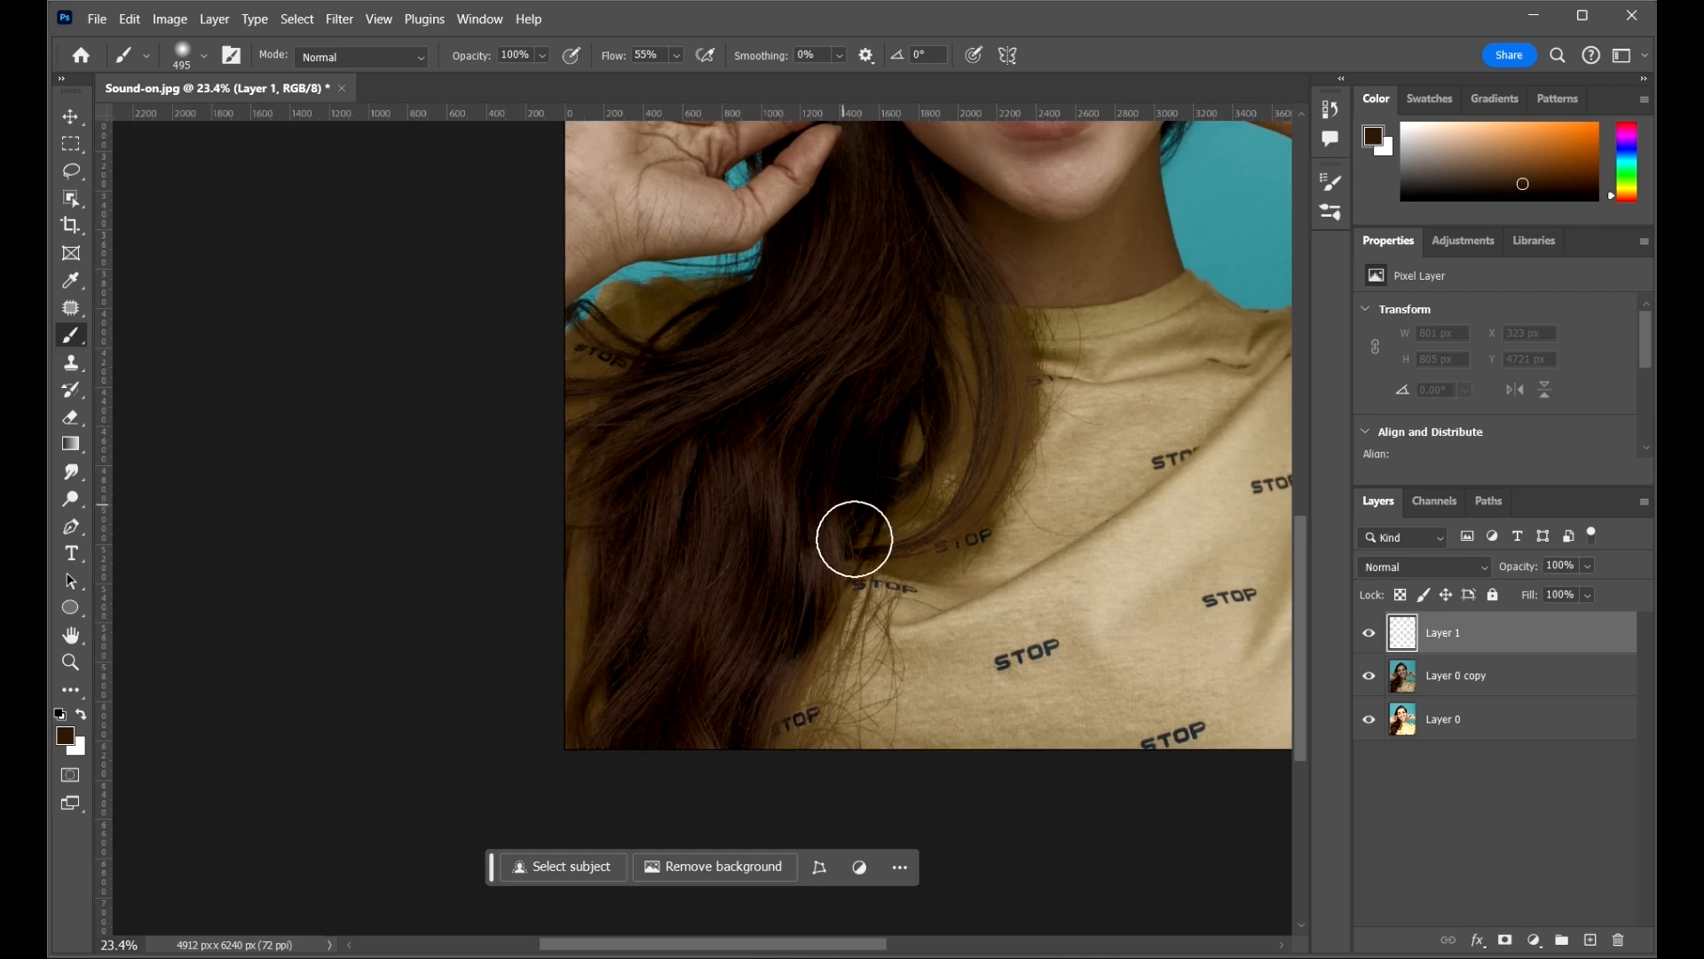
scroll(854, 539, up, 2)
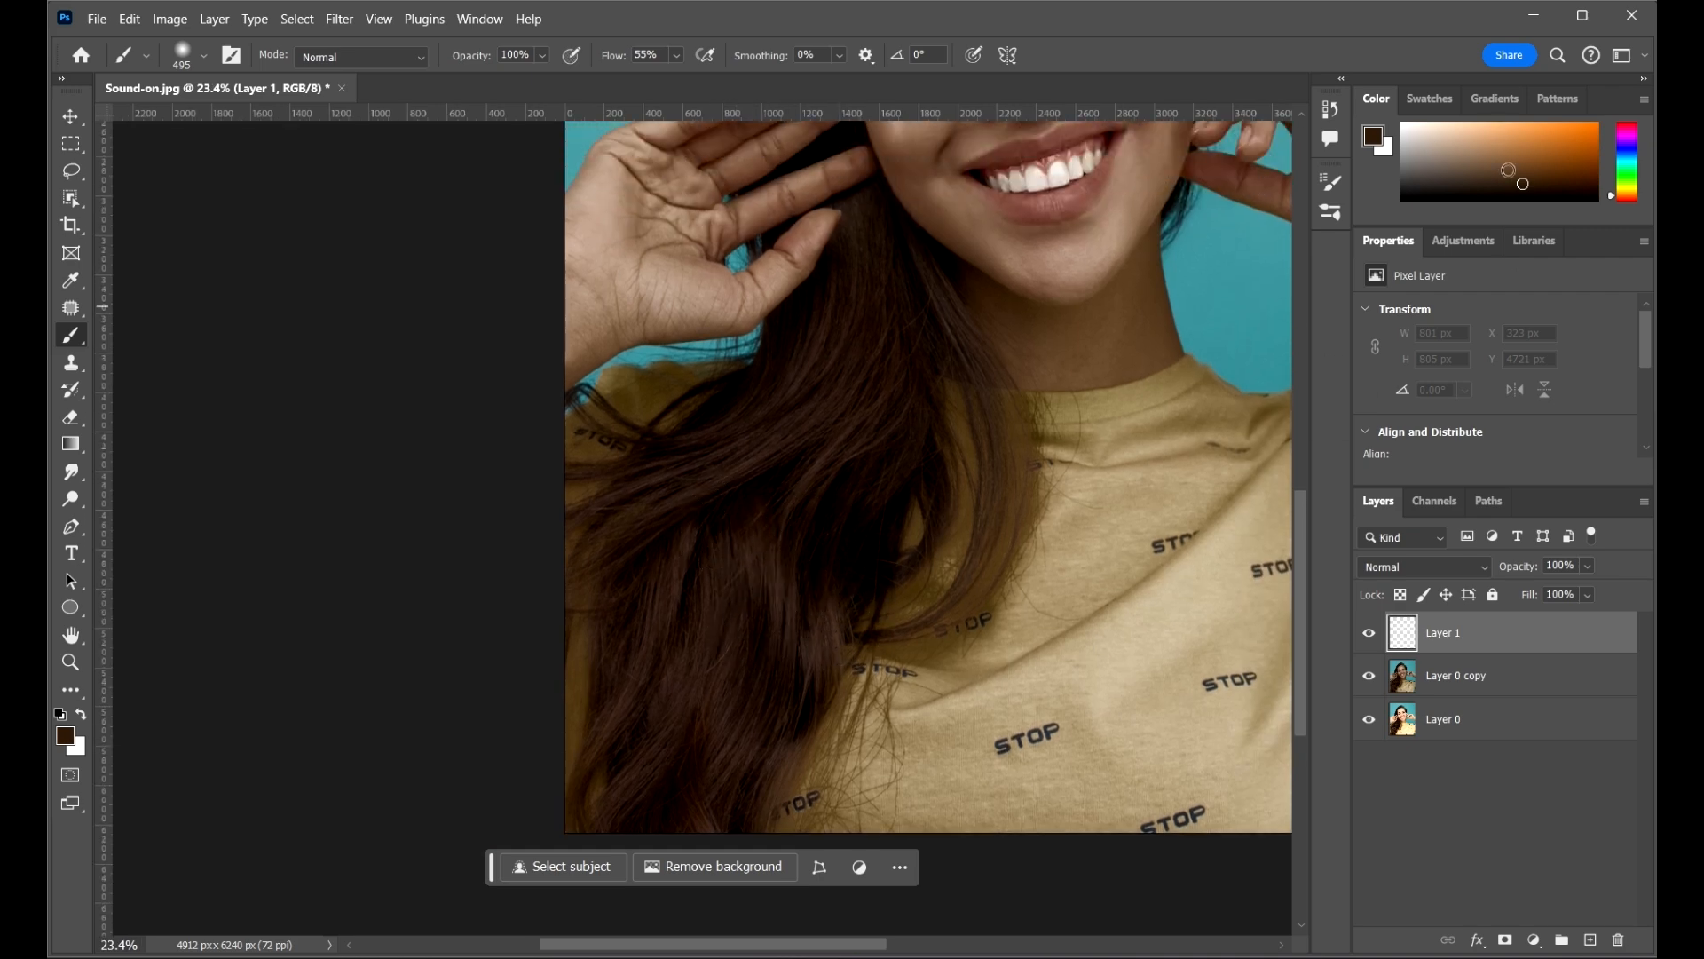
- Change the foreground color to a lighter orange-brown
drag(1523, 181, 1523, 159)
click(1514, 155)
scroll(875, 506, down, 1)
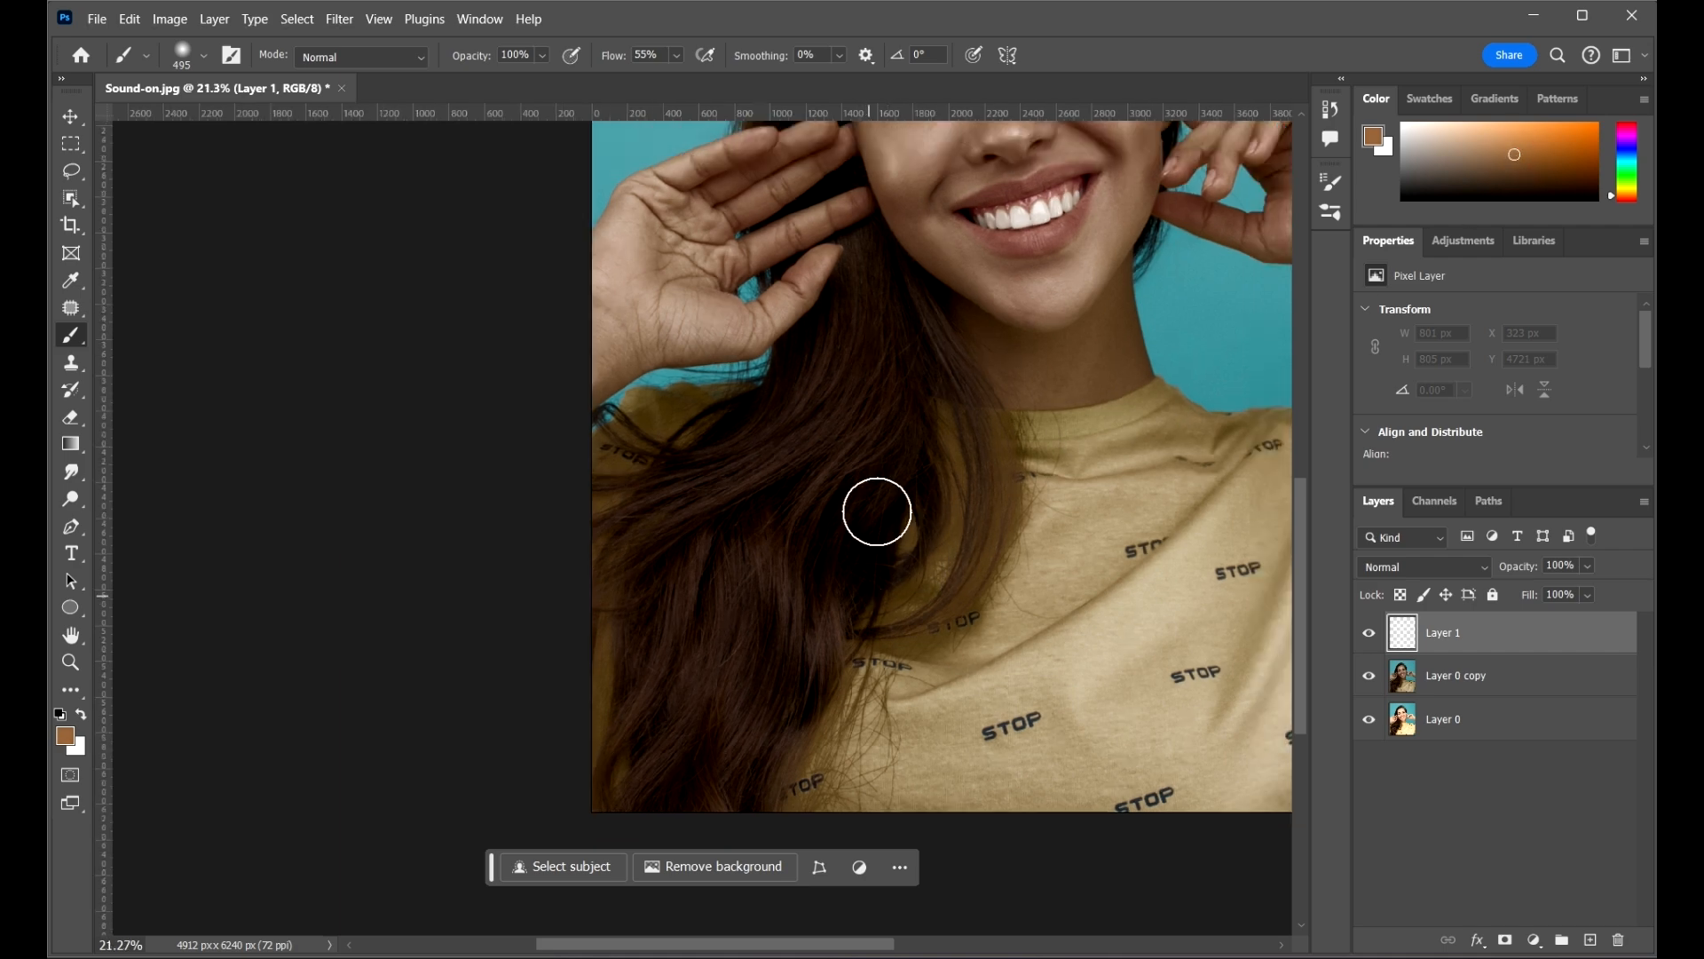
scroll(819, 472, up, 1)
- Enlarge the brush to 900 px and paint an orange-brown highlight on the lower hair beside the shirt
key(bracketright)
key(bracketright)
key(bracketright)
key(bracketright)
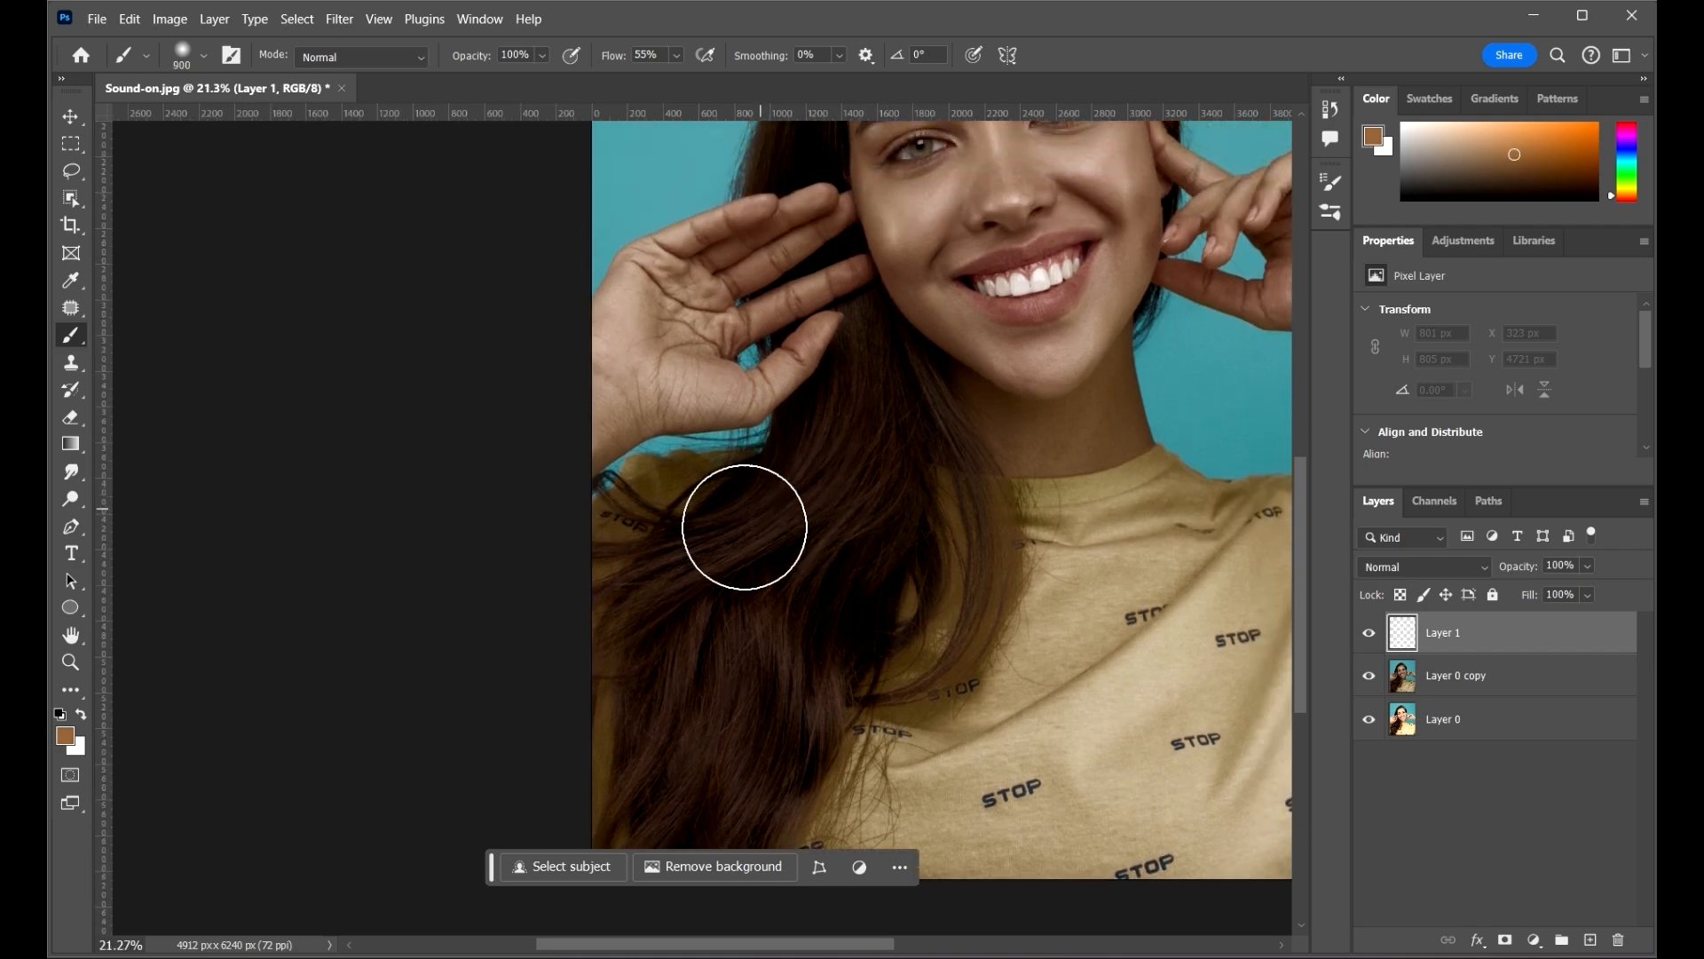
drag(791, 696, 844, 684)
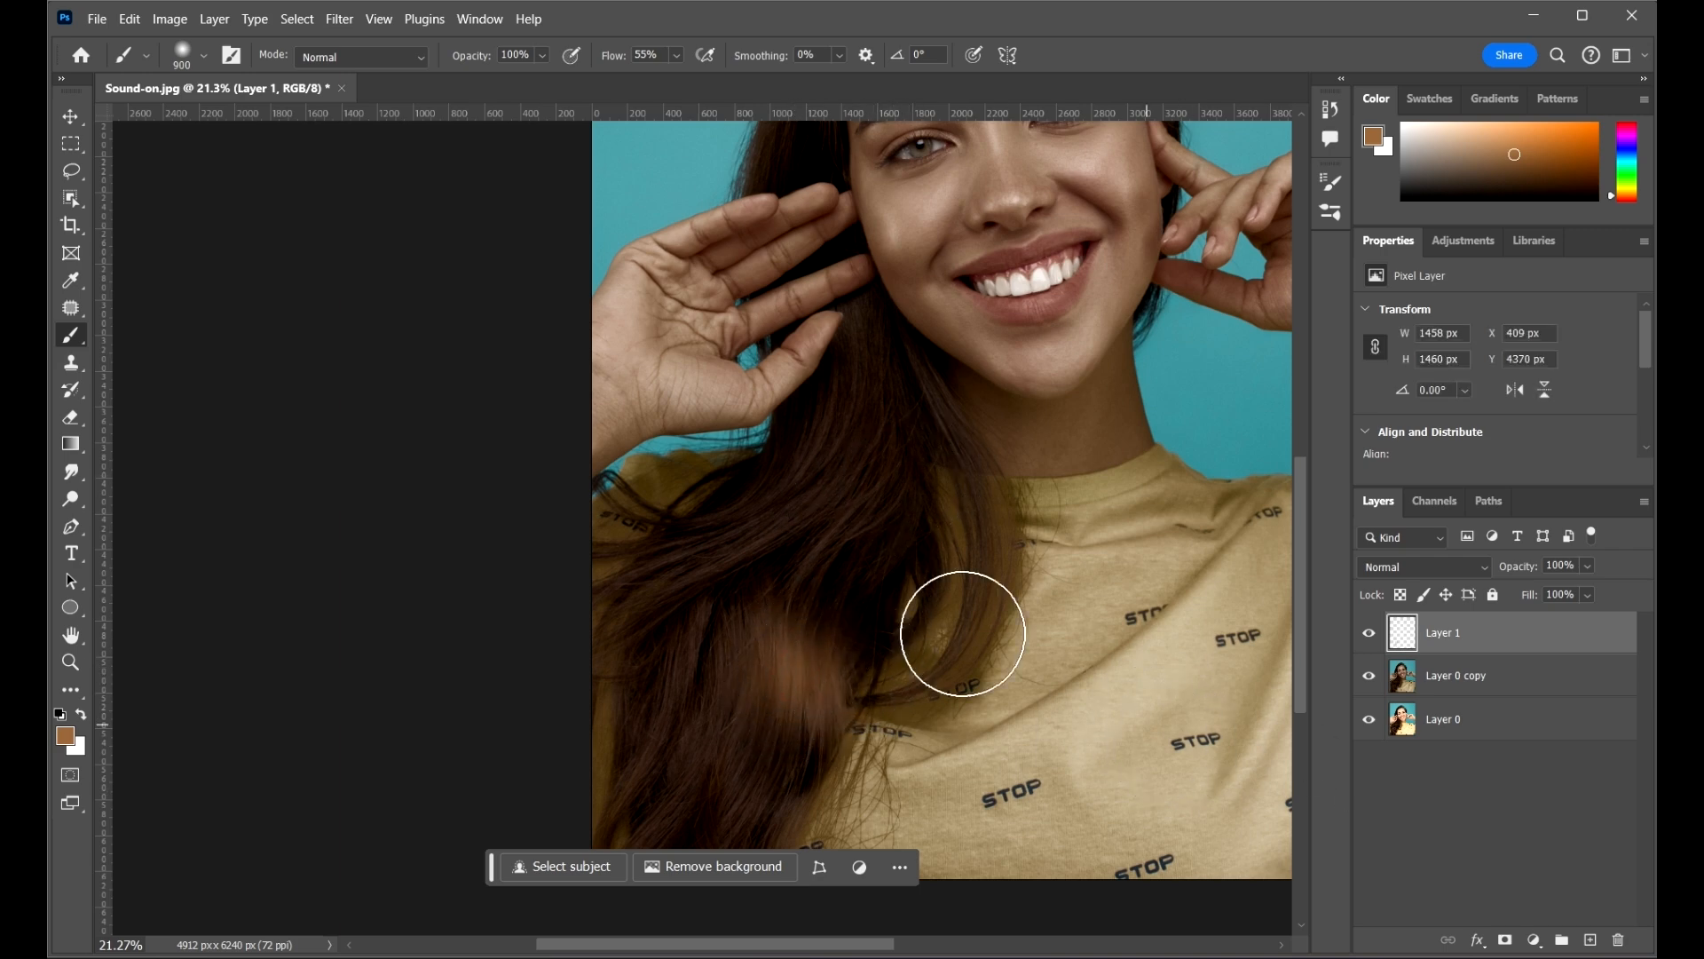
scroll(776, 609, up, 1)
scroll(808, 585, down, 1)
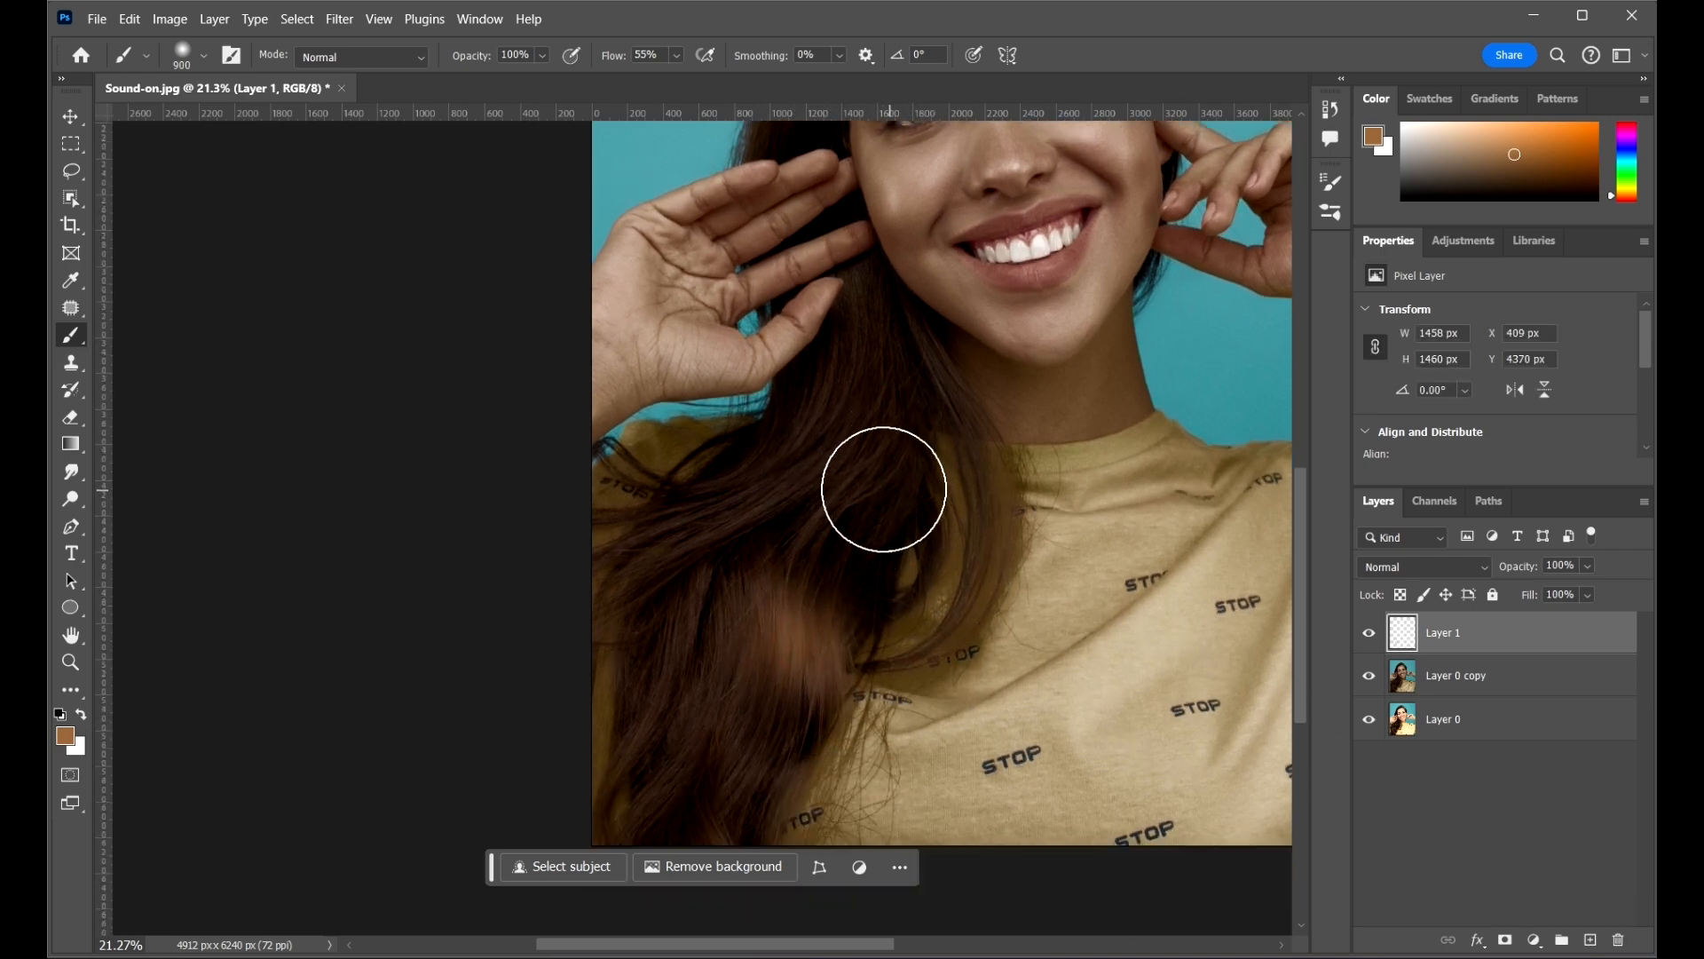
- Reduce the brush to 600 px and dab a highlight on the hair below the raised hand
key(bracketleft)
key(bracketleft)
key(bracketleft)
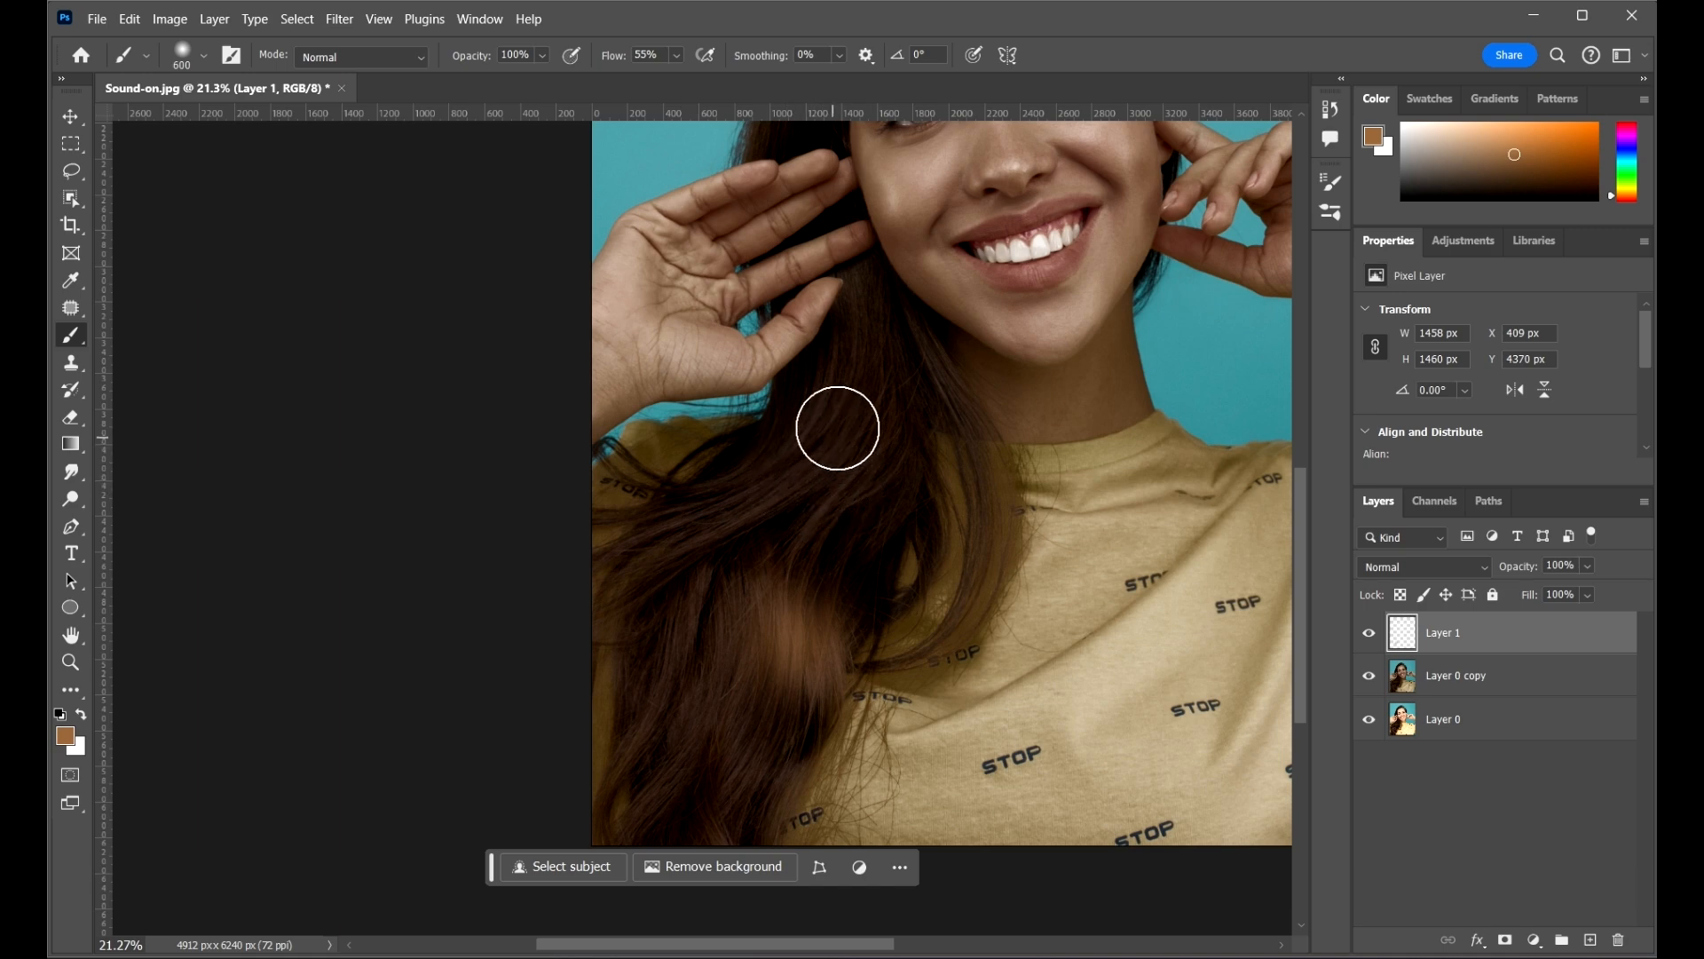
click(775, 490)
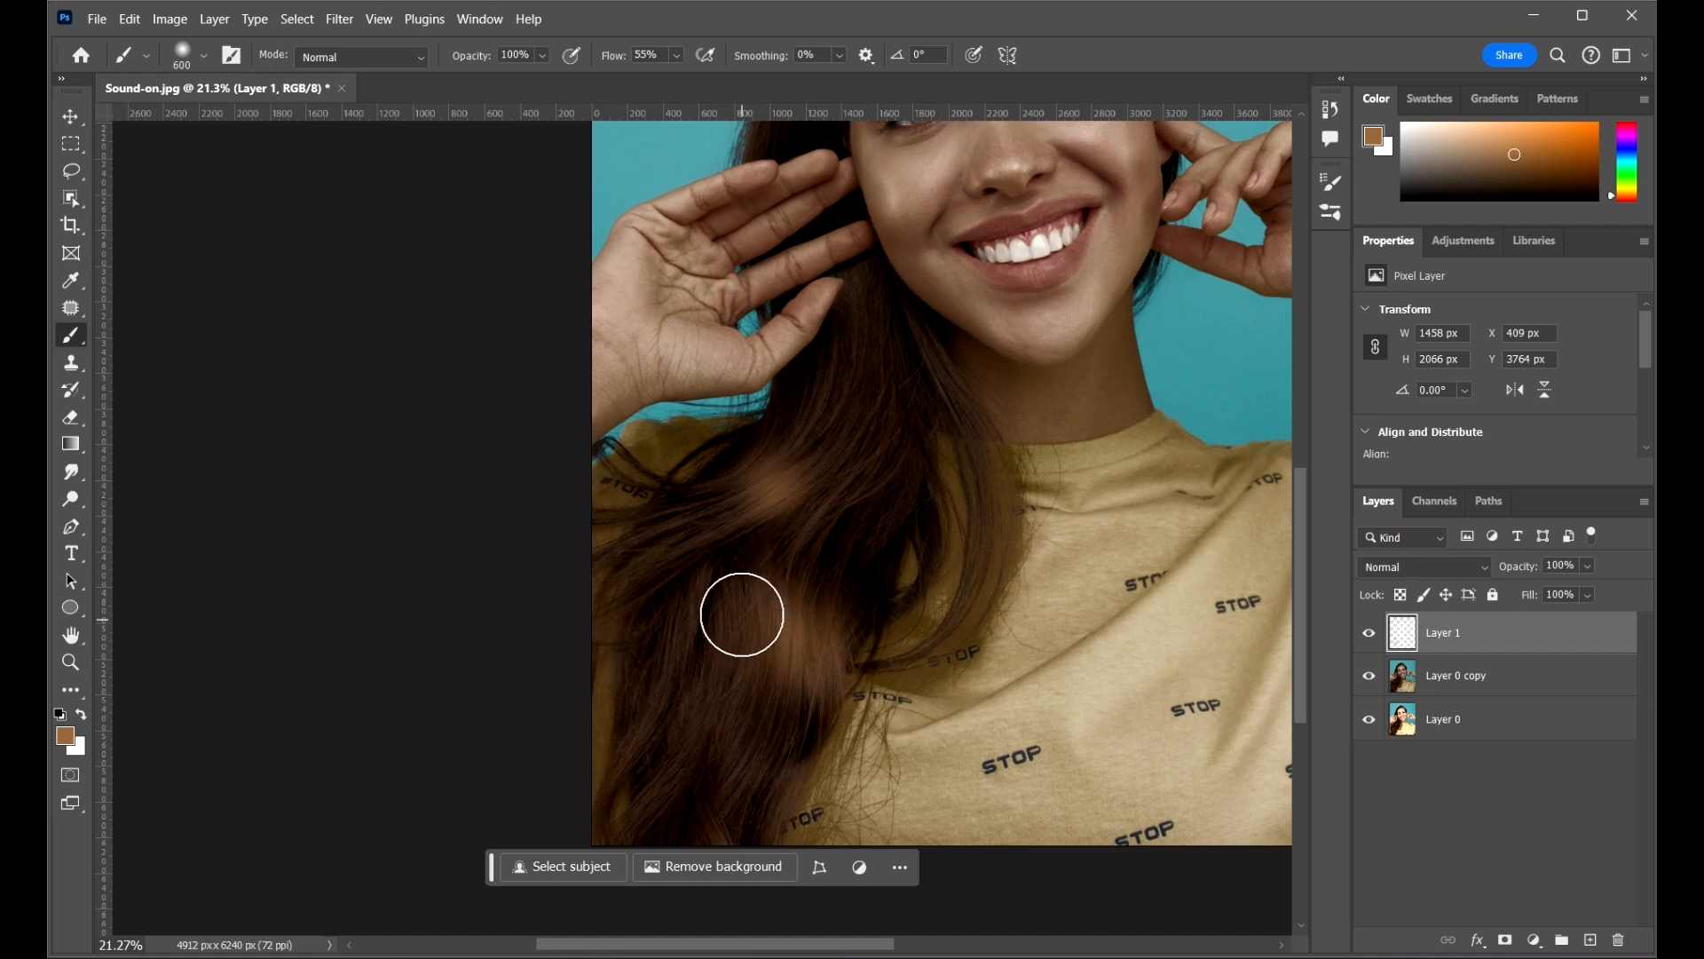
- Try a 600 px orange-brown dab on the hair at the crown
scroll(861, 408, up, 2)
scroll(883, 390, up, 3)
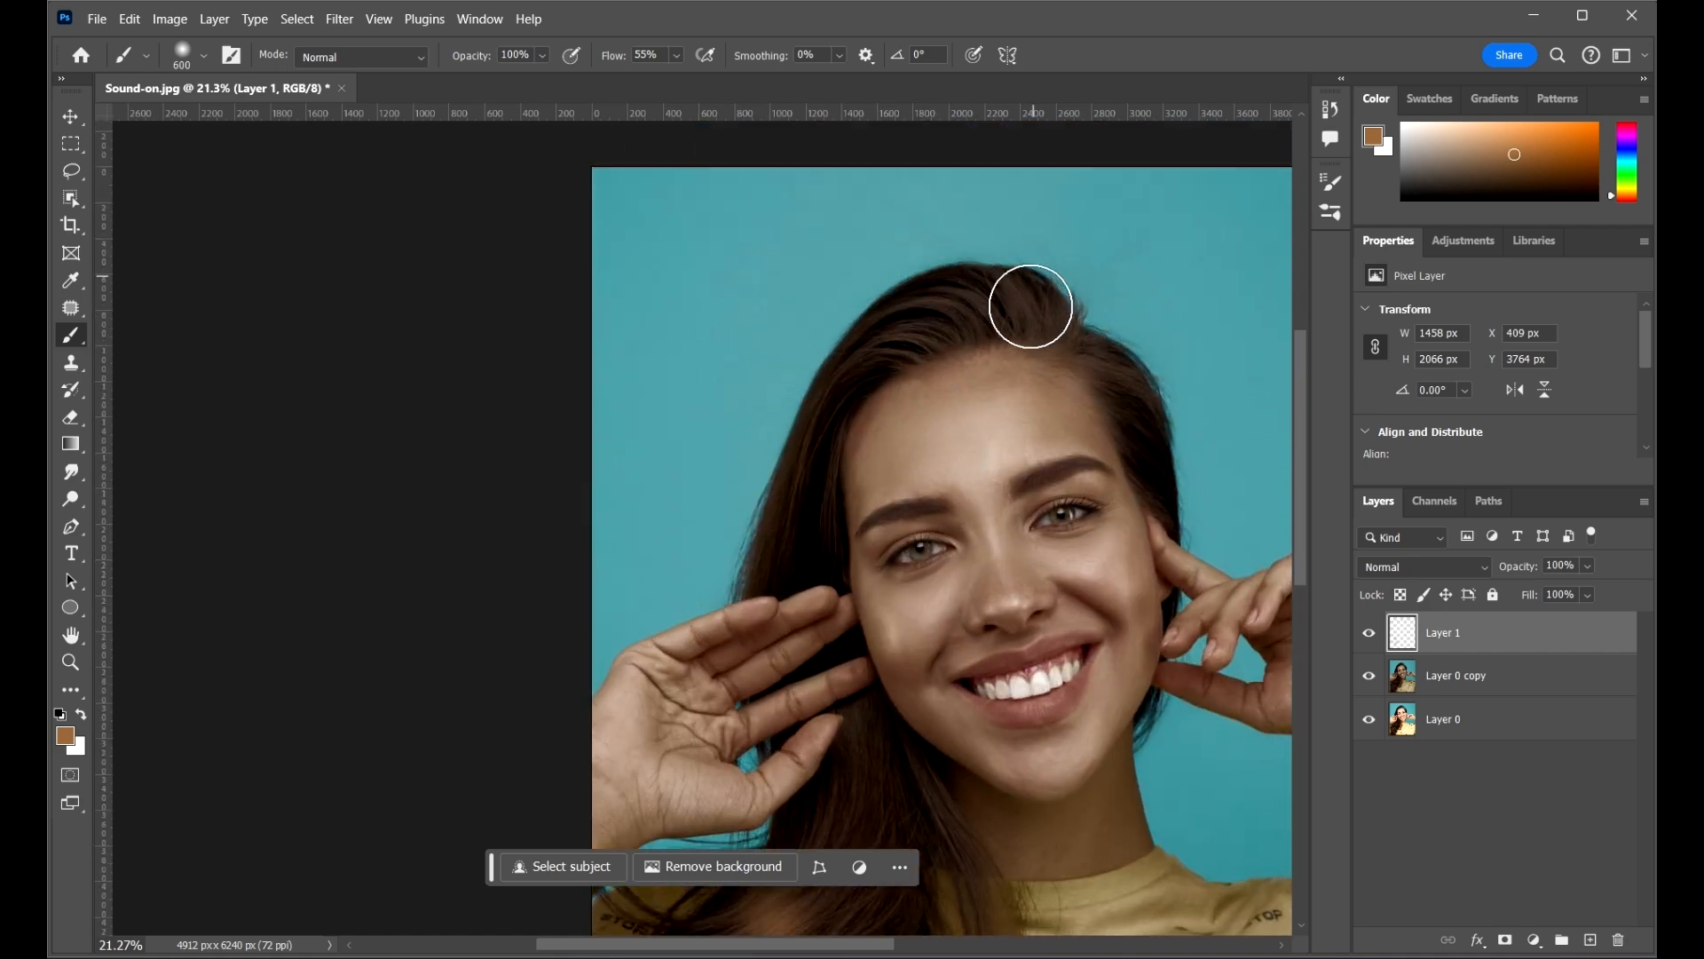
click(1010, 297)
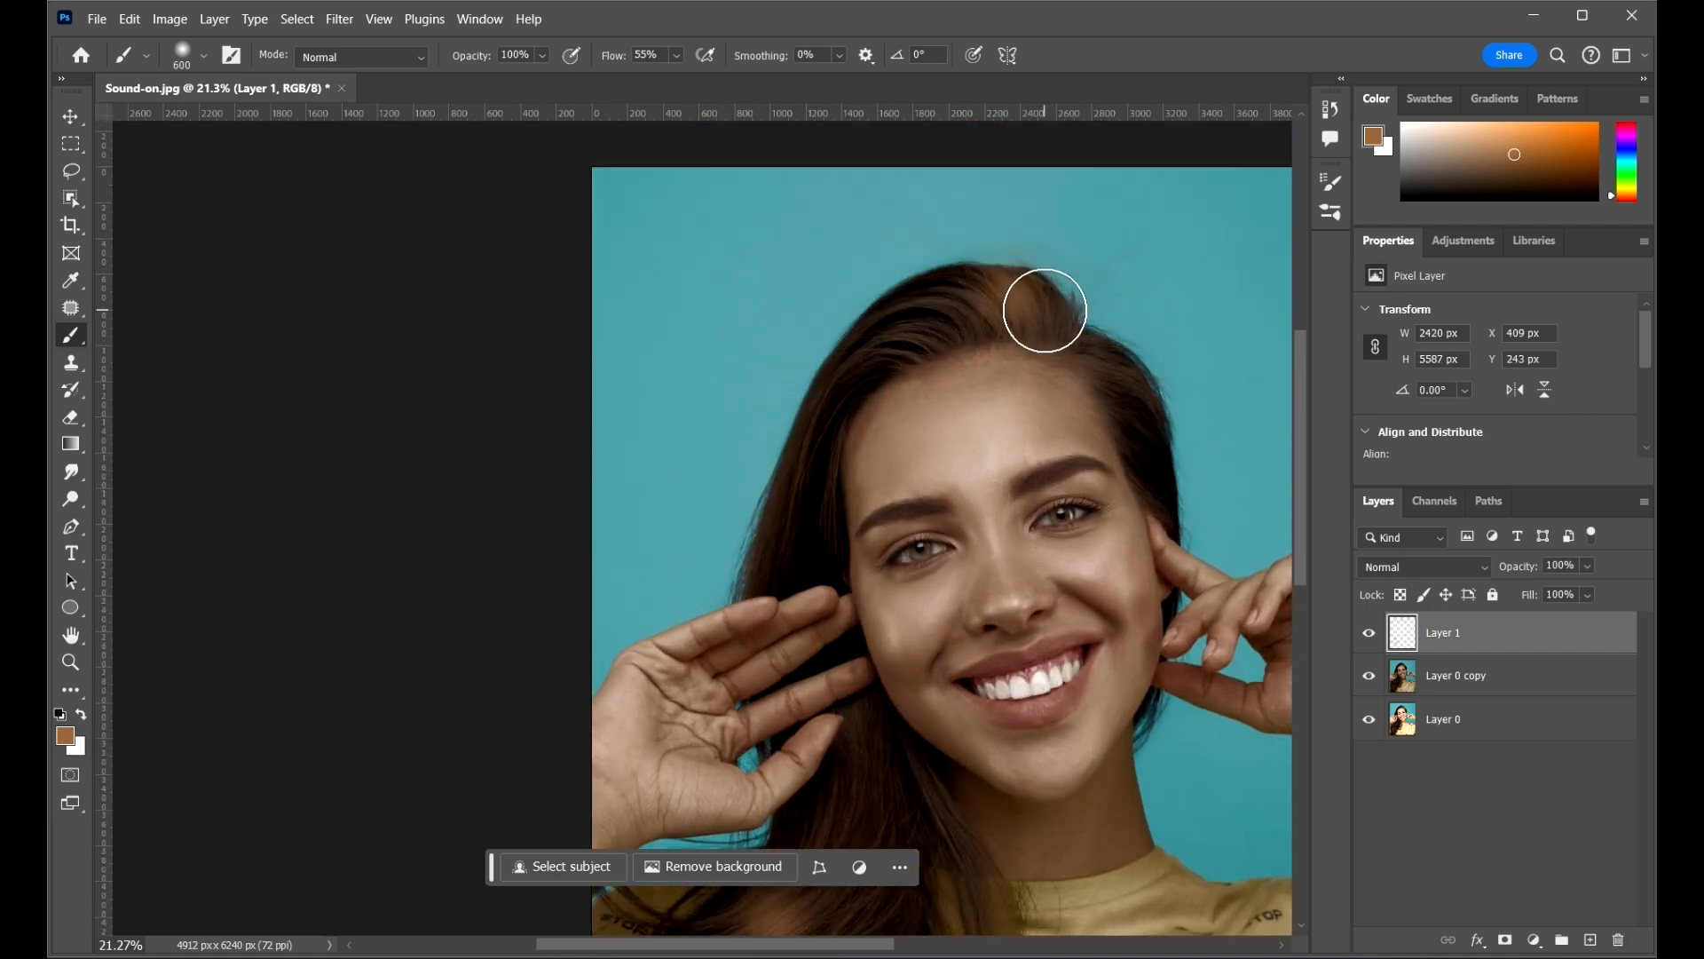
key(ctrl+z)
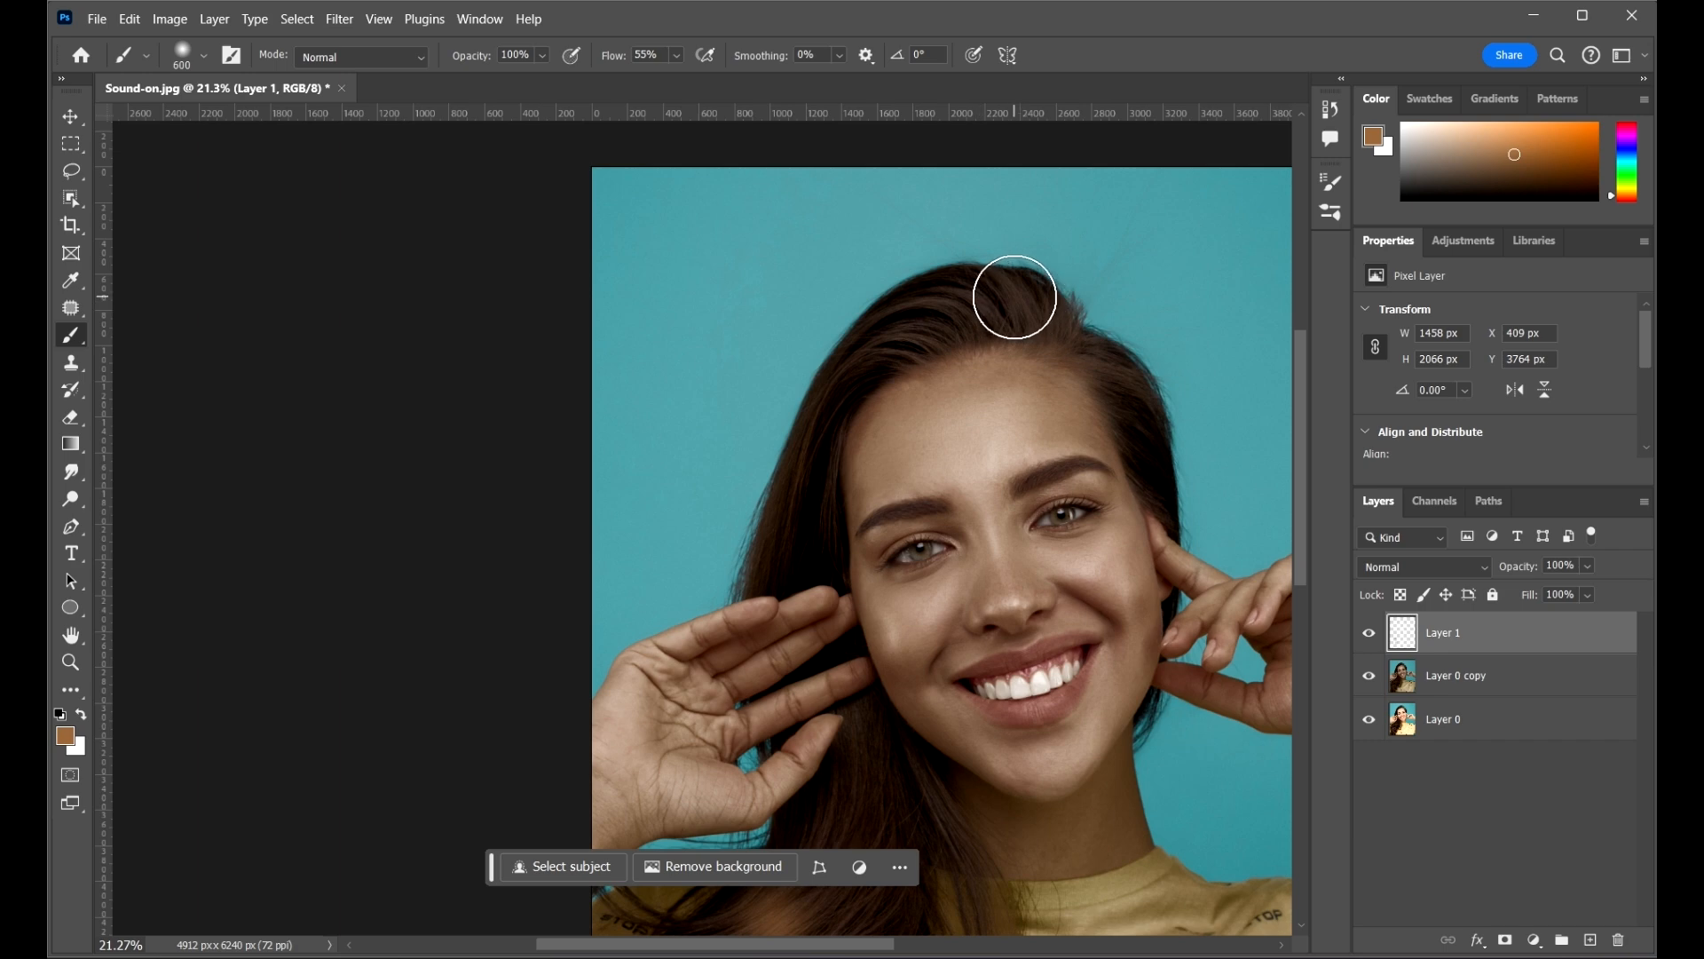
- Reduce the brush to 300 px and paint a curved orange-brown stroke along the hair left of the crown
key(bracketleft)
key(bracketleft)
key(bracketleft)
mouse_move(965, 314)
mouse_down()
mouse_move(913, 302)
mouse_move(982, 328)
mouse_move(962, 309)
mouse_move(874, 309)
mouse_up()
key(ctrl+z)
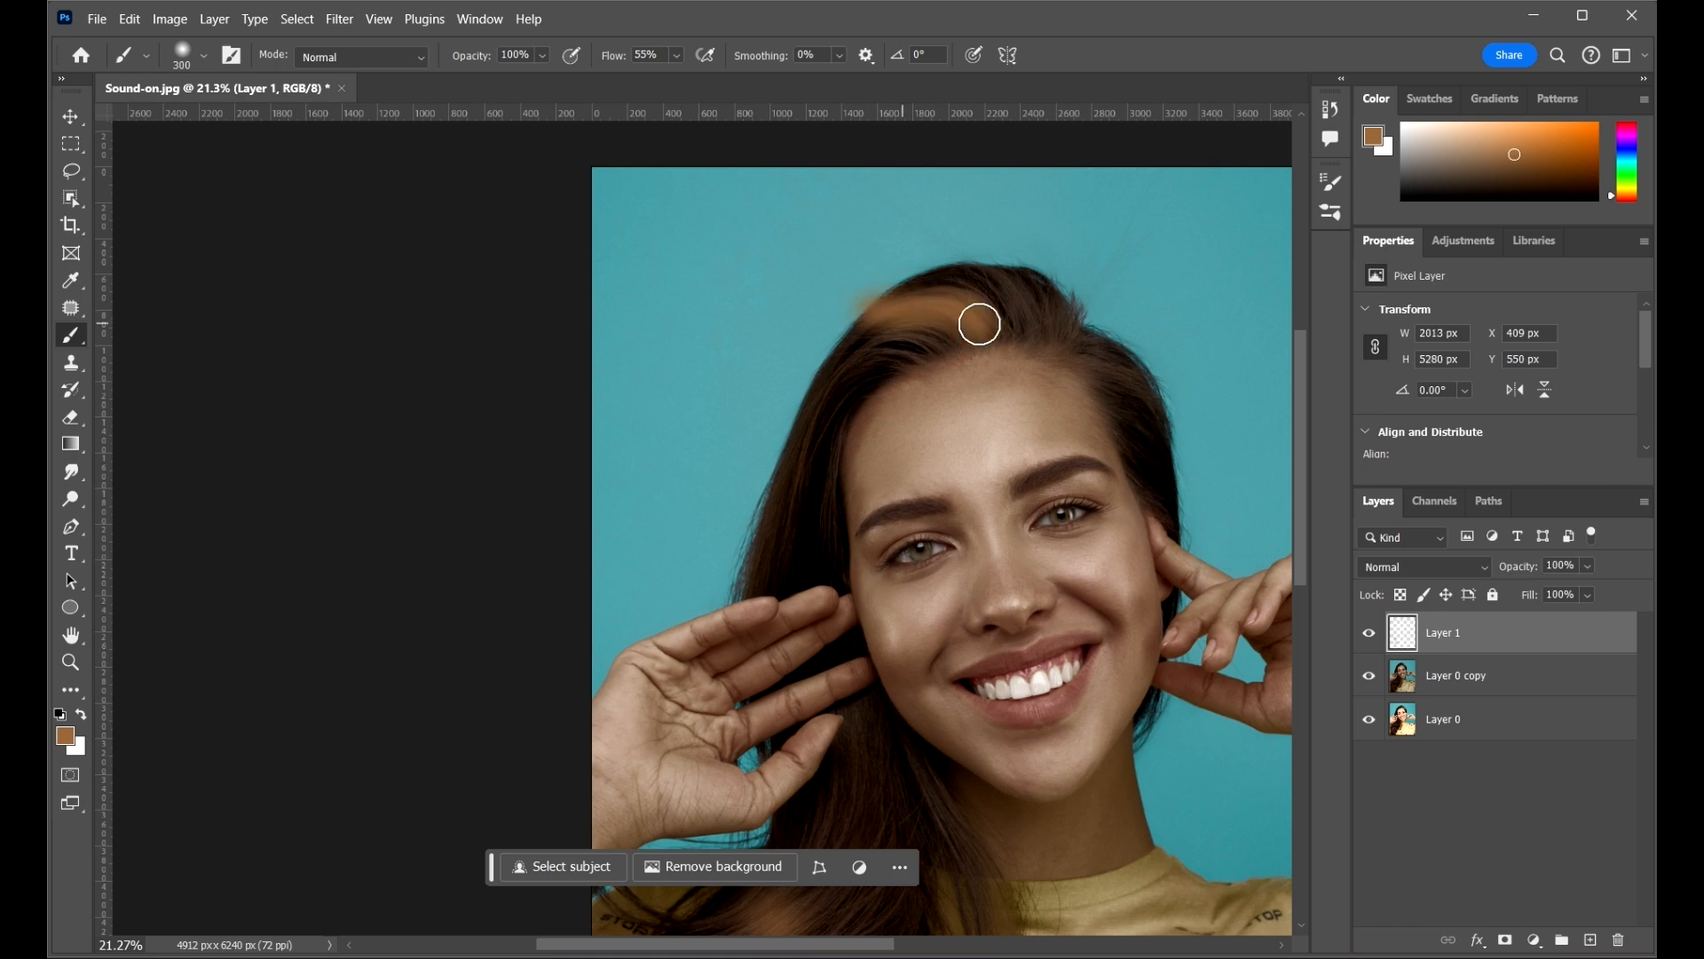
- Paint orange-brown strokes over the hair right of the crown with the 300 px brush
drag(1037, 316, 1051, 280)
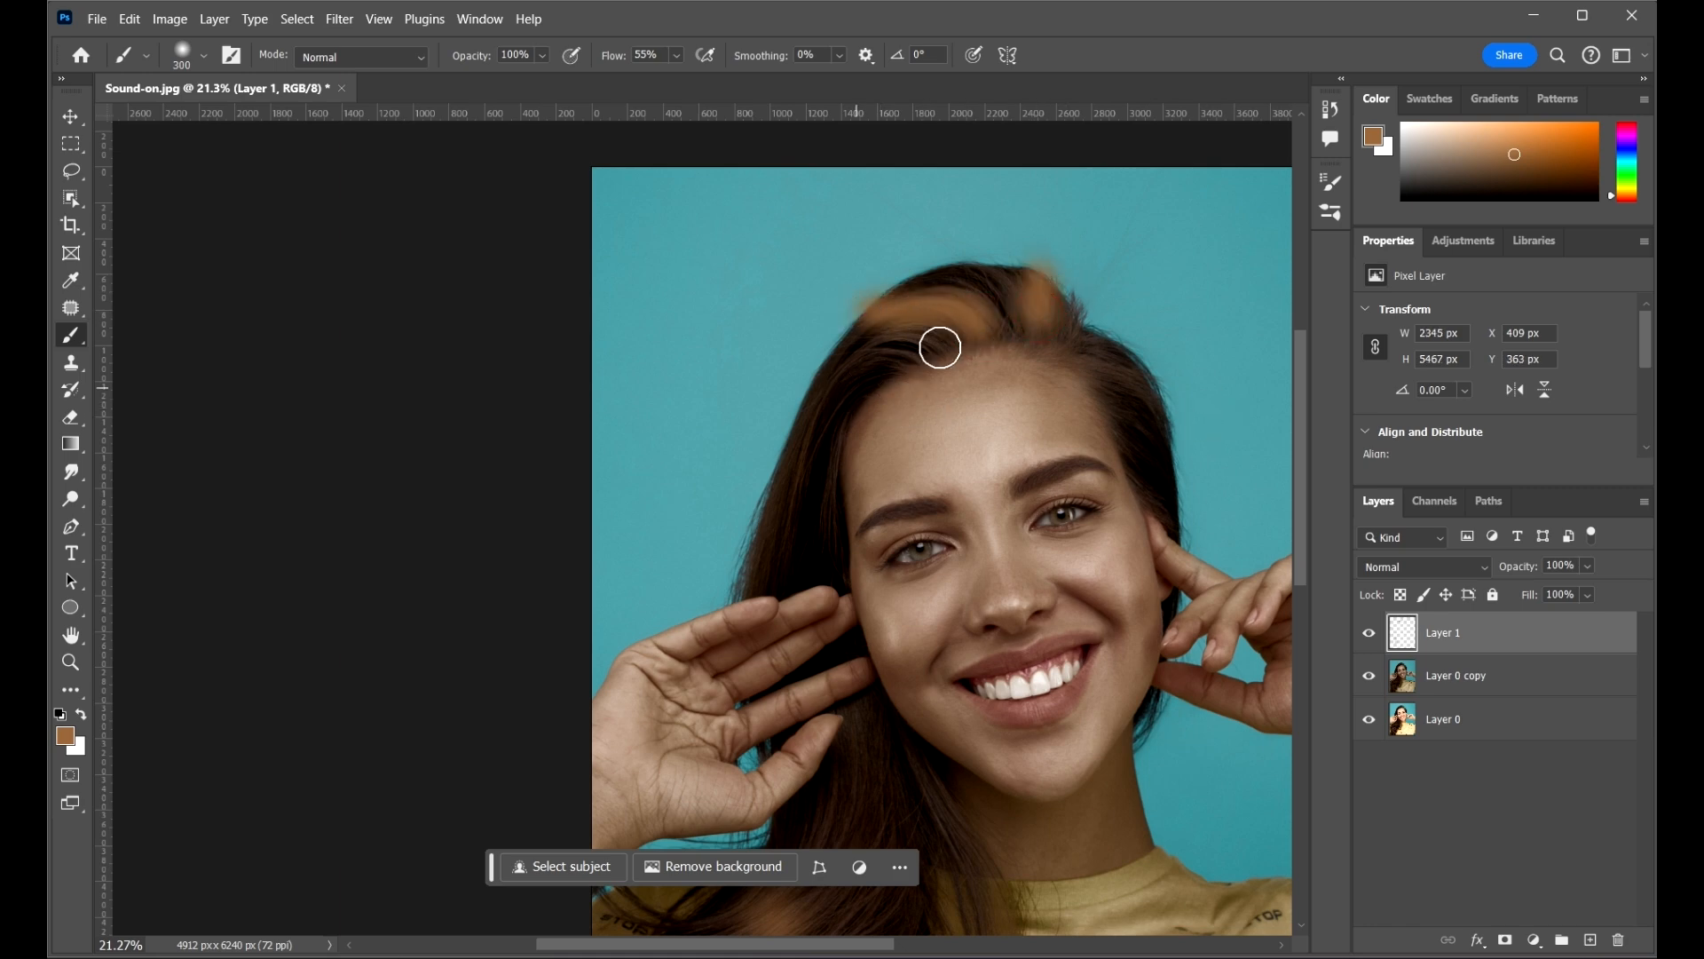
key(ctrl+z)
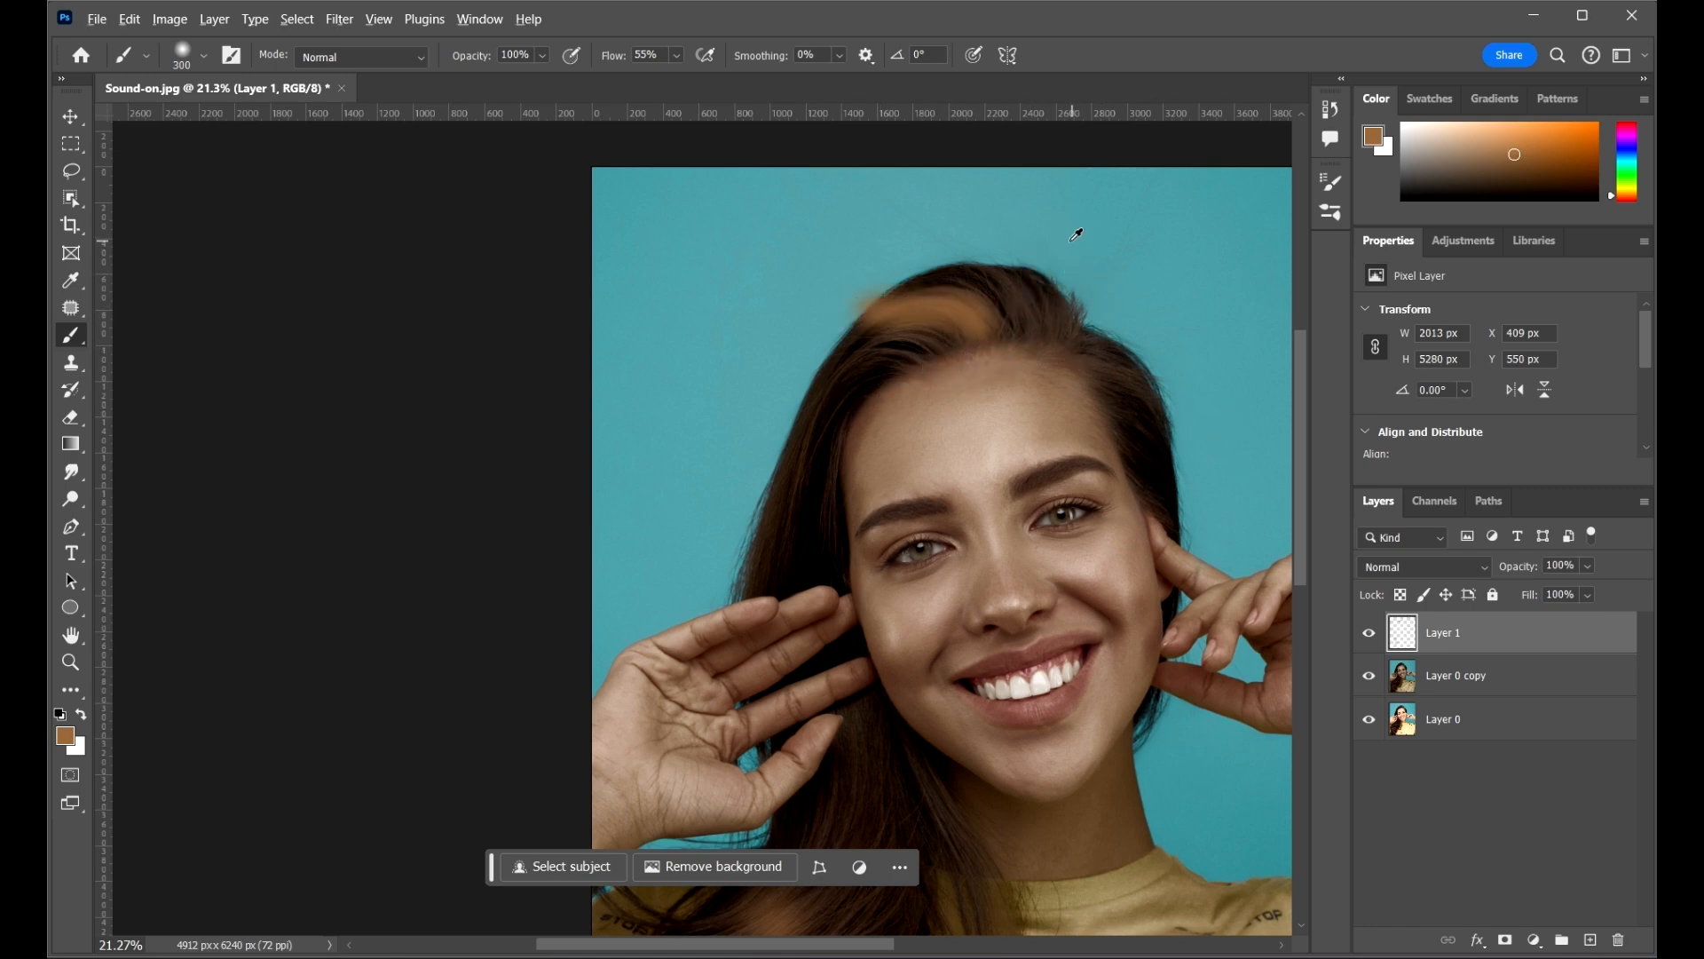
scroll(1077, 228, up, 5)
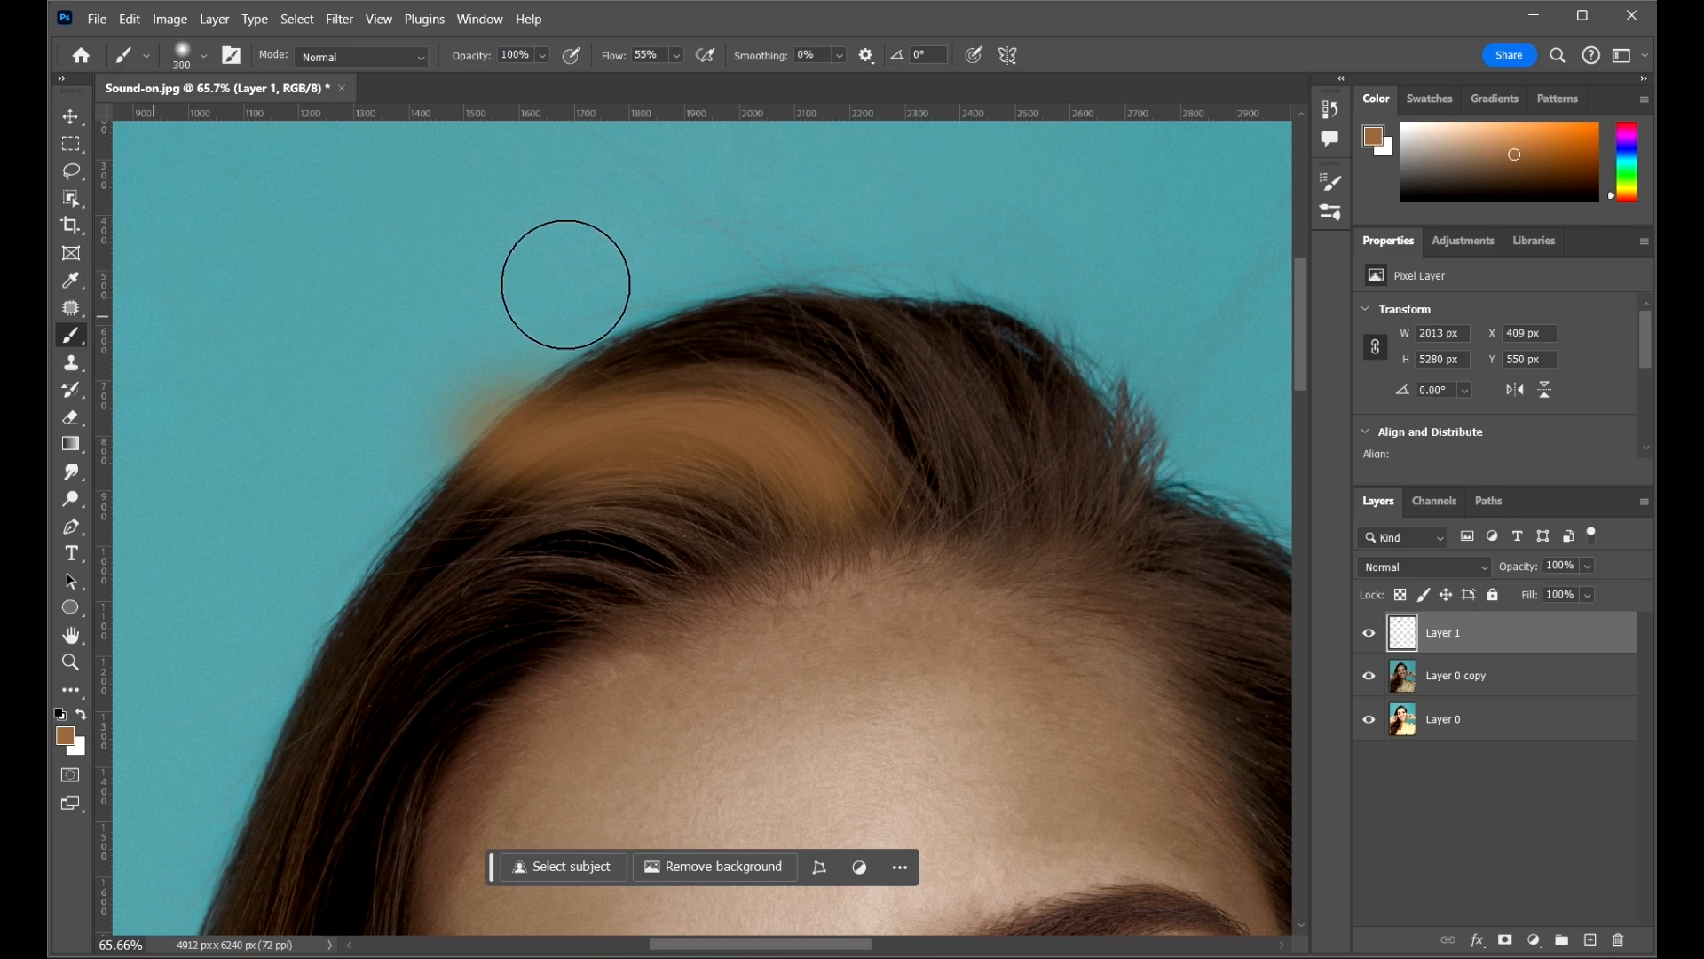
mouse_move(1006, 435)
mouse_down()
mouse_move(977, 383)
mouse_move(1180, 515)
mouse_up()
- Reduce the brush to 250 px and paint an orange-brown streak down the hair along the left side of the forehead
scroll(843, 311, down, 5)
scroll(826, 348, up, 4)
scroll(1015, 343, down, 6)
scroll(842, 346, up, 3)
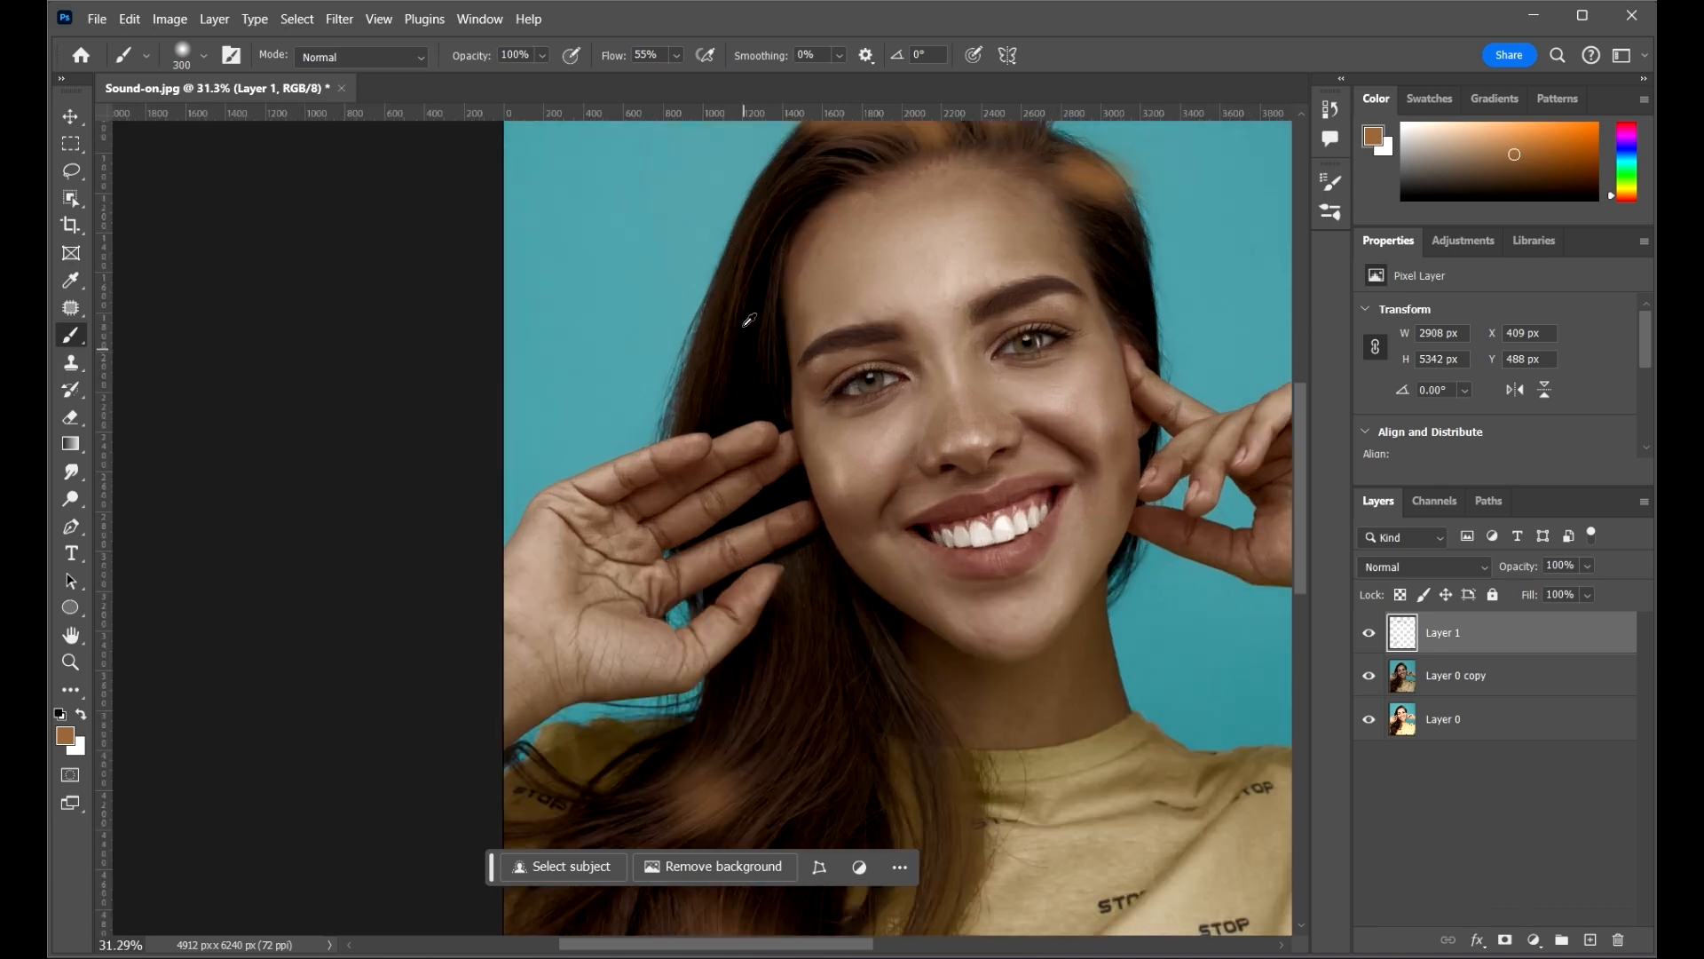
key(bracketleft)
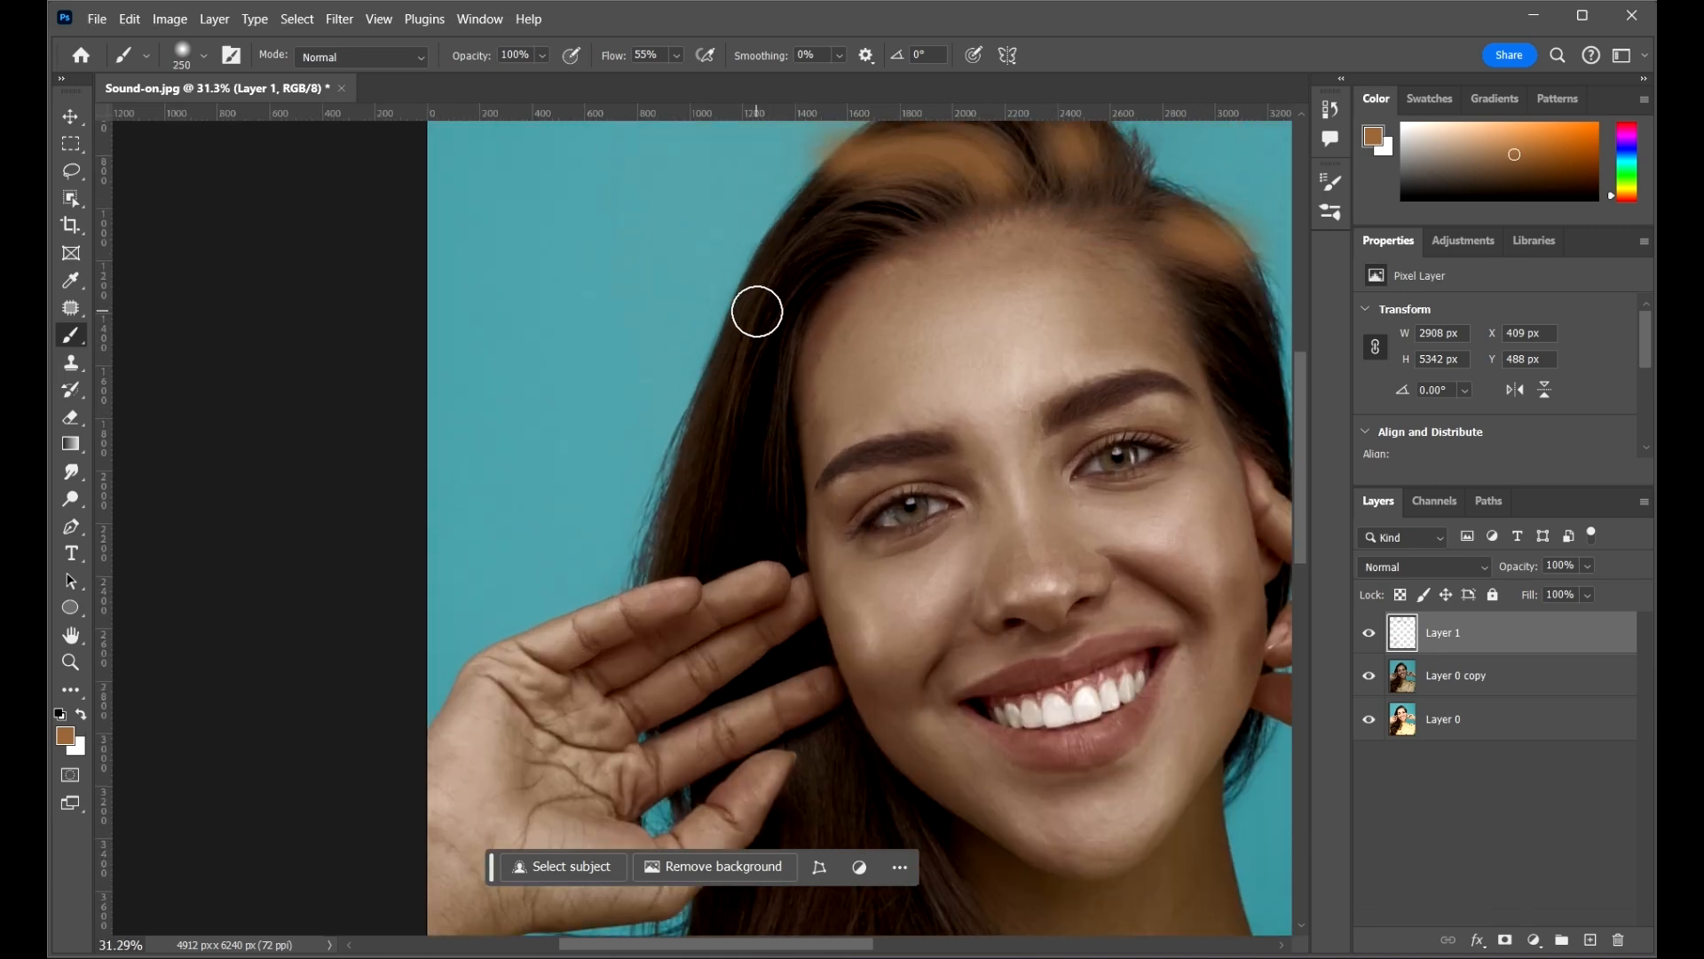
mouse_move(773, 274)
mouse_down()
mouse_move(726, 345)
mouse_move(698, 456)
mouse_up()
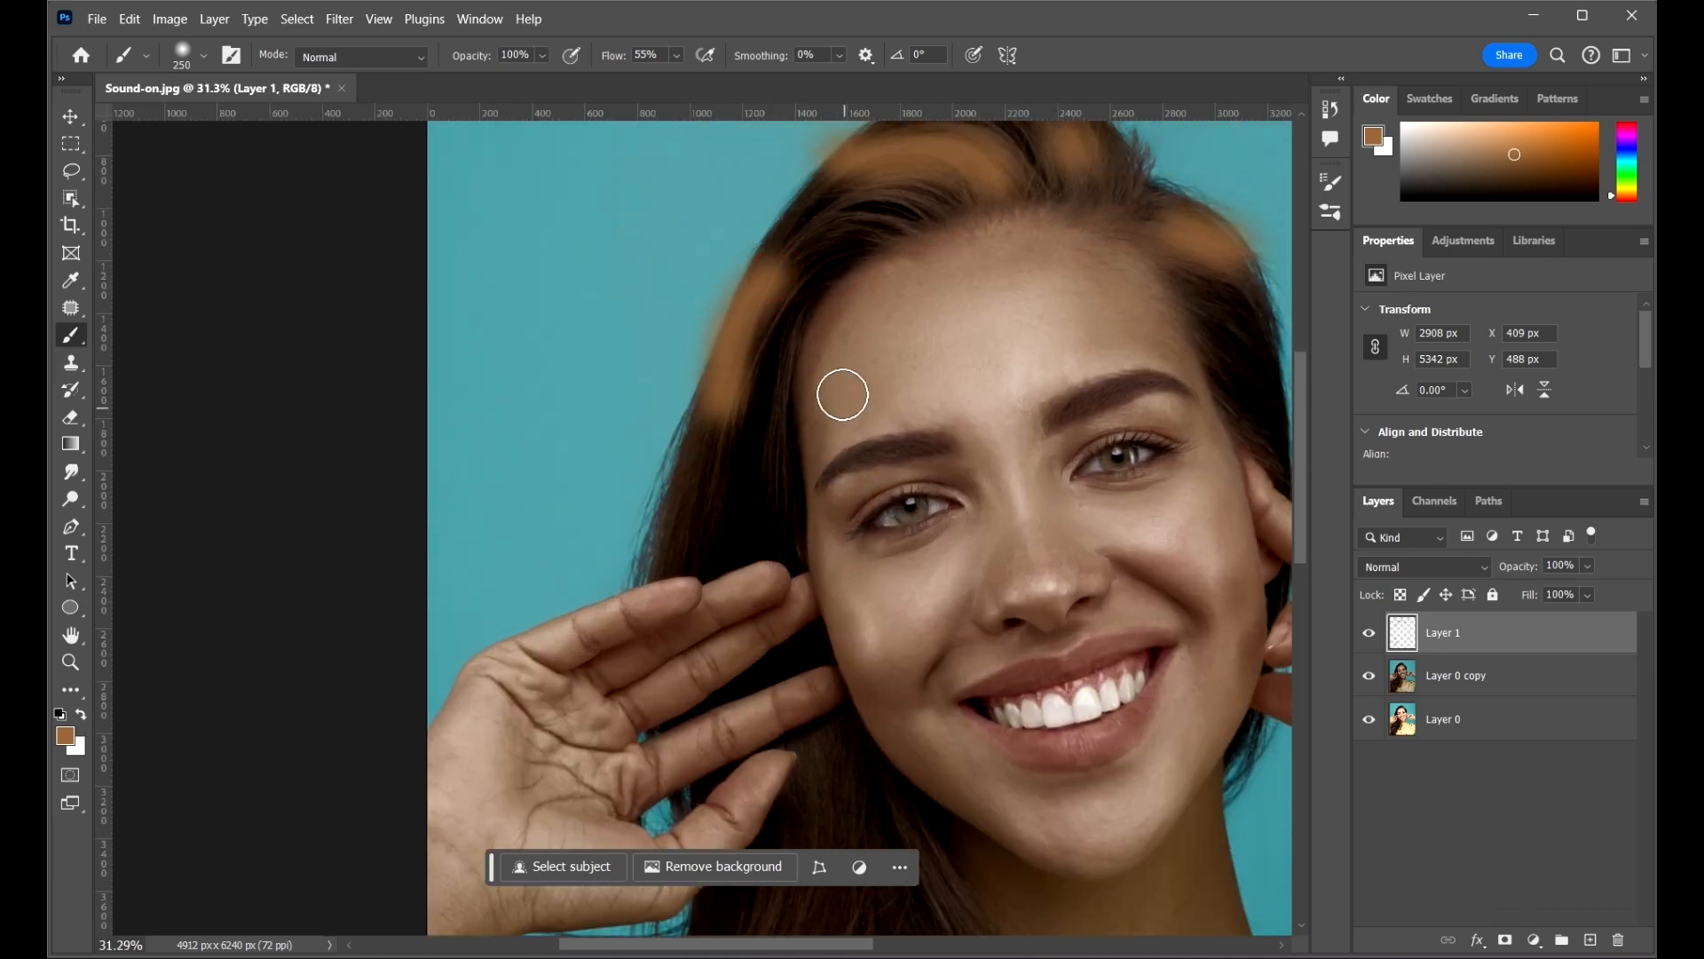
- Enlarge the brush to 400 px and paint a highlight on the hair between the raised hand and the jaw
scroll(870, 444, down, 3)
scroll(906, 507, down, 1)
scroll(905, 506, up, 1)
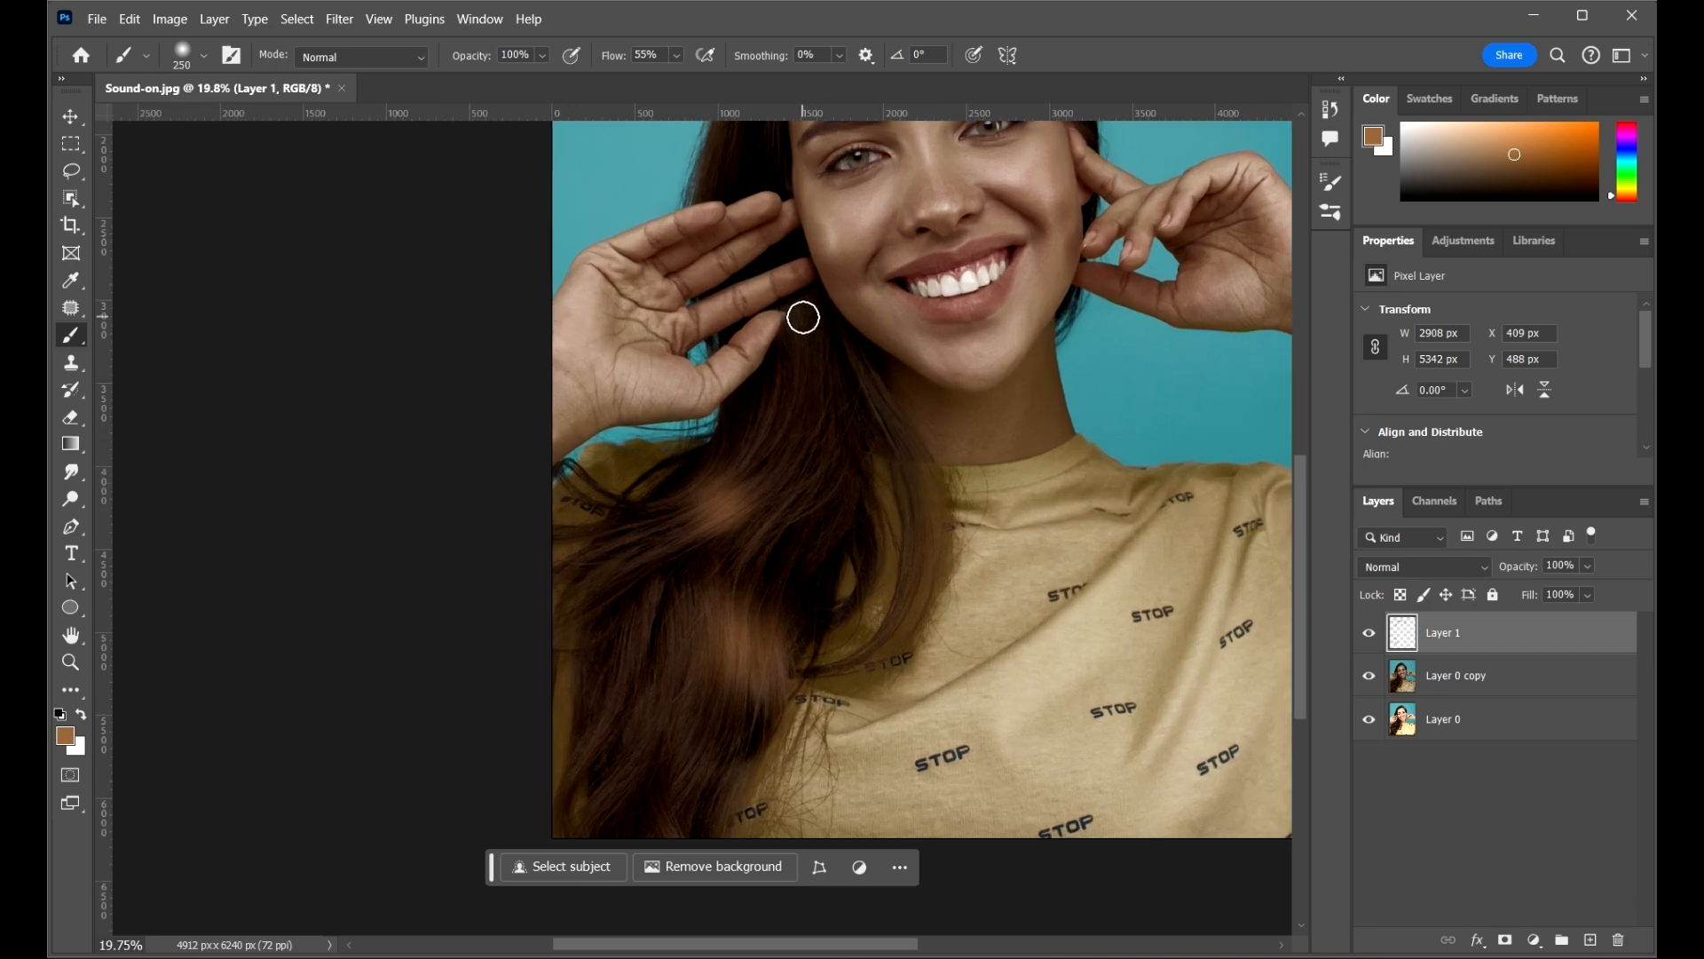
key(])
click(810, 330)
click(805, 355)
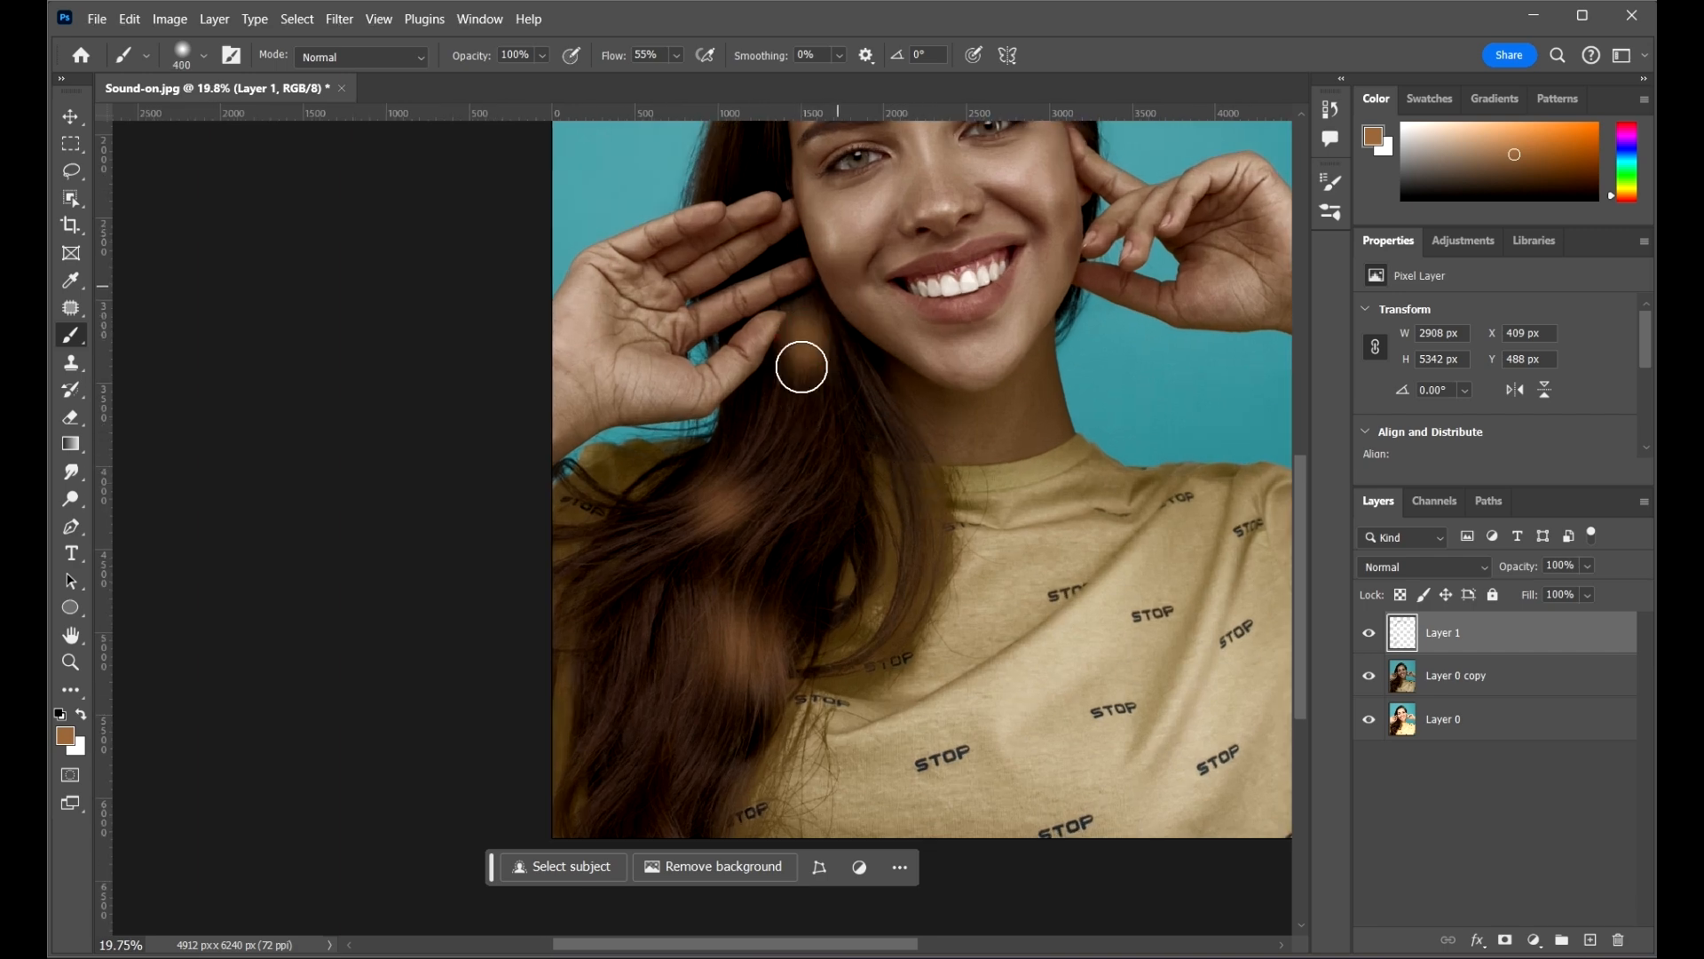
- Paint two orange-brown streaks on the lower lengths of the hair with a 200 px brush, redoing unsatisfactory strokes
scroll(857, 461, down, 1)
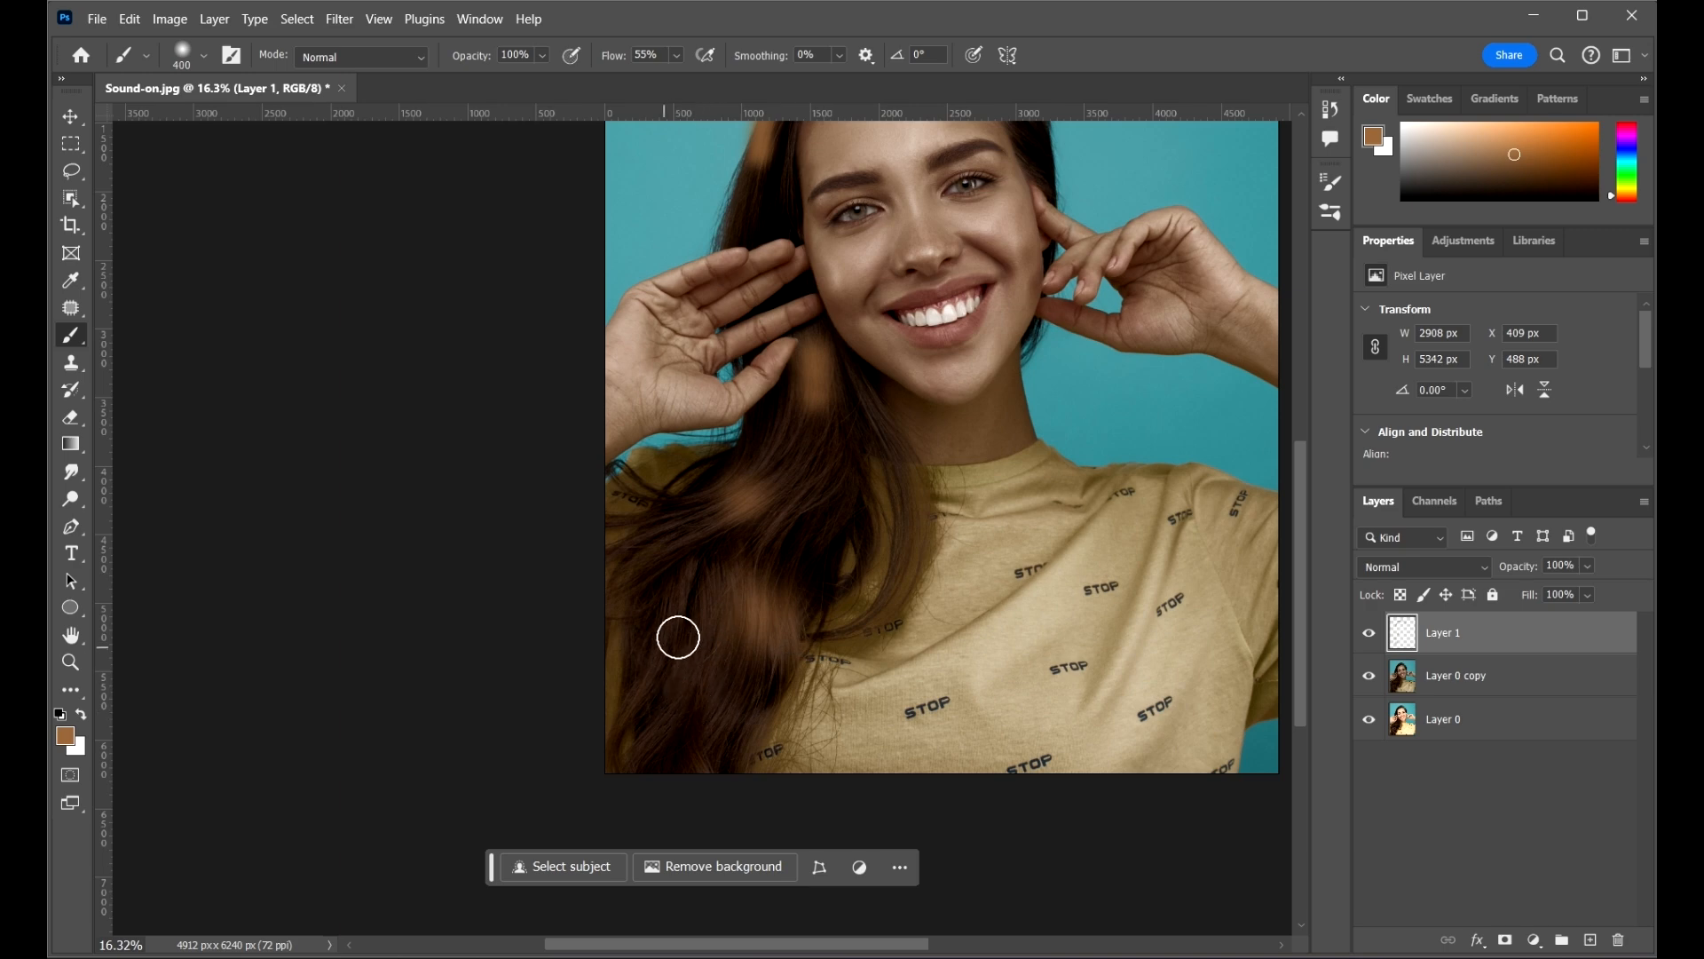
drag(676, 595, 651, 665)
key(ctrl+z)
drag(680, 591, 628, 701)
key(ctrl+z)
scroll(625, 677, up, 4)
mouse_move(740, 521)
mouse_down()
mouse_move(735, 644)
mouse_move(694, 665)
mouse_up()
key(ctrl+z)
scroll(835, 586, down, 3)
scroll(848, 639, up, 2)
drag(847, 644, 822, 701)
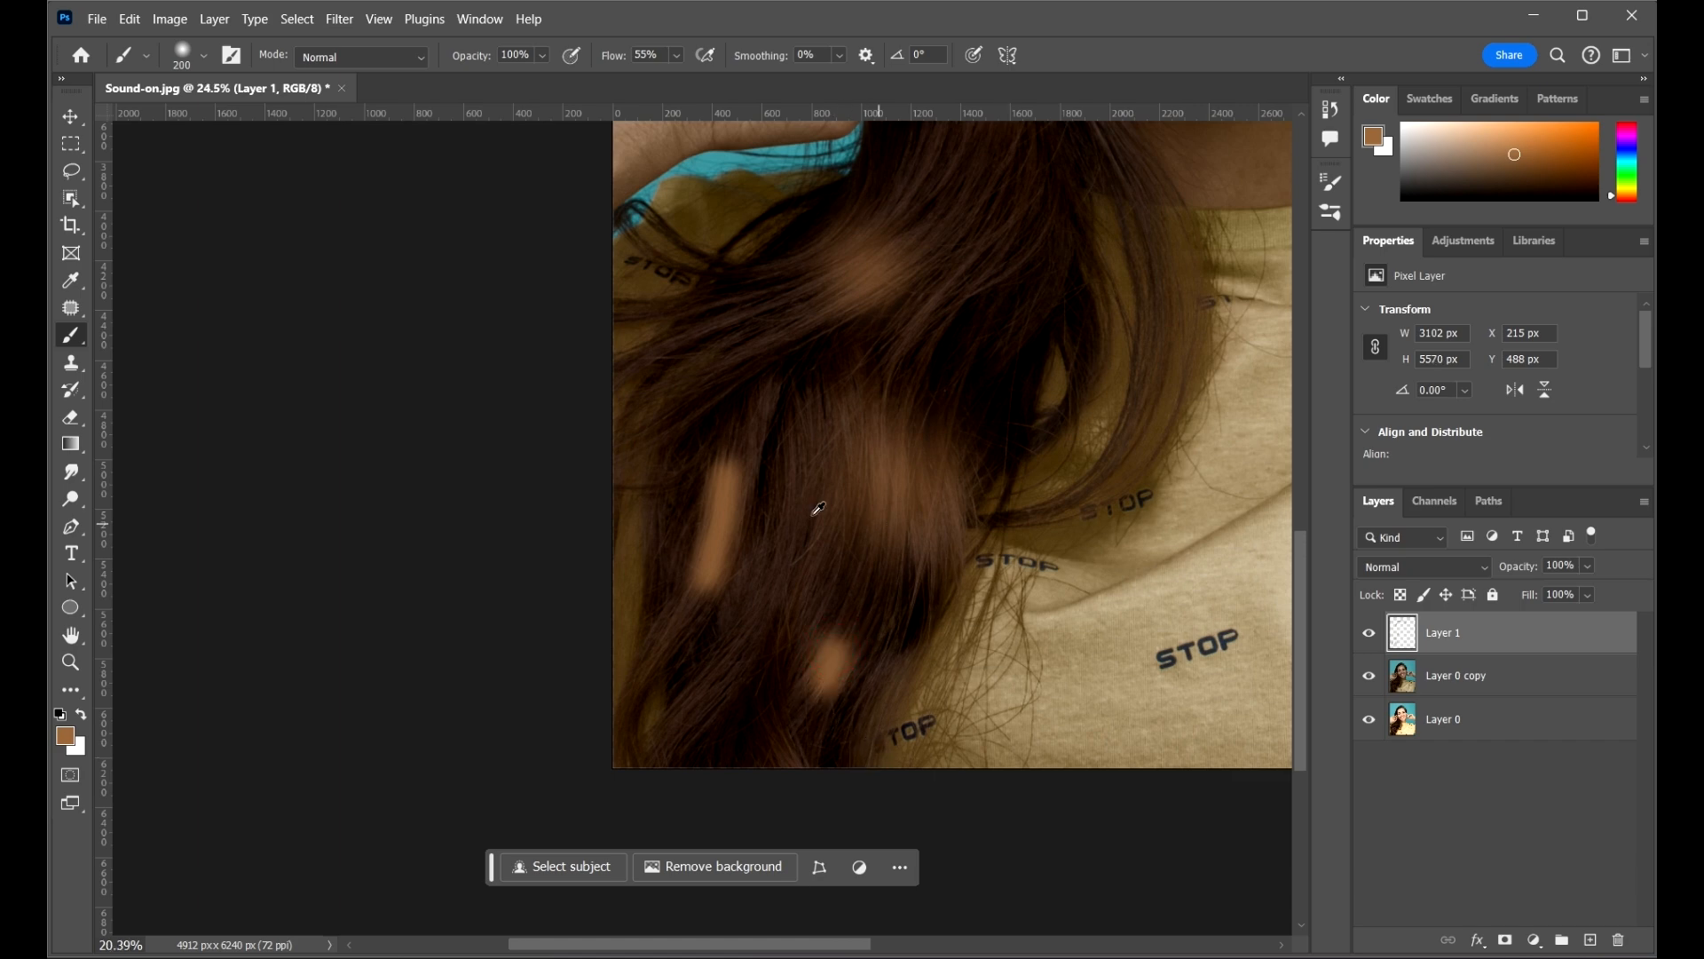
- Extend the orange-brown streak down the hair beside the left of the forehead with the 200 px brush
scroll(814, 510, down, 5)
drag(971, 311, 985, 481)
scroll(836, 400, up, 4)
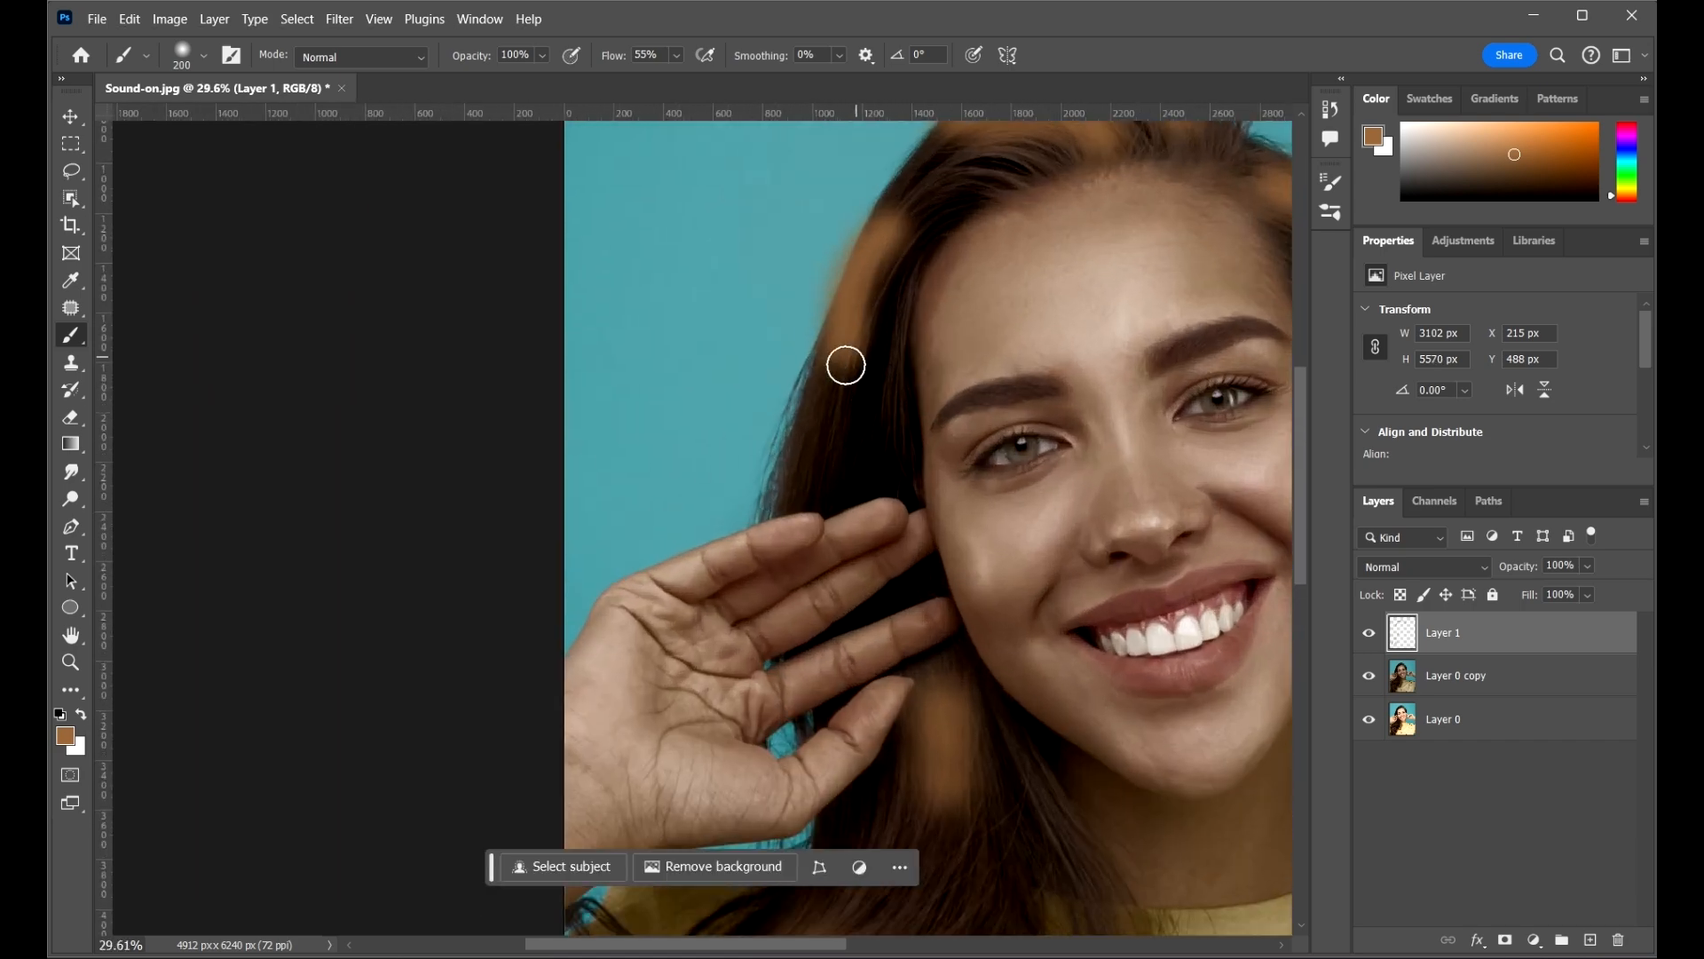
mouse_move(846, 365)
mouse_down()
mouse_move(829, 430)
mouse_move(841, 480)
mouse_up()
scroll(694, 388, down, 4)
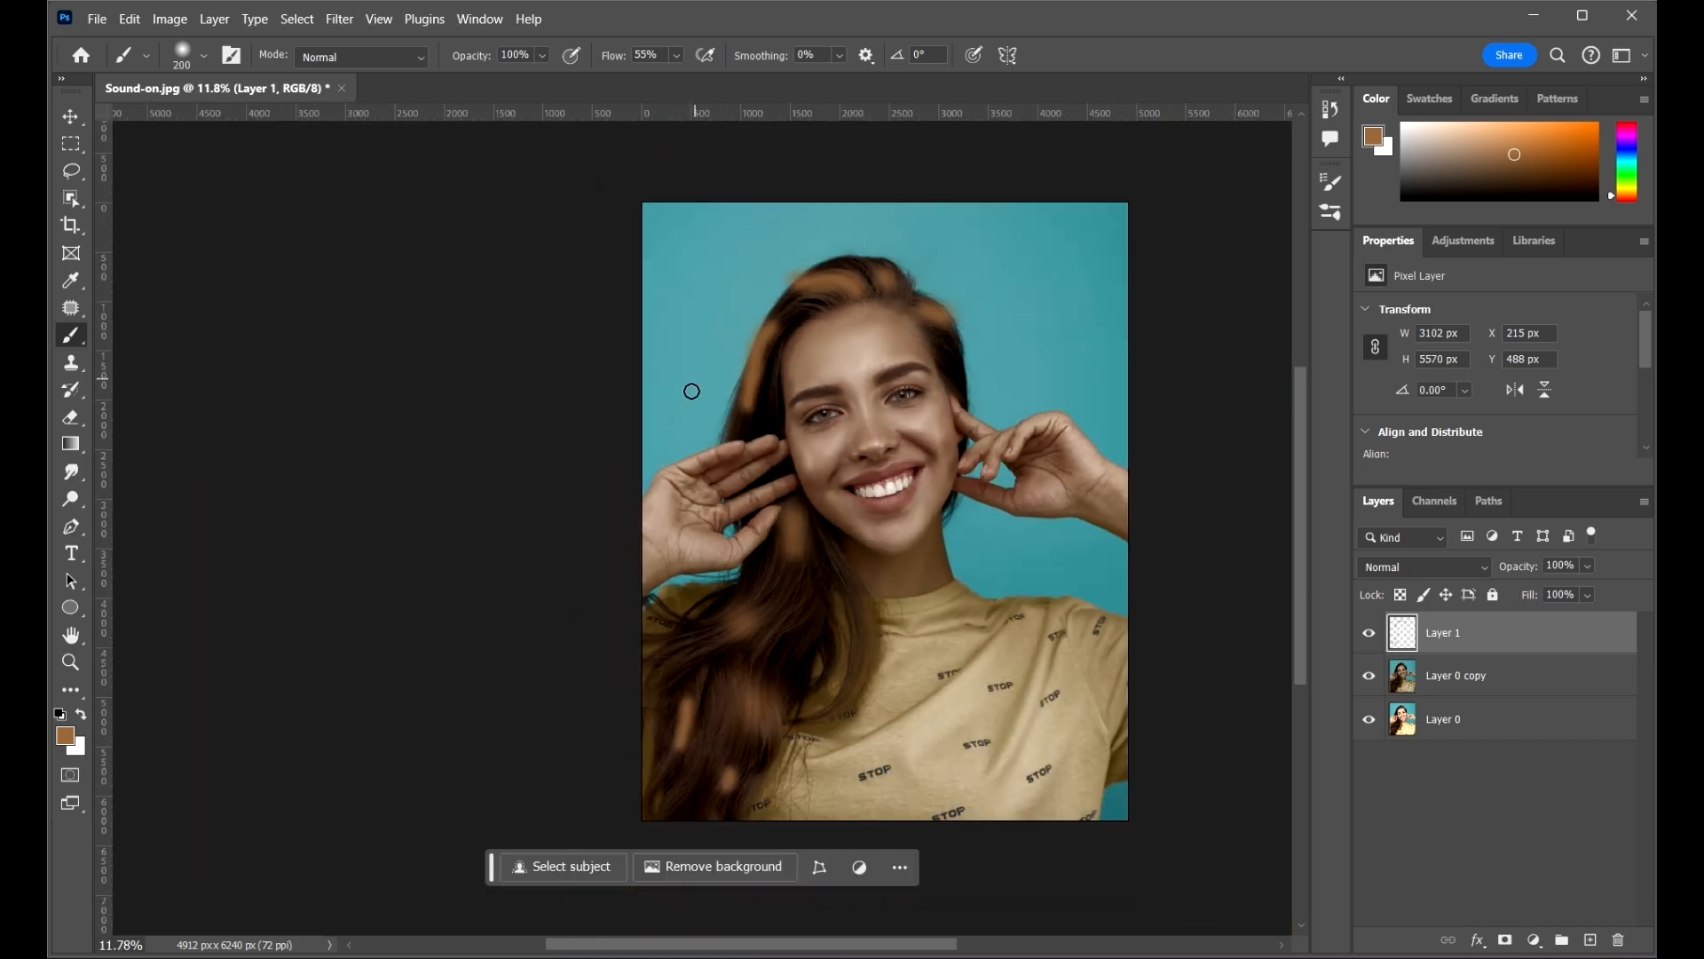
- Set the blend mode of the painted highlights layer, Layer 1, to Screen
key(v)
scroll(961, 558, up, 3)
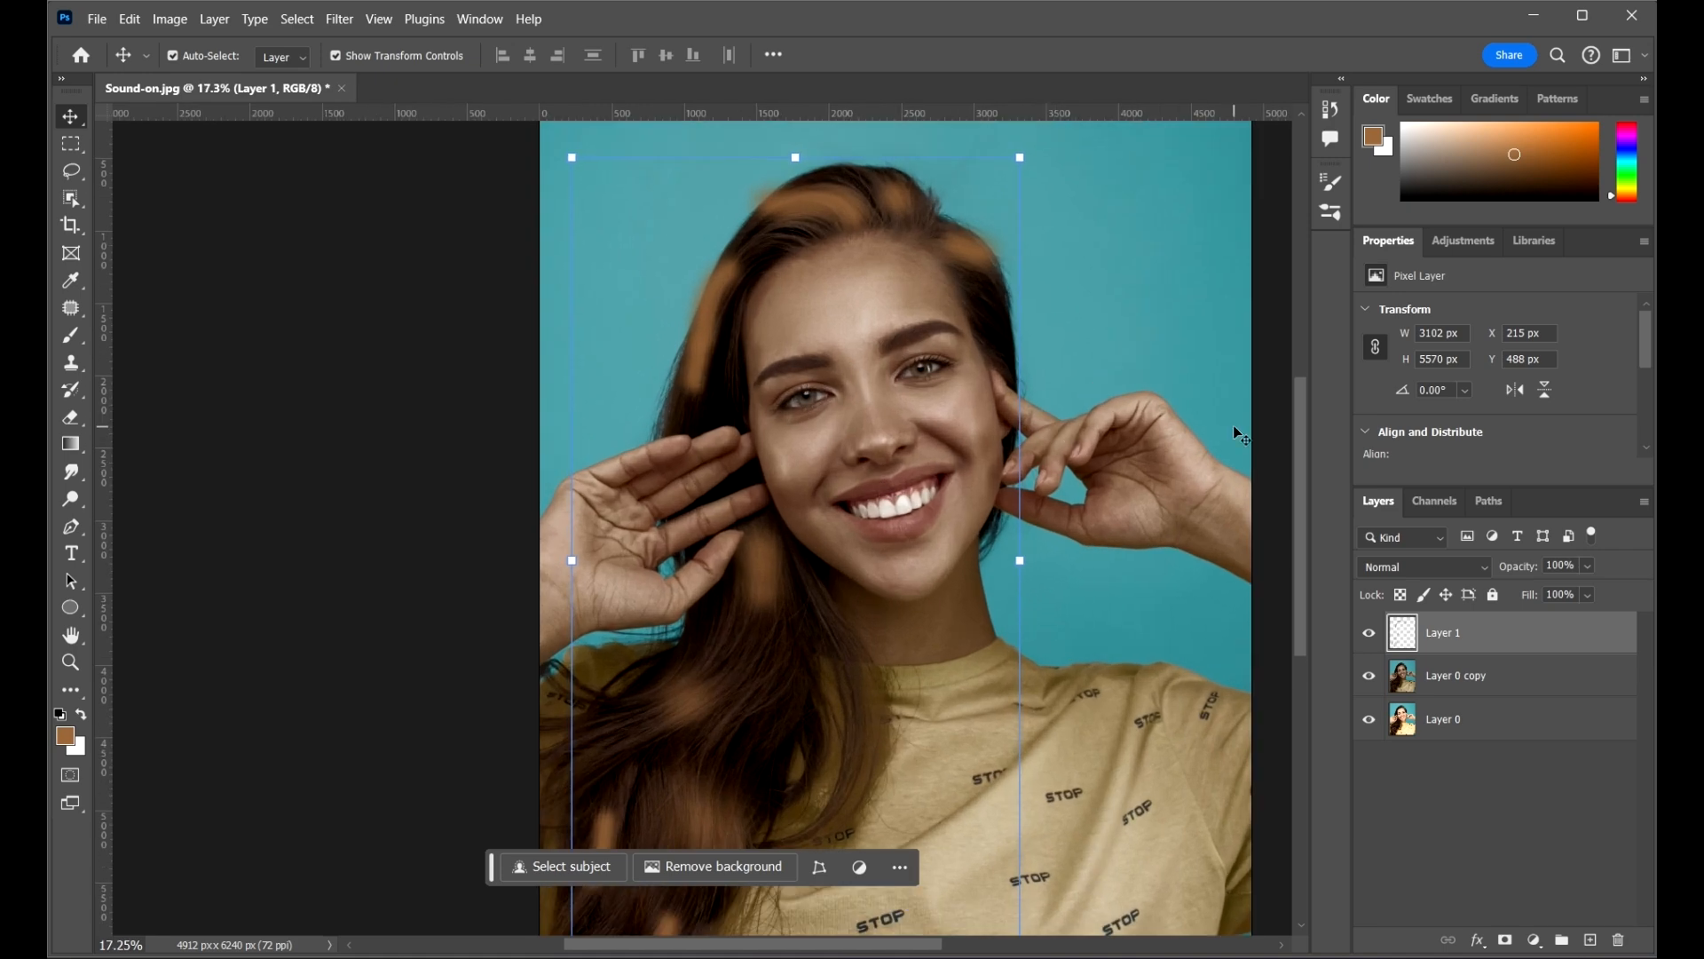
click(1414, 566)
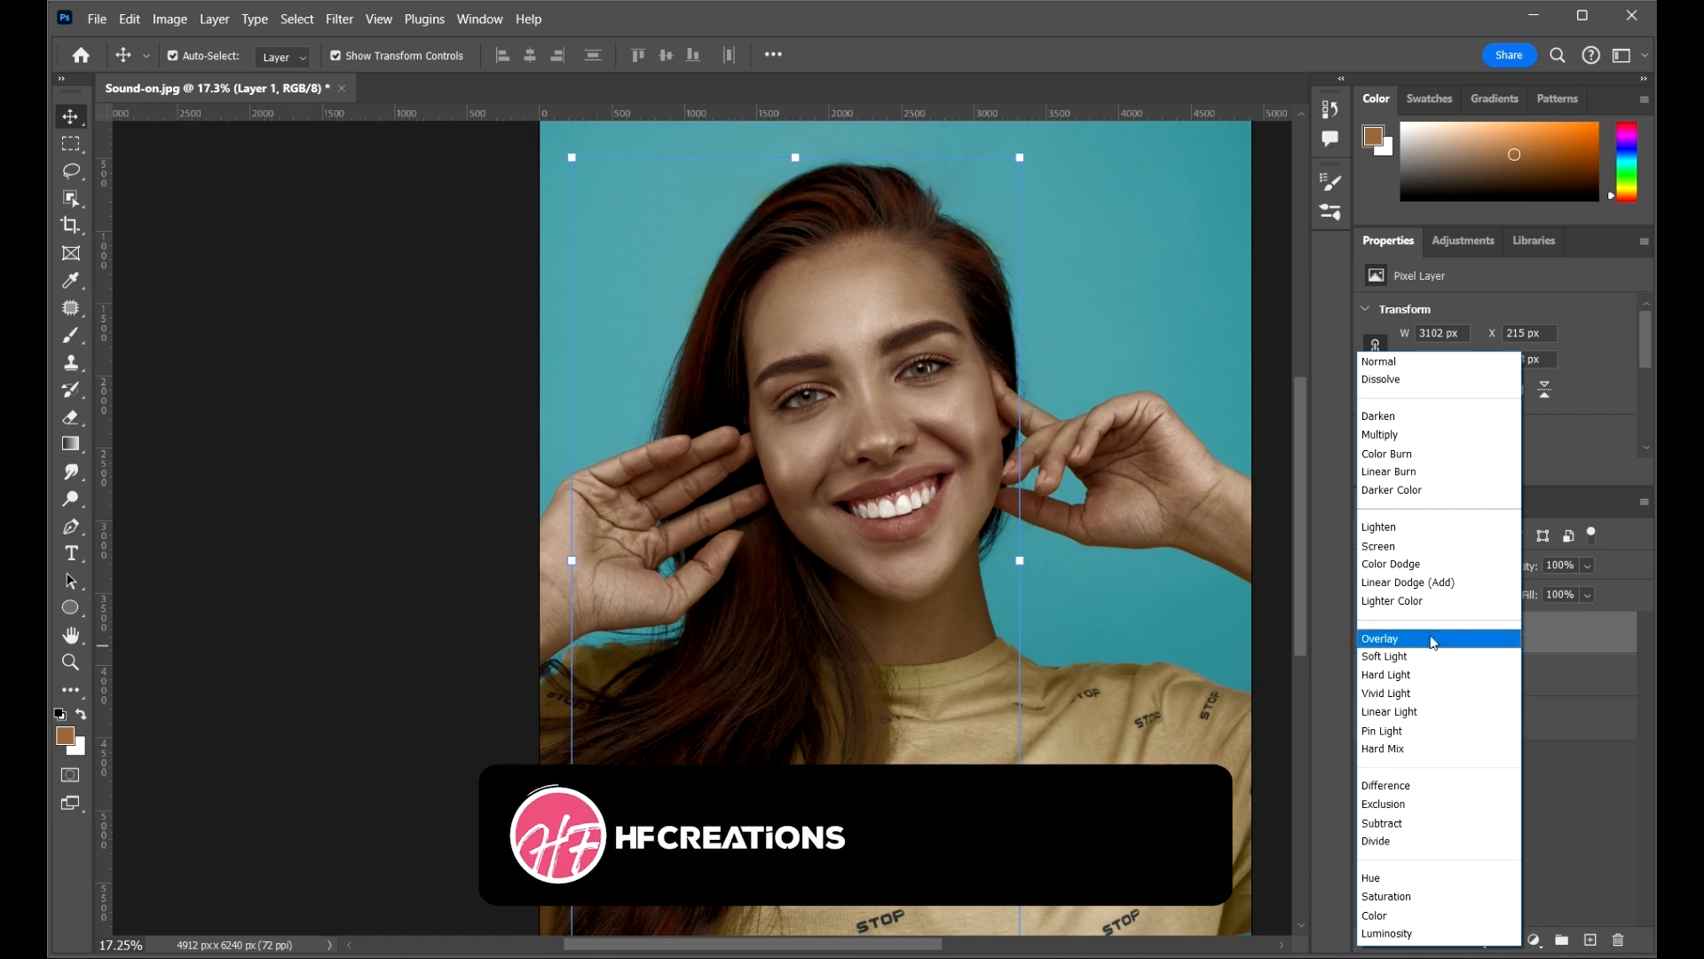
click(1420, 546)
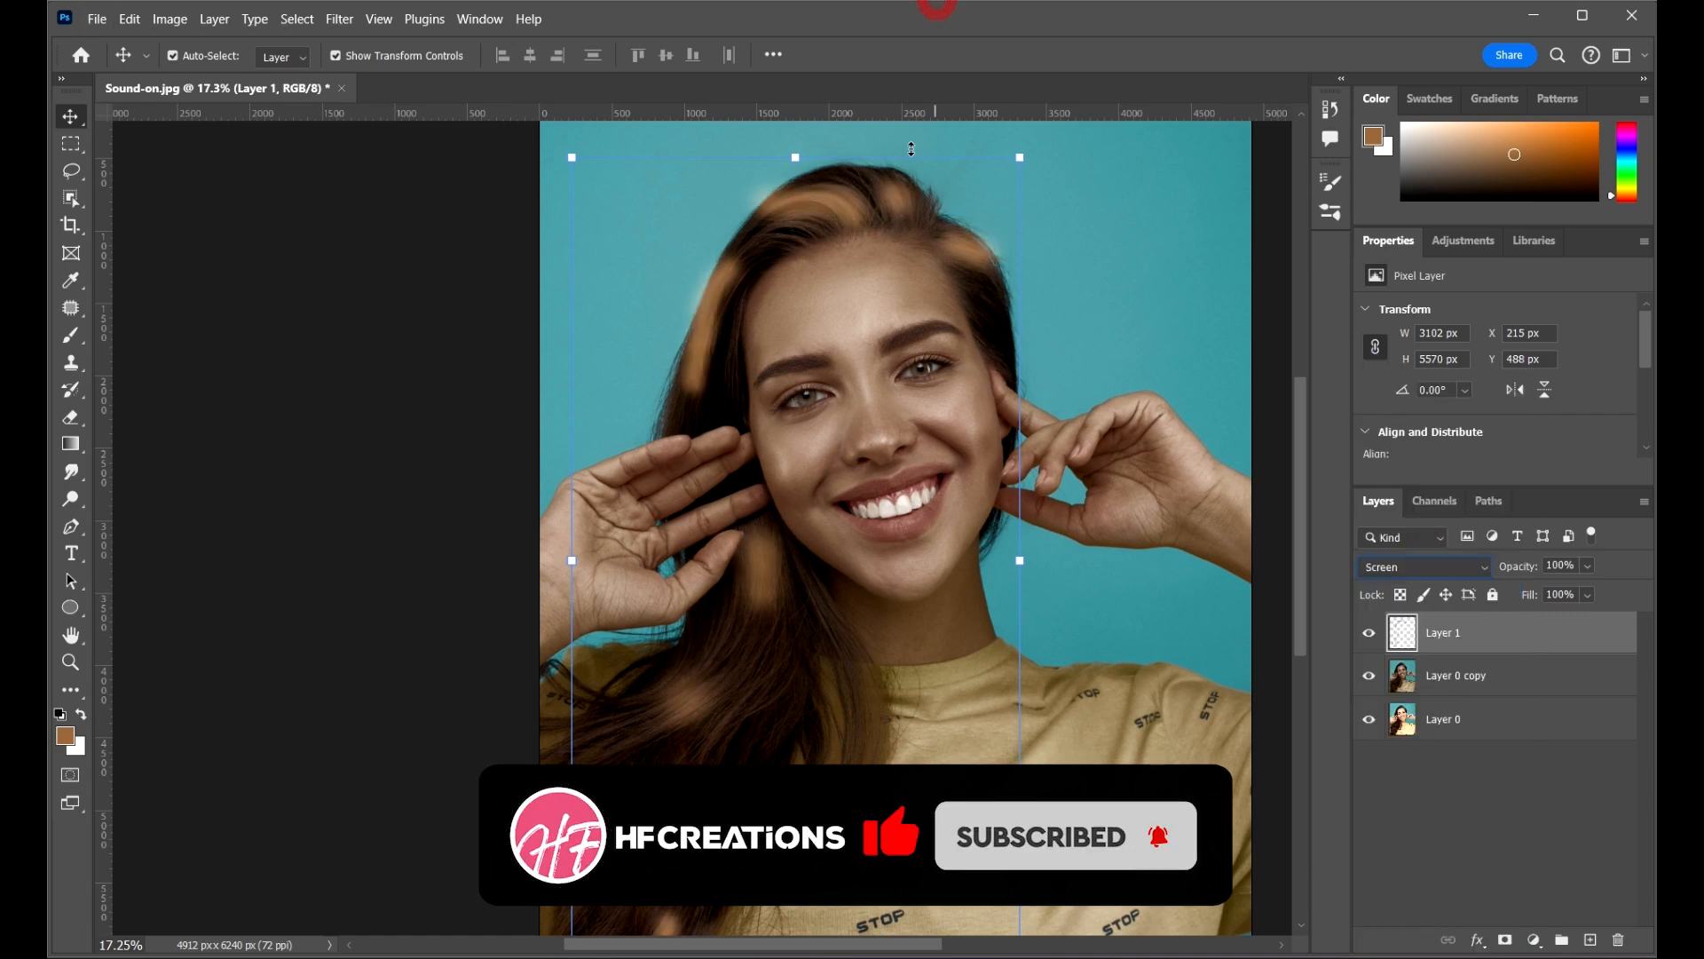
click(1119, 332)
scroll(802, 263, up, 3)
scroll(801, 263, up, 3)
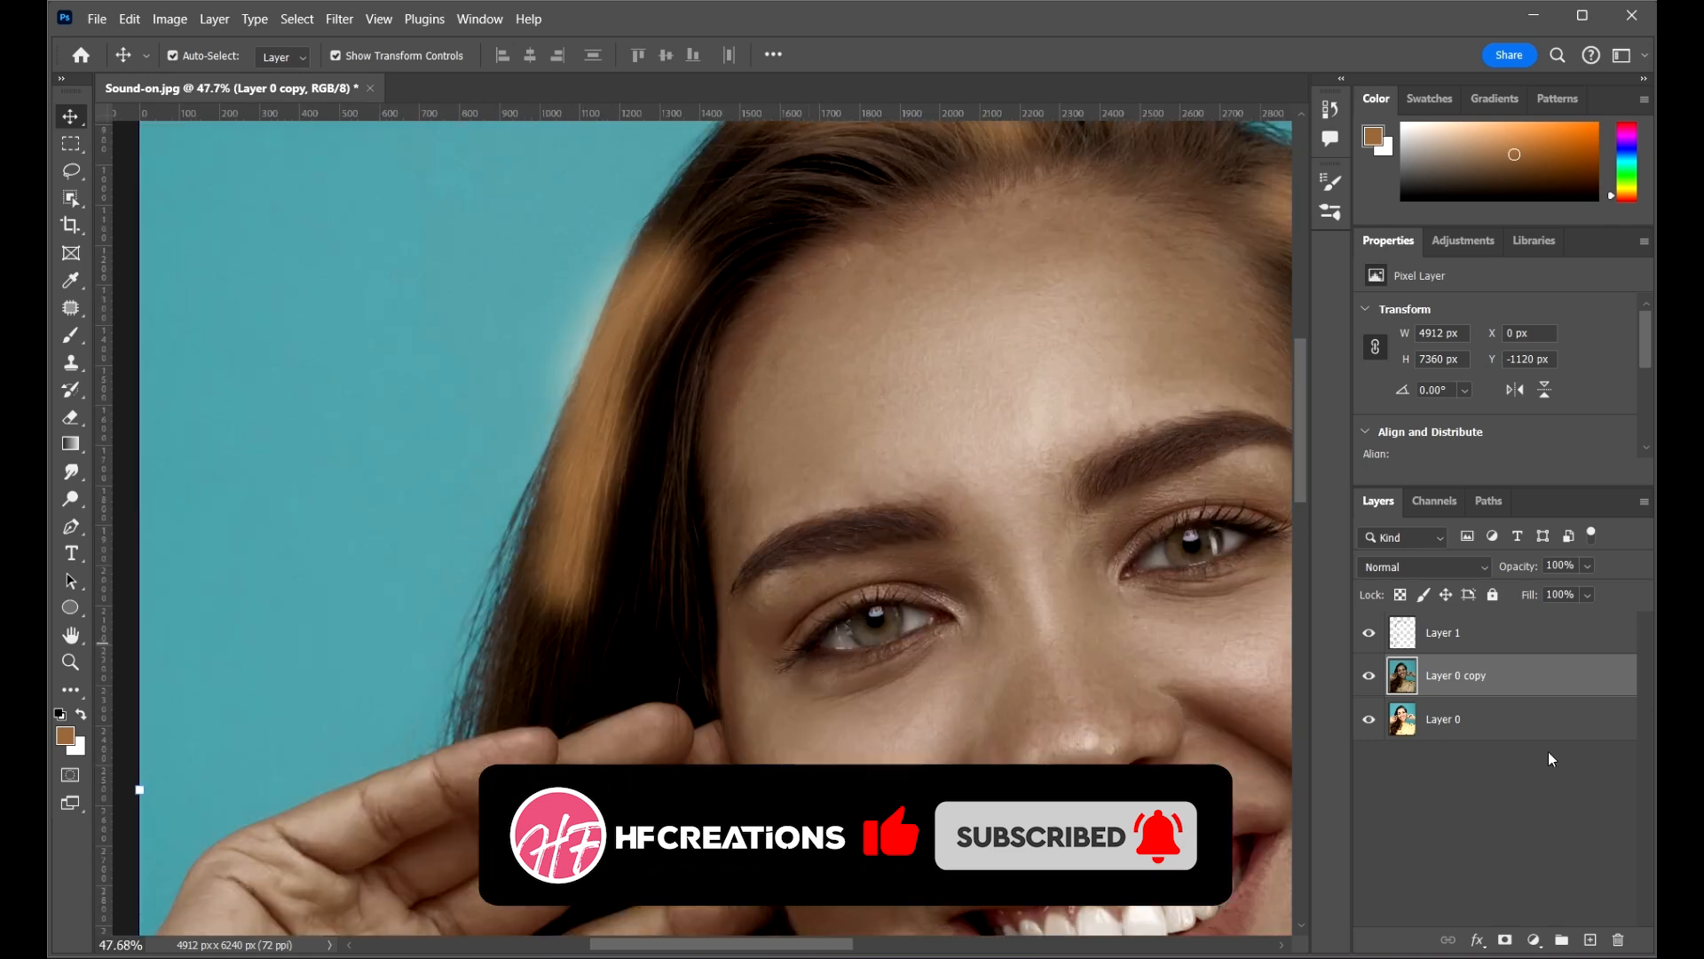
- Open the blending options of Layer 1 and arrange the dialog and view so the hair stays visible
click(1526, 634)
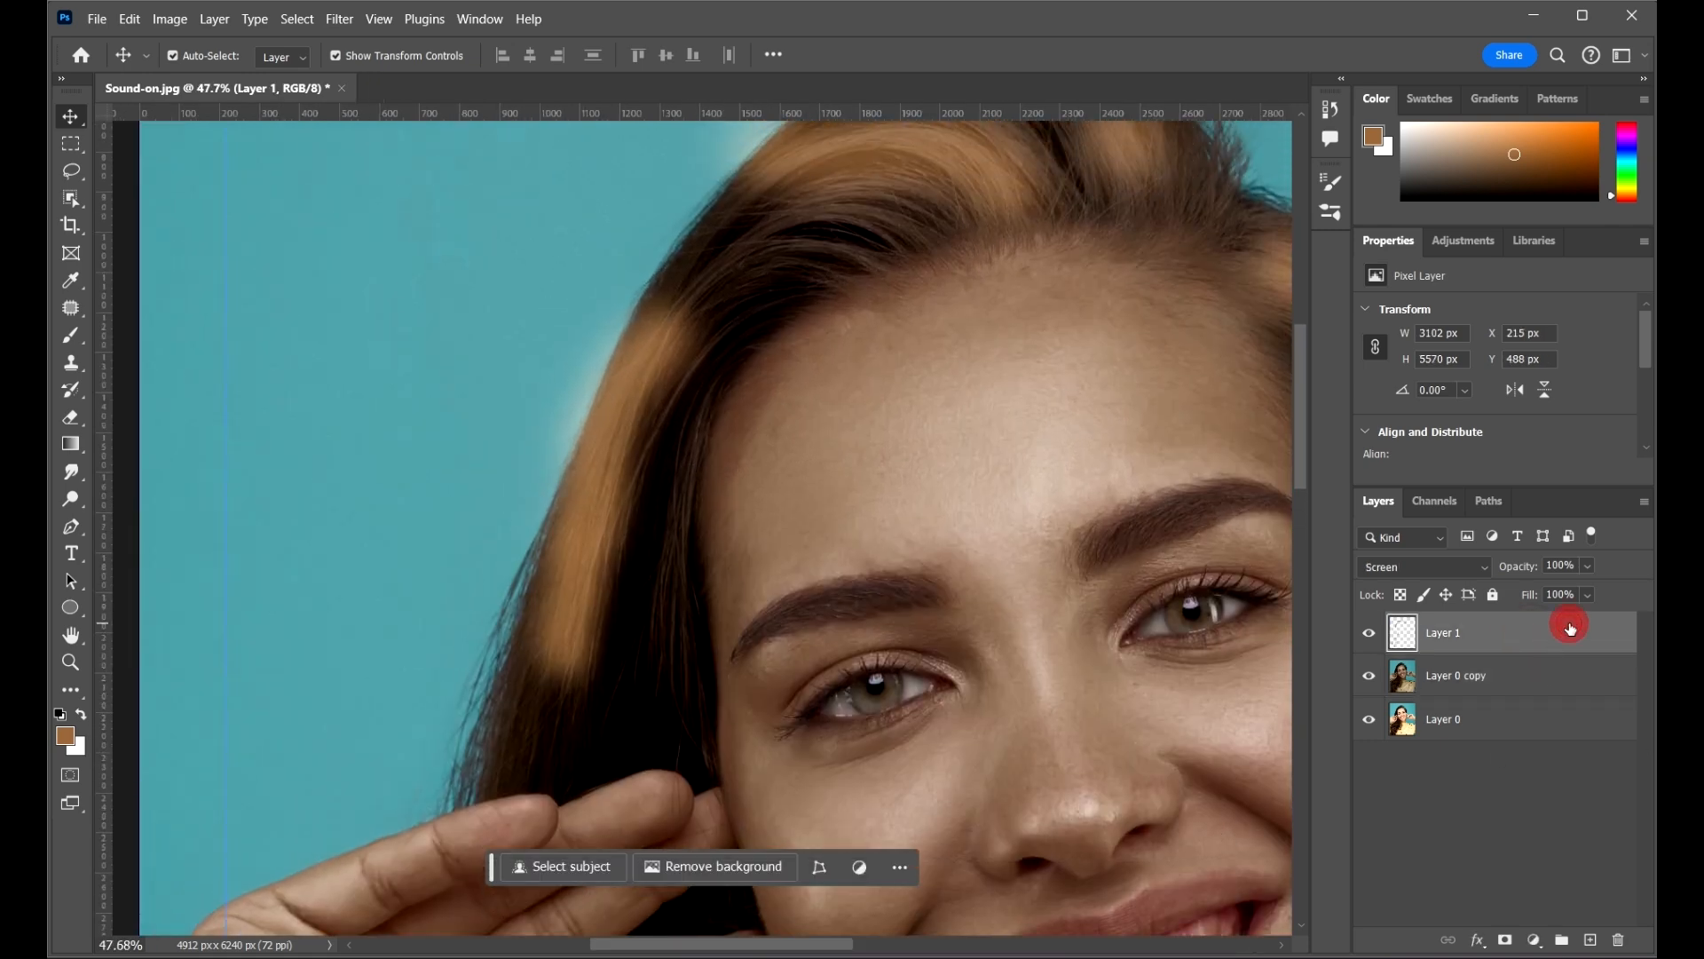
double_click(1569, 634)
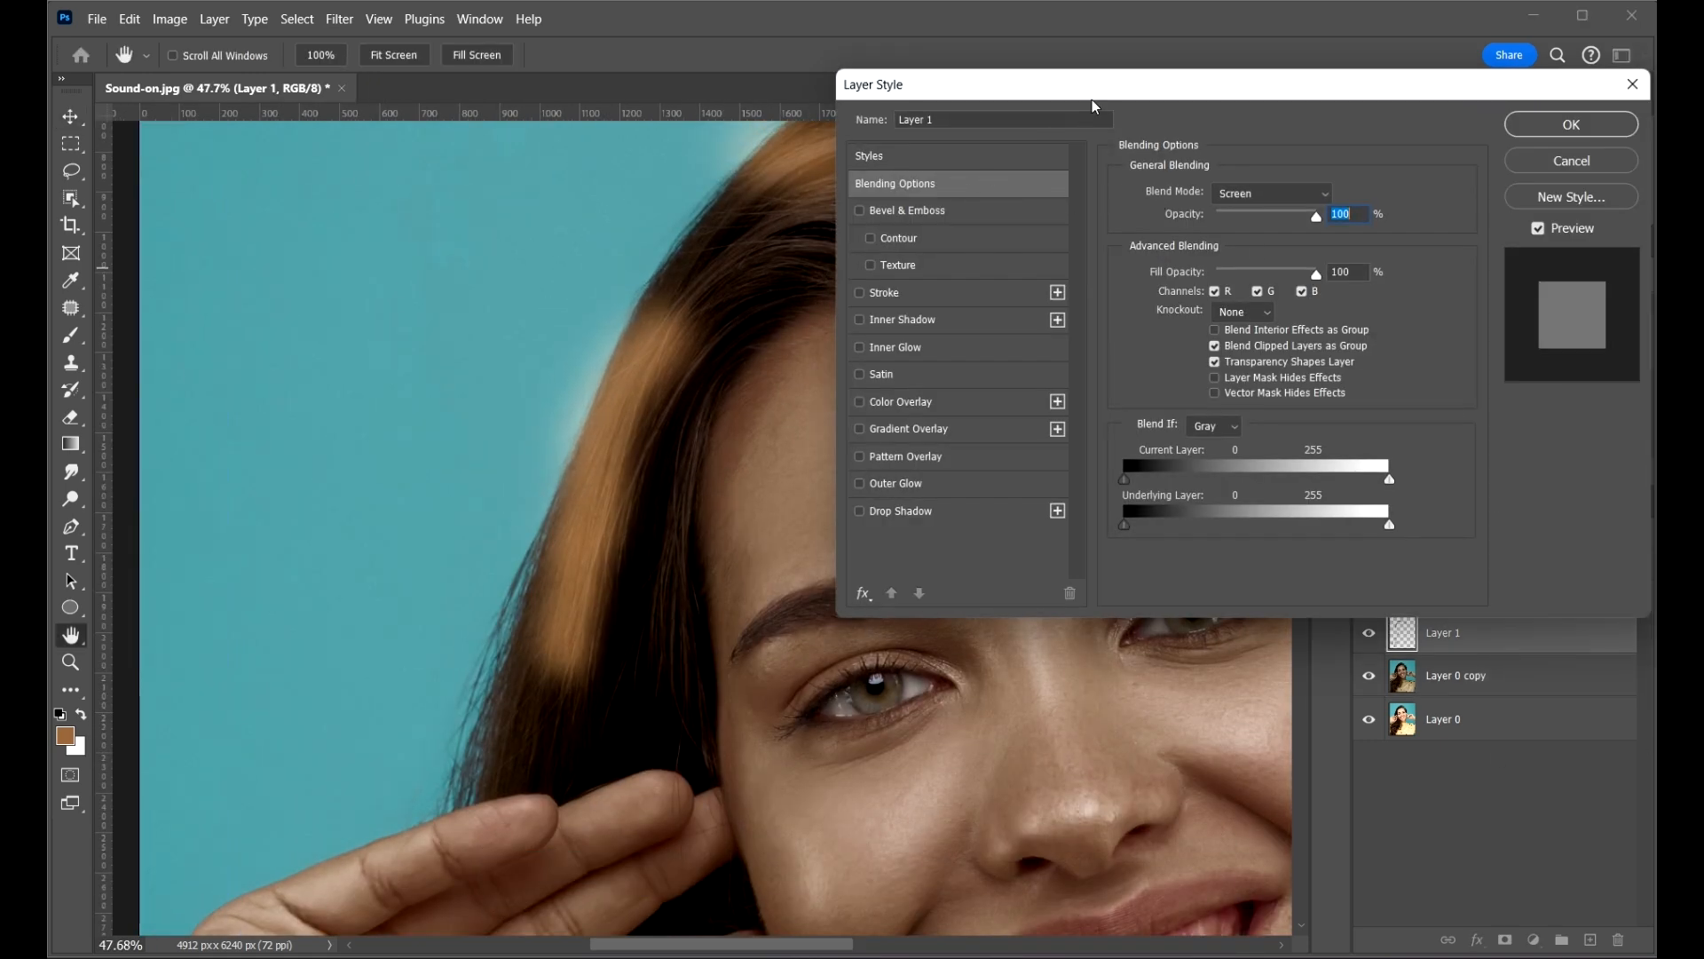
drag(1094, 106, 1208, 141)
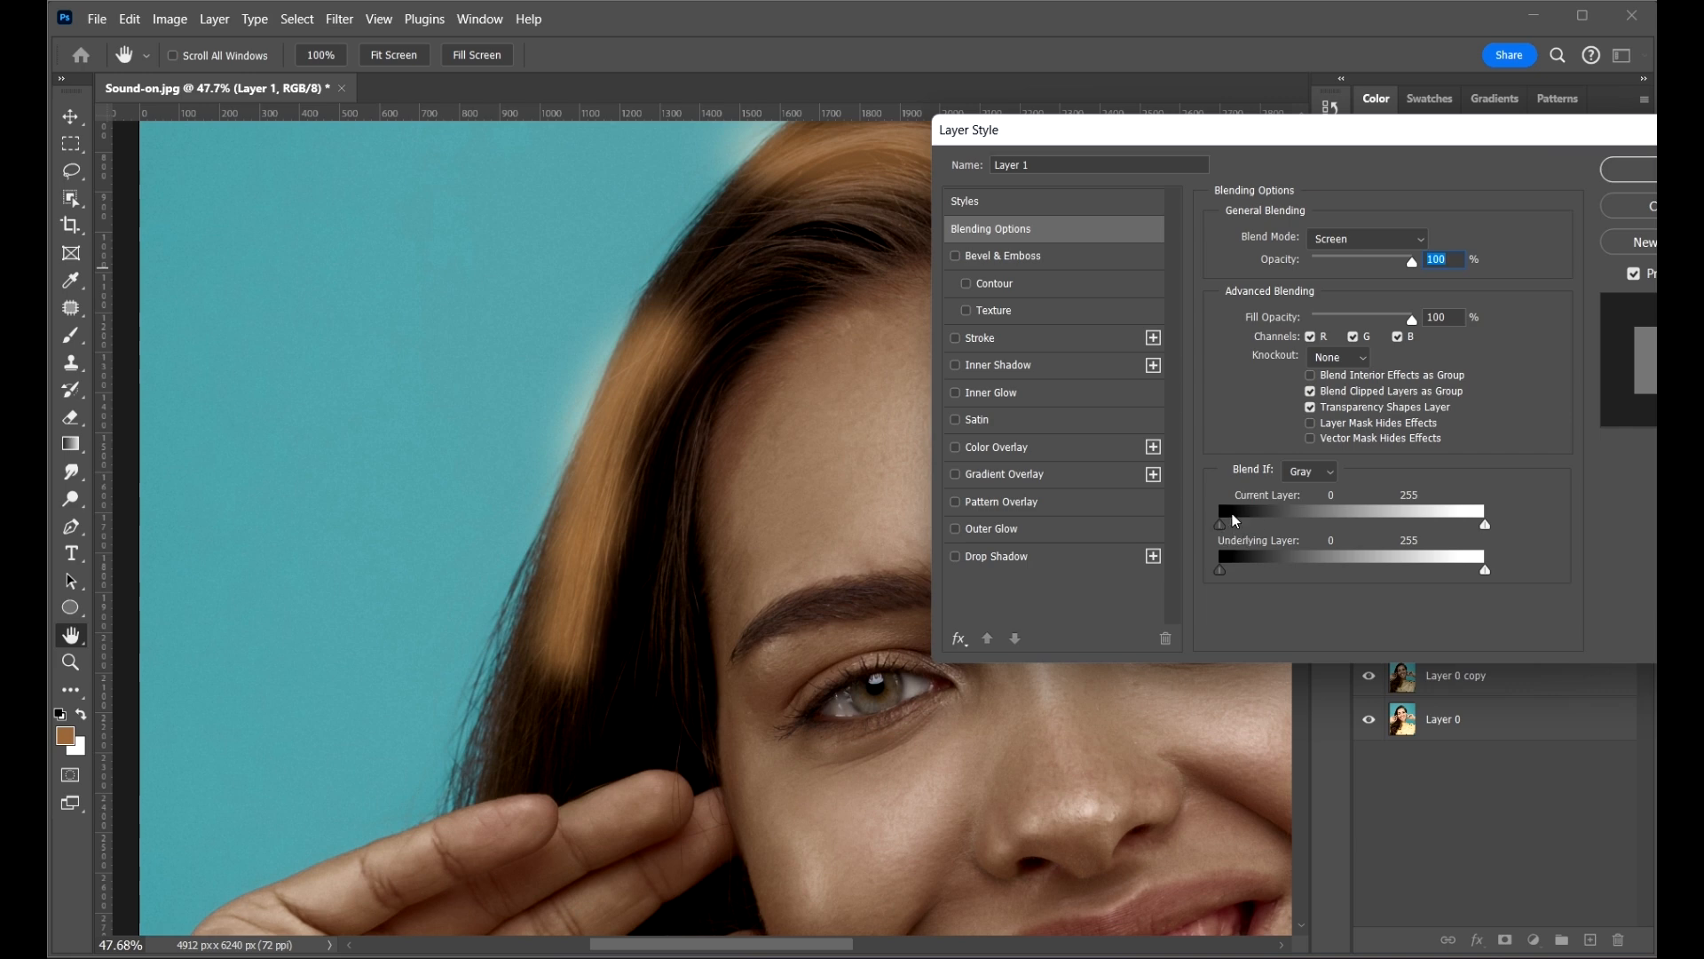
drag(1121, 146, 1137, 139)
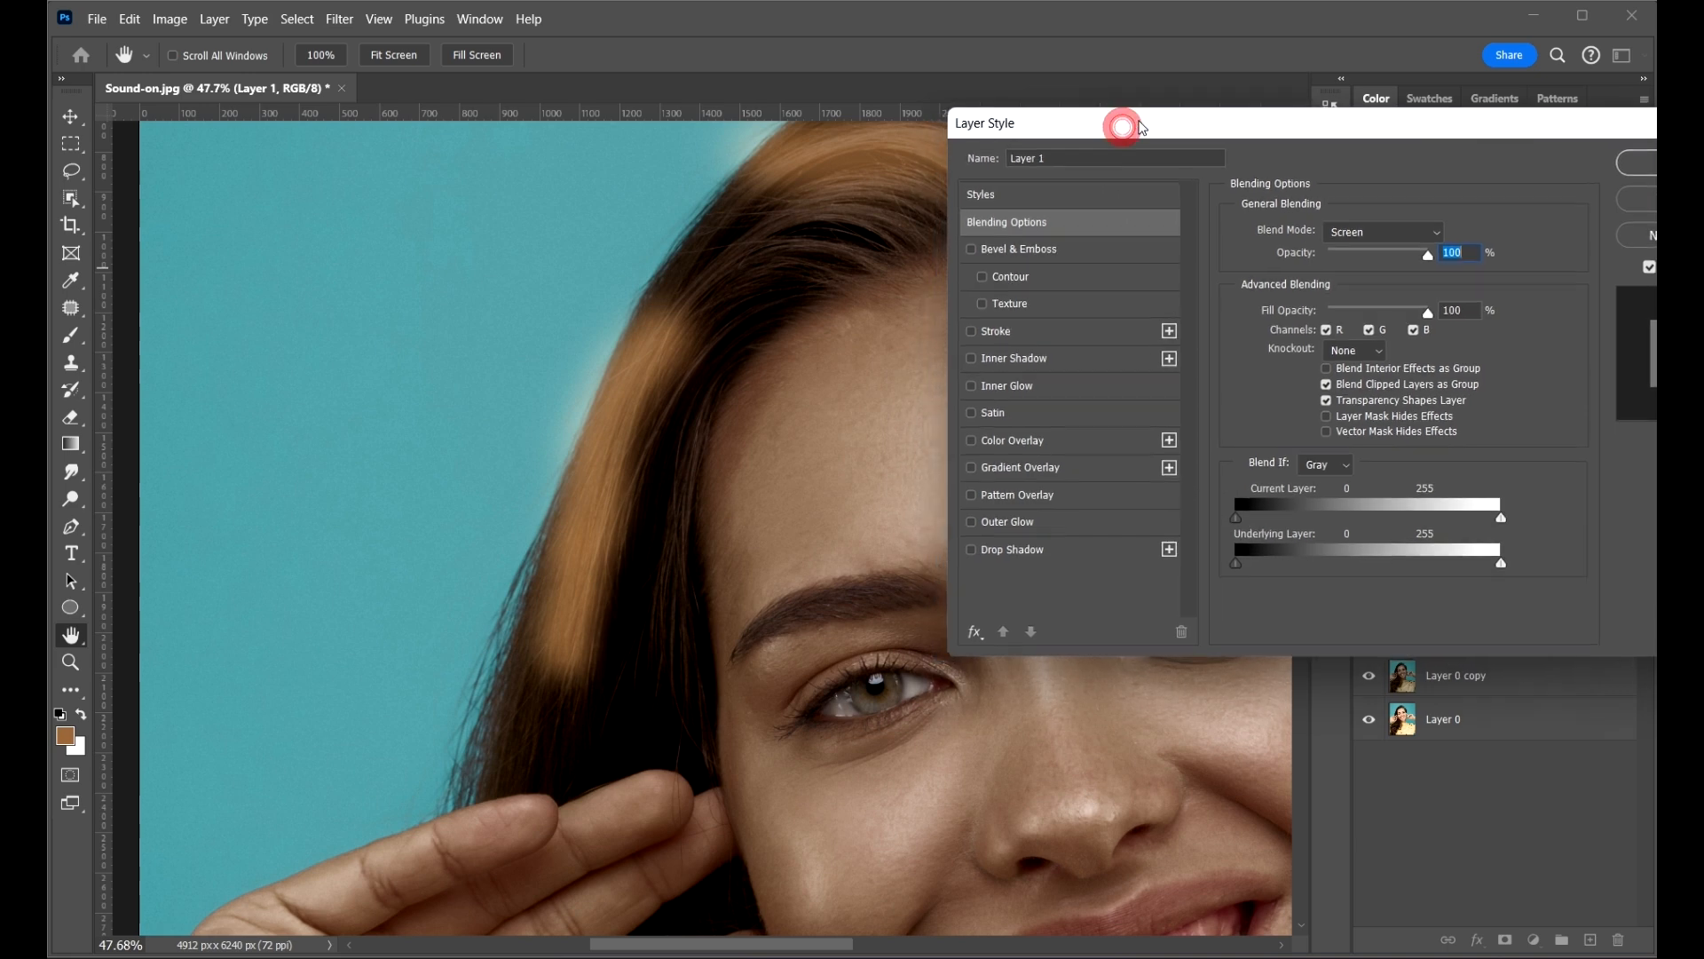
drag(1237, 518, 1211, 540)
alt+click(529, 464)
drag(824, 533, 550, 474)
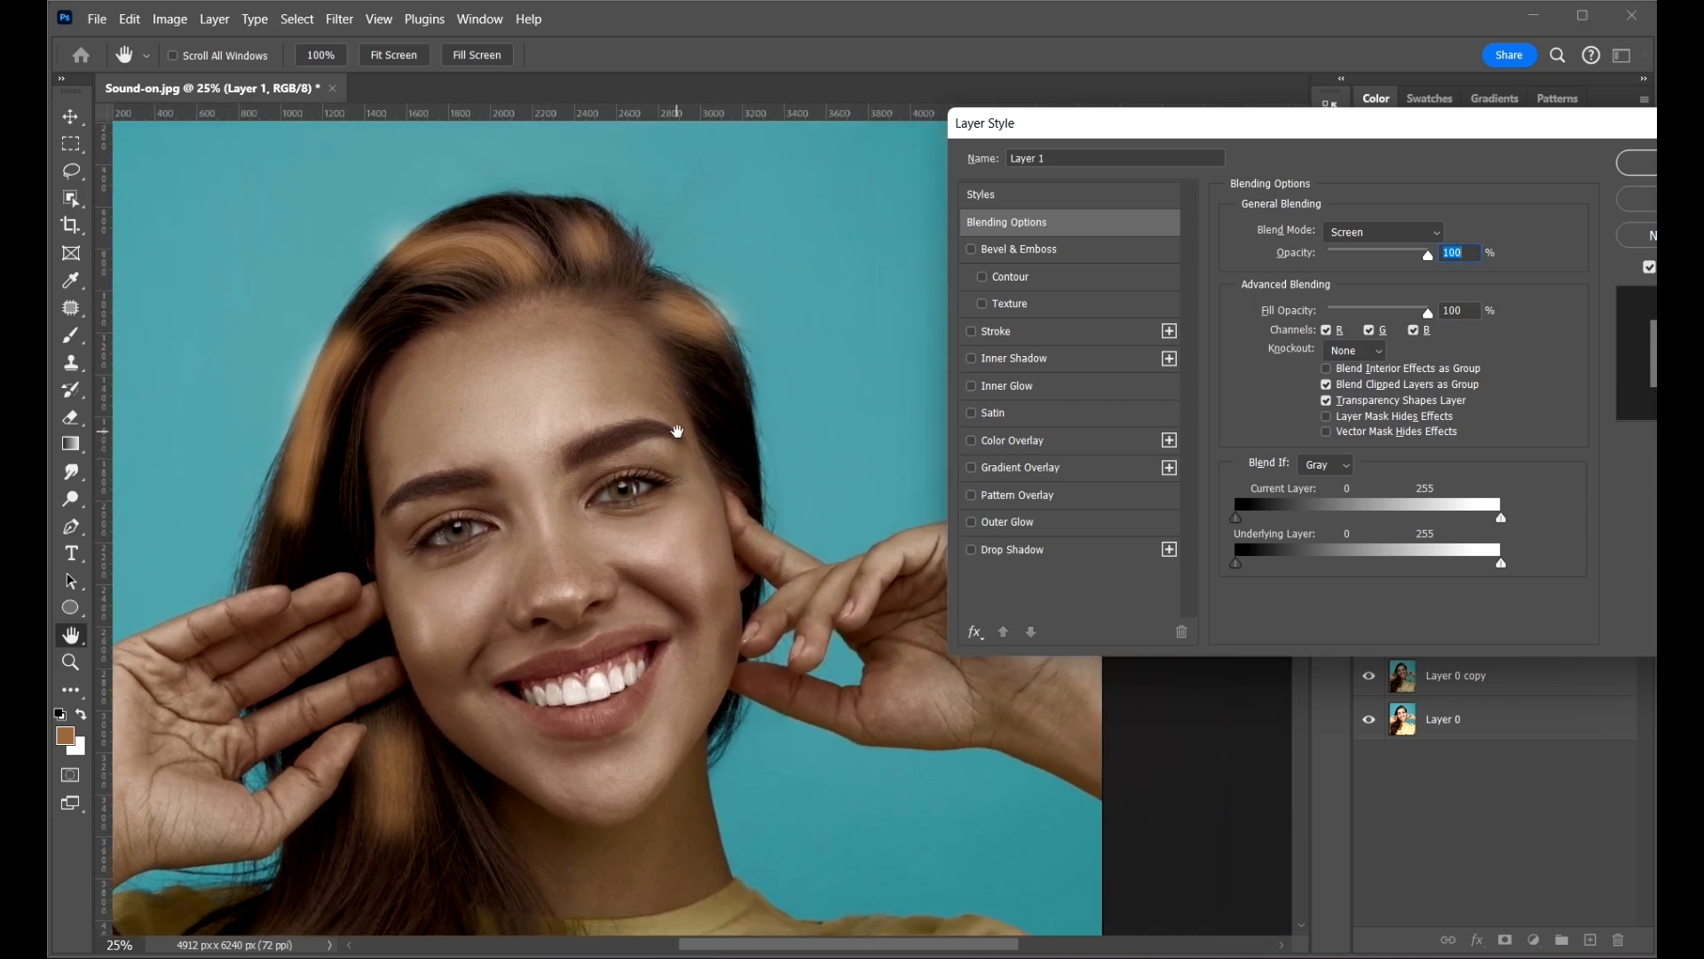
drag(677, 432, 688, 464)
drag(1349, 129, 1292, 138)
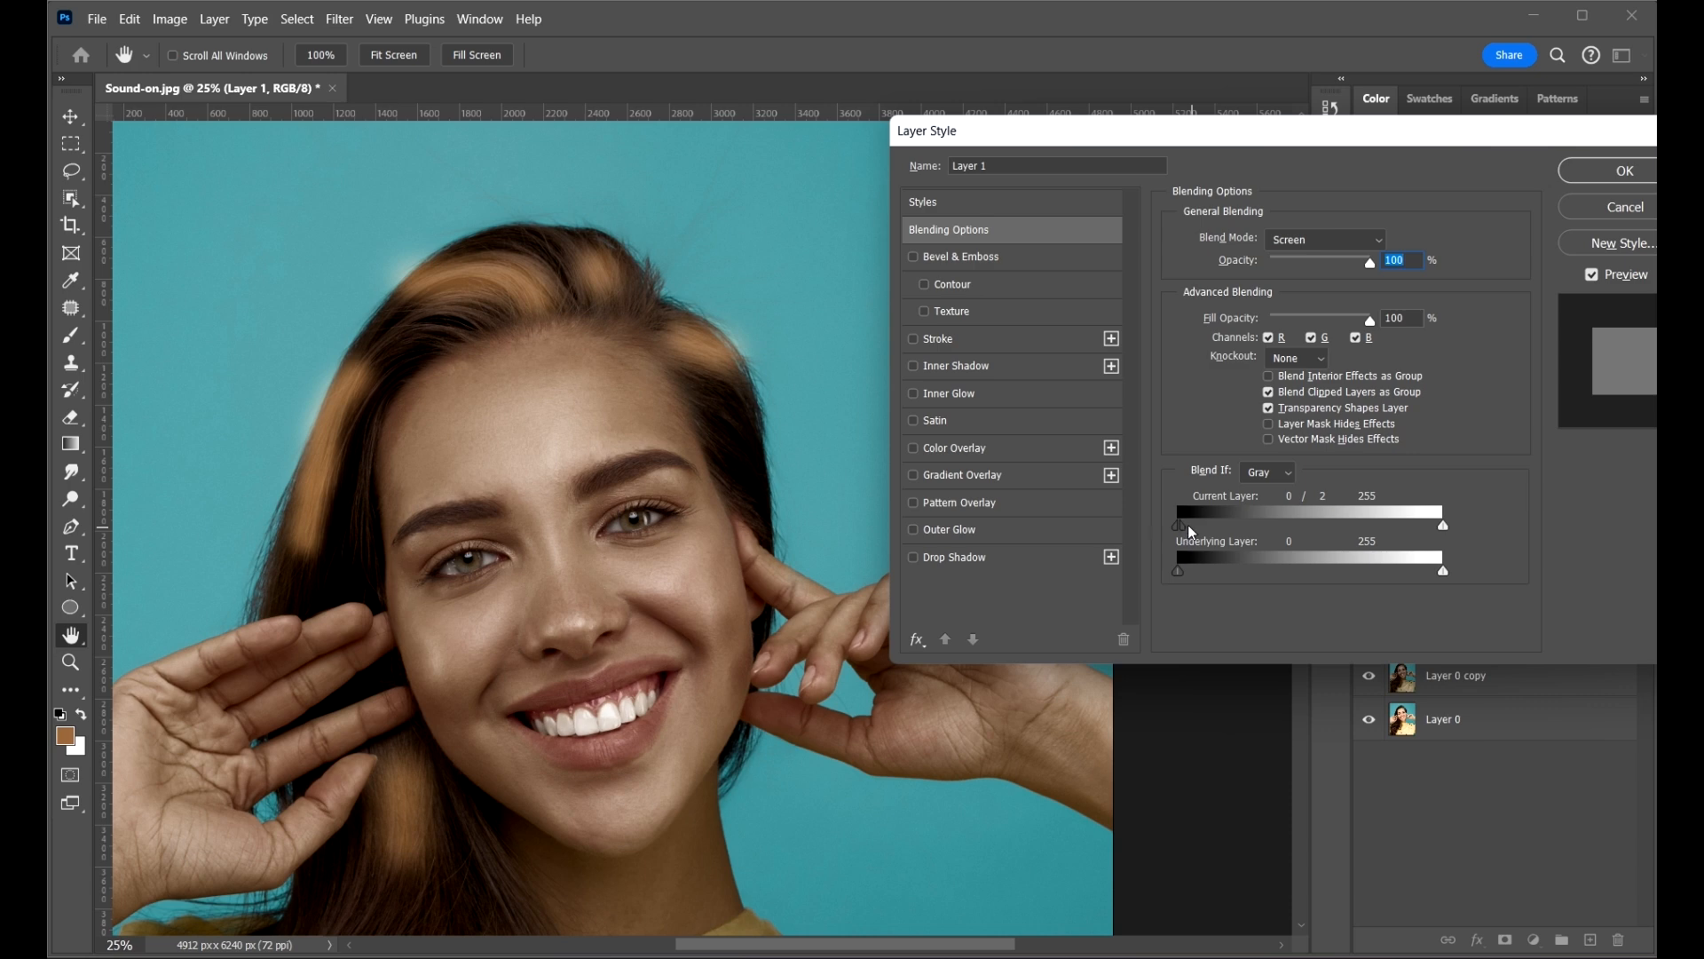
- Split the Current Layer Blend If sliders of Layer 1 to 0 / 70 for shadows and 155 / 255 for highlights
drag(1196, 534, 1251, 543)
alt+click(1450, 525)
drag(1445, 530, 1273, 532)
scroll(501, 316, up, 5)
scroll(575, 350, down, 6)
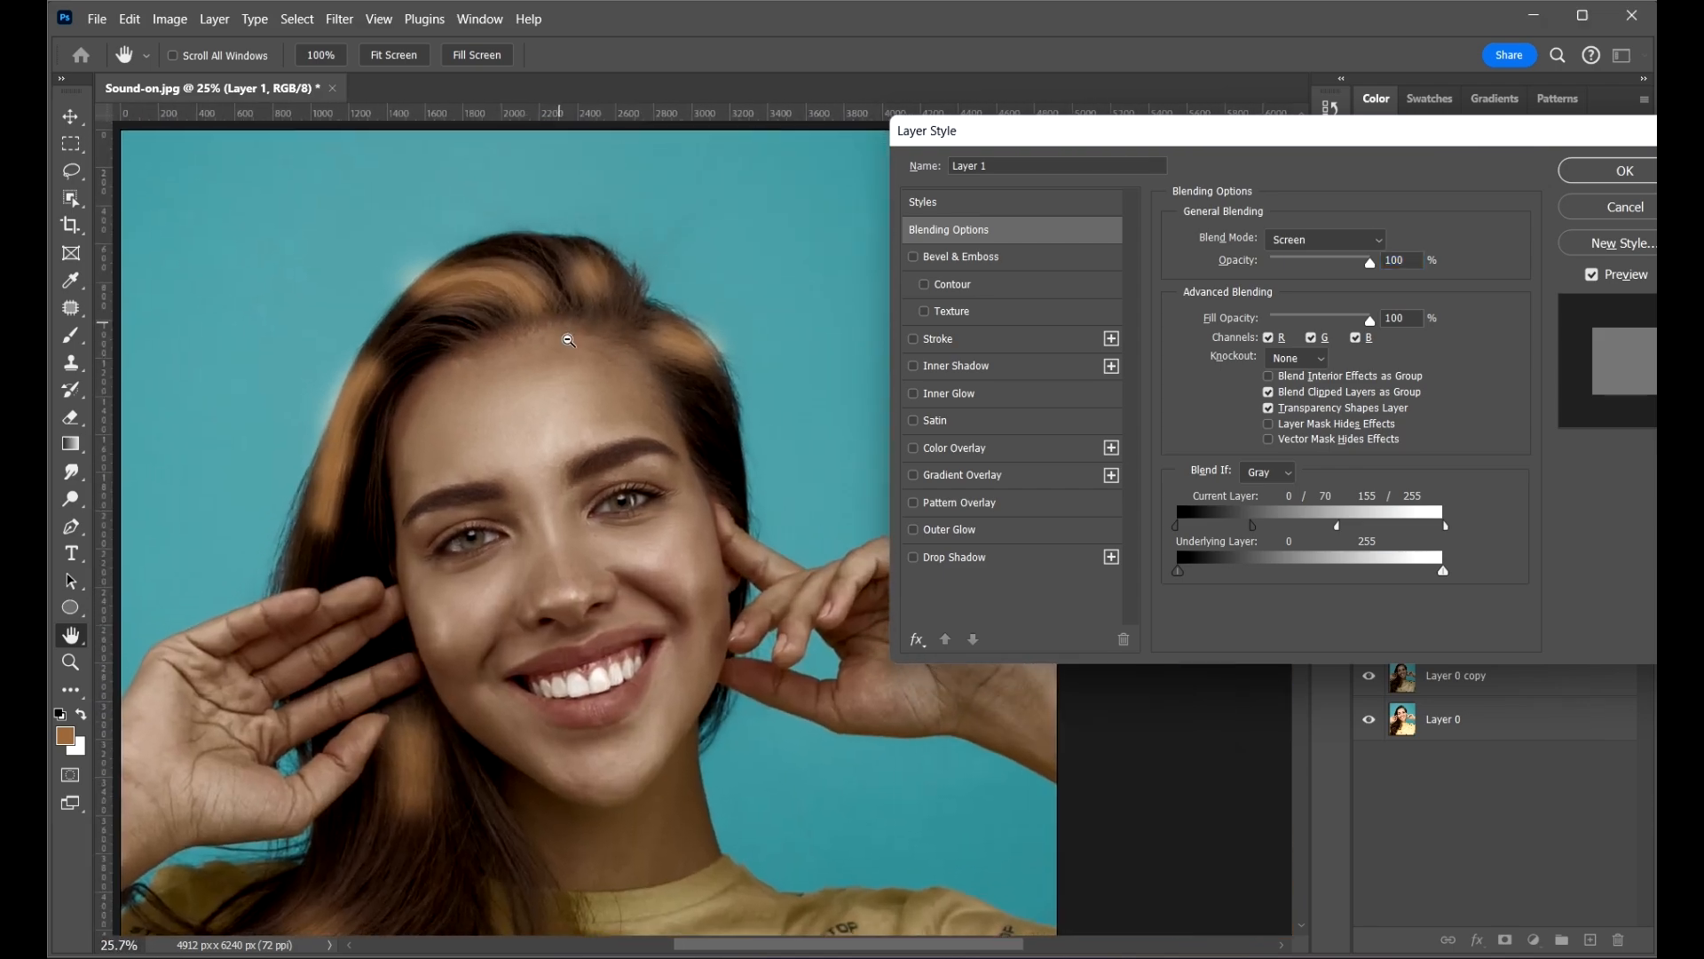
- Split the Underlying Layer shadow slider to 0 / 58 so dark hair strands show through the highlights
scroll(566, 346, up, 4)
scroll(586, 364, left, 3)
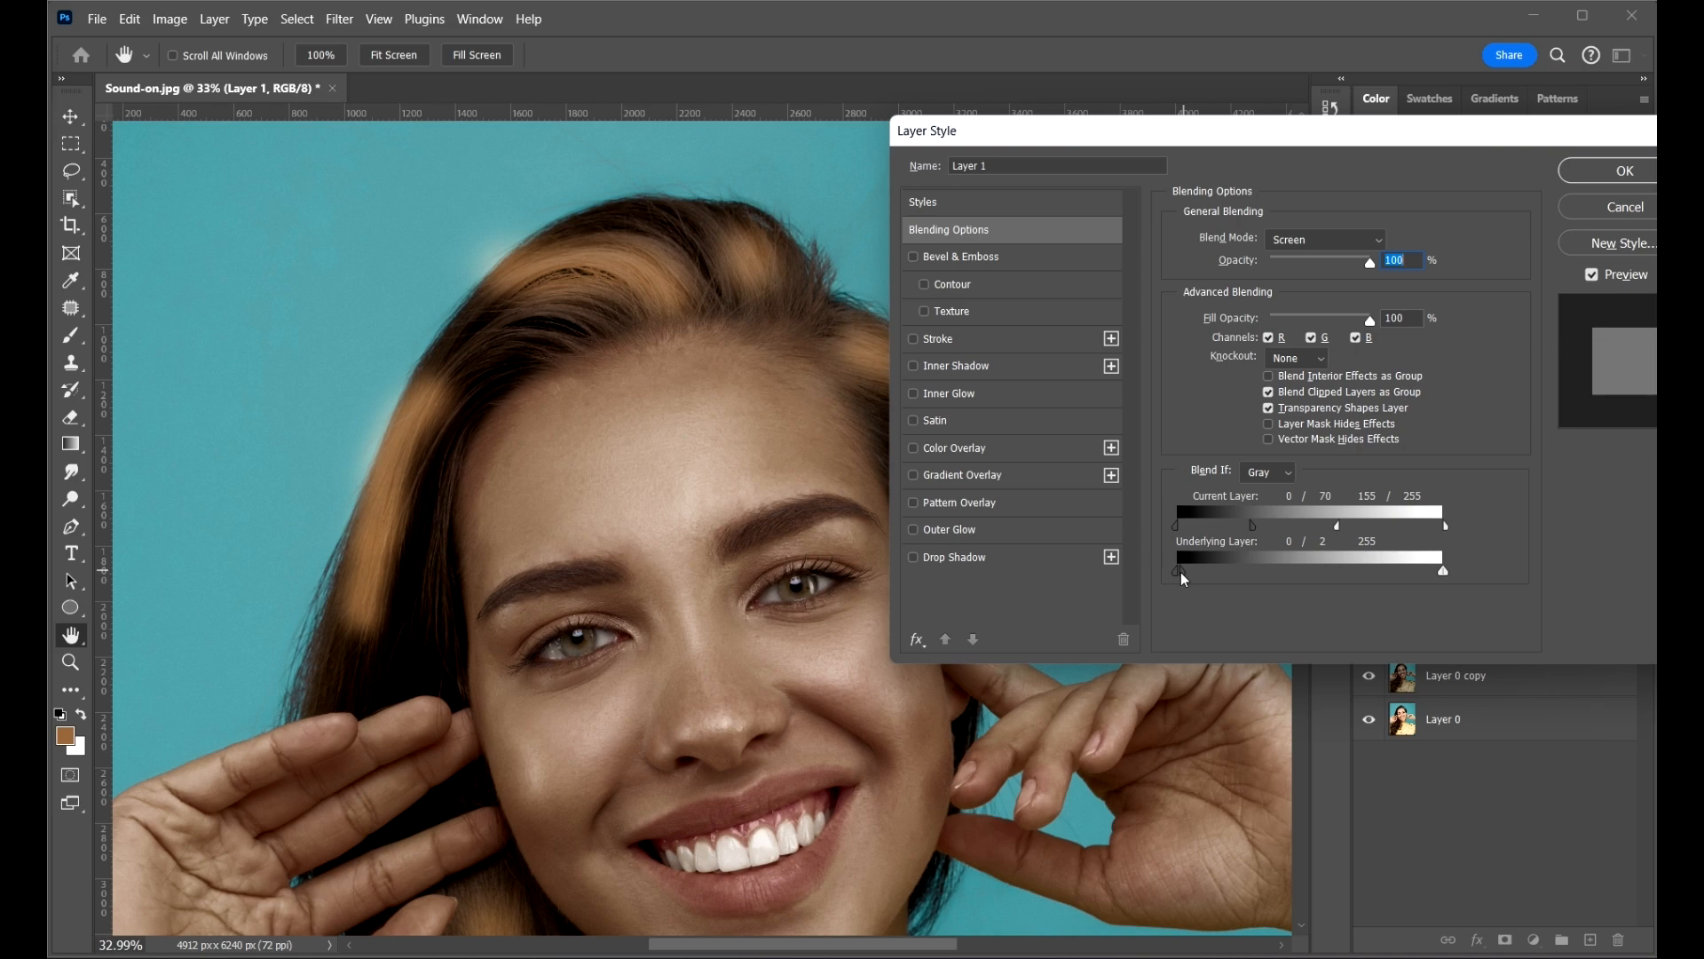
drag(1184, 573, 1212, 581)
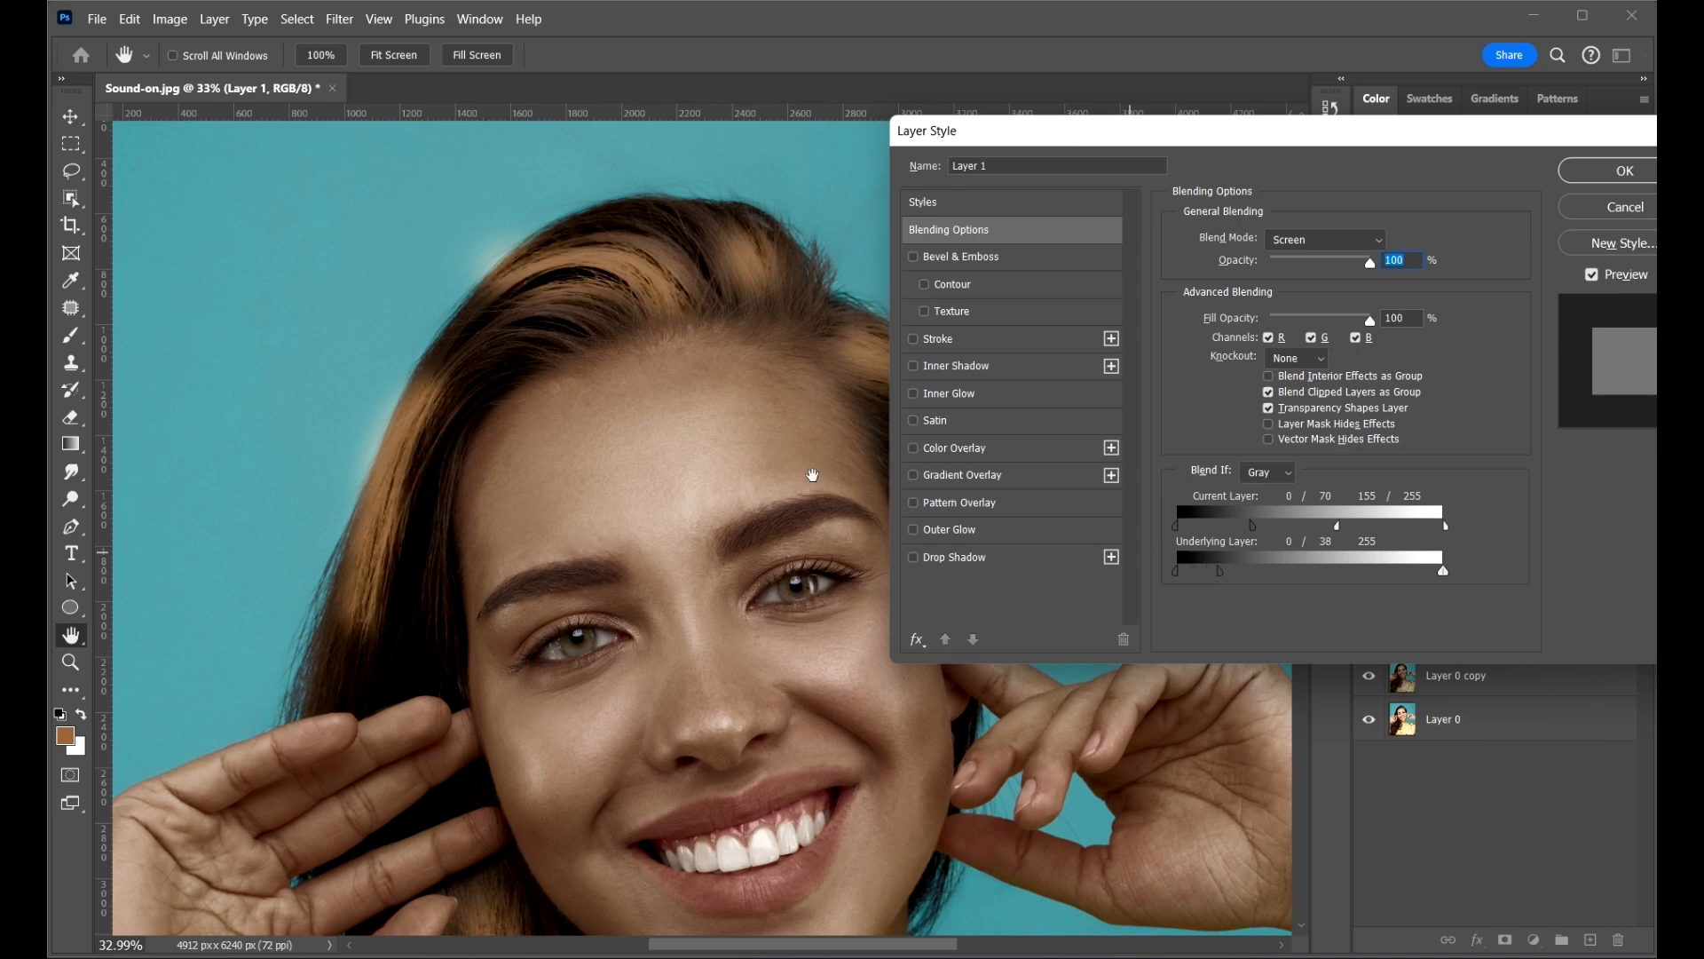
key(alt)
scroll(455, 412, up, 5)
mouse_move(456, 407)
mouse_down()
mouse_move(509, 461)
mouse_move(470, 398)
mouse_up()
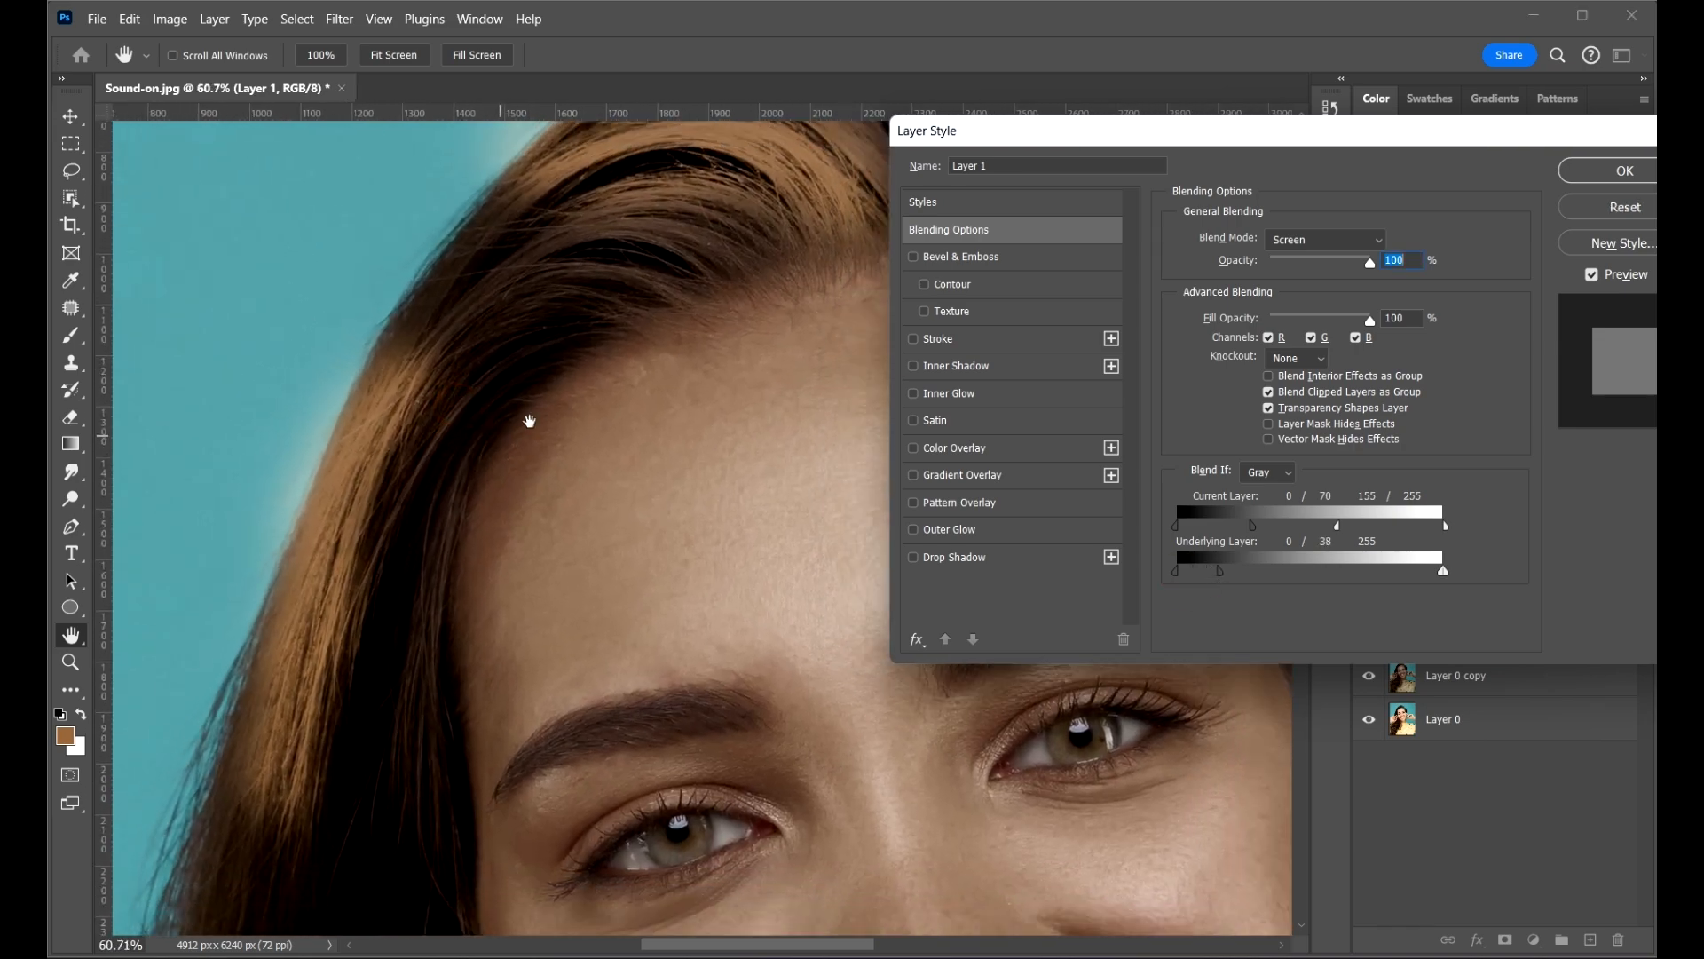
drag(640, 323, 450, 522)
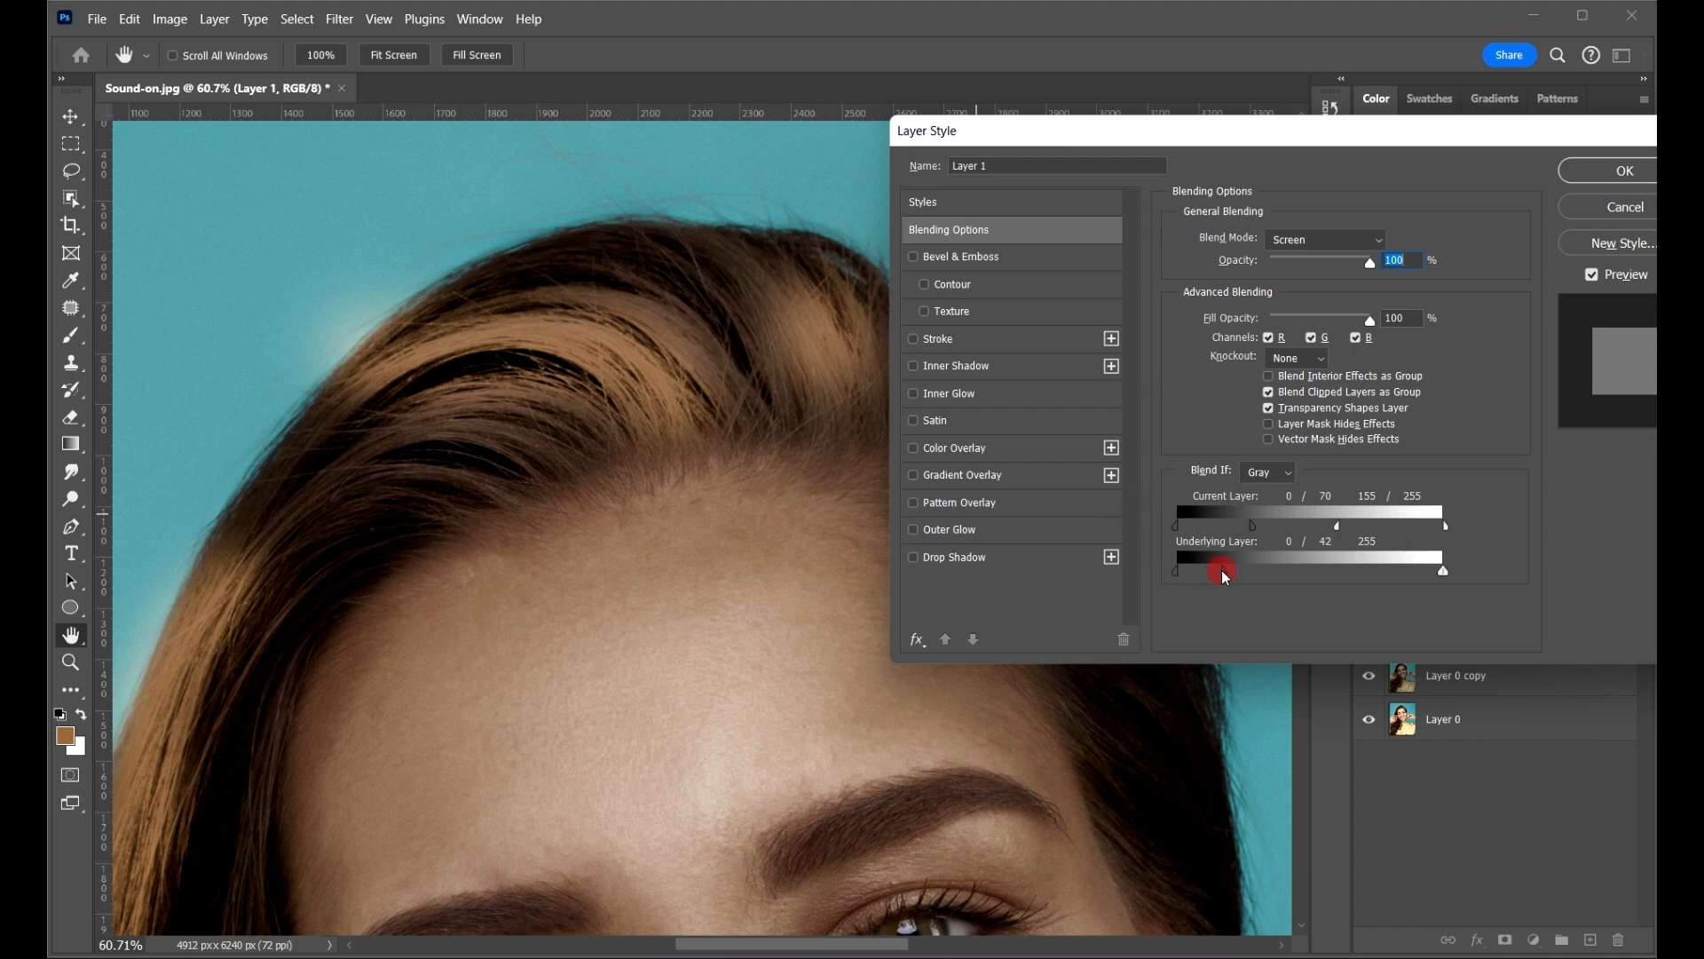
mouse_move(1229, 570)
mouse_down()
mouse_move(1256, 570)
mouse_move(1141, 577)
mouse_move(1228, 571)
mouse_up()
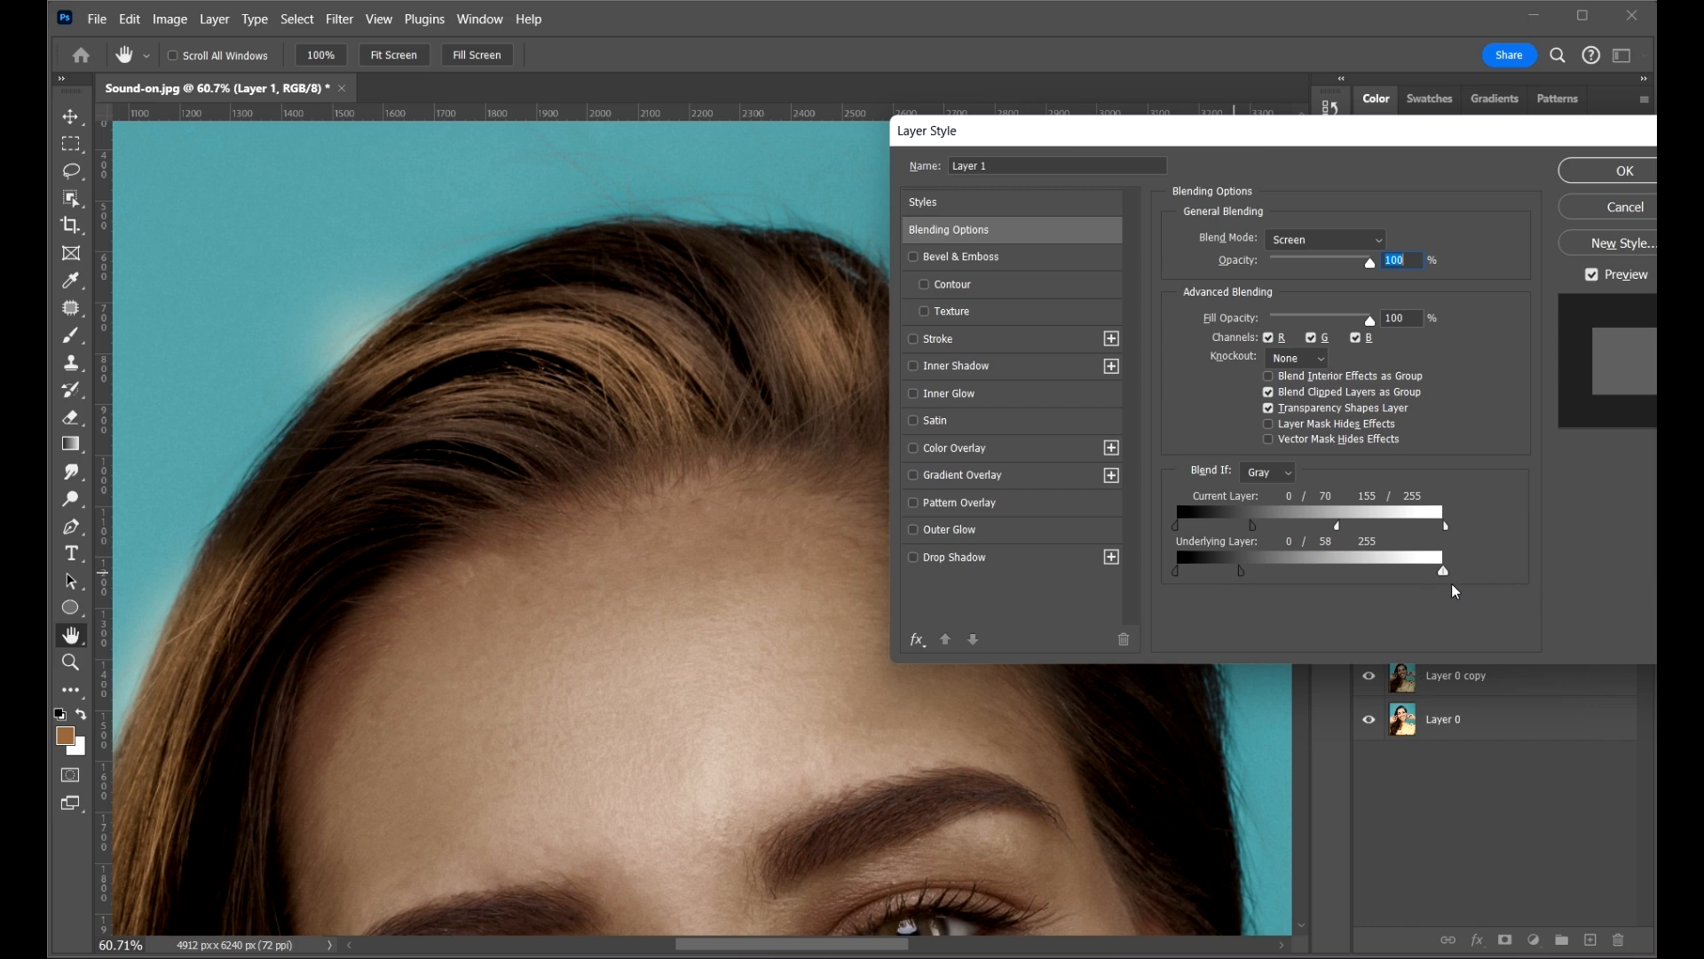
- Split the Underlying Layer highlight slider to 87 / 98 and apply the layer style
drag(1406, 577, 1321, 591)
drag(1317, 567, 1273, 569)
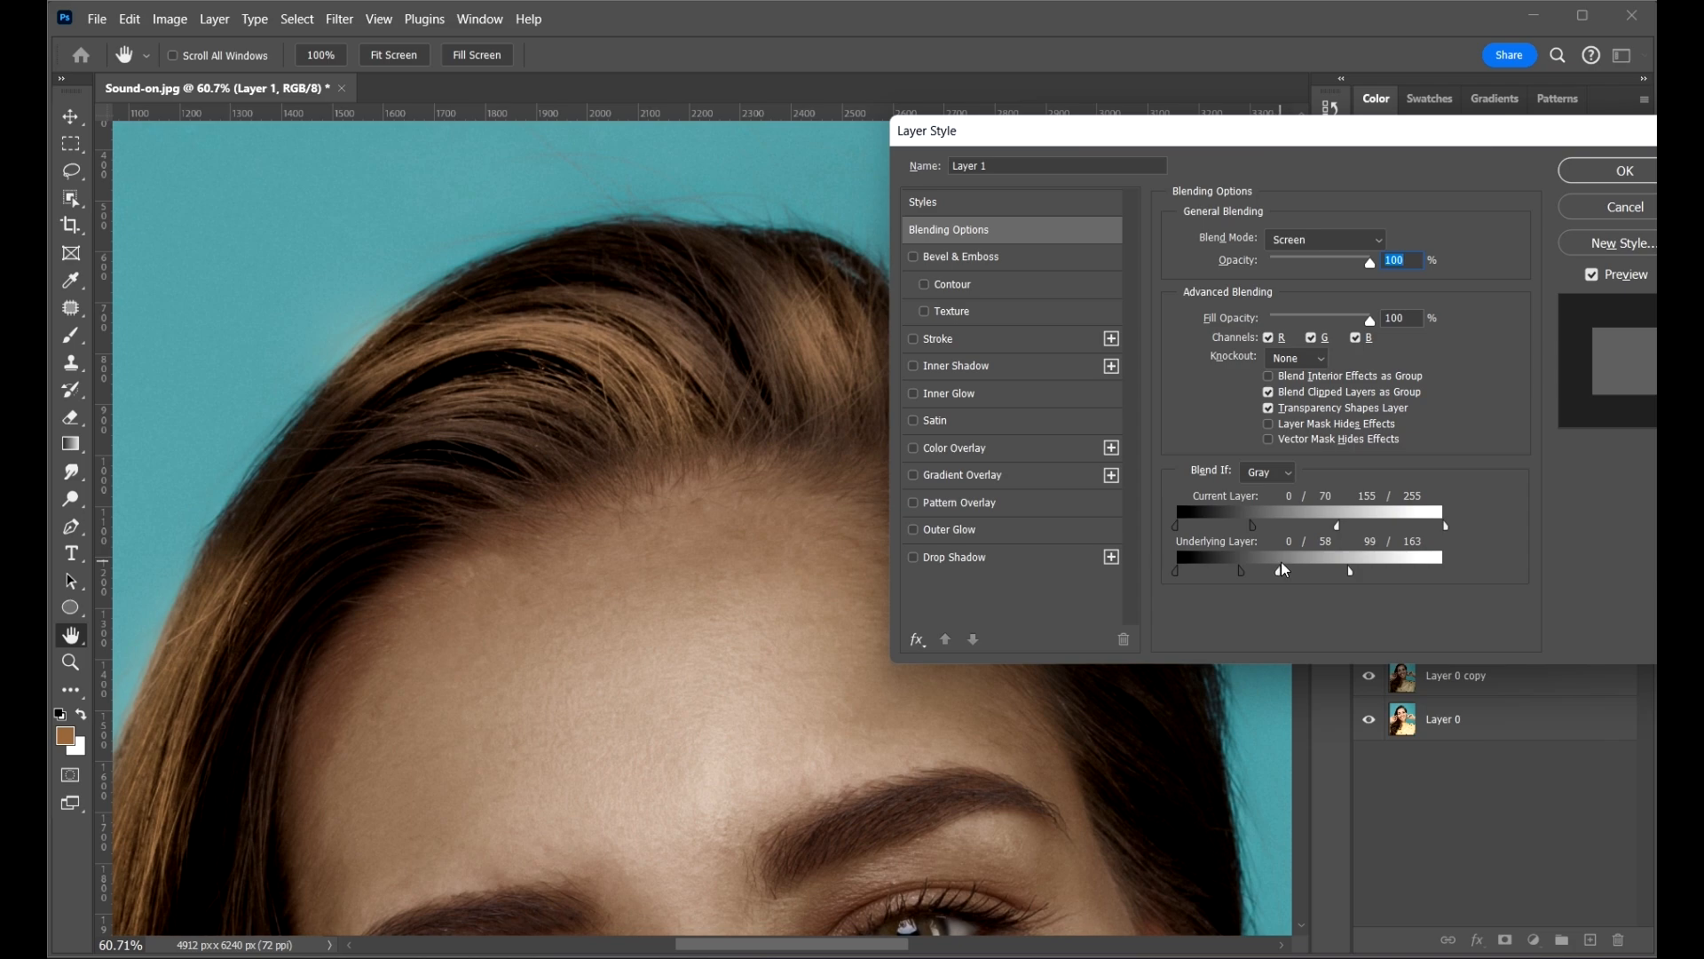
scroll(684, 448, down, 5)
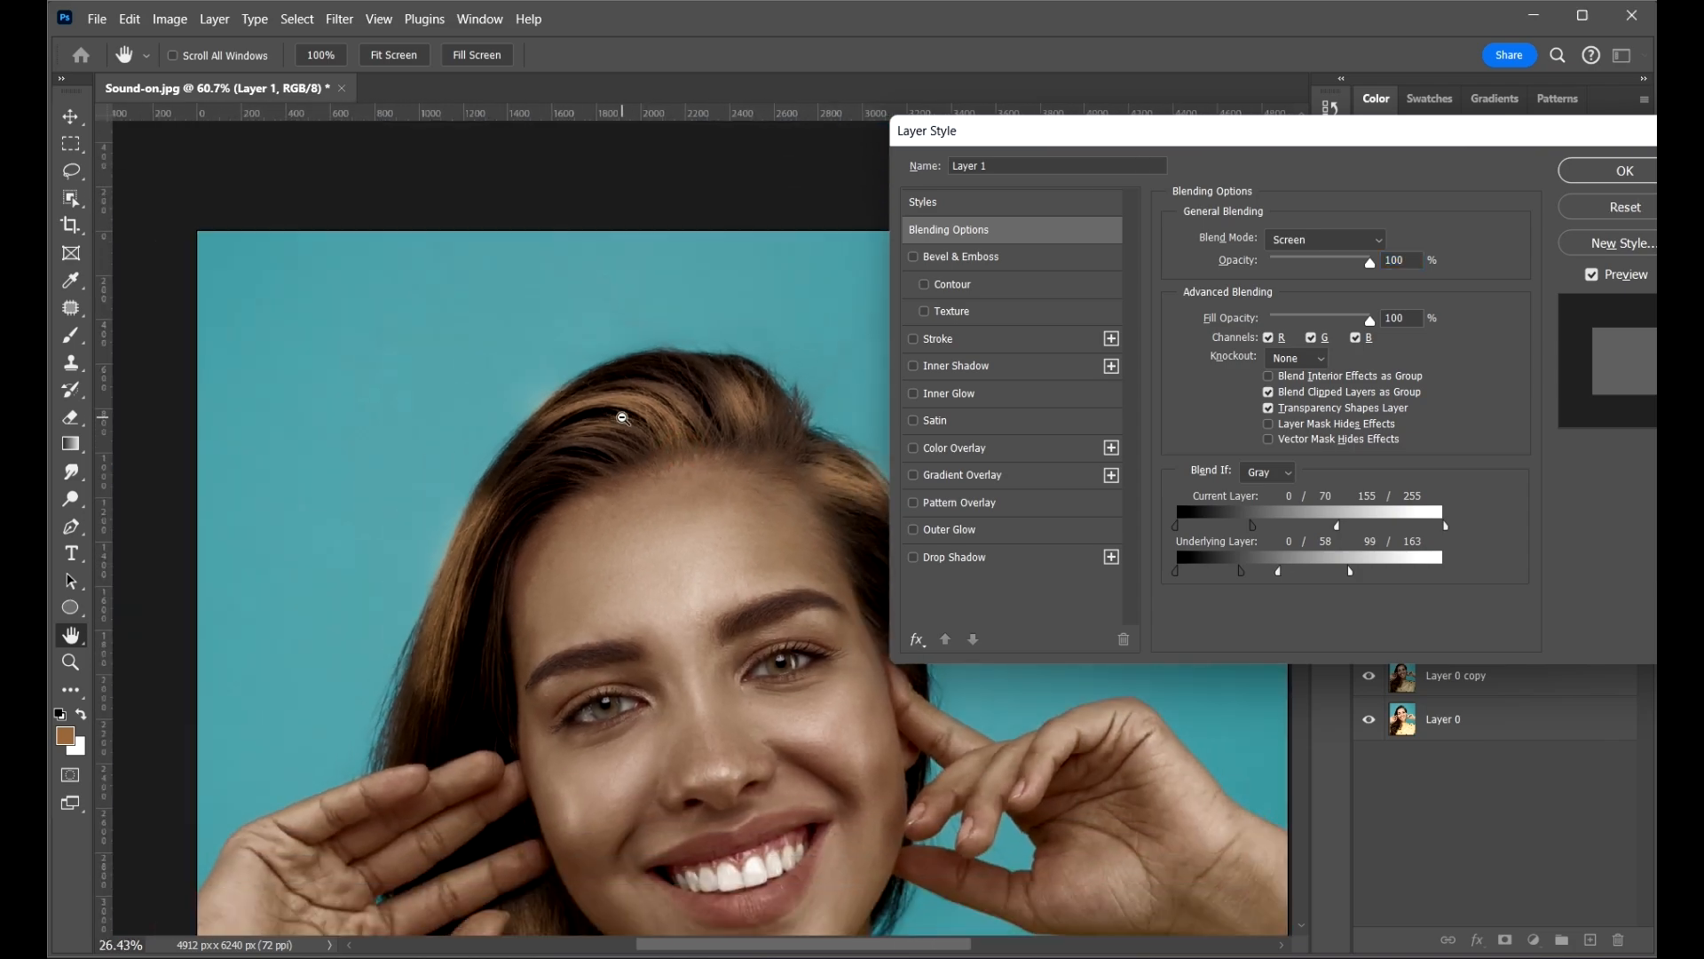
mouse_move(1351, 569)
mouse_down()
mouse_move(1392, 572)
mouse_move(1317, 565)
mouse_move(1366, 571)
mouse_up()
drag(1335, 574, 1266, 572)
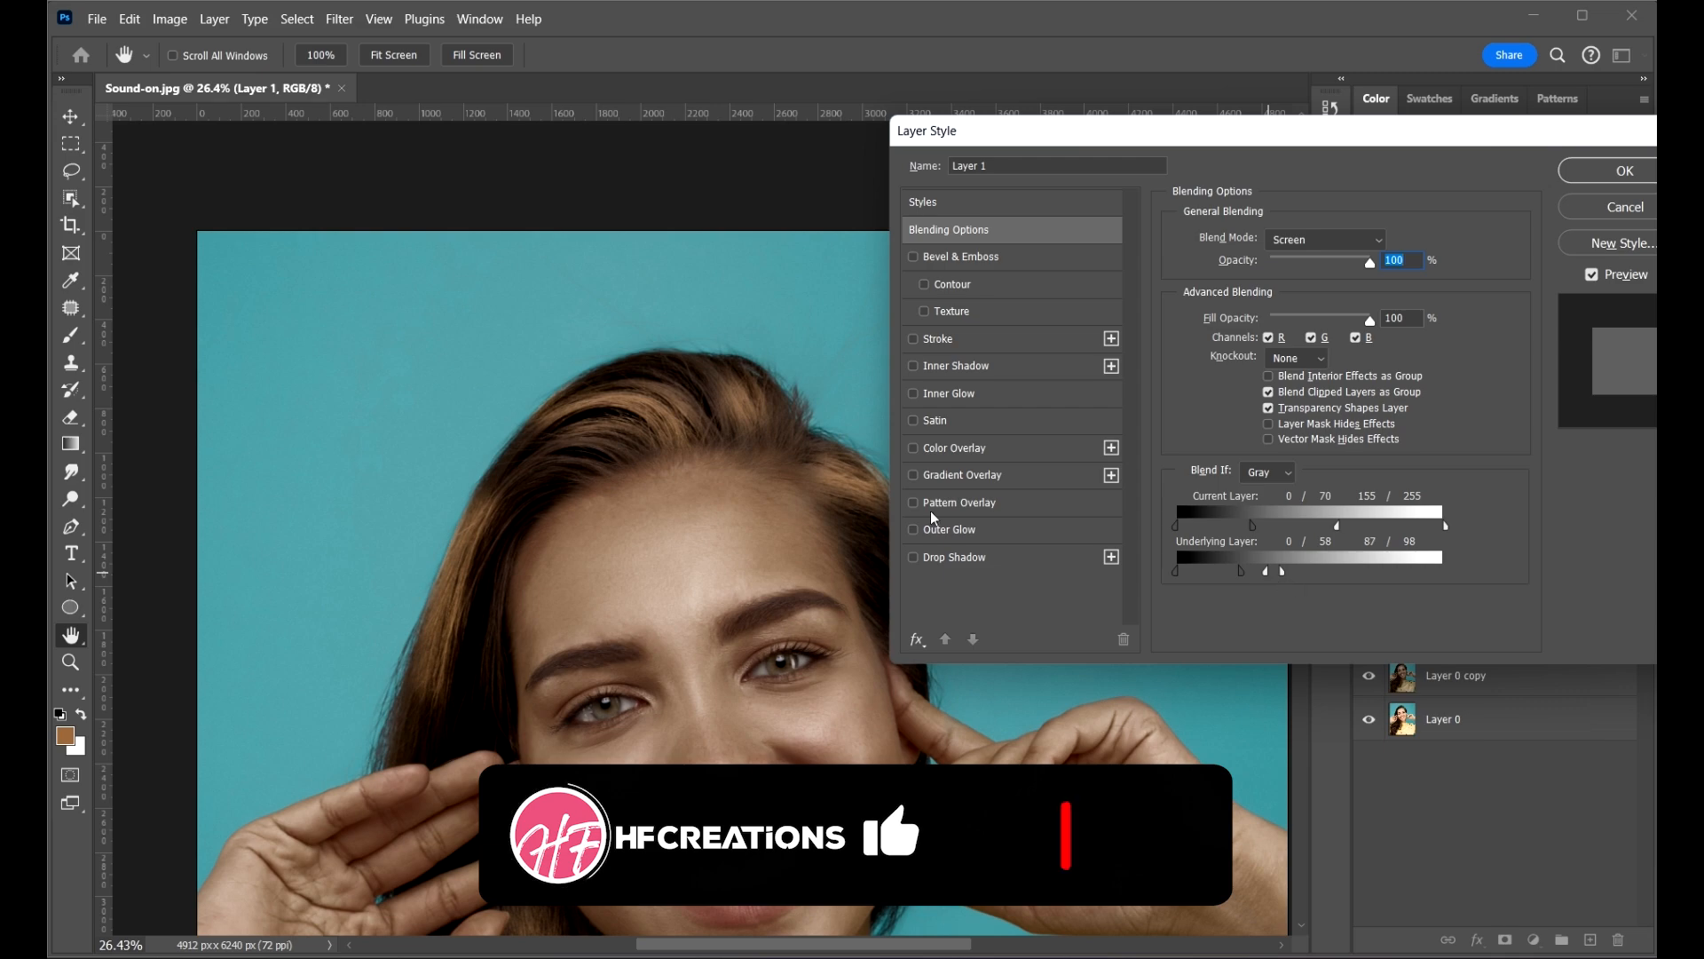
click(1602, 170)
- Inspect the blended hair highlights, lower the opacity of Layer 1 to 29%, and deselect the layer
scroll(928, 378, down, 5)
scroll(880, 281, down, 11)
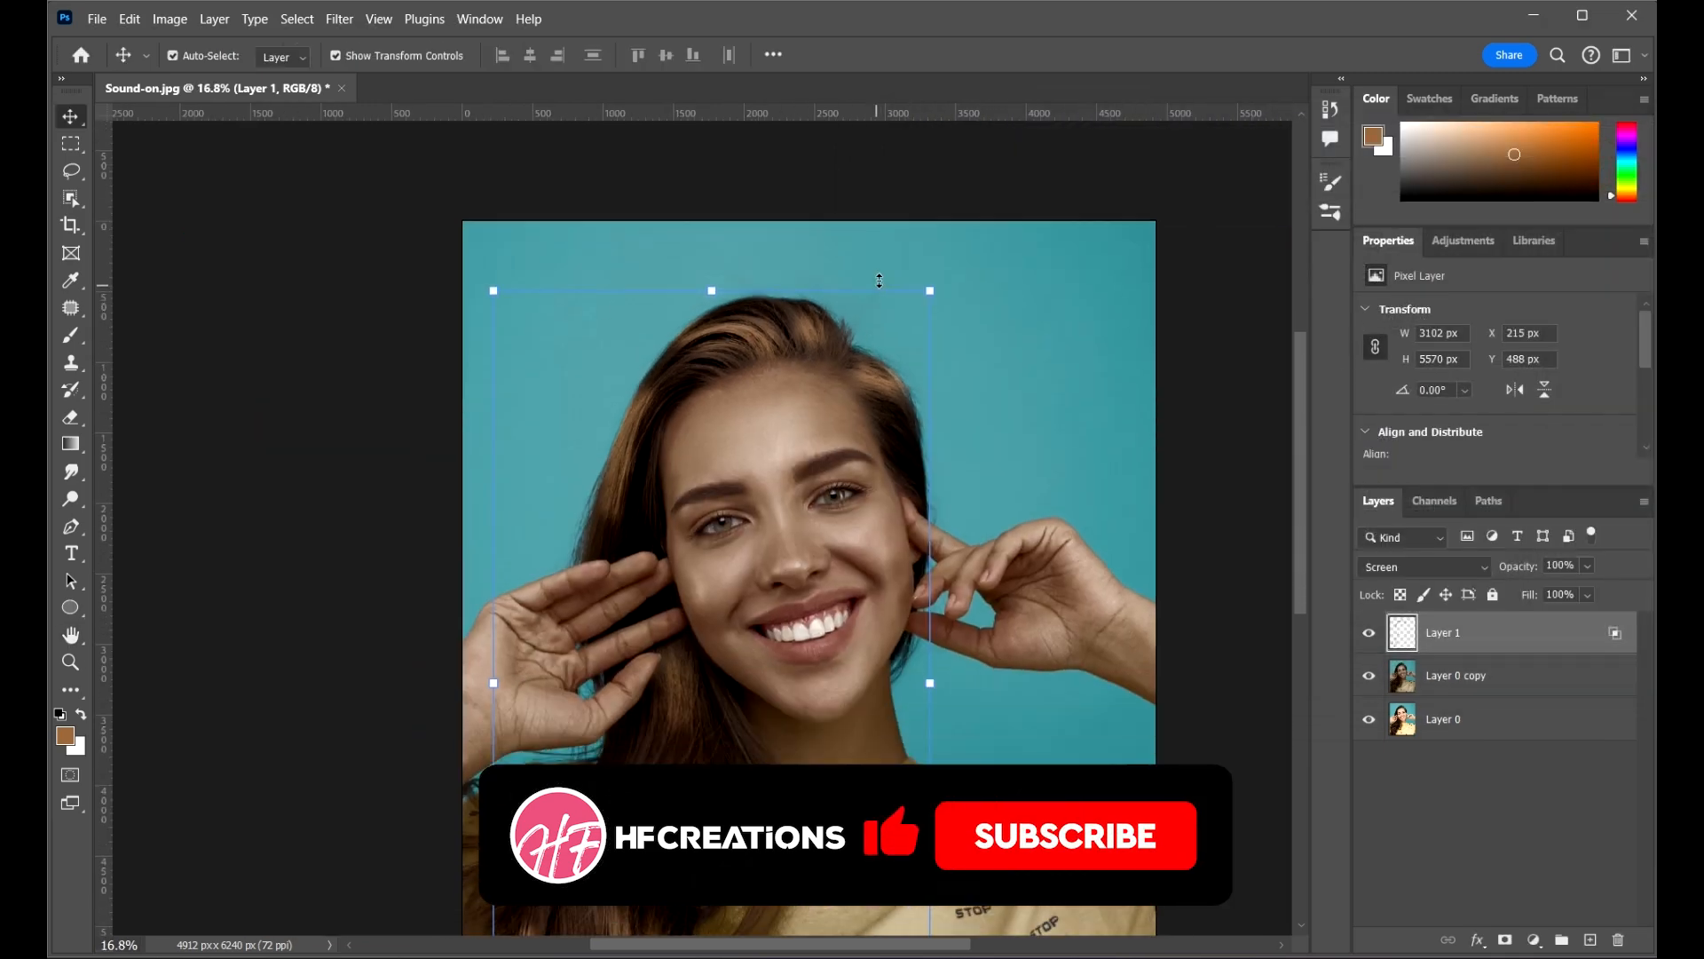
scroll(665, 603, up, 5)
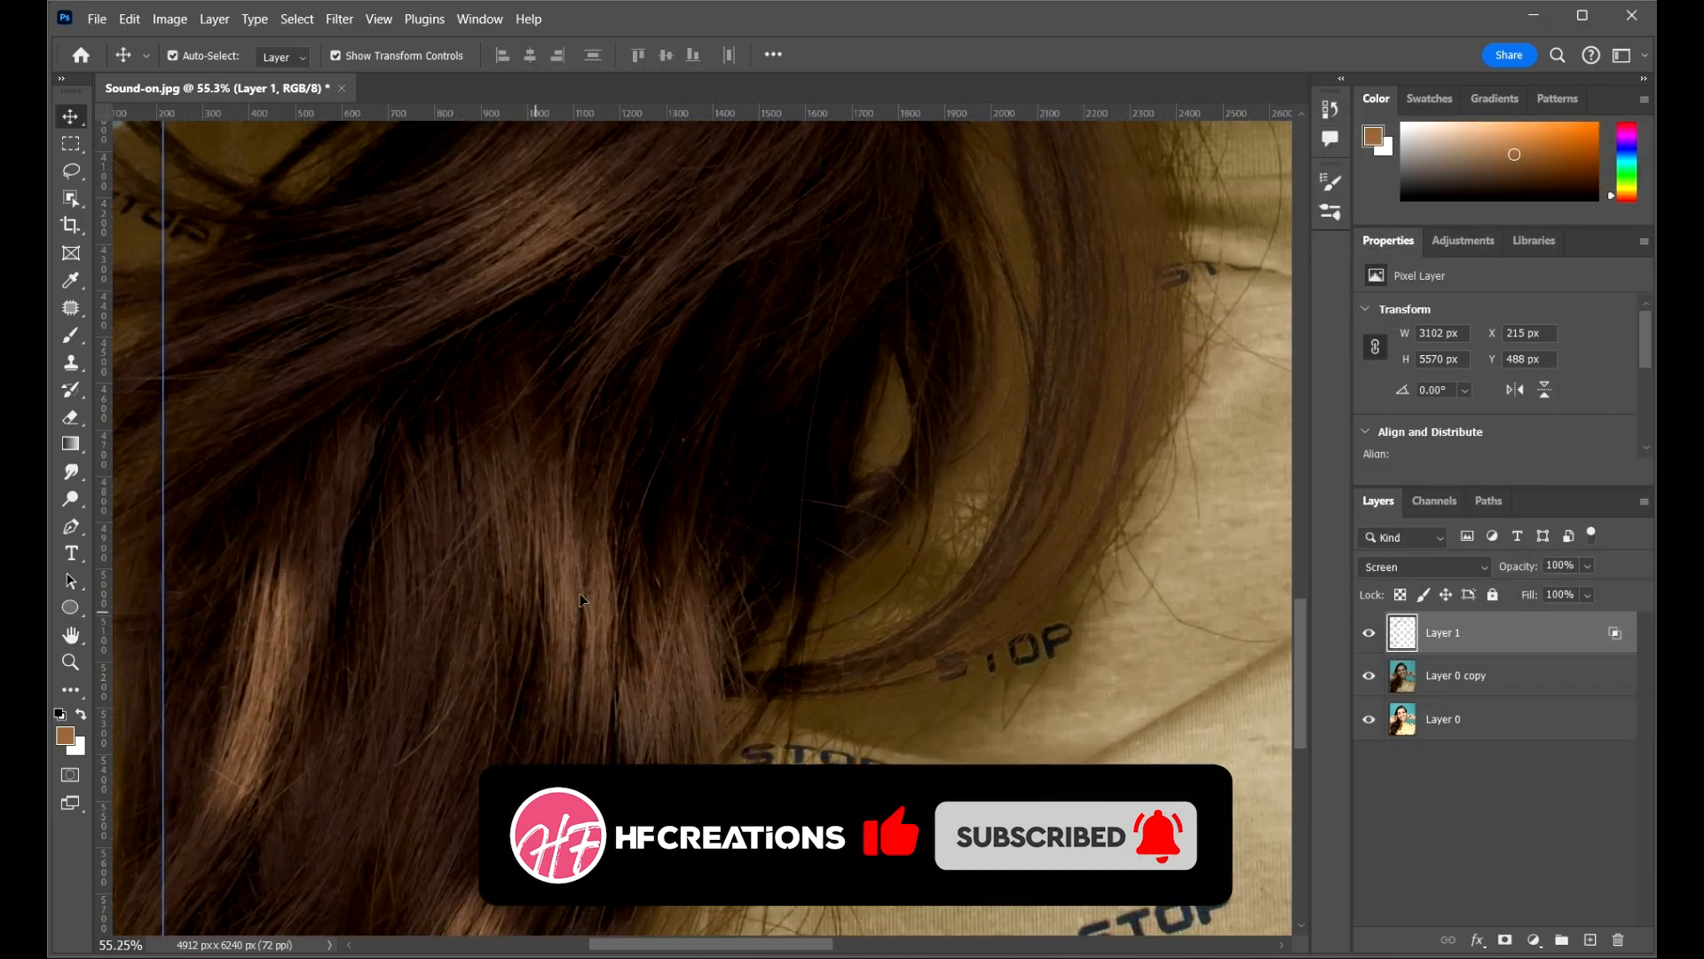
scroll(648, 497, down, 8)
scroll(677, 415, up, 3)
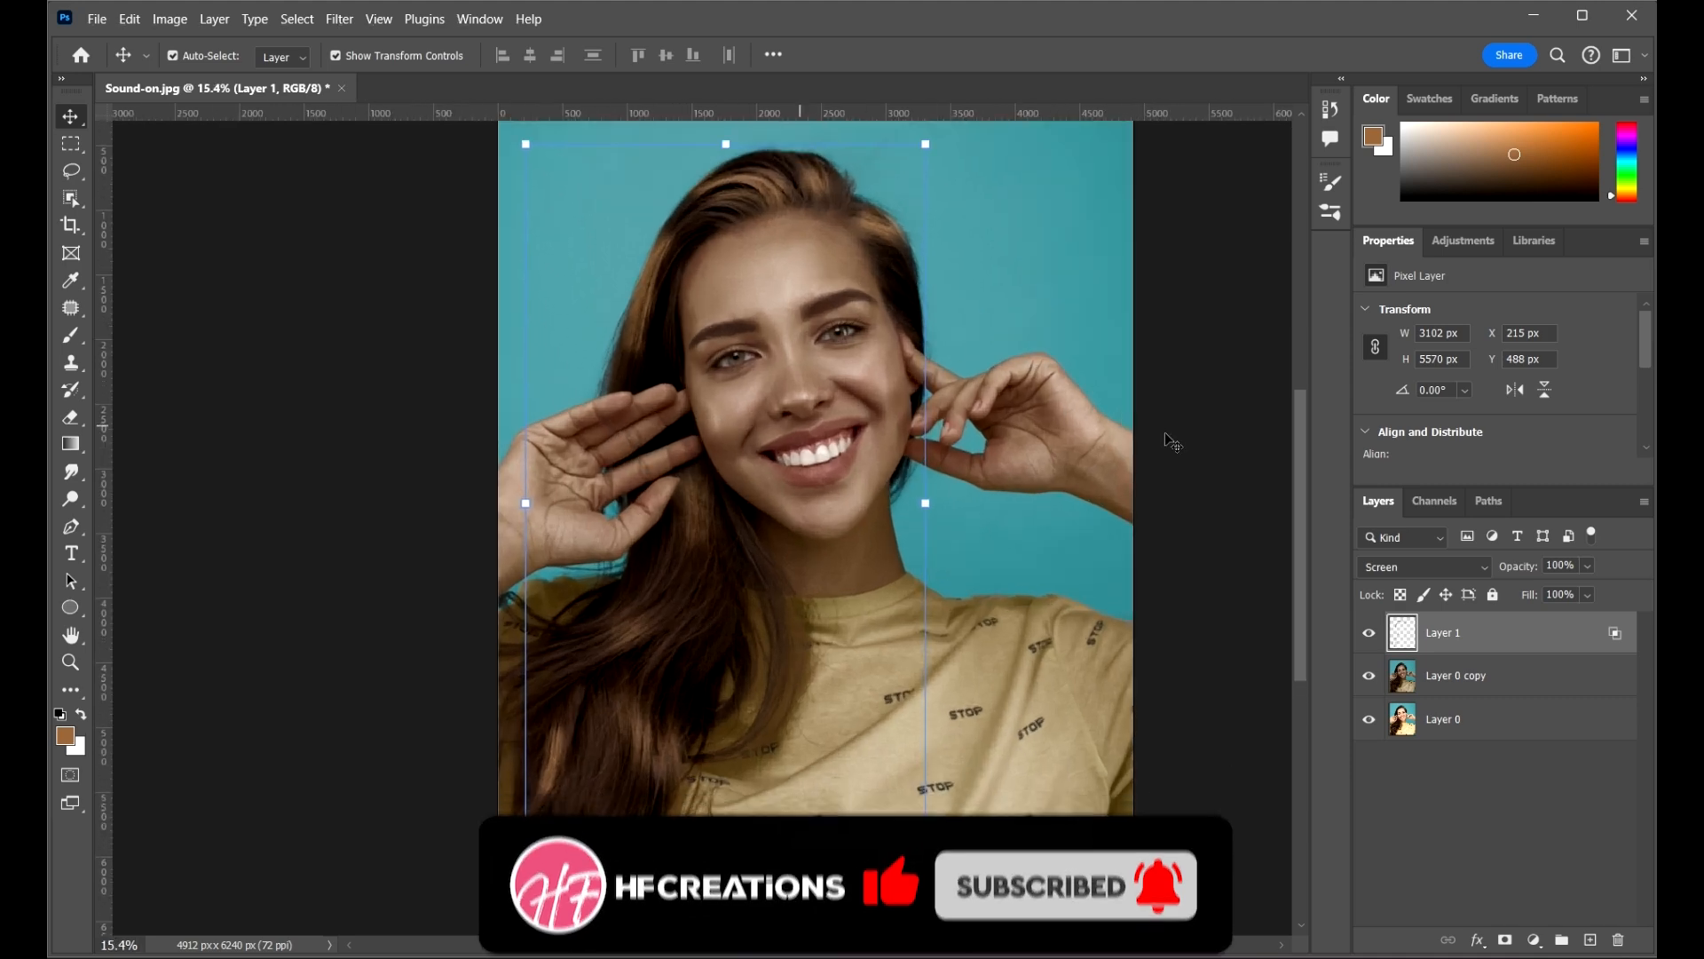
click(1586, 567)
drag(1584, 578, 1545, 592)
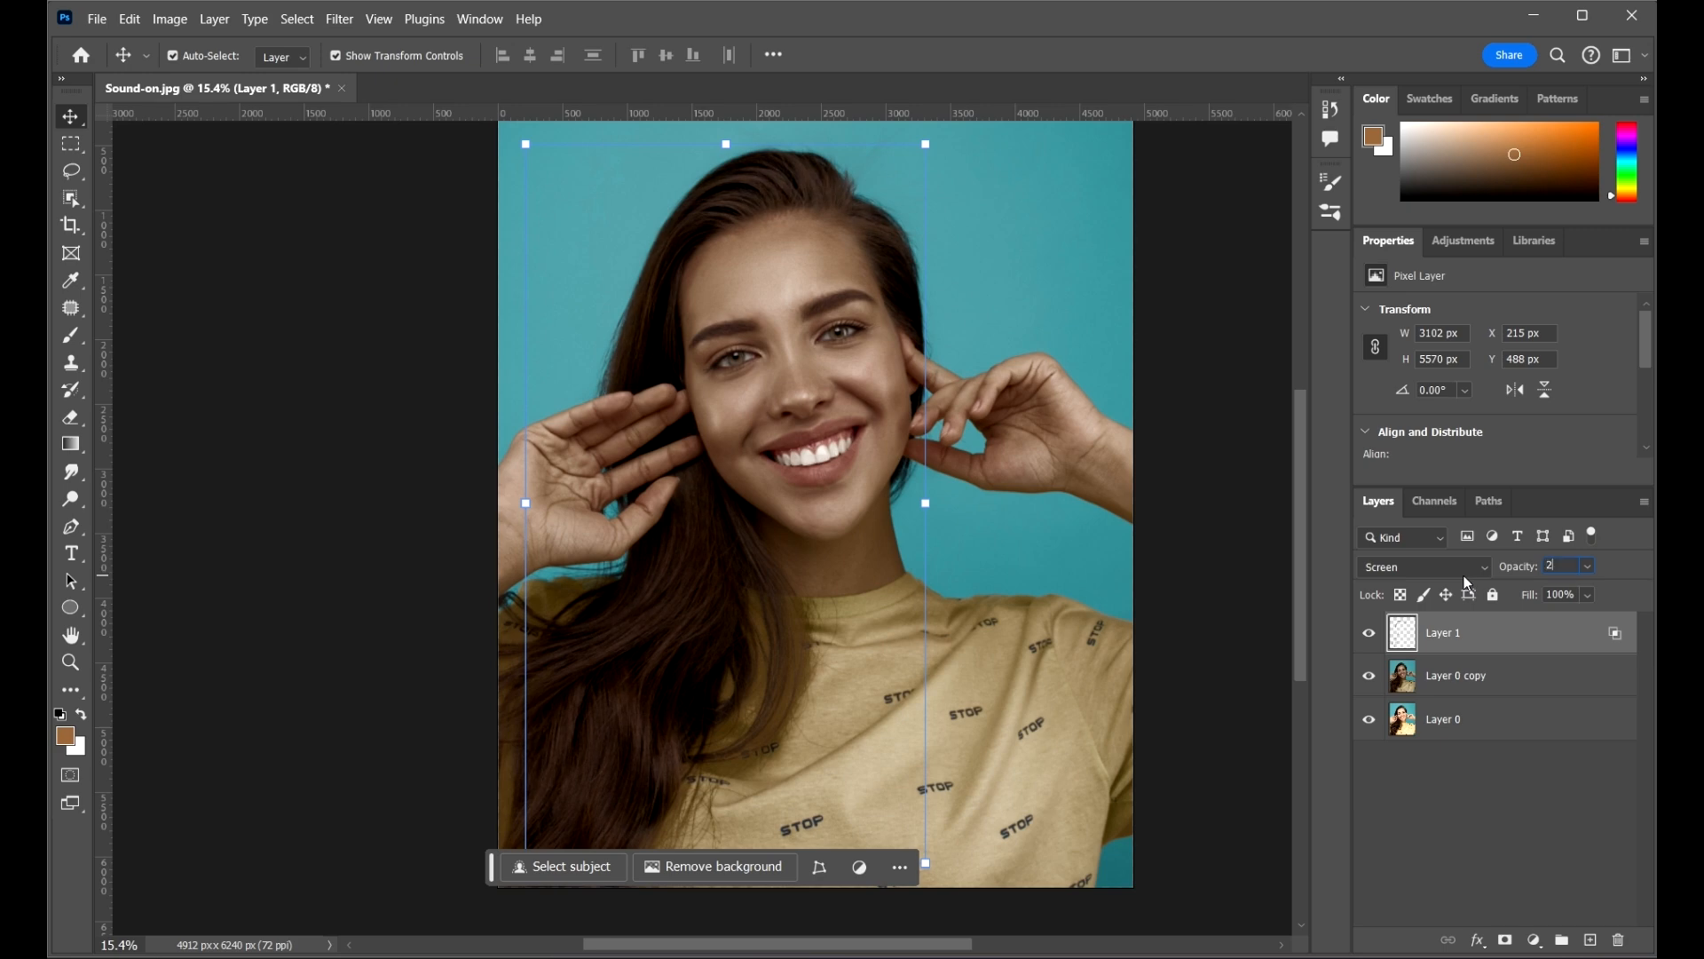
click(1214, 324)
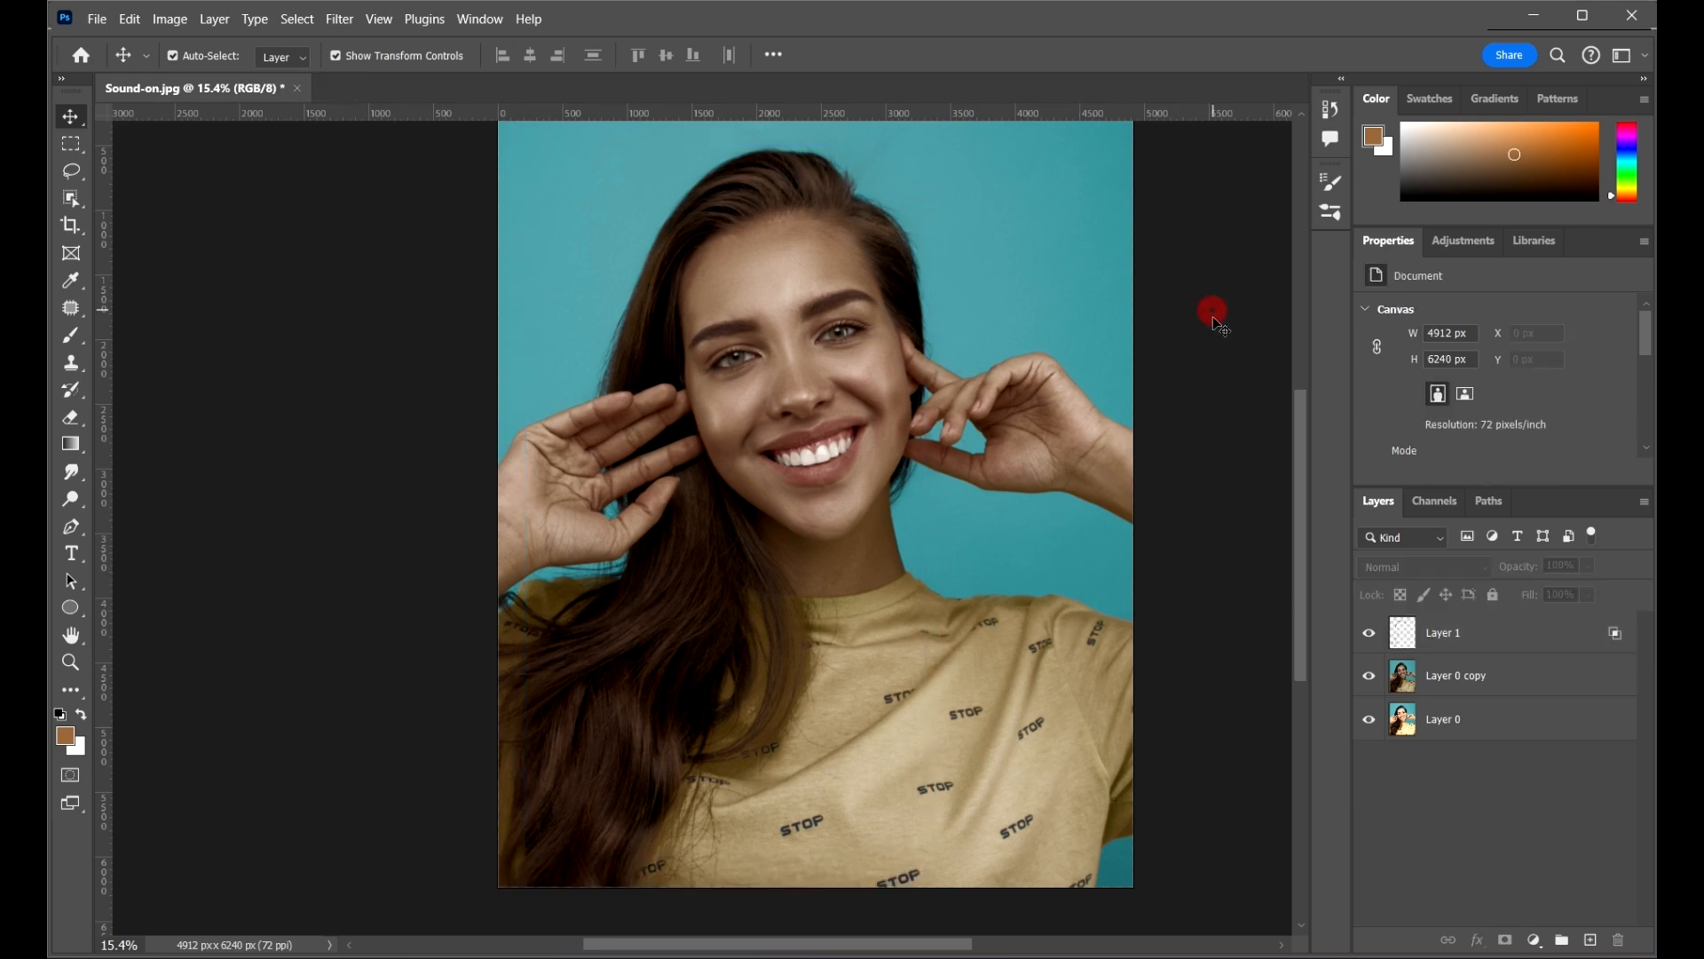
- Toggle the visibility of Layer 1 to compare the hair with and without the highlights
click(1365, 636)
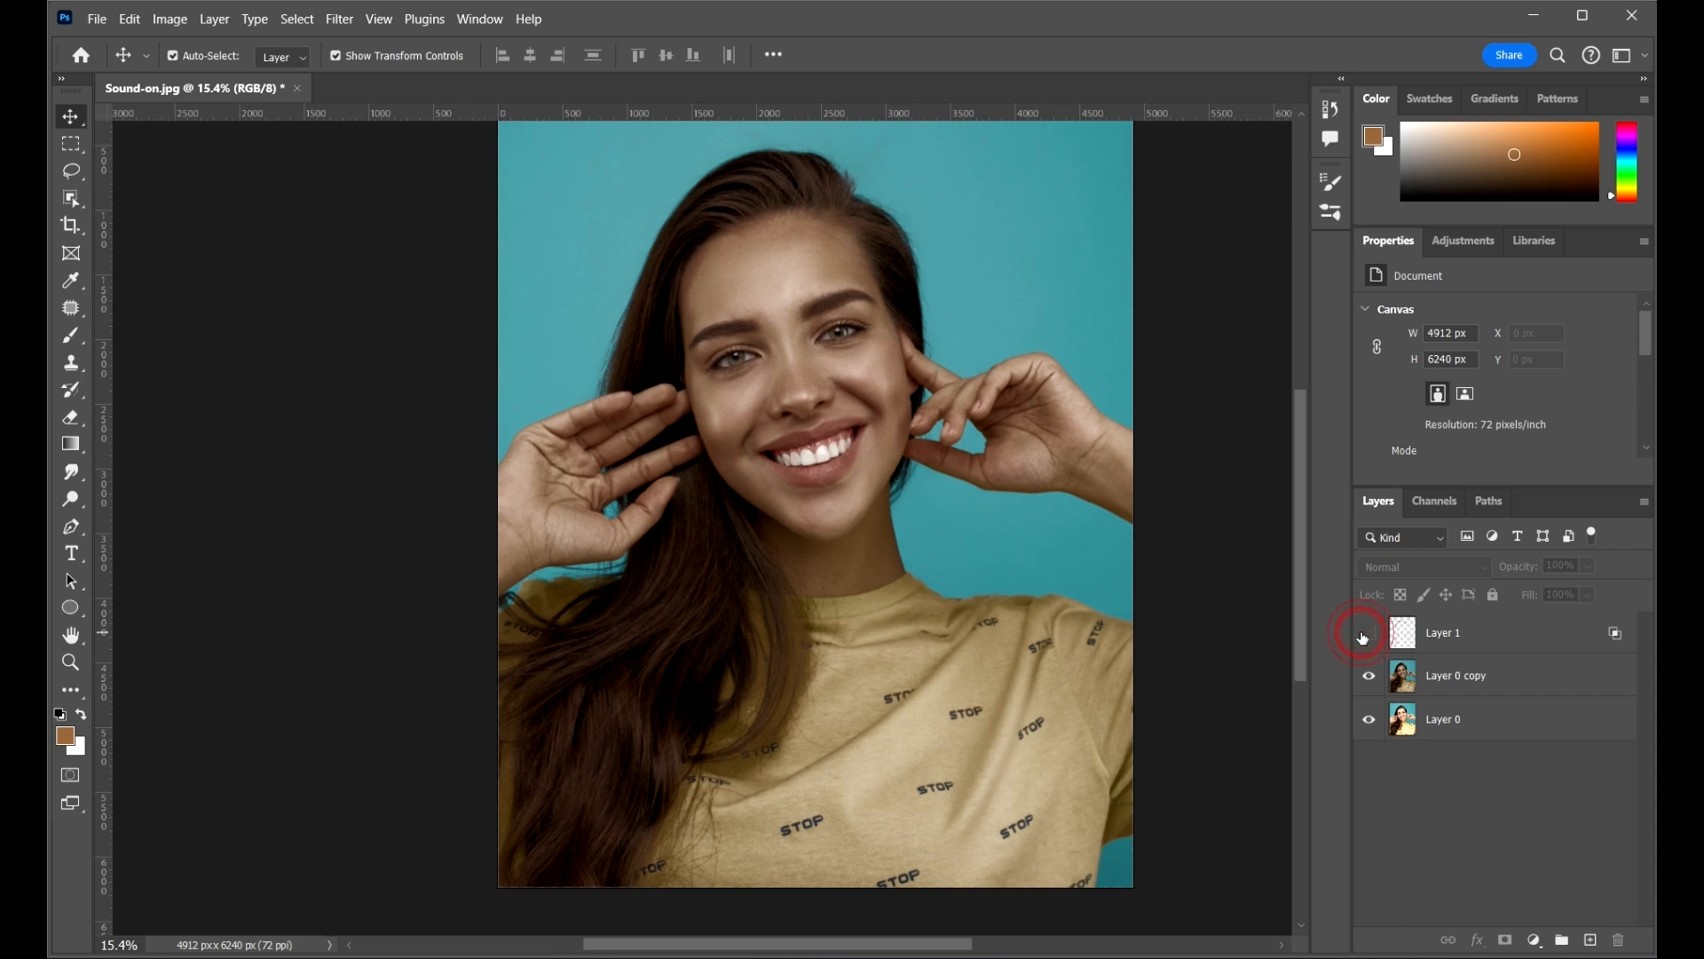
click(1366, 637)
click(1365, 636)
click(1366, 636)
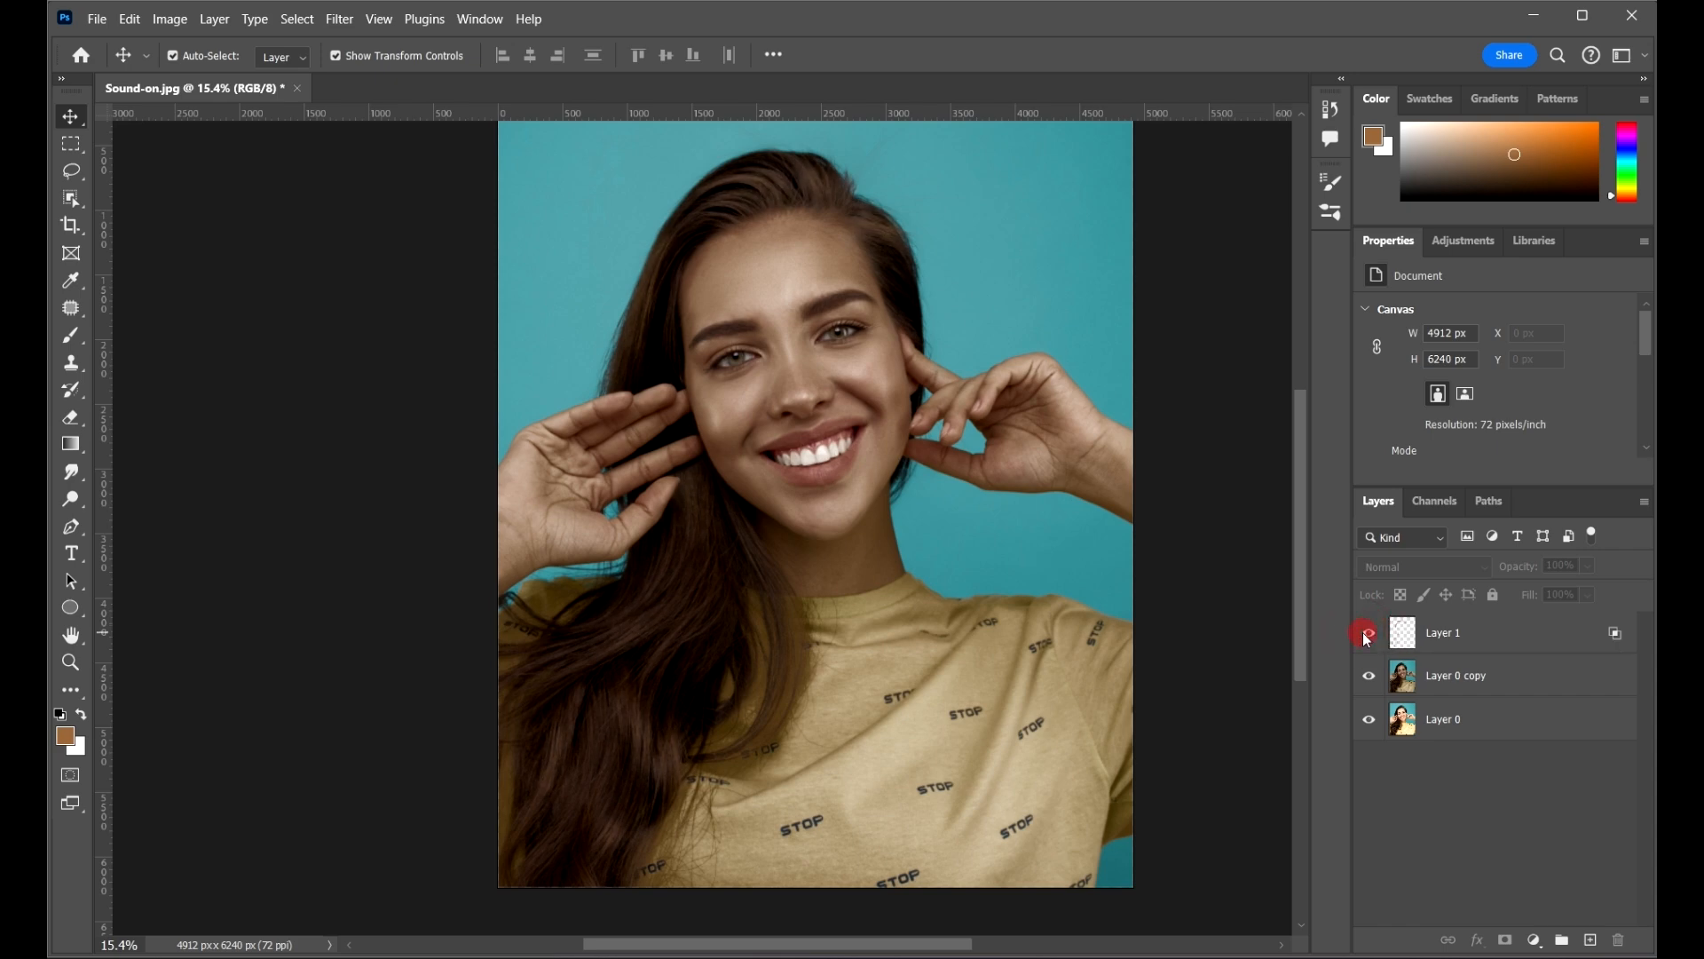
- Paint another orange-brown streak on Layer 1 down the hair below the raised left hand with the 200 px brush
click(1482, 641)
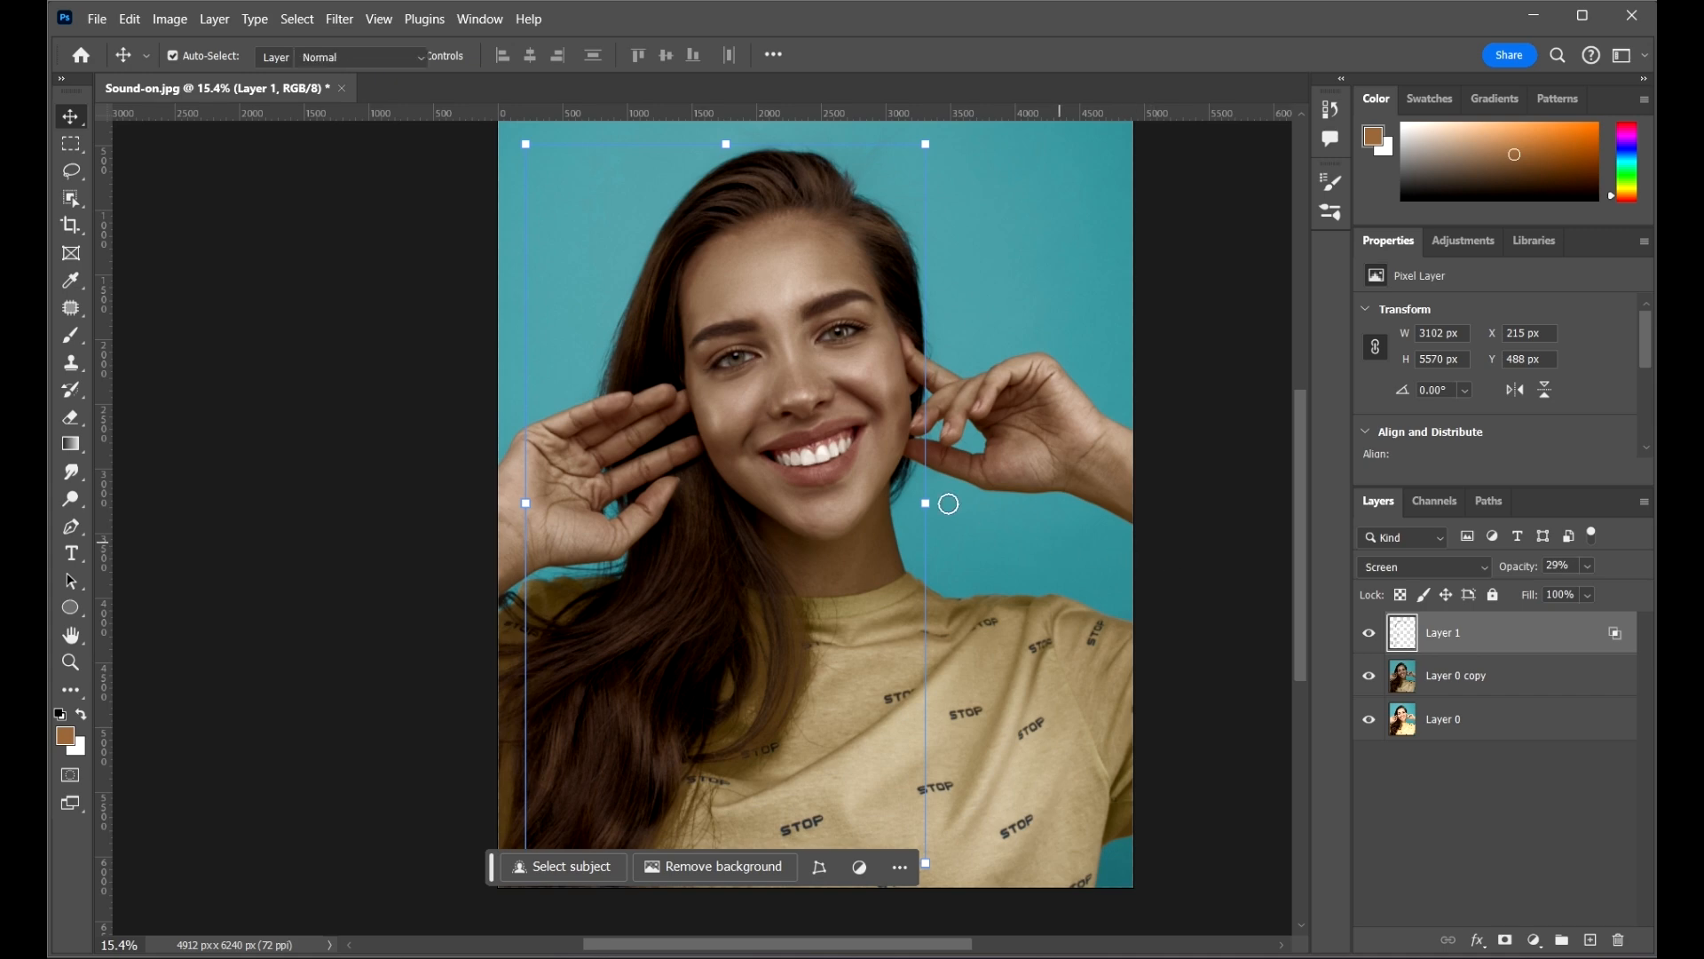
key(b)
scroll(628, 627, up, 2)
drag(726, 526, 658, 677)
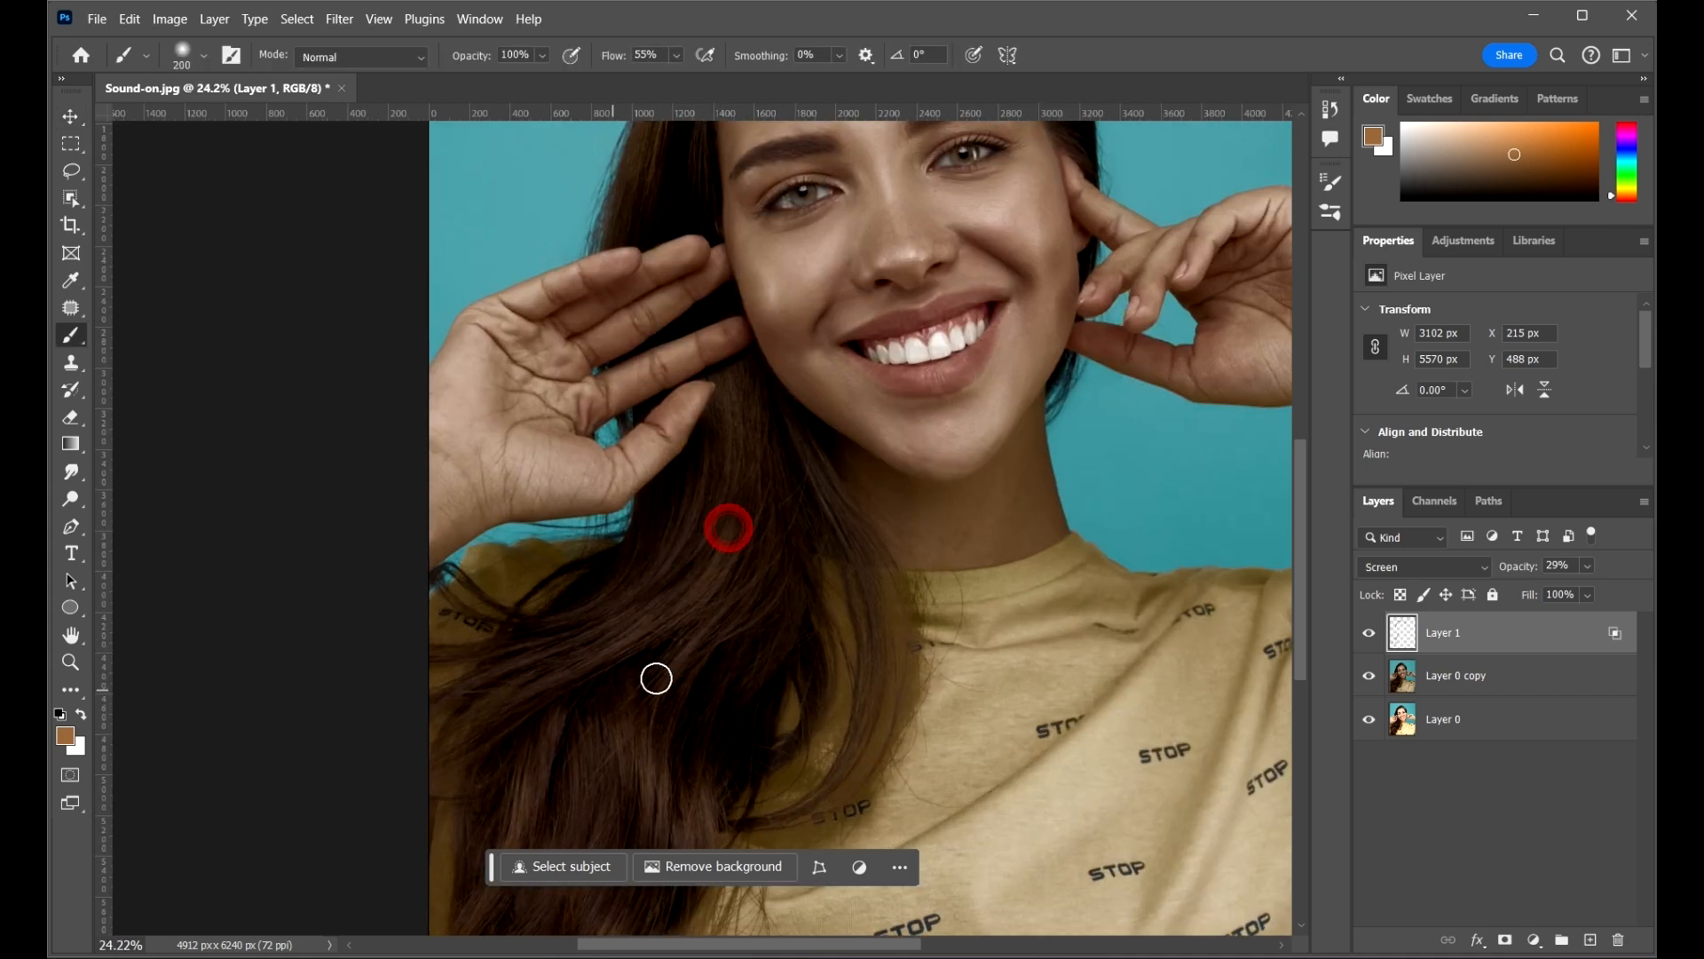
scroll(736, 552, down, 1)
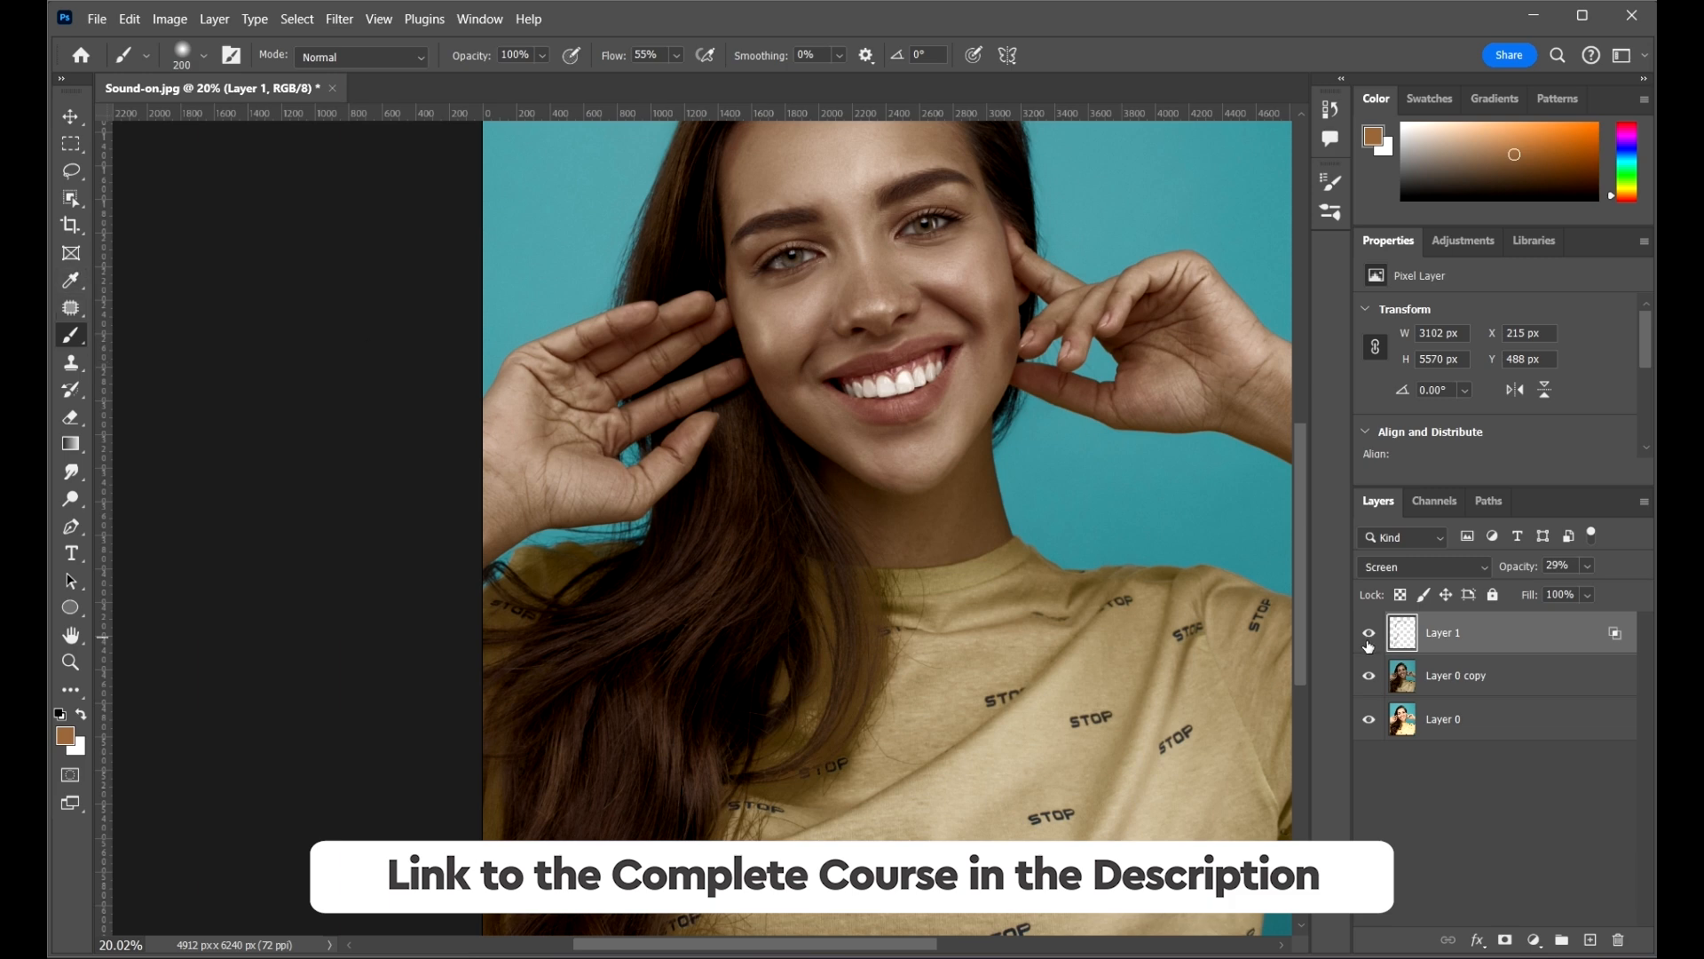
- Choose a lighter orange foreground color, try it on the lower left hair of Layer 1, and undo that stroke
click(1484, 632)
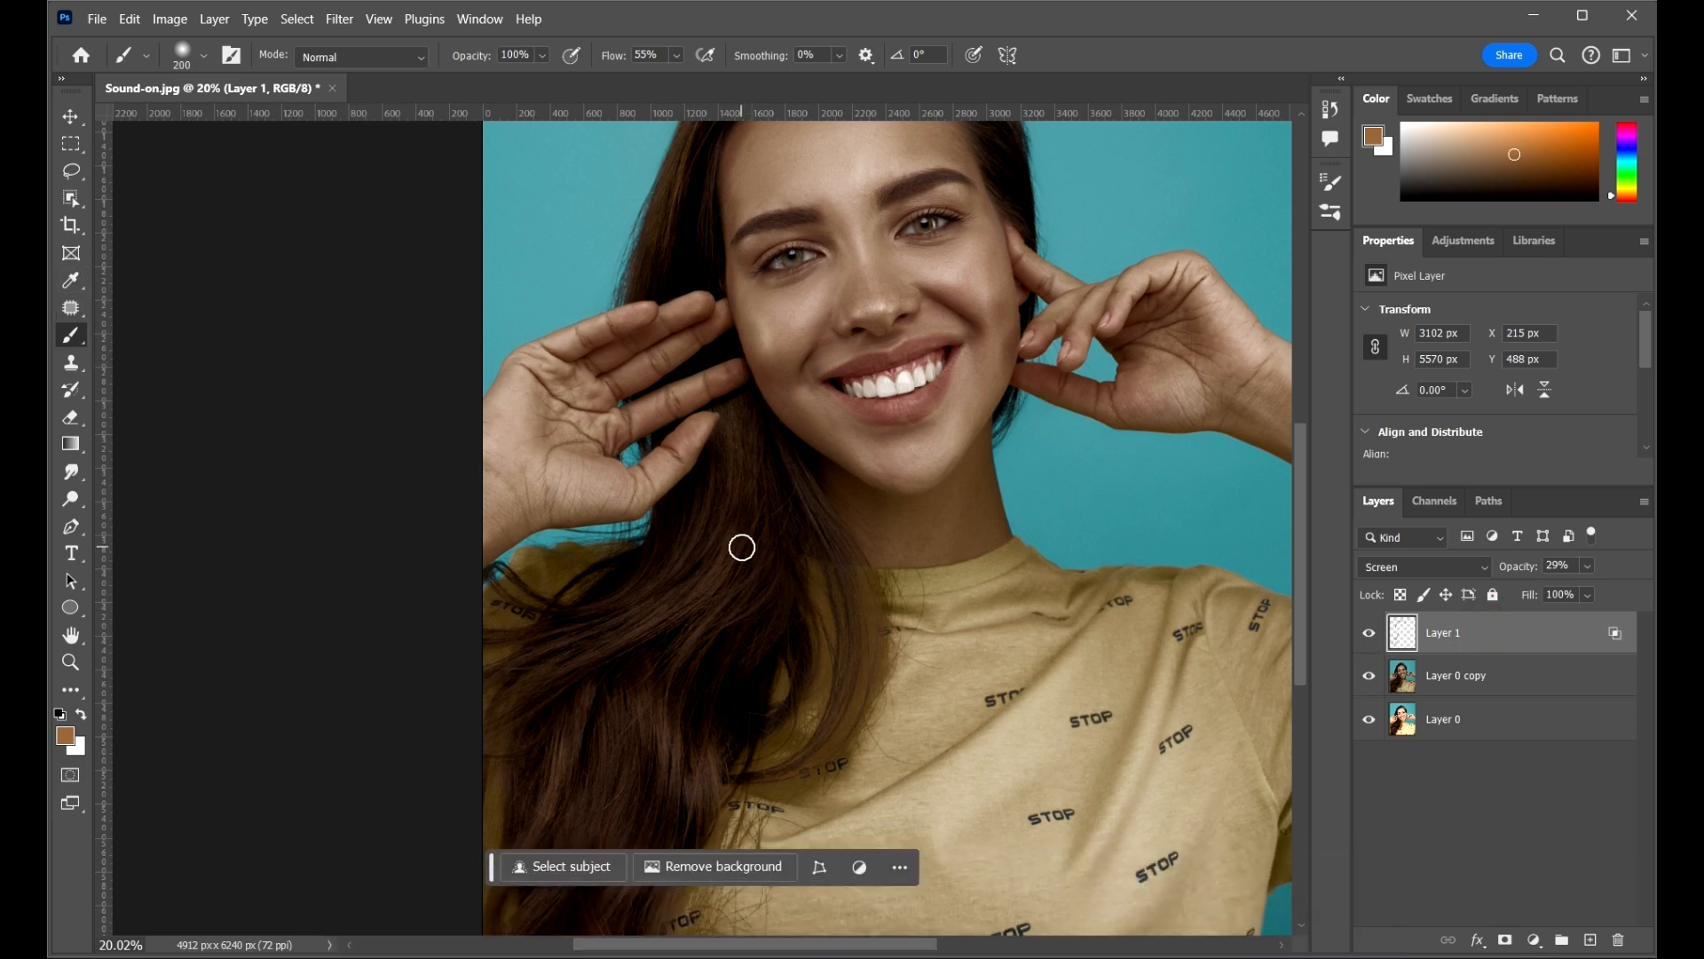
click(1505, 139)
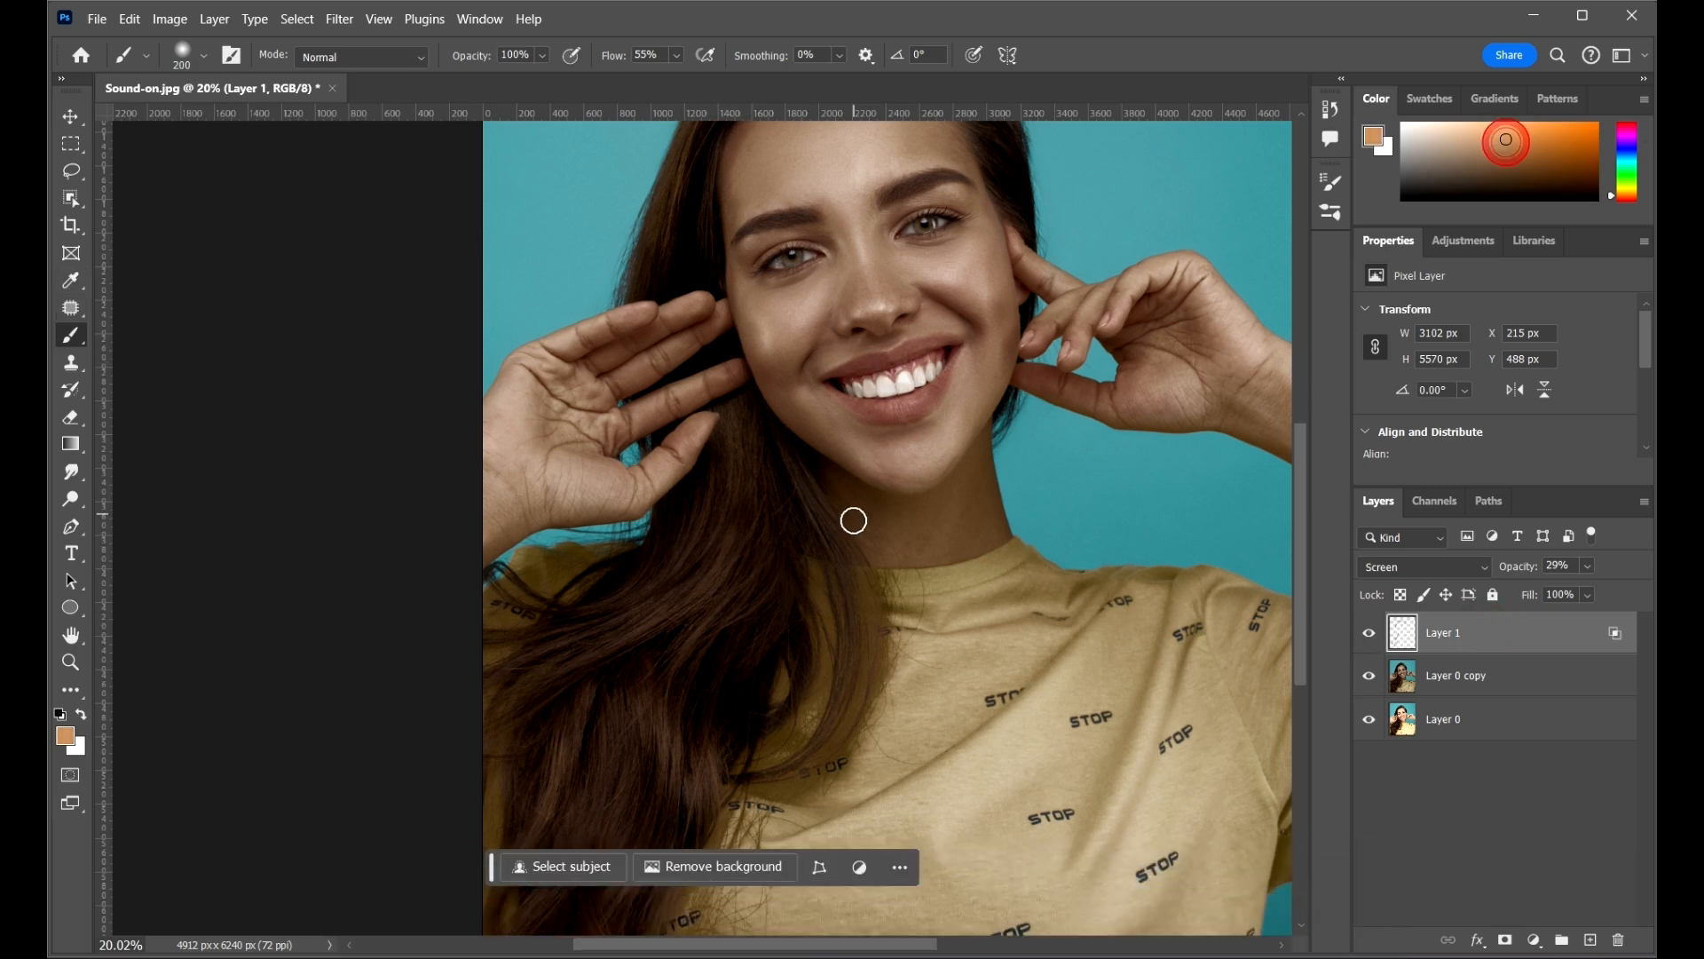
click(537, 674)
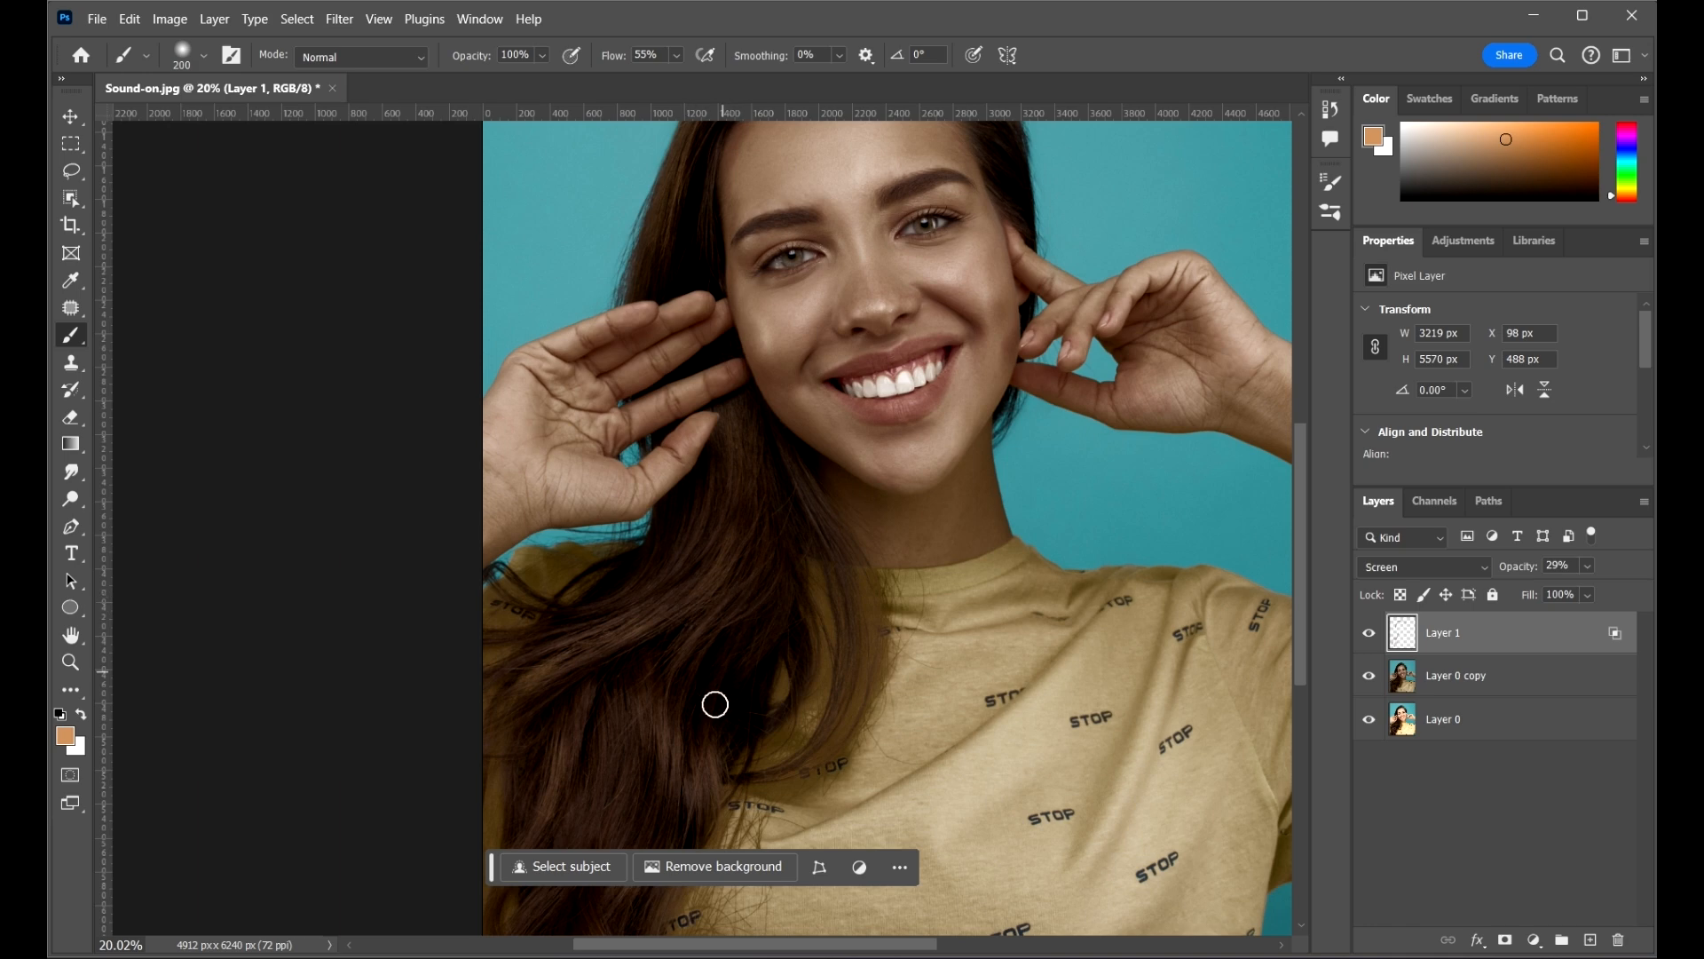
key(ctrl+z)
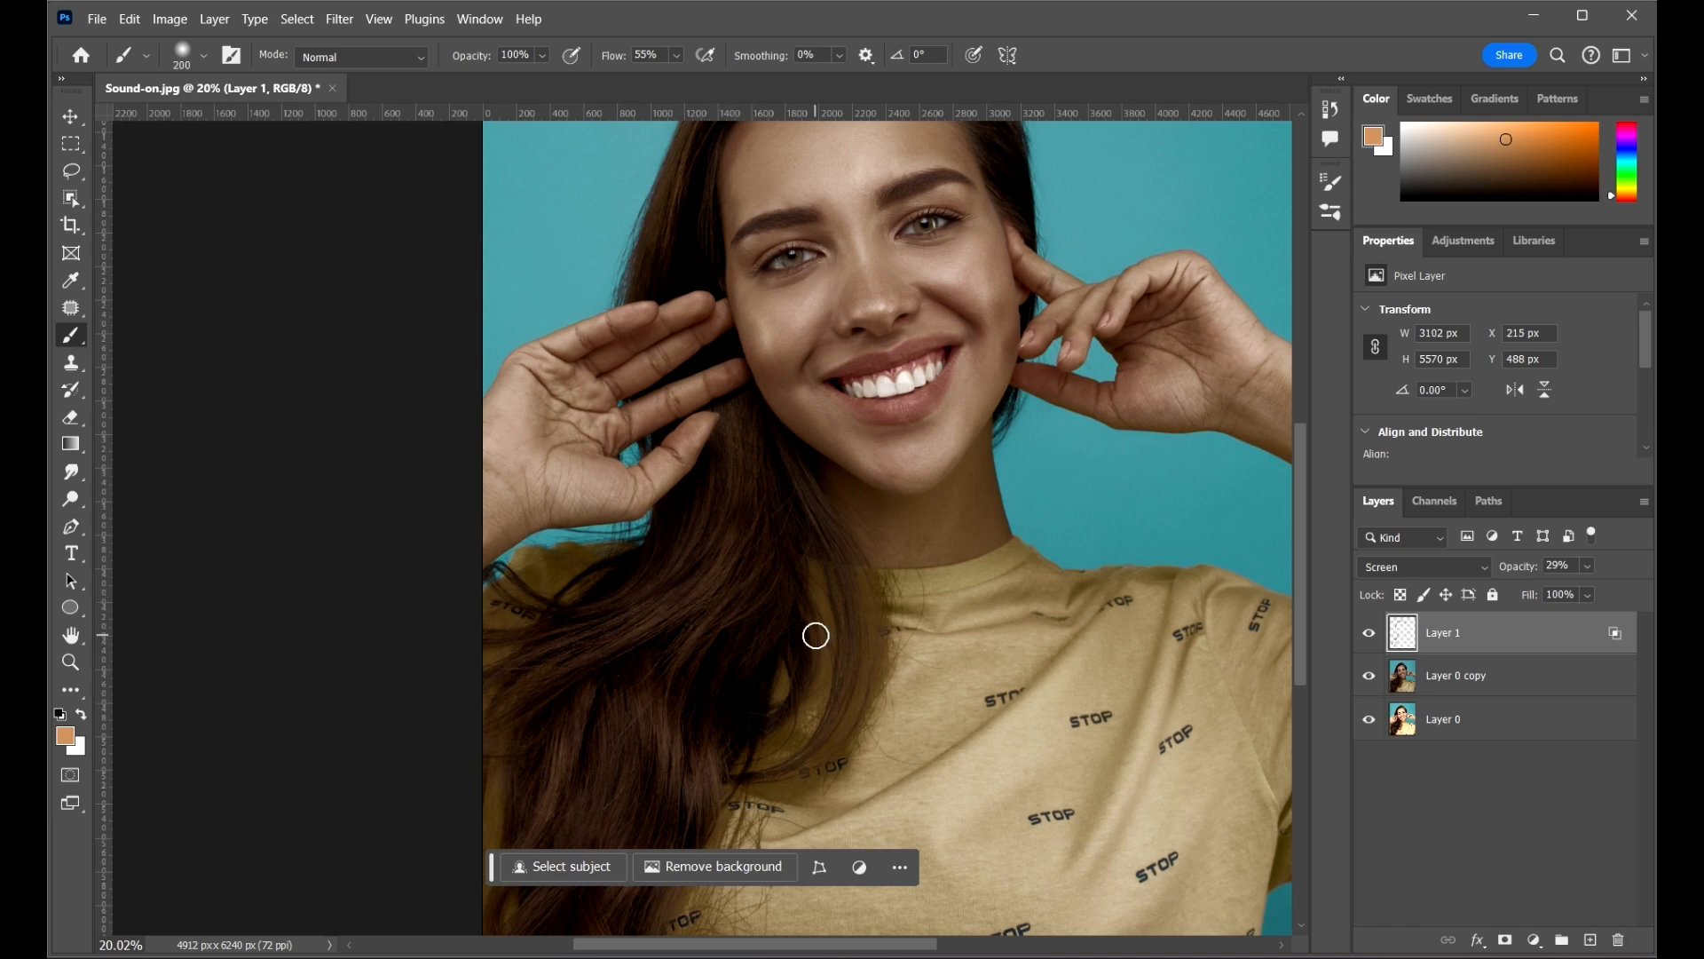
- Paint the lighter orange over the lower hair on Layer 1, using the 300 px brush and then the 200 px brush
key(bracketright)
key(bracketright)
key(bracketright)
key(bracketright)
scroll(654, 559, down, 4)
scroll(666, 498, down, 1)
key(bracketleft)
key(bracketleft)
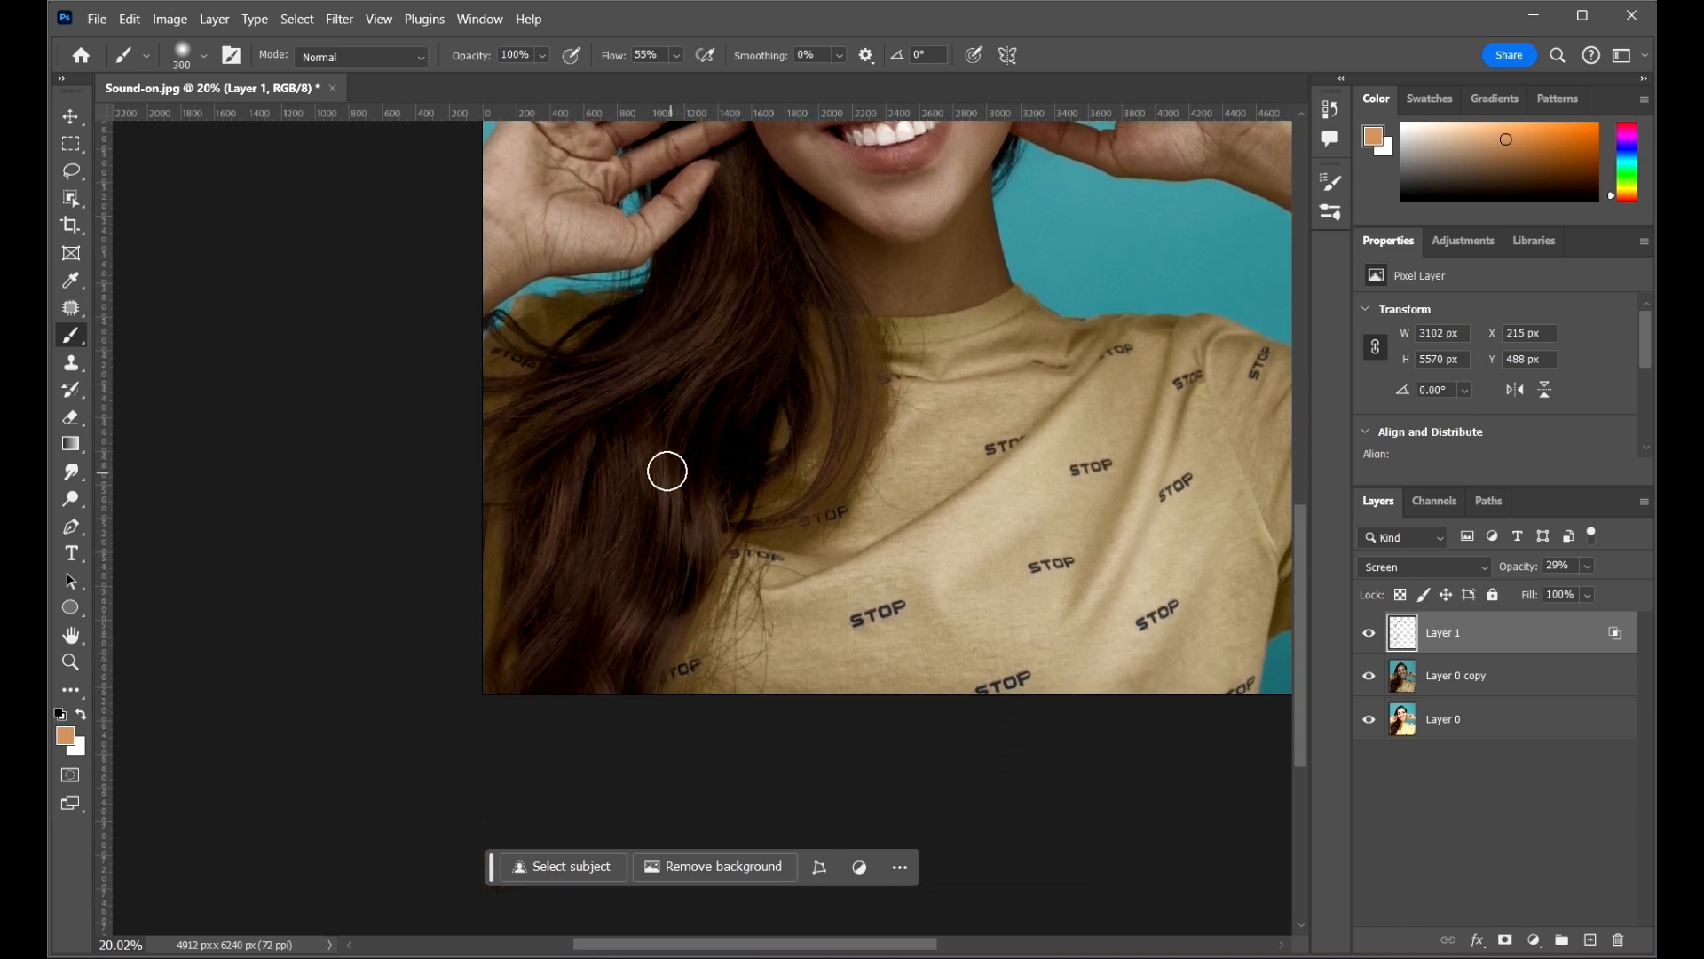
click(658, 453)
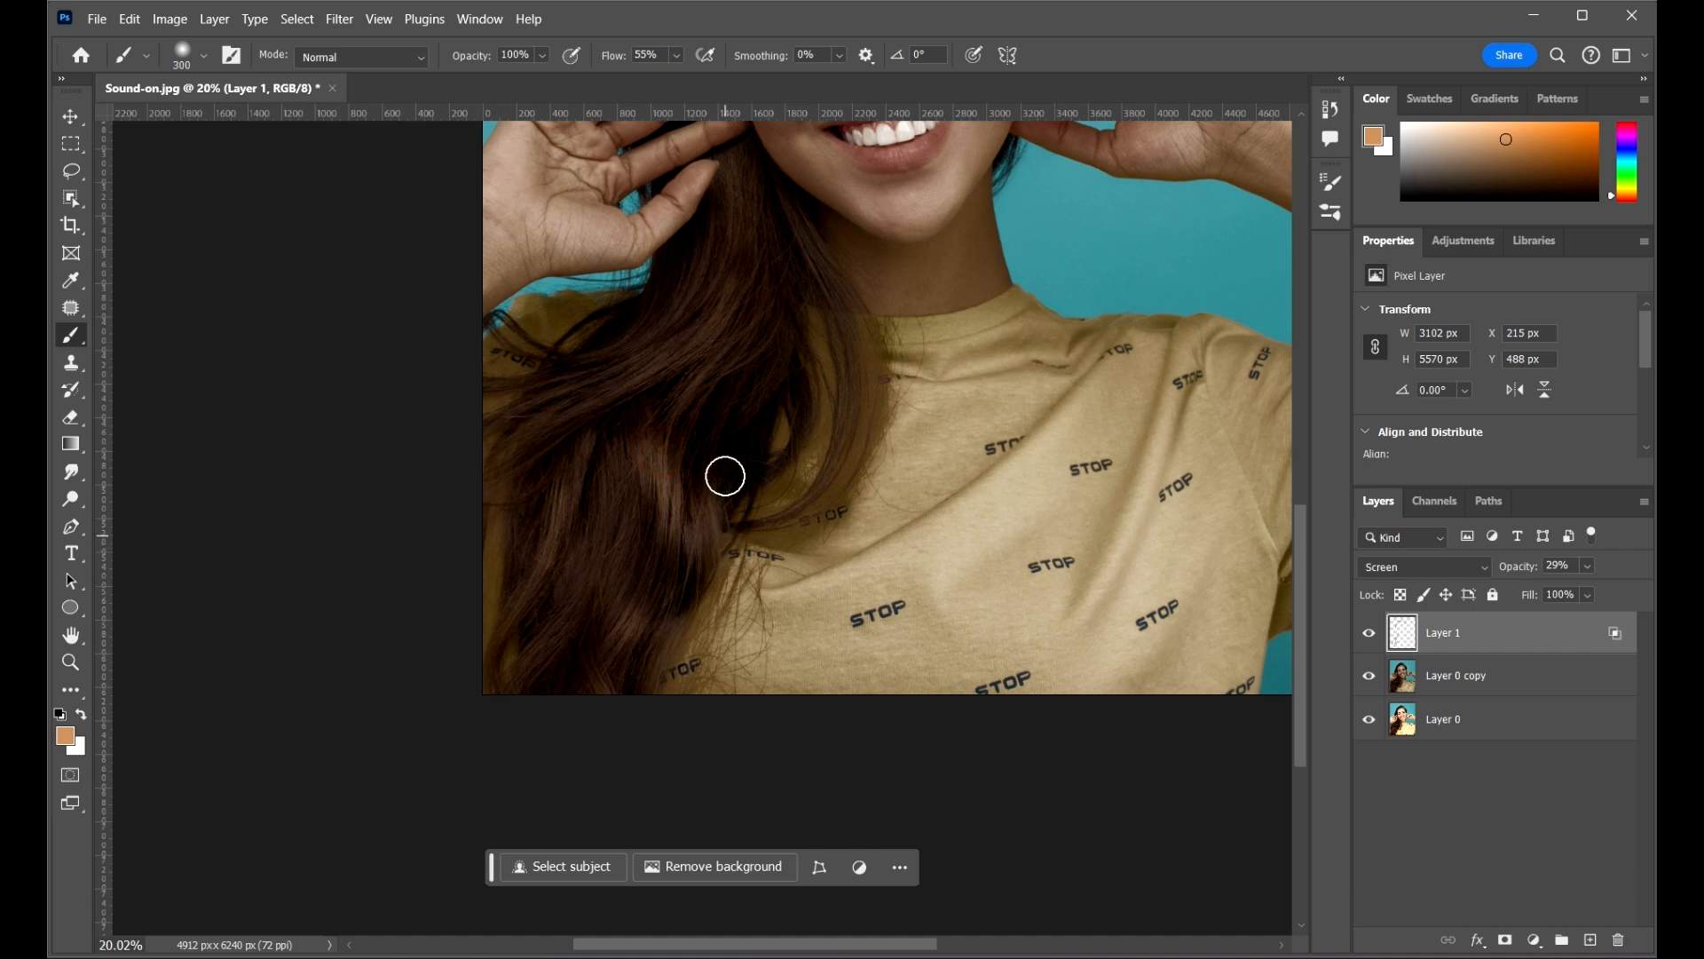
key(bracketleft)
click(574, 479)
- Paint light orange highlights on Layer 1 across the crown and down the hair beside the forehead with a 400 px brush
scroll(793, 488, down, 5)
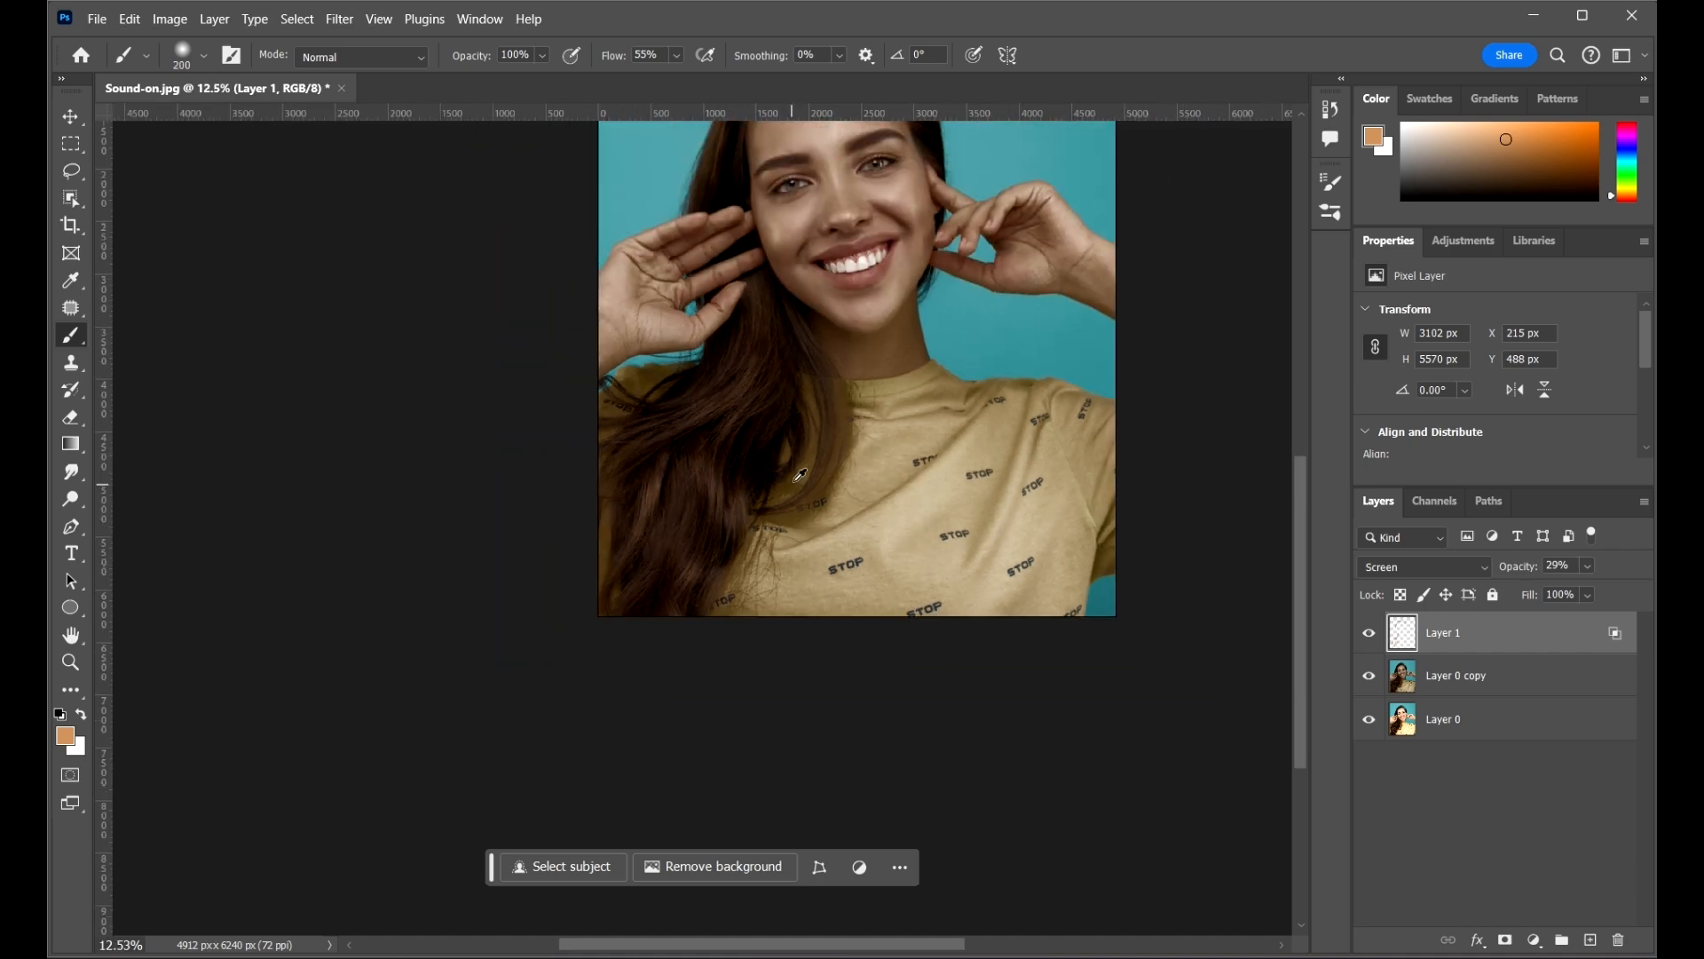
drag(882, 298, 882, 475)
scroll(852, 255, up, 5)
scroll(856, 257, up, 1)
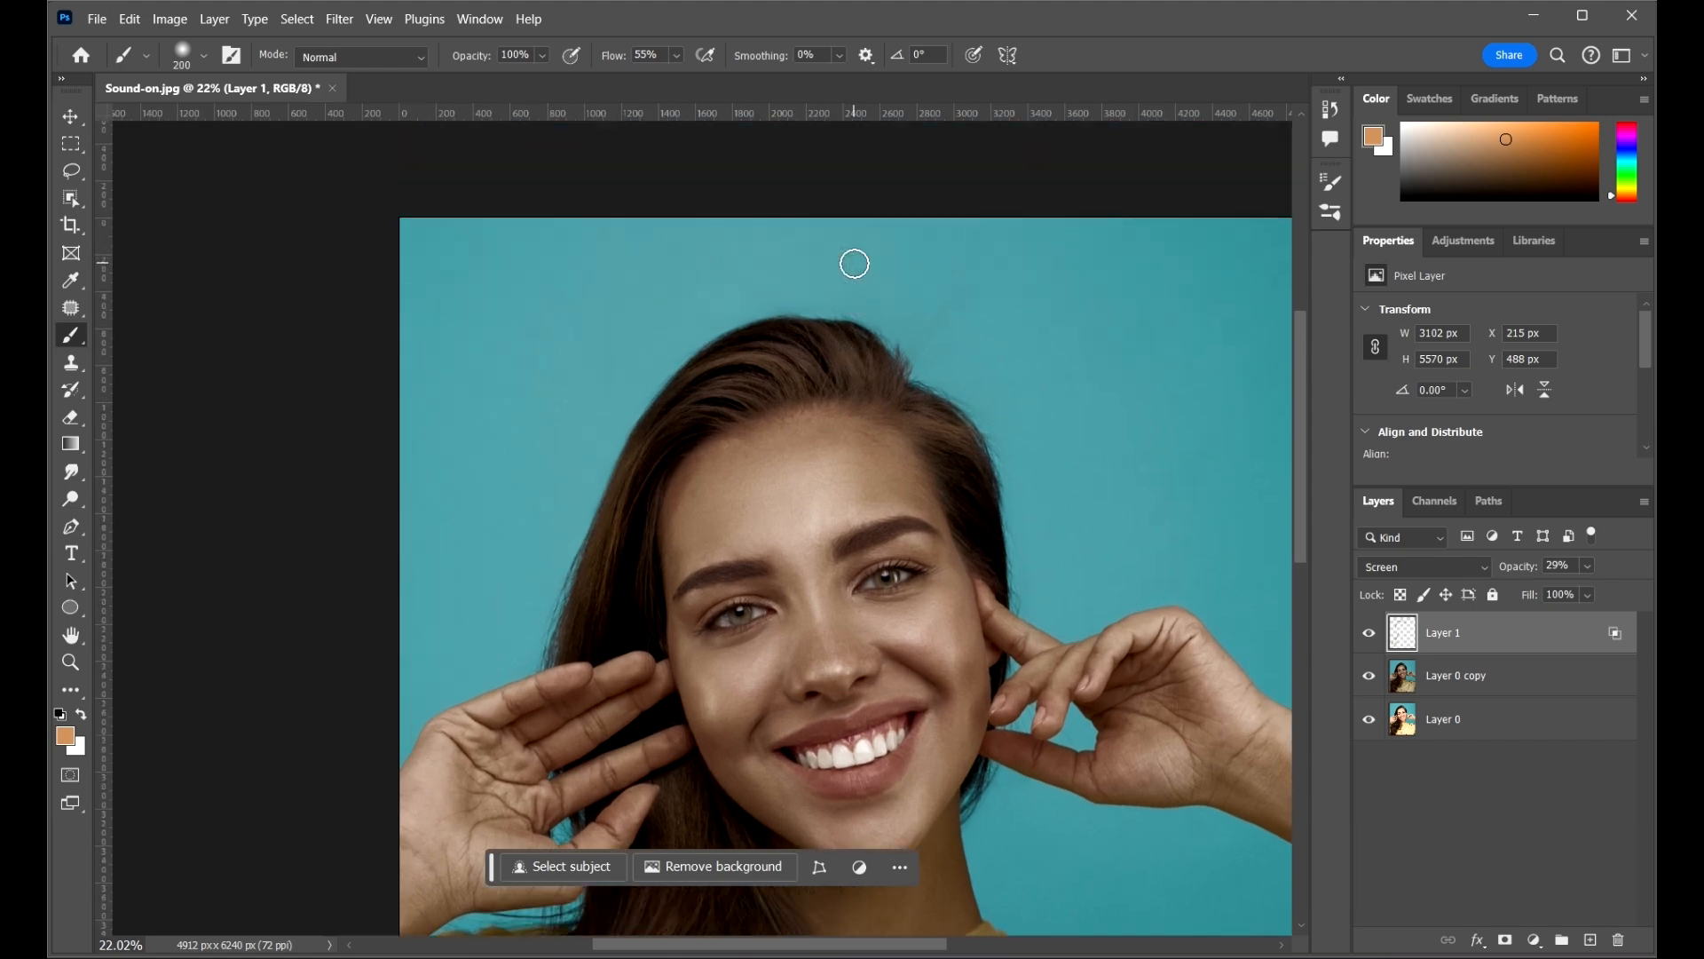
key(bracketright)
key(bracketright)
key(bracketright)
drag(781, 357, 741, 349)
scroll(626, 443, down, 1)
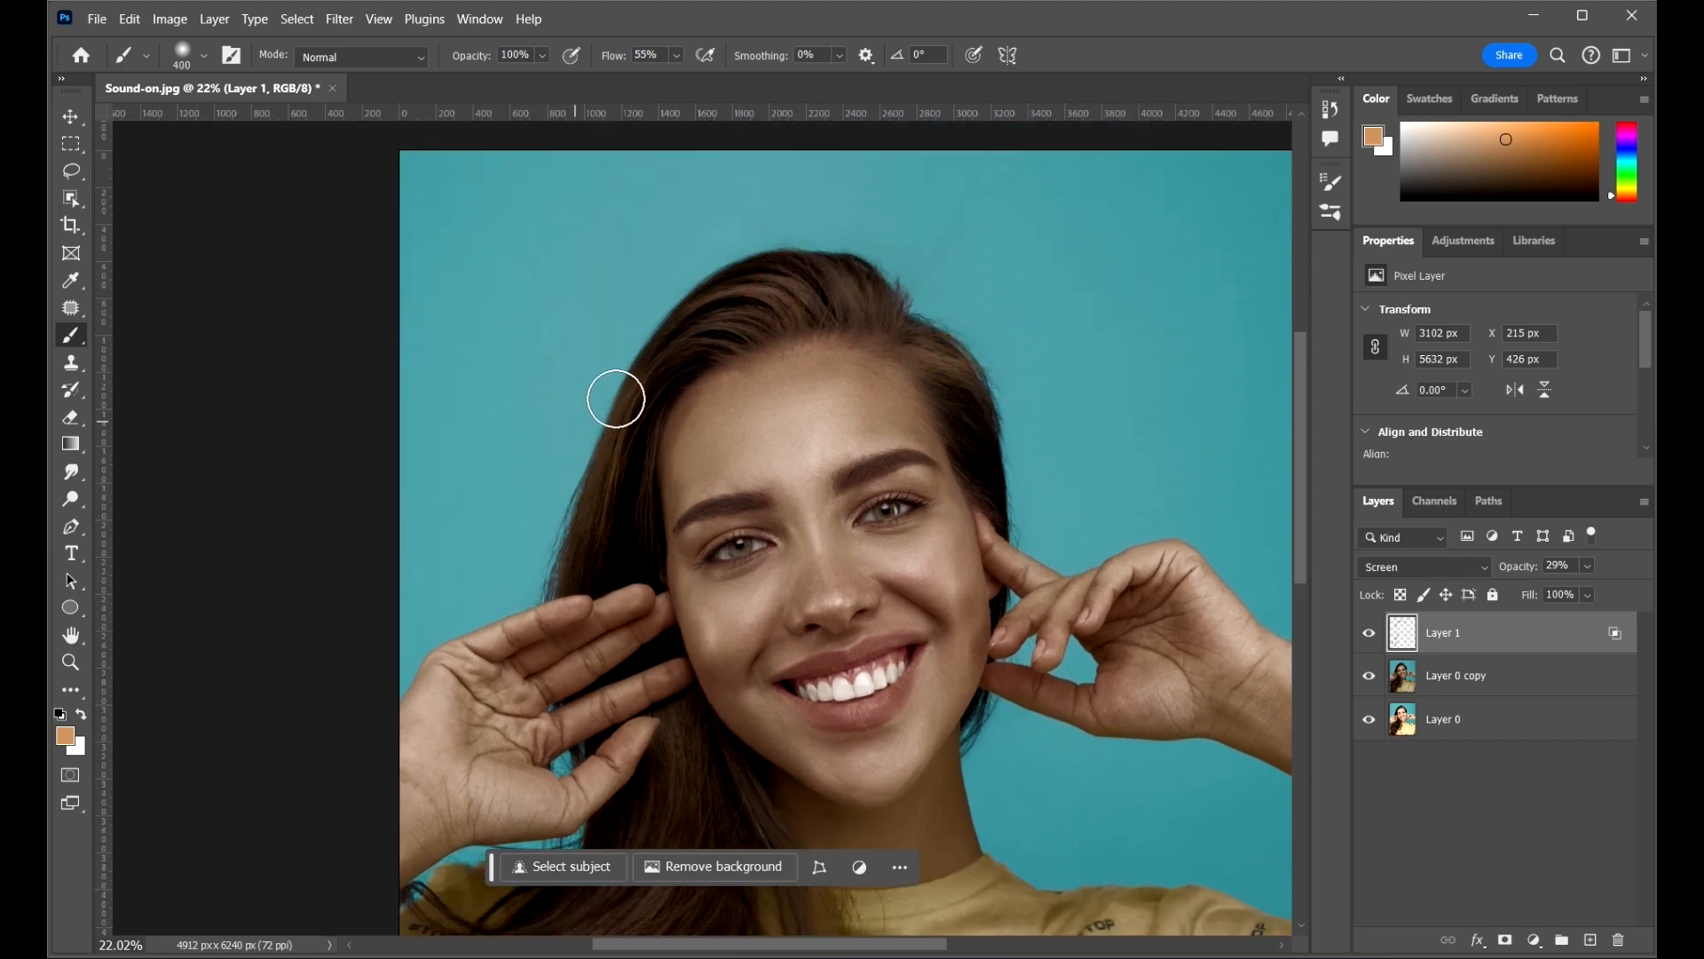
click(624, 466)
- Extend the light orange highlights on Layer 1 with the 400 px brush through the hair below the raised left hand
scroll(711, 482, down, 3)
click(681, 515)
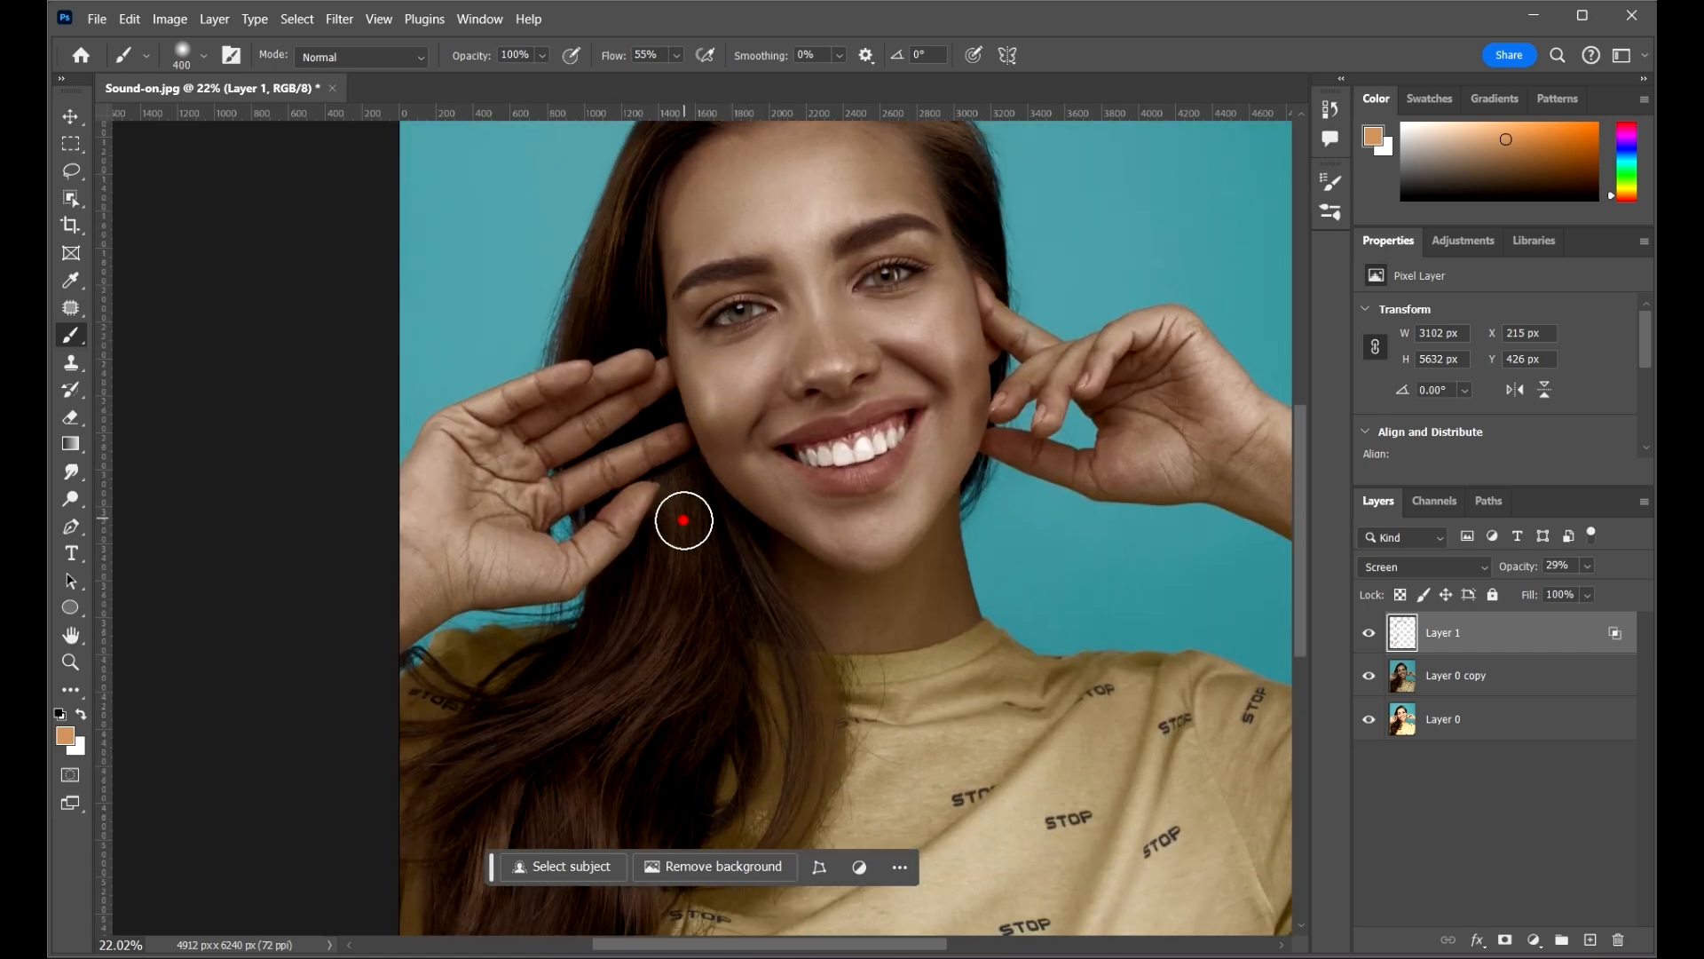
click(685, 513)
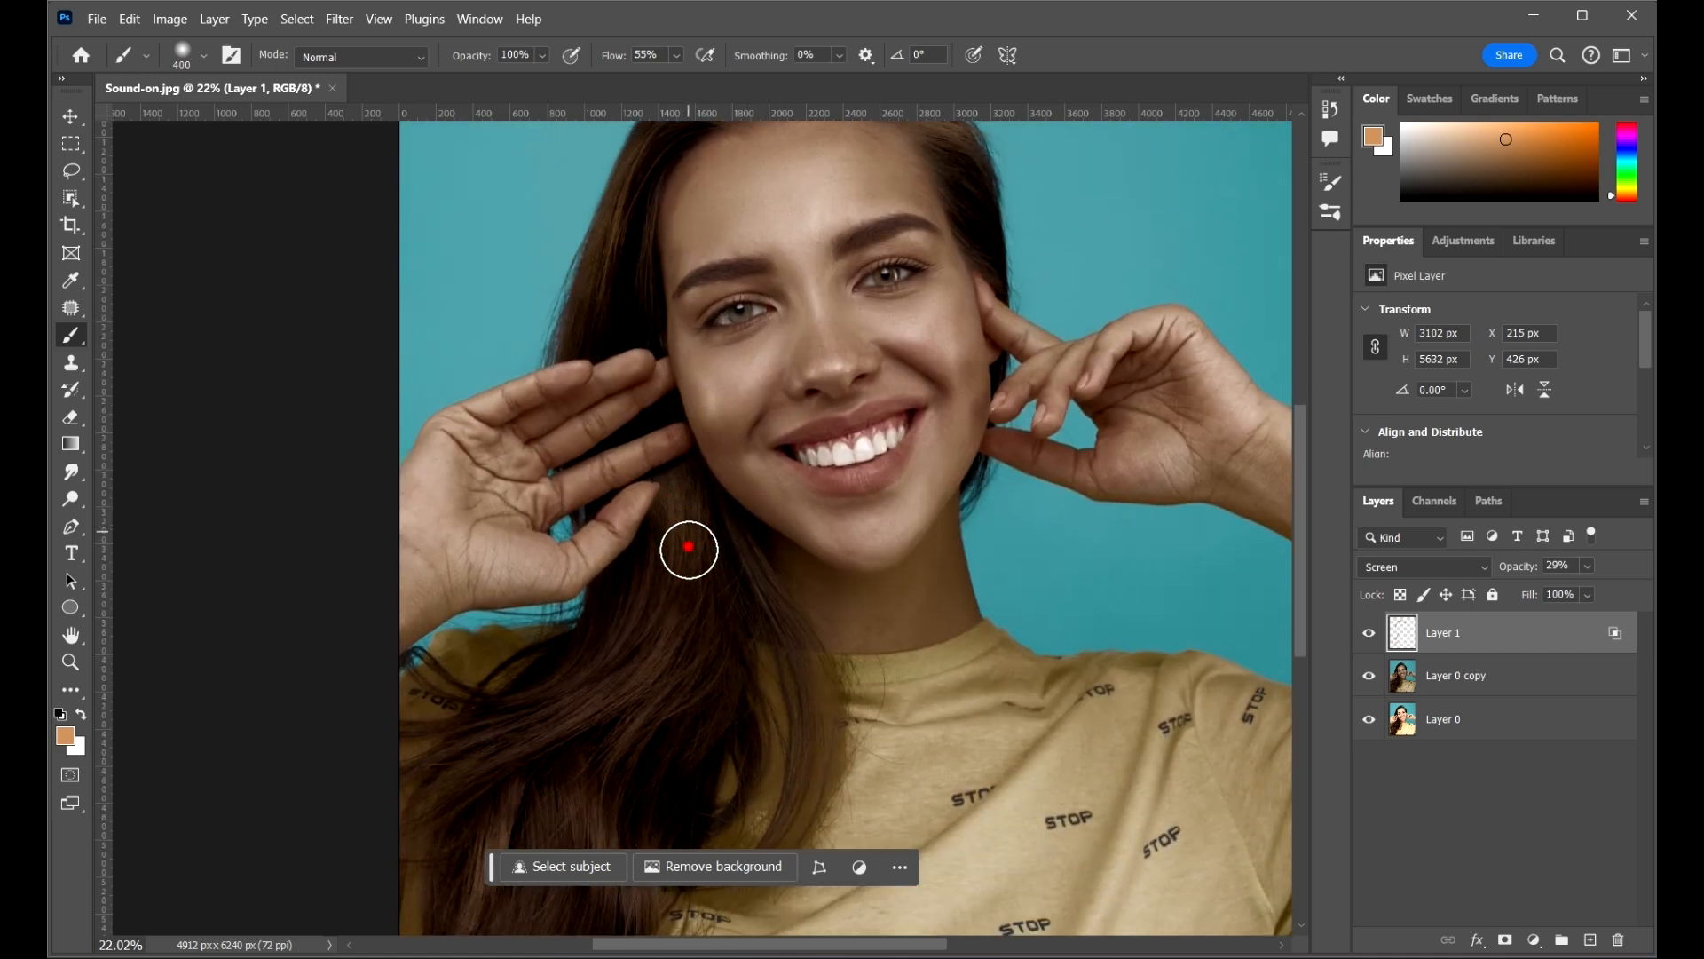
scroll(677, 628, down, 3)
click(632, 508)
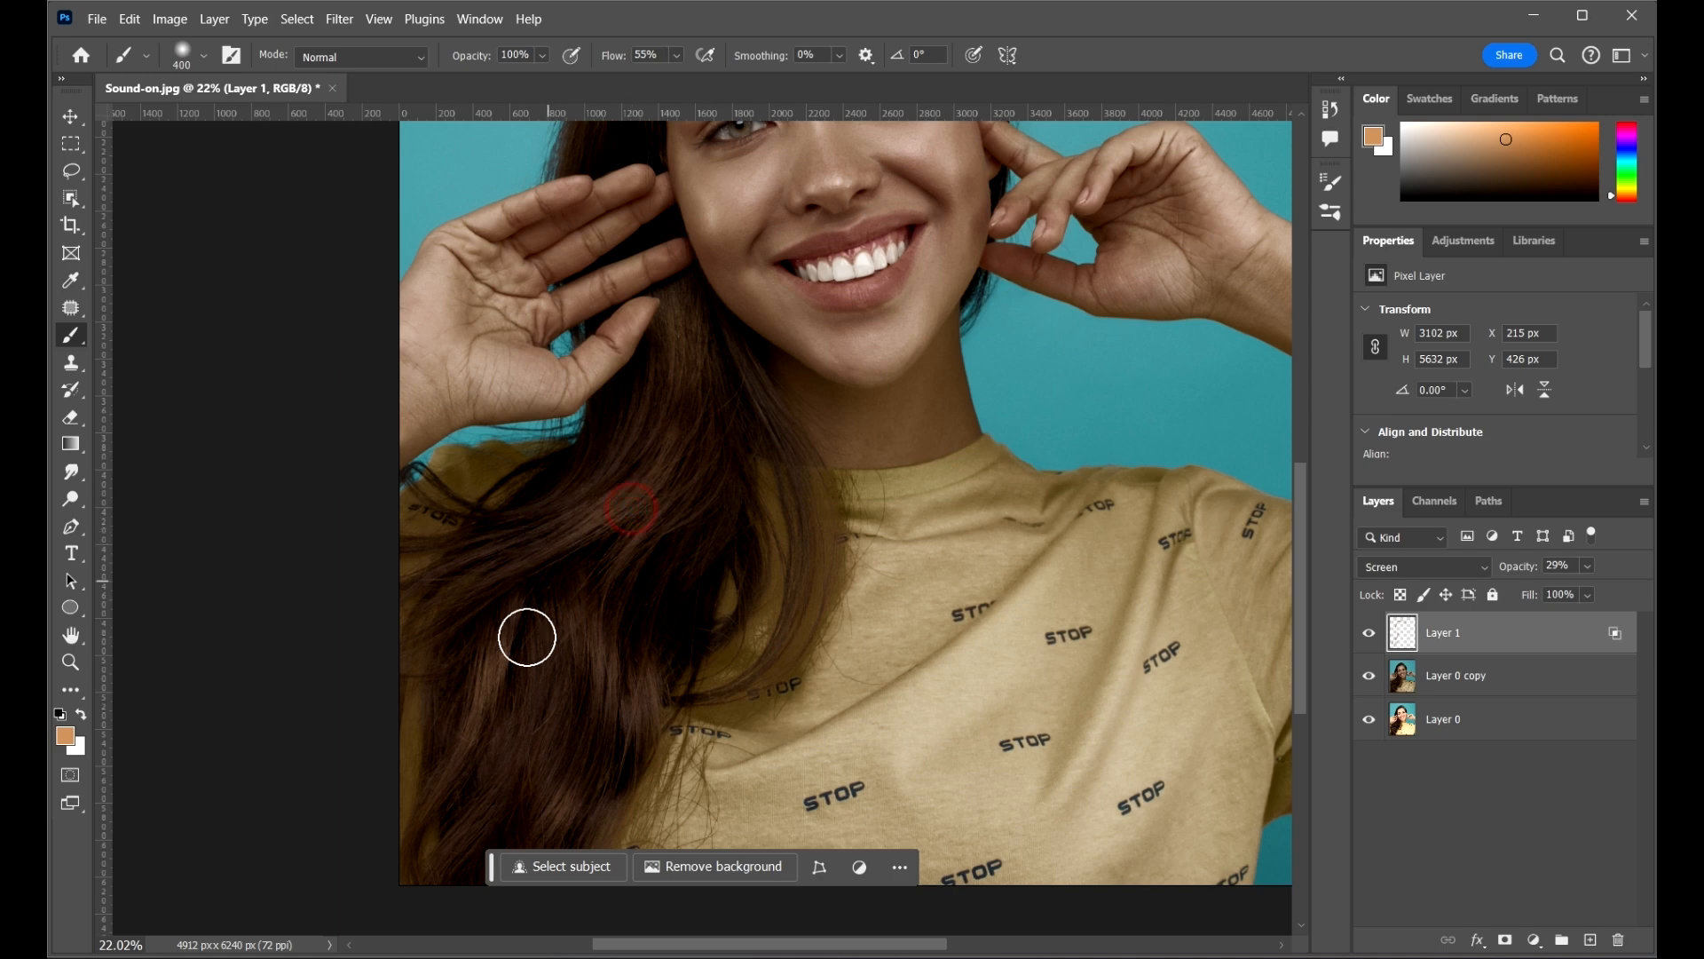
- Toggle Layer 1's visibility on the full portrait, and examine the highlighted hair strands up close
scroll(722, 491, down, 5)
drag(1008, 406, 925, 515)
scroll(709, 431, up, 3)
key(v)
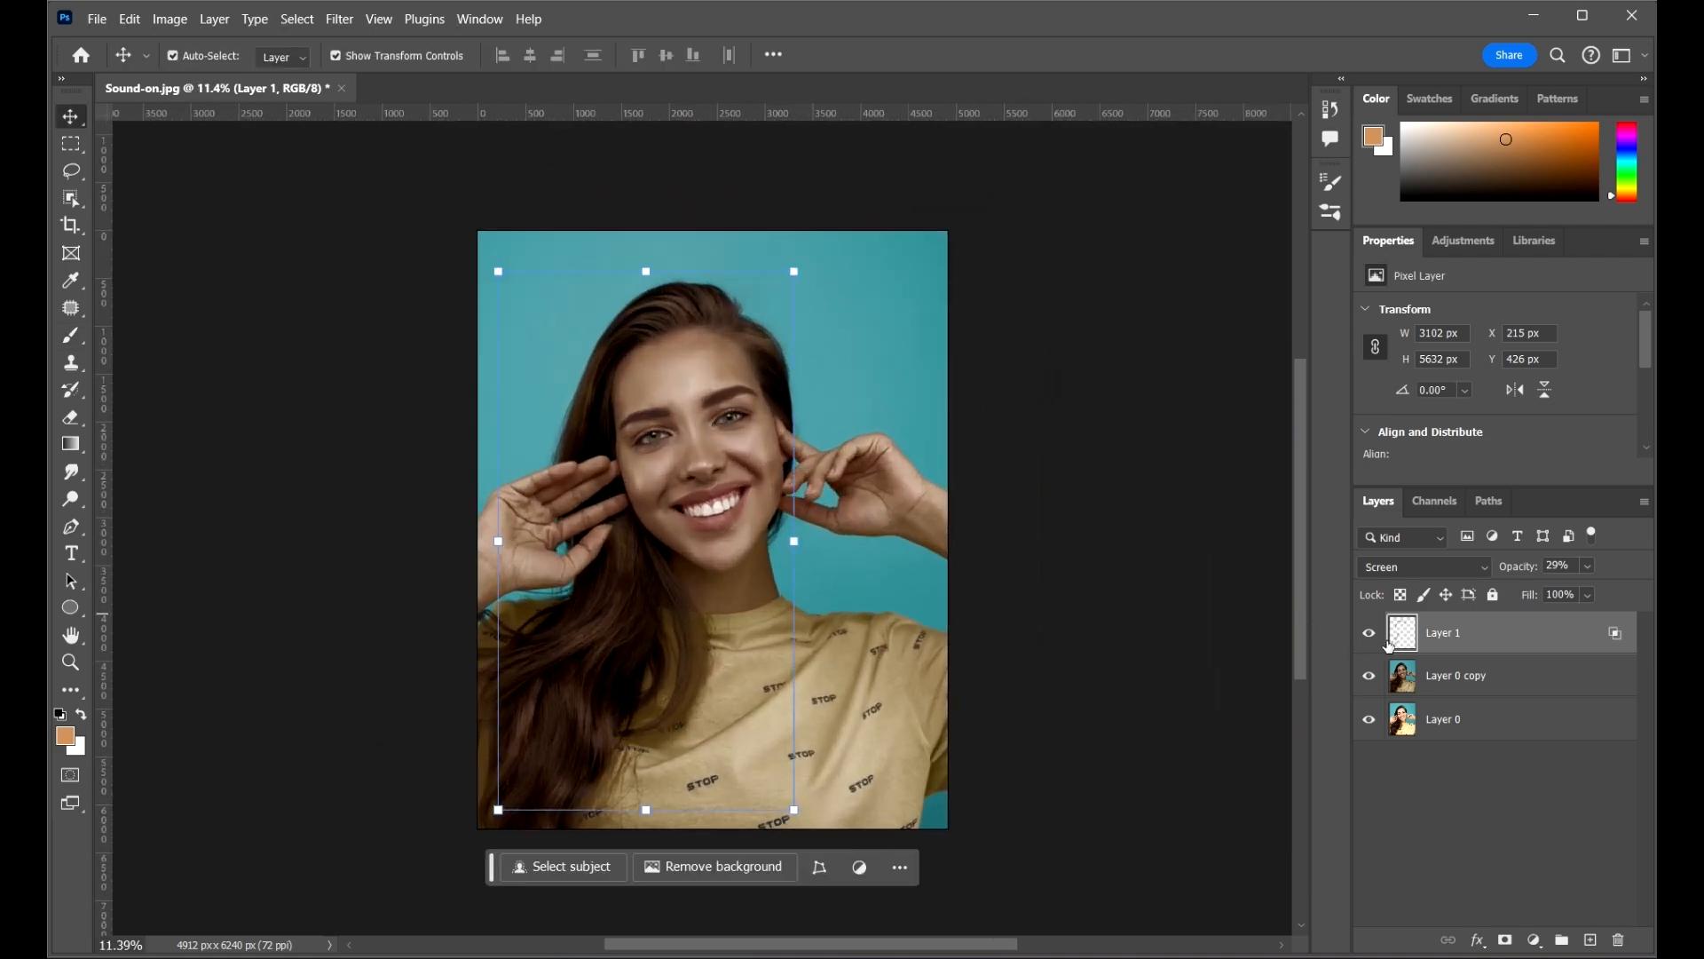
click(1369, 633)
click(1370, 633)
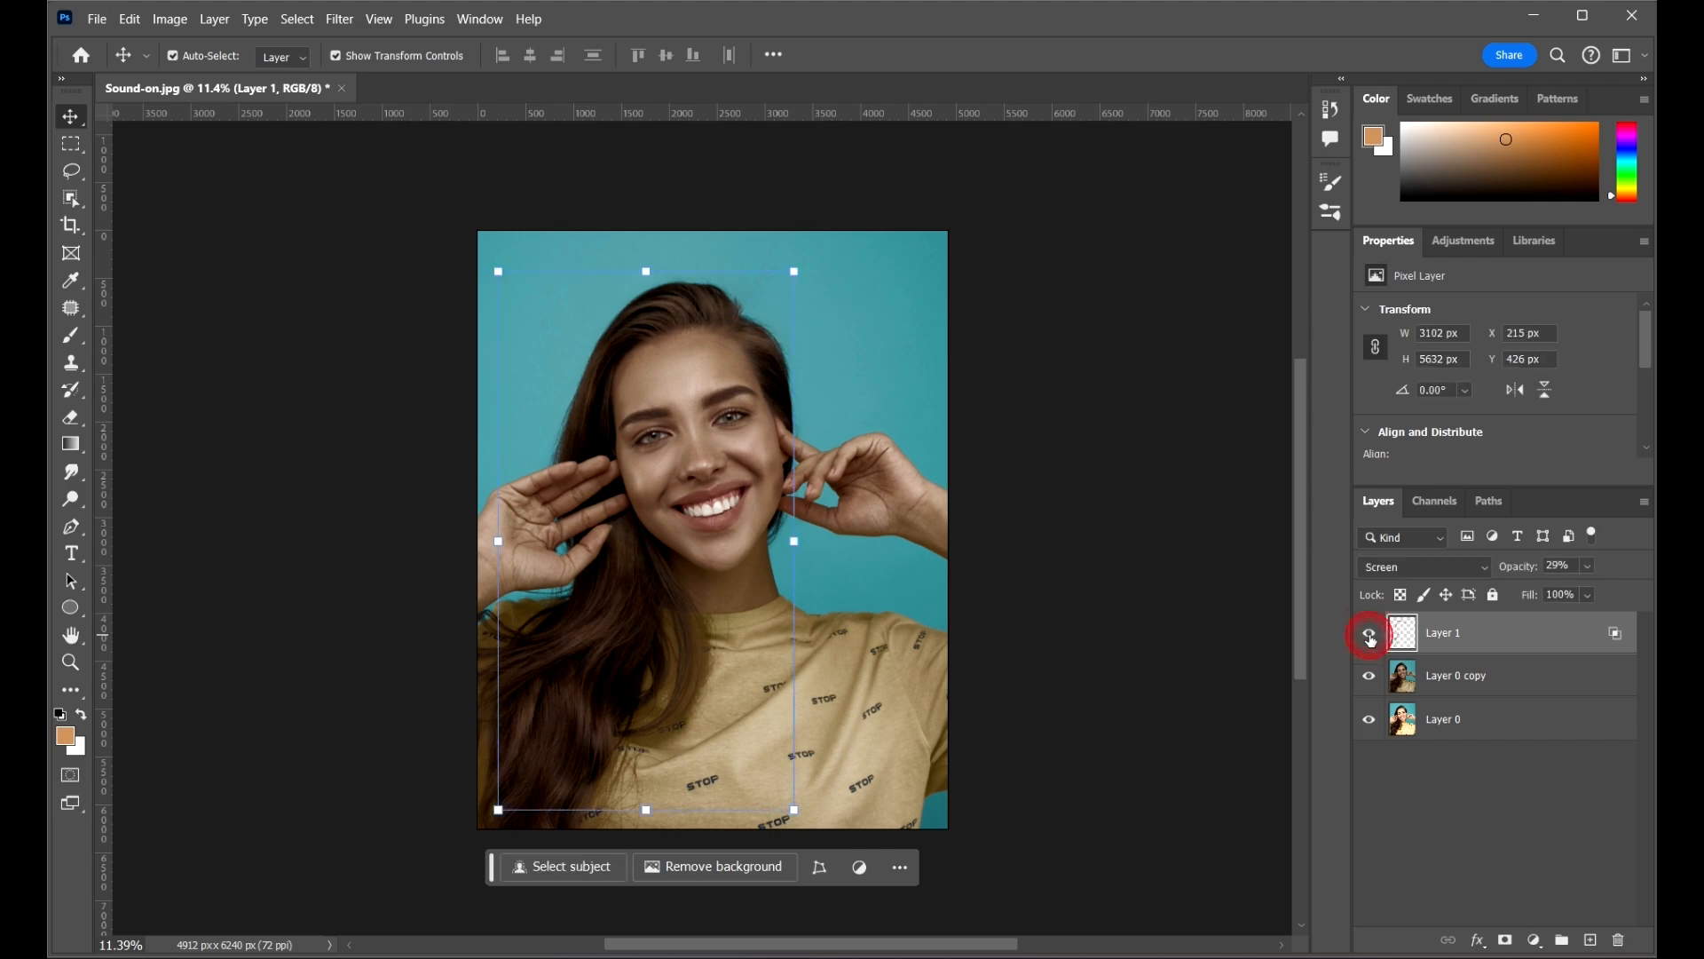
scroll(911, 578, up, 10)
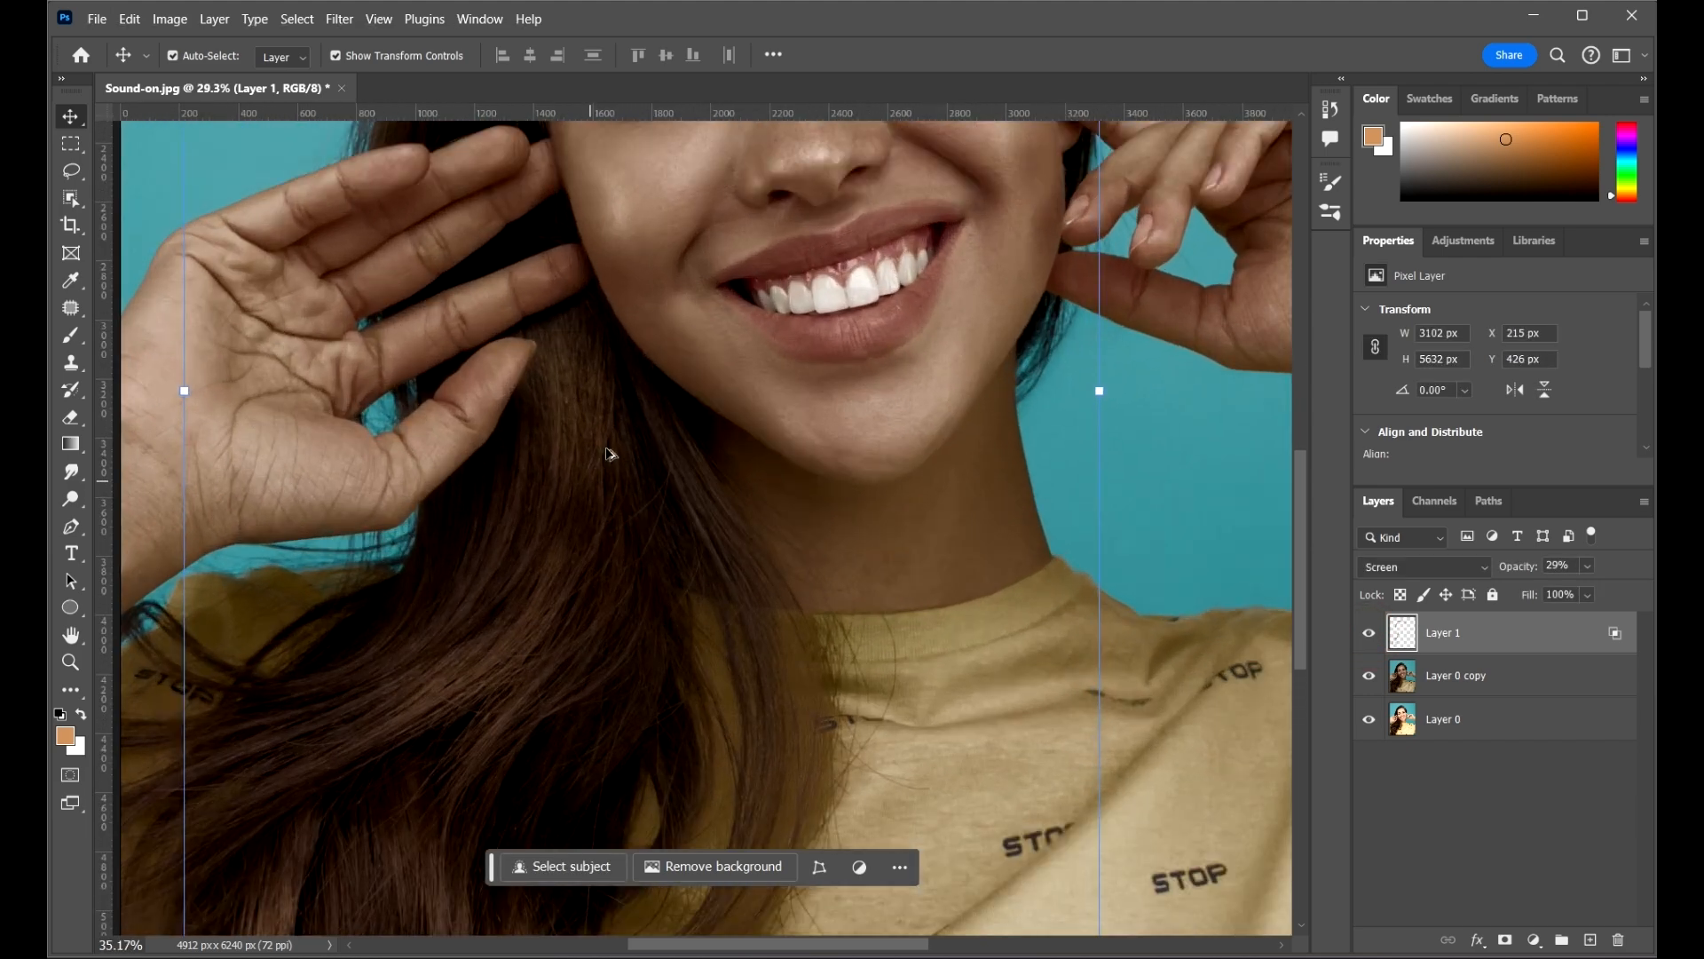
scroll(569, 375, down, 8)
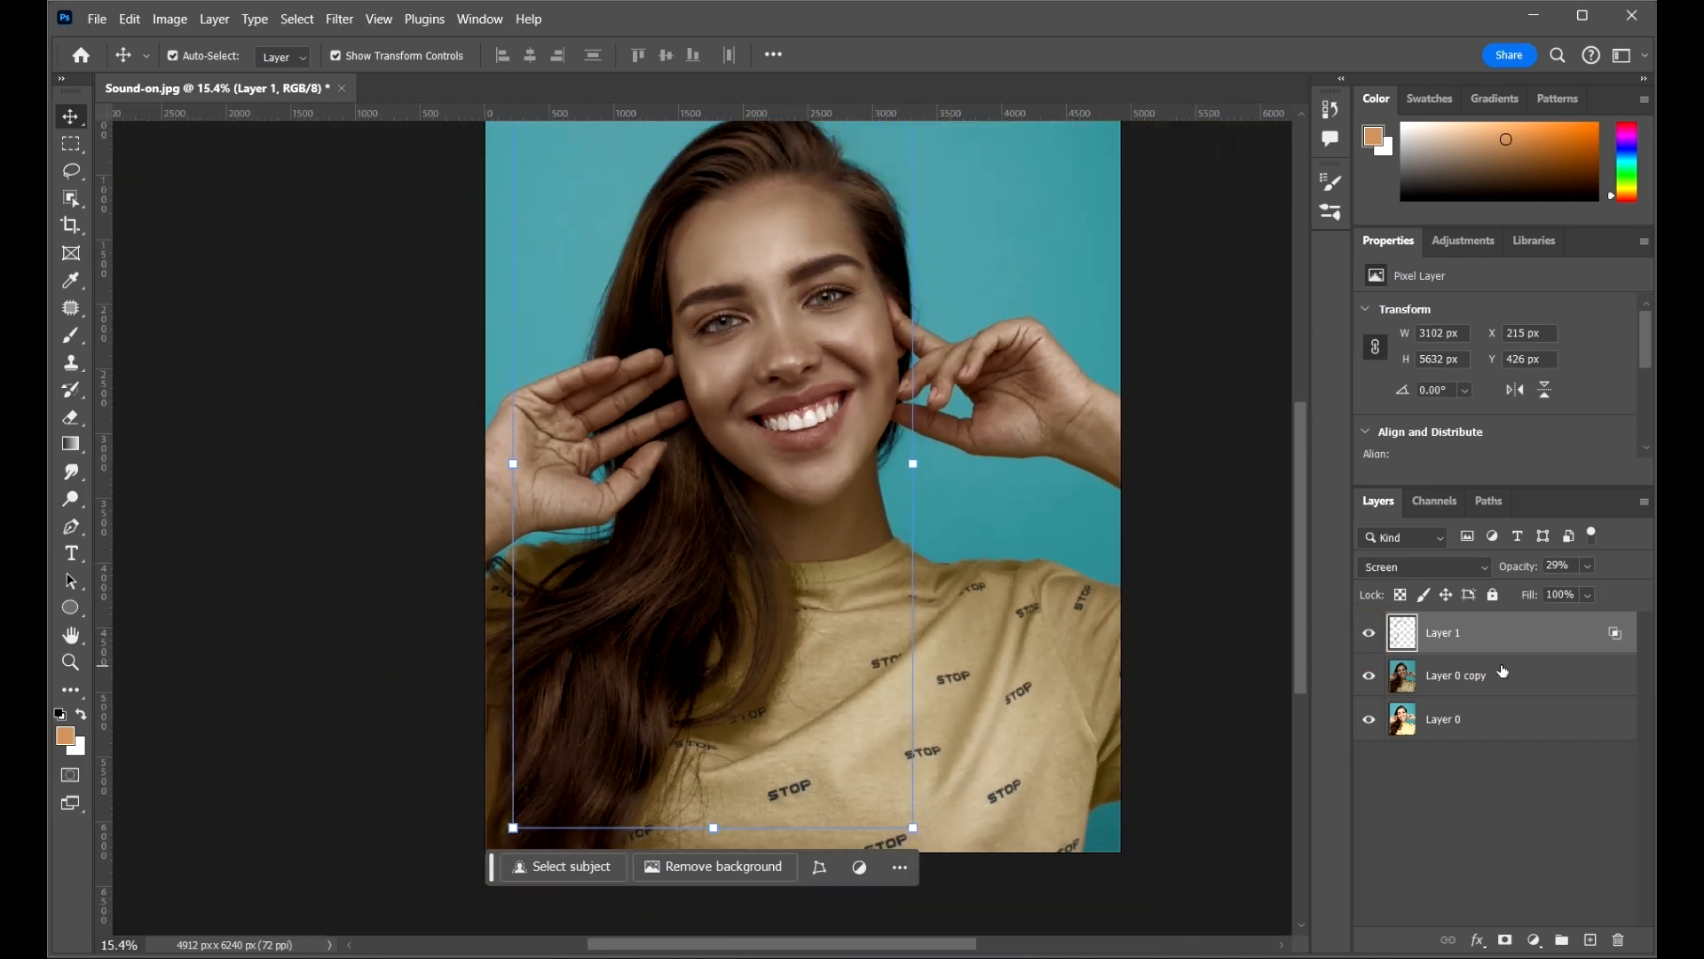
- Lower the opacity of Layer 1 to 25% and deselect the layer
click(1587, 566)
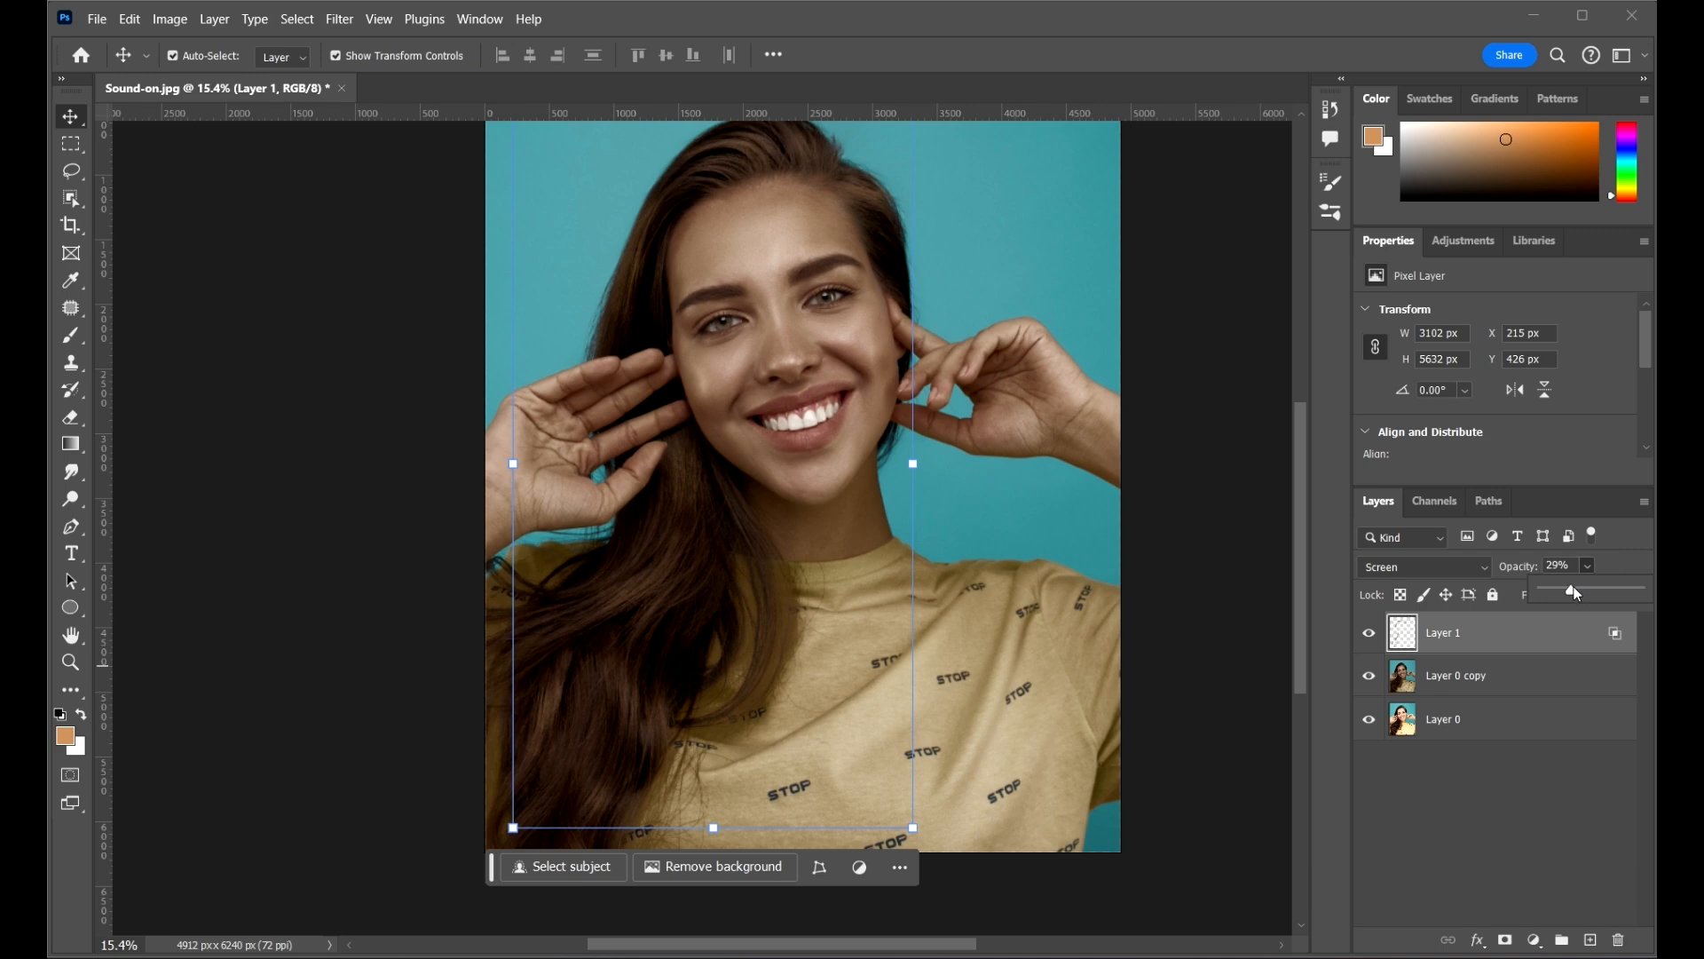
drag(1576, 594, 1571, 594)
click(1190, 540)
drag(1099, 533, 1031, 583)
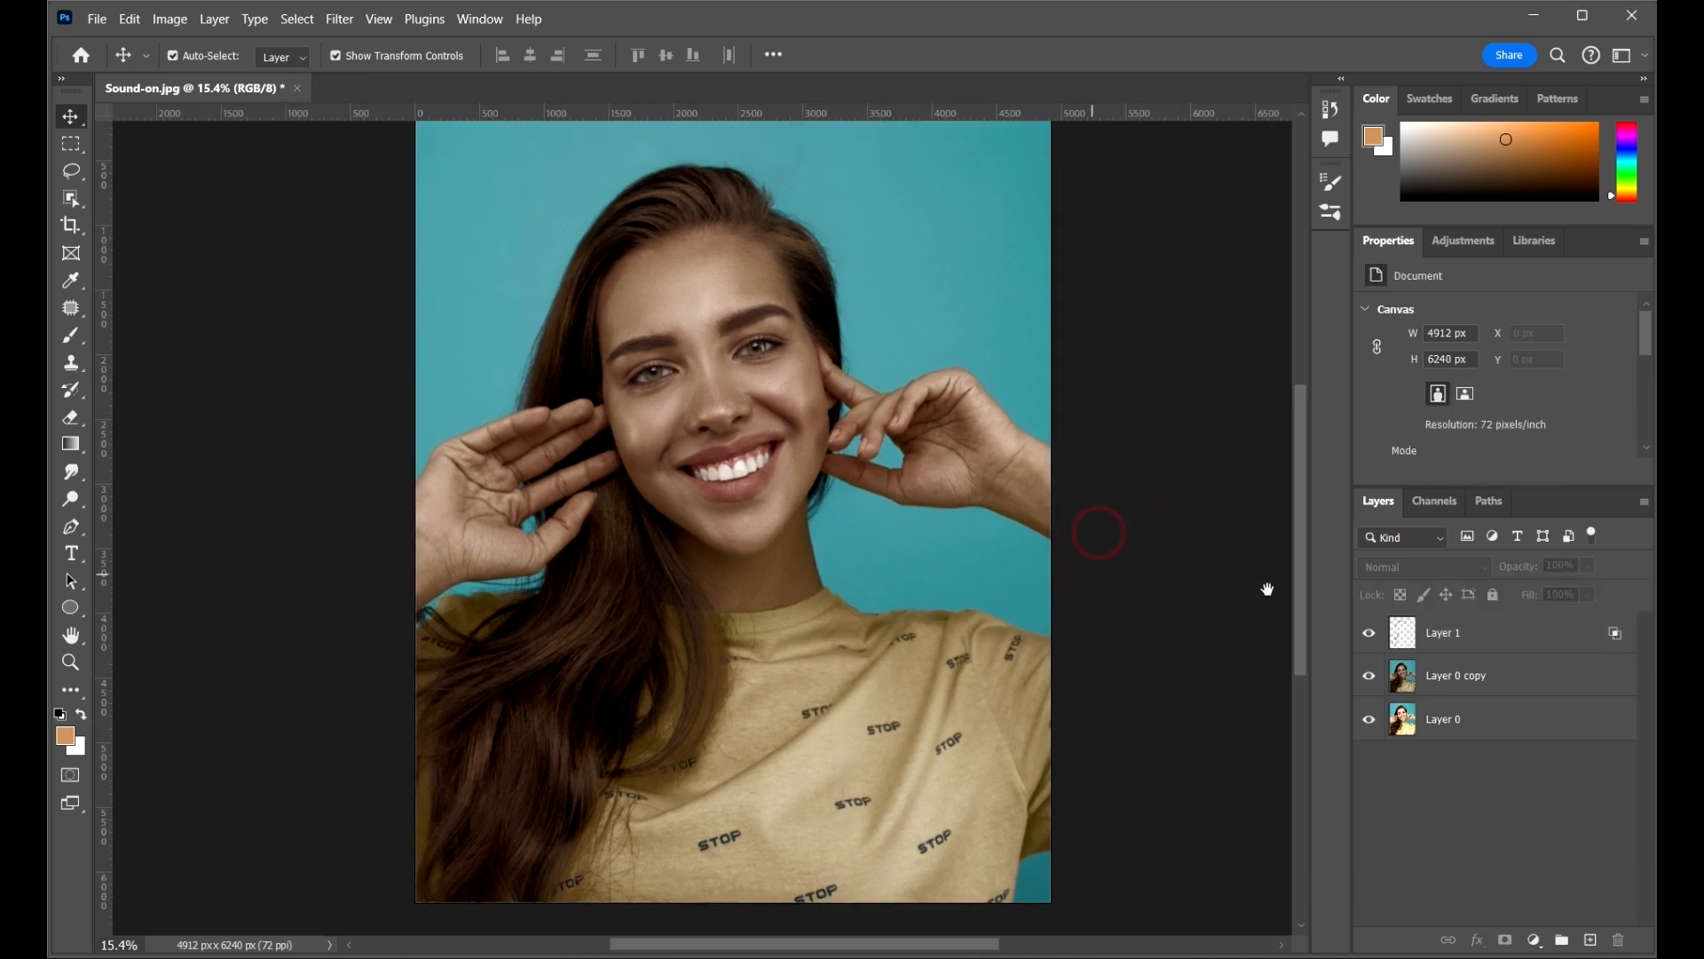
- Duplicate Layer 1 and adjust the copy's Blend If, with current-layer shadows at 25 / 121 and refined underlying-layer sliders
click(1527, 643)
key(ctrl+j)
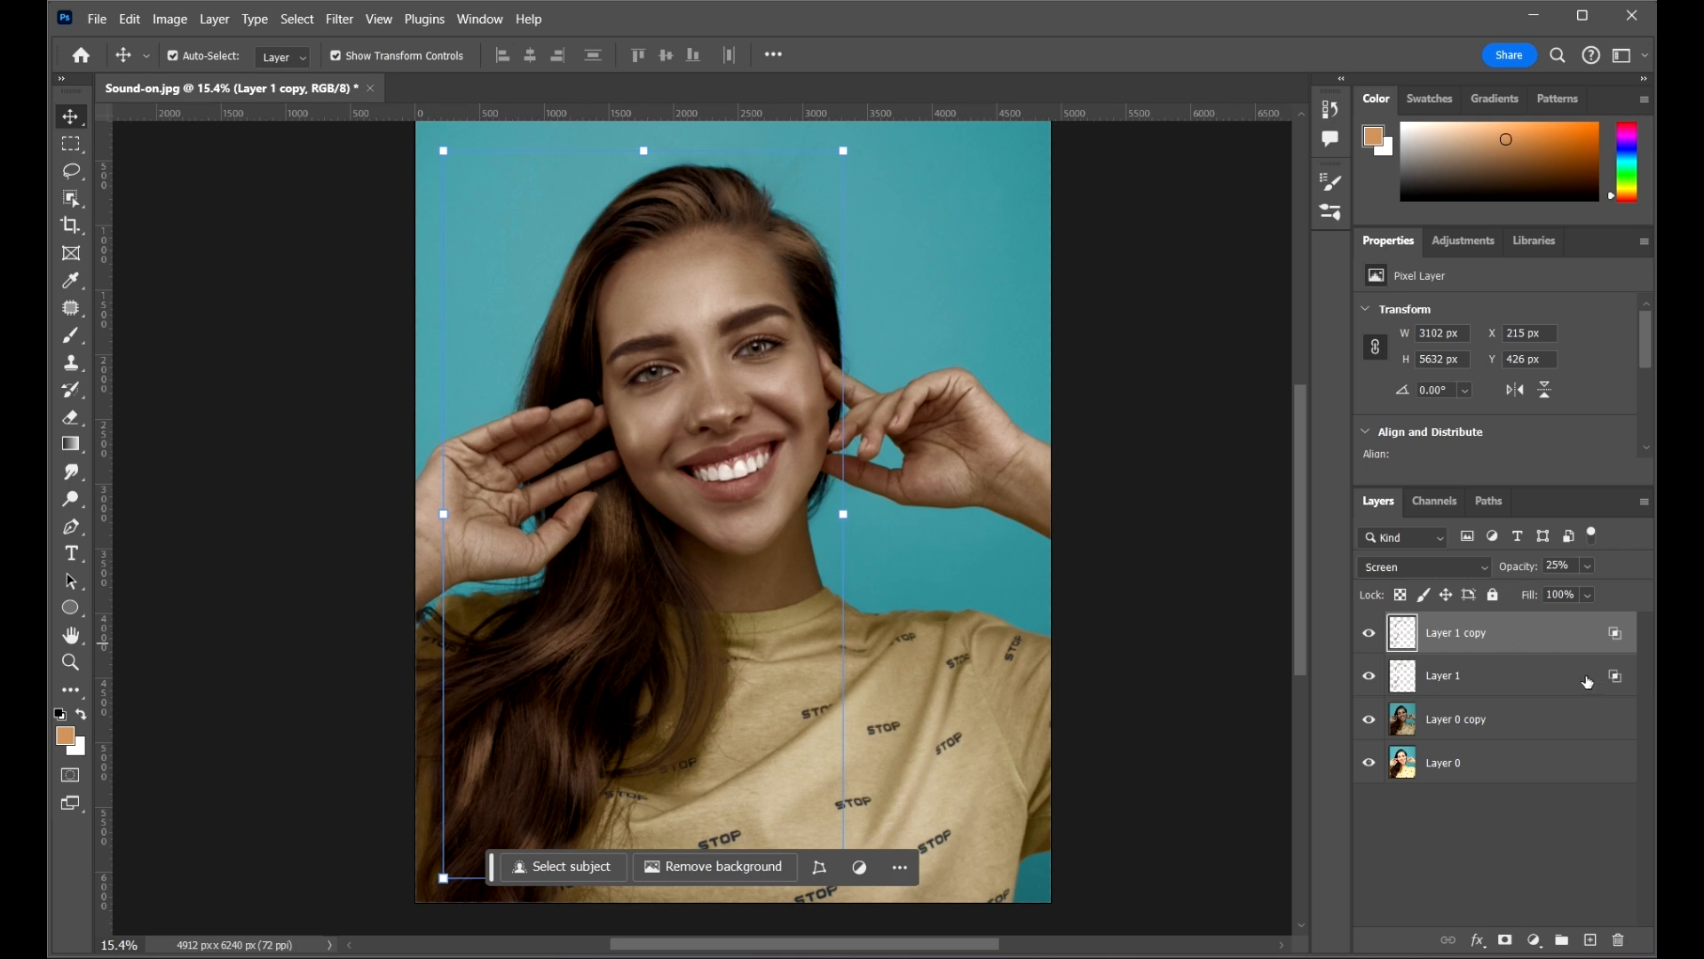
double_click(1575, 630)
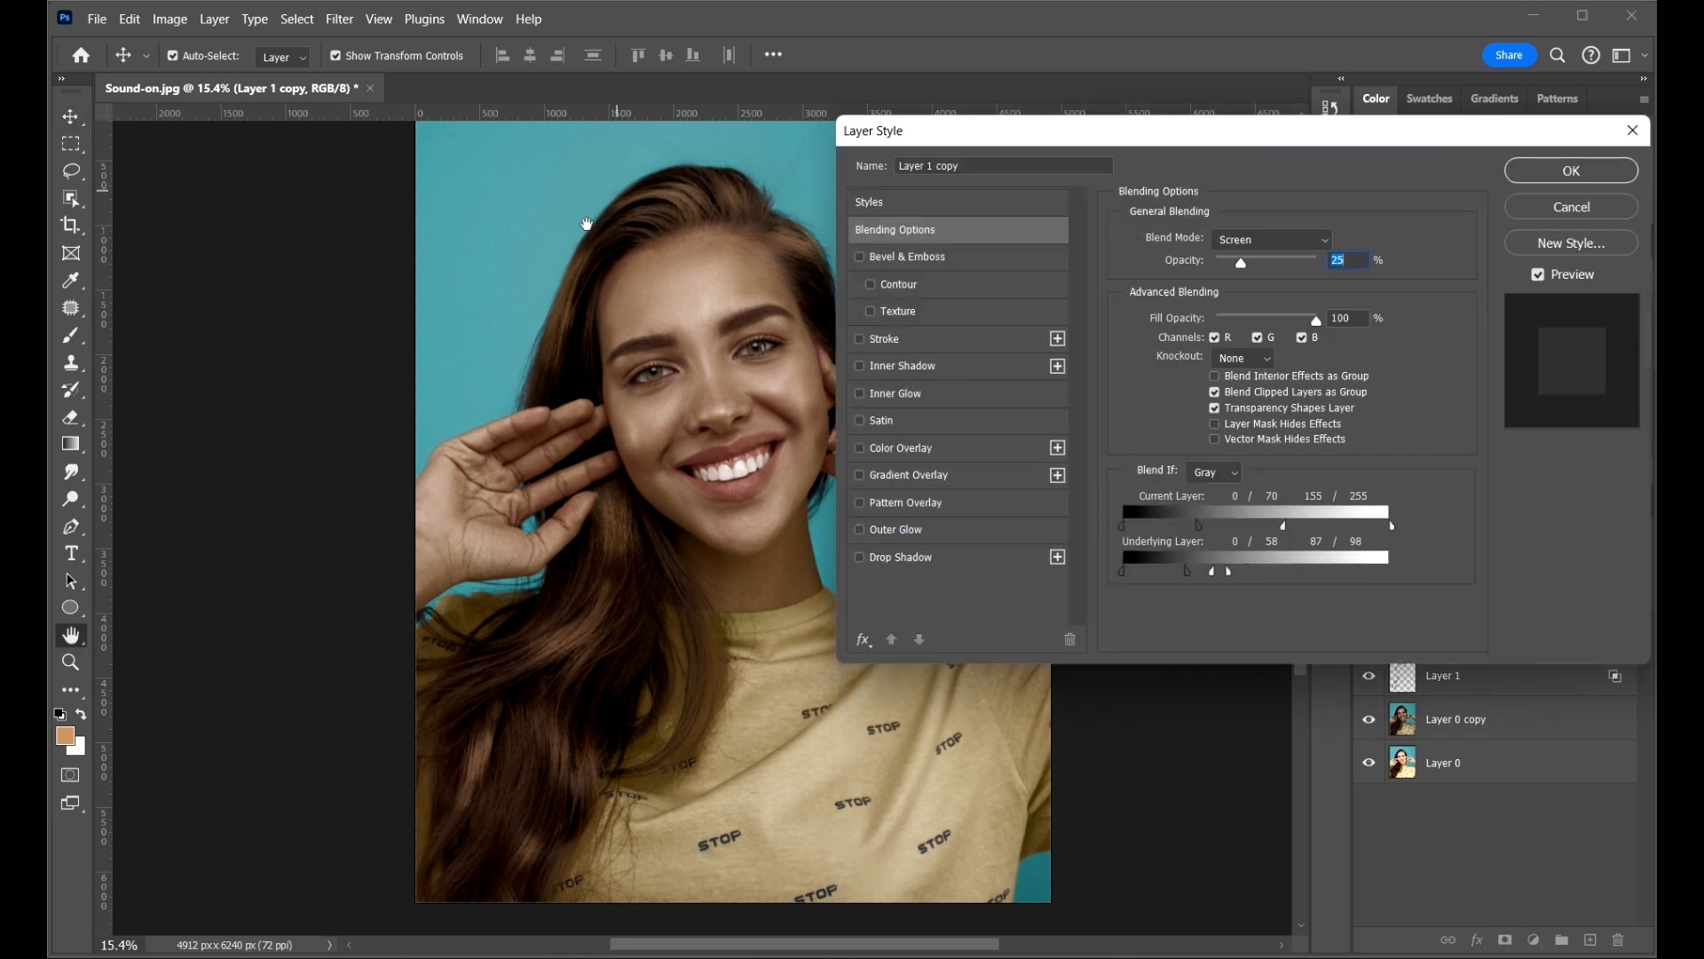
scroll(627, 240, up, 9)
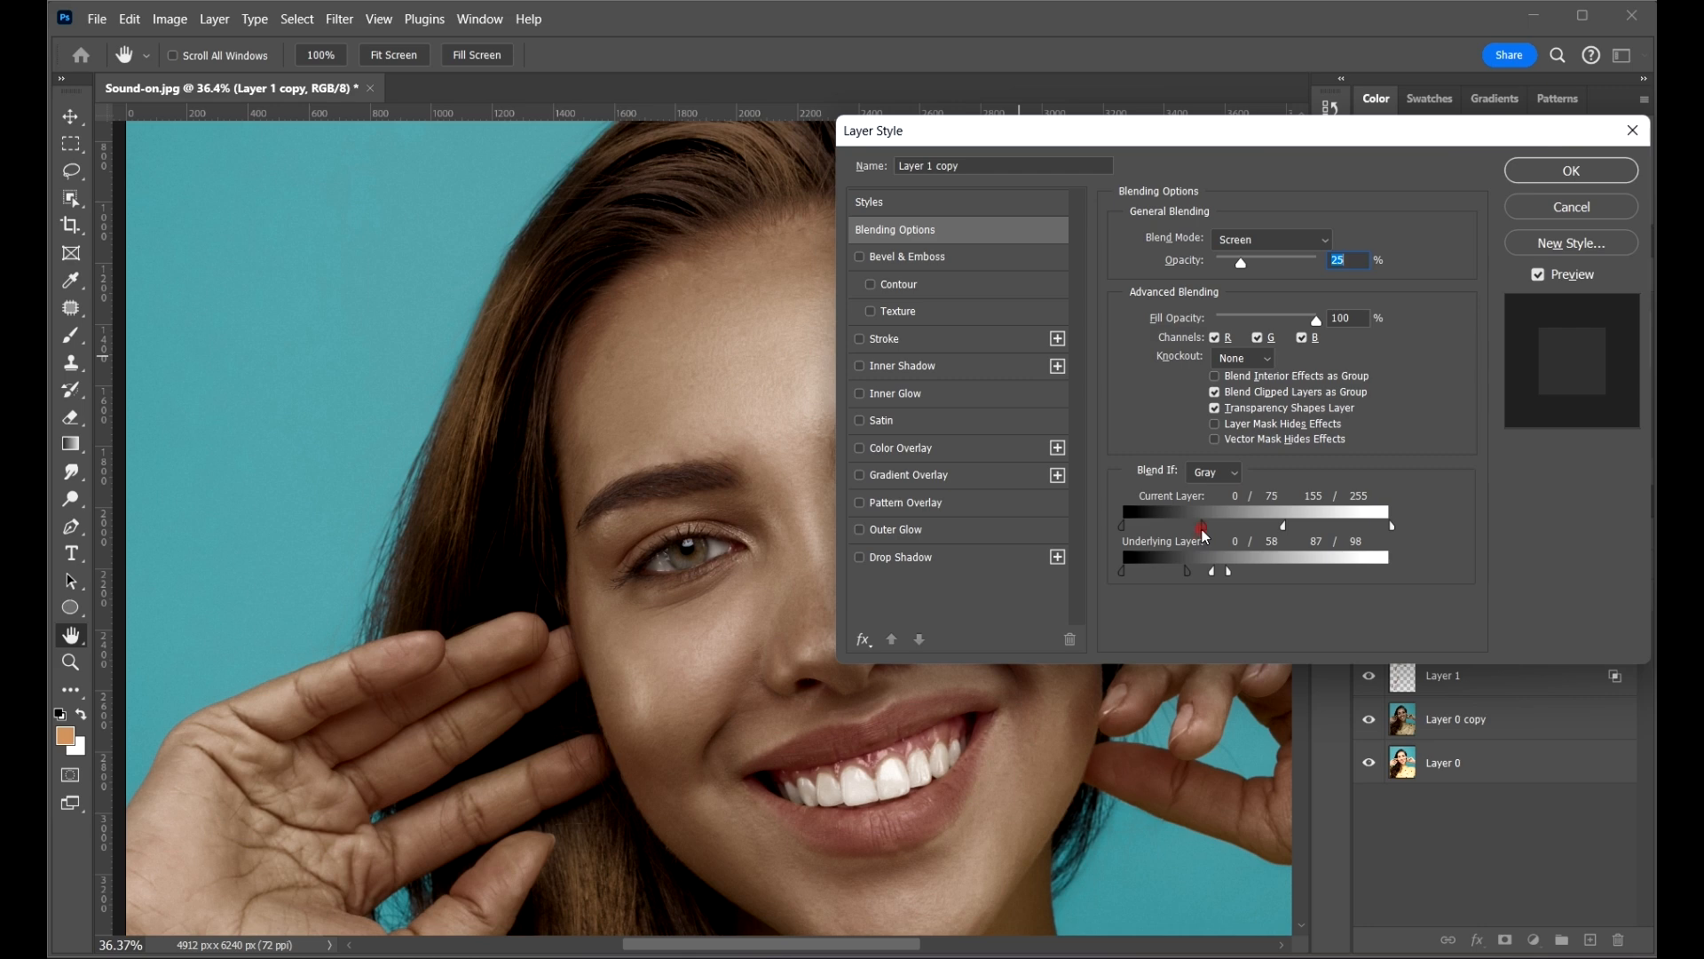
drag(1205, 536, 1256, 528)
drag(1119, 527, 1223, 582)
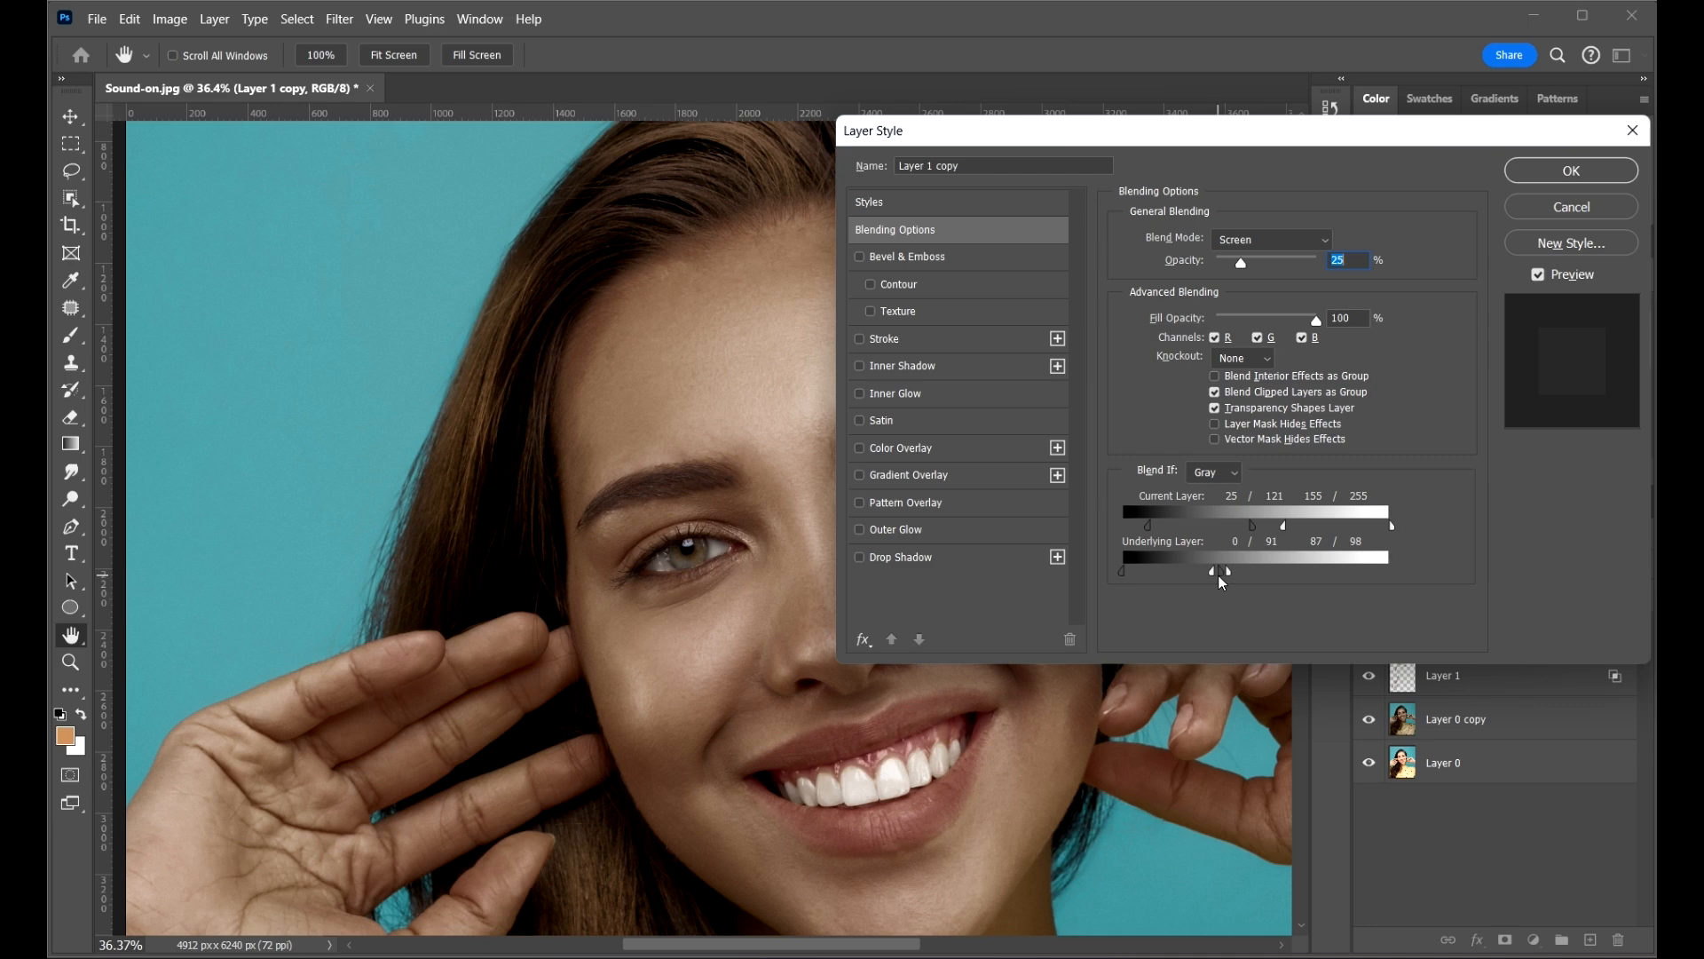
drag(1233, 579, 1223, 579)
click(1584, 176)
key(v)
- Toggle the visibility of Layer 1 copy to compare the portrait with and without the duplicated highlights
scroll(859, 321, down, 5)
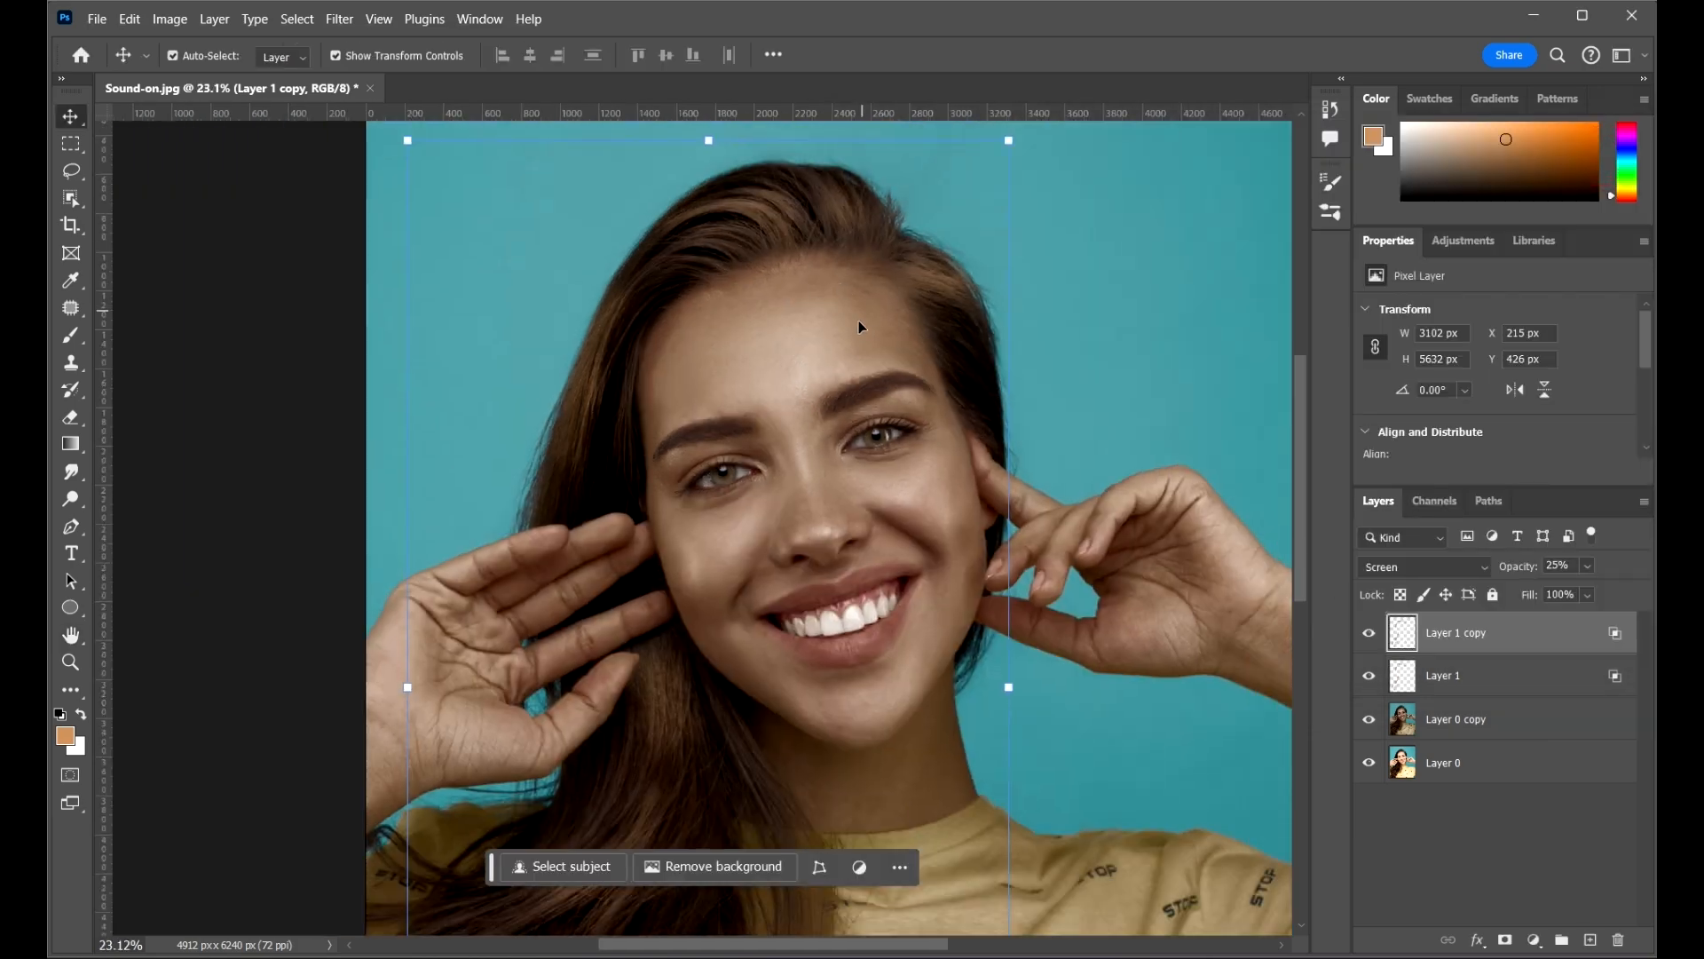
scroll(834, 327, down, 2)
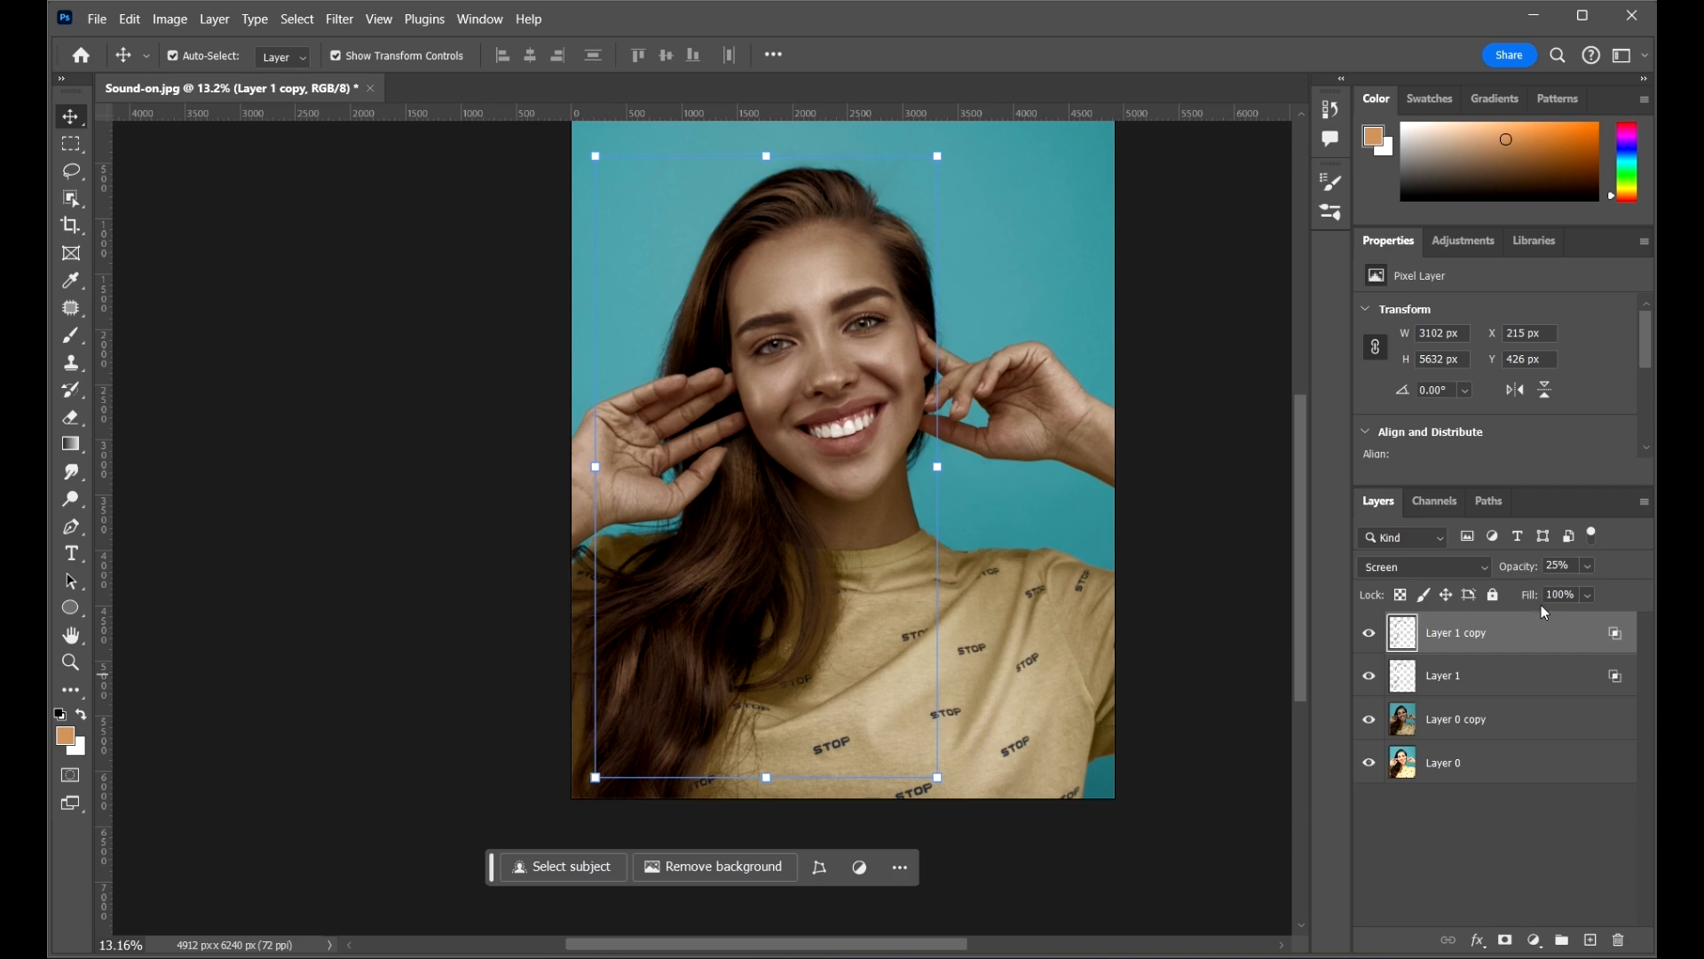
click(1367, 635)
click(1368, 632)
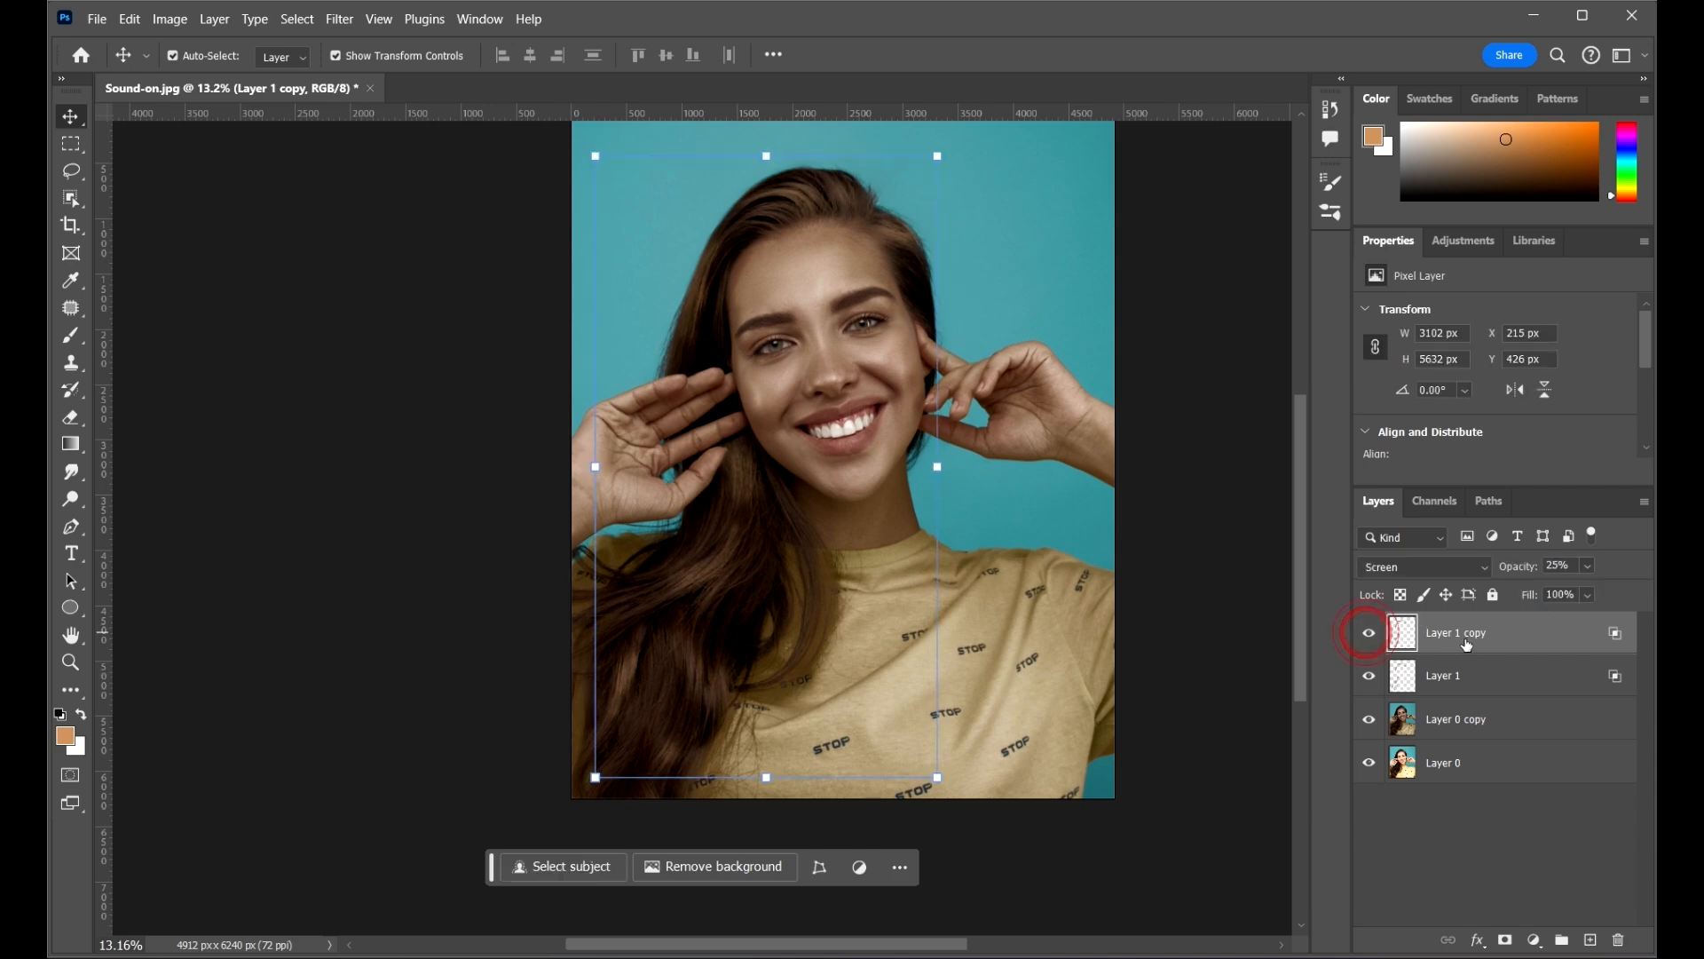
- Add a layer mask to Layer 1 copy and paint it black with a 900 px brush near the raised left hand
click(1509, 941)
key(b)
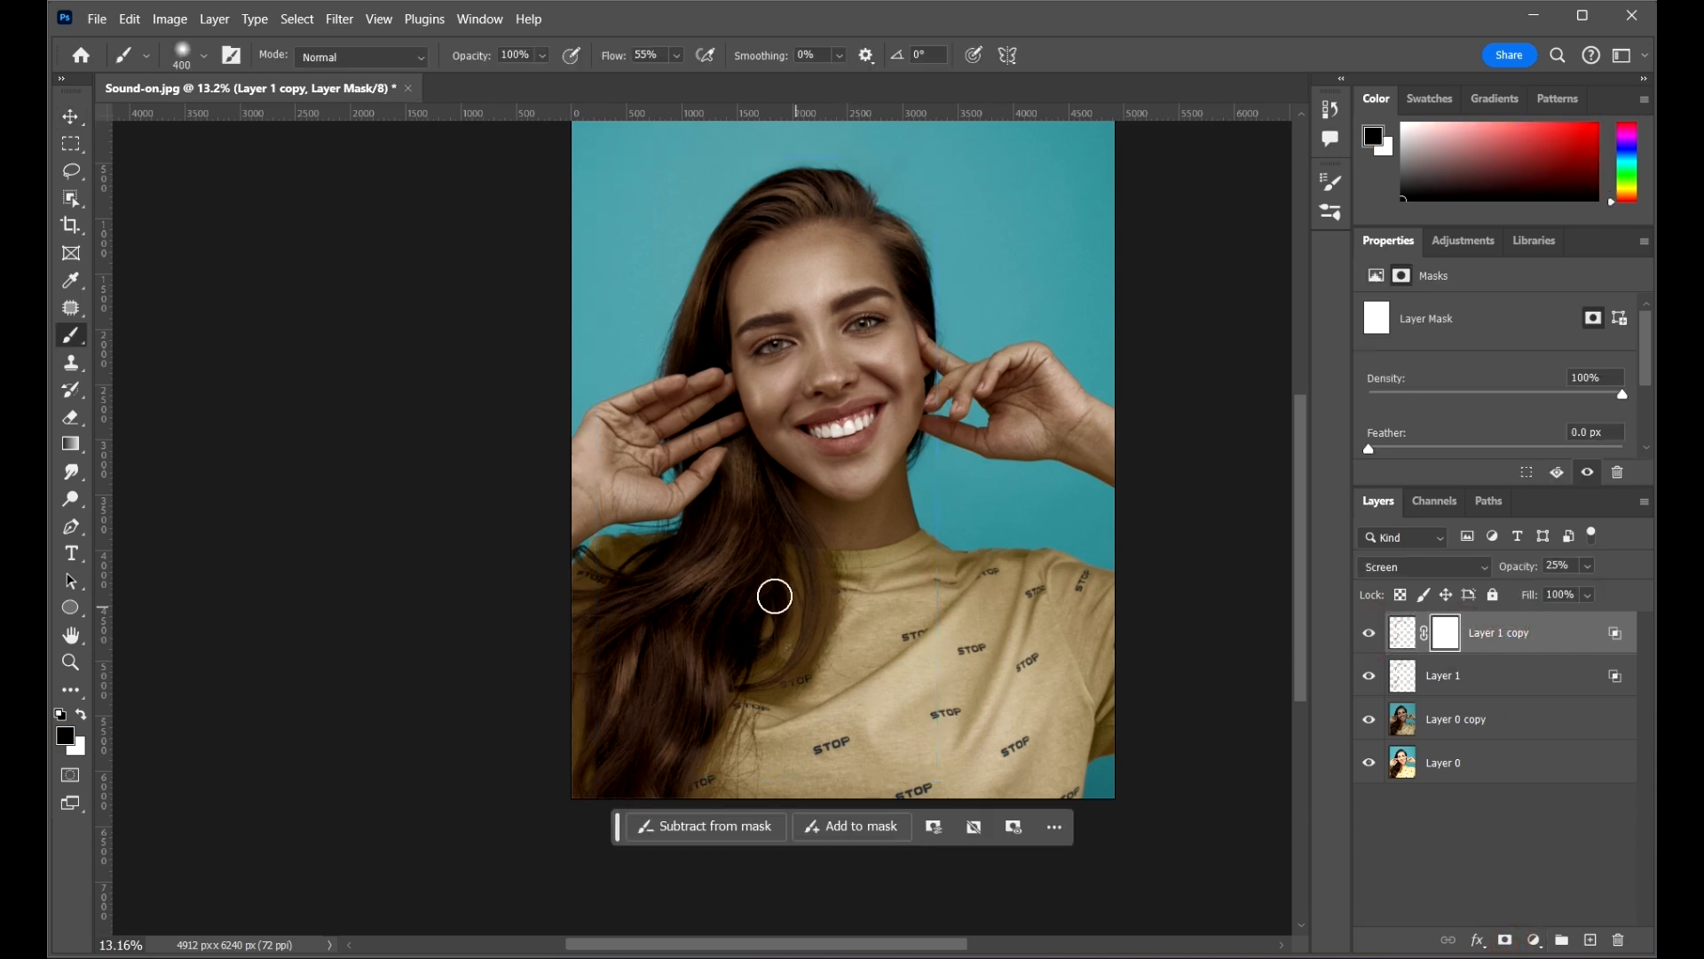
key(bracketright)
key(bracketright)
key(bracketright)
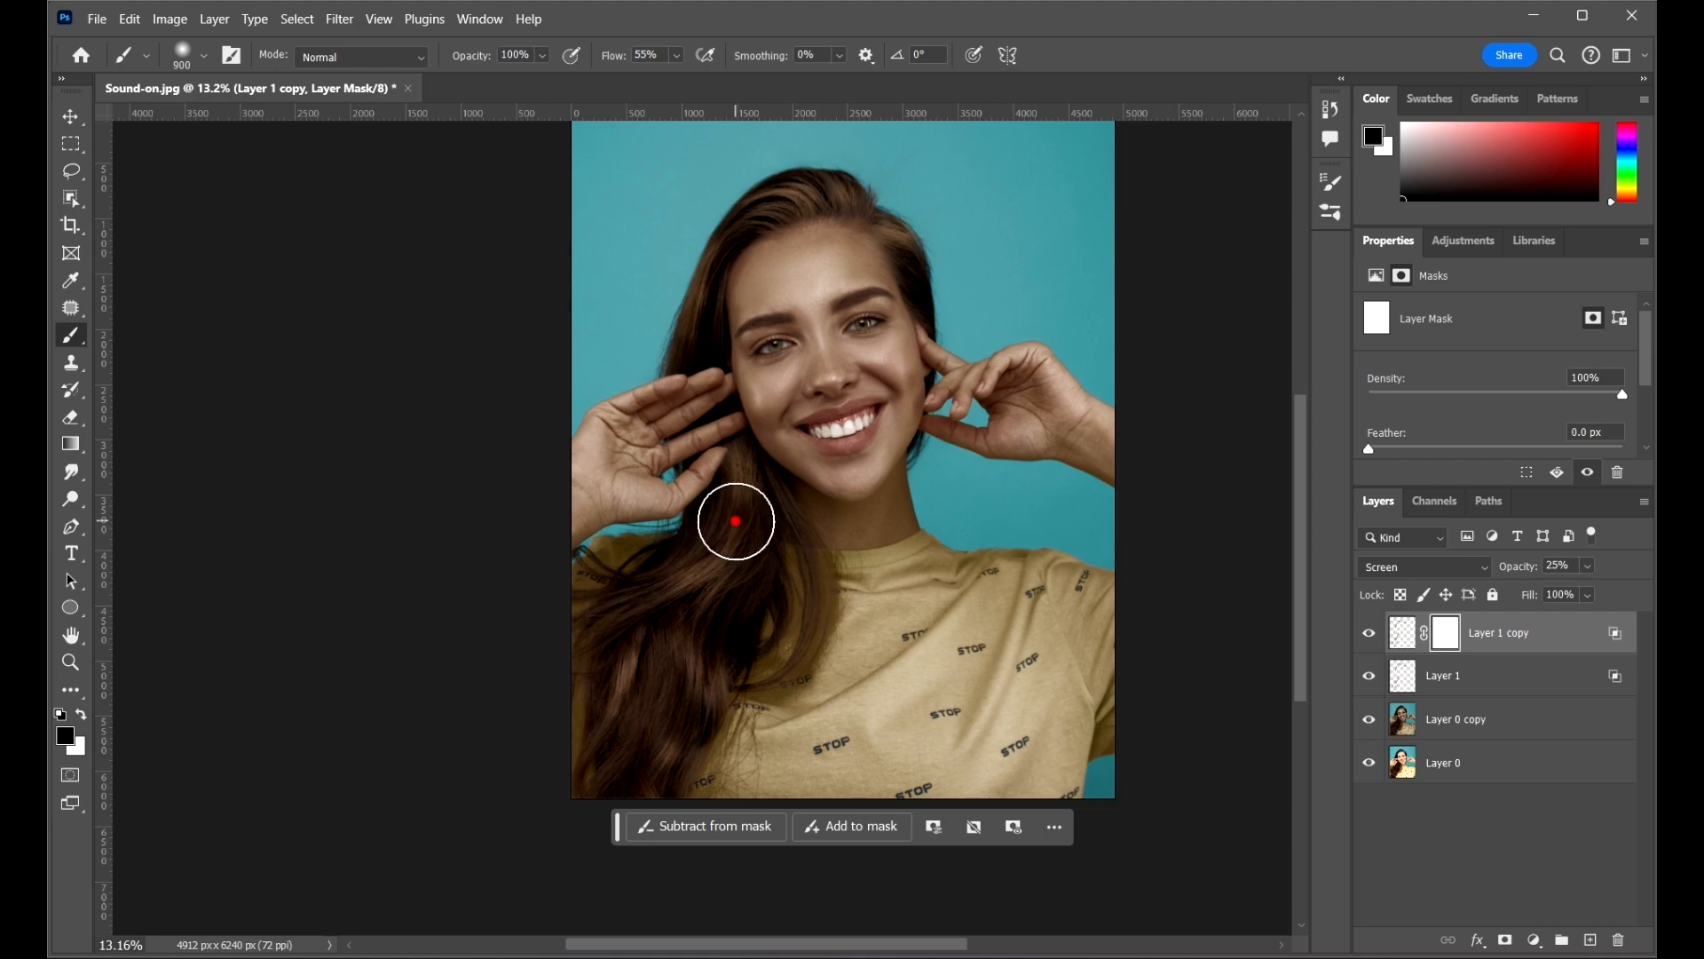
click(705, 496)
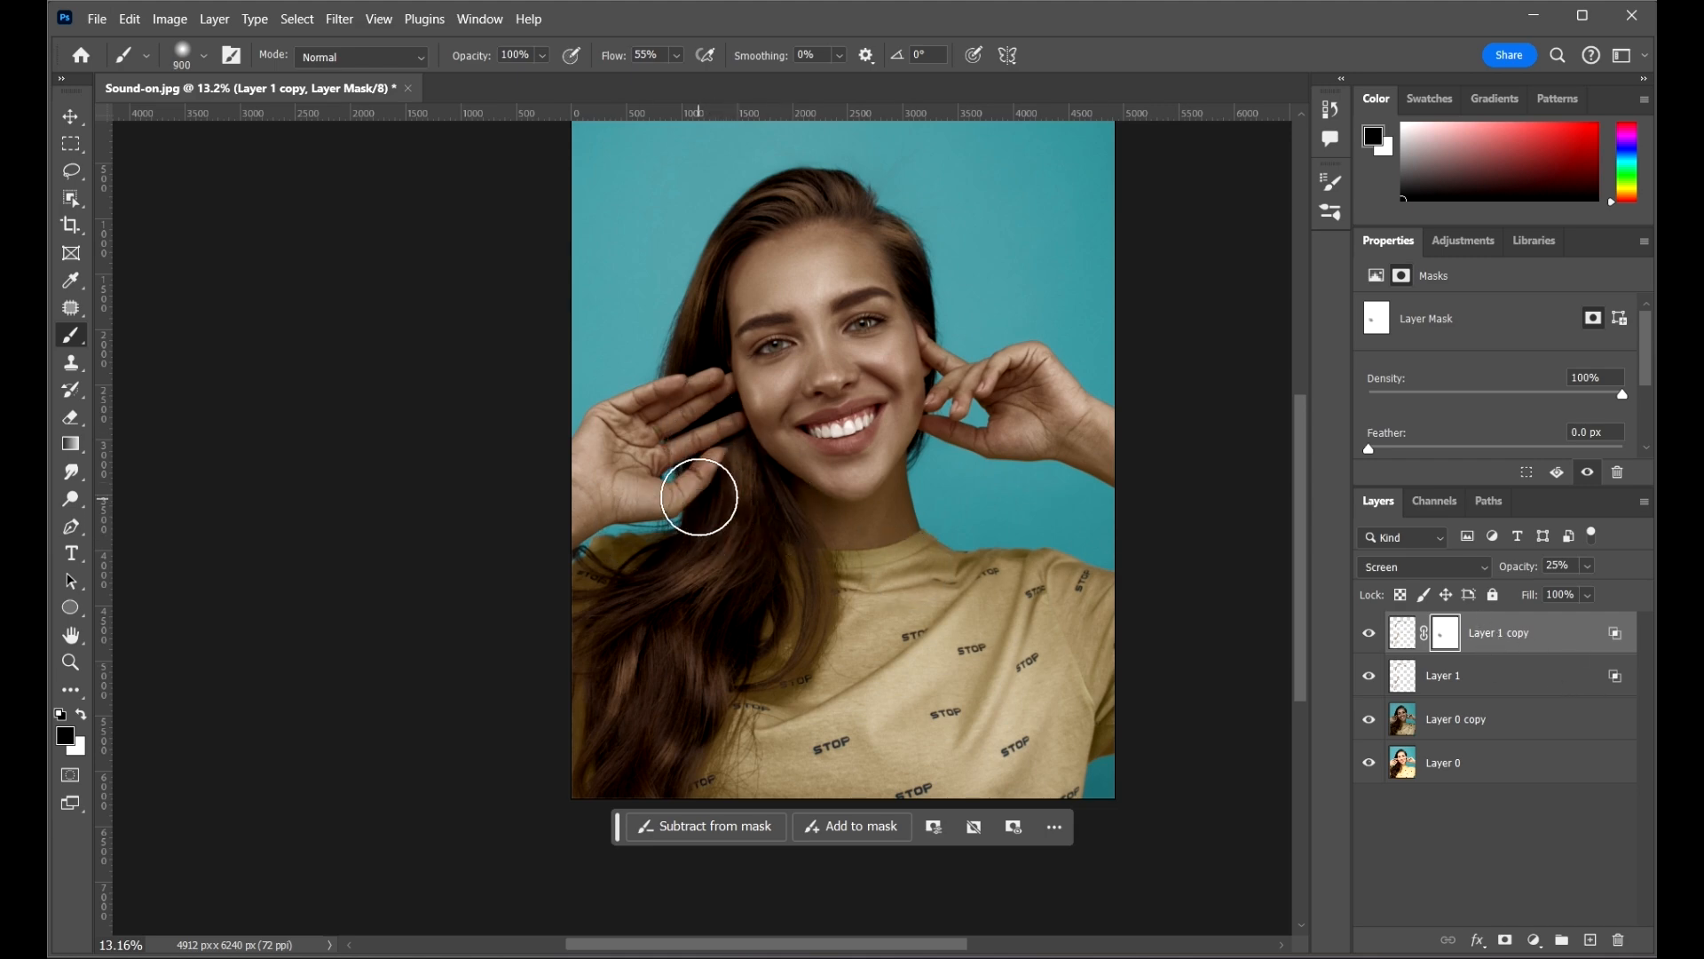
click(706, 480)
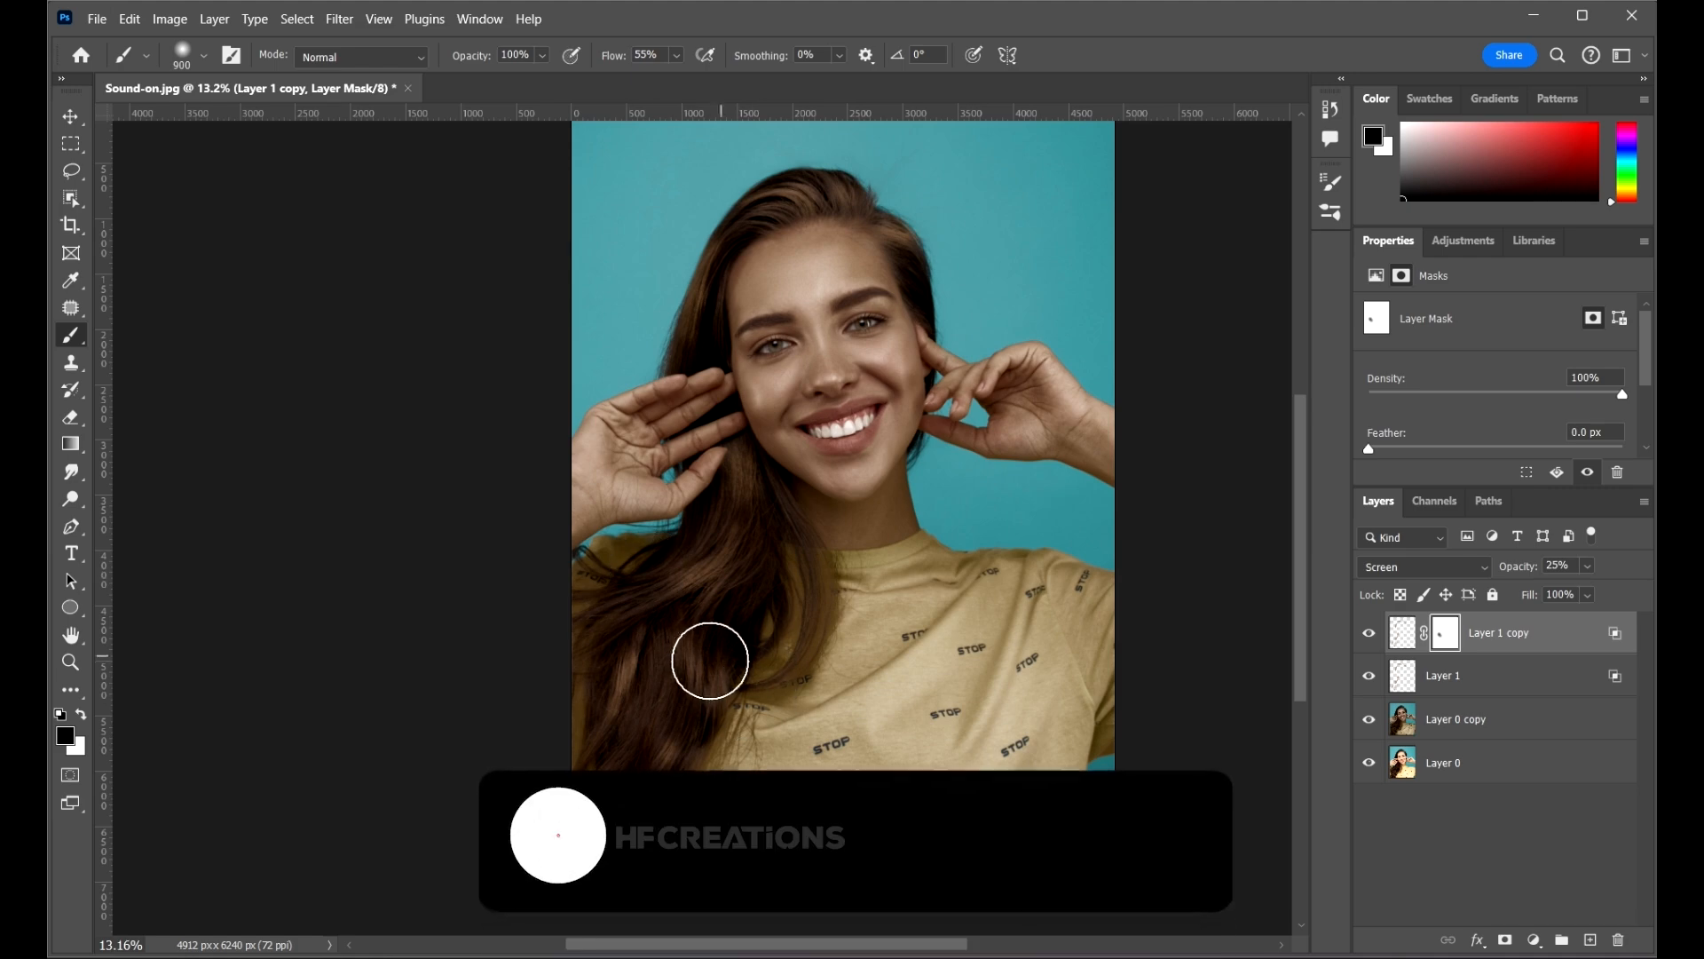
- Paint black on the Layer 1 copy mask over parts of the lower hair, its outer edge, and beside the forehead
click(736, 632)
click(608, 605)
click(565, 647)
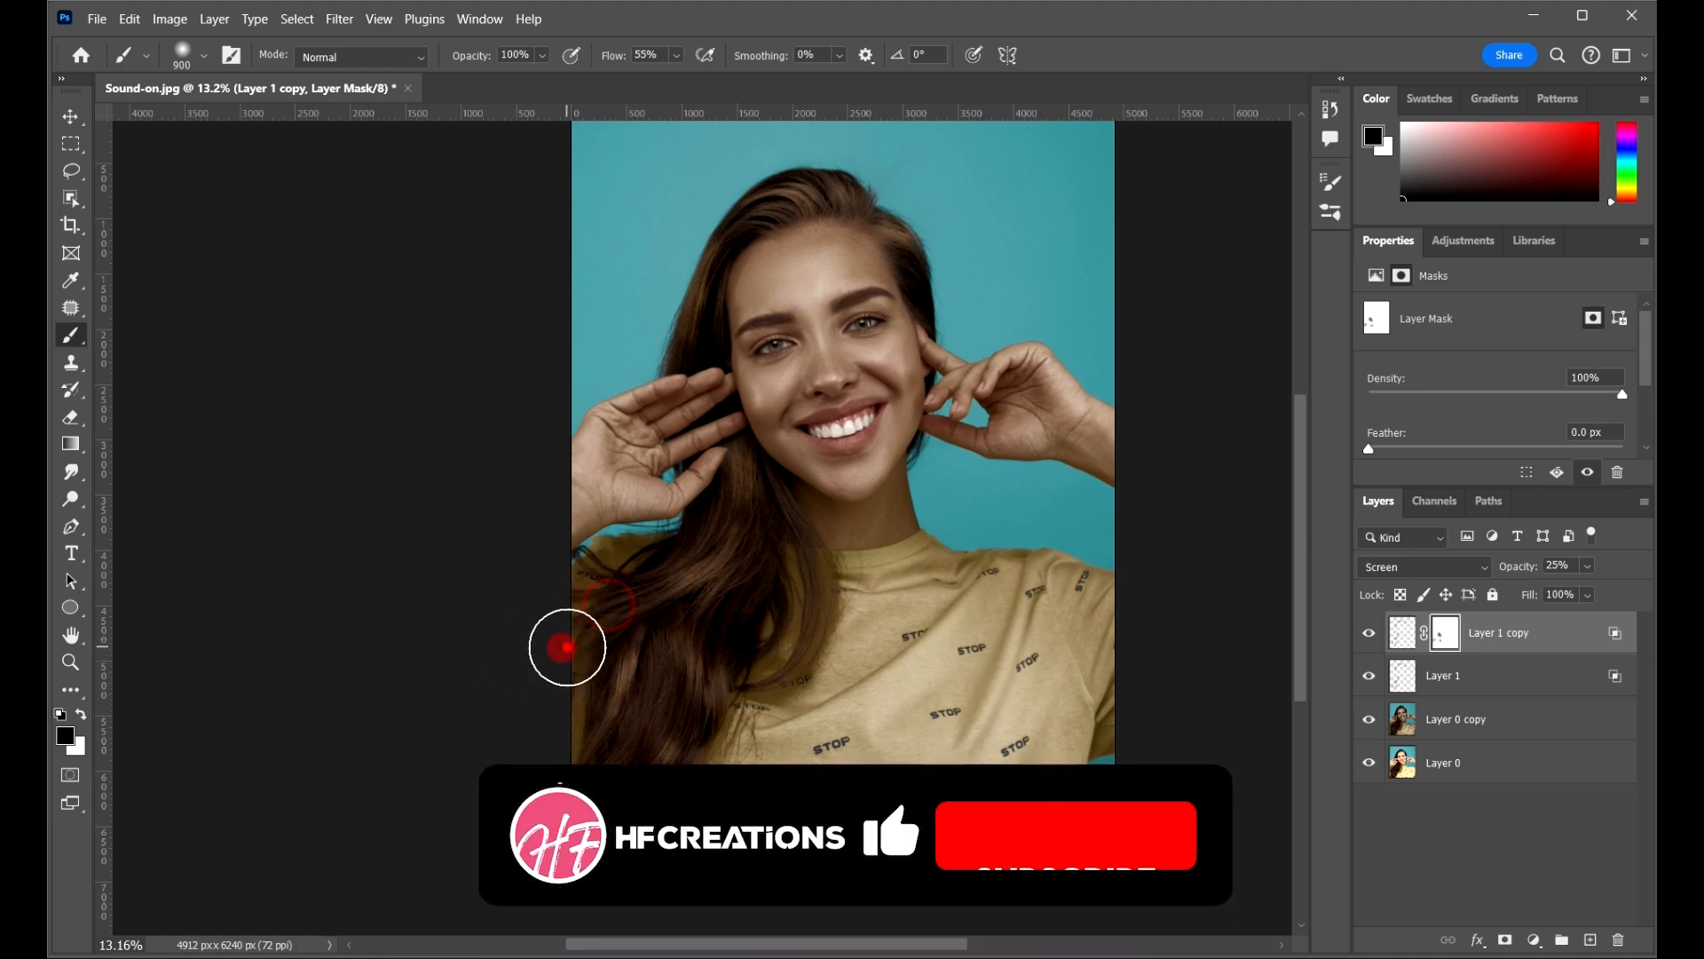
click(583, 666)
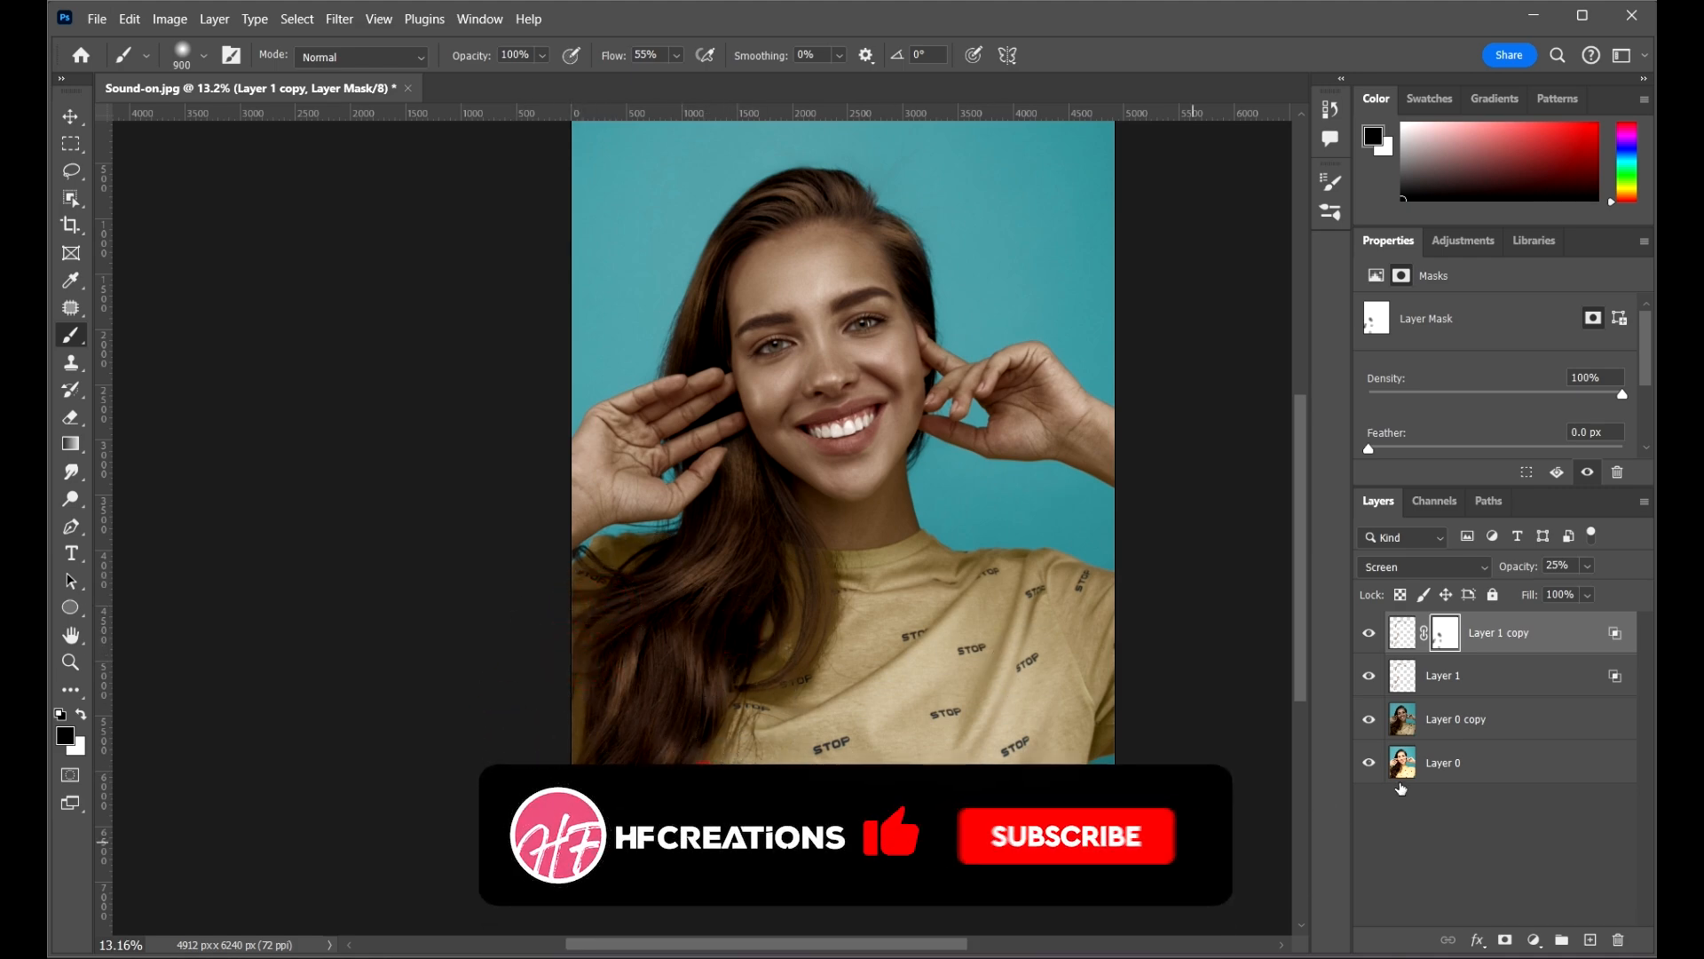
scroll(1057, 355, up, 2)
click(884, 246)
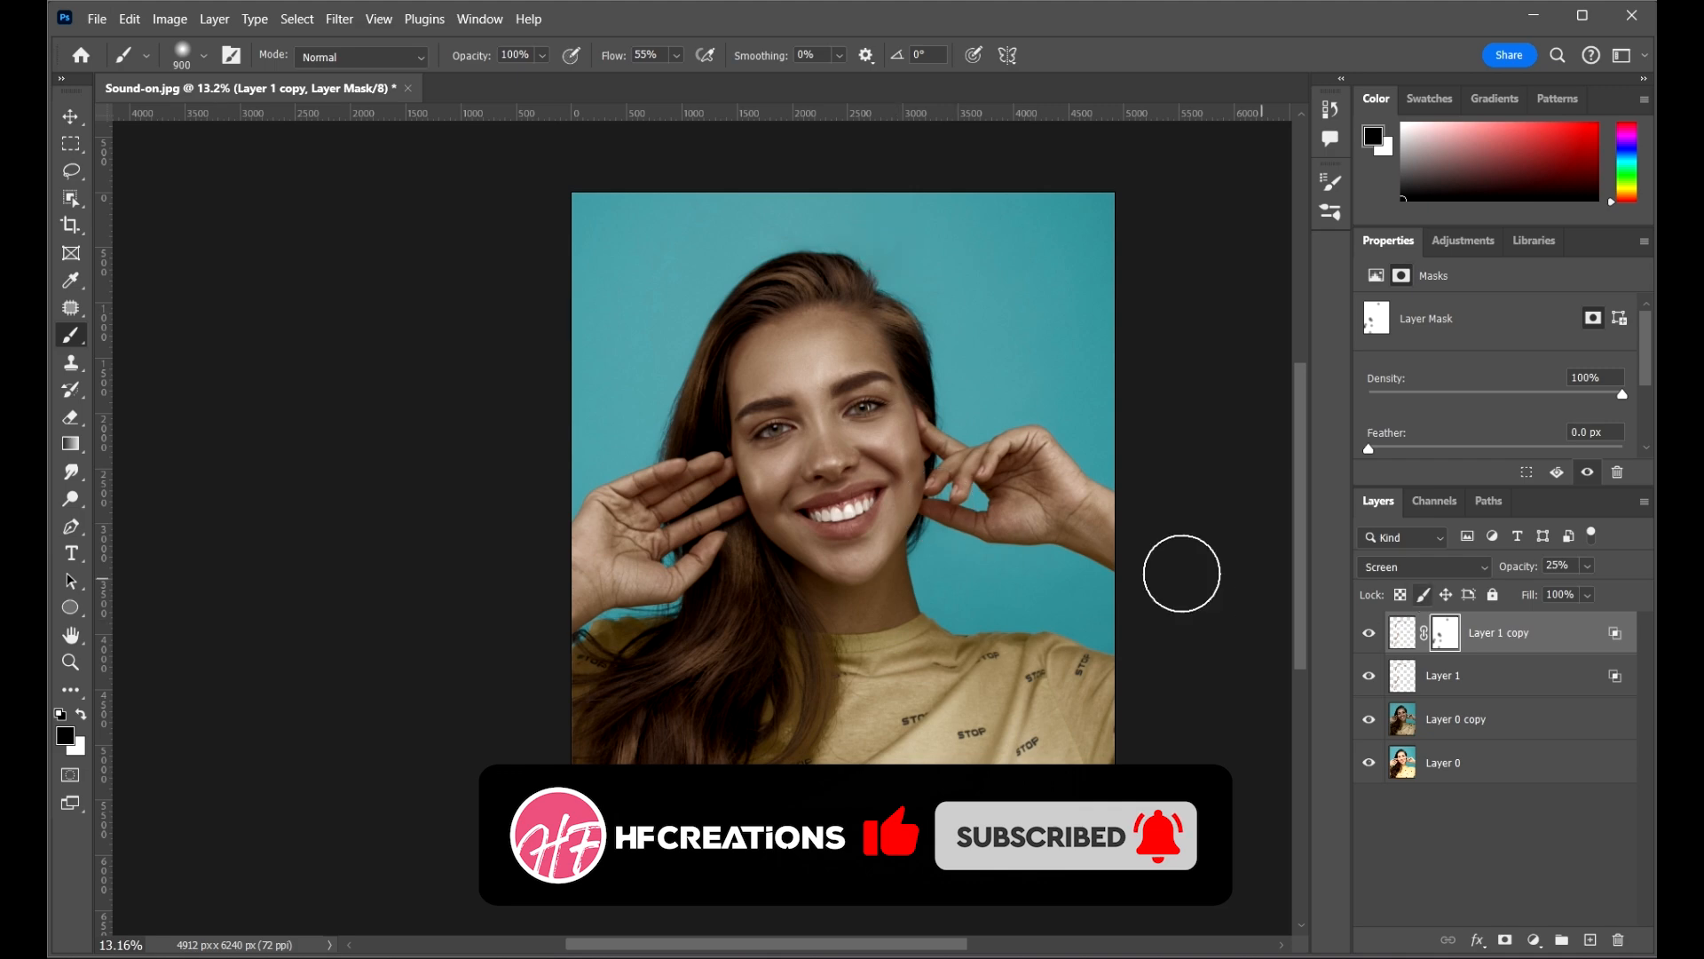
click(722, 384)
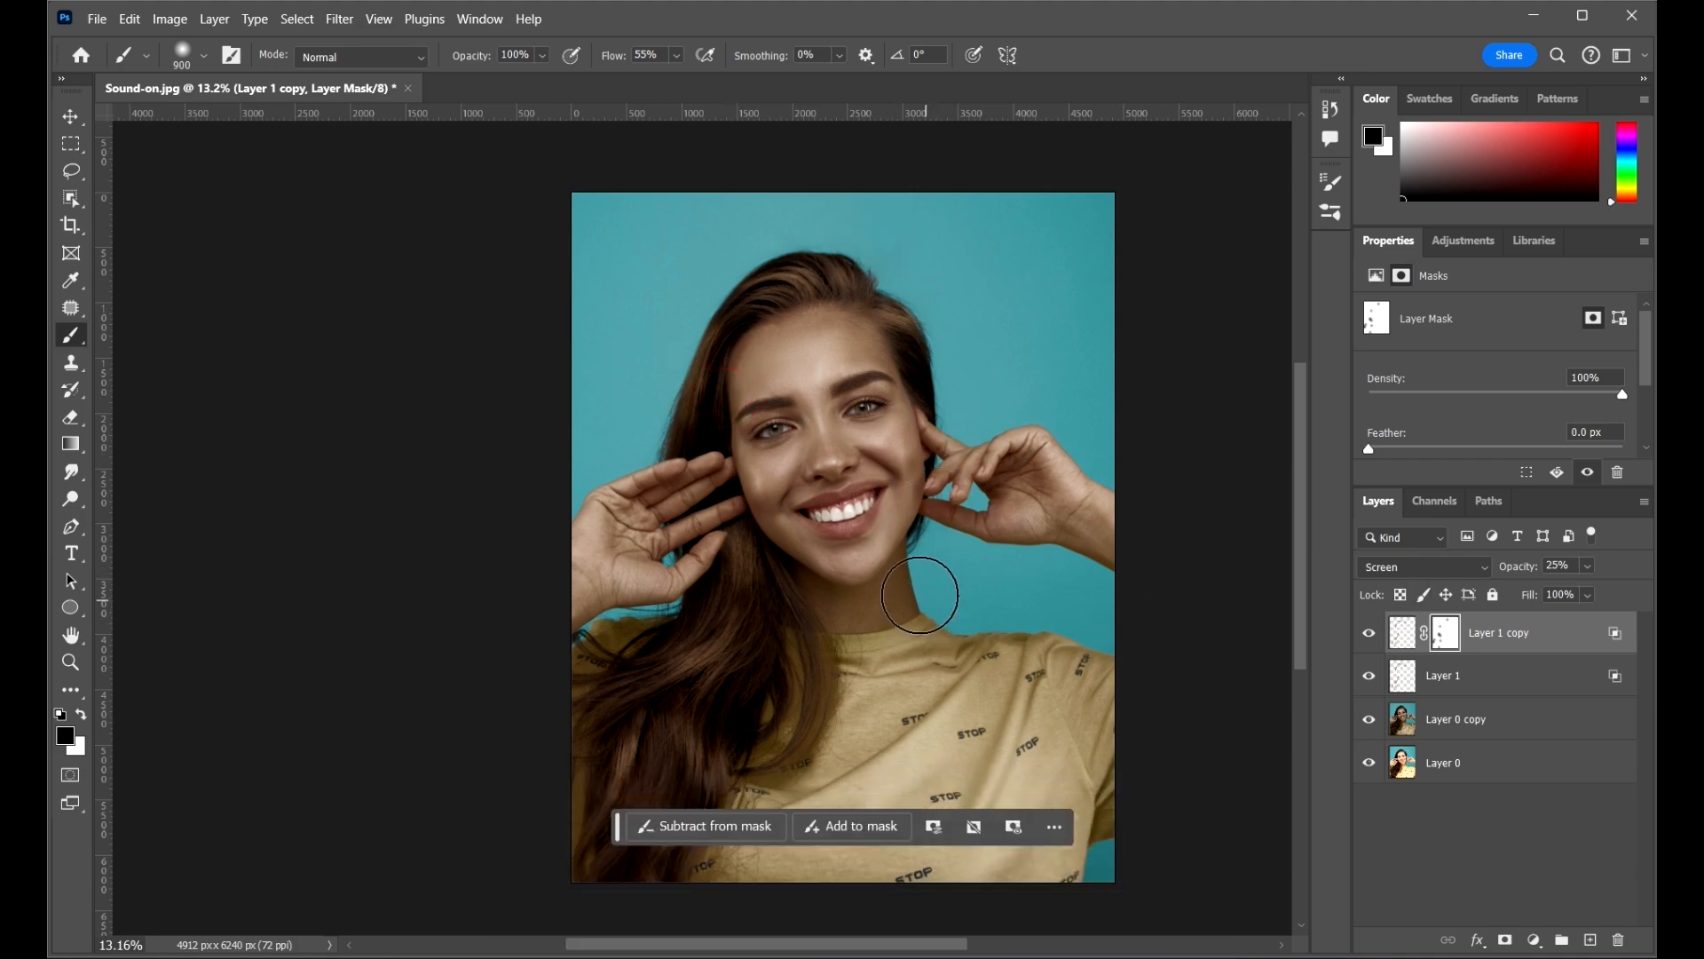
- Slightly lower the opacity of Layer 1 copy and deselect the layer
key(v)
scroll(1039, 550, up, 1)
click(1179, 544)
drag(1208, 592, 1128, 566)
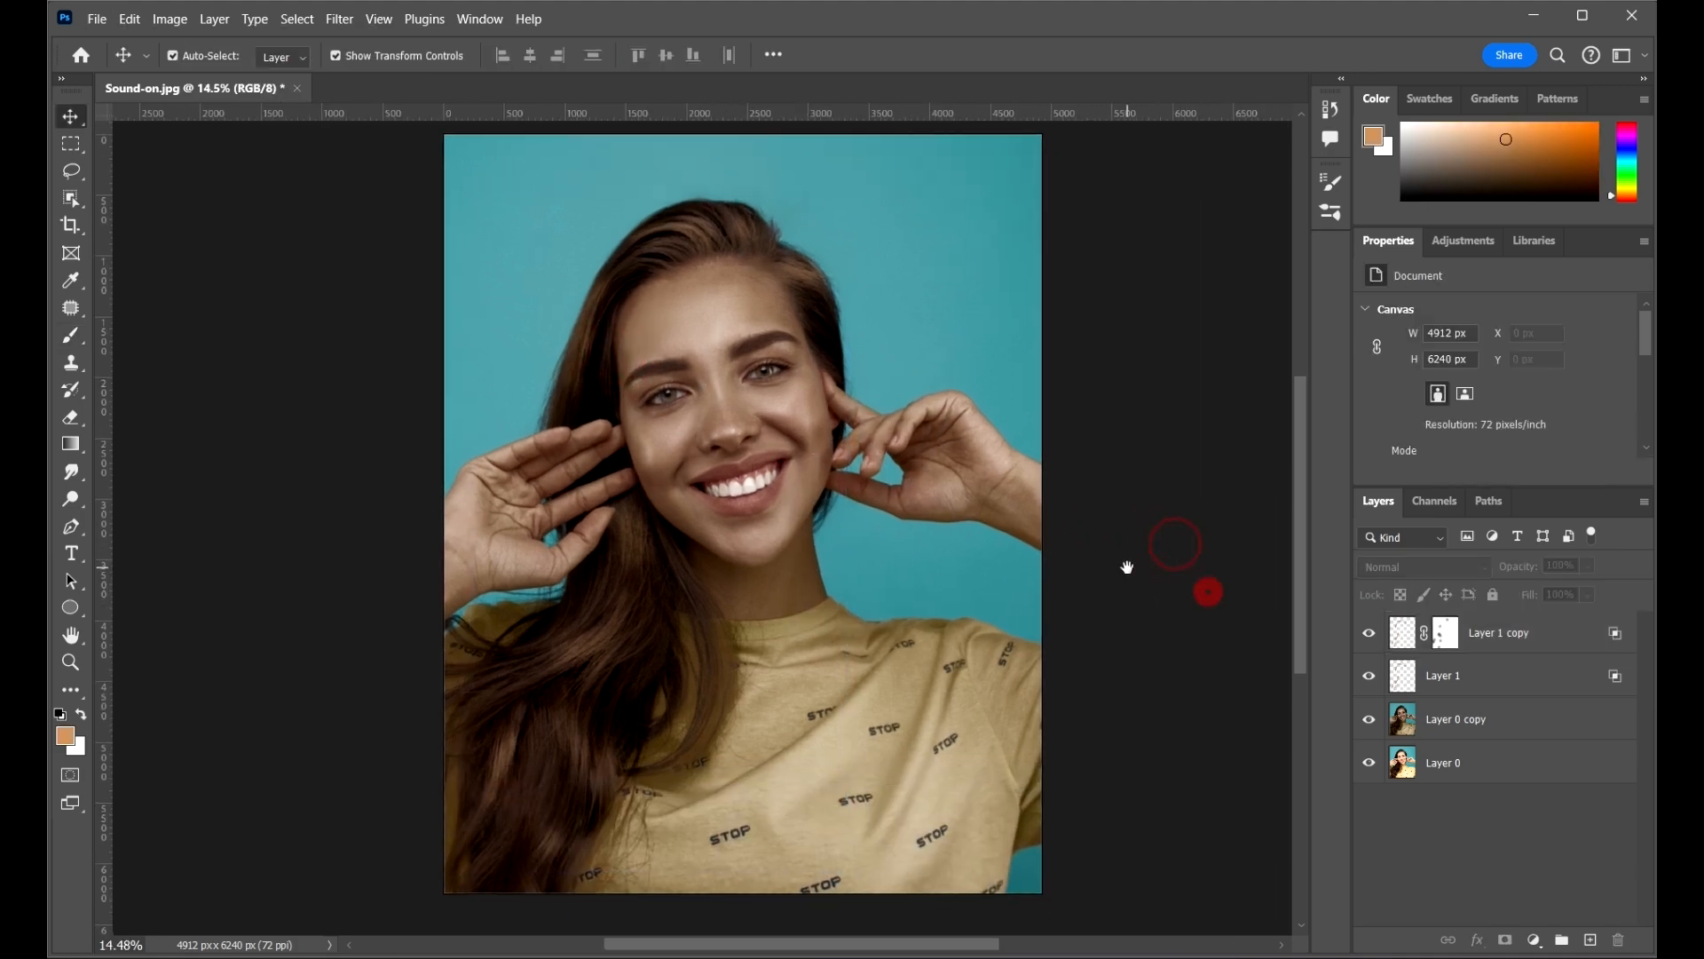
click(1564, 632)
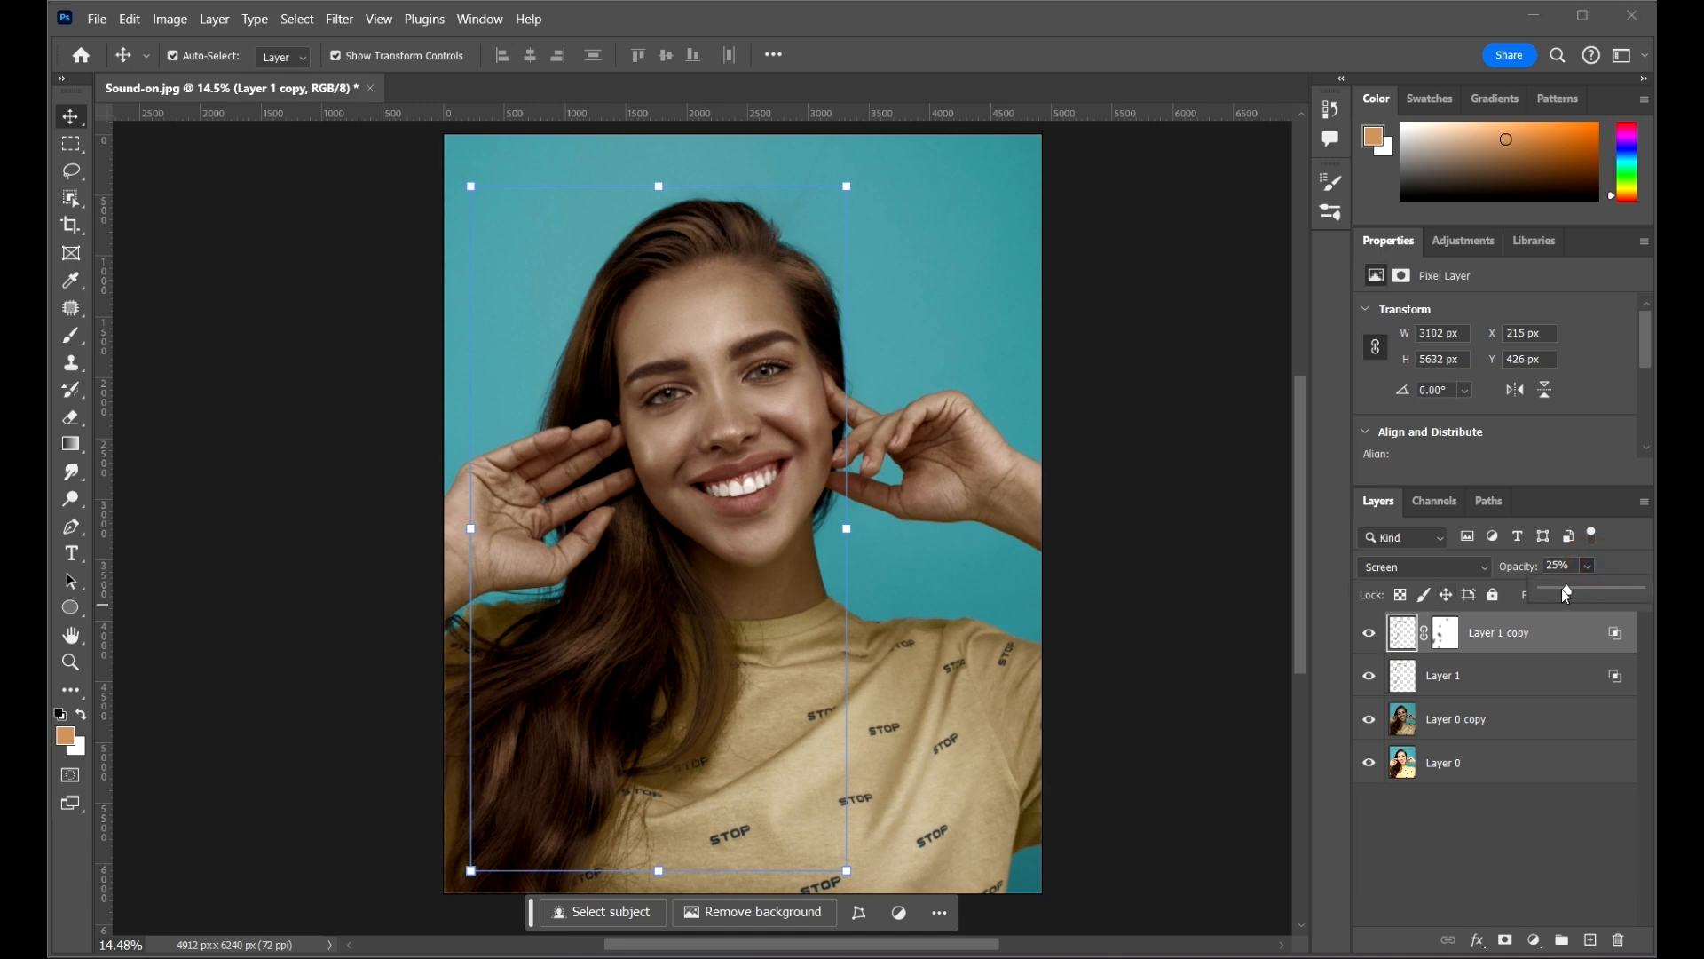
drag(1564, 590, 1555, 592)
click(1216, 589)
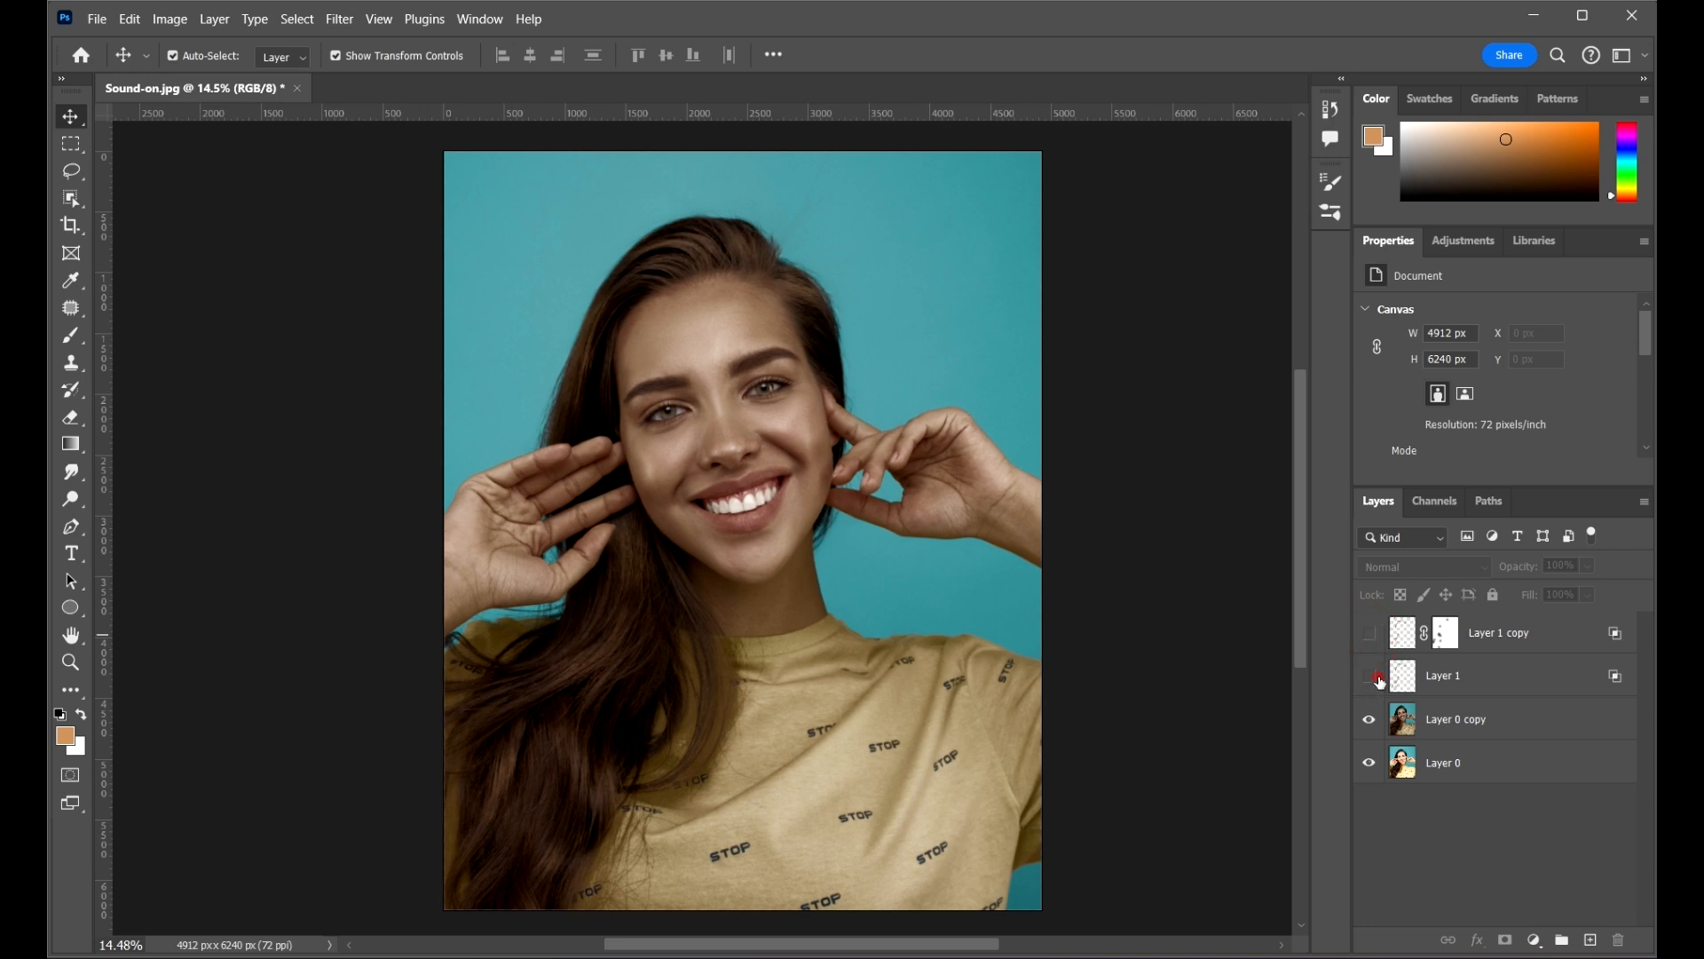
- Compare the portrait with Layer 1 and Layer 1 copy hidden and shown, and examine the face and hair up close
click(1379, 678)
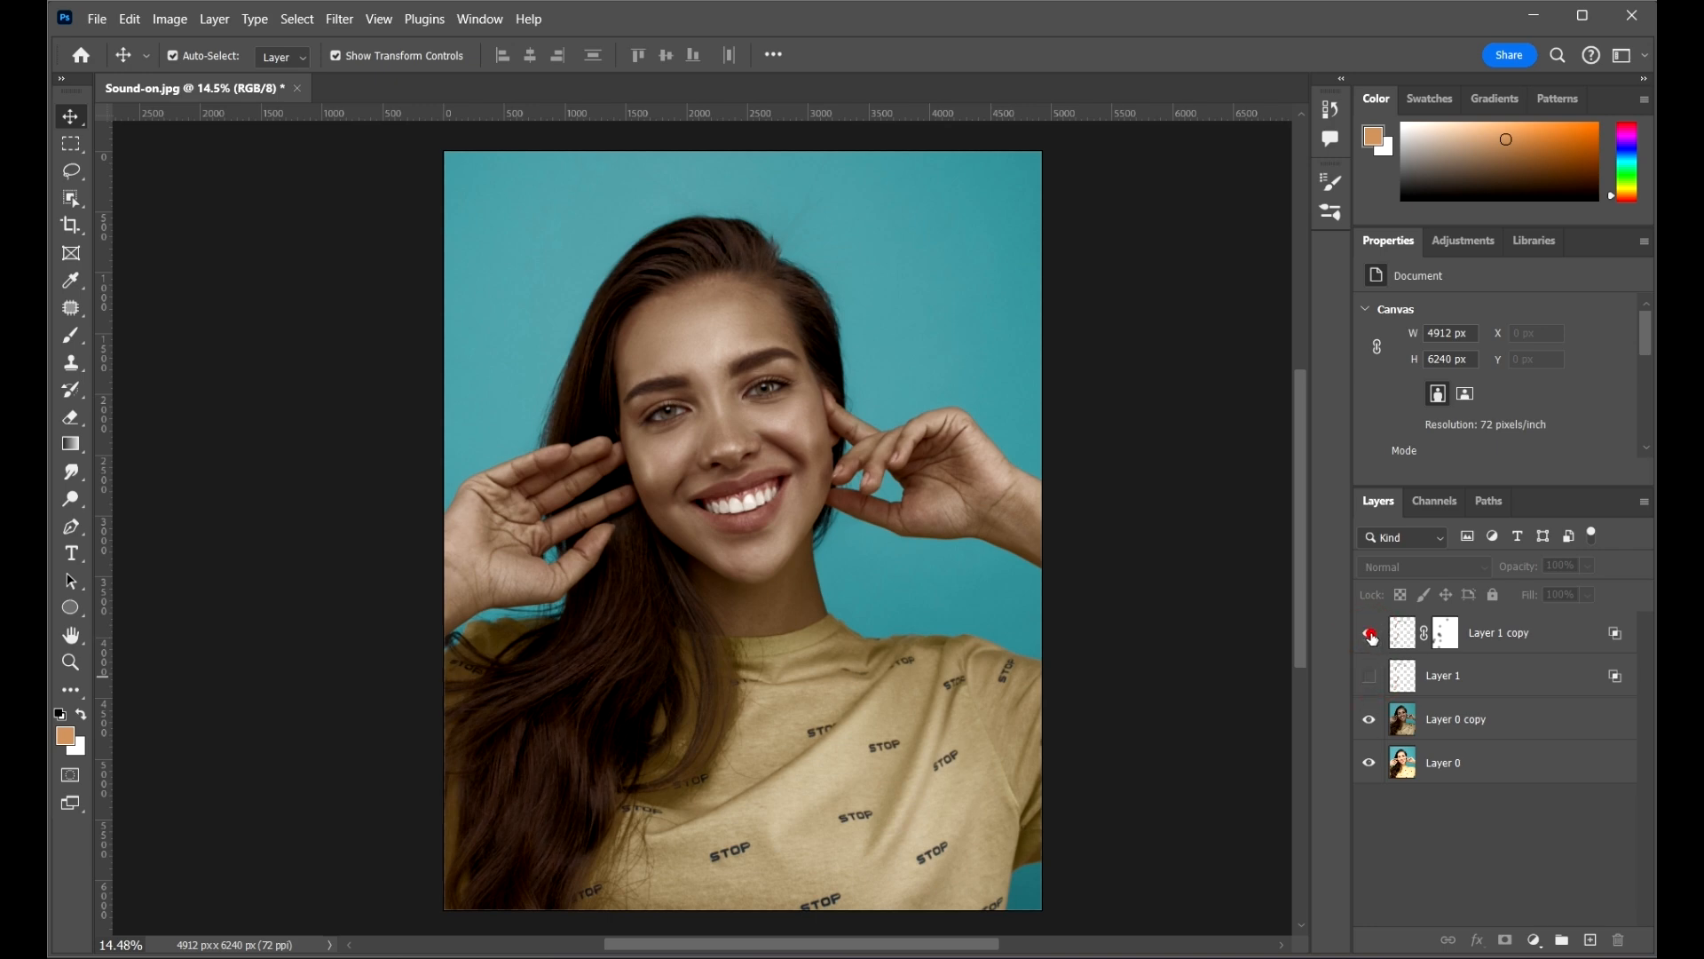
click(1371, 678)
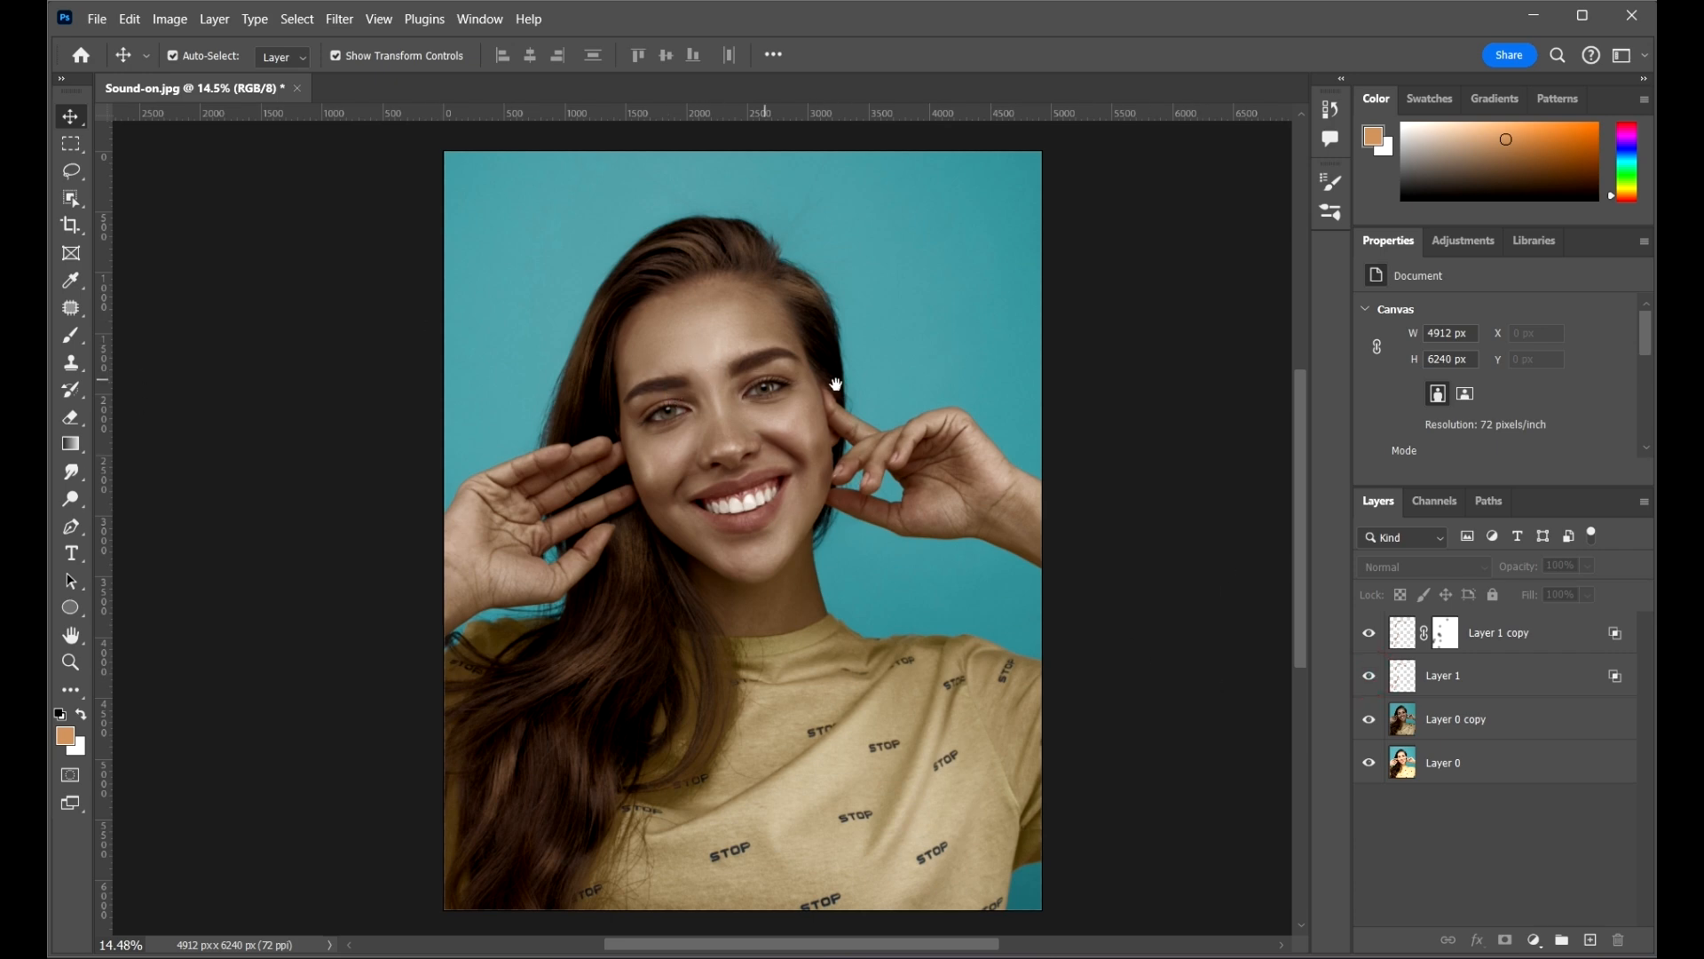
drag(836, 384, 788, 362)
scroll(672, 441, up, 12)
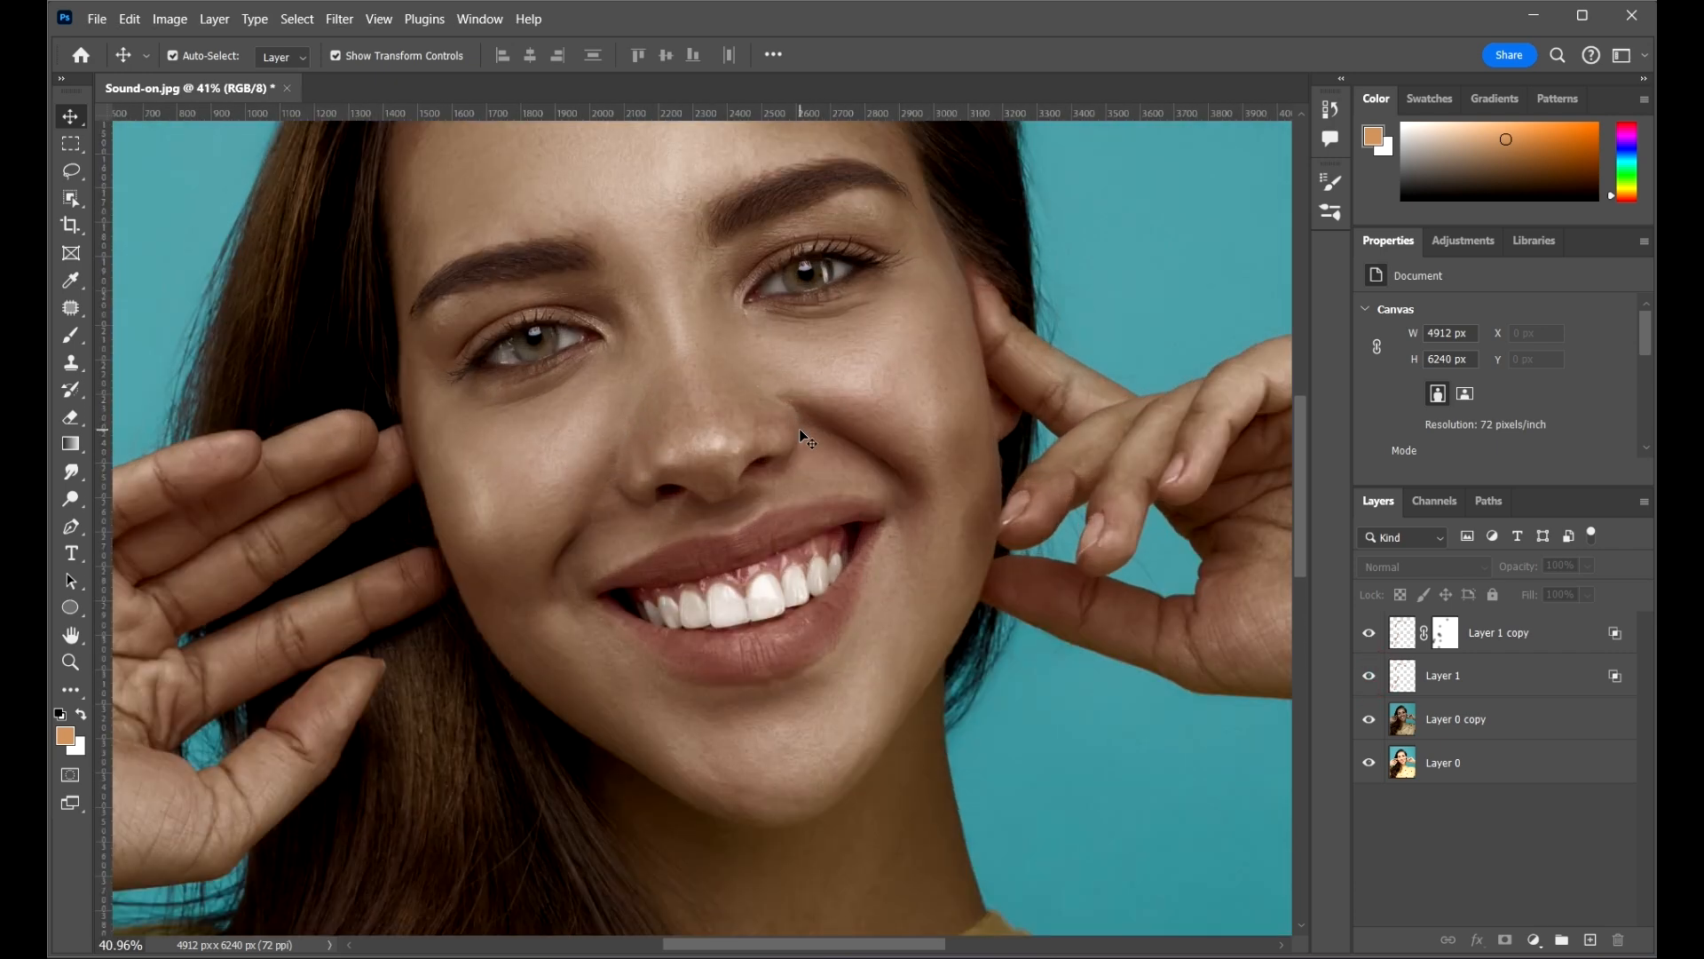
- Select the Layer 0 copy layer and activate the Dodge tool for retouching the eye on the photo's right side
scroll(797, 428, down, 8)
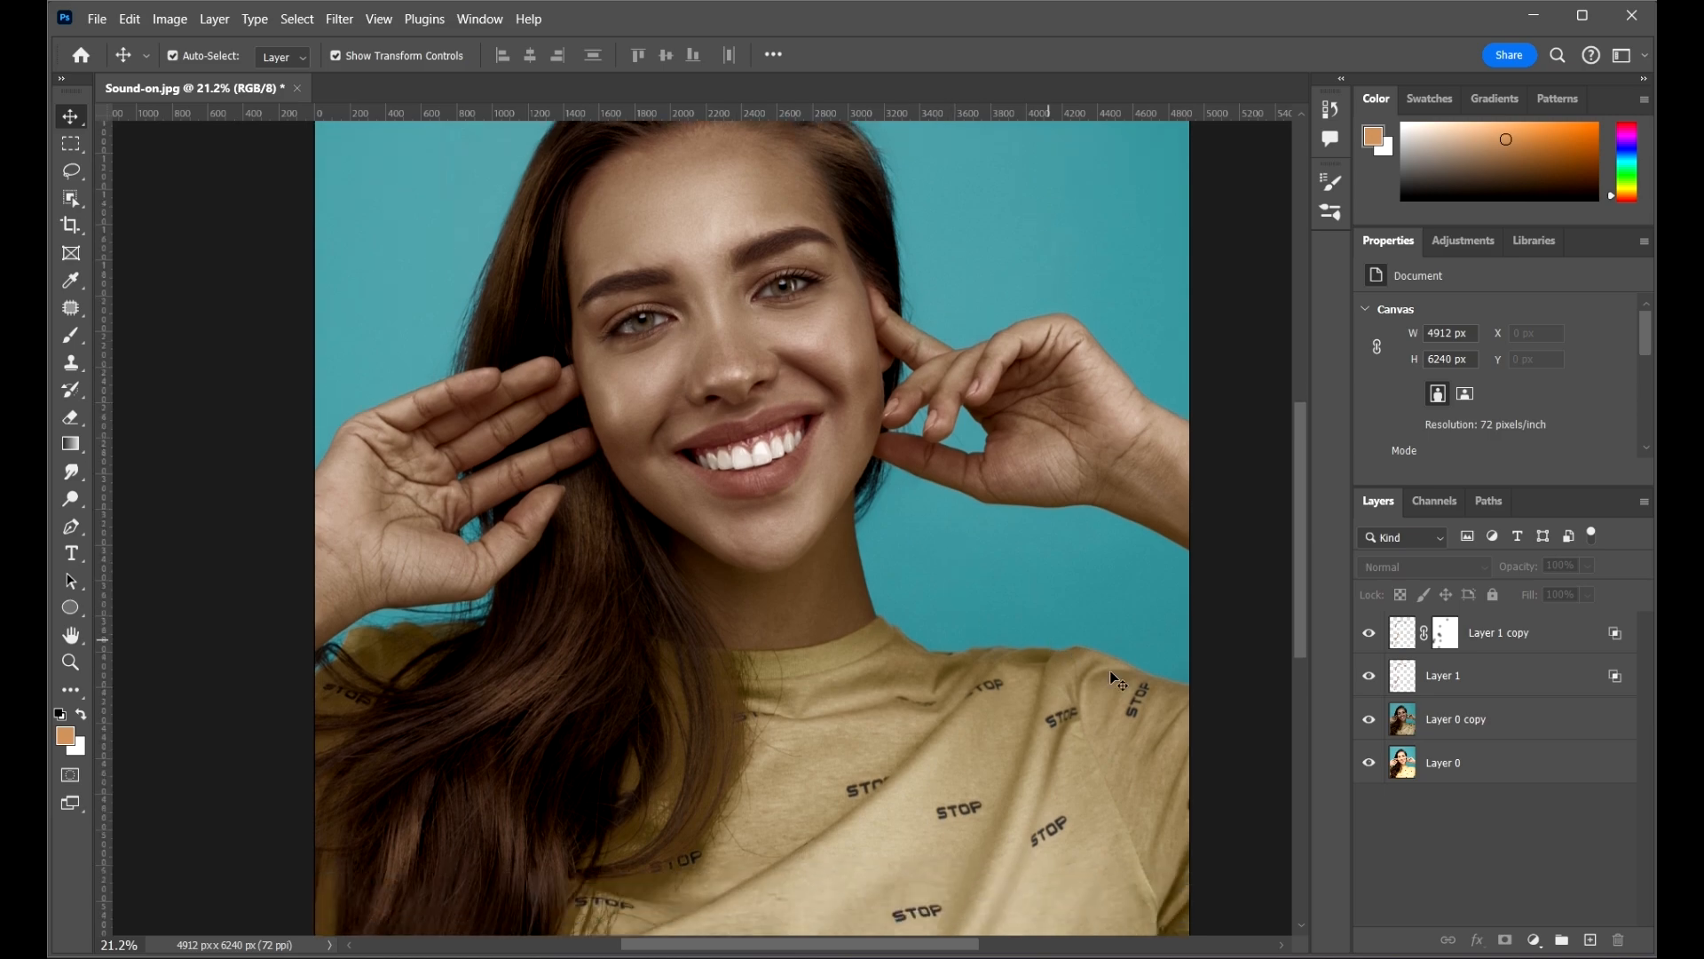
scroll(717, 393, up, 6)
scroll(718, 394, up, 15)
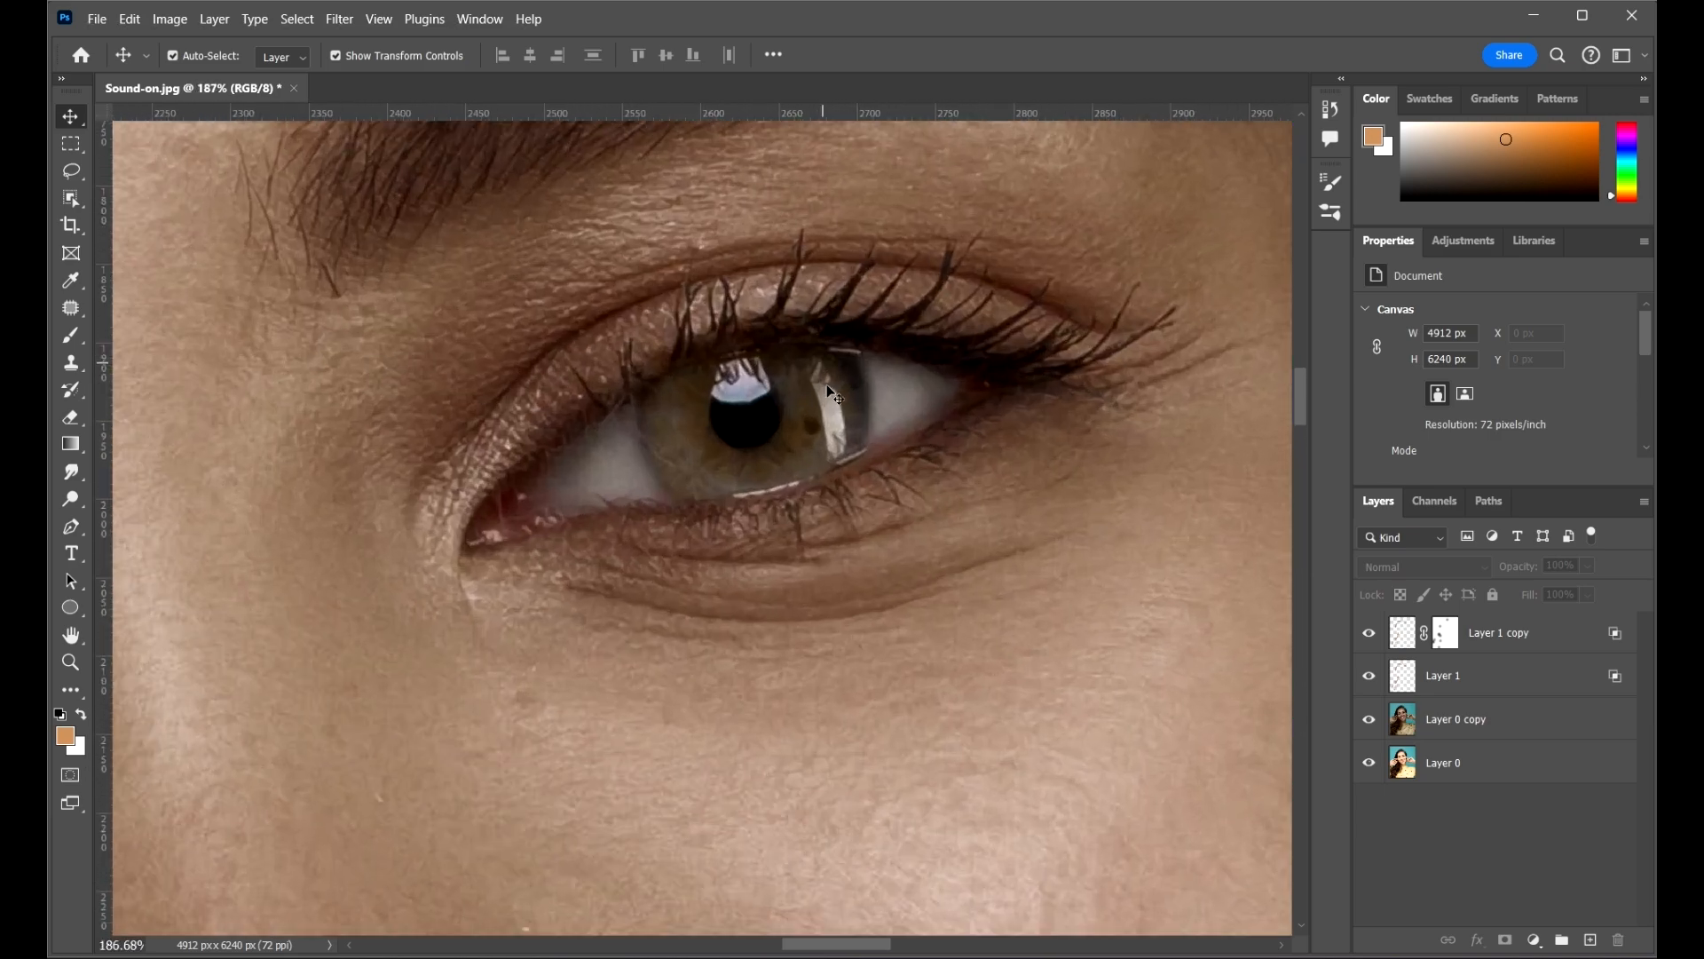
click(828, 412)
scroll(859, 399, down, 1)
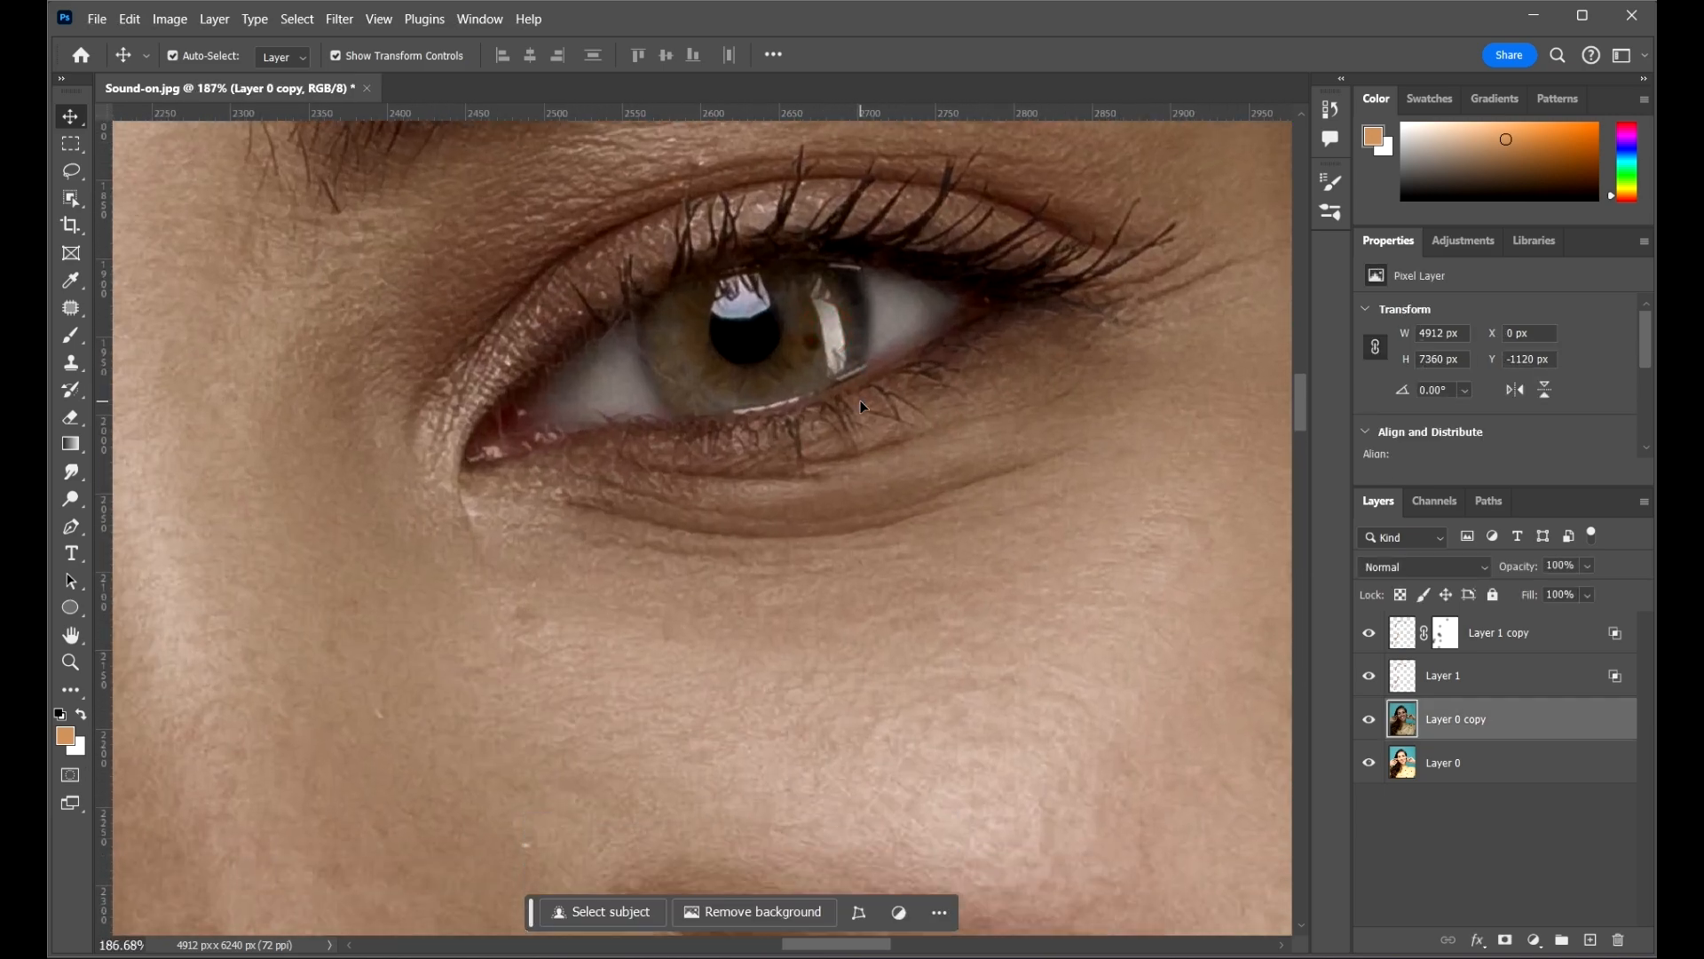
scroll(597, 390, up, 1)
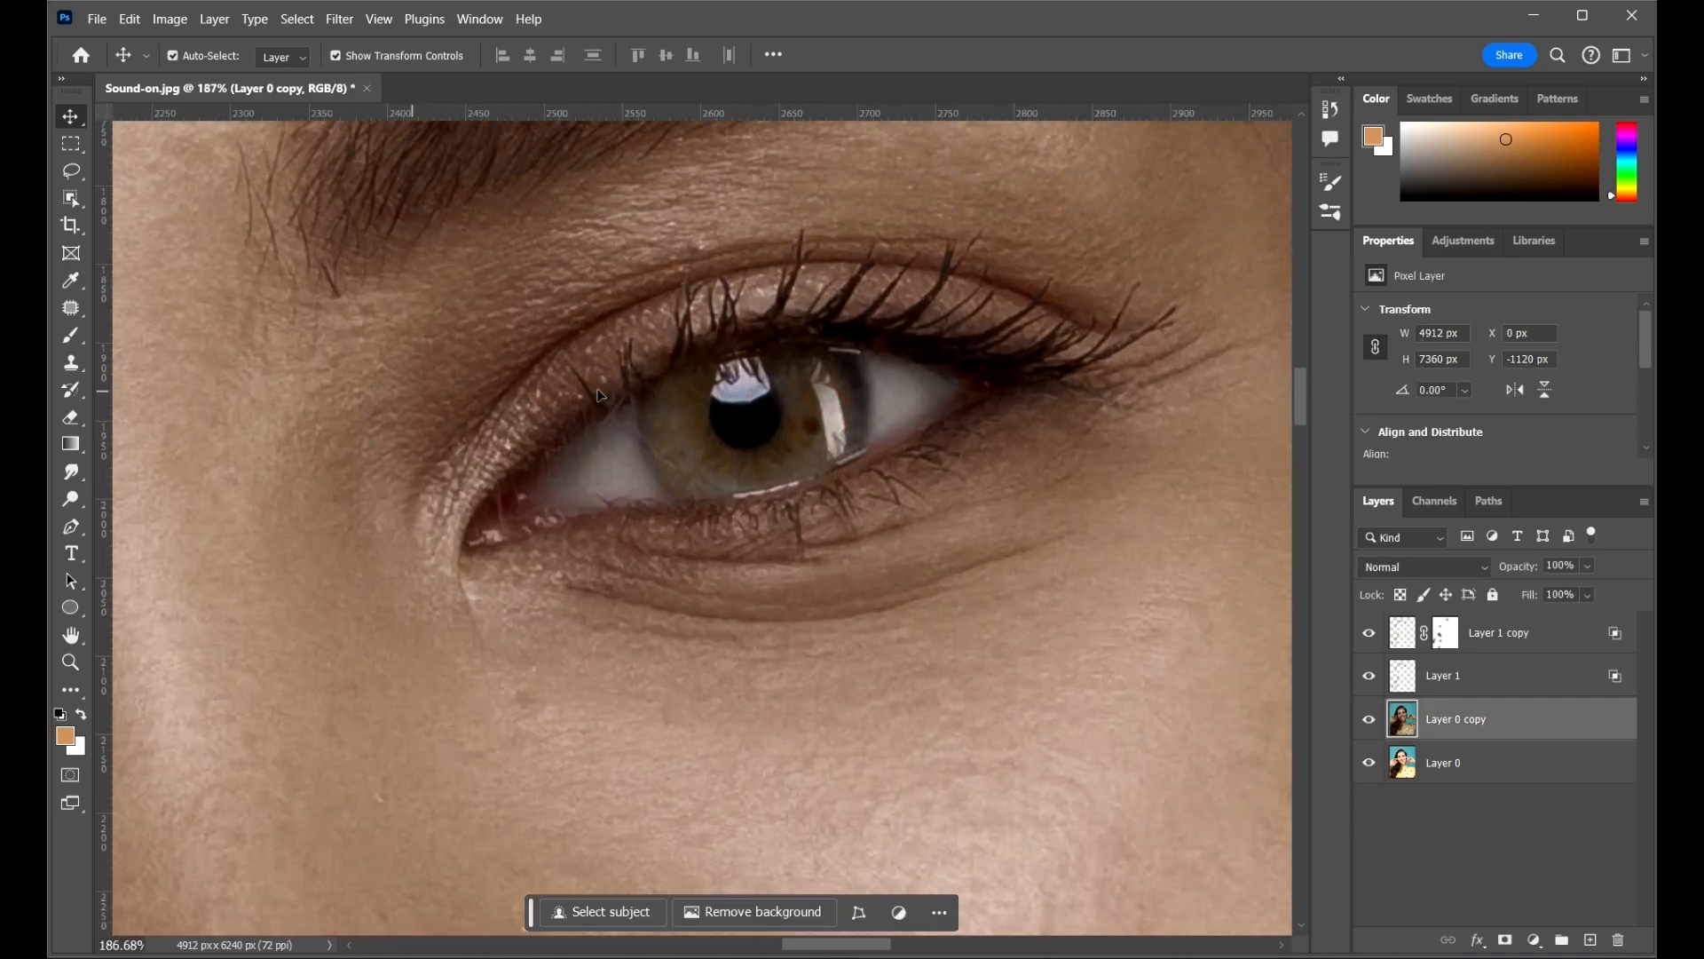
click(71, 499)
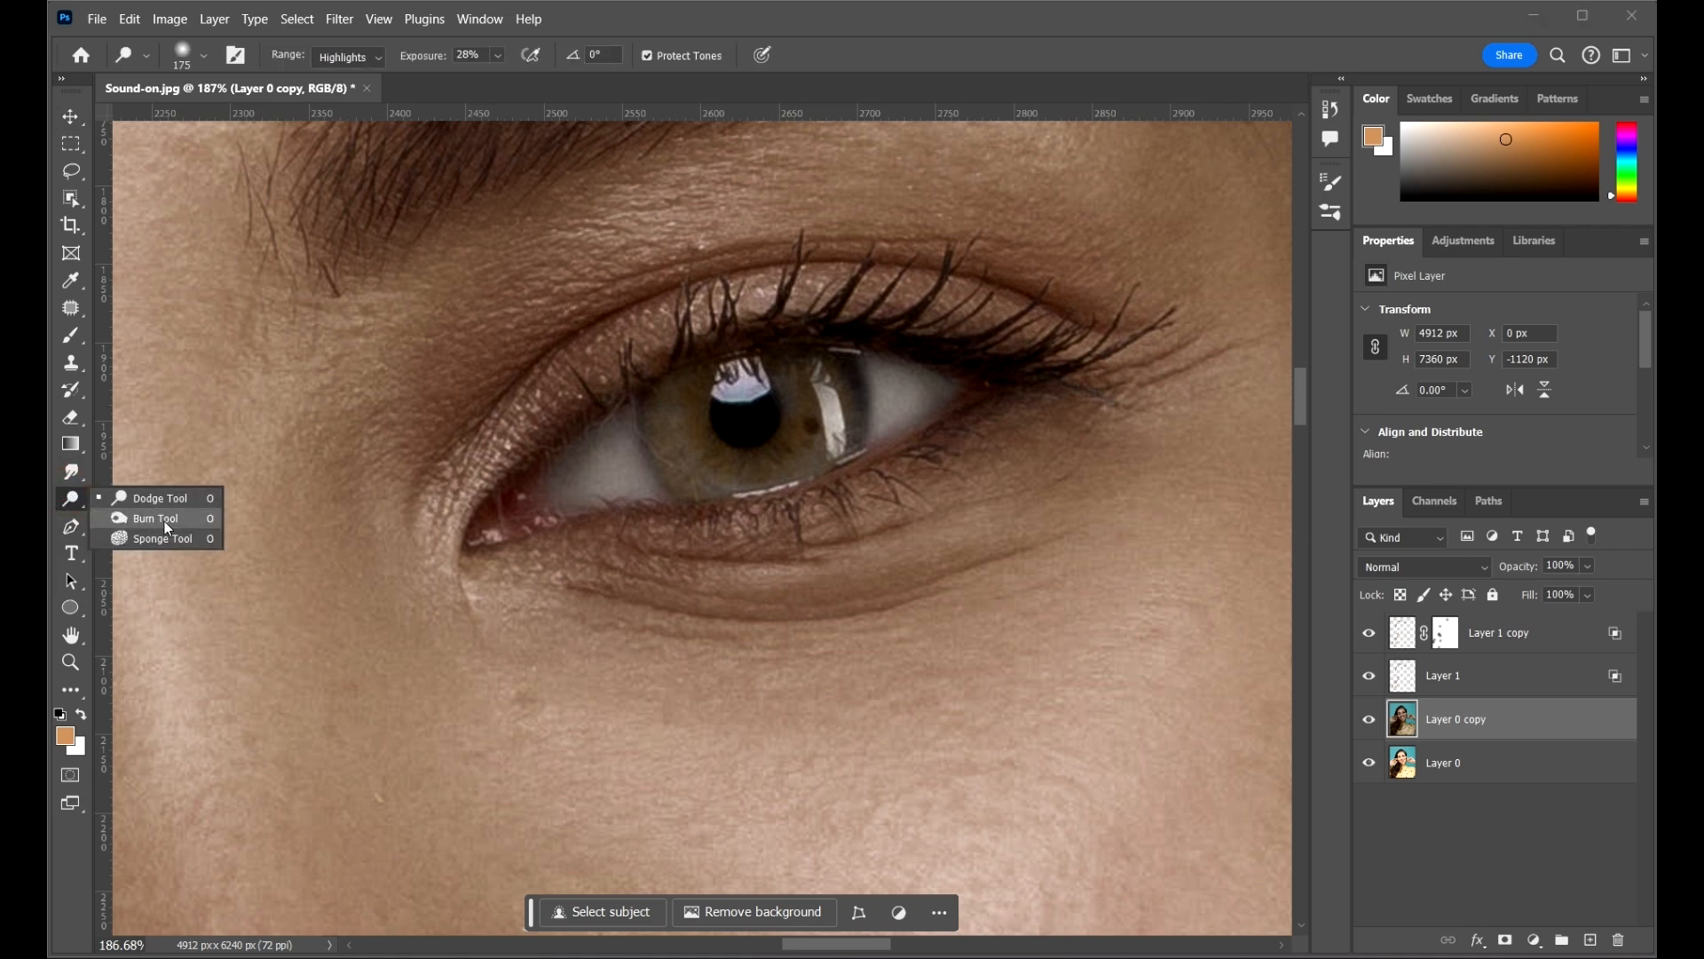
click(164, 499)
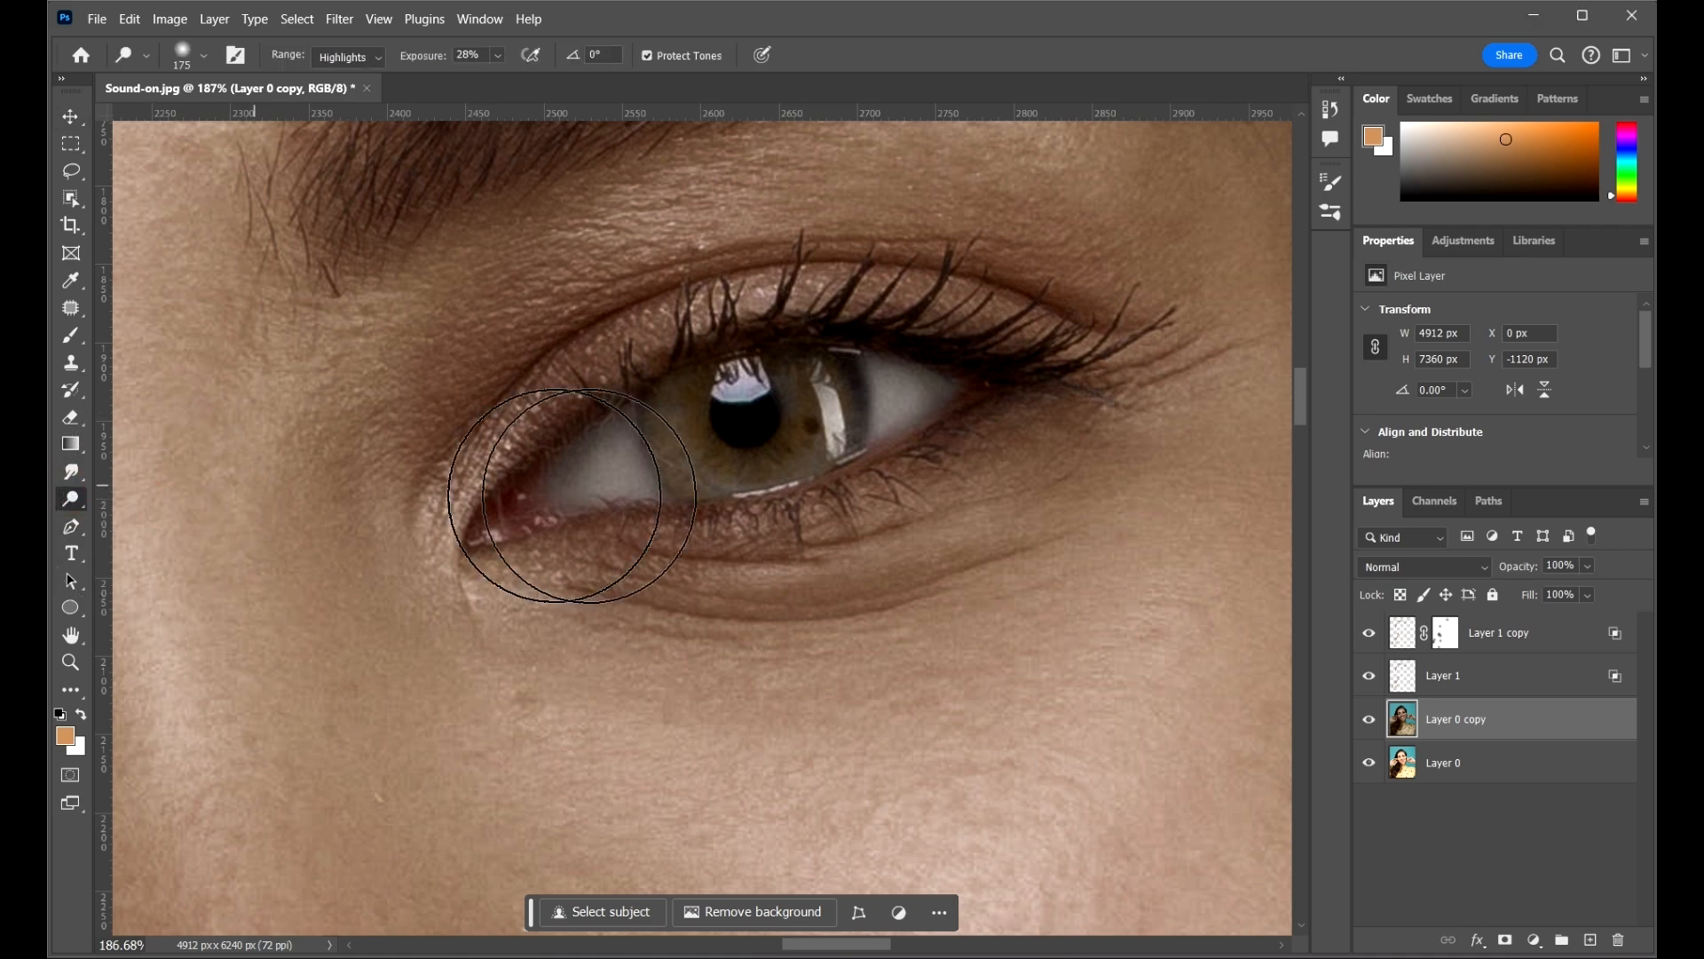
- Set the Dodge brush to 80 px and brighten the two light reflections in the eye on the photo's right side
key(bracketleft)
key(bracketleft)
key(bracketleft)
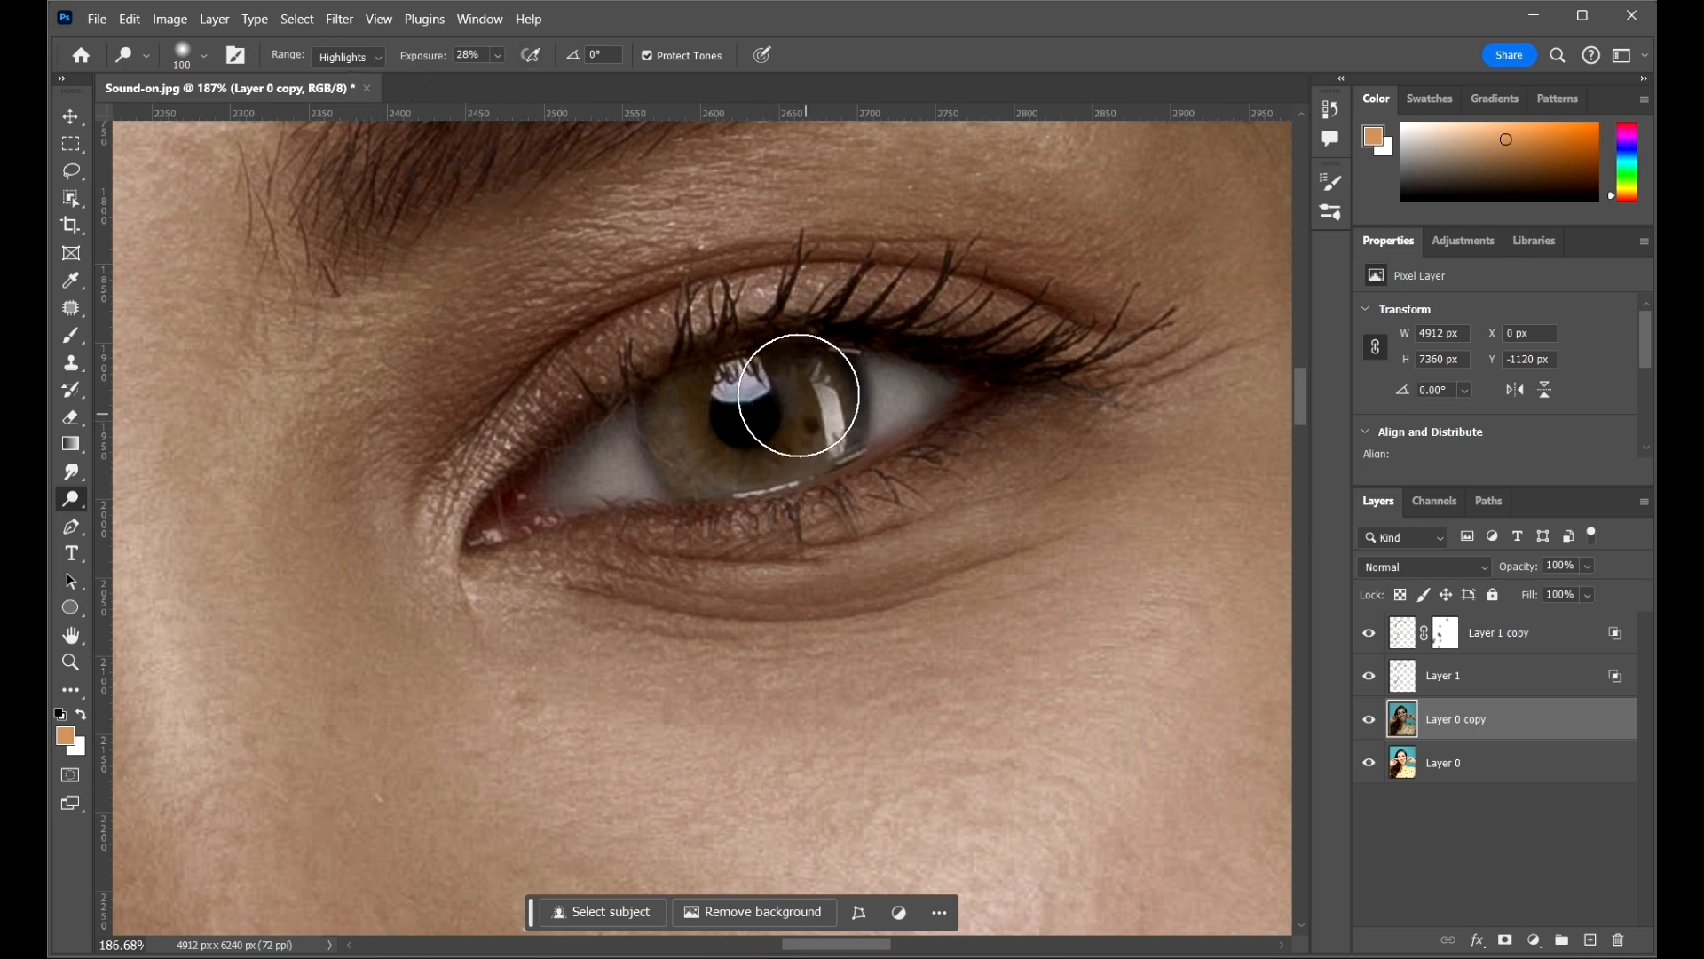
key(bracketleft)
key(bracketleft)
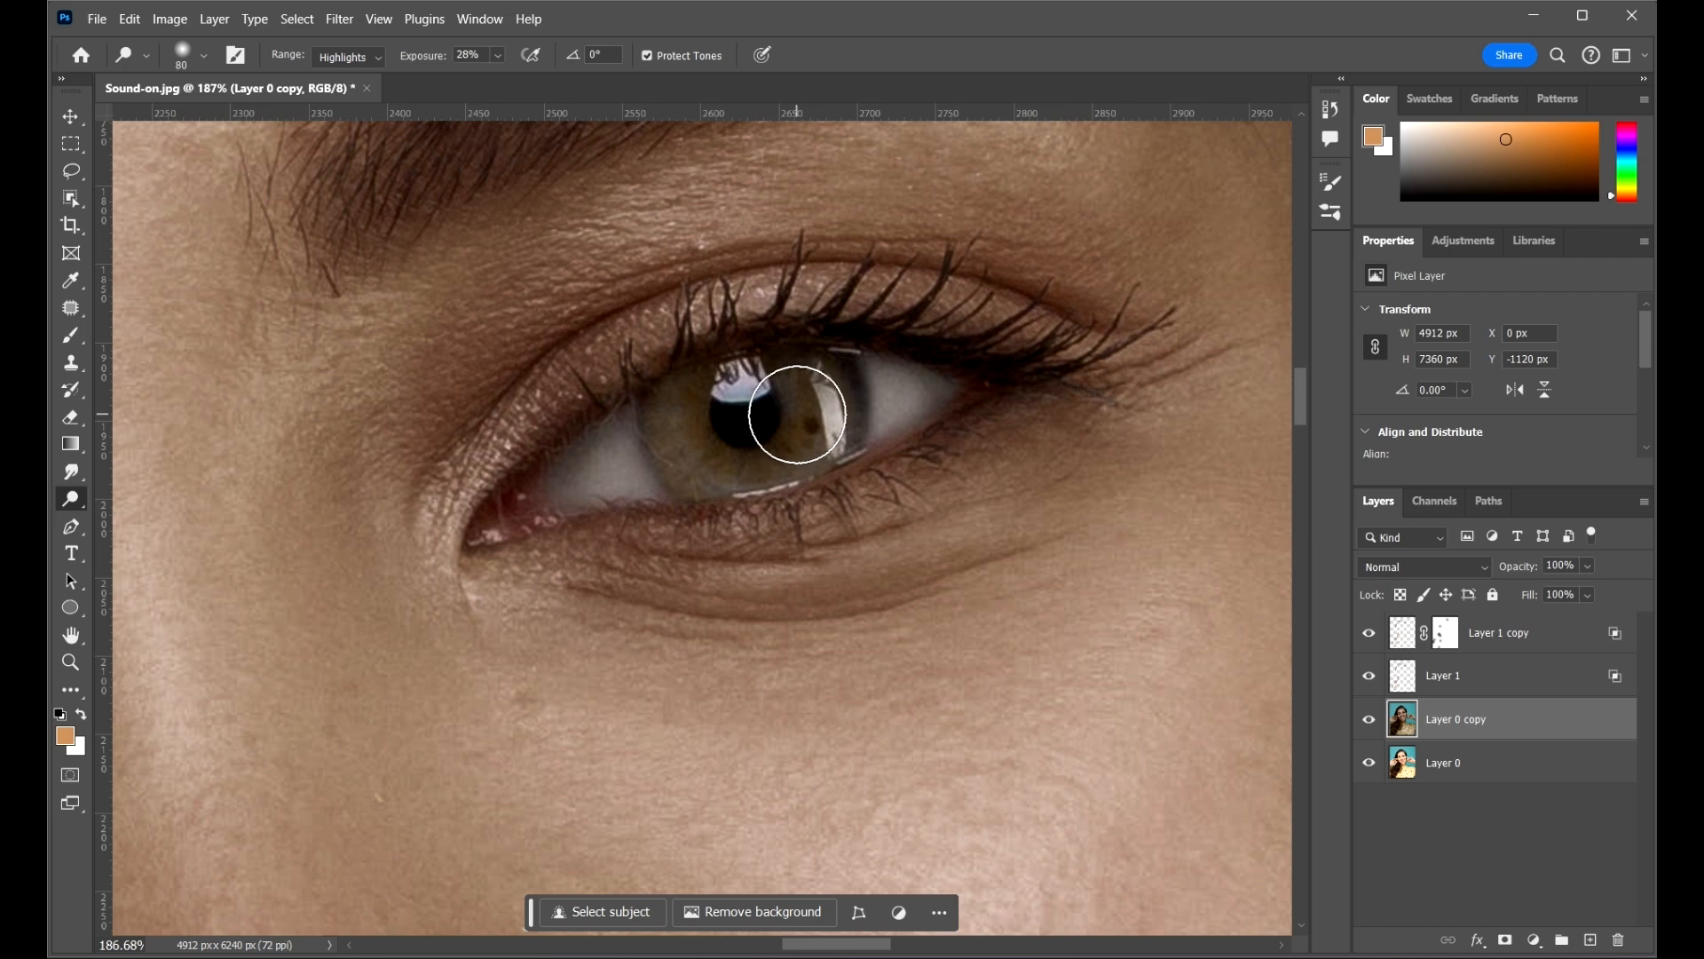
scroll(822, 399, up, 5)
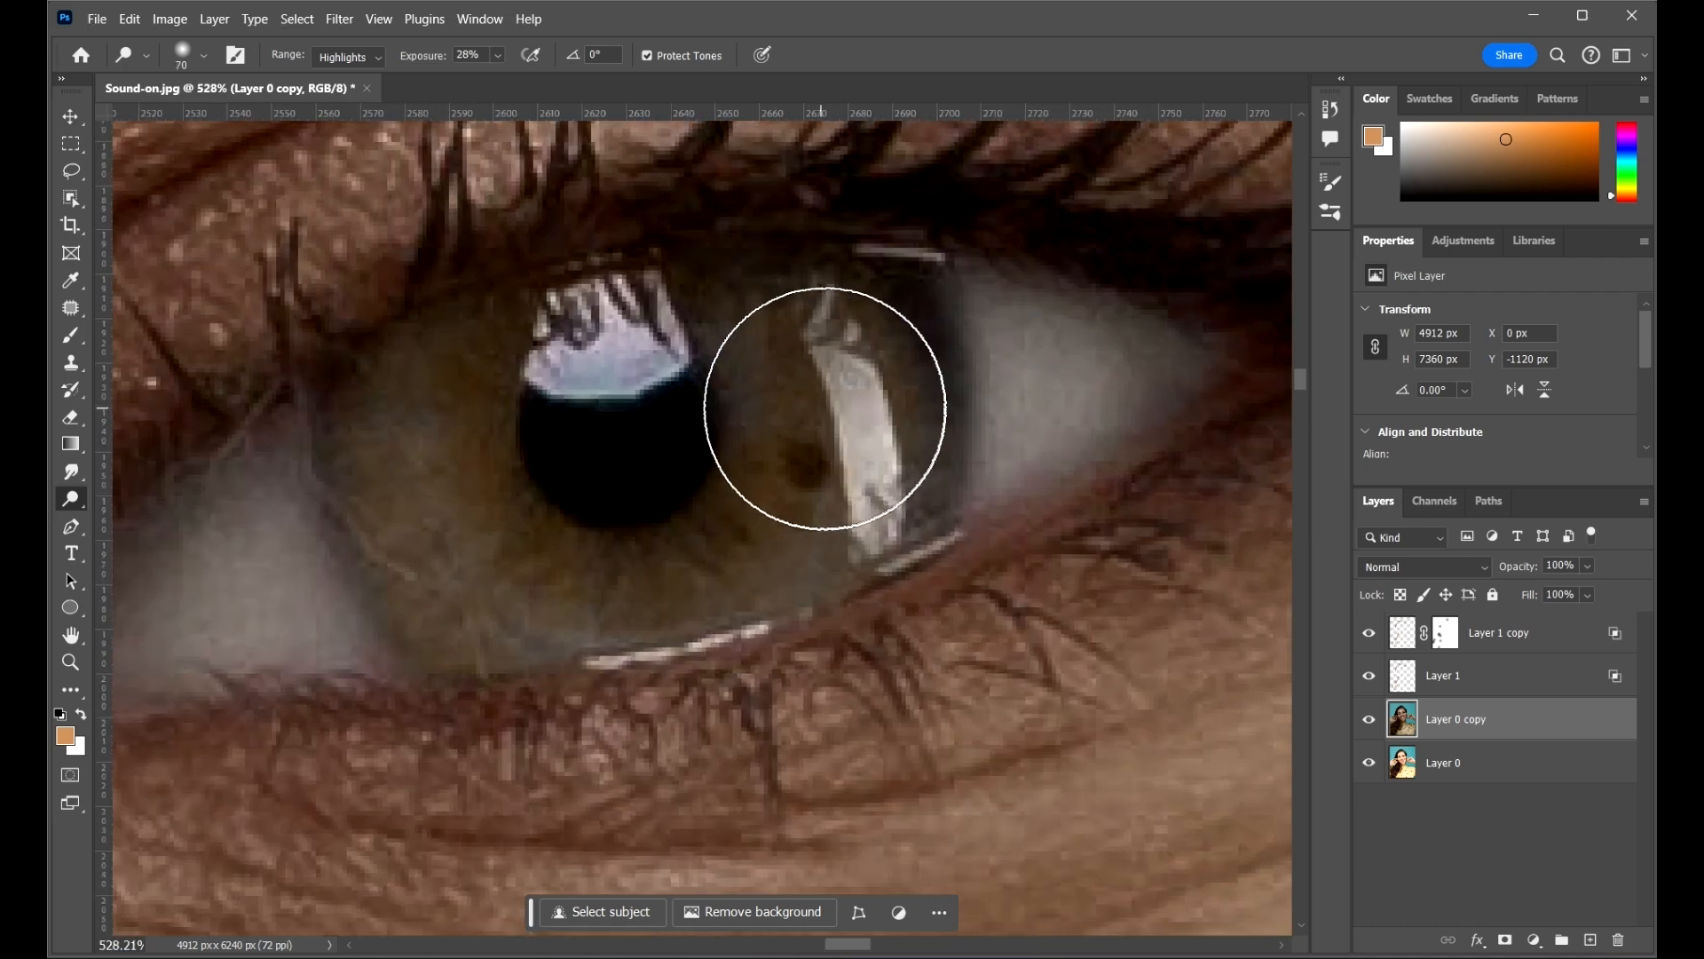
key(bracketleft)
key(bracketleft)
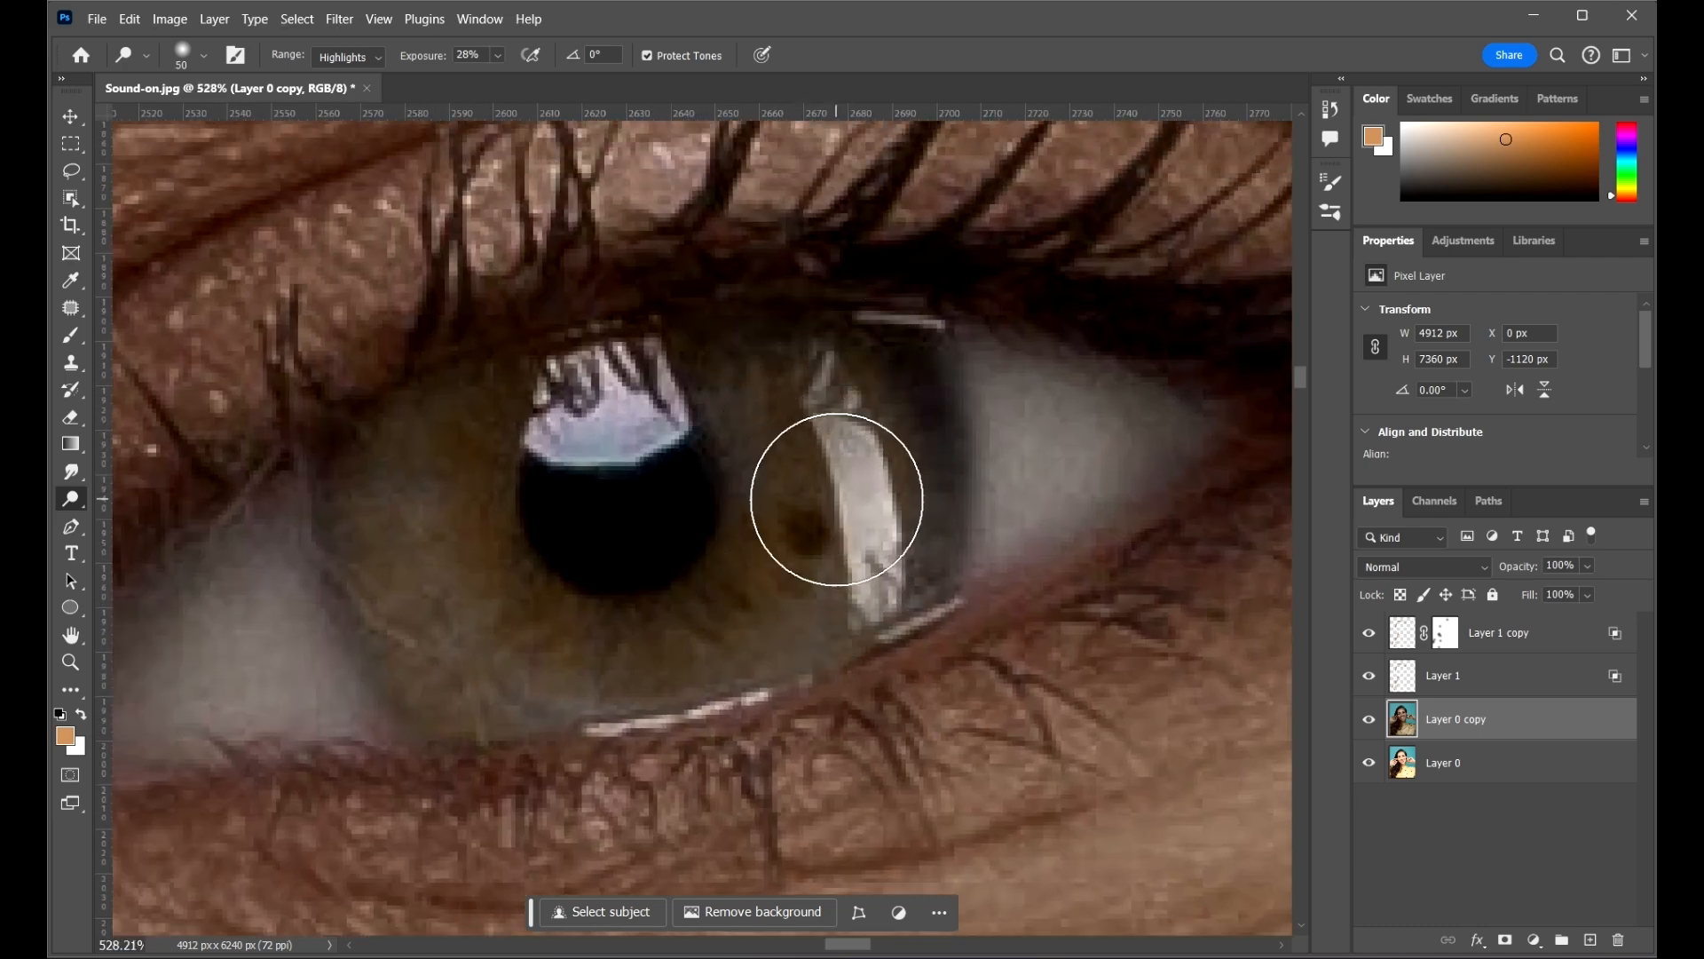
key(bracketright)
key(bracketright)
key(bracketright)
drag(839, 508, 780, 506)
drag(655, 404, 601, 441)
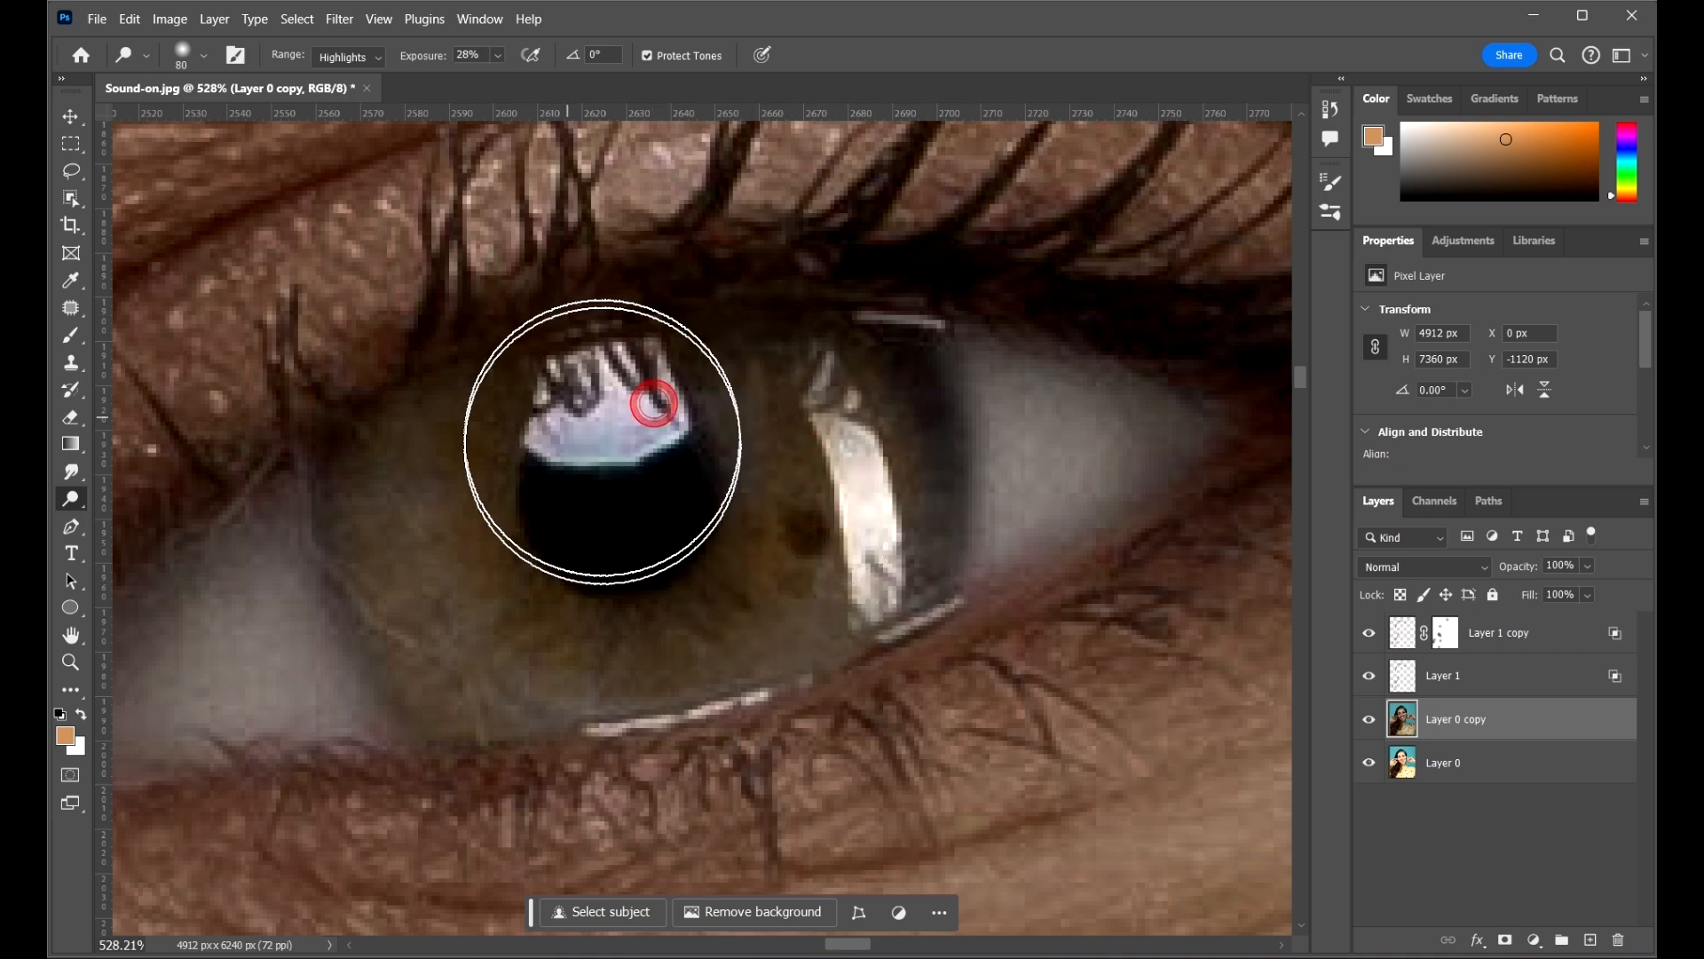
- Dodge the iris around the pupil of the same eye, including its inner lower part and the long reflection
drag(612, 506, 701, 492)
mouse_move(701, 491)
mouse_down()
mouse_move(575, 557)
mouse_move(477, 524)
mouse_up()
click(438, 504)
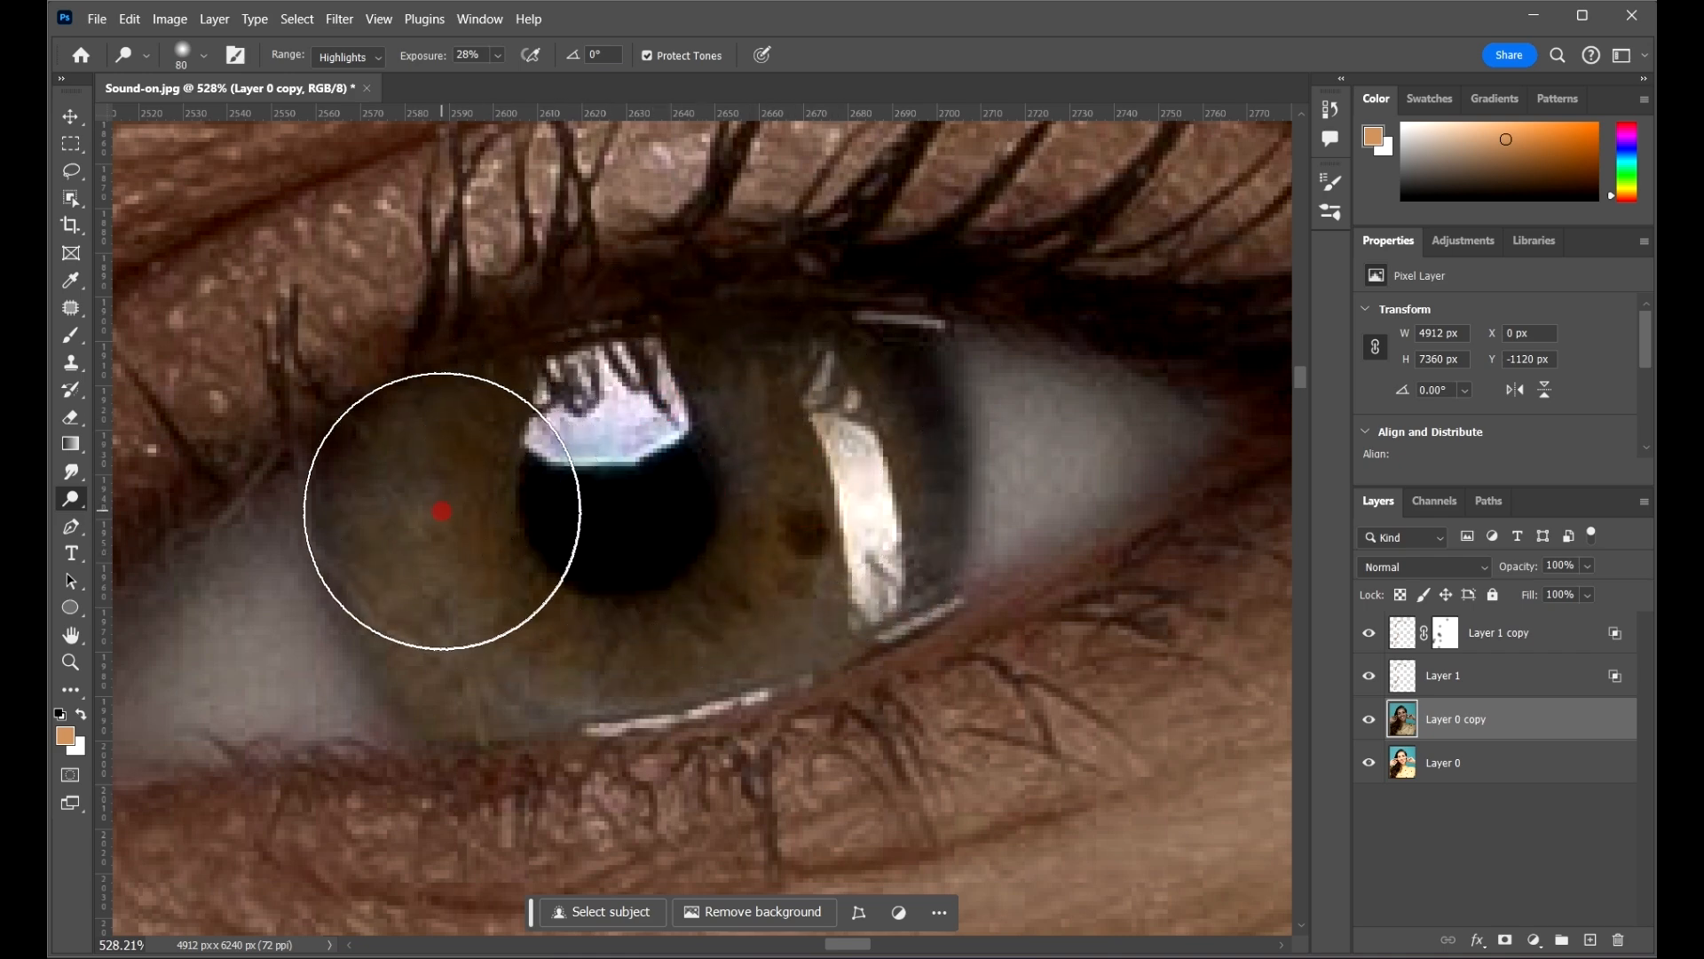
click(457, 621)
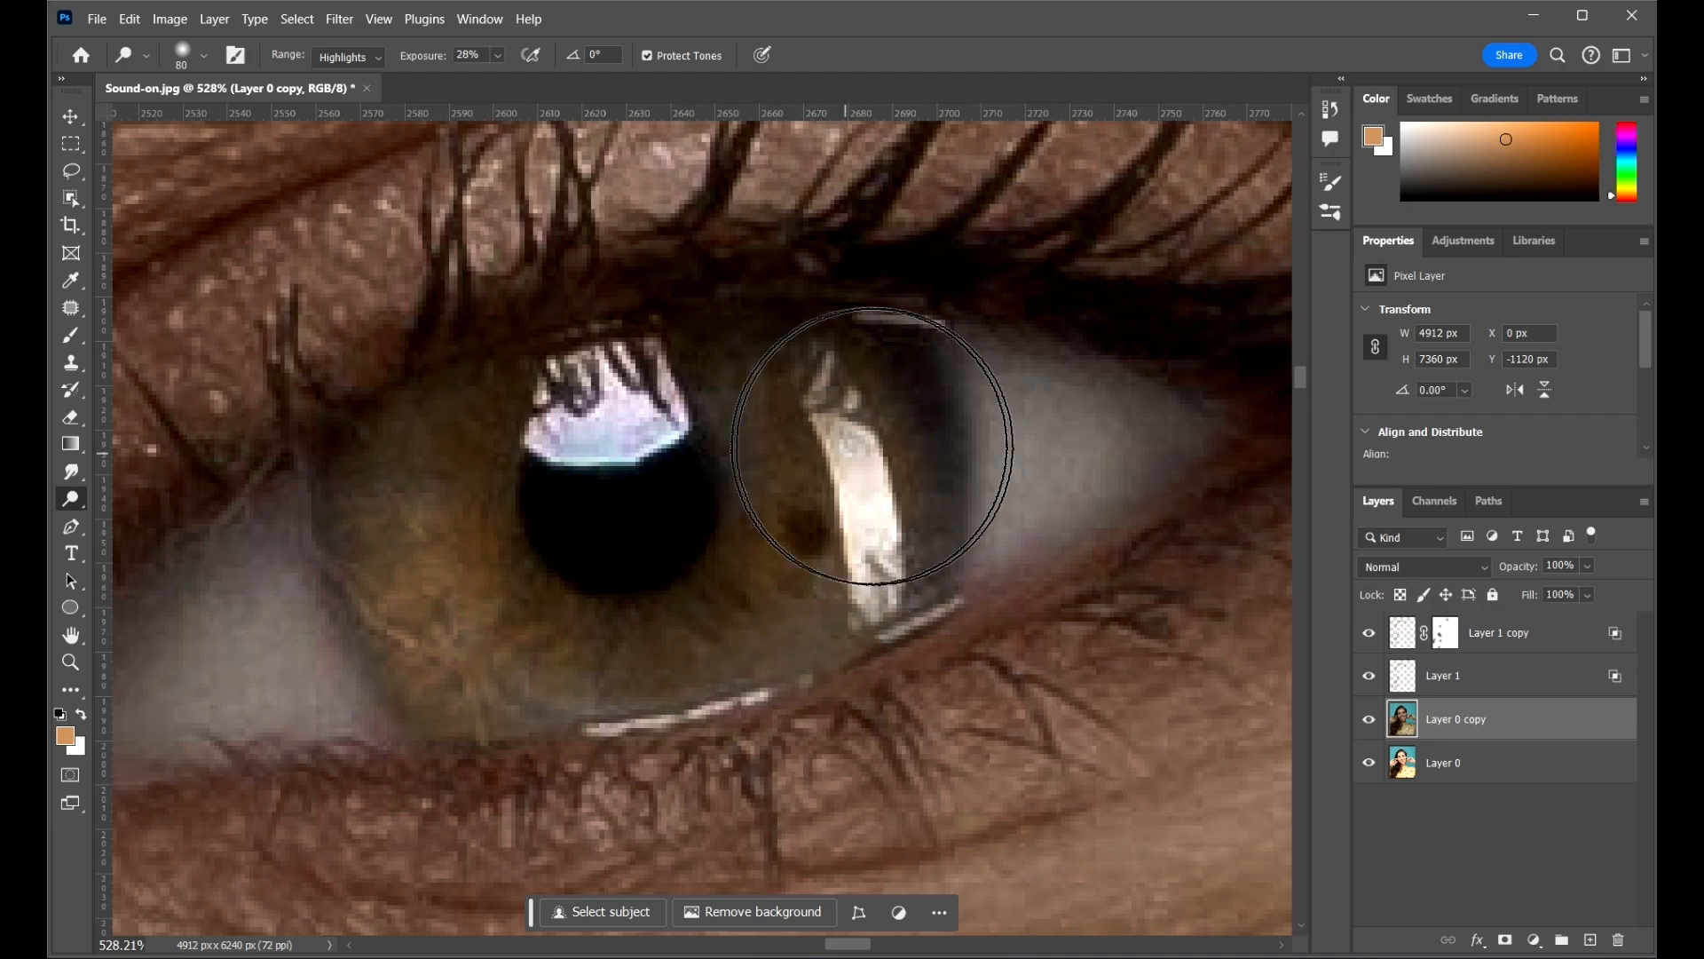
click(862, 464)
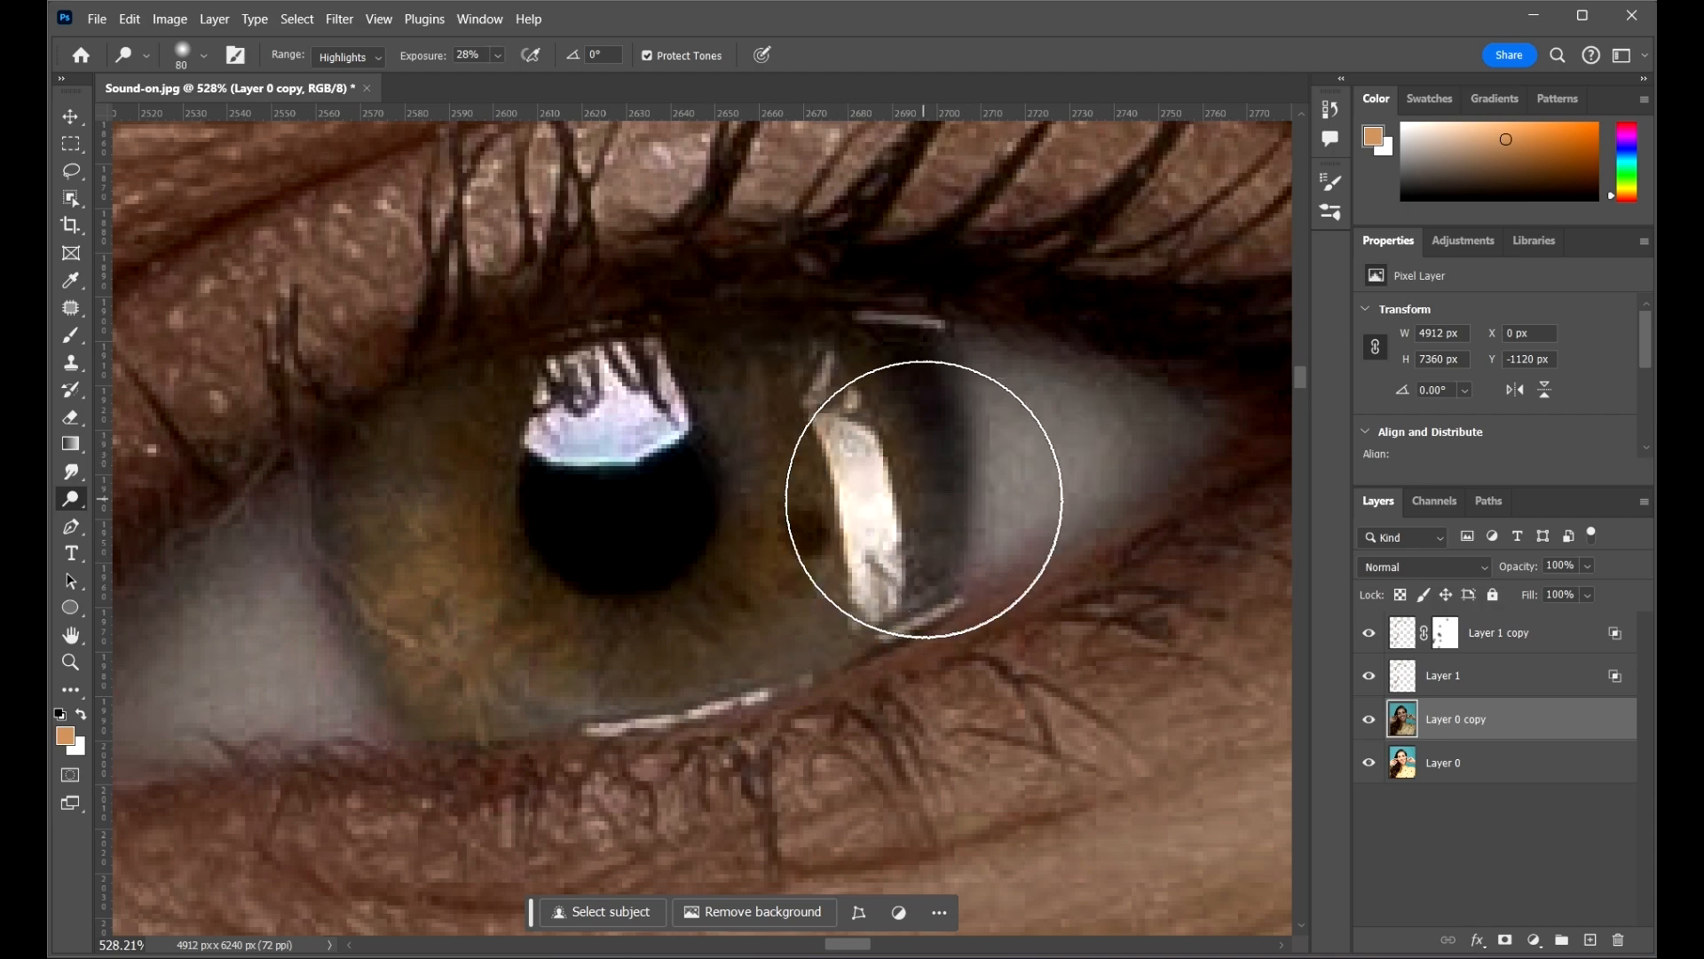
- Dodge the pupil reflection and both sides of the iris in the eye on the photo's left side
key(ctrl+0)
drag(715, 380, 996, 405)
drag(724, 446, 1042, 430)
scroll(563, 497, up, 8)
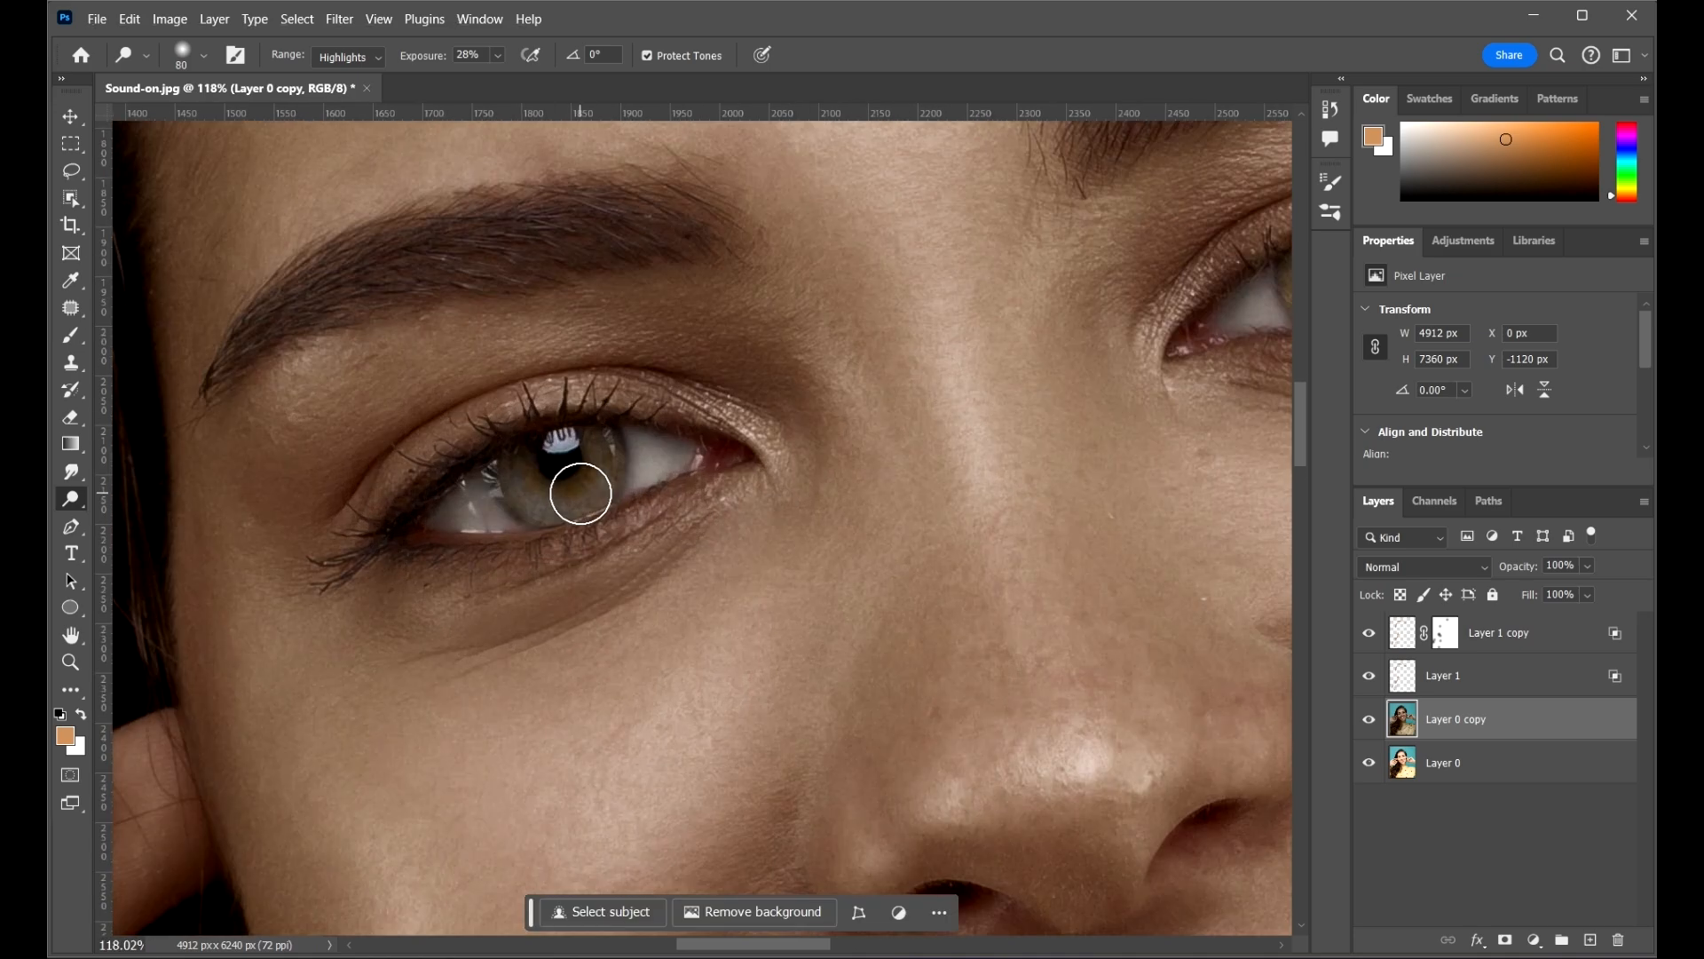
click(584, 390)
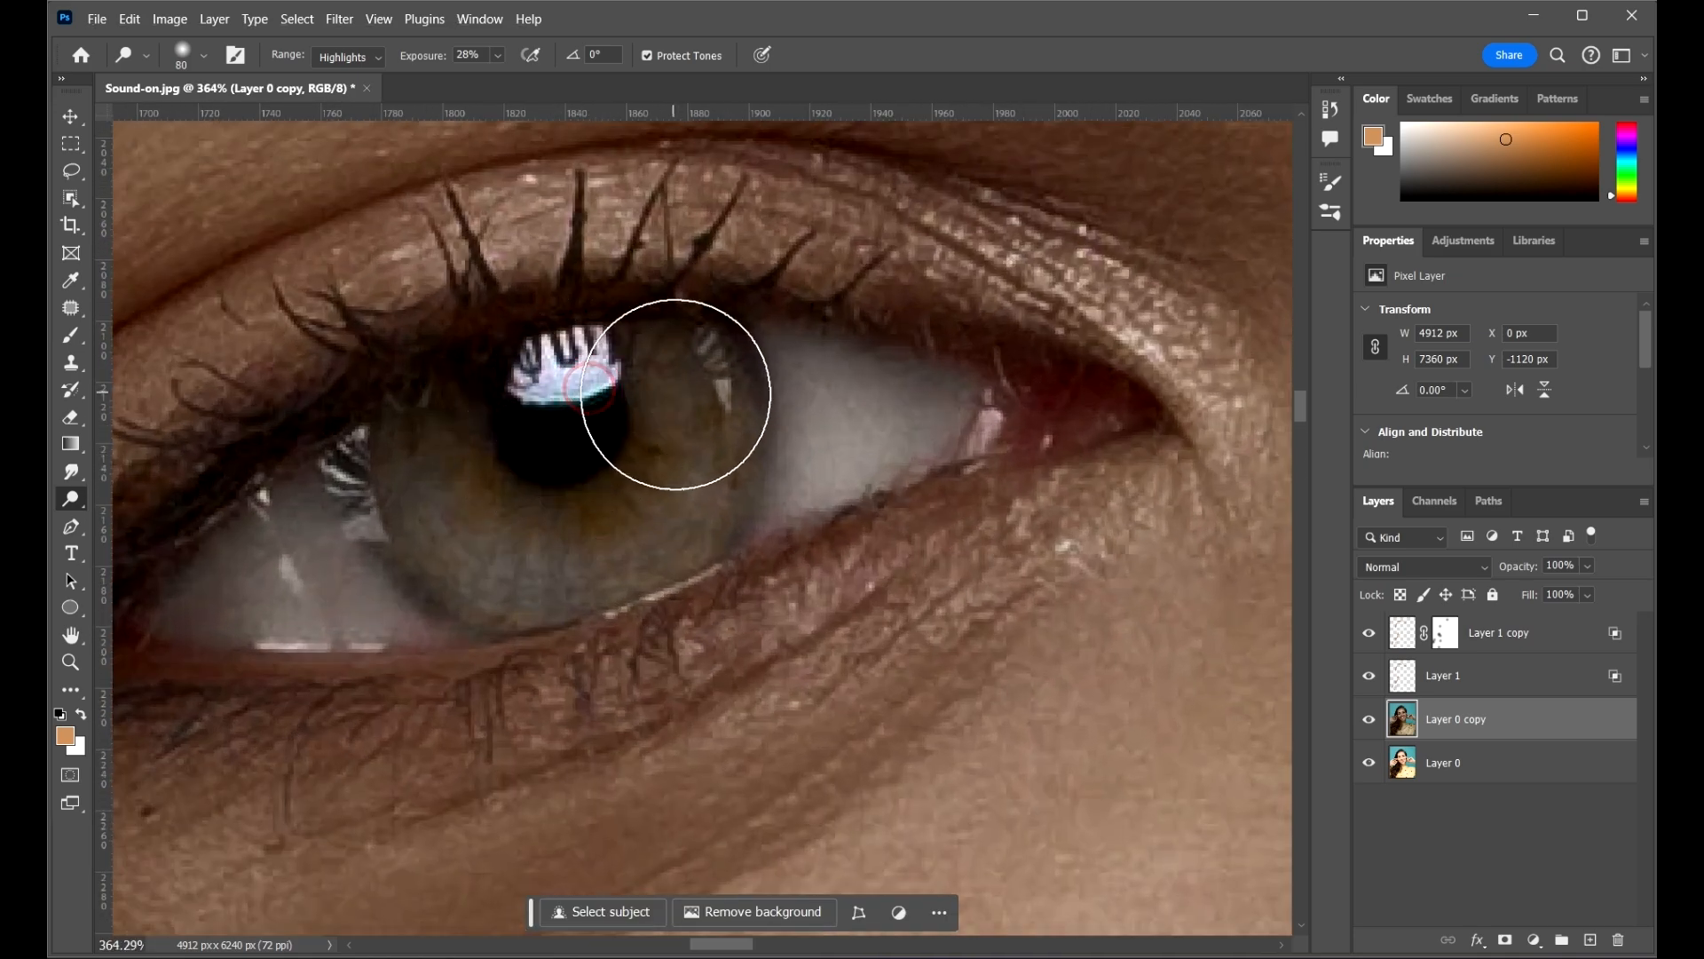
click(671, 397)
click(429, 485)
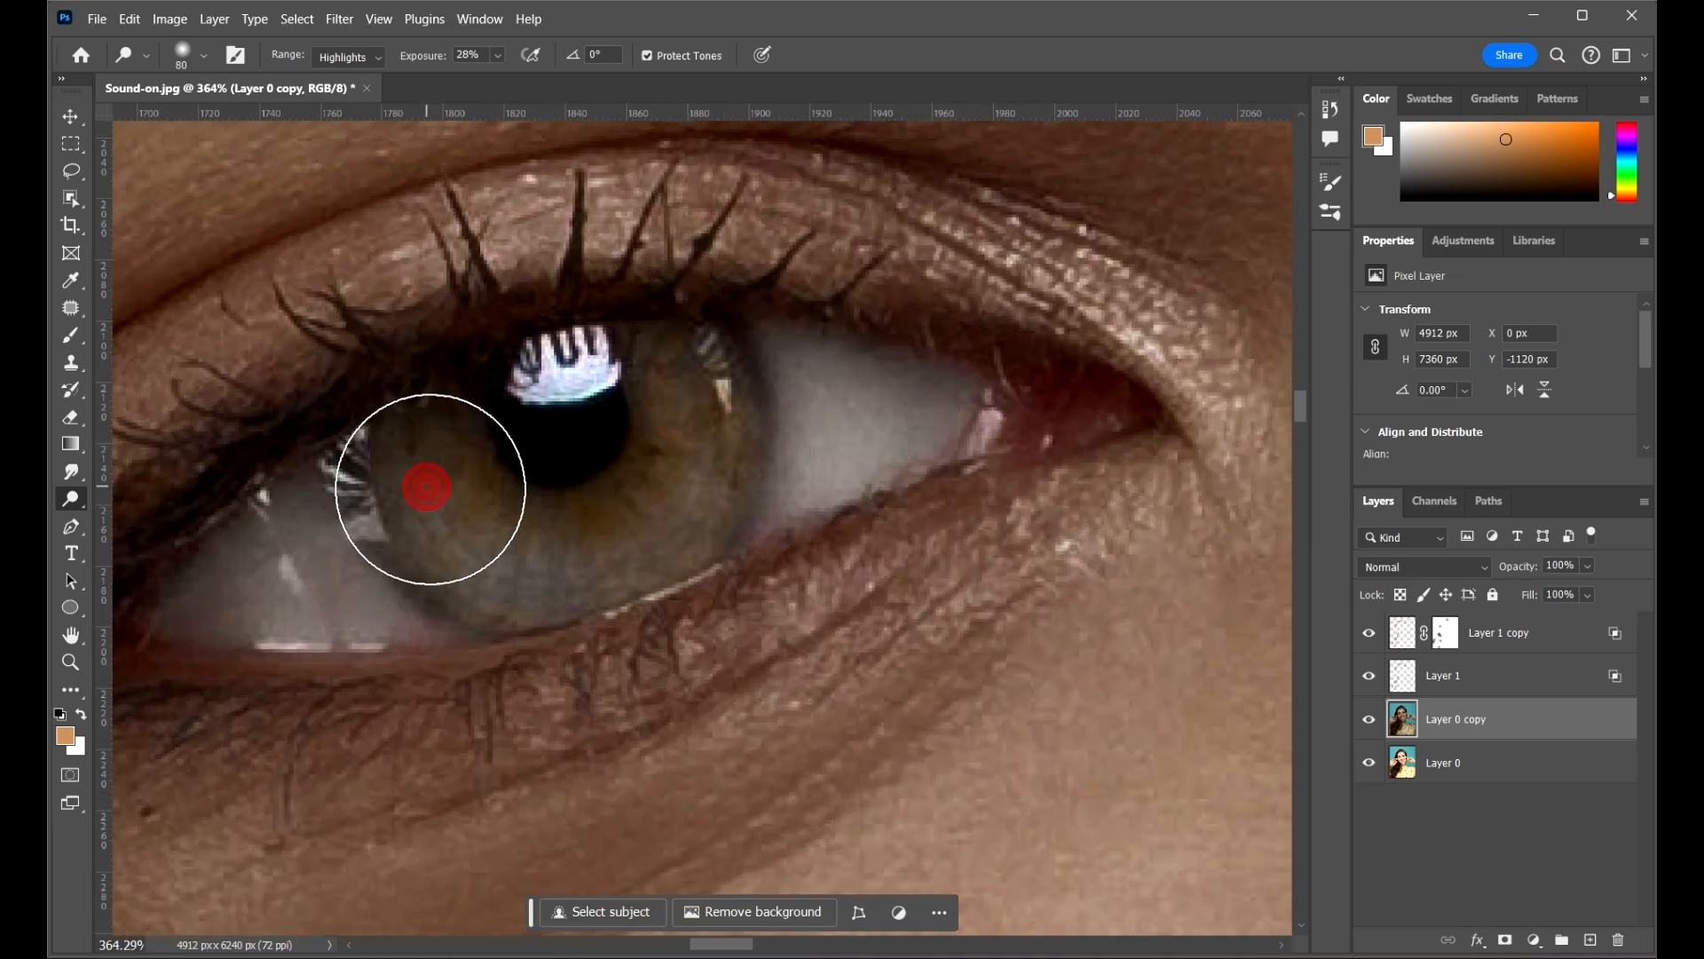
click(433, 511)
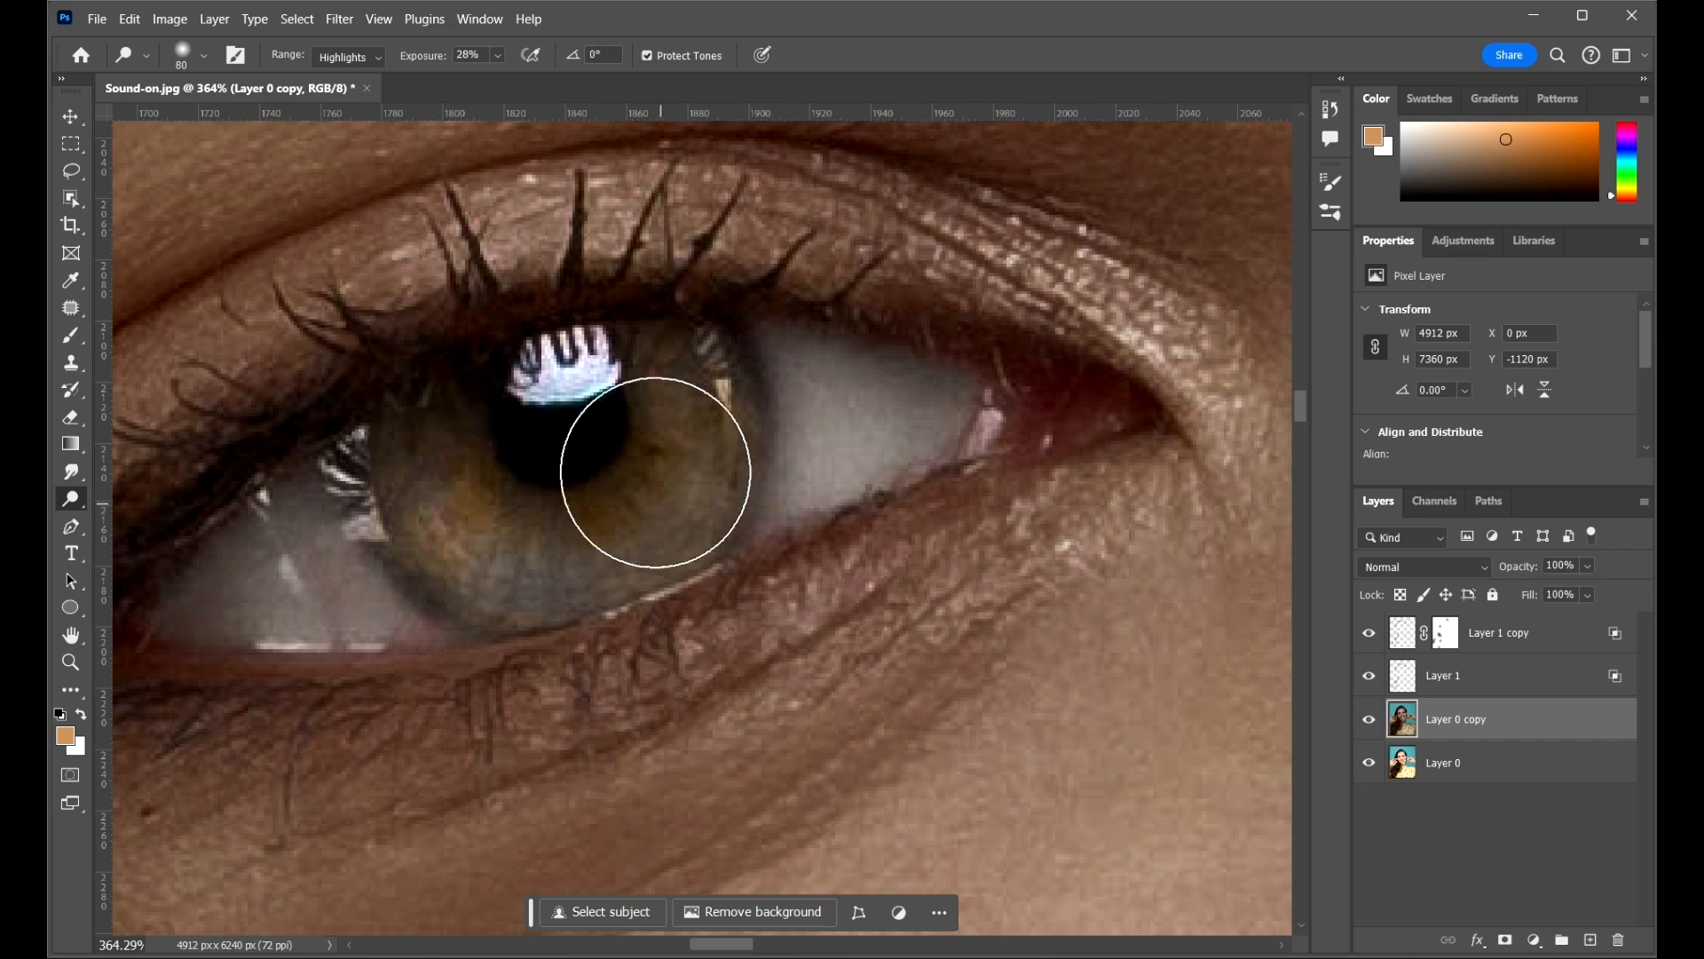
click(668, 452)
click(678, 415)
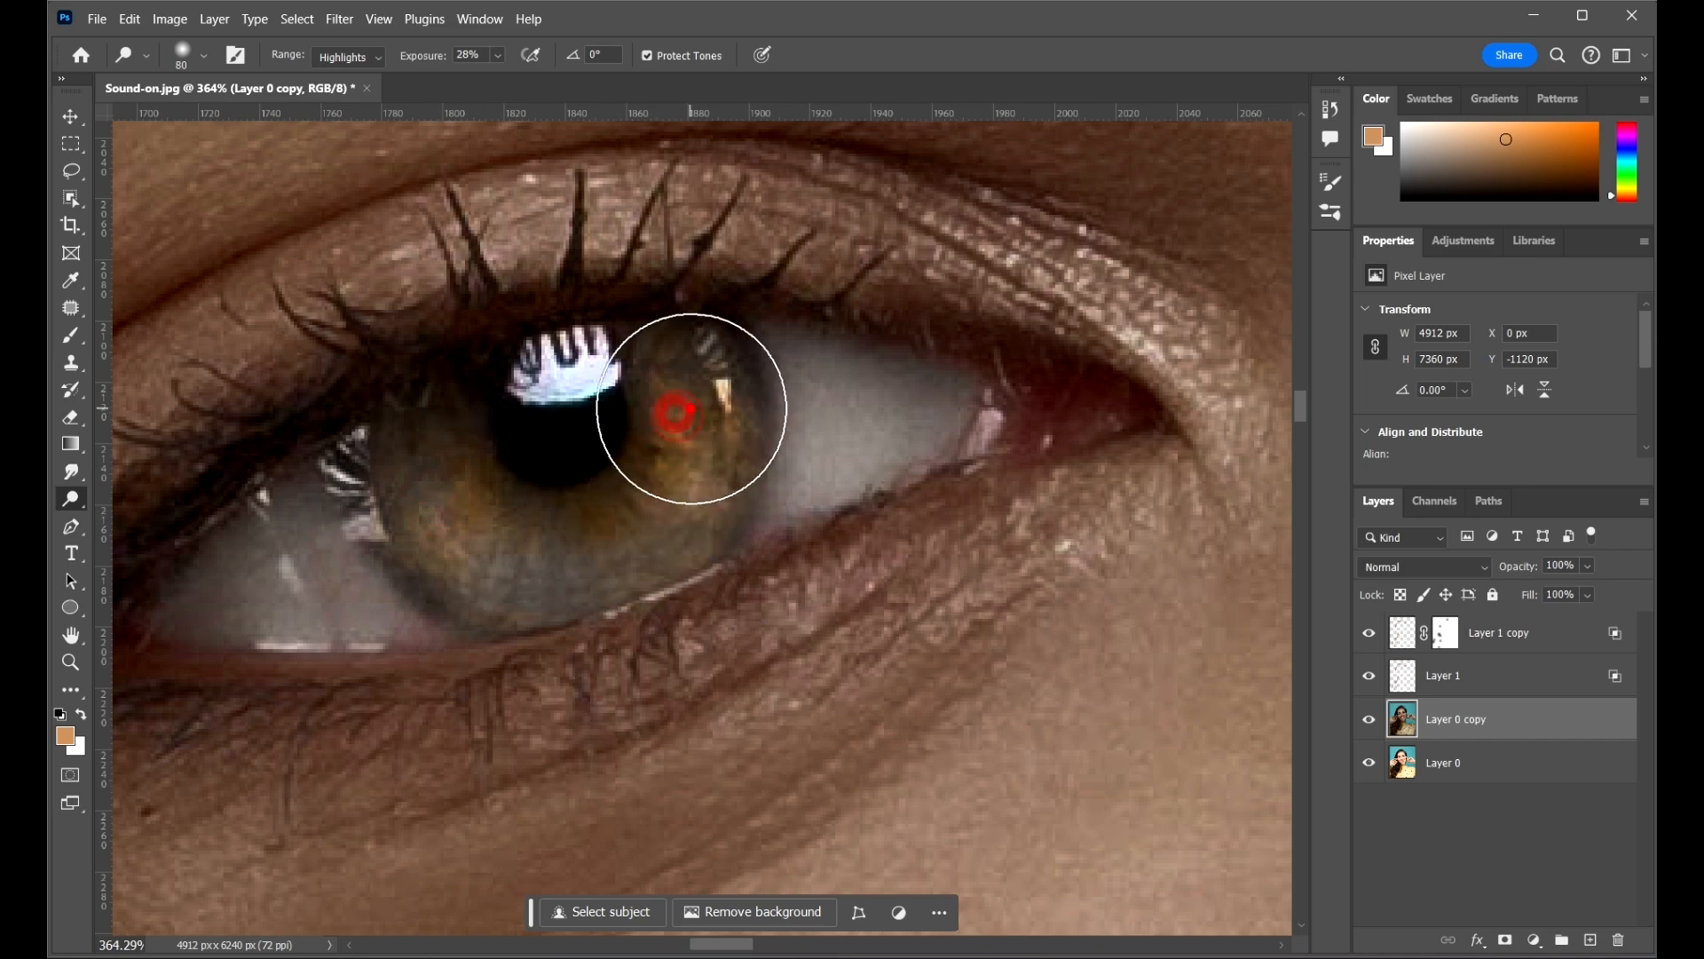
- Dodge the inner part of the iris and the long reflection again in the eye on the photo's right side
scroll(663, 494, down, 6)
scroll(487, 482, down, 2)
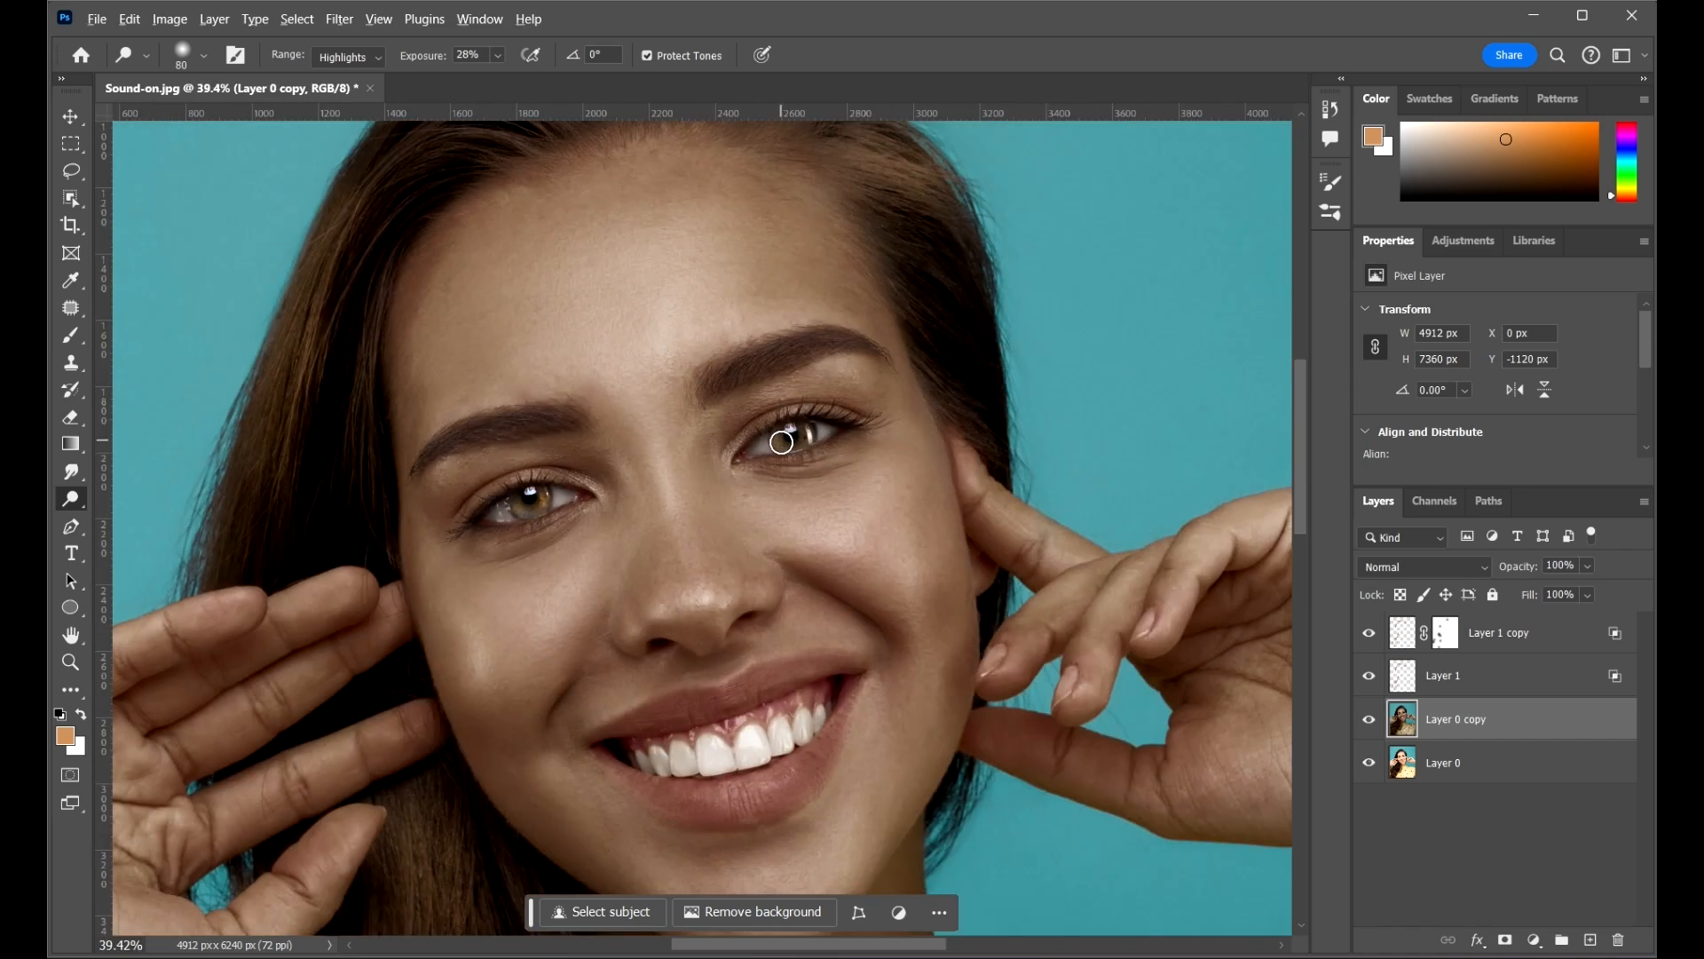
scroll(803, 440, up, 8)
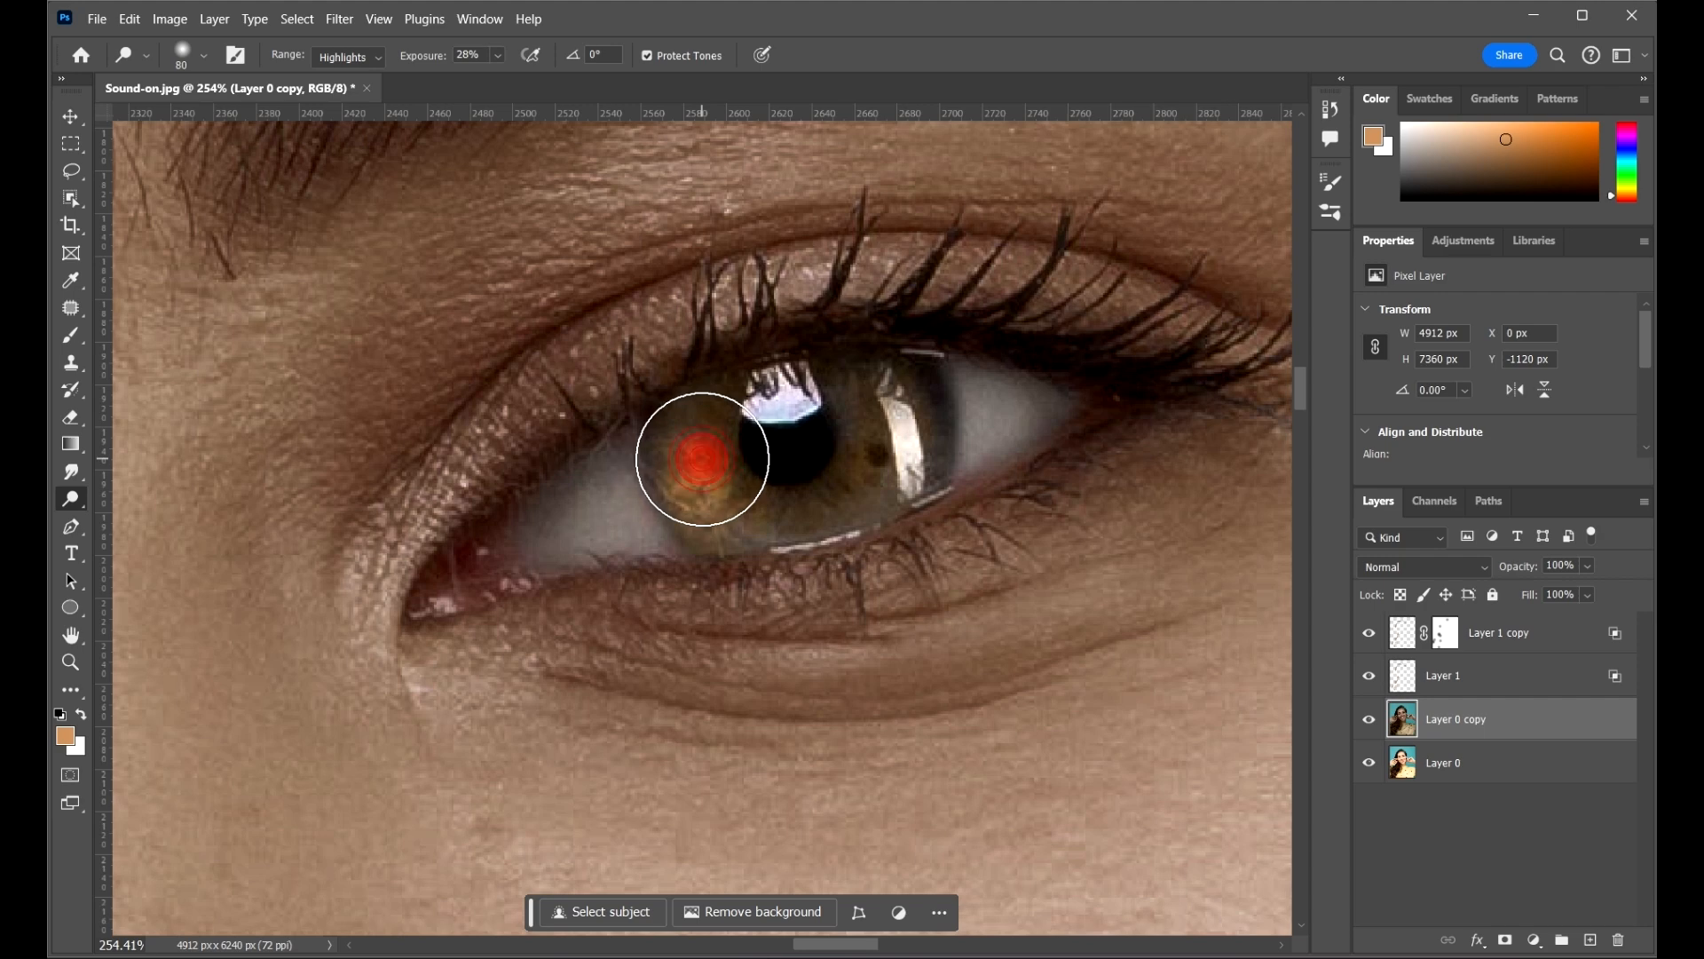
click(920, 423)
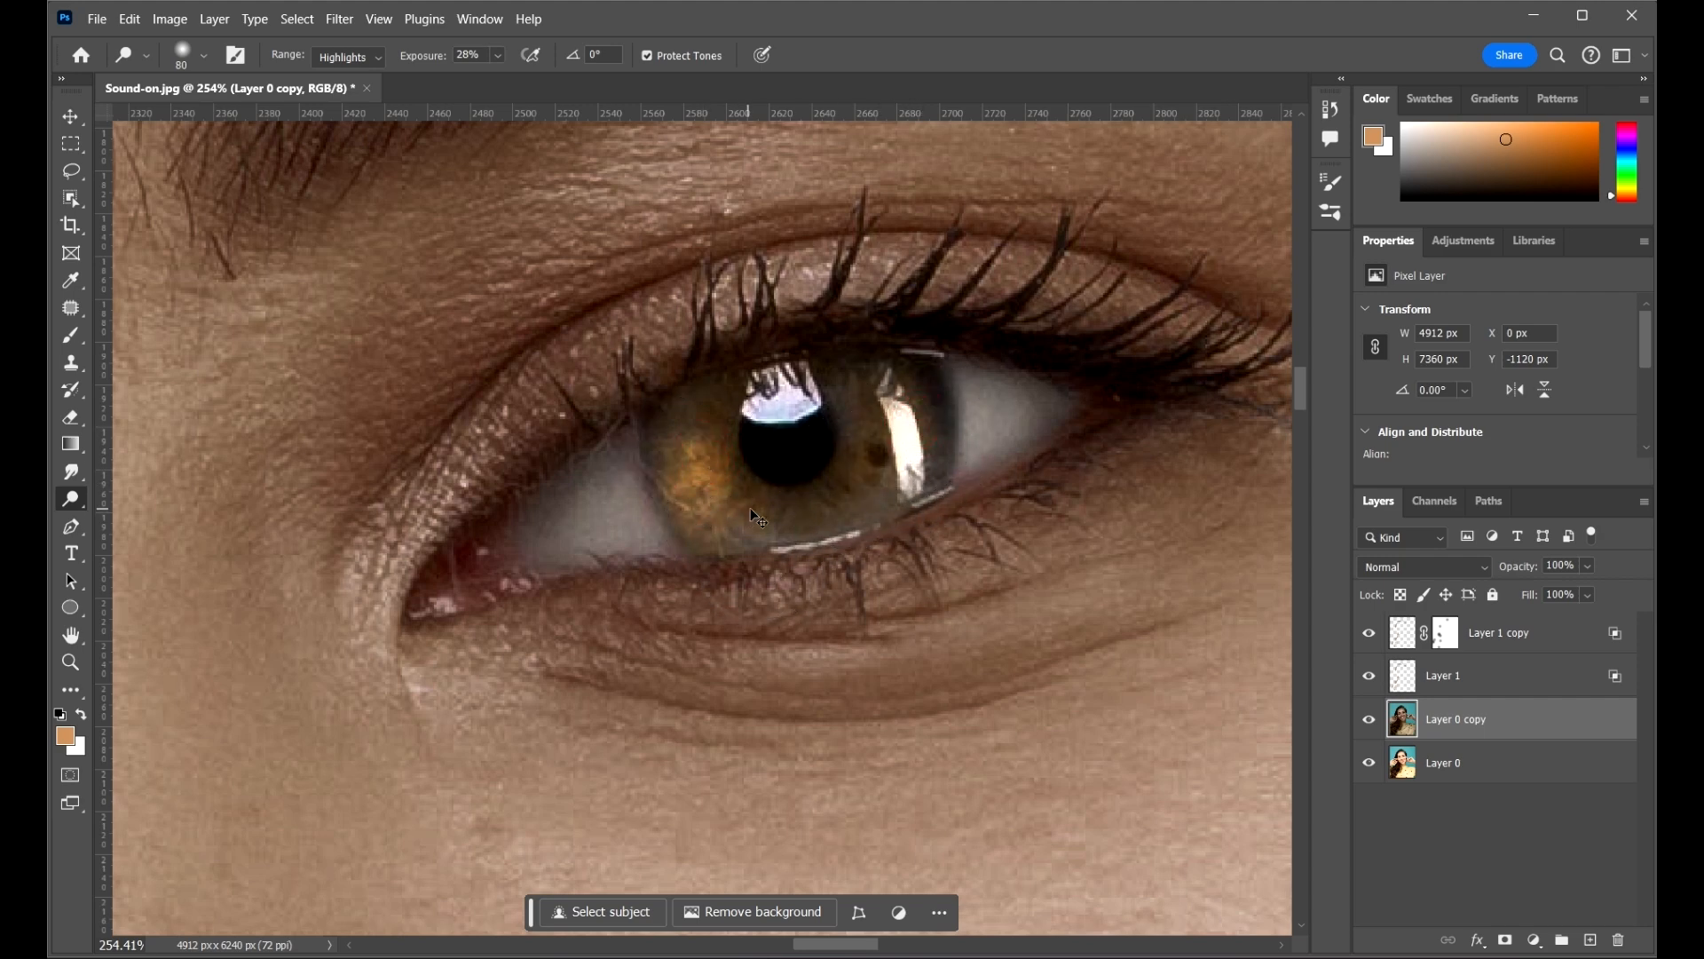
click(697, 472)
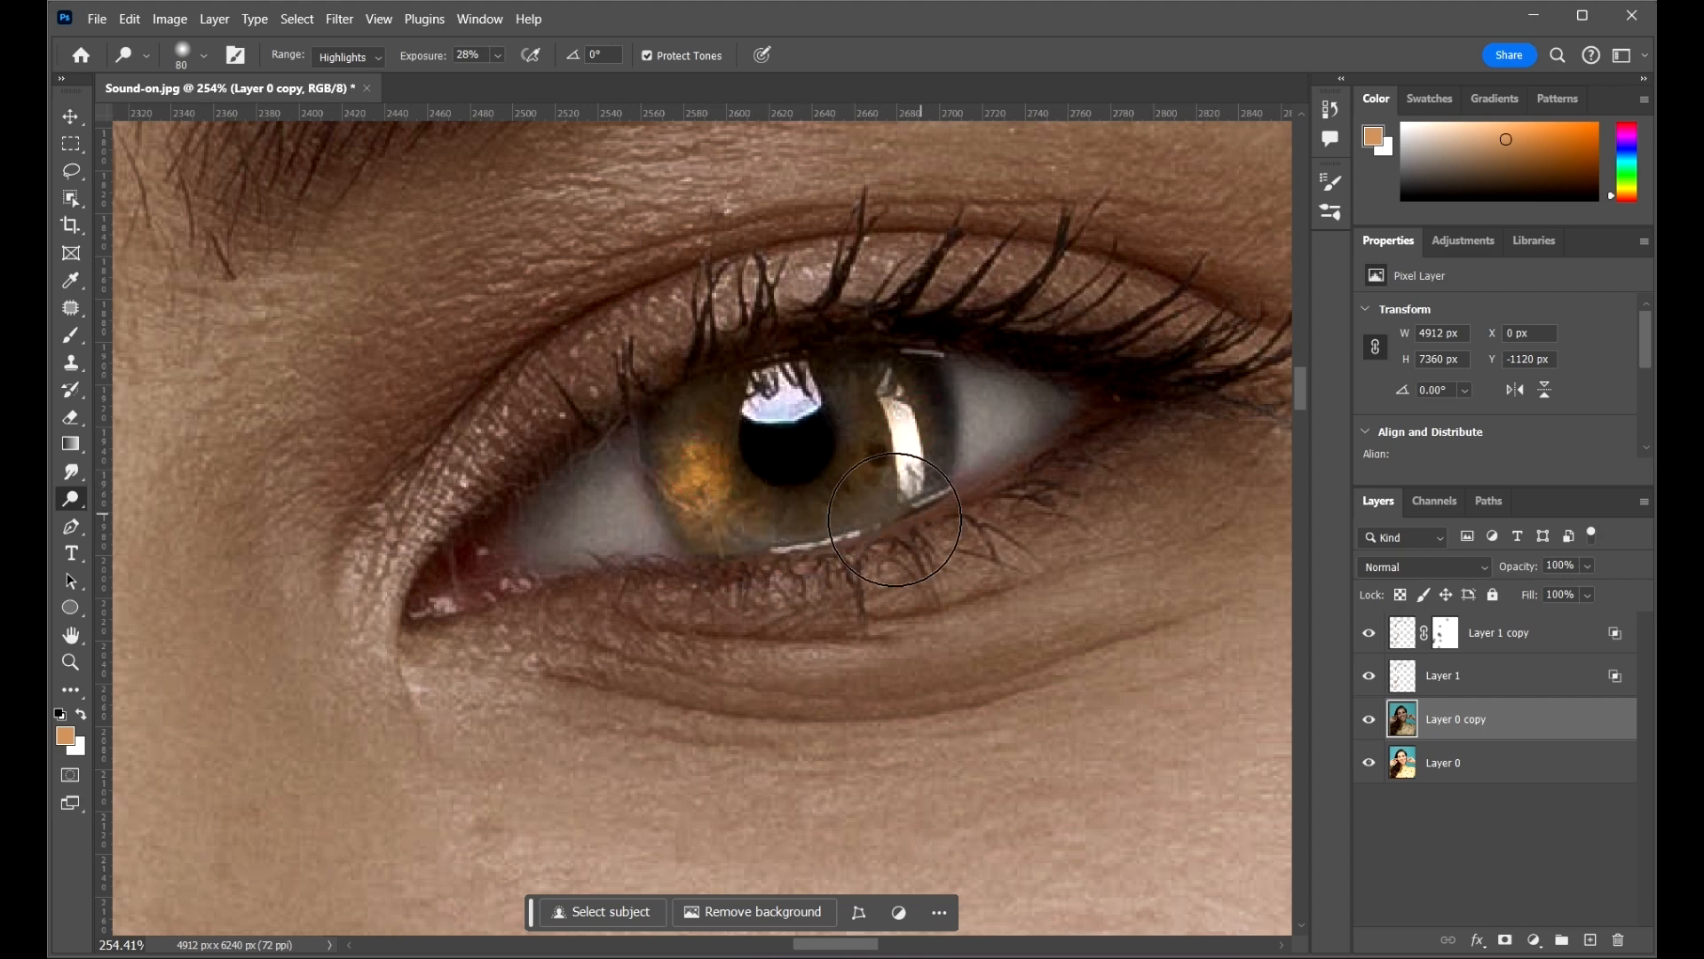
- Examine the dodged eyes in the full portrait and up close
scroll(805, 503, down, 15)
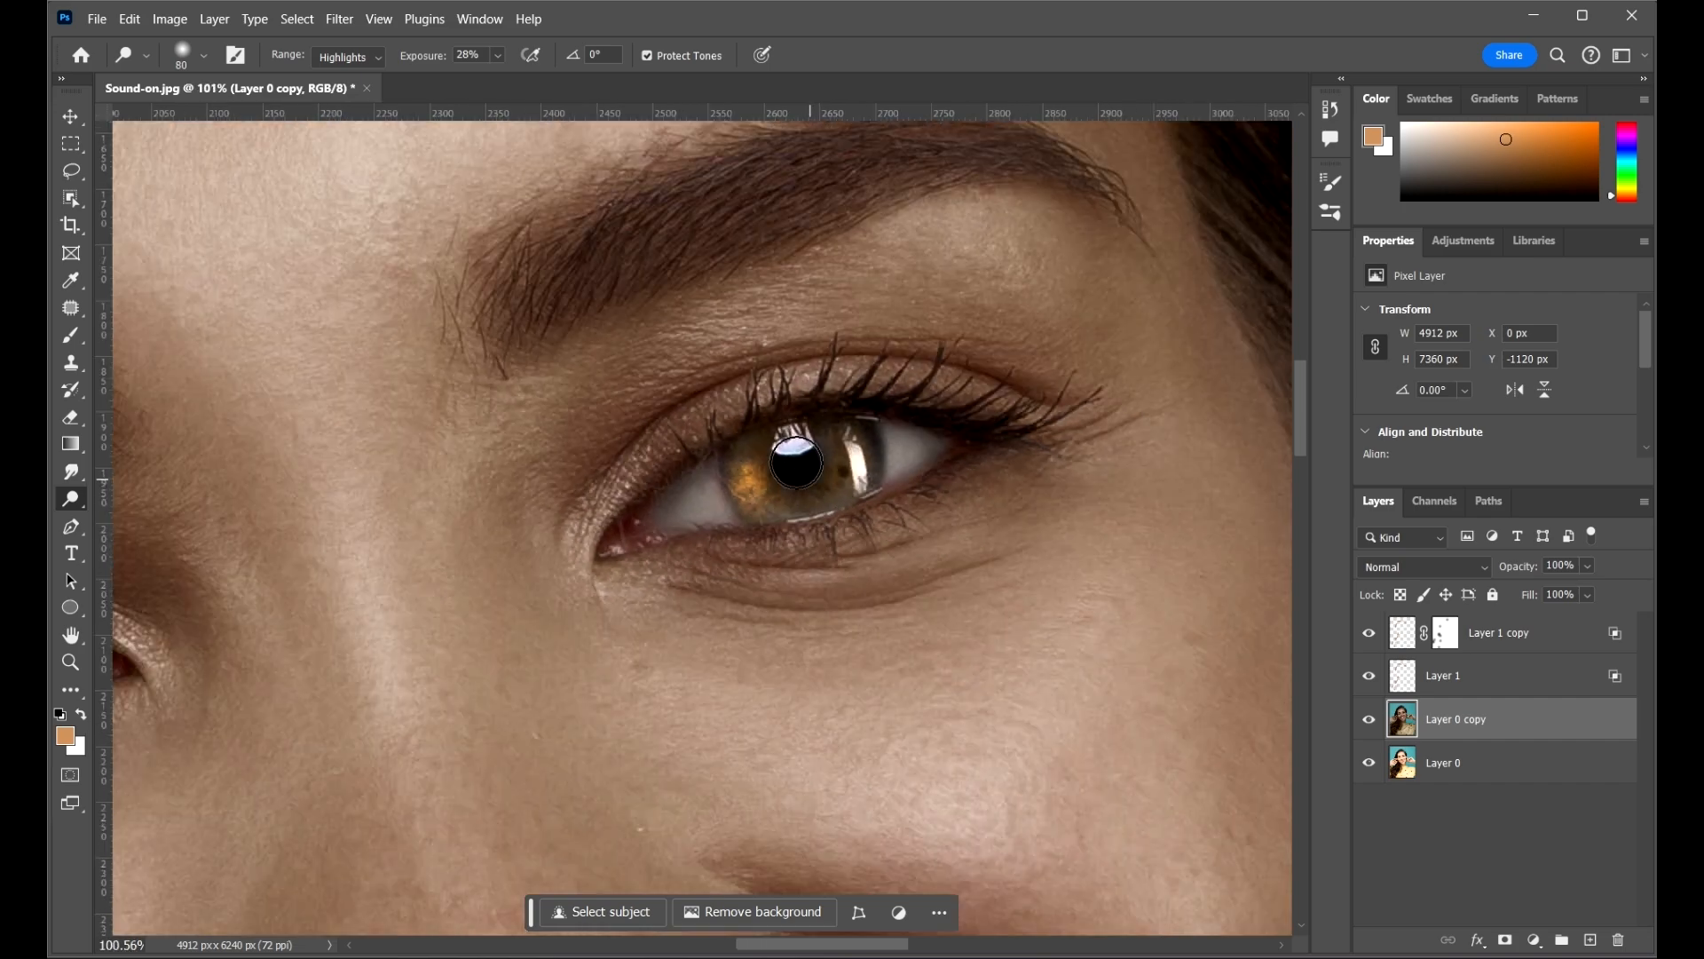
scroll(854, 445, down, 2)
scroll(854, 445, down, 2)
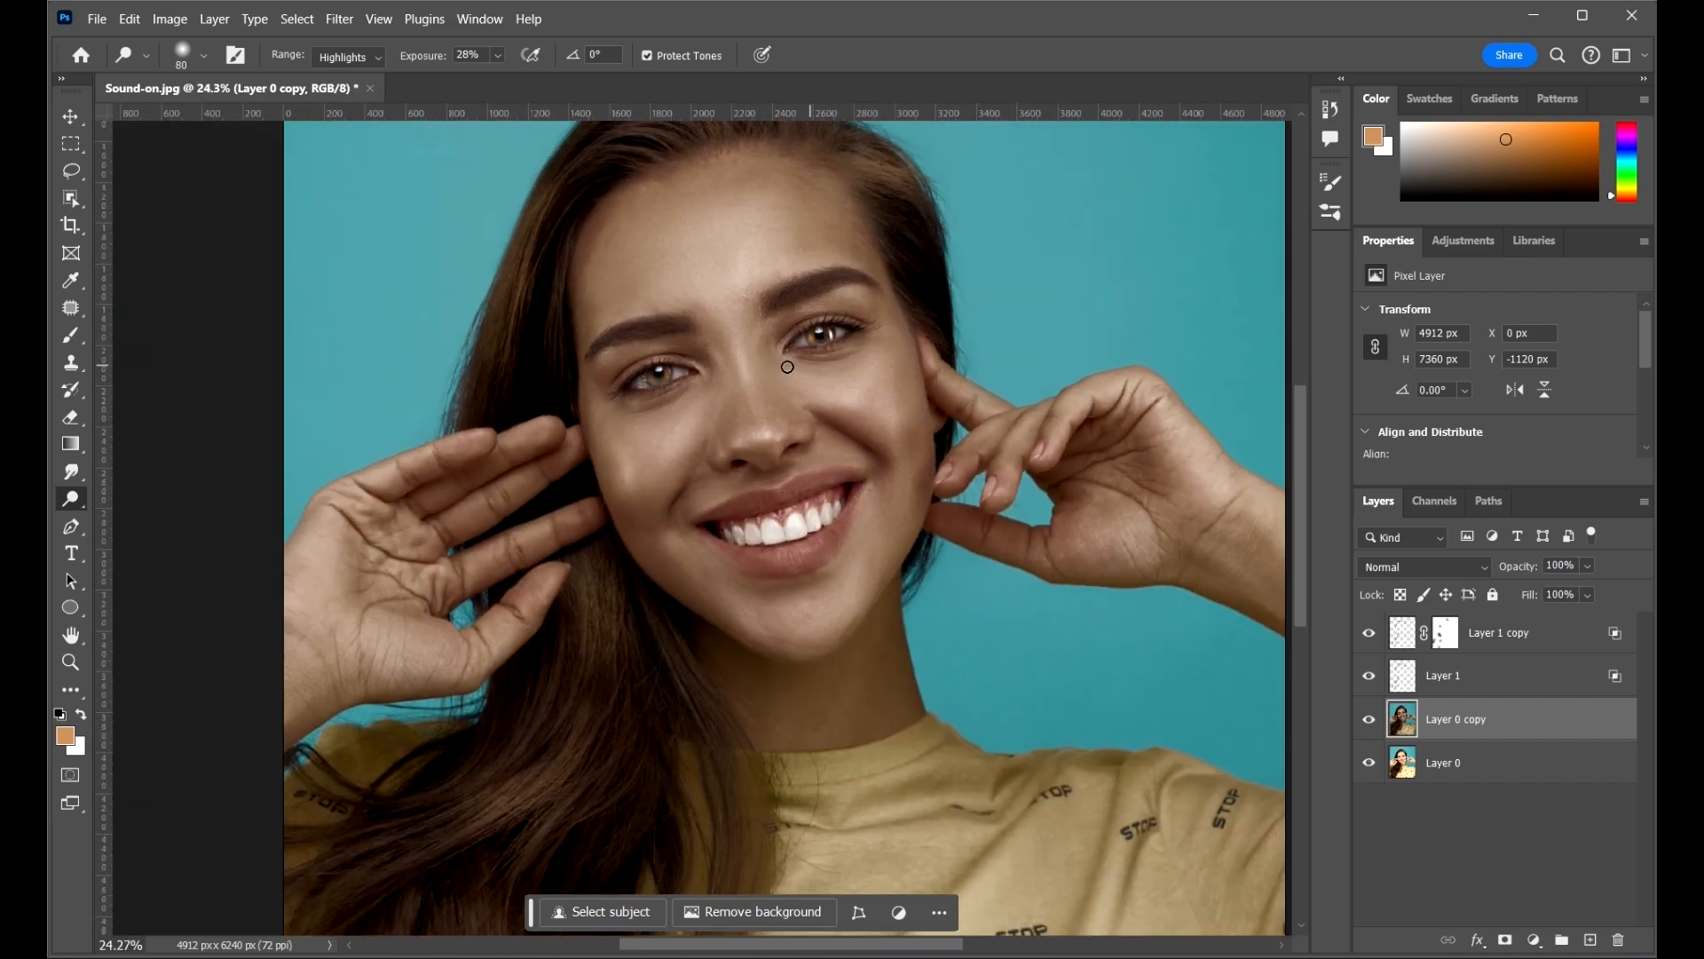
scroll(838, 320, up, 6)
drag(689, 346, 892, 460)
scroll(855, 406, down, 2)
scroll(734, 398, up, 3)
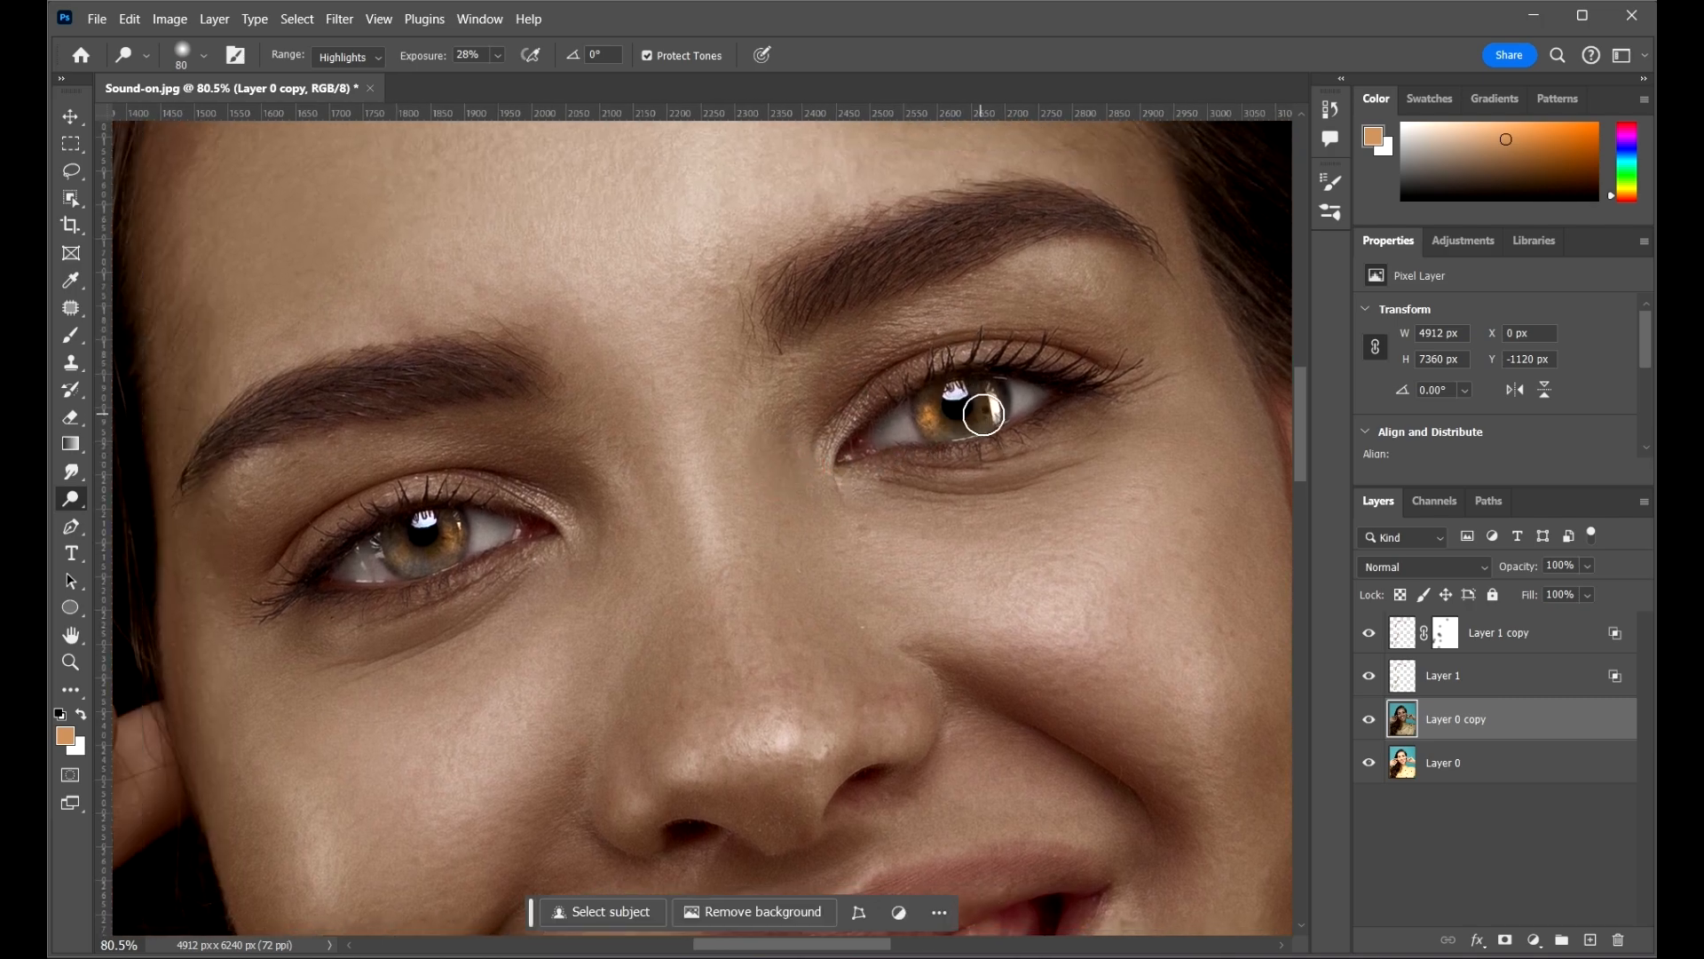
- Undo the last dodge stroke and touch up the iris near the long reflection in the eye on the photo's right side
key(ctrl+z)
scroll(980, 396, up, 5)
drag(1001, 454, 1040, 447)
scroll(962, 397, down, 2)
scroll(962, 398, down, 1)
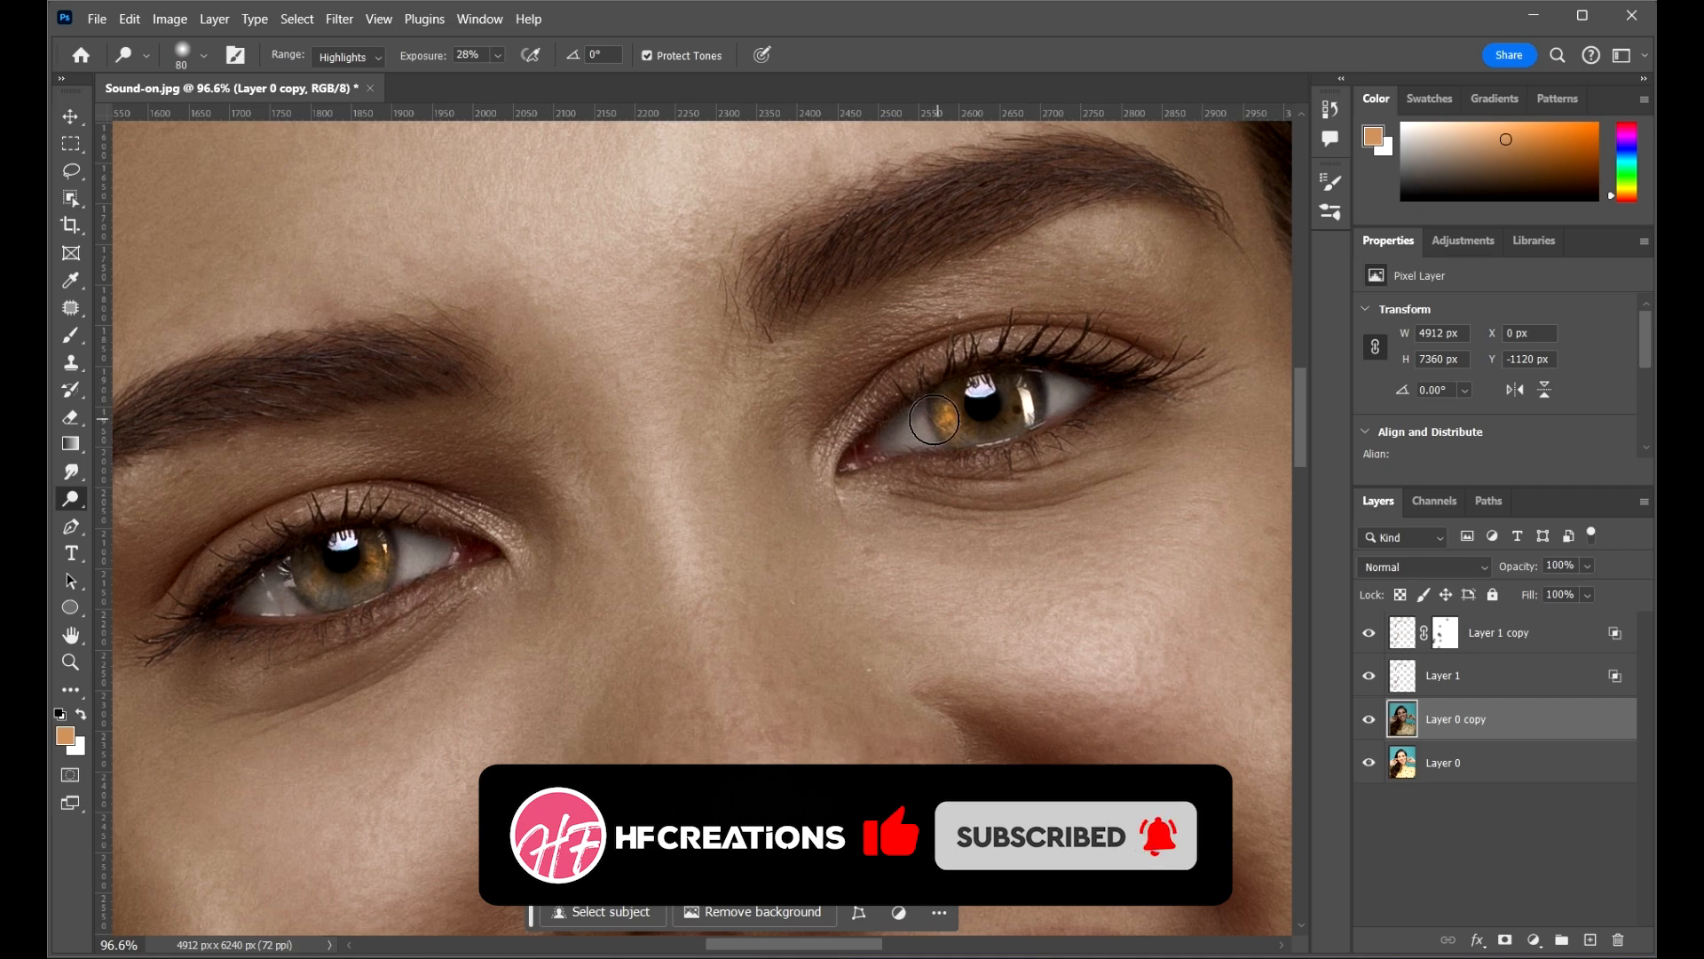
- Dodge the outer white area of each eye
scroll(289, 577, up, 5)
scroll(289, 577, up, 3)
click(327, 569)
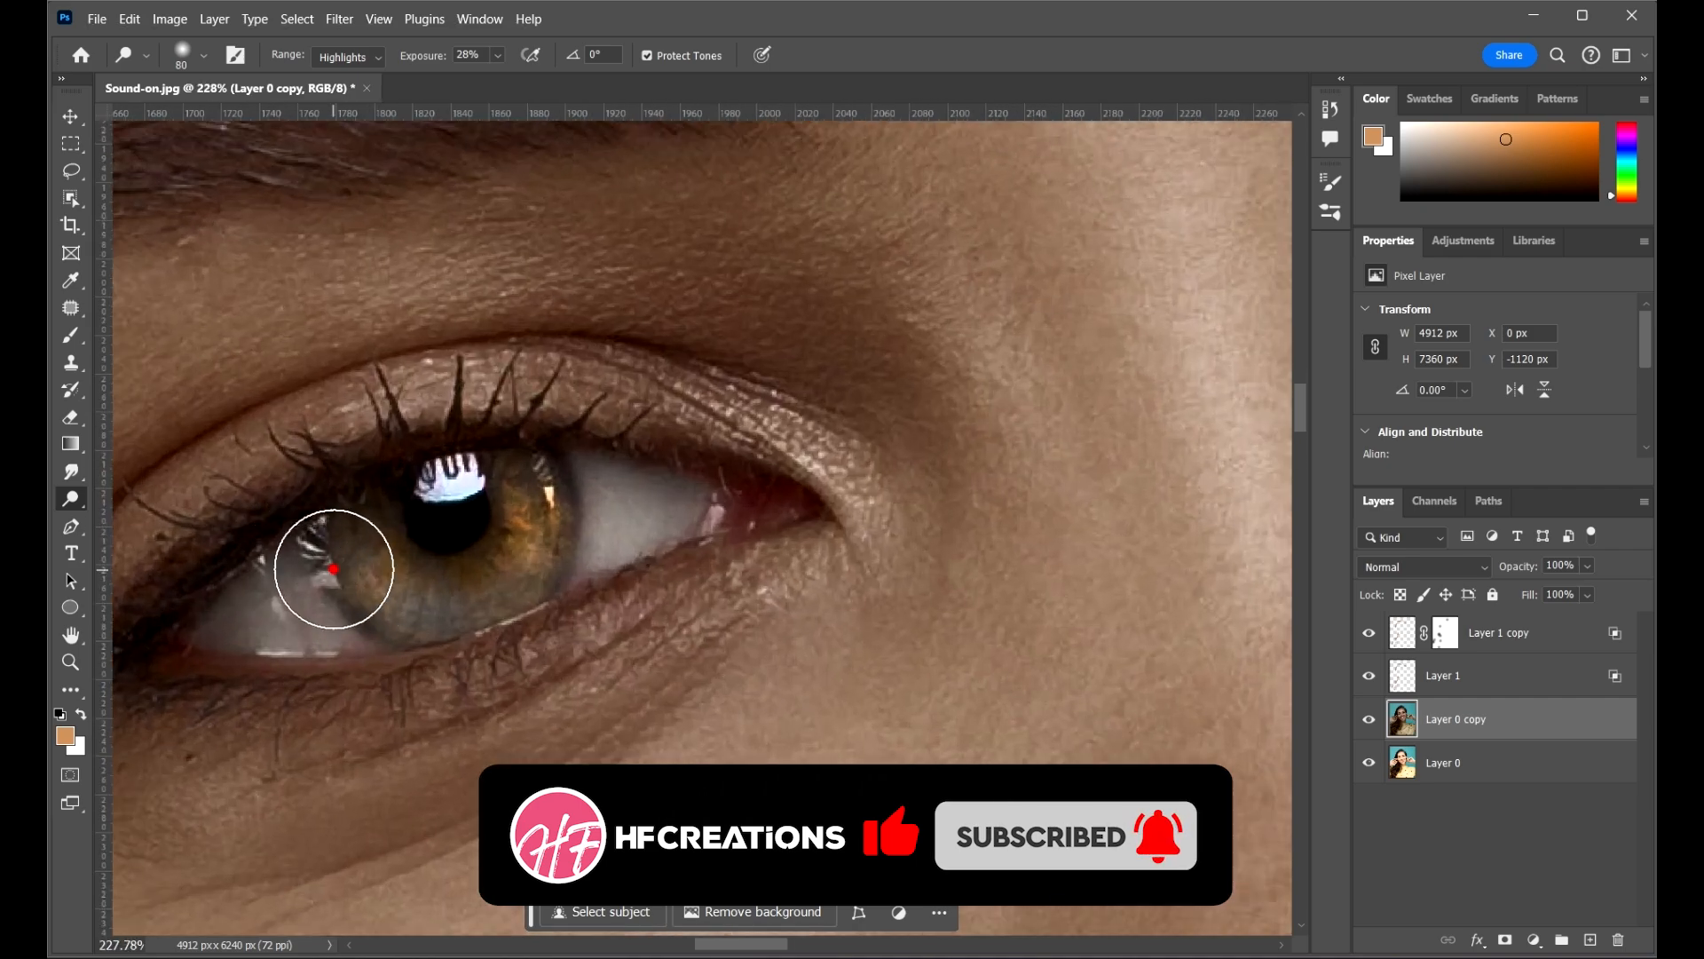
scroll(425, 657, down, 10)
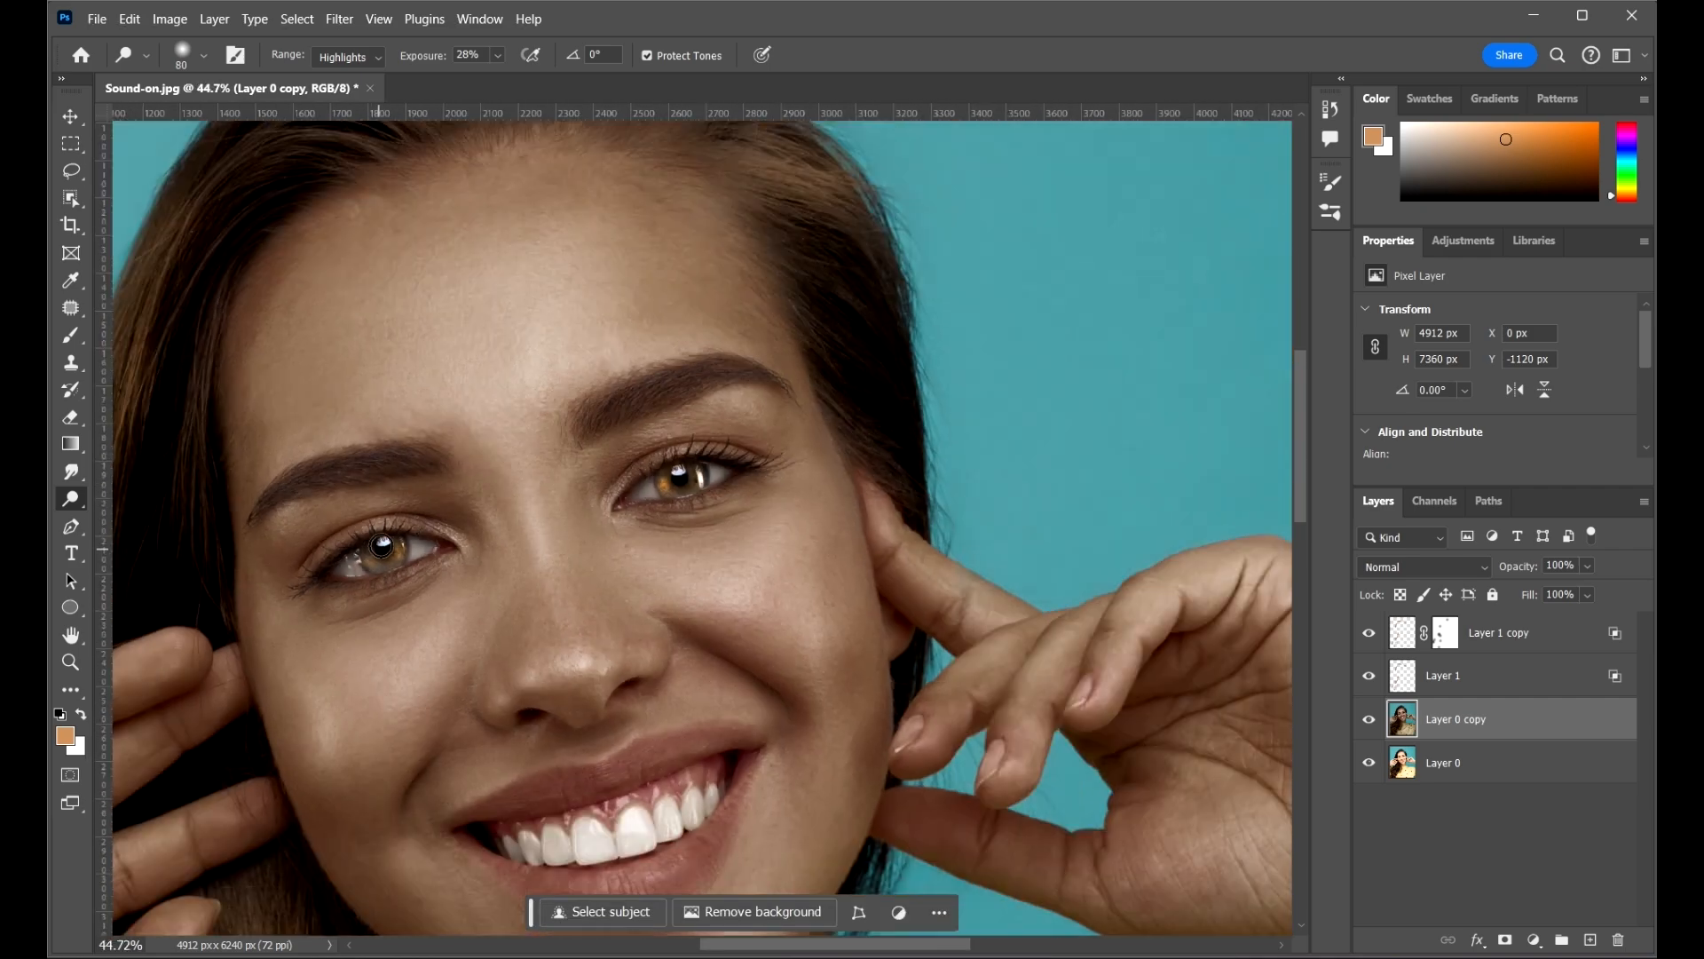
scroll(664, 488, up, 6)
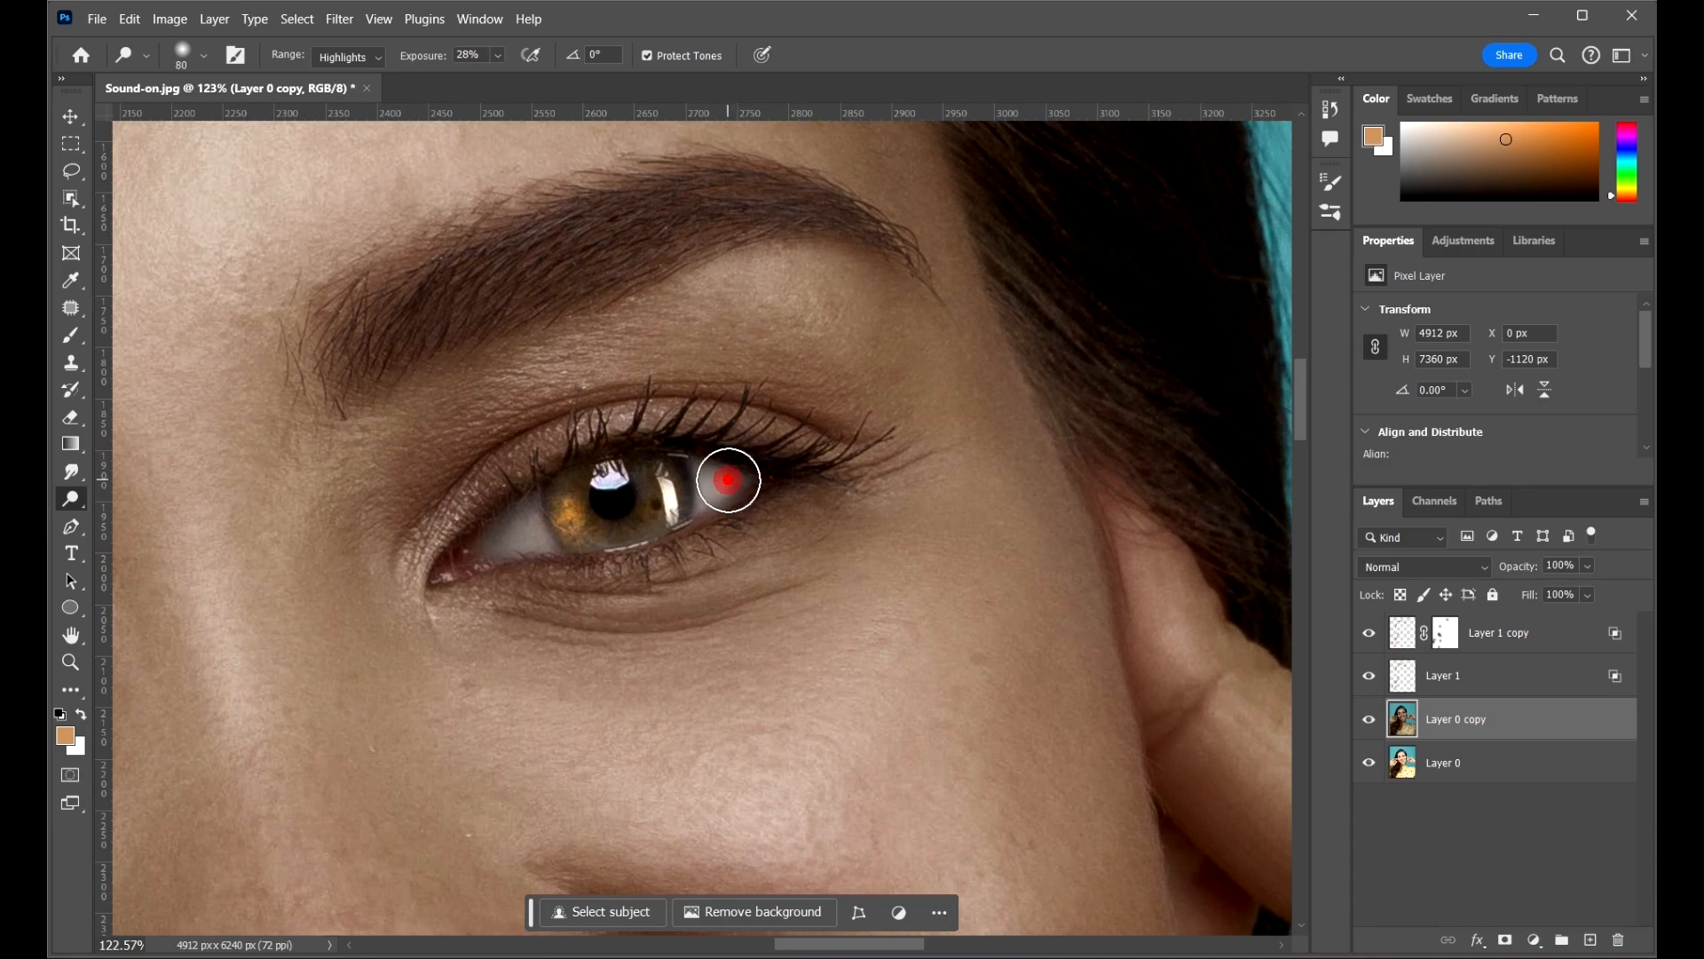
click(727, 480)
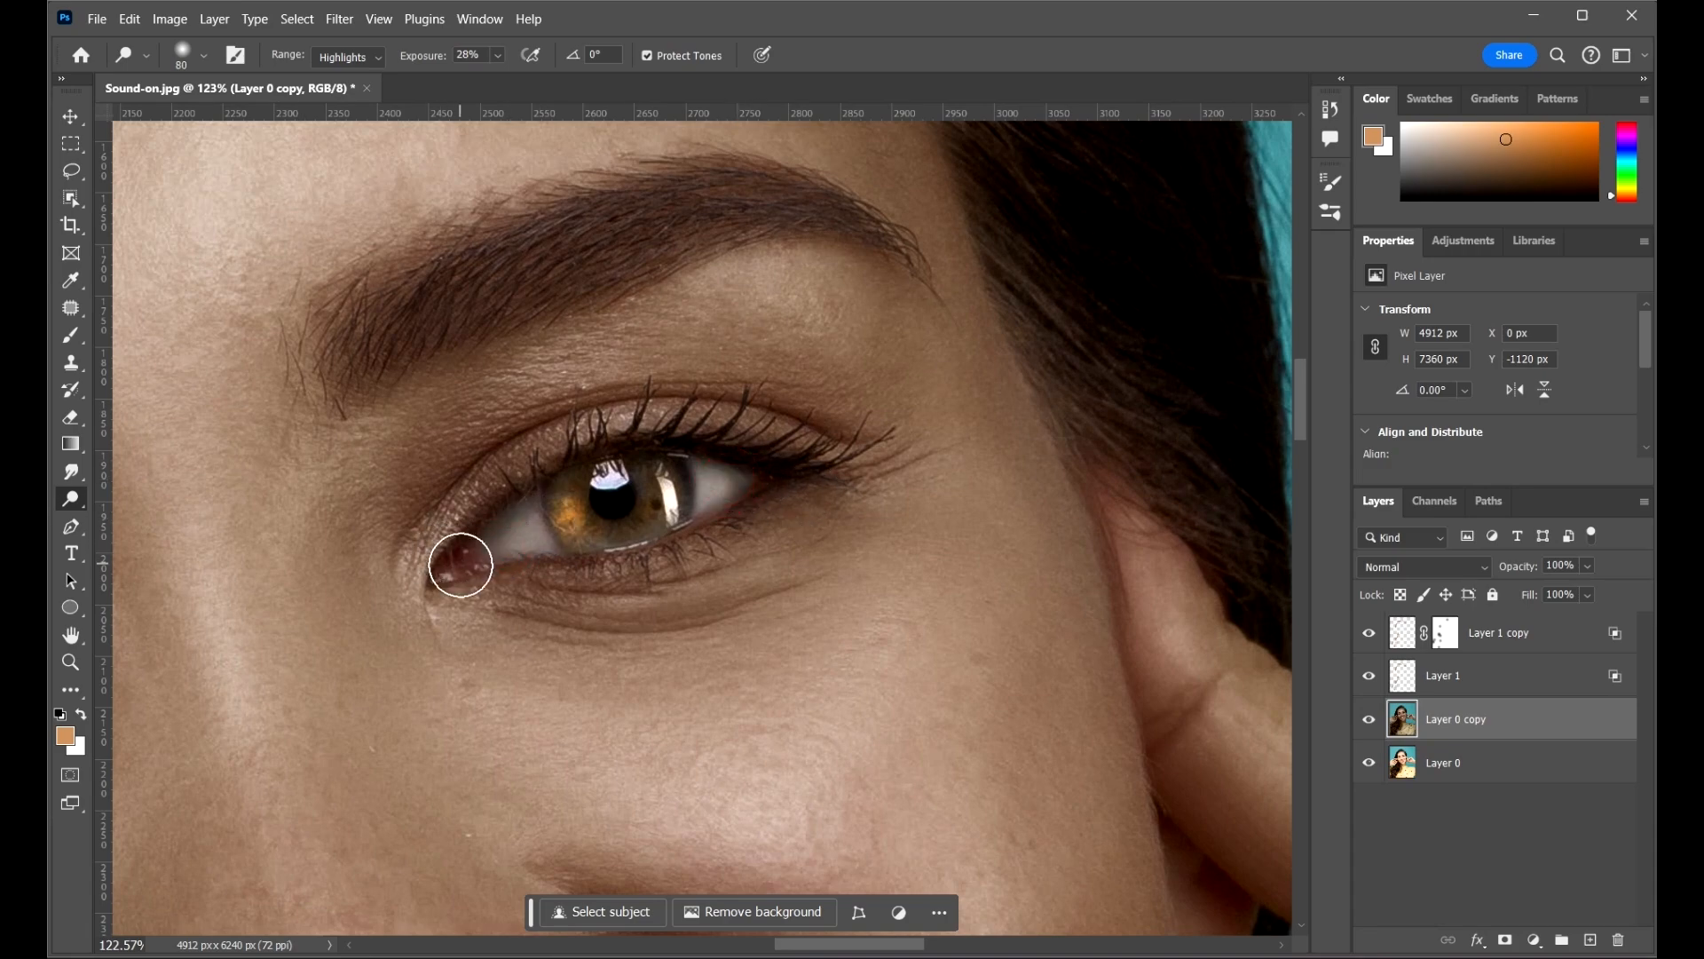
- Dodge the inner corner of the eye on the photo's right side with a 45 px brush
scroll(440, 567, up, 5)
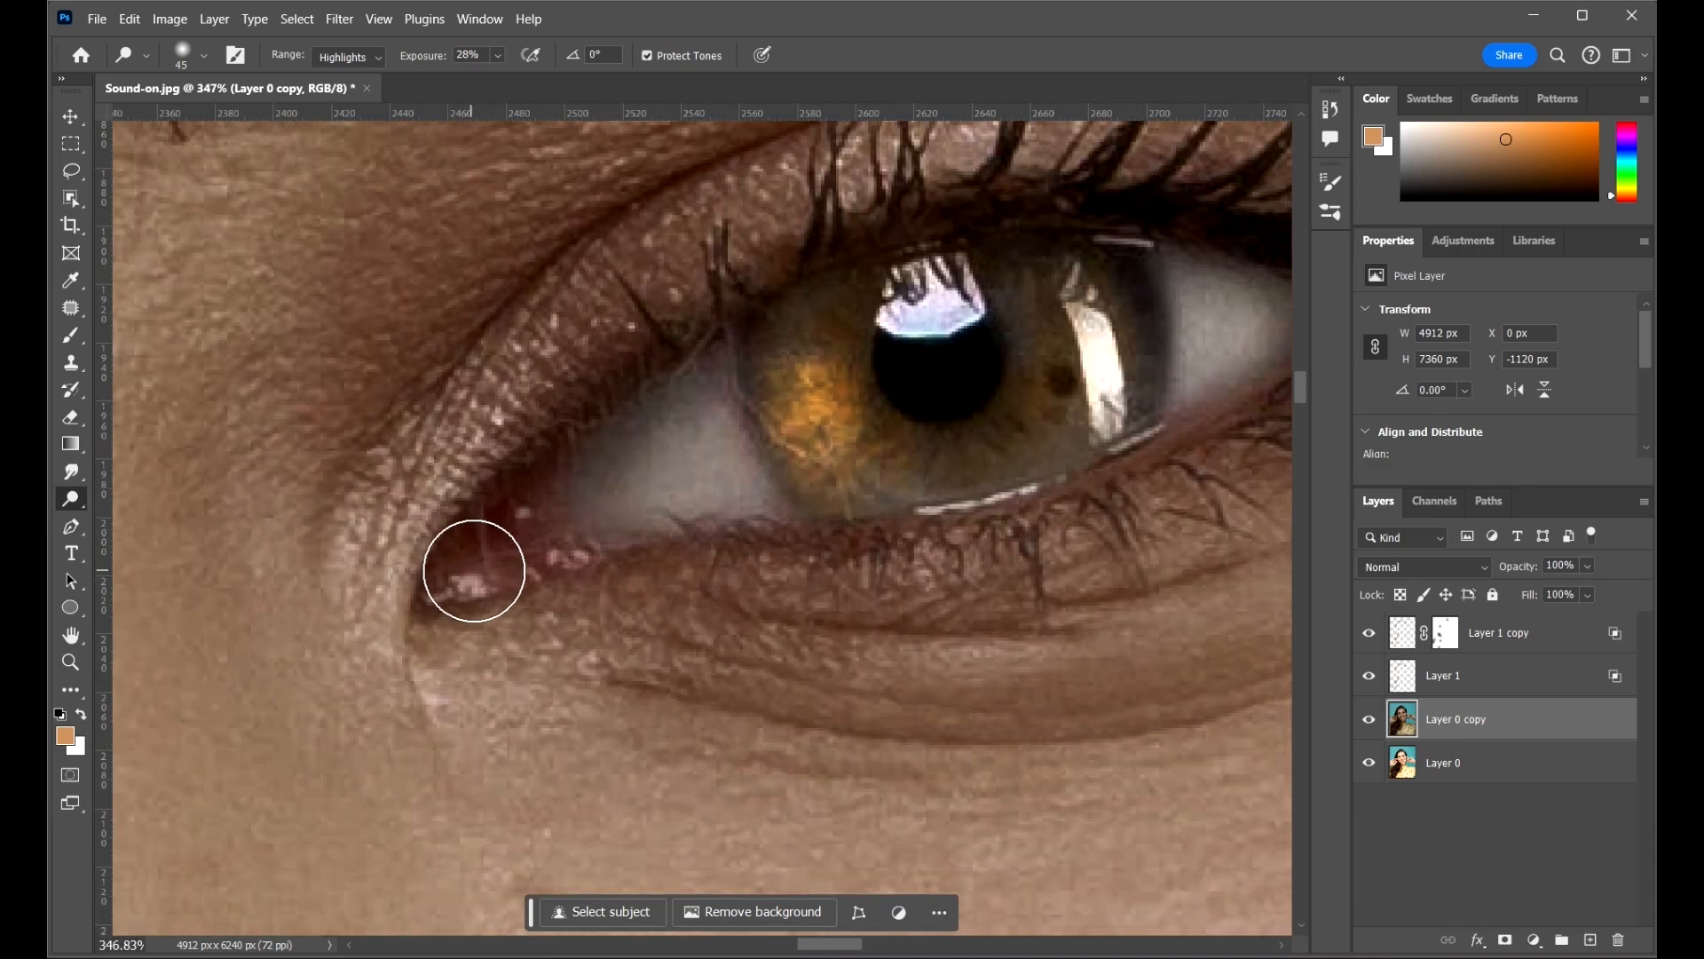
click(462, 579)
click(554, 557)
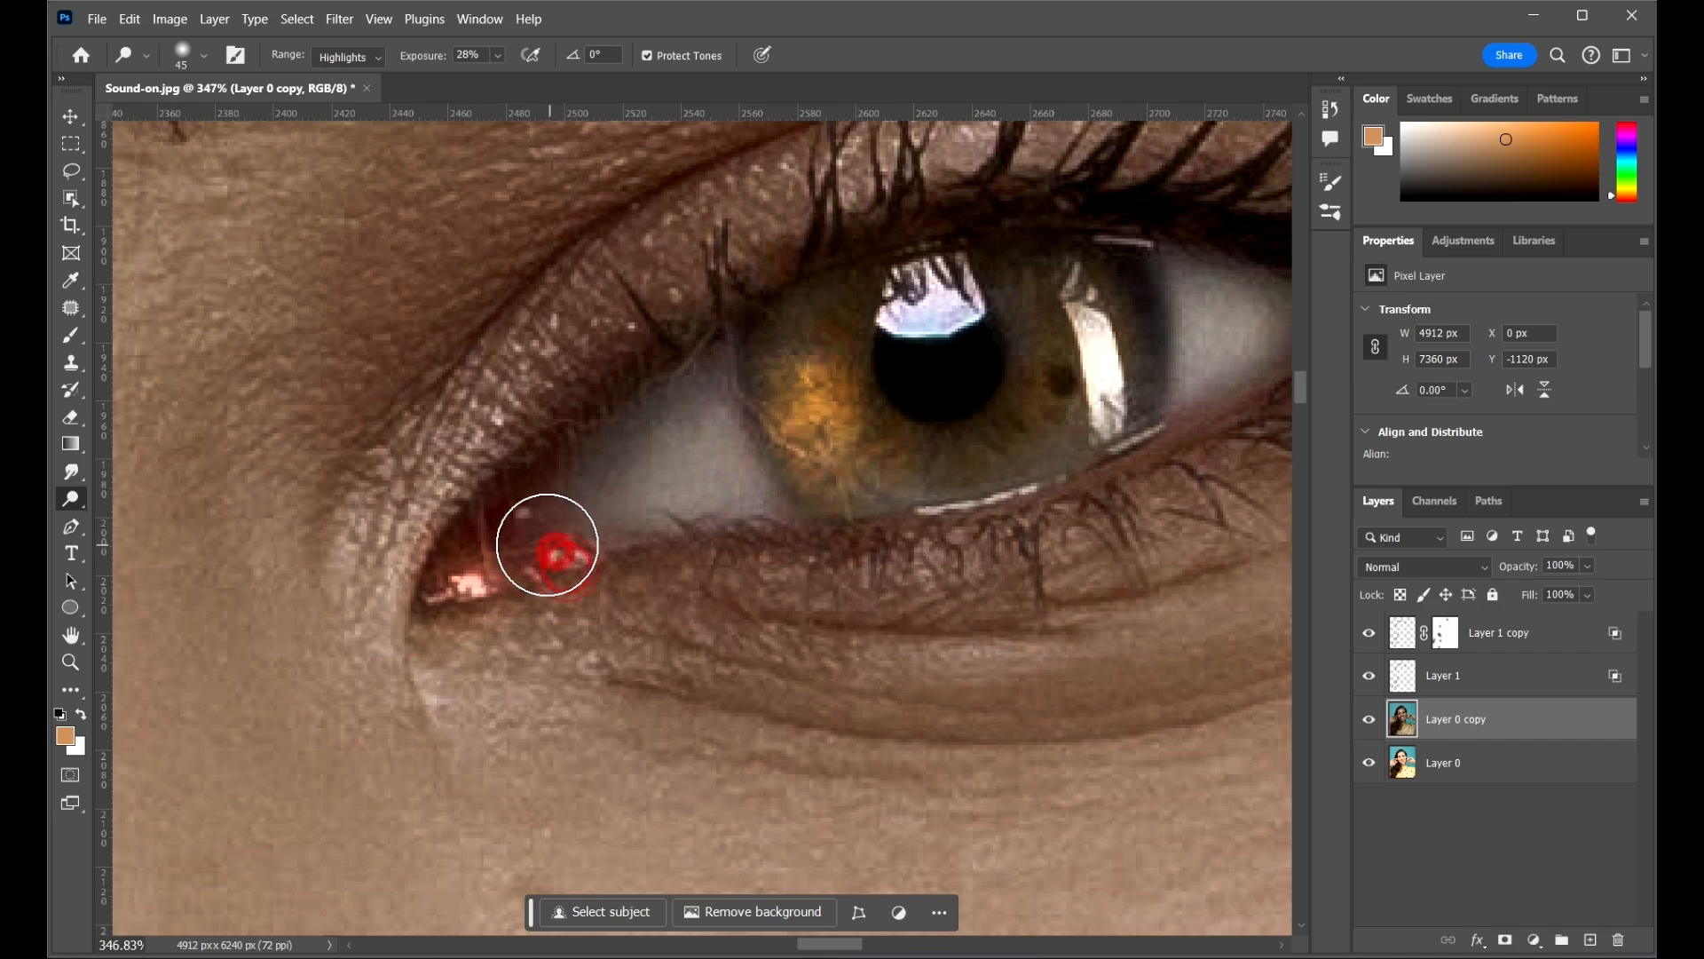
- Dodge the inner corner of the eye on the photo's left side with the 45 px brush
scroll(791, 441, down, 6)
scroll(984, 437, down, 3)
scroll(704, 483, up, 8)
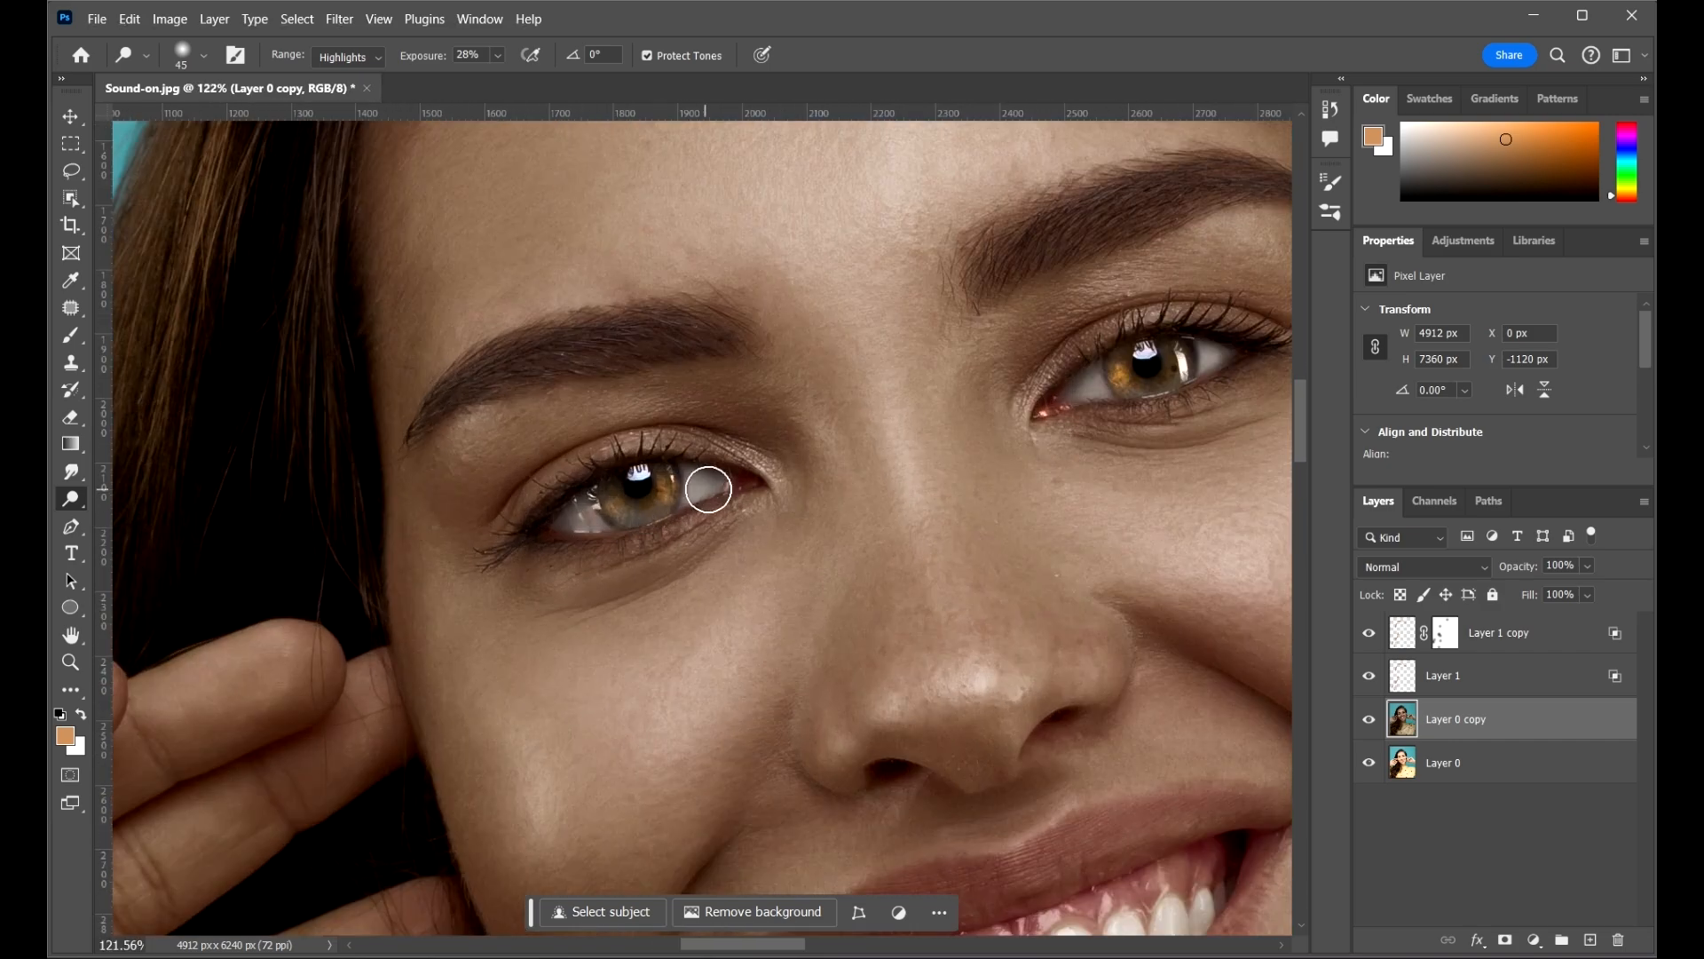
click(767, 472)
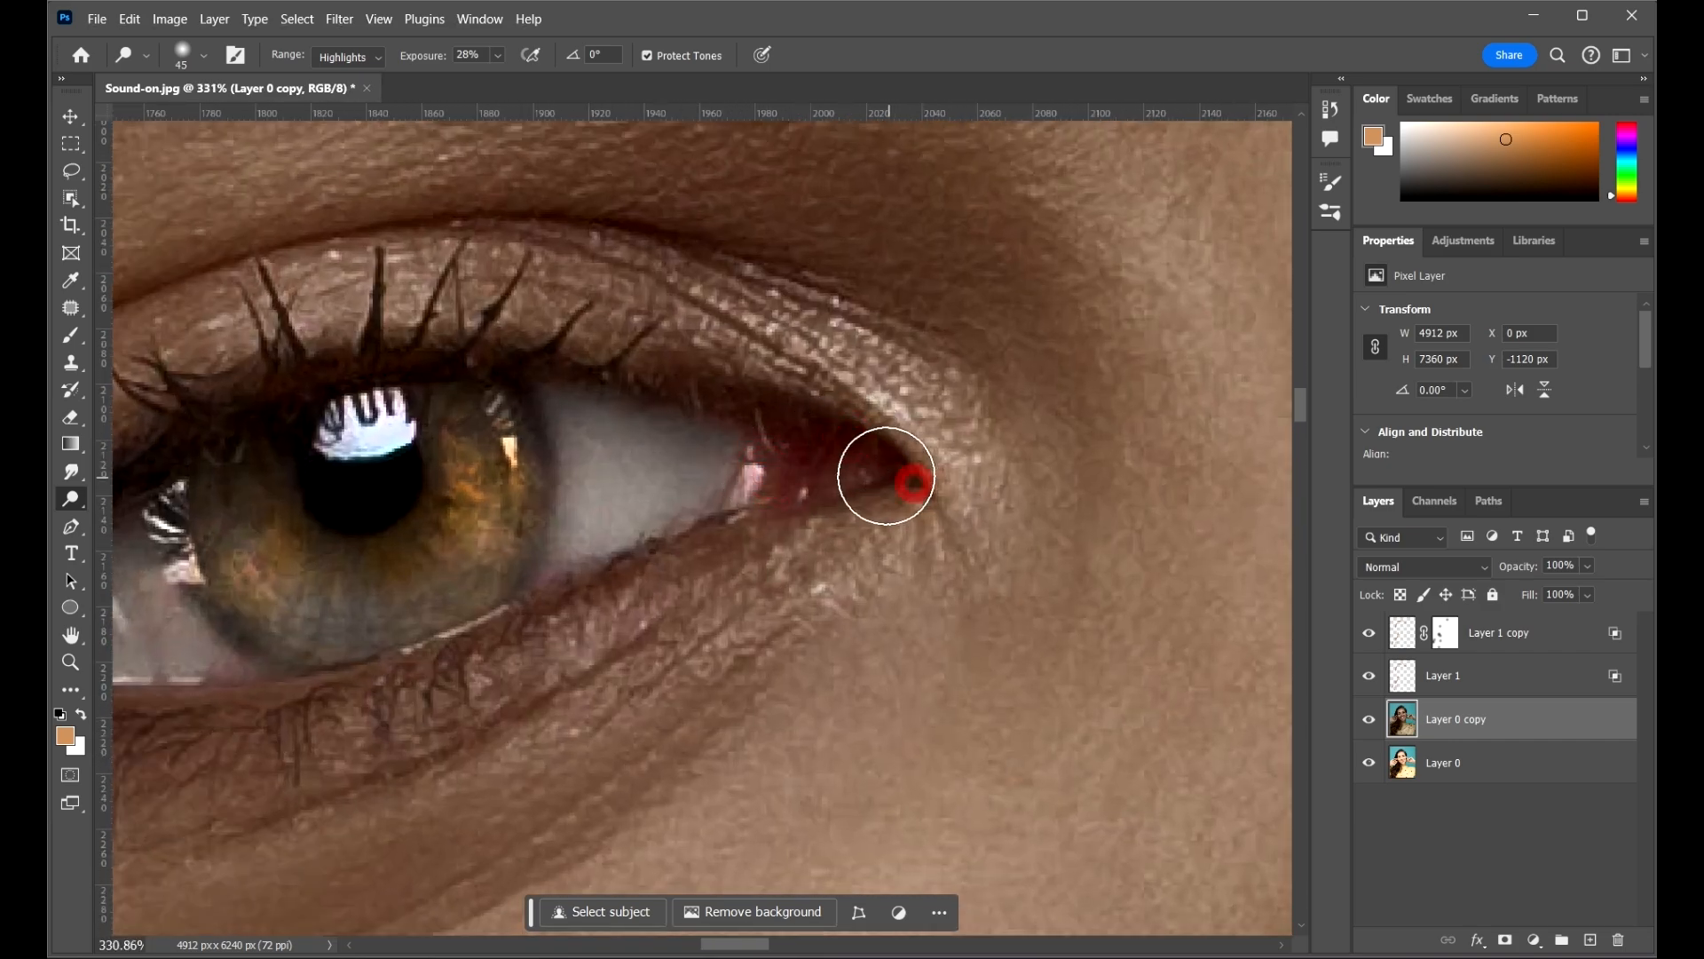
scroll(849, 414, down, 6)
scroll(627, 475, down, 8)
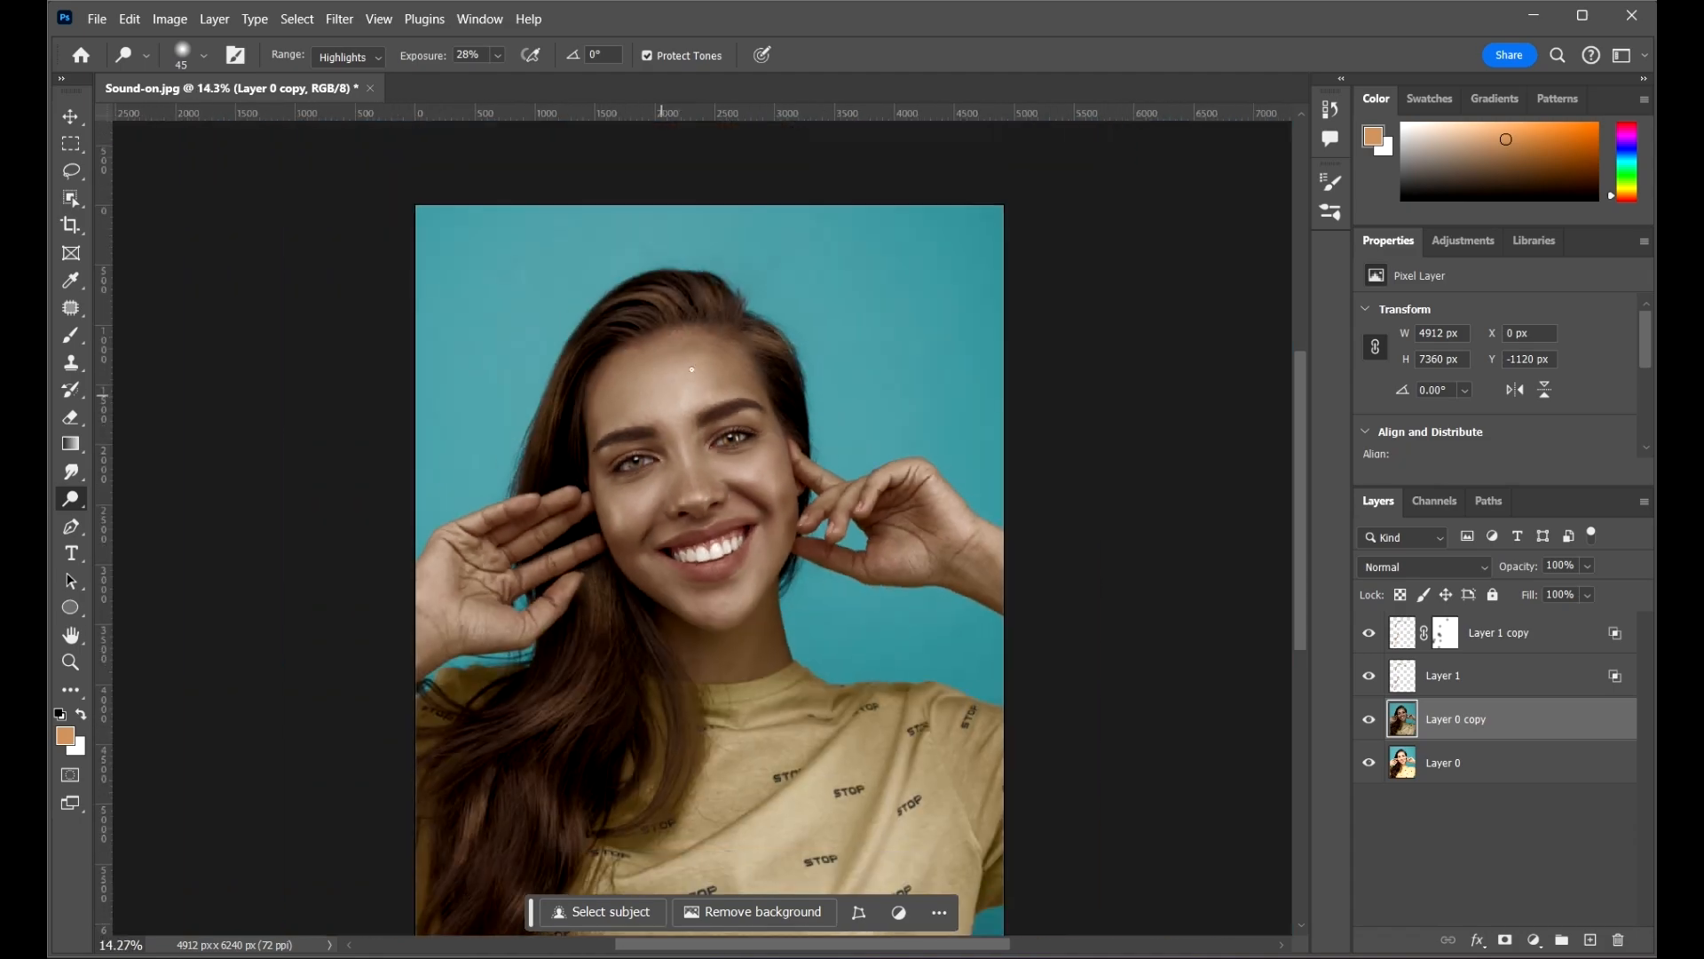
scroll(357, 316, up, 2)
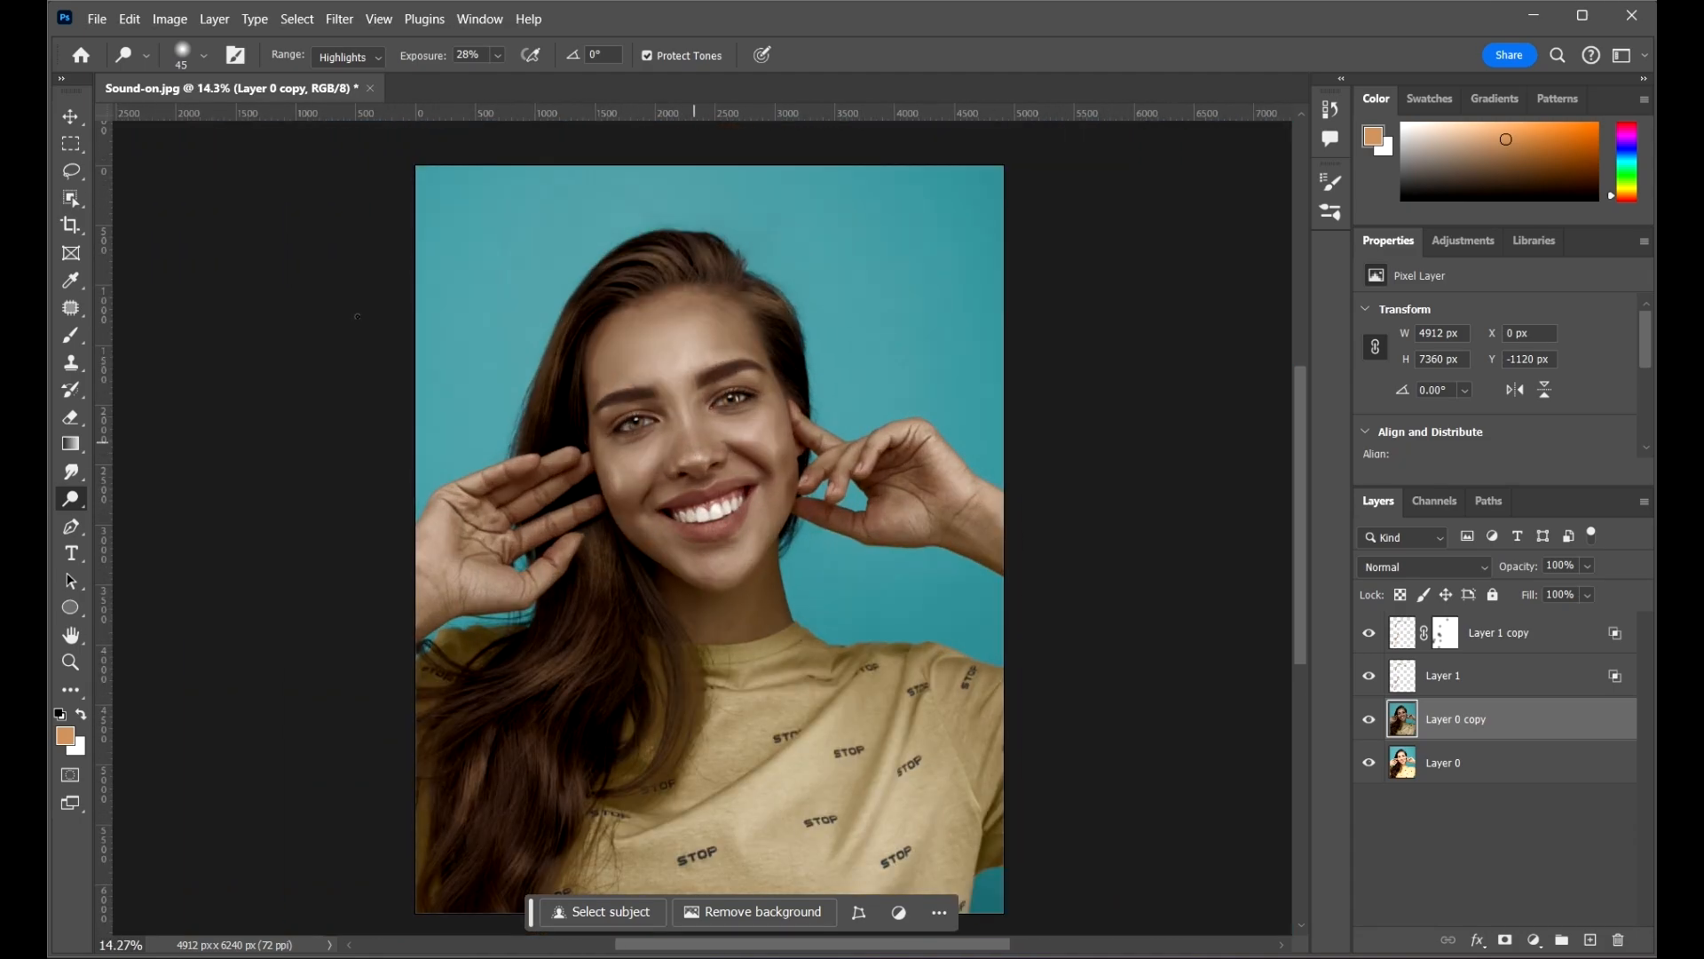
click(70, 116)
click(1118, 430)
scroll(744, 389, up, 4)
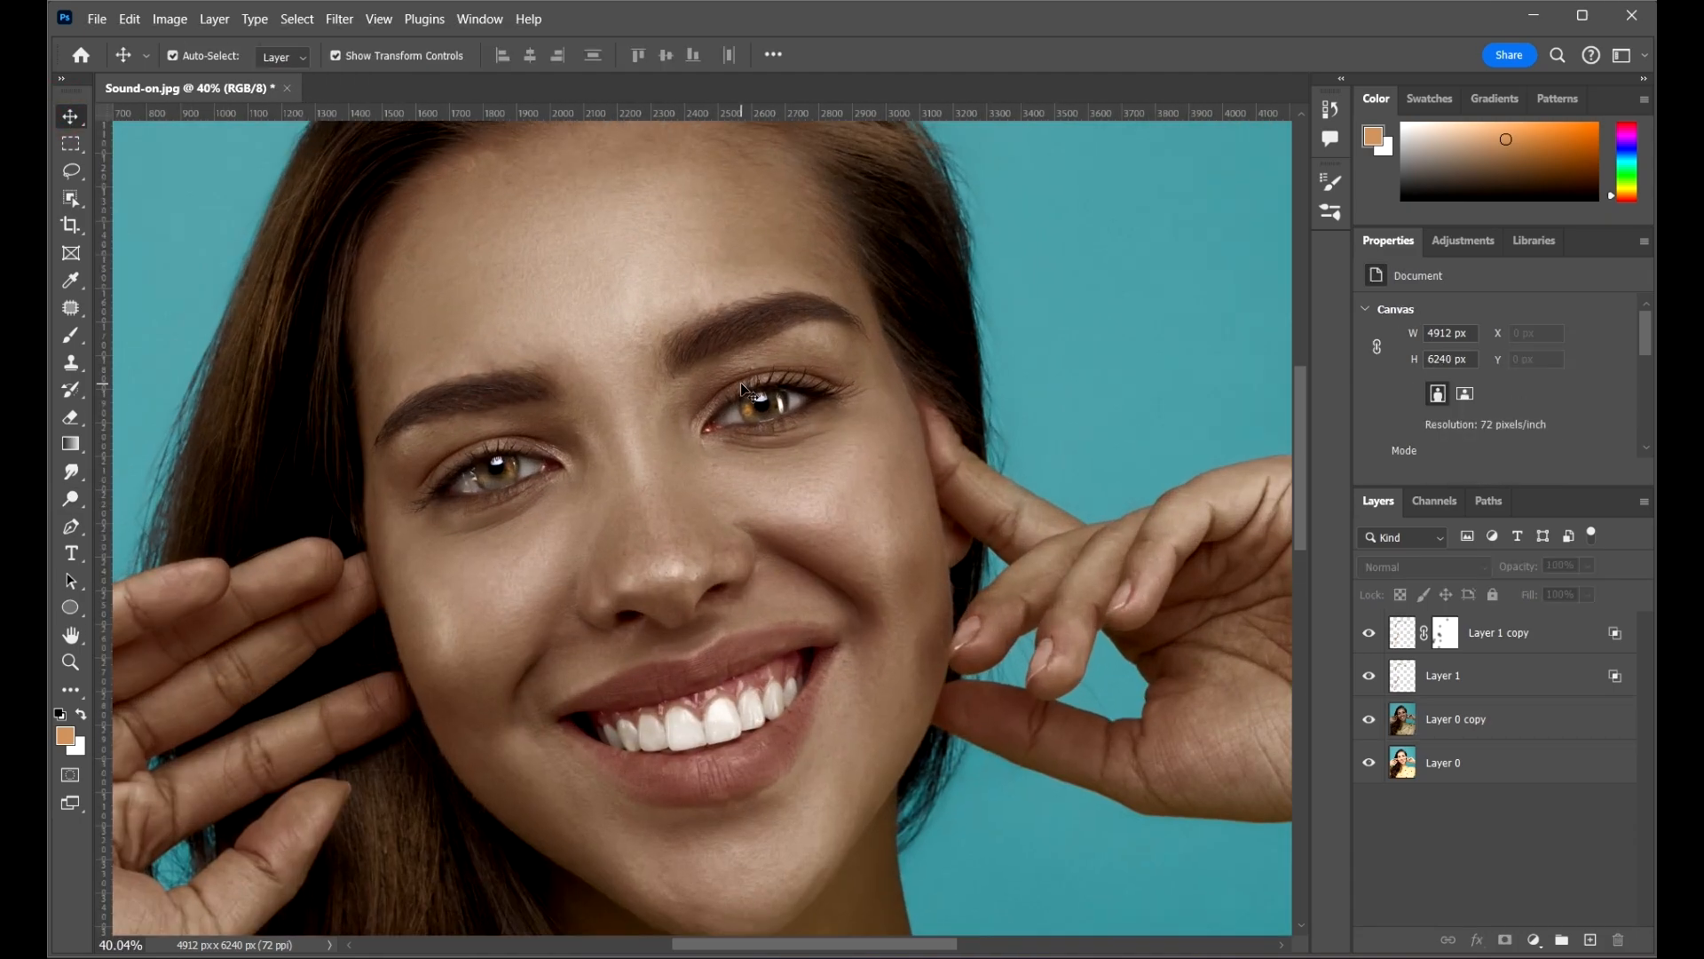
- Outline both eyes in one freehand lasso selection on Layer 0 copy and copy that area to a new layer
click(1533, 724)
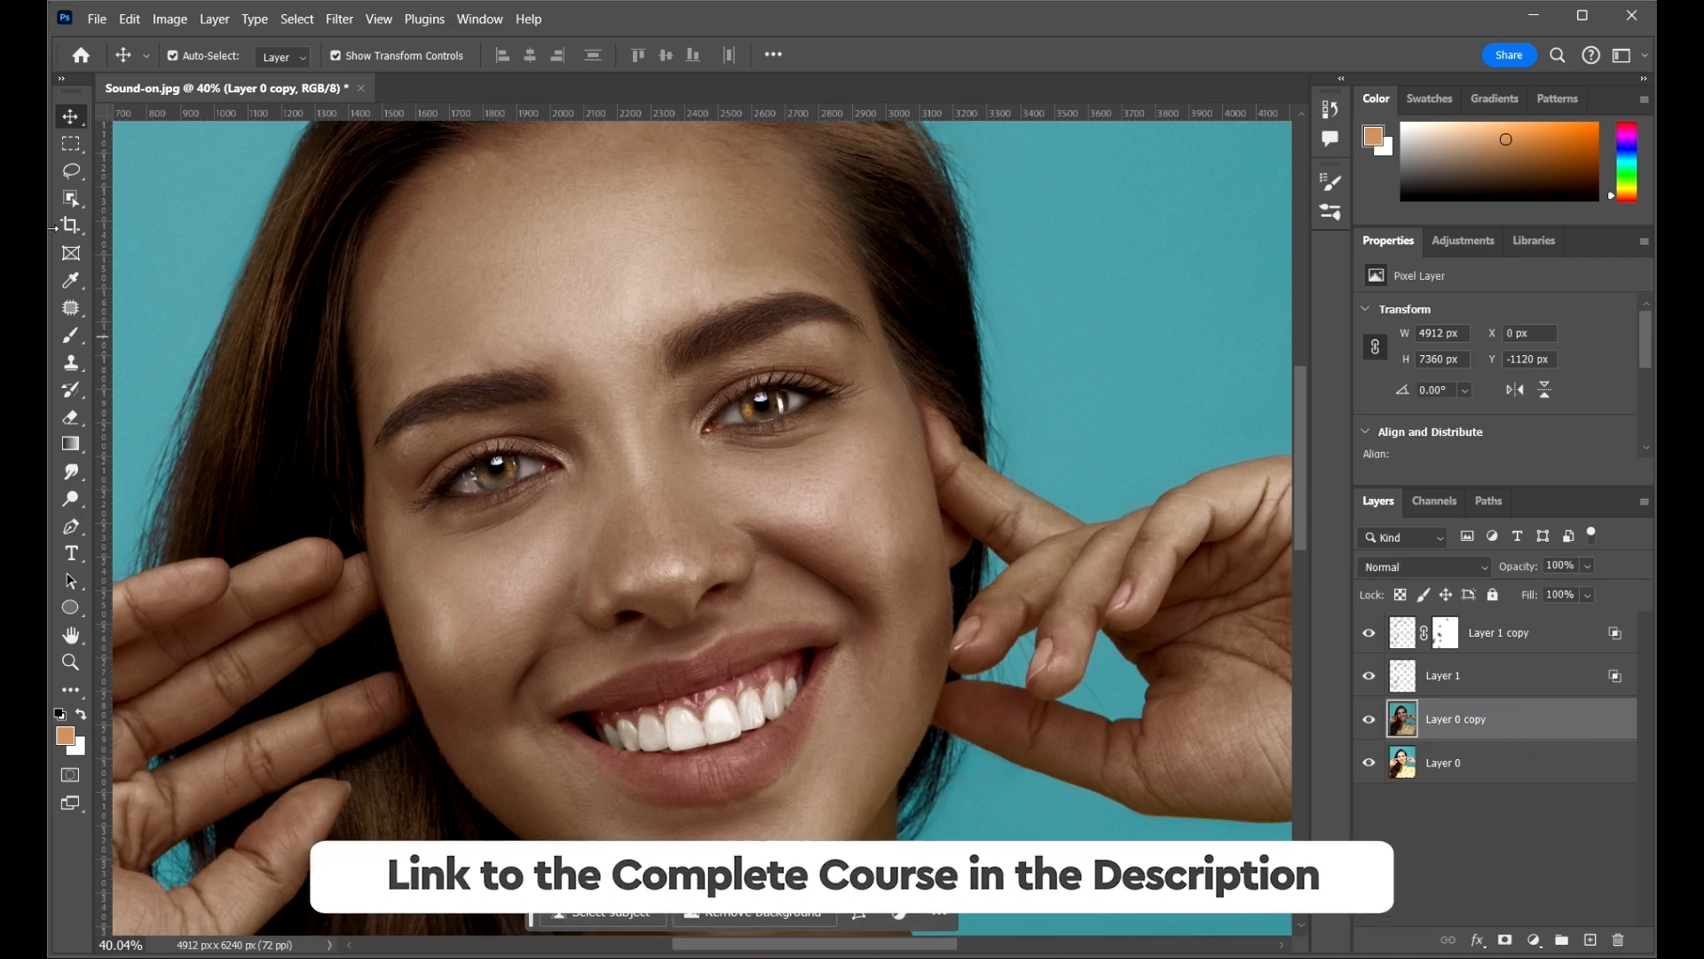
drag(72, 177, 160, 176)
click(159, 171)
scroll(399, 405, up, 5)
drag(570, 508, 440, 474)
drag(239, 513, 286, 459)
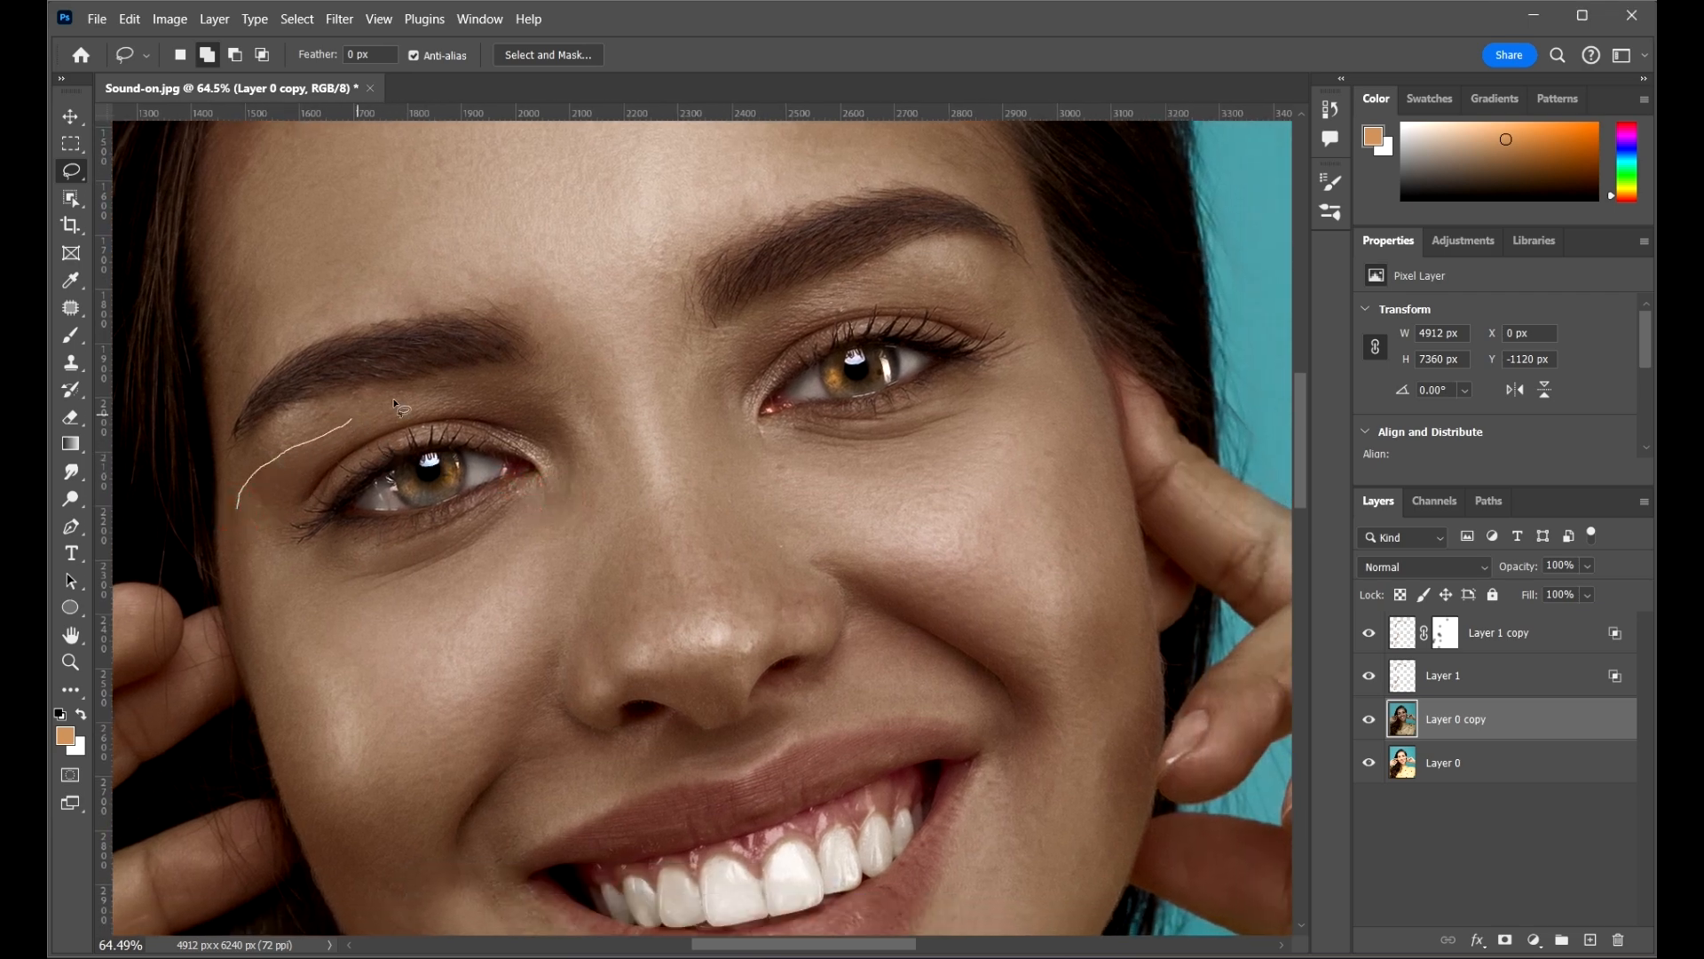
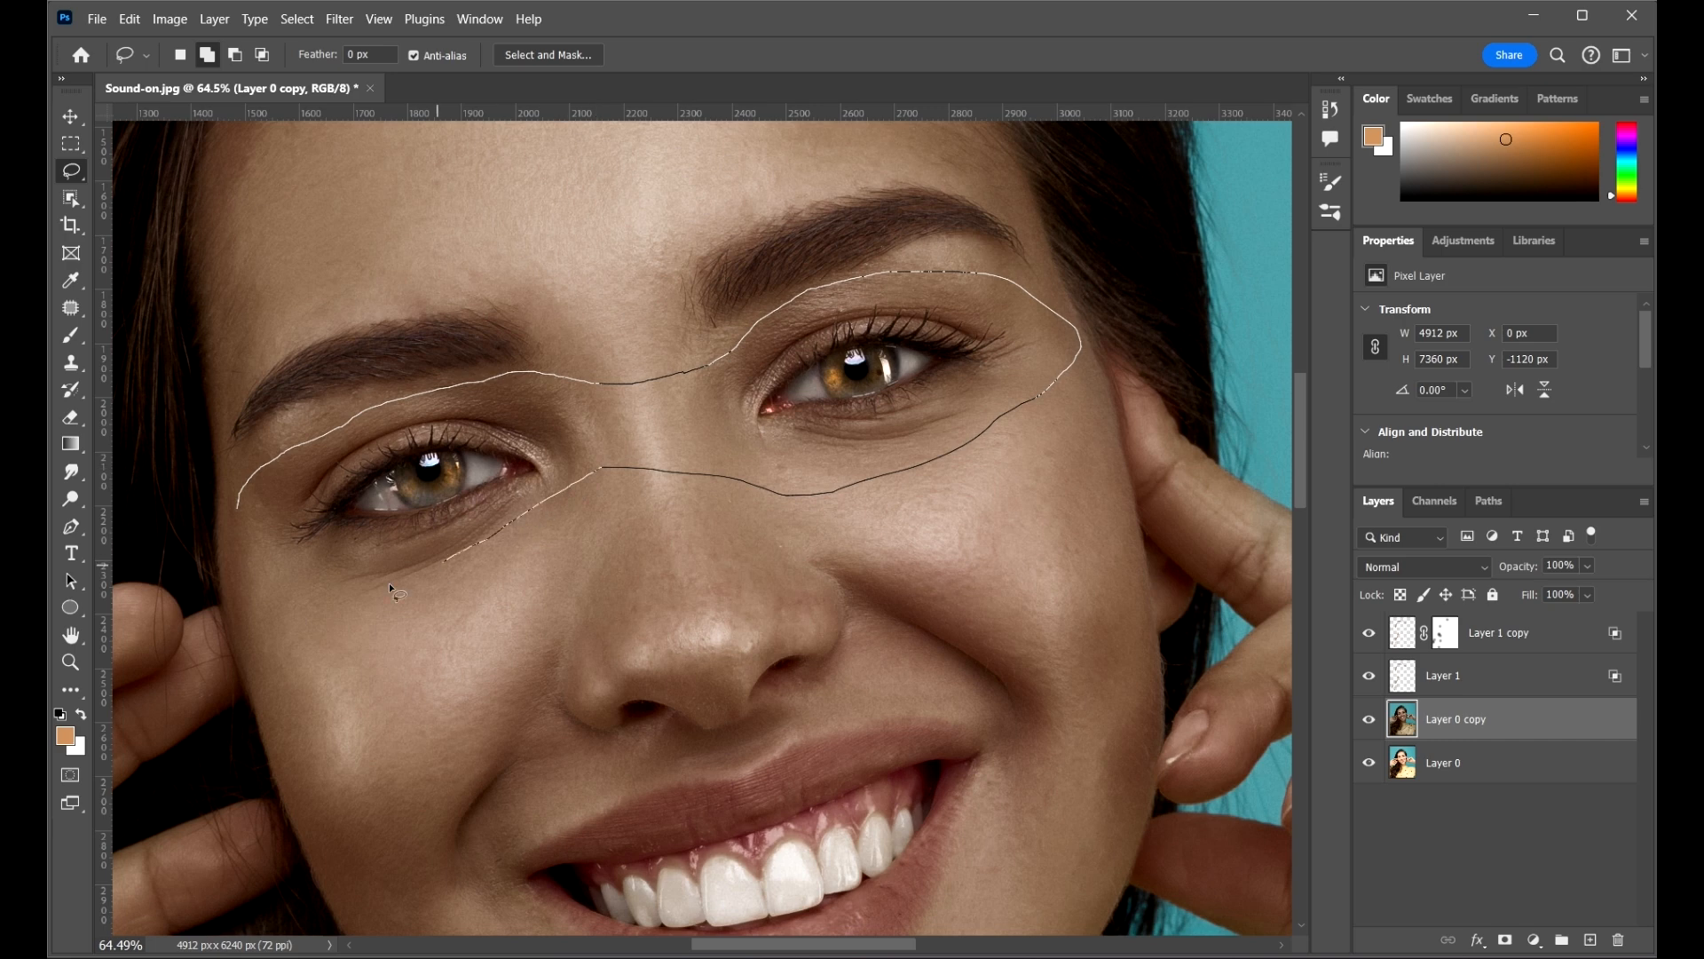
drag(253, 496, 246, 488)
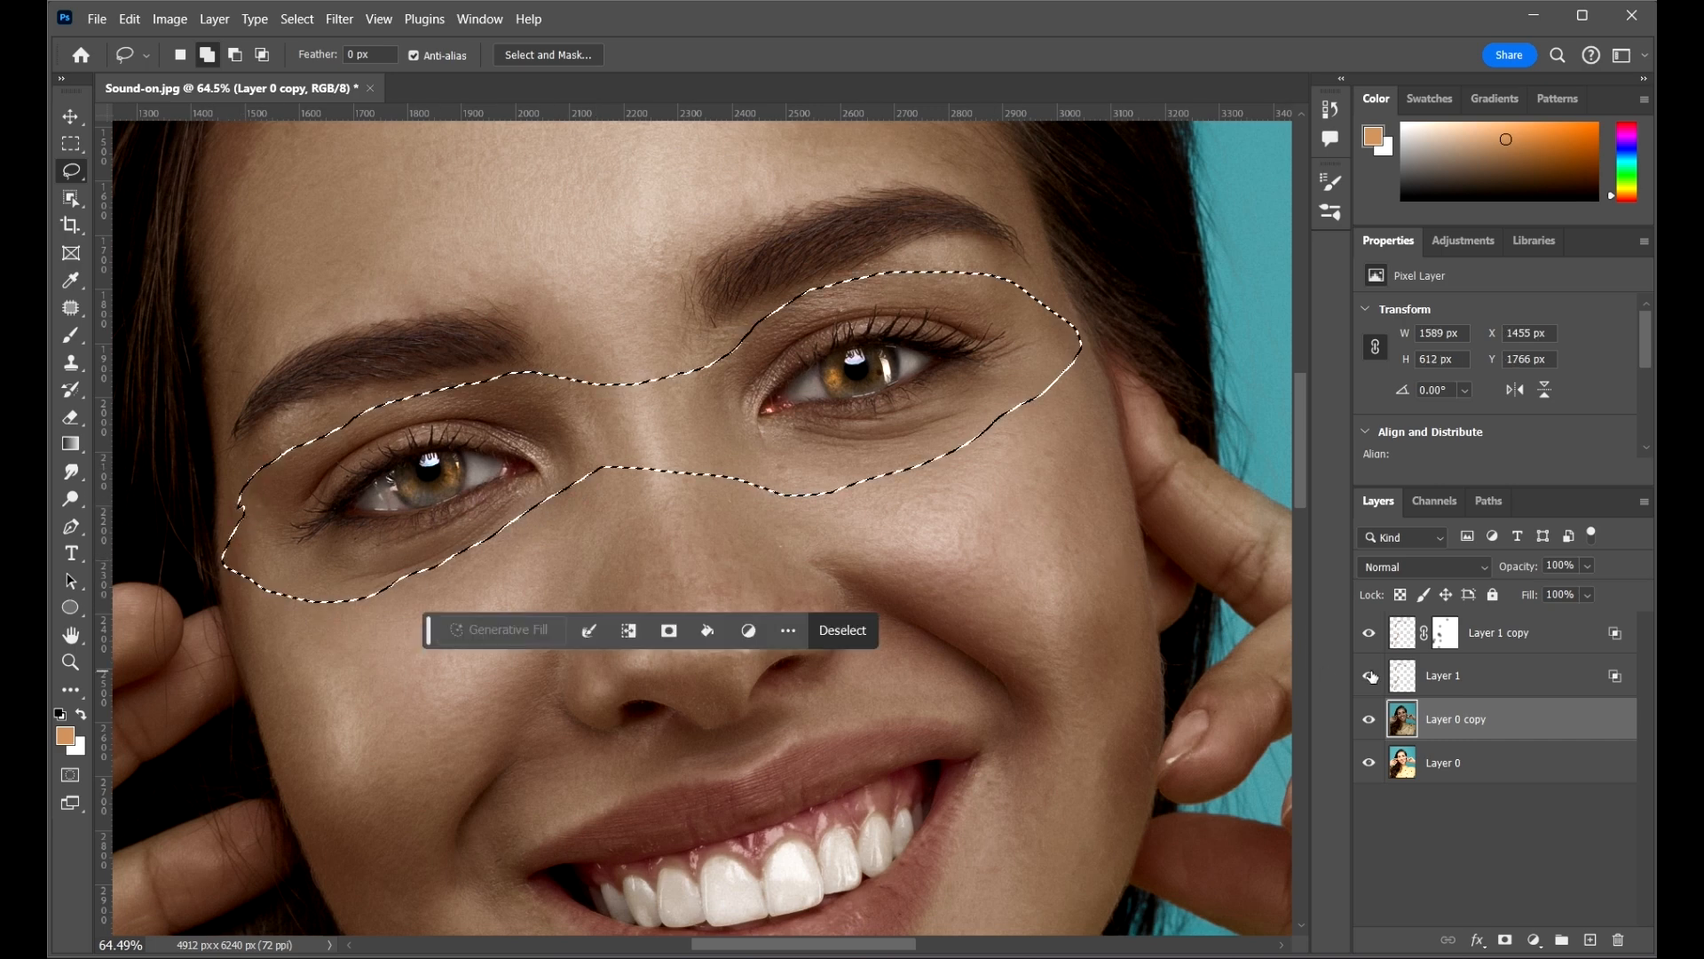
key(ctrl+j)
key(v)
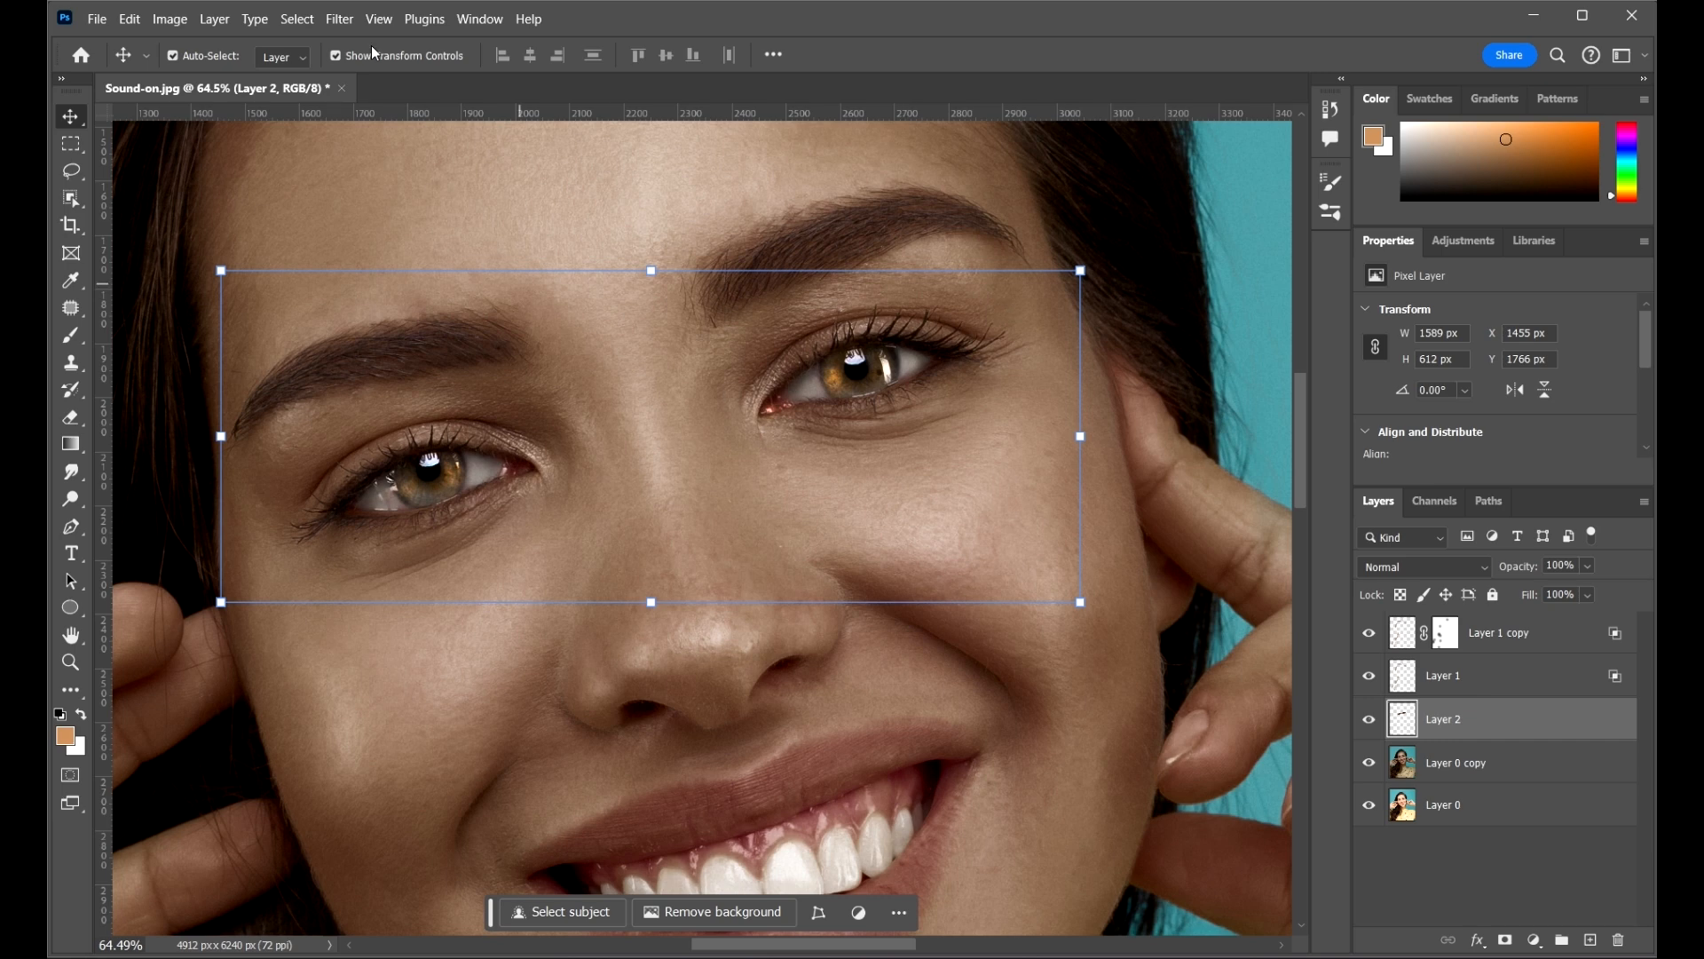
- Sharpen the copied eye layer with Unsharp Mask, using a 2.8 px radius and threshold 0 and adjusting the amount by eye
click(337, 21)
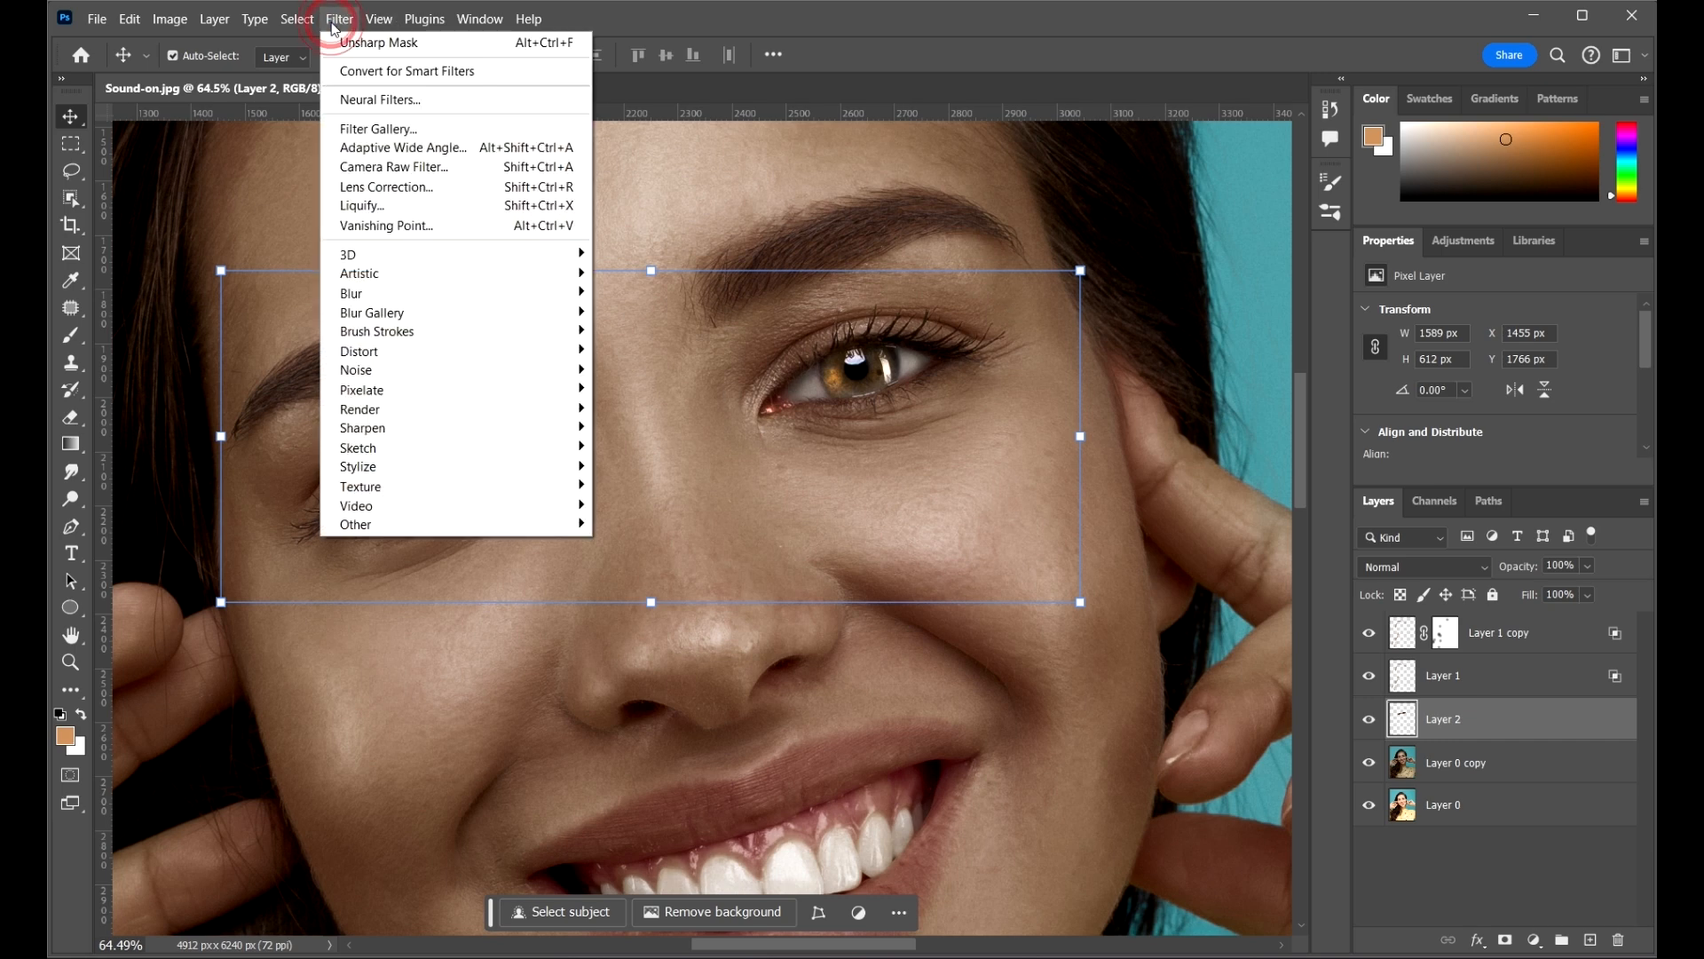
click(410, 429)
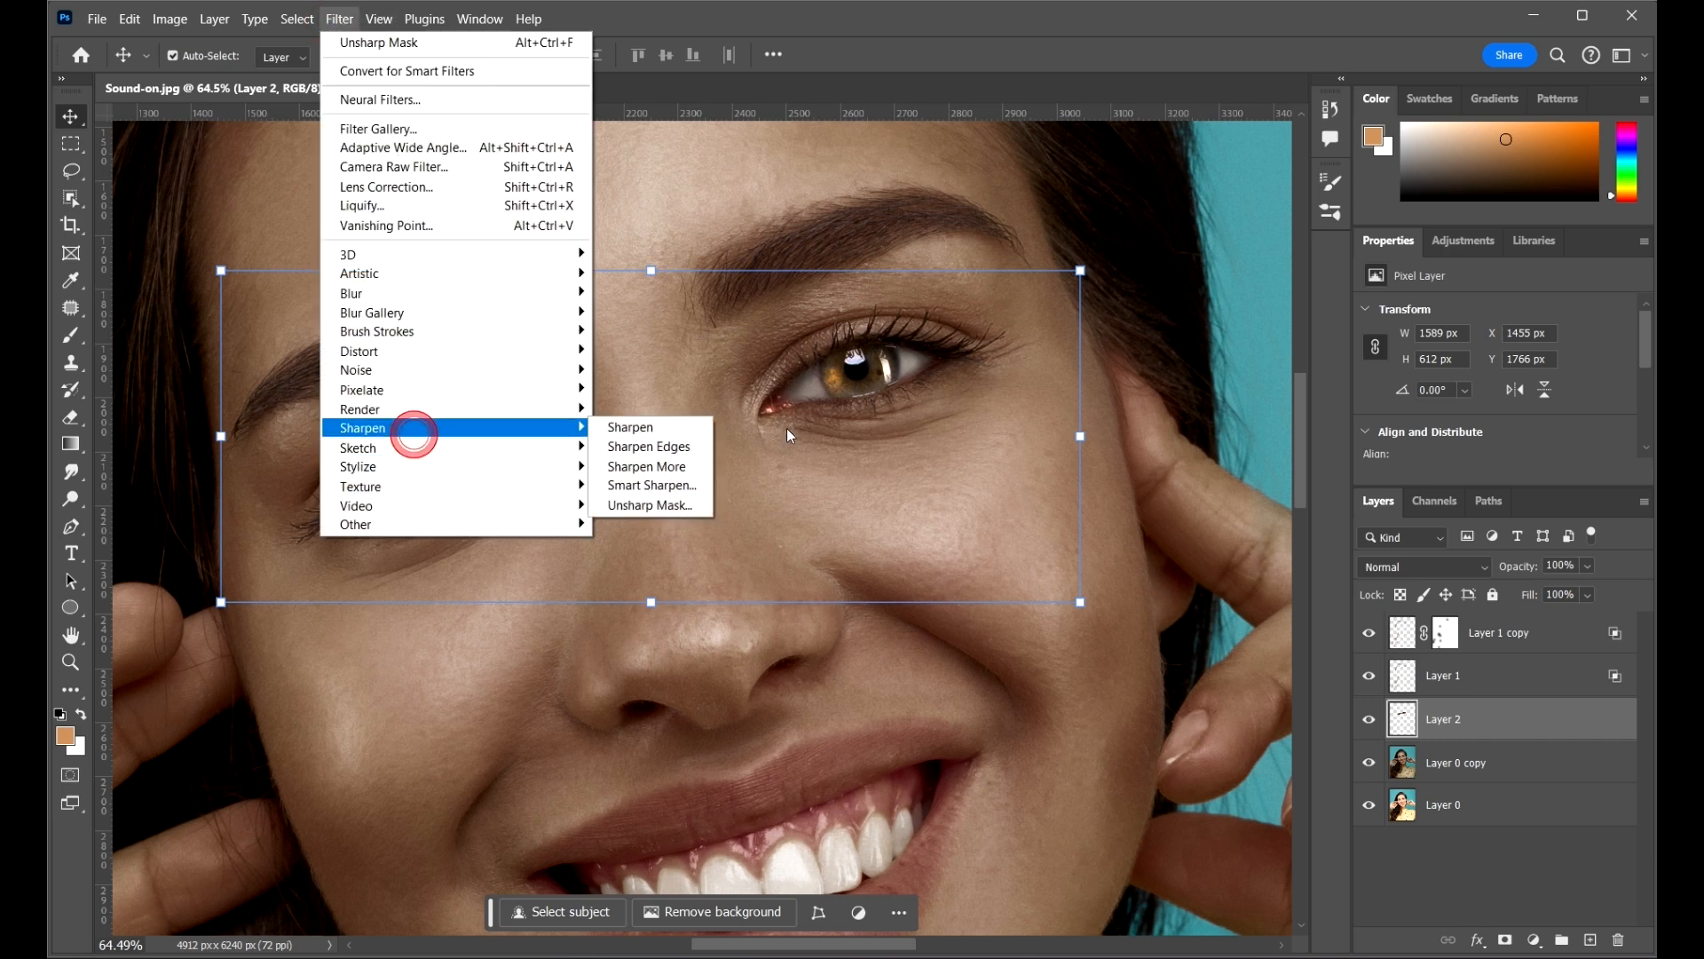
click(633, 512)
drag(1098, 151, 1329, 131)
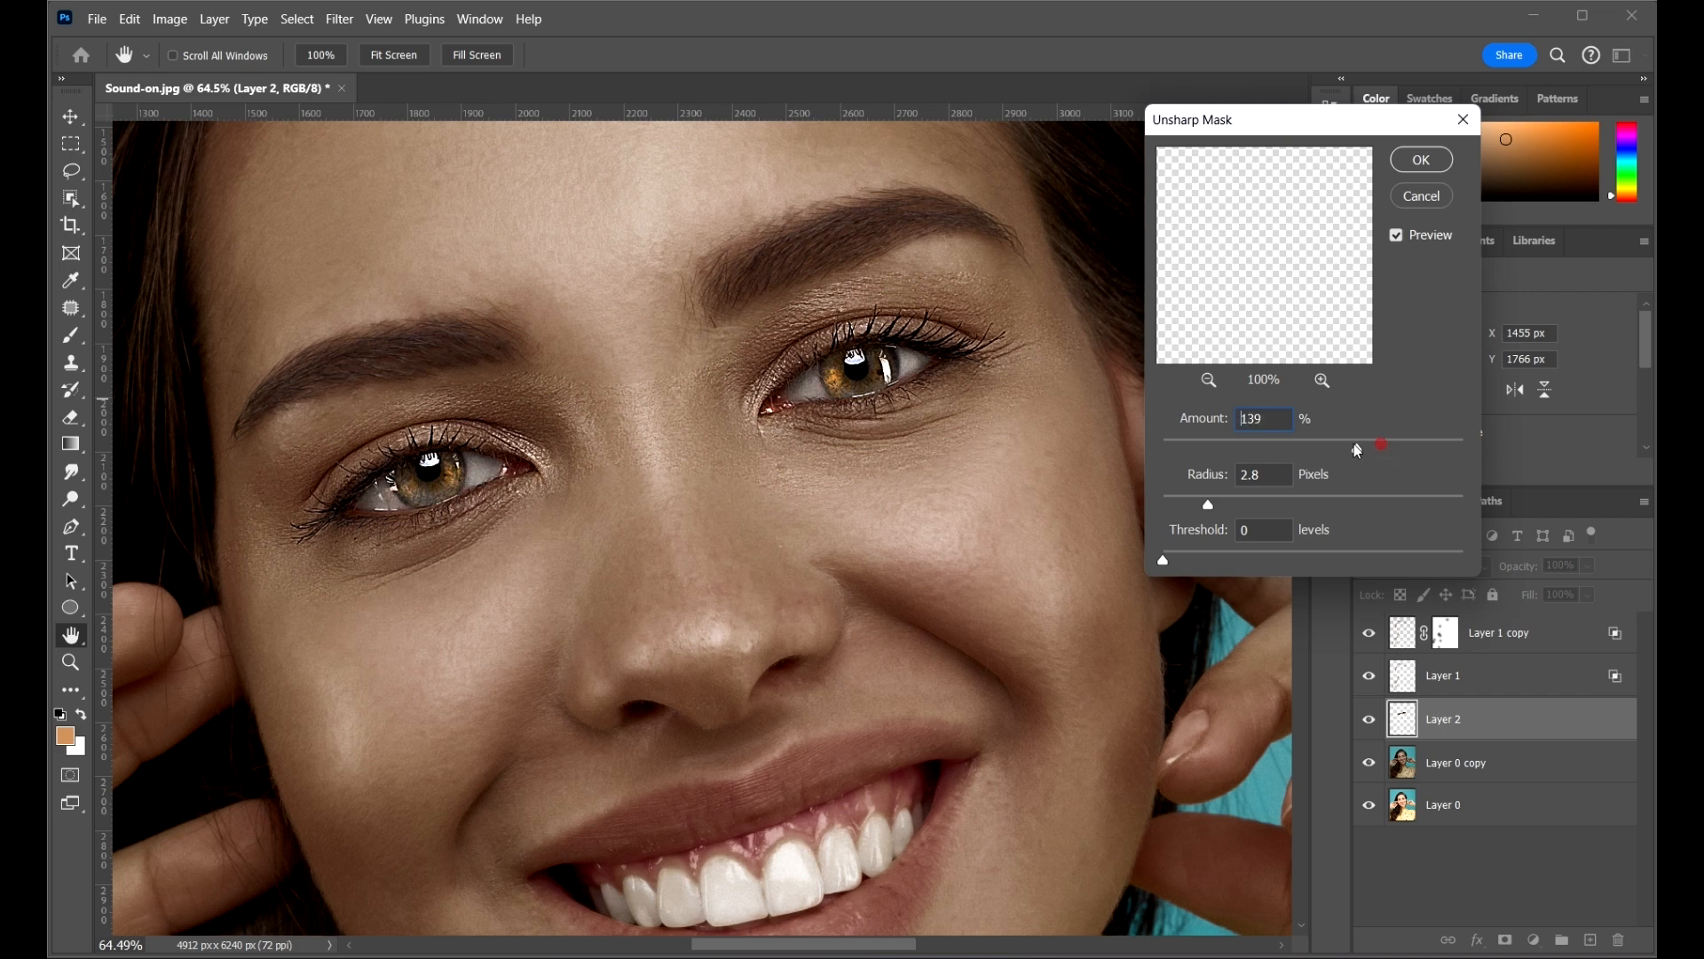
mouse_move(1299, 445)
mouse_down()
mouse_move(1338, 436)
mouse_move(1314, 440)
mouse_up()
click(1421, 160)
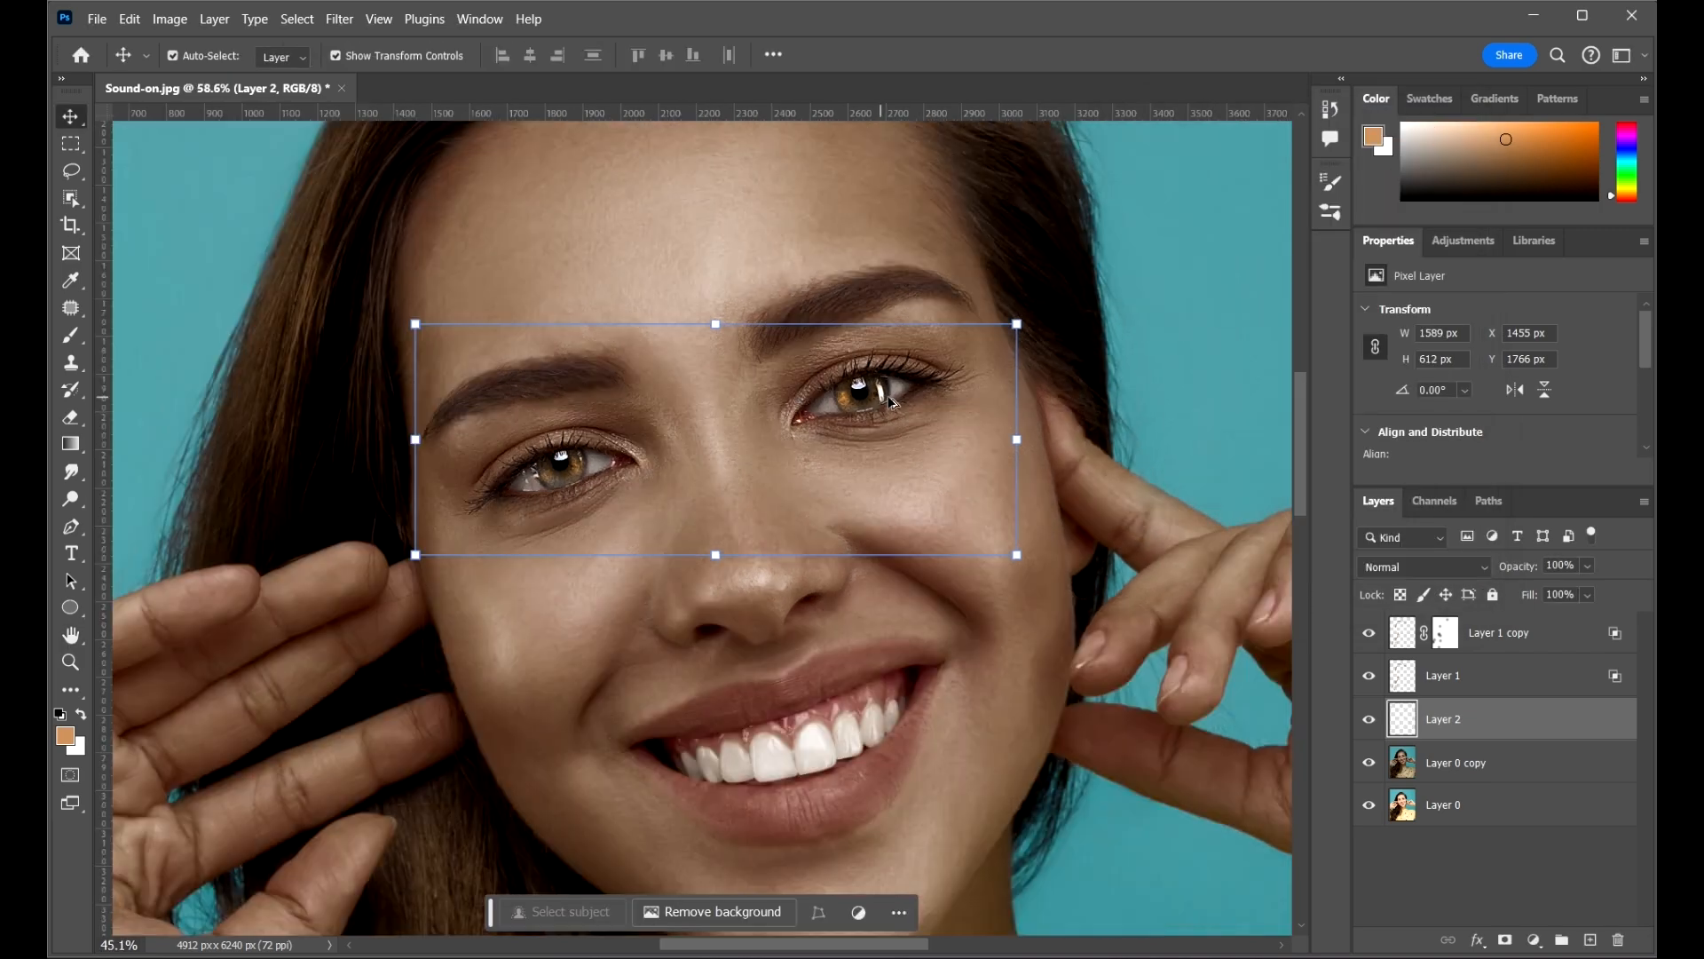
- Add a black layer mask to the sharpened eye layer and reduce the brush size to 200 px
scroll(892, 401, down, 2)
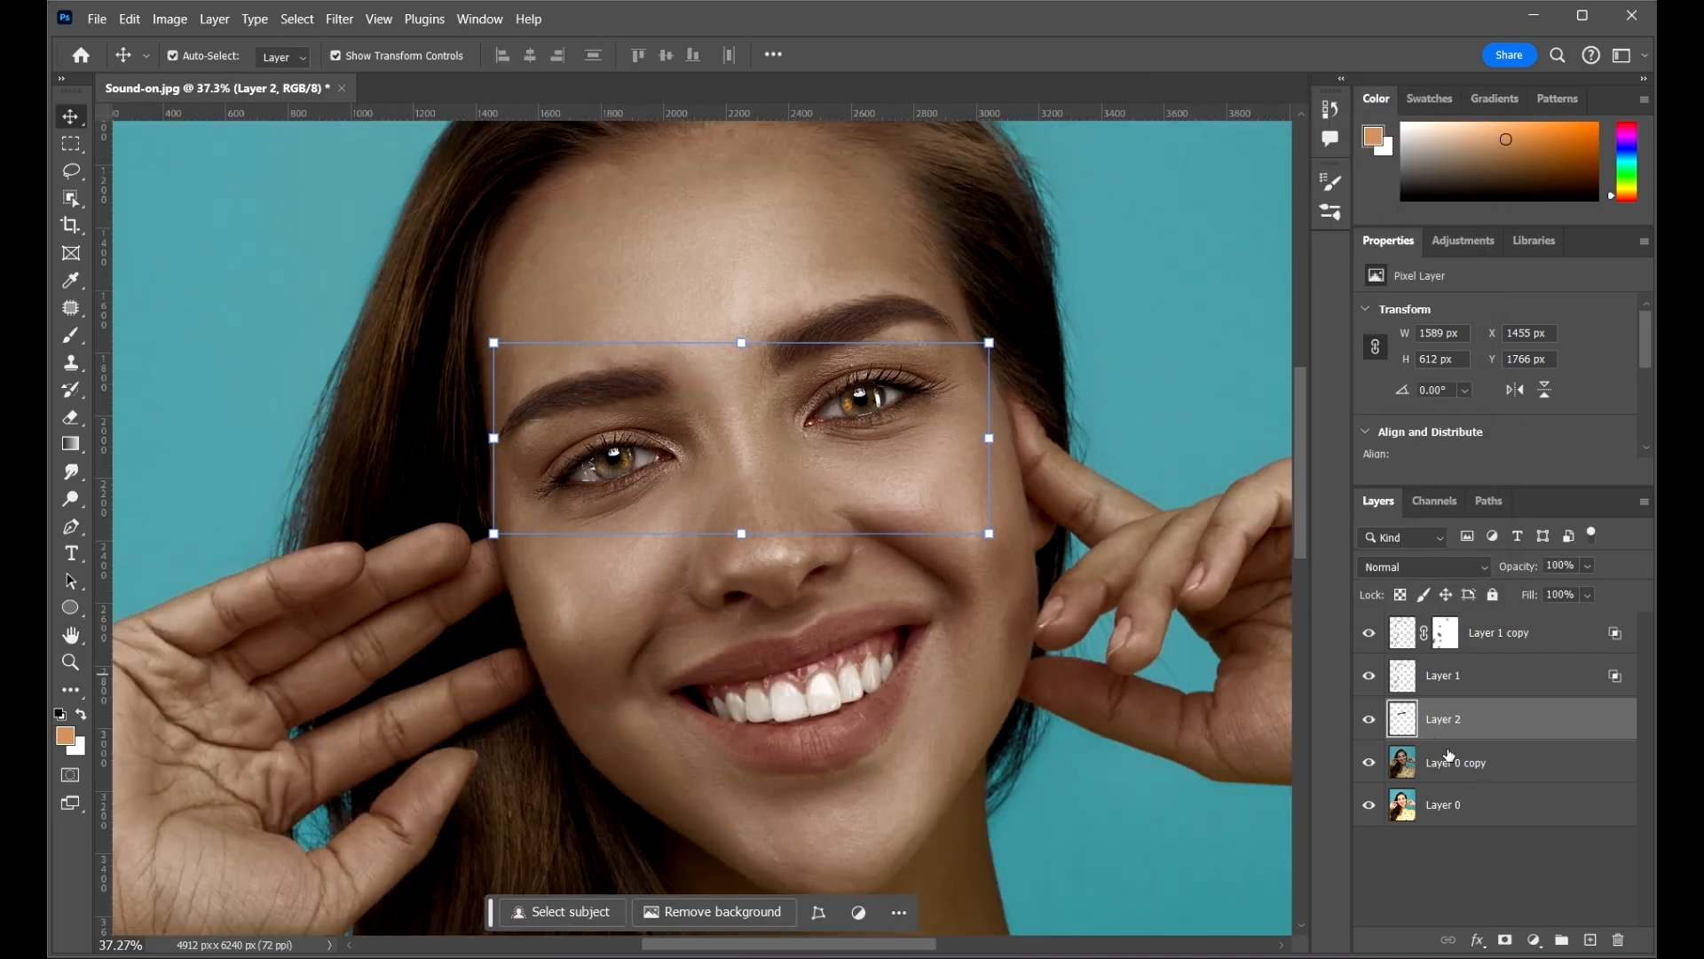
alt+click(1506, 943)
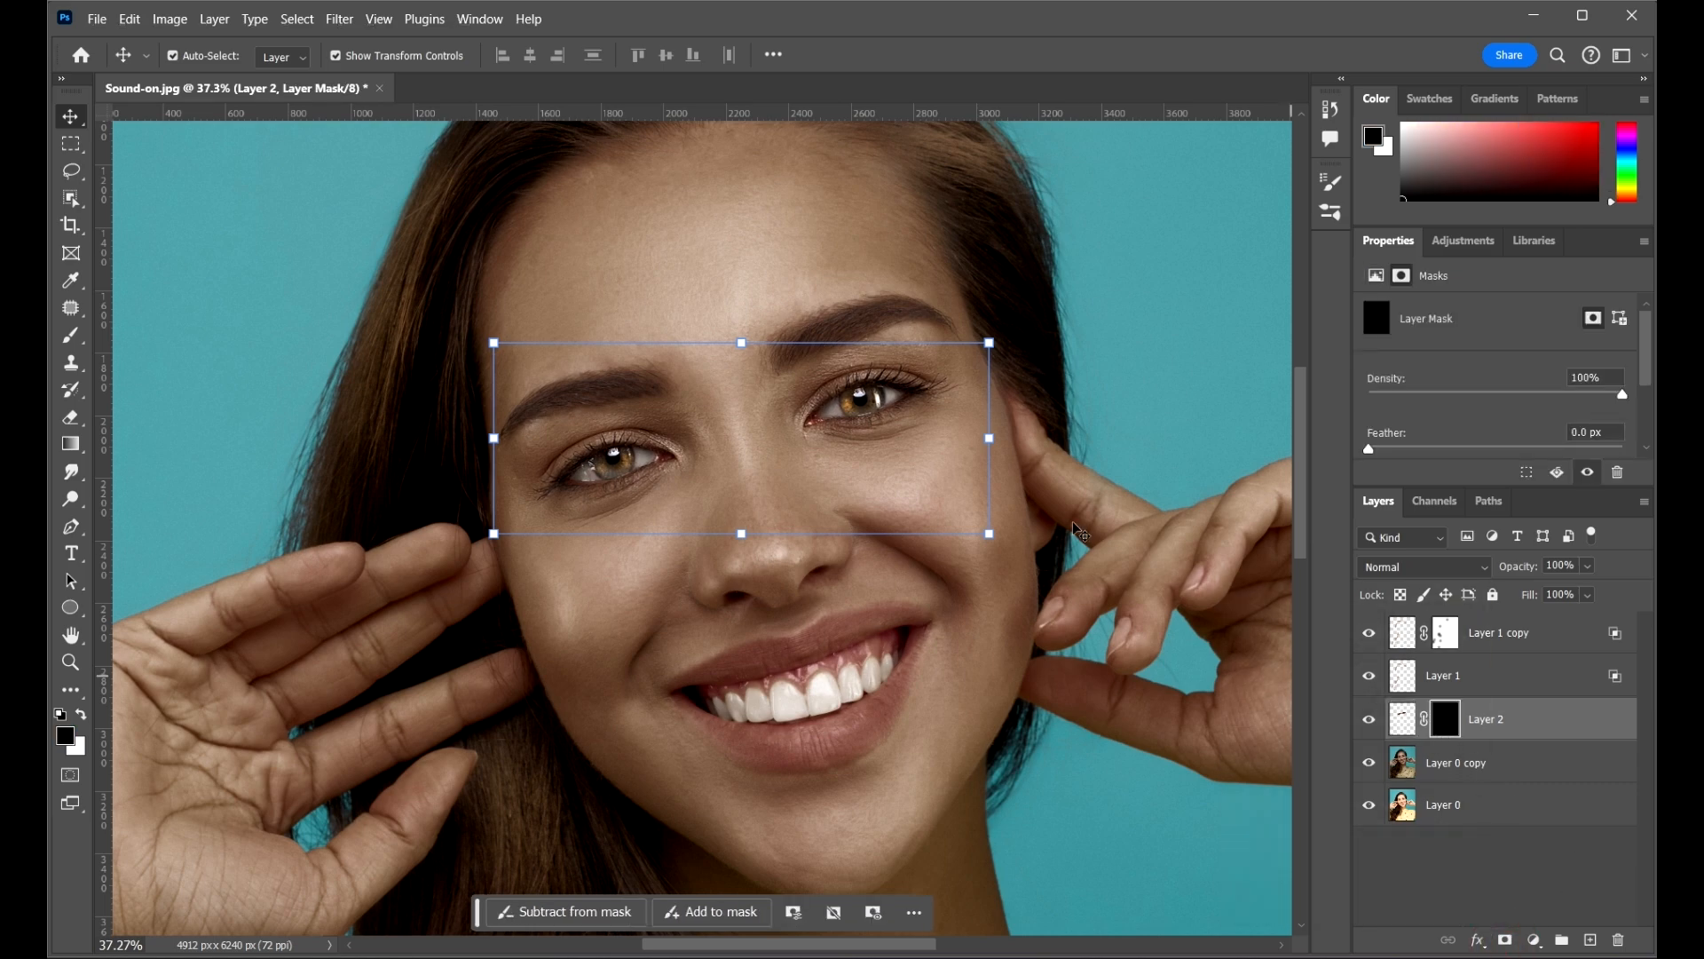
scroll(855, 333, up, 4)
key(b)
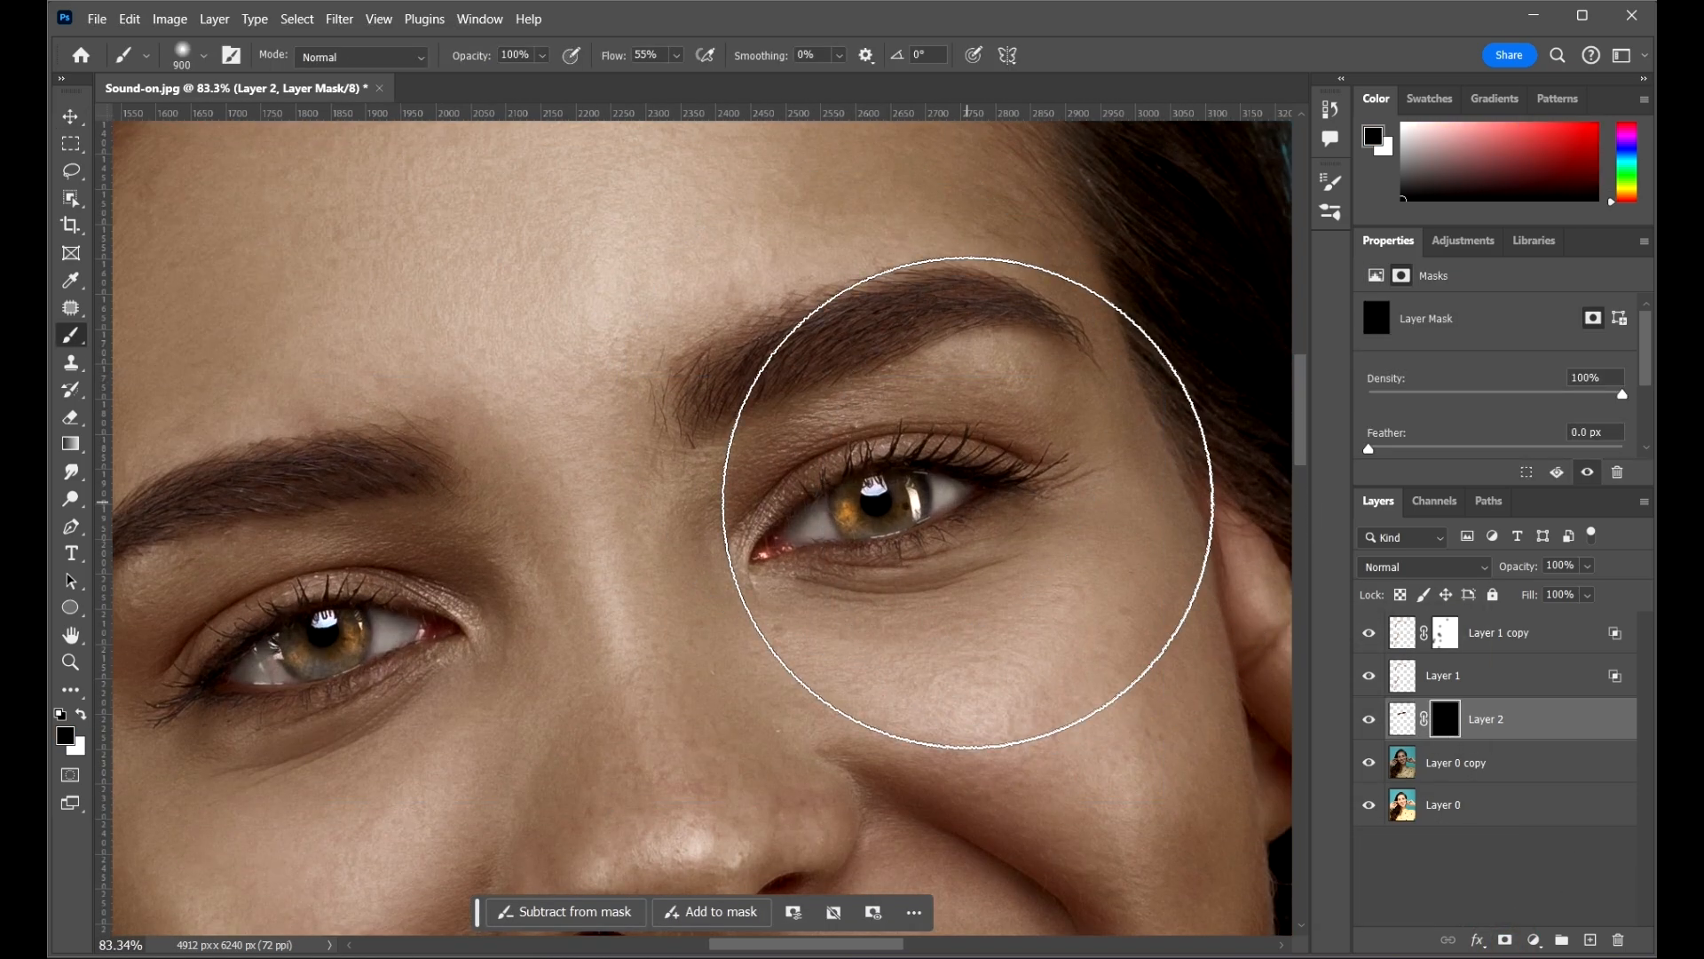
key(bracketleft)
key(bracketleft)
key(bracketleft)
key(bracketleft)
key(bracketleft)
key(bracketleft)
key(bracketleft)
key(bracketleft)
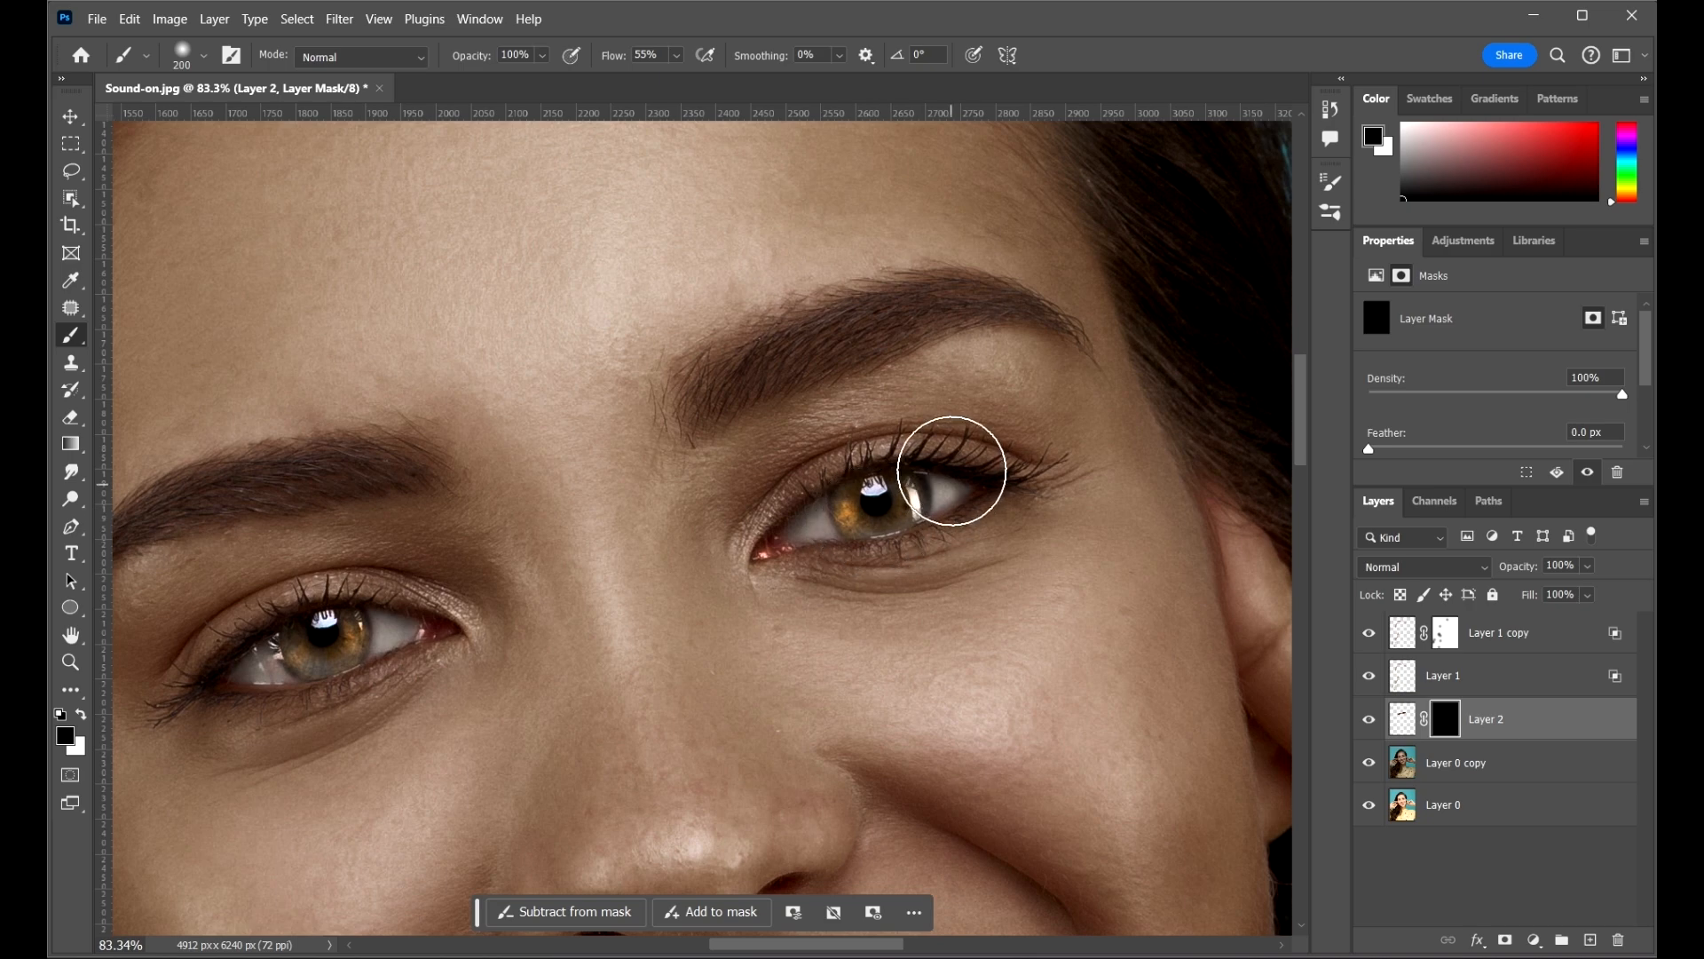
- Paint white on the mask across the eye on the photo's right side to reveal the sharpening, from inner corner to outer lashes
scroll(951, 470, up, 6)
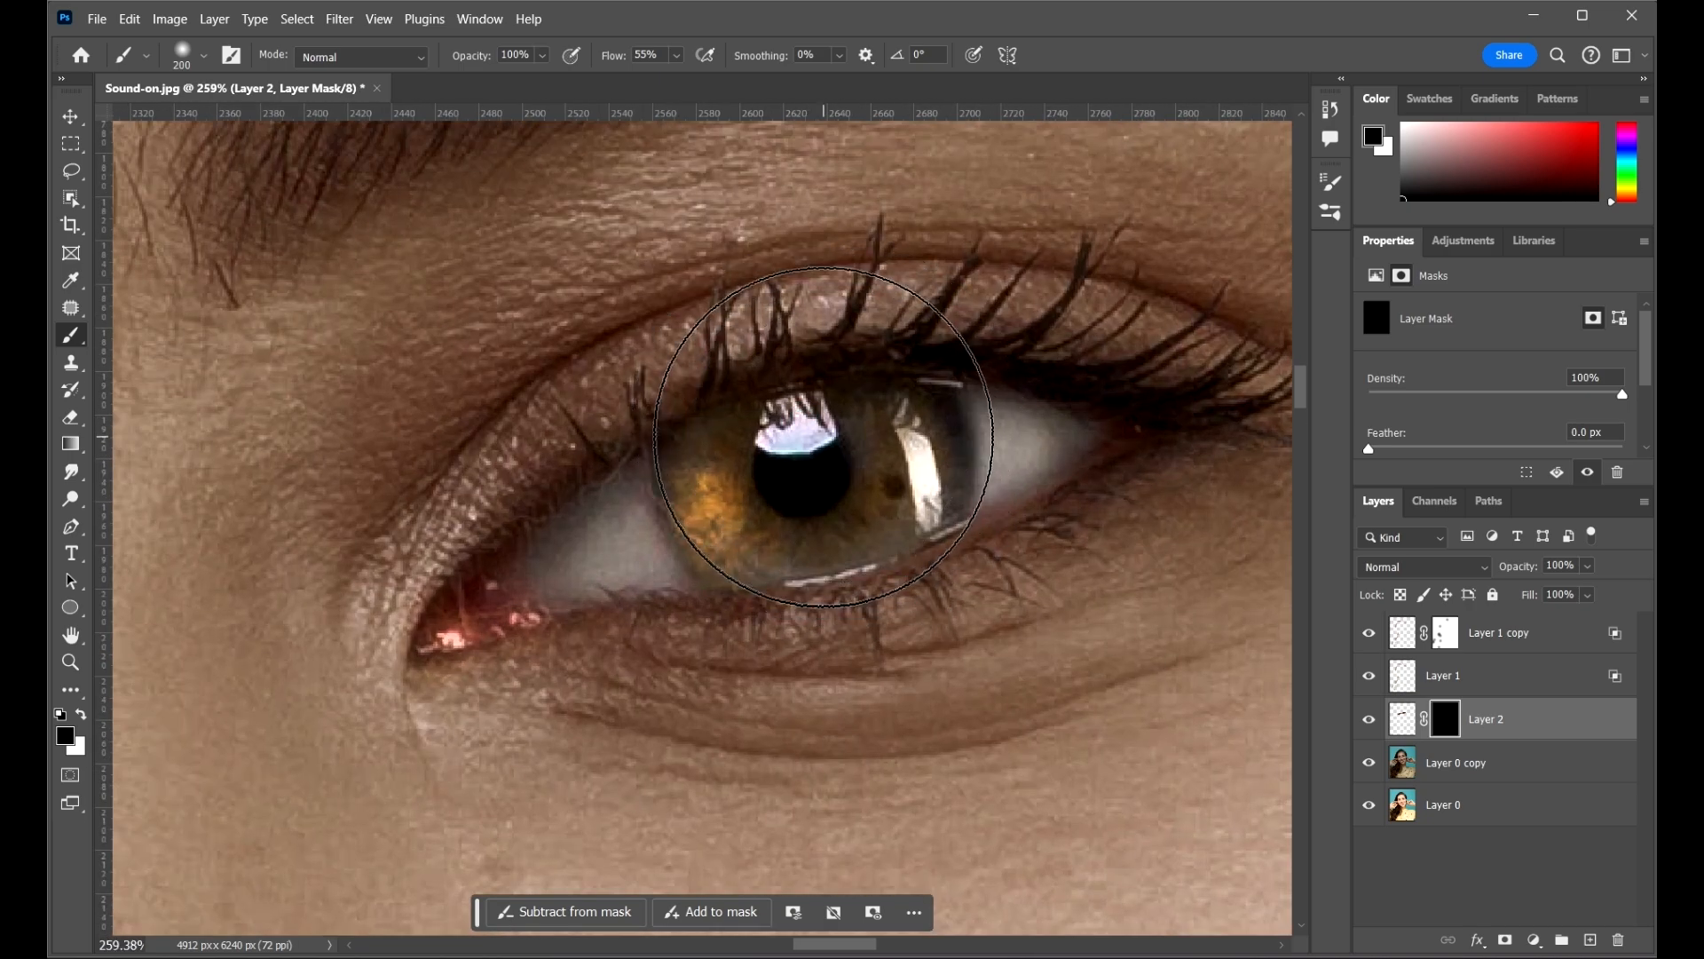
key(x)
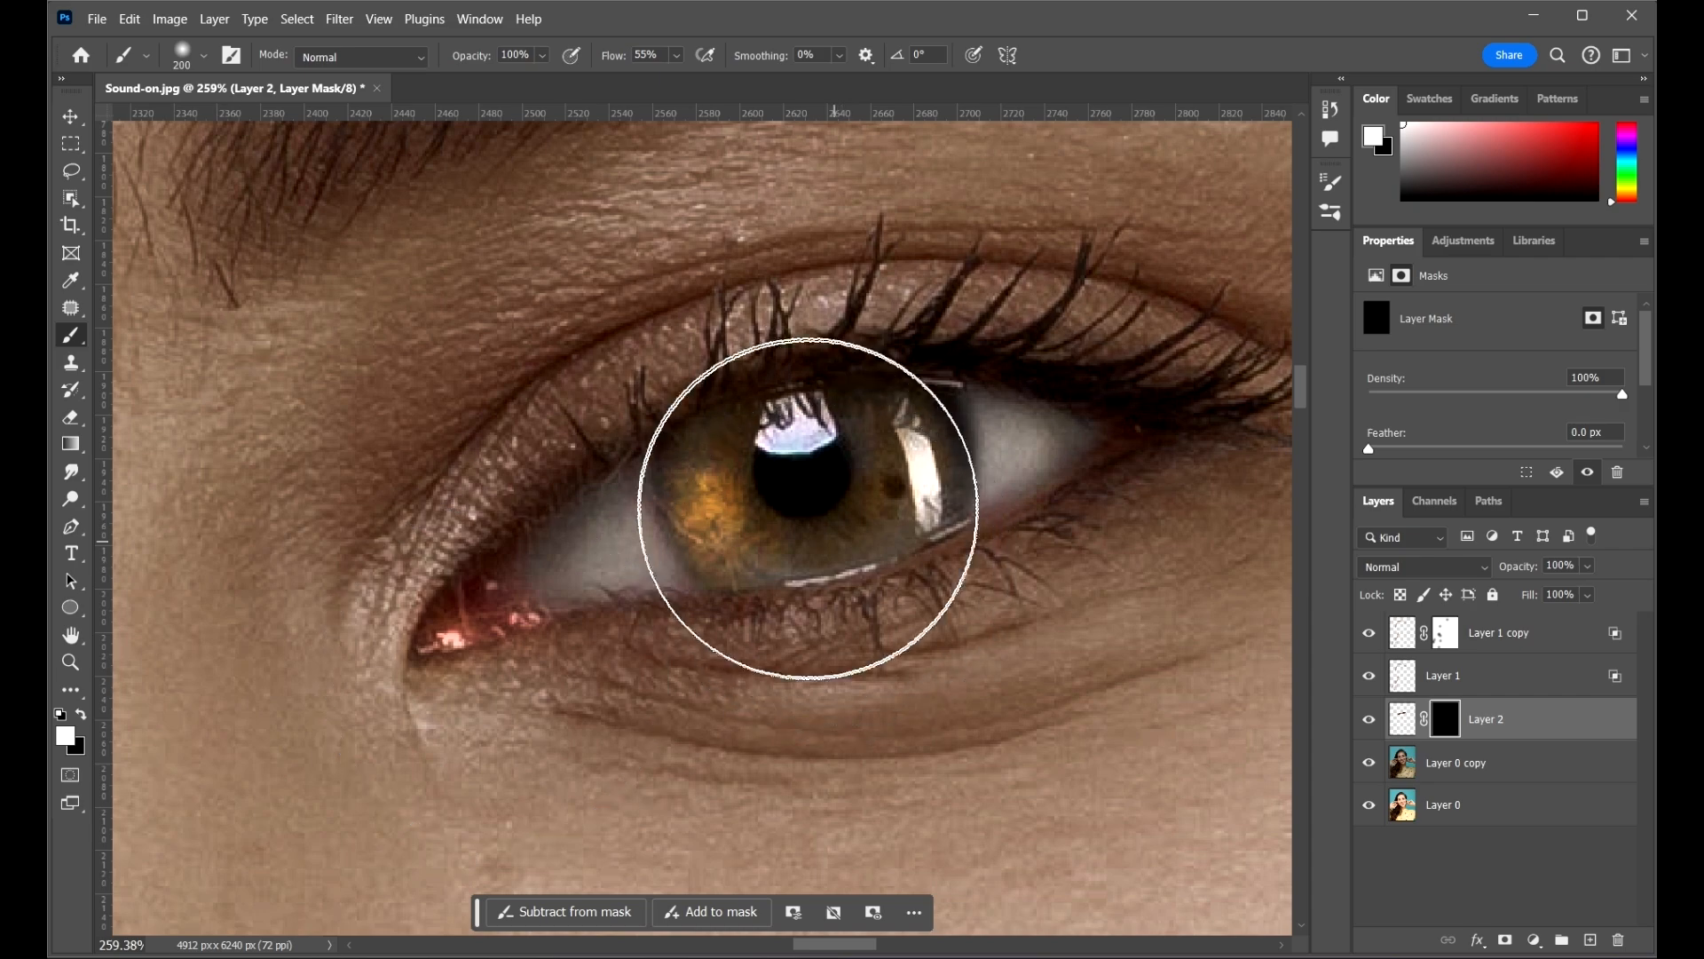
scroll(808, 508, down, 3)
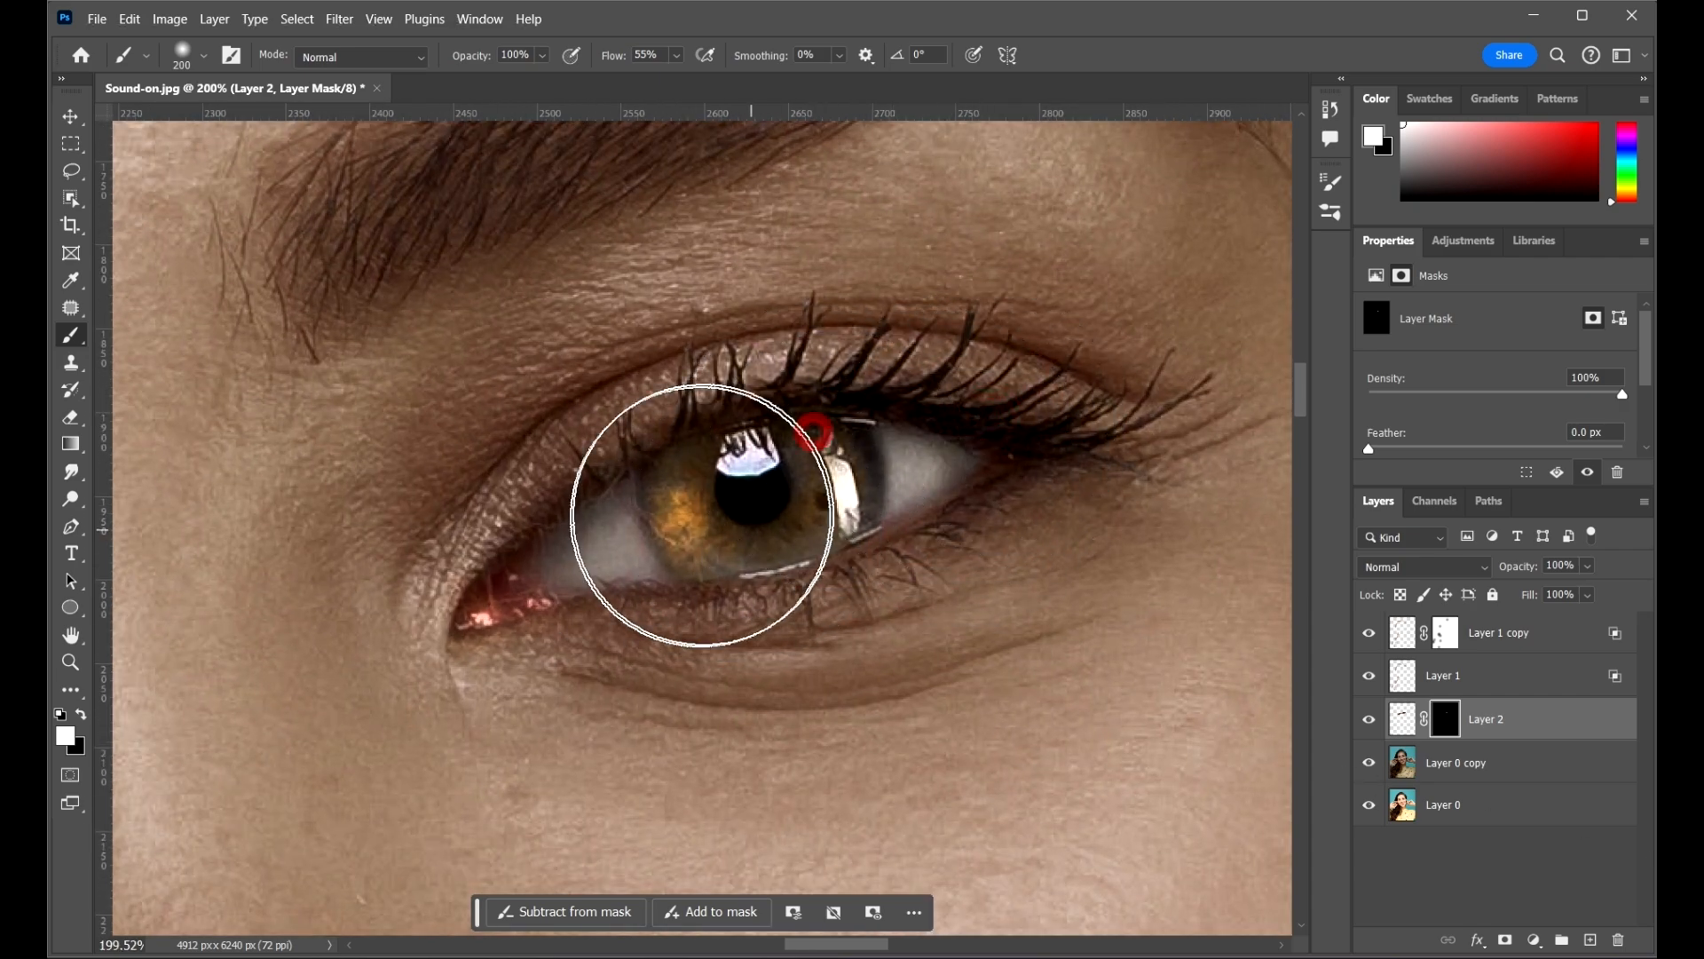
drag(702, 515, 690, 517)
drag(730, 471, 607, 558)
drag(601, 532, 532, 557)
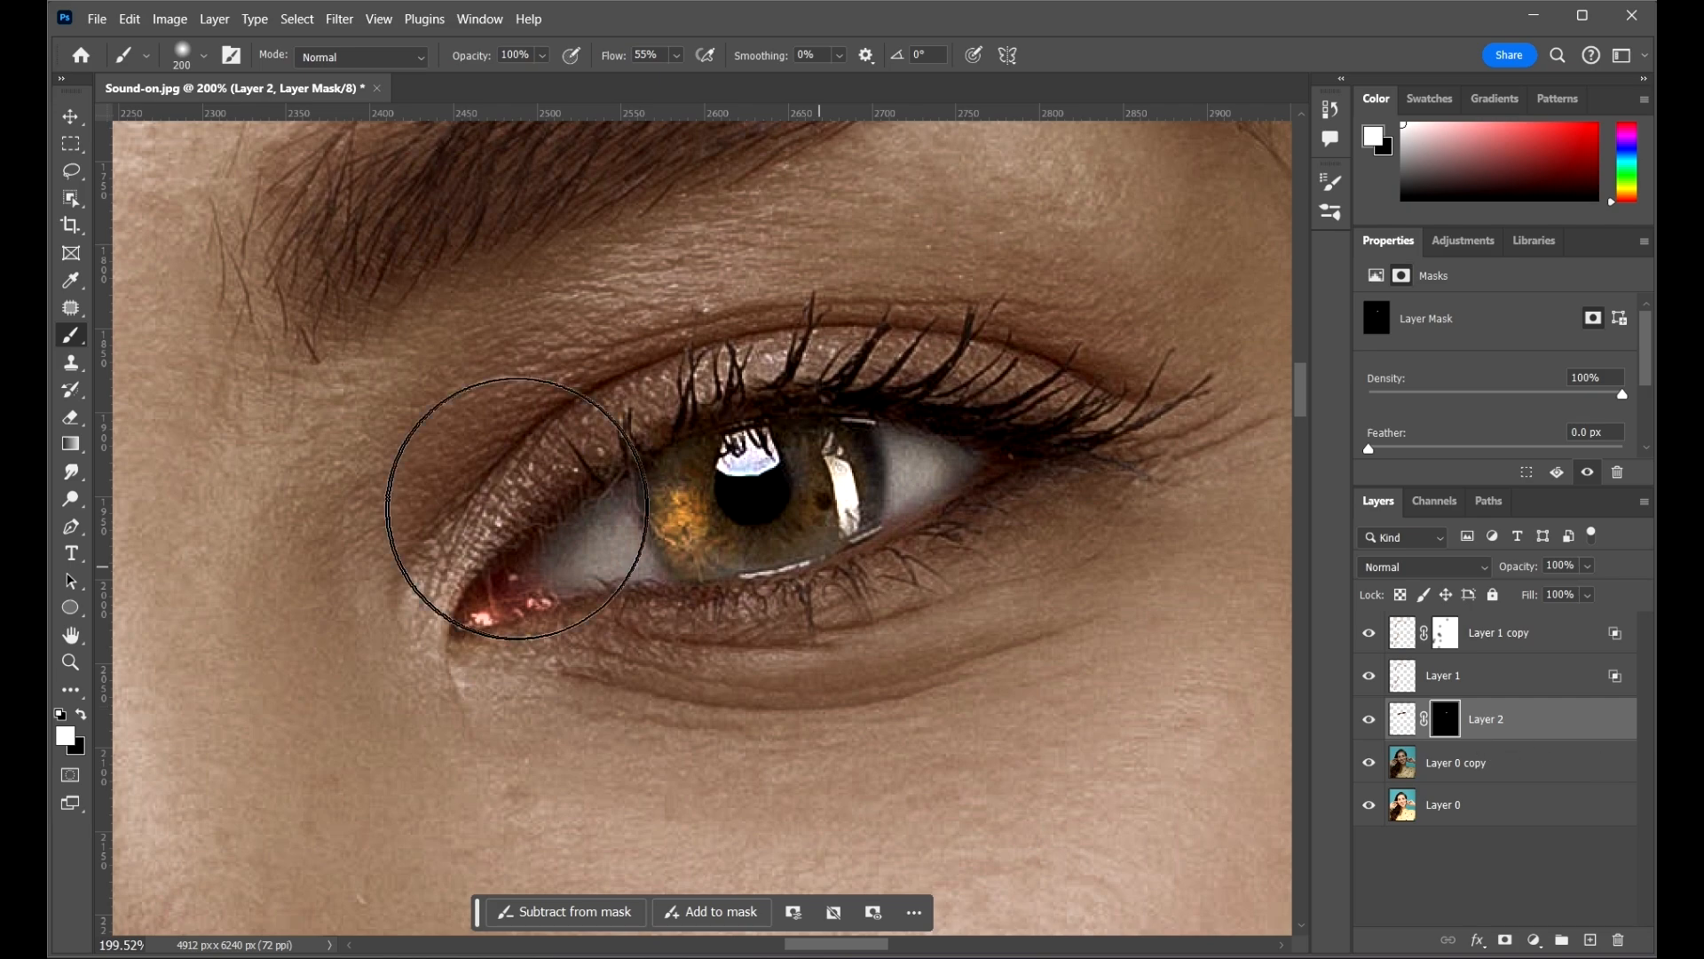
drag(843, 482, 1001, 429)
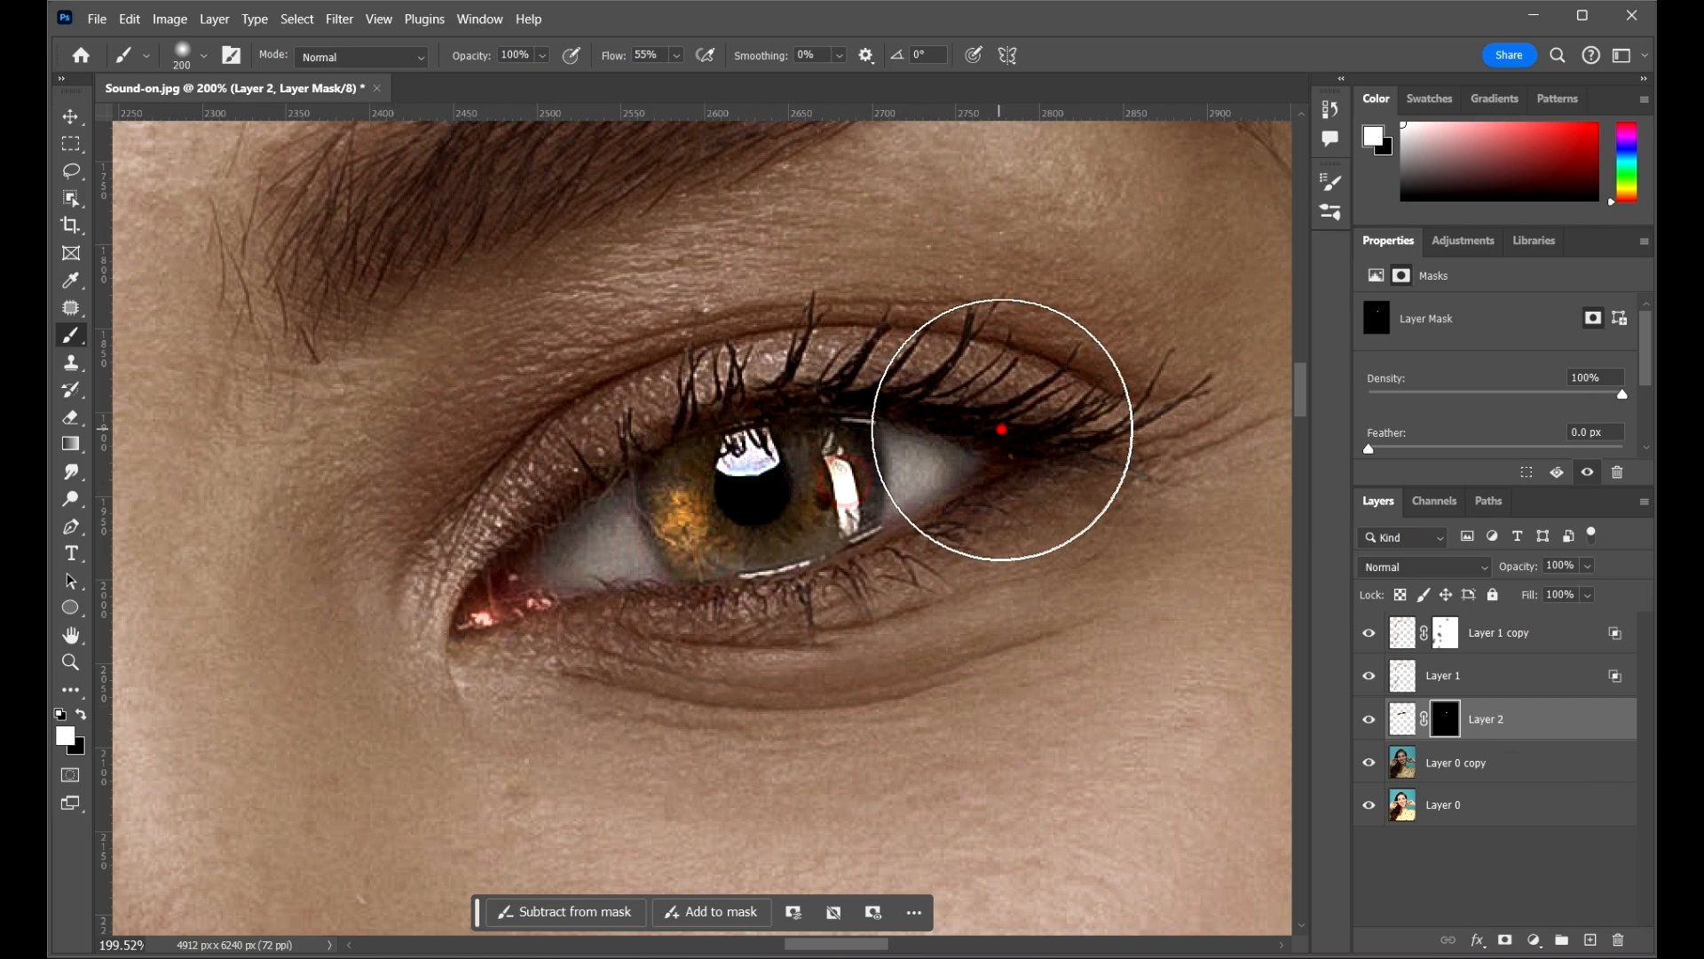
scroll(1002, 430, down, 6)
scroll(977, 444, down, 2)
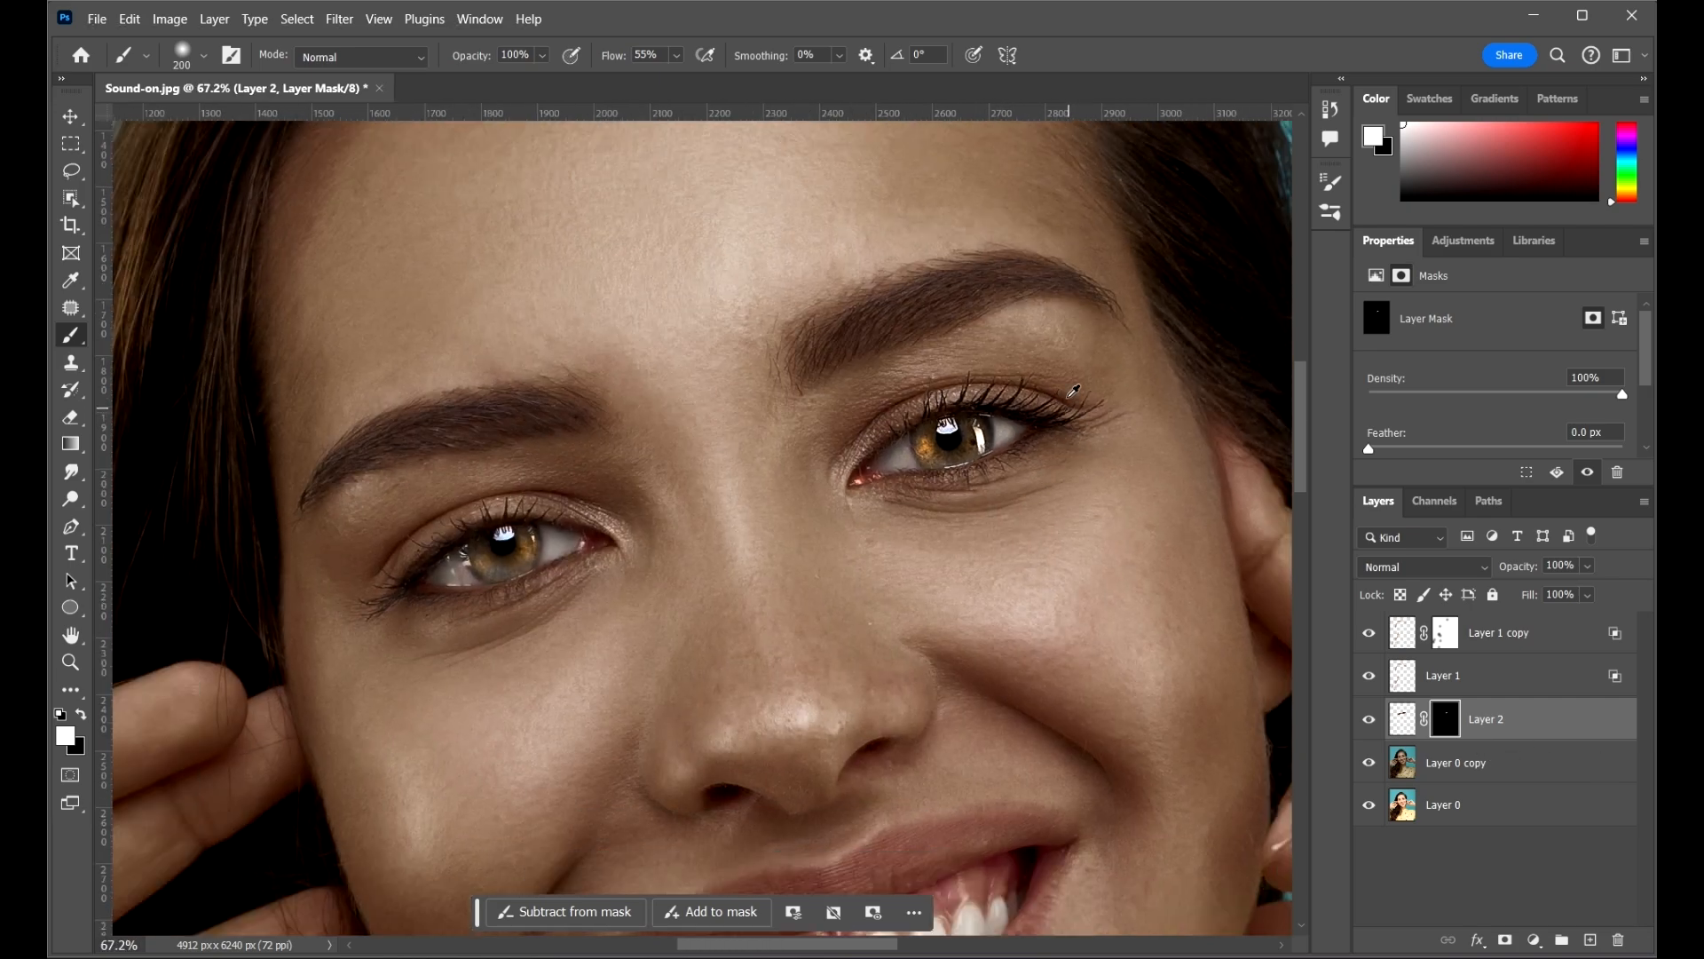
- Paint white on the mask over the eye on the photo's left side to reveal its sharpening
scroll(634, 503, up, 5)
mouse_move(761, 506)
mouse_down()
mouse_move(723, 495)
mouse_move(461, 556)
mouse_move(725, 482)
mouse_up()
scroll(599, 426, down, 6)
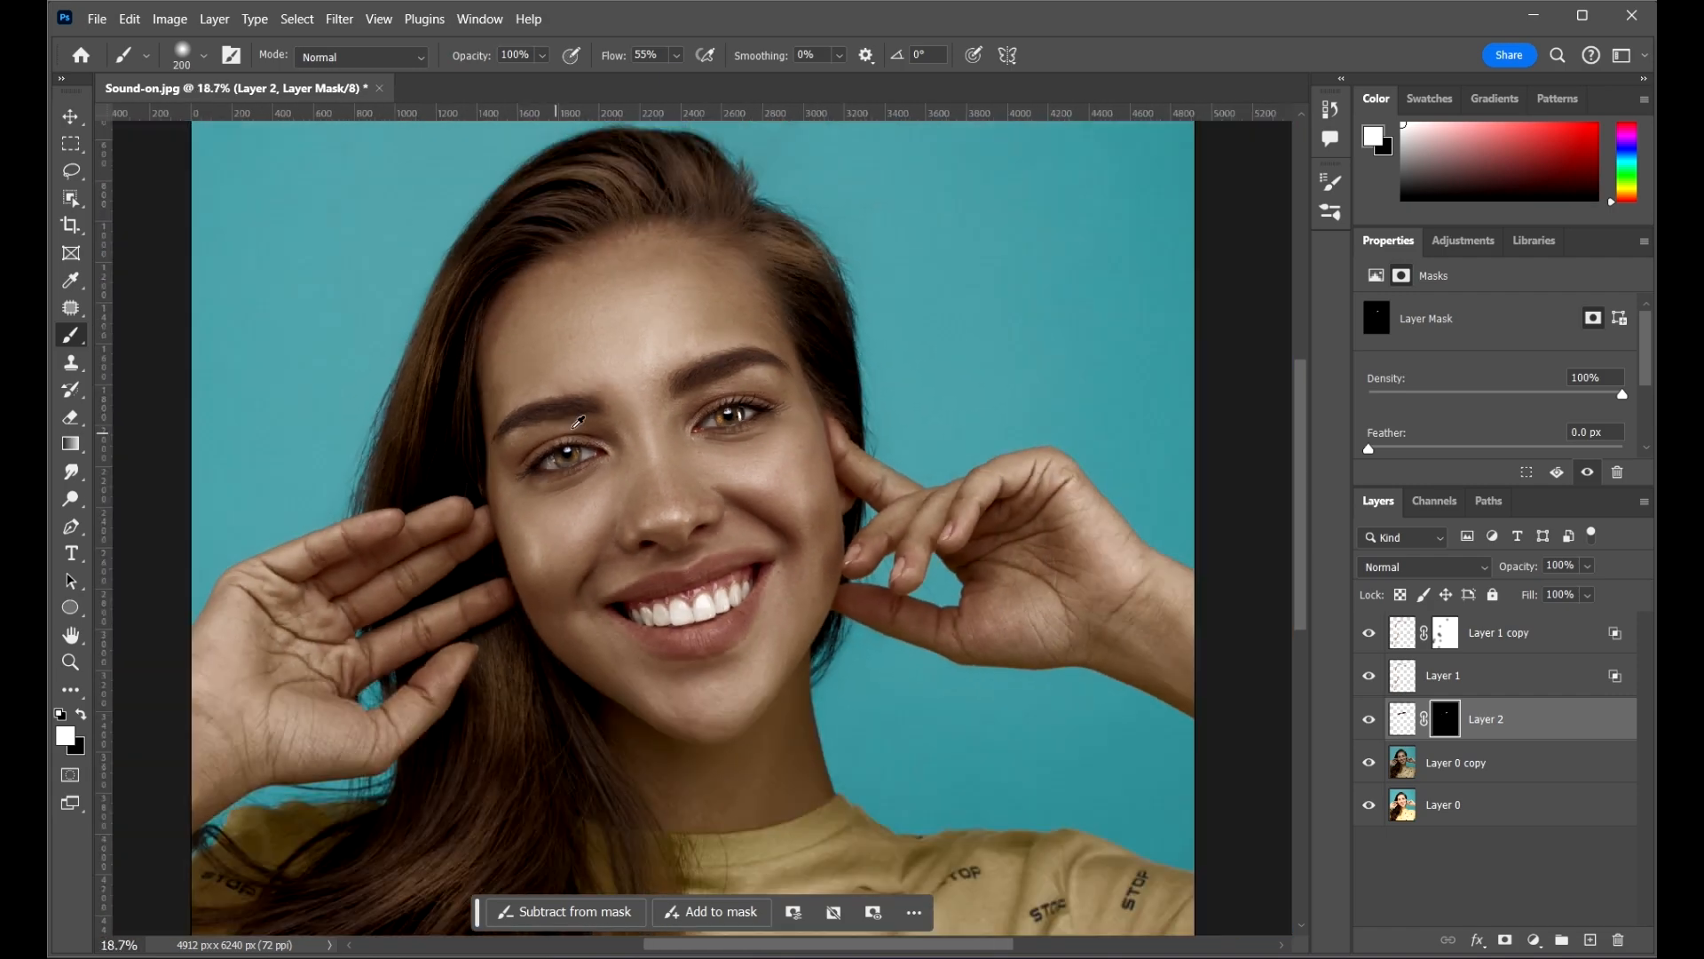
key(v)
click(1069, 498)
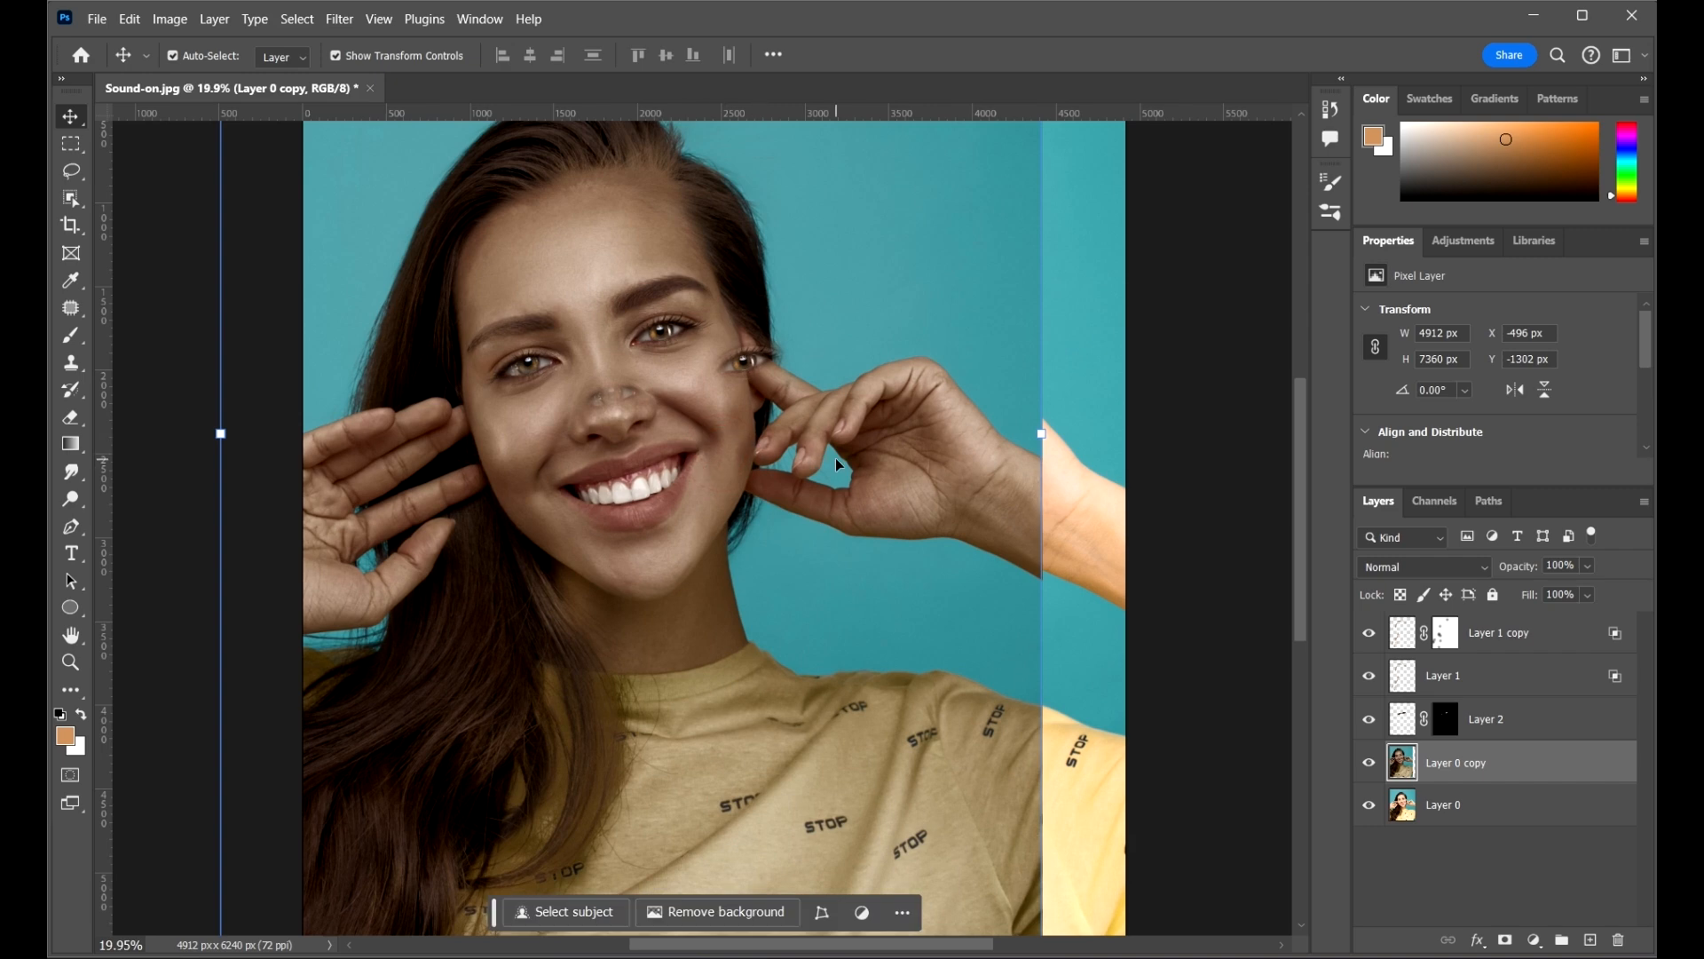
key(ctrl+z)
click(1206, 453)
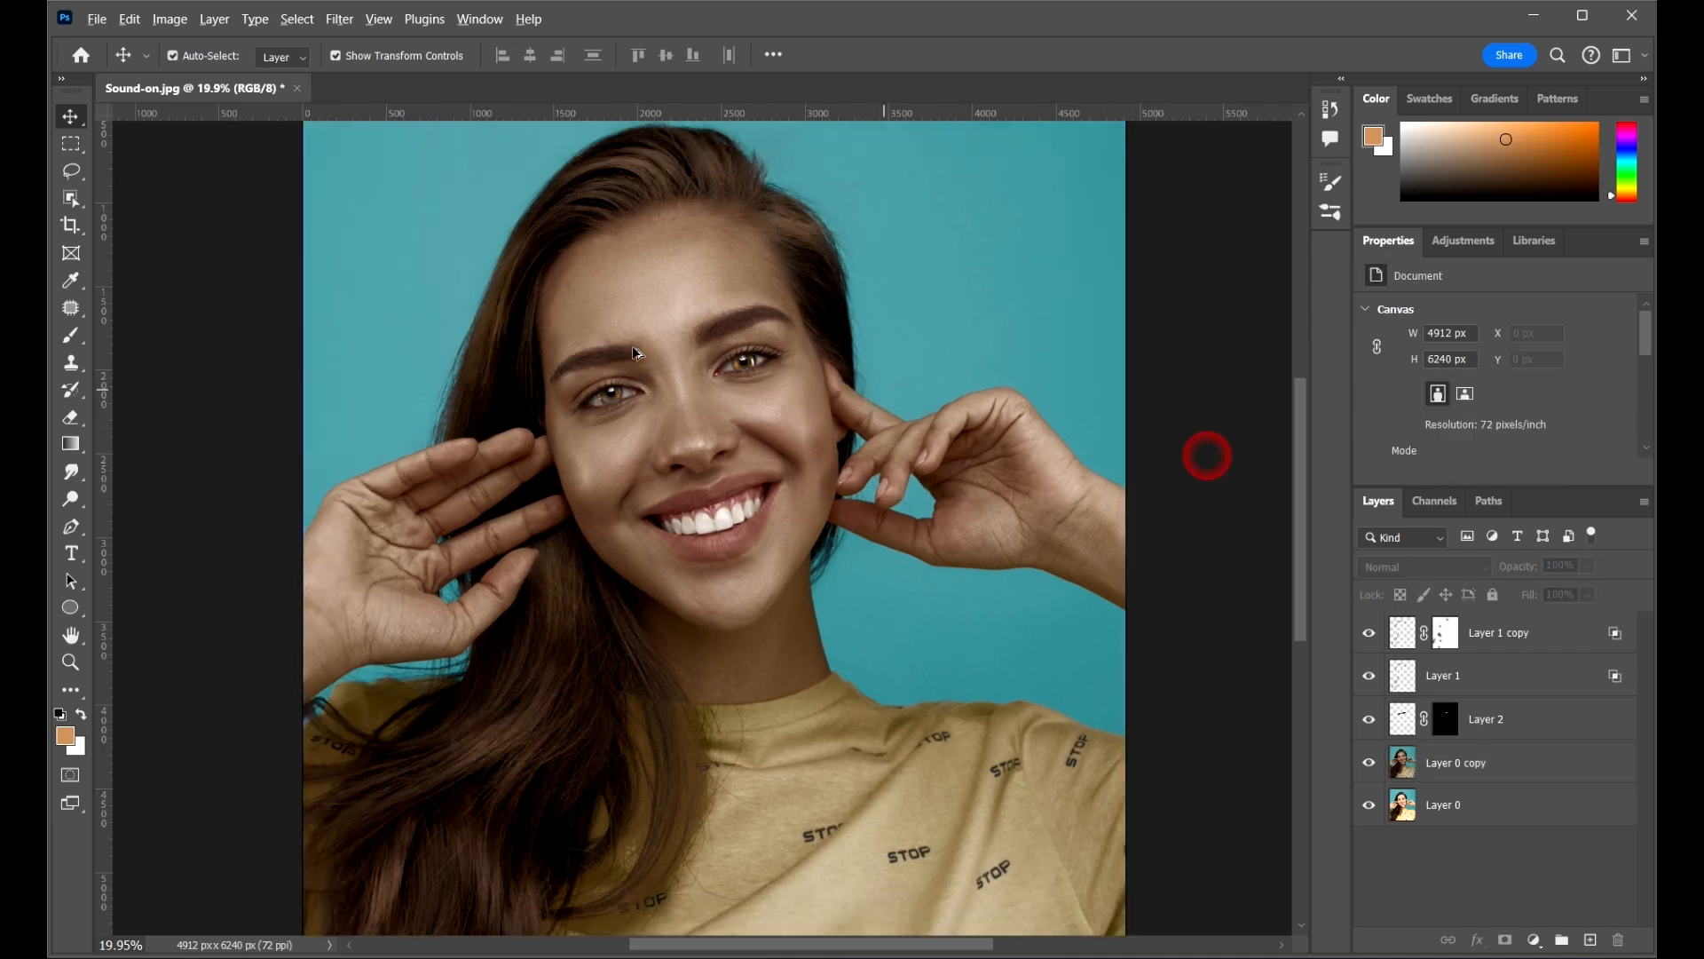
- Examine the whole retouched portrait and compare it with the color grading picture open in Photos
scroll(634, 346, down, 3)
scroll(710, 364, up, 2)
scroll(652, 391, up, 1)
drag(809, 445, 859, 383)
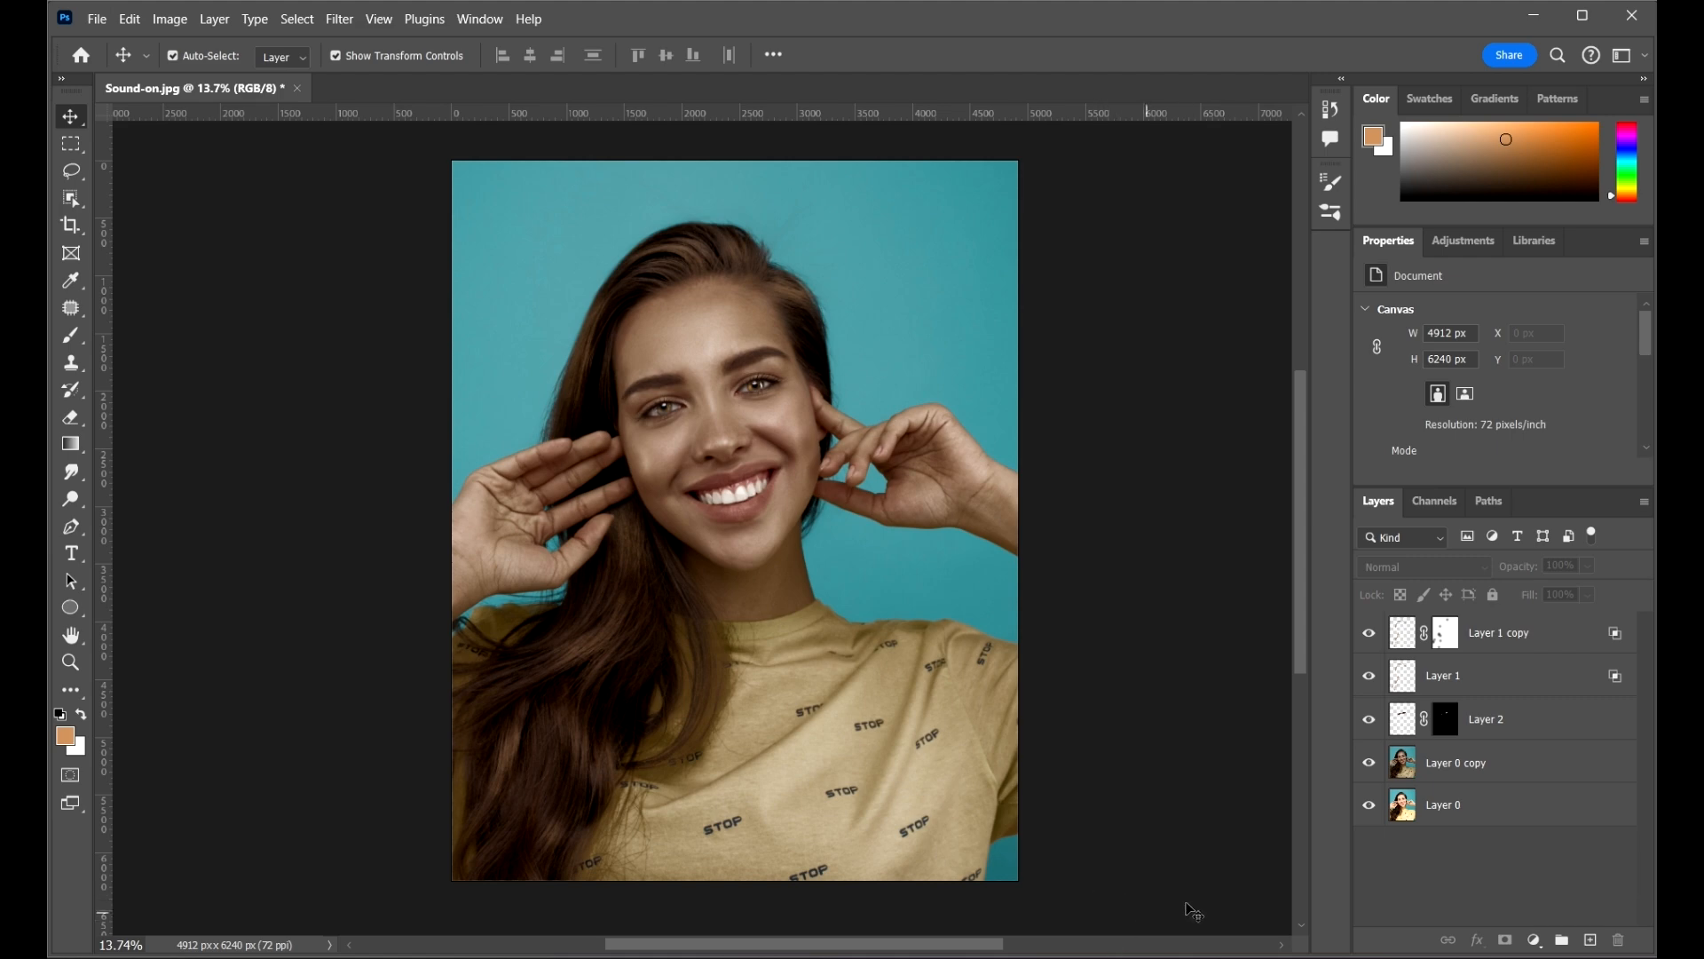
mouse_move(1214, 955)
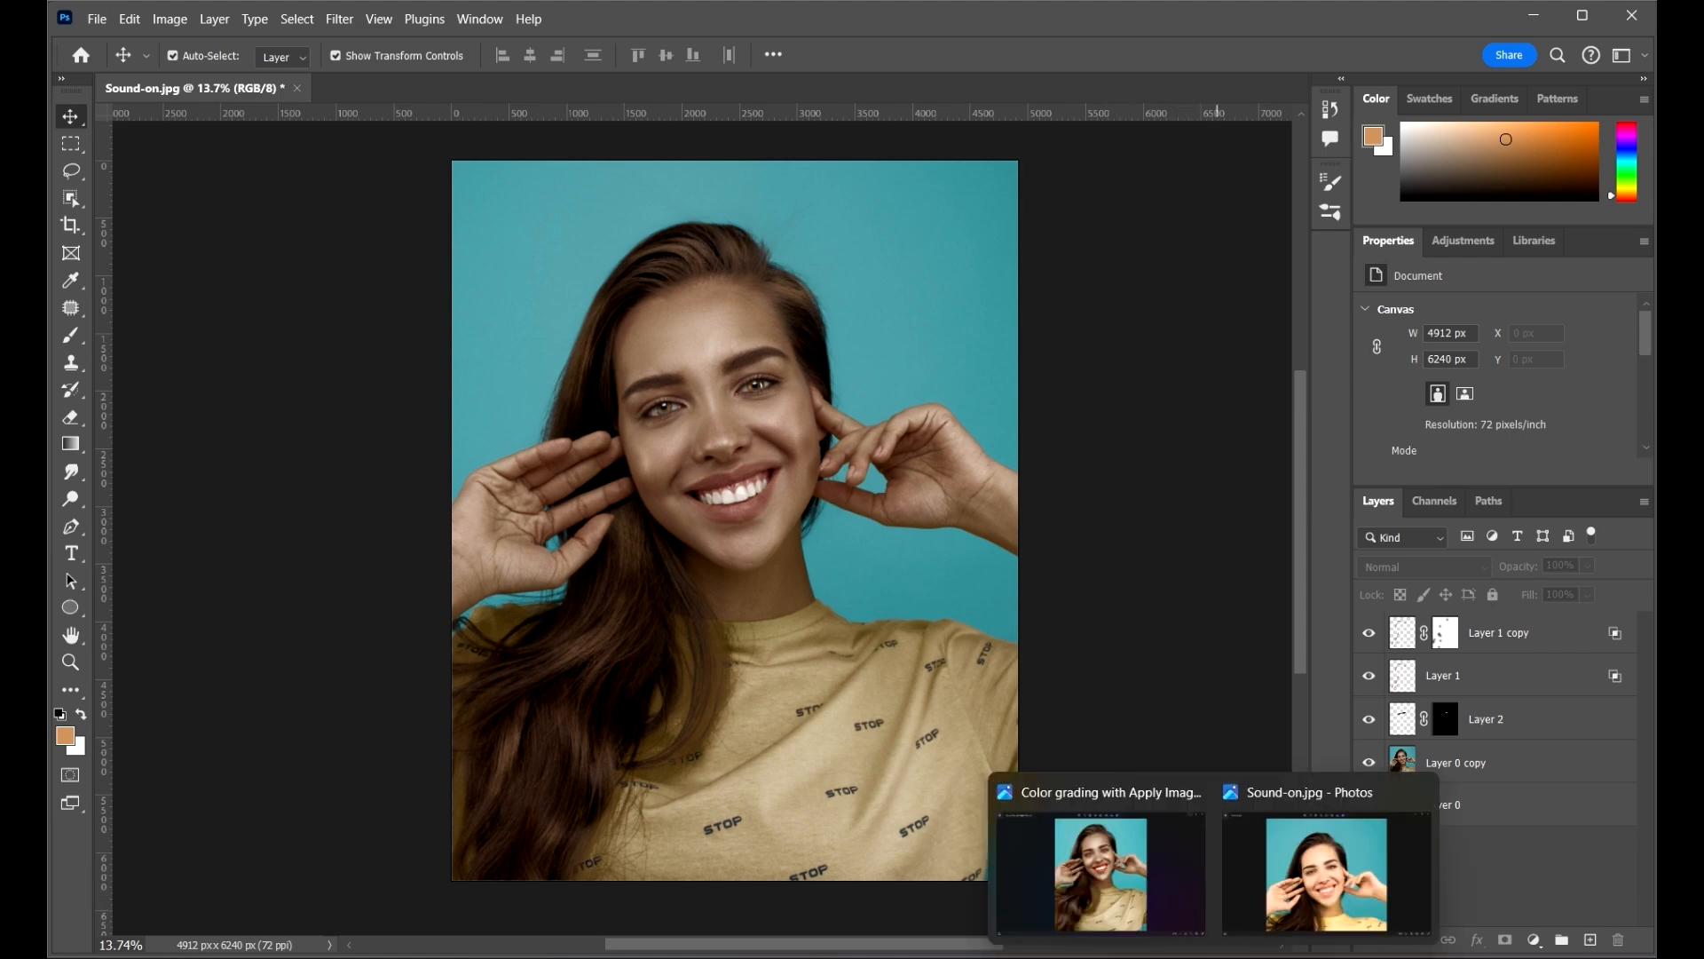
click(1109, 874)
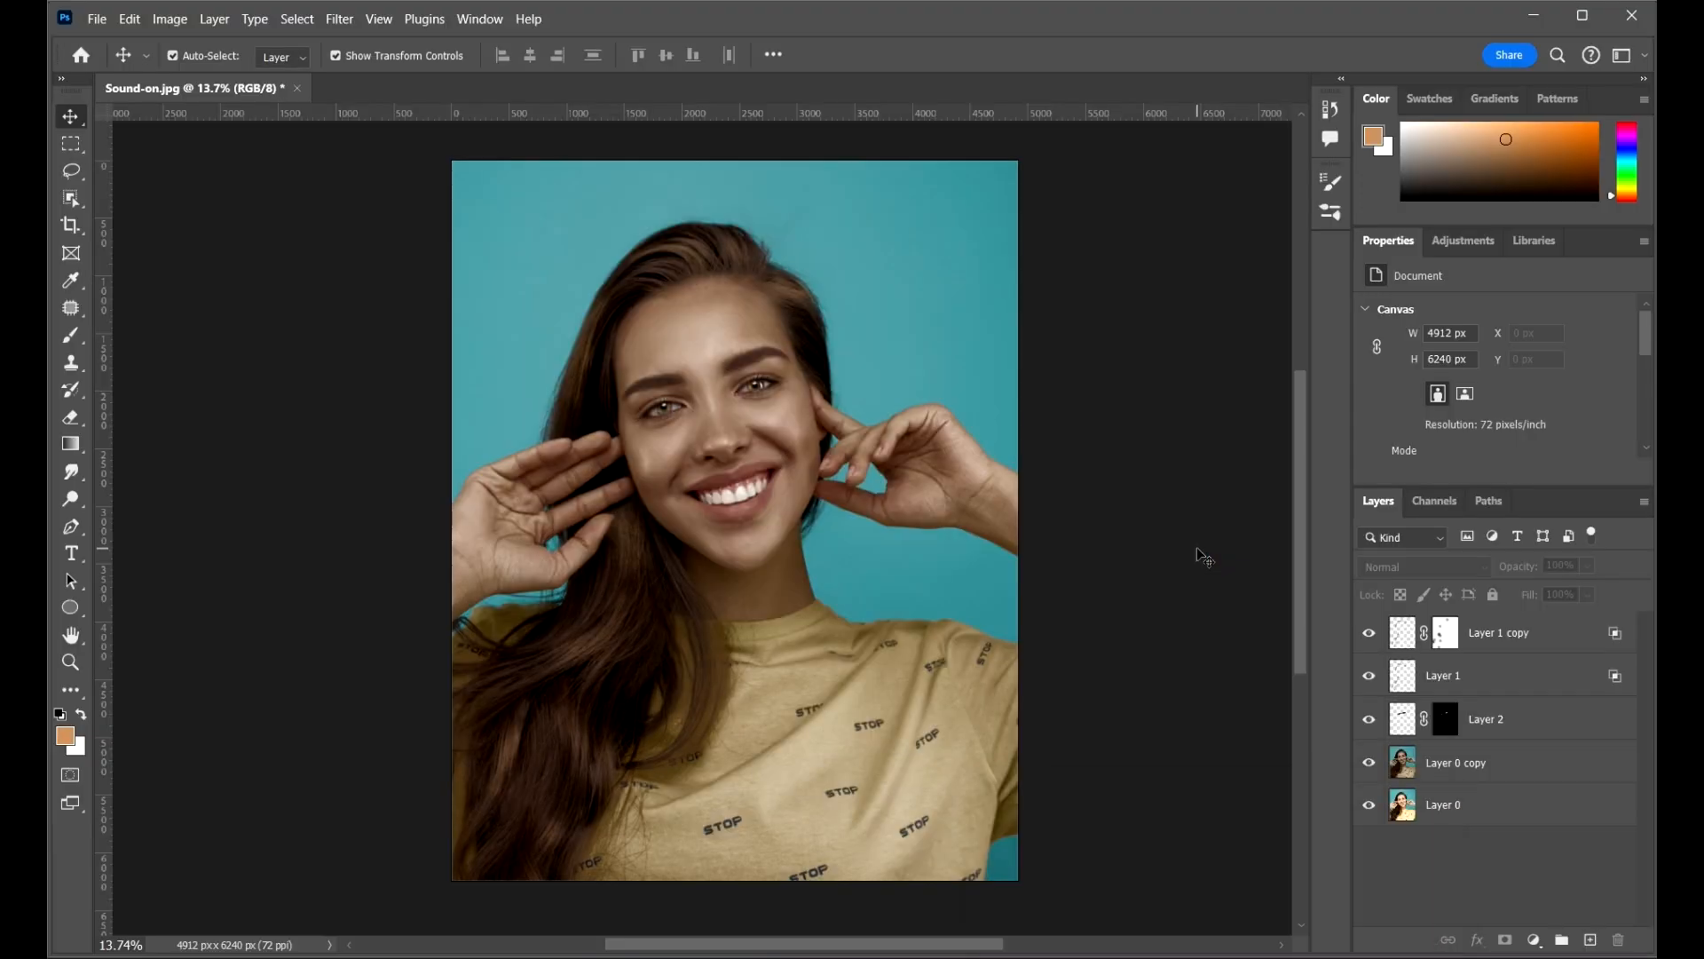
scroll(724, 425, up, 7)
scroll(717, 421, down, 5)
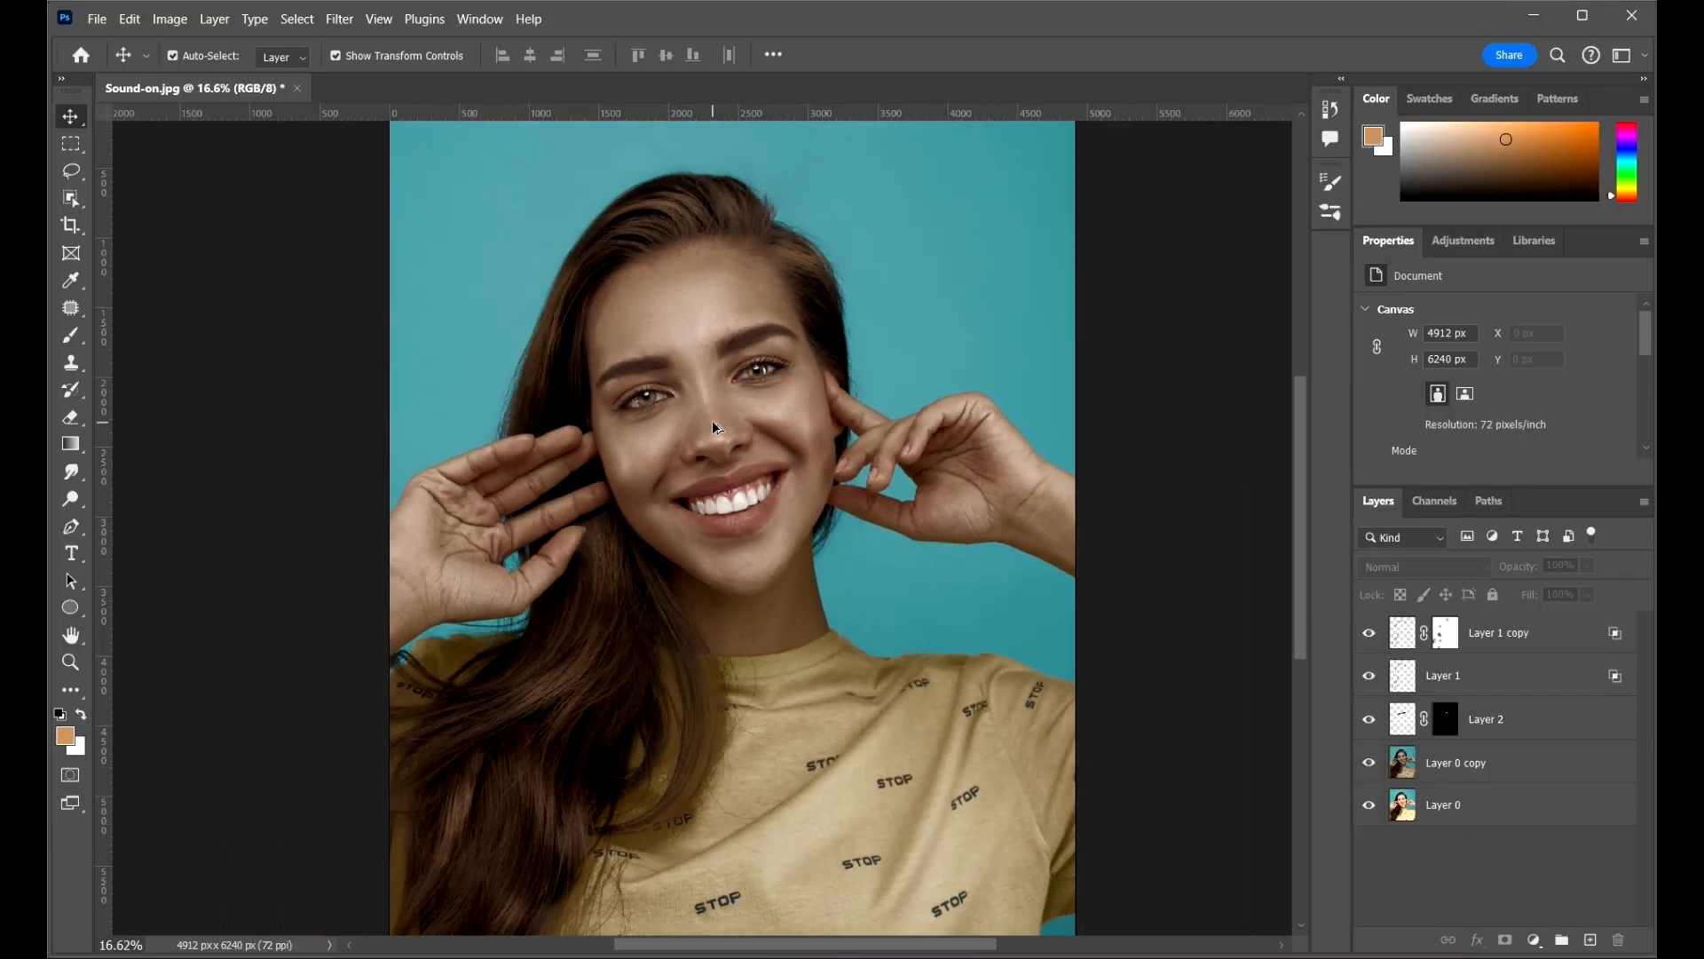
scroll(985, 570, up, 3)
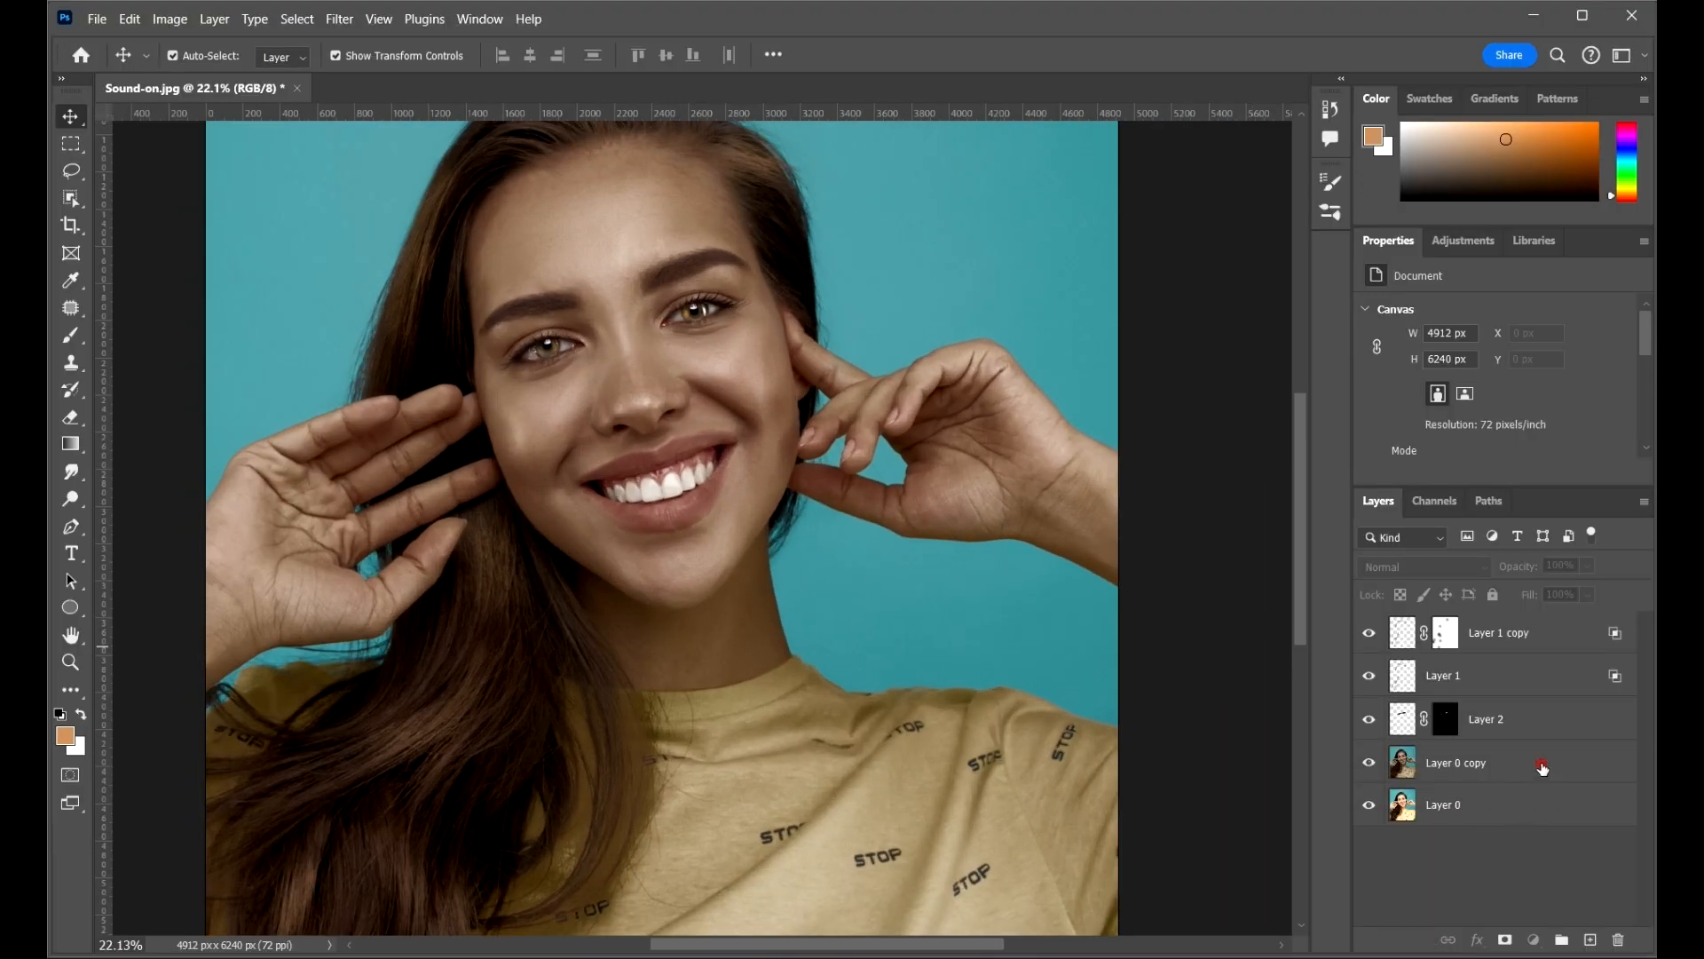
- Set up the Dodge tool for highlights on Layer 0 copy, with the exposure at 22%
click(1542, 769)
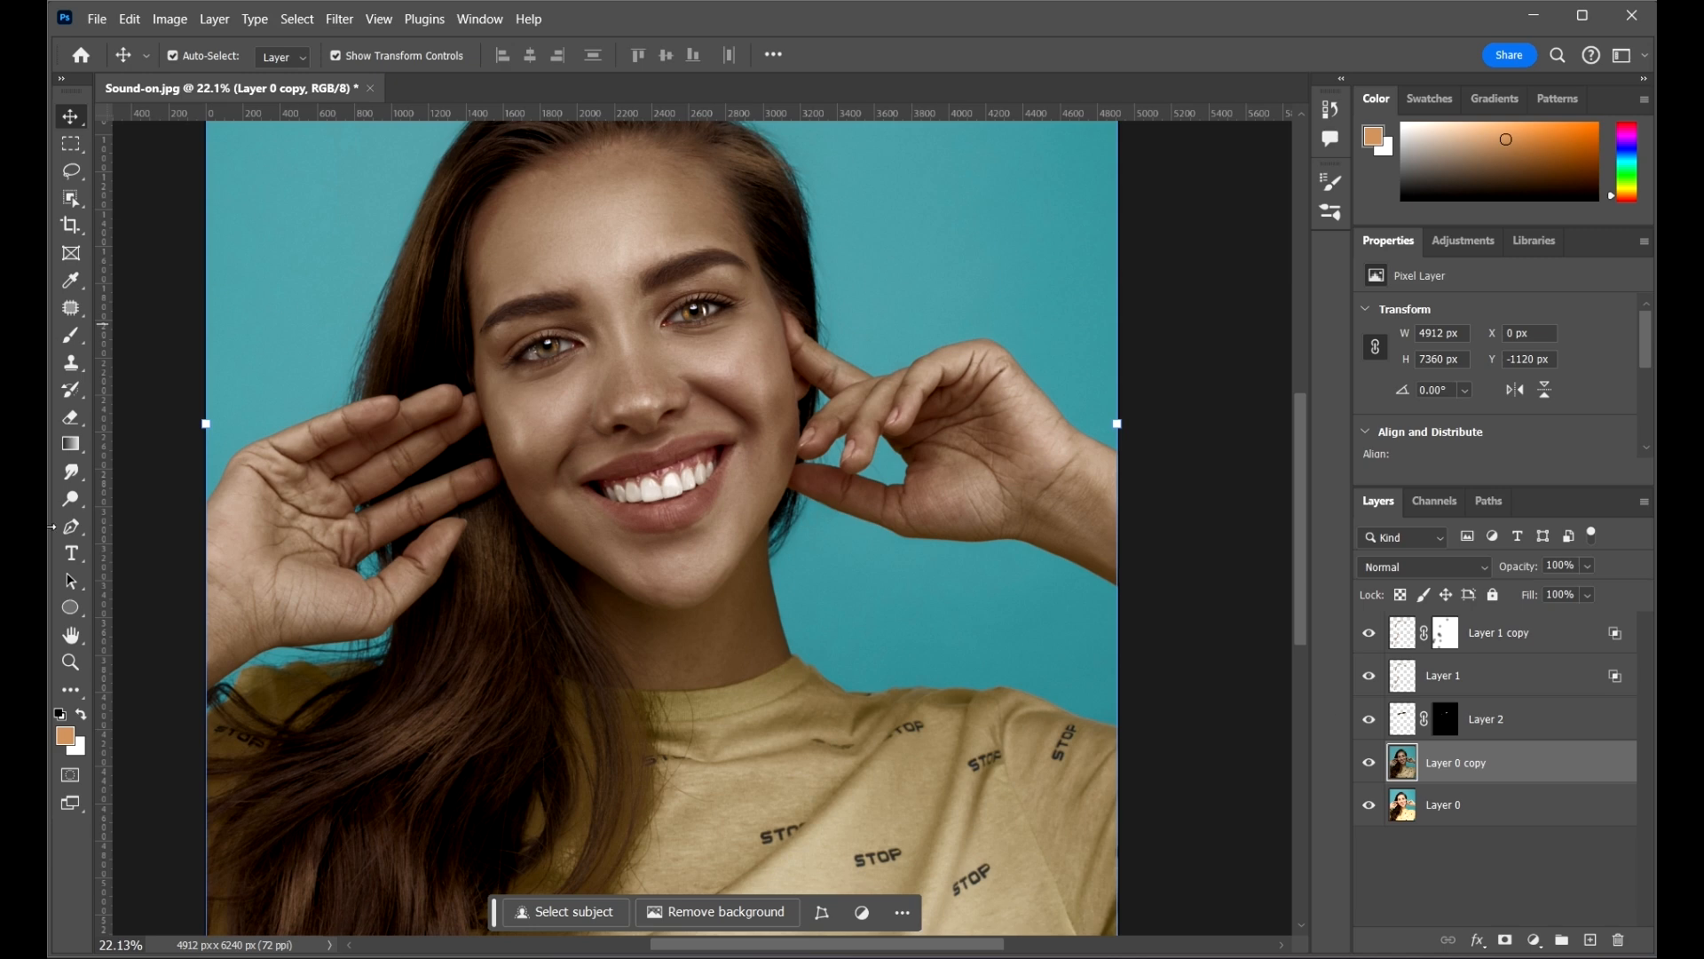
click(75, 510)
right_click(73, 502)
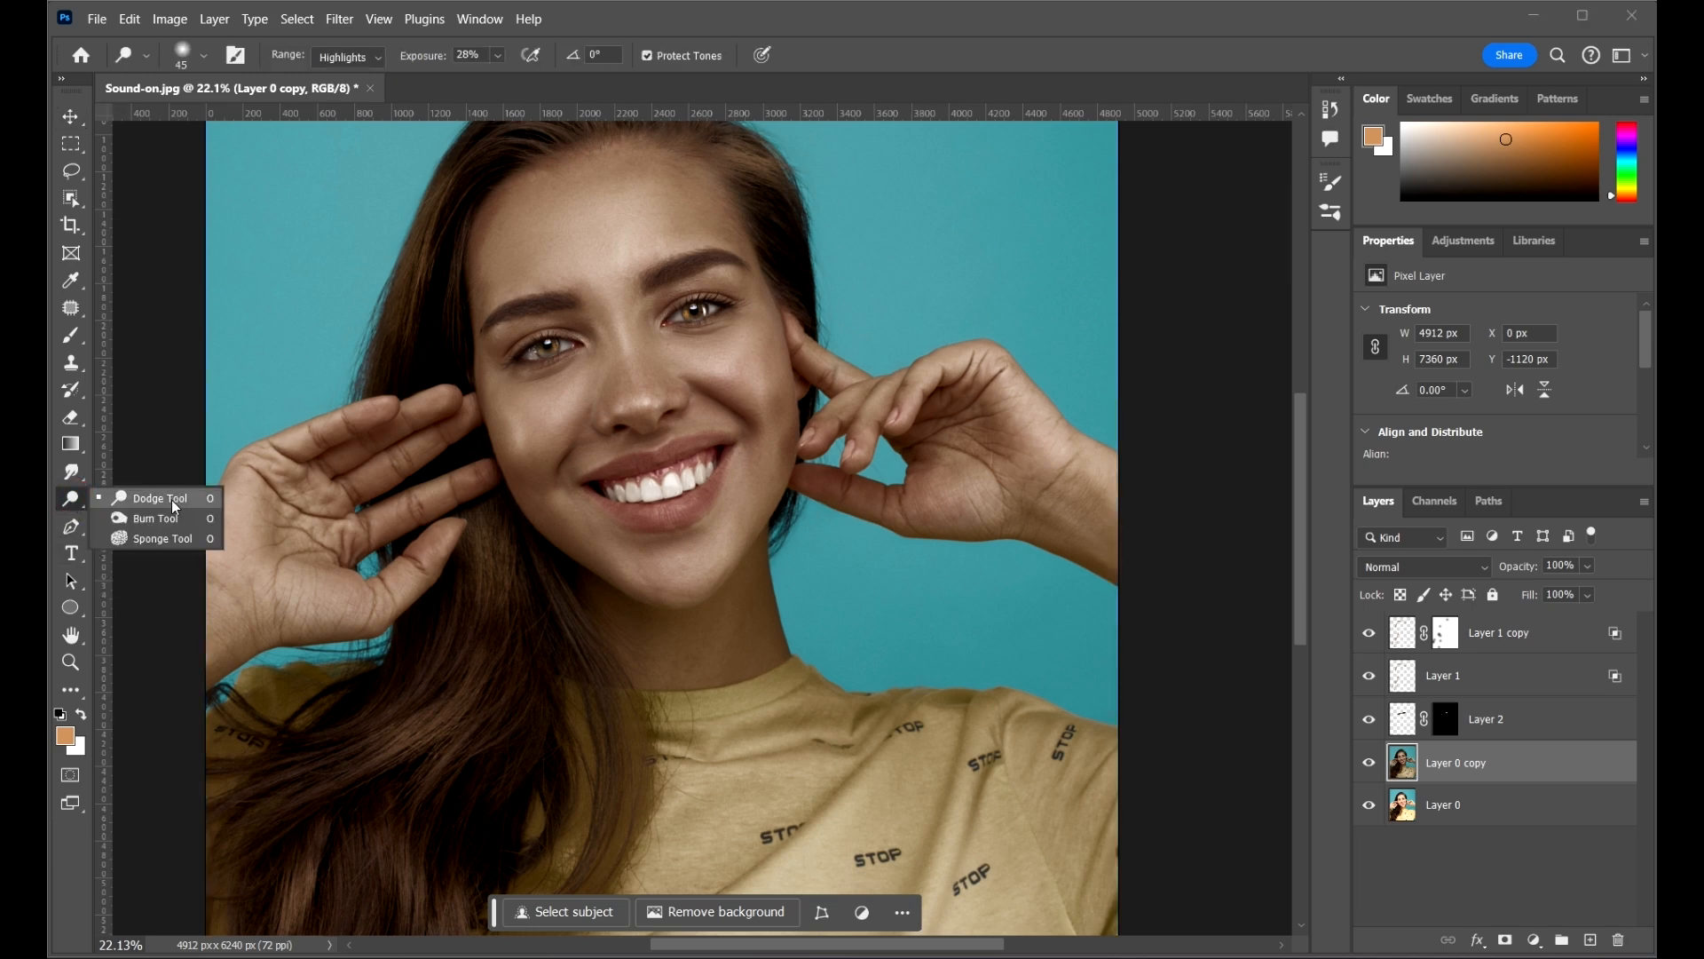
click(155, 503)
scroll(500, 359, up, 2)
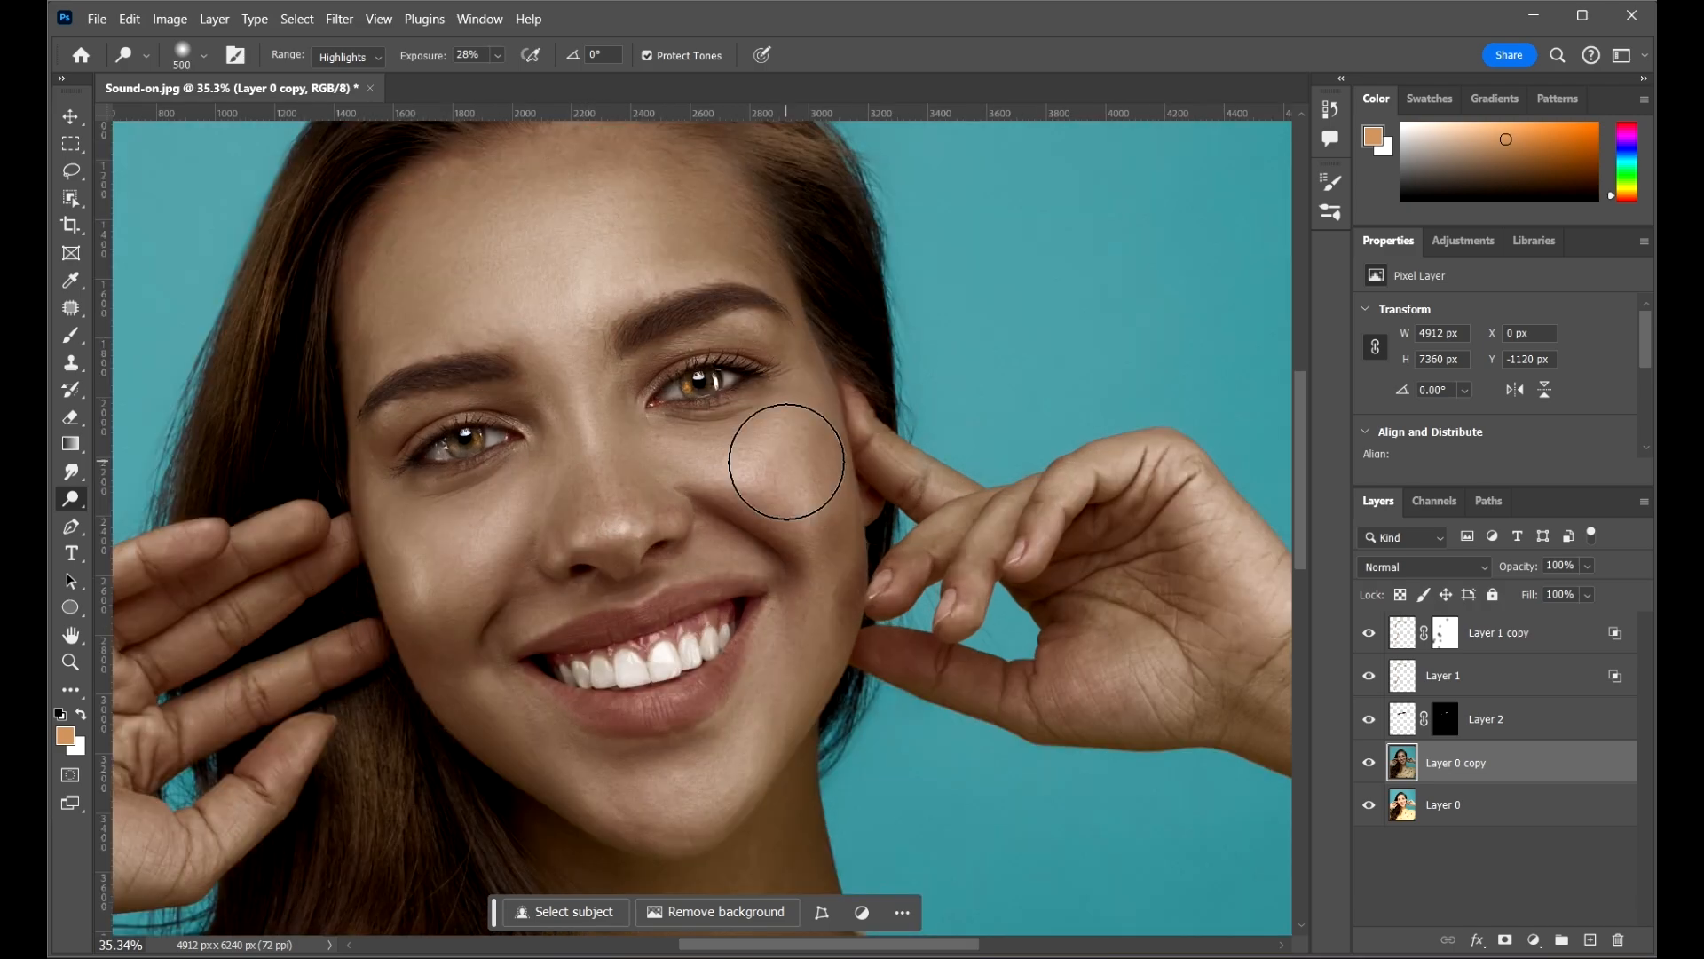
key([)
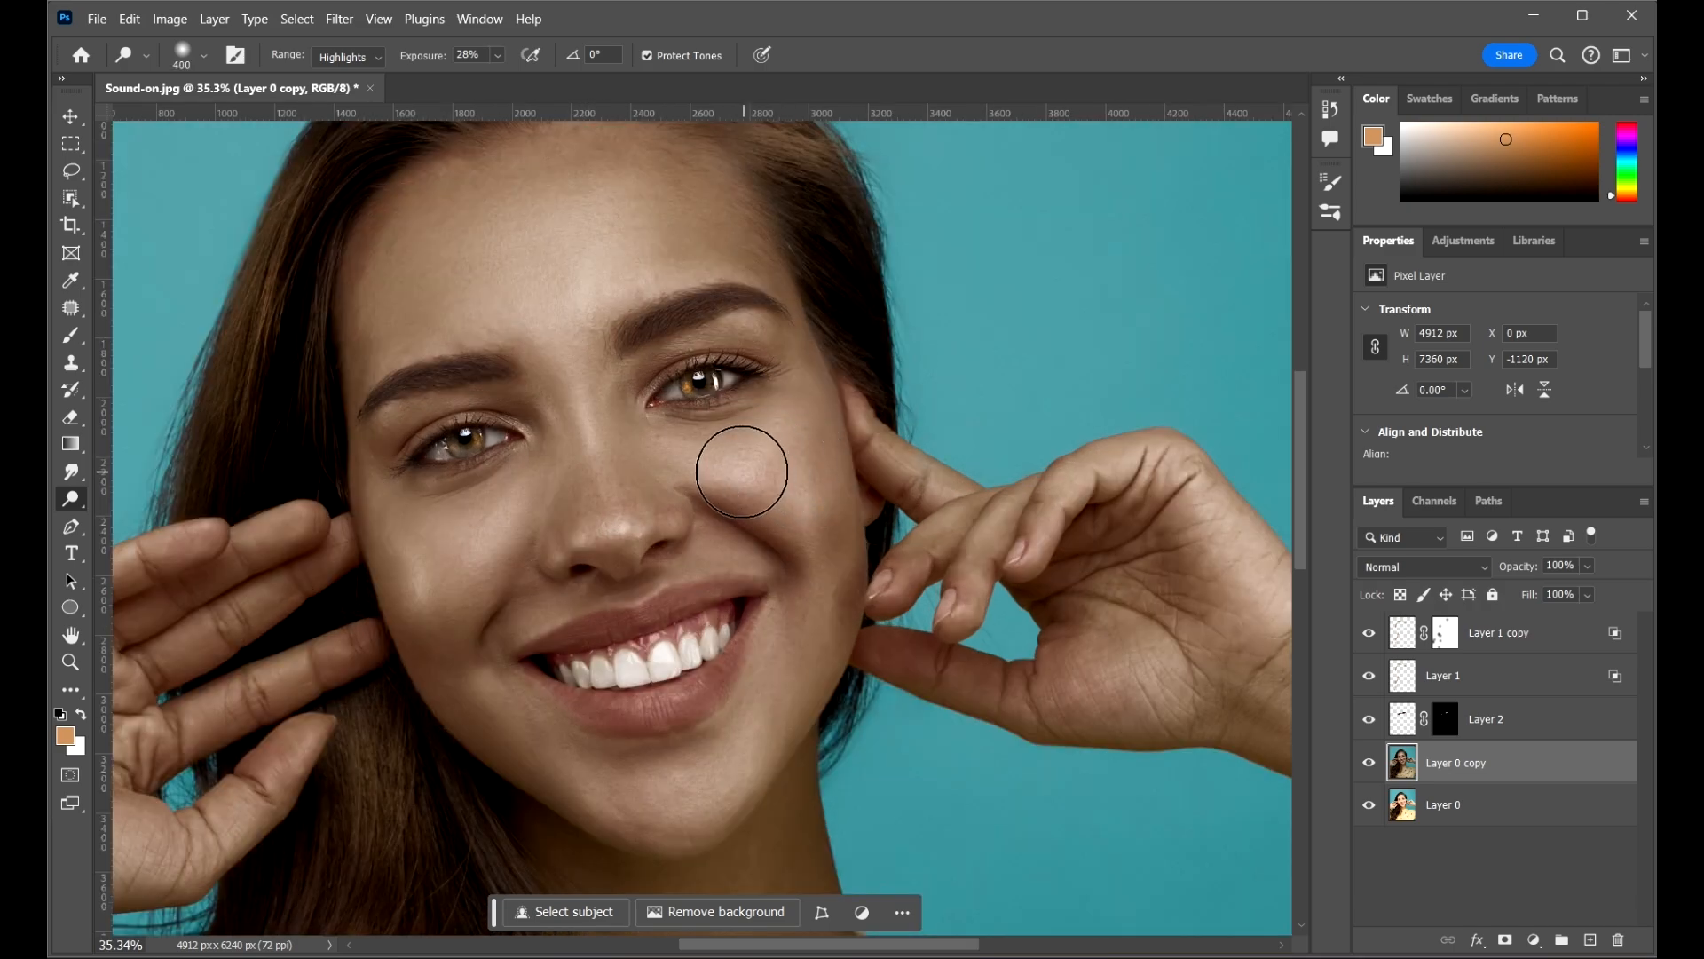
scroll(754, 449, up, 3)
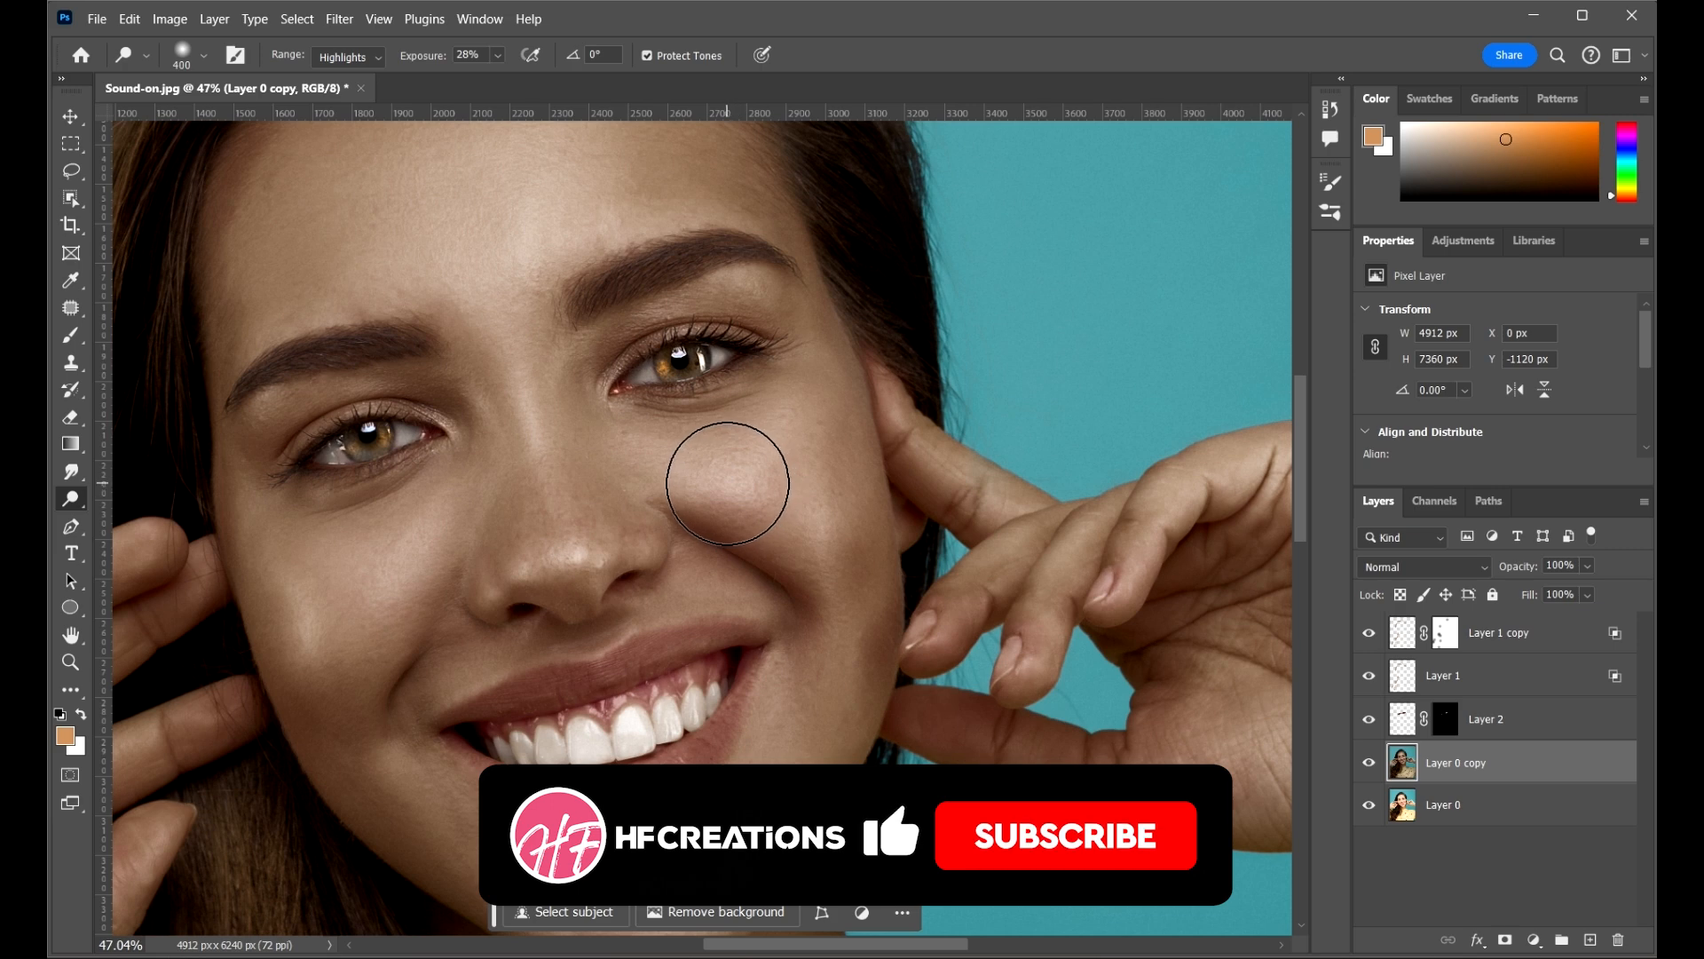
drag(727, 482, 790, 480)
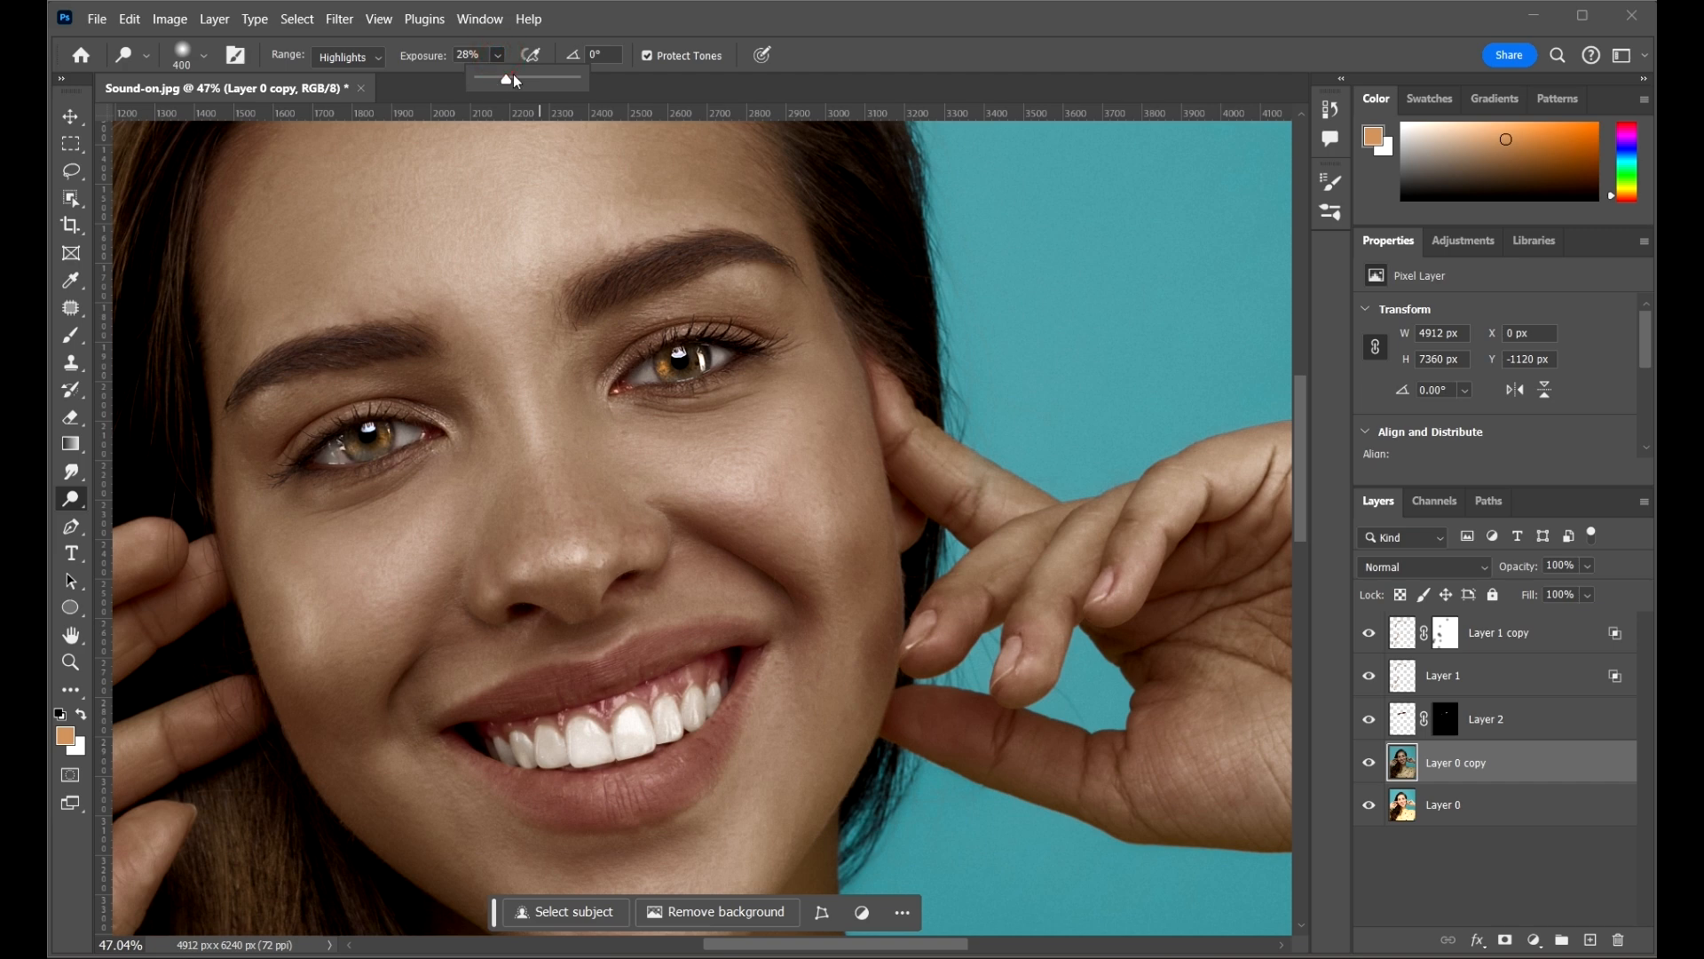
drag(498, 79, 501, 78)
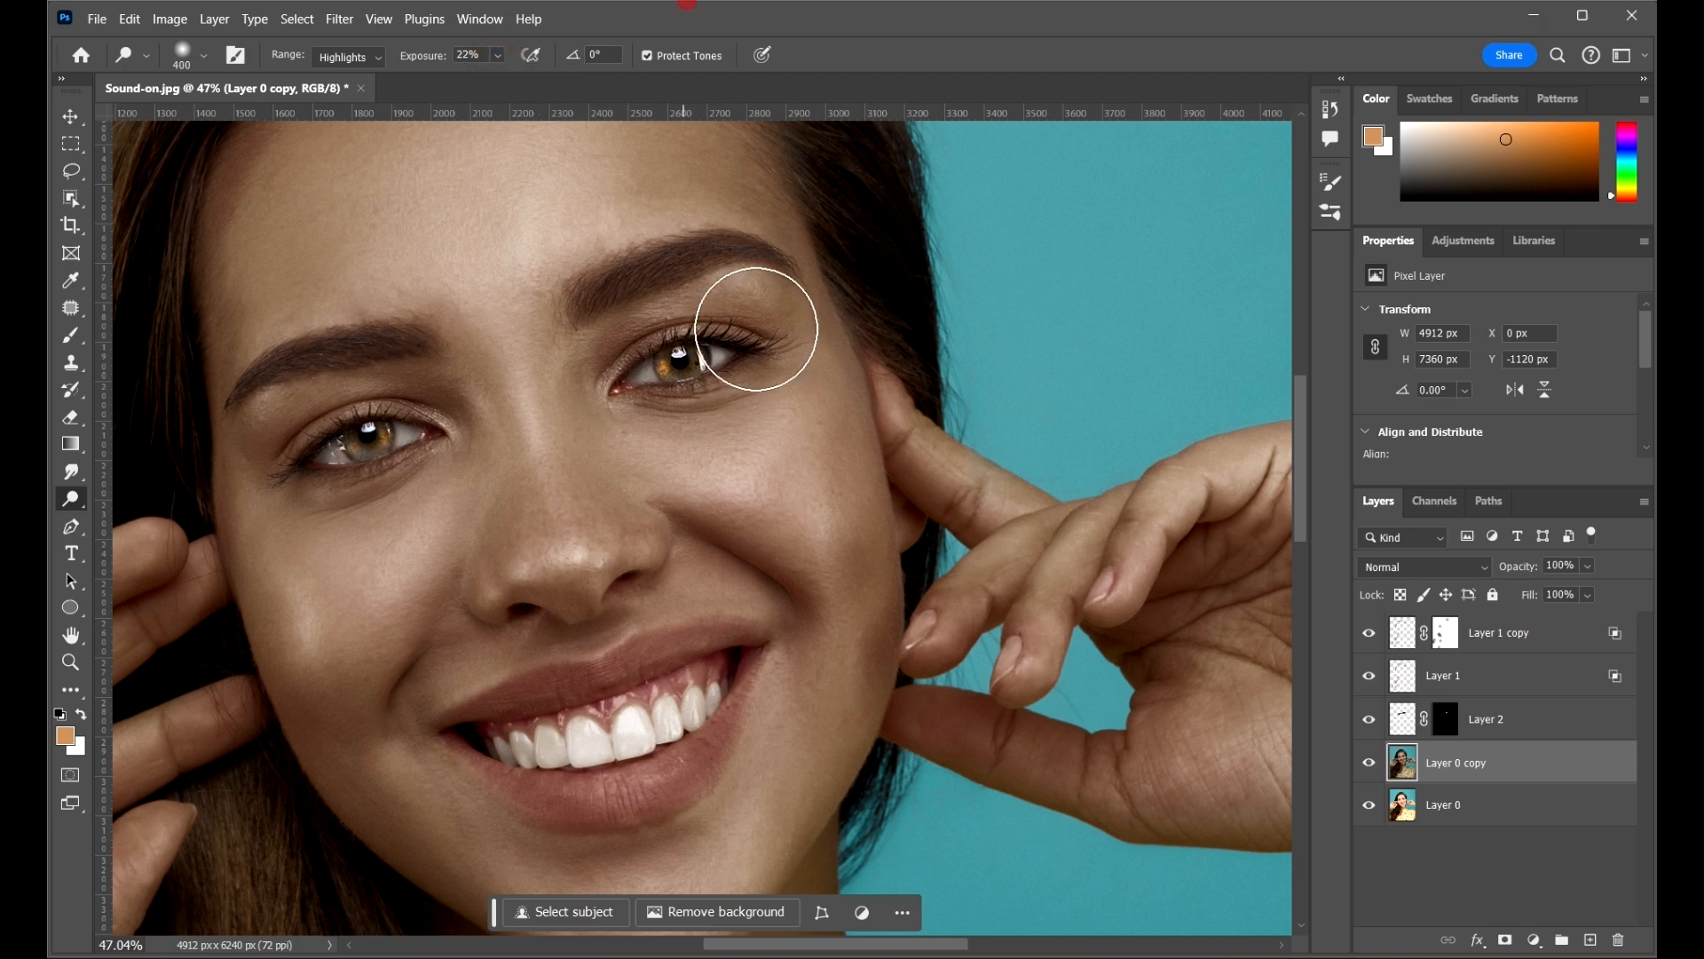
- Dodge the cheek on the photo's right side with a 700 px brush
key(bracketright)
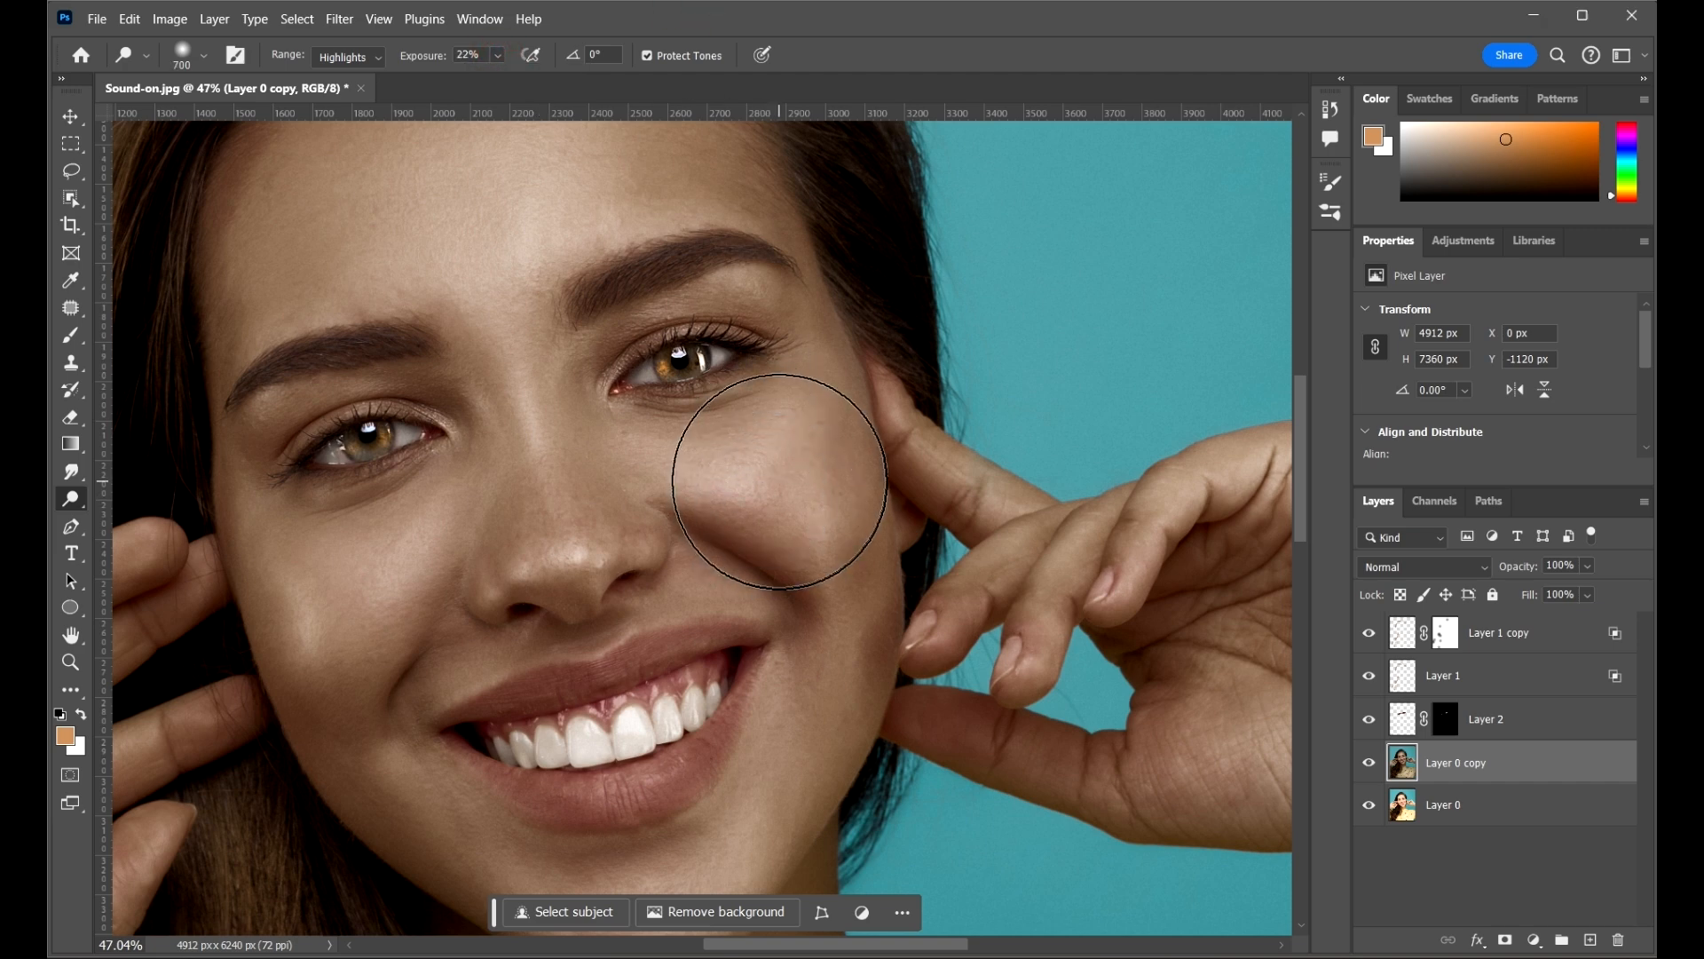
click(777, 480)
key(bracketright)
key(bracketright)
- Reduce the brush to 400 px and dodge the cheek highlight on the photo's left side
scroll(524, 532, down, 2)
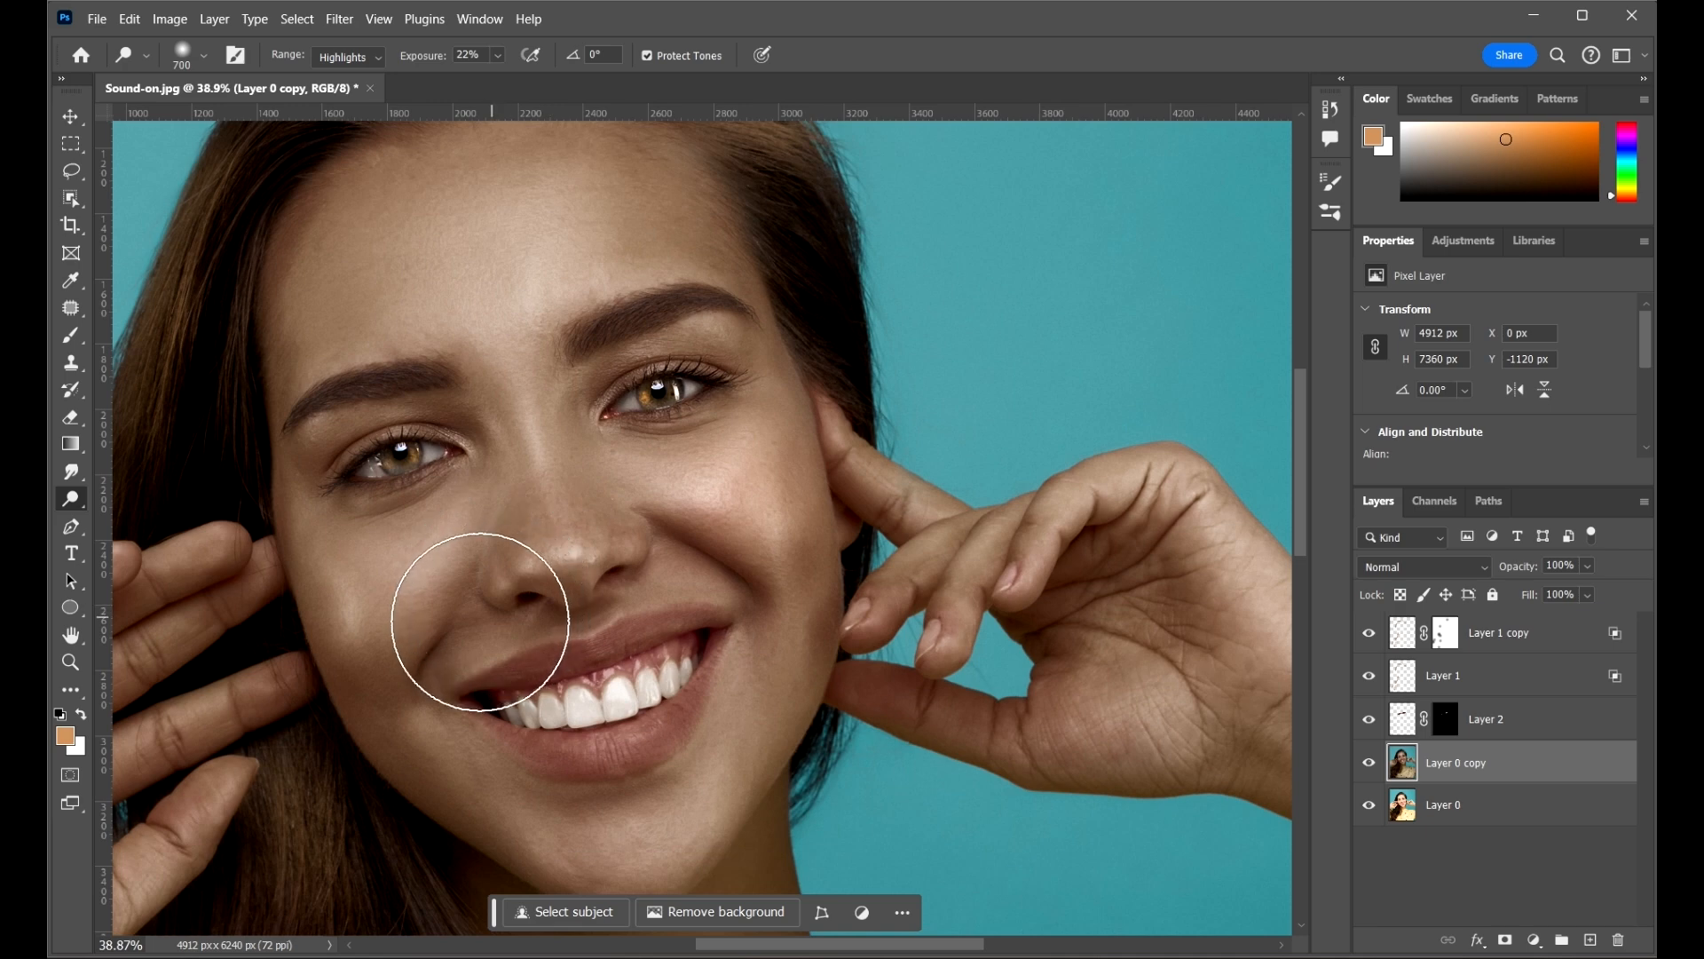
key(bracketleft)
key(bracketleft)
key(bracketleft)
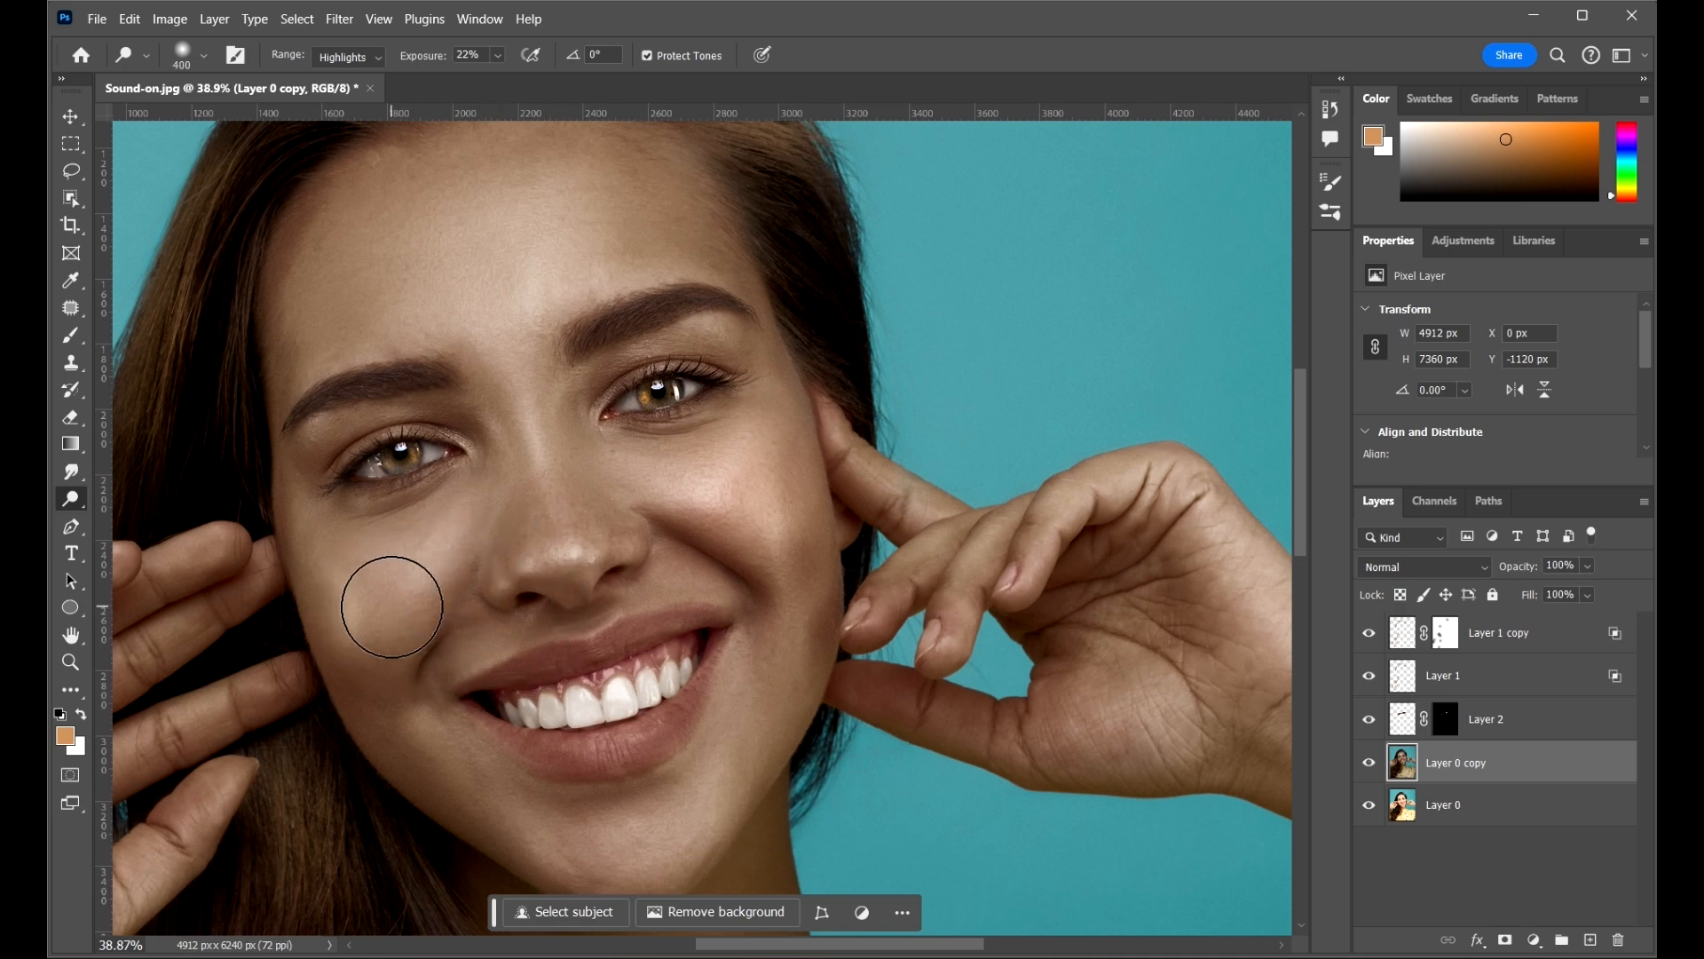
click(371, 613)
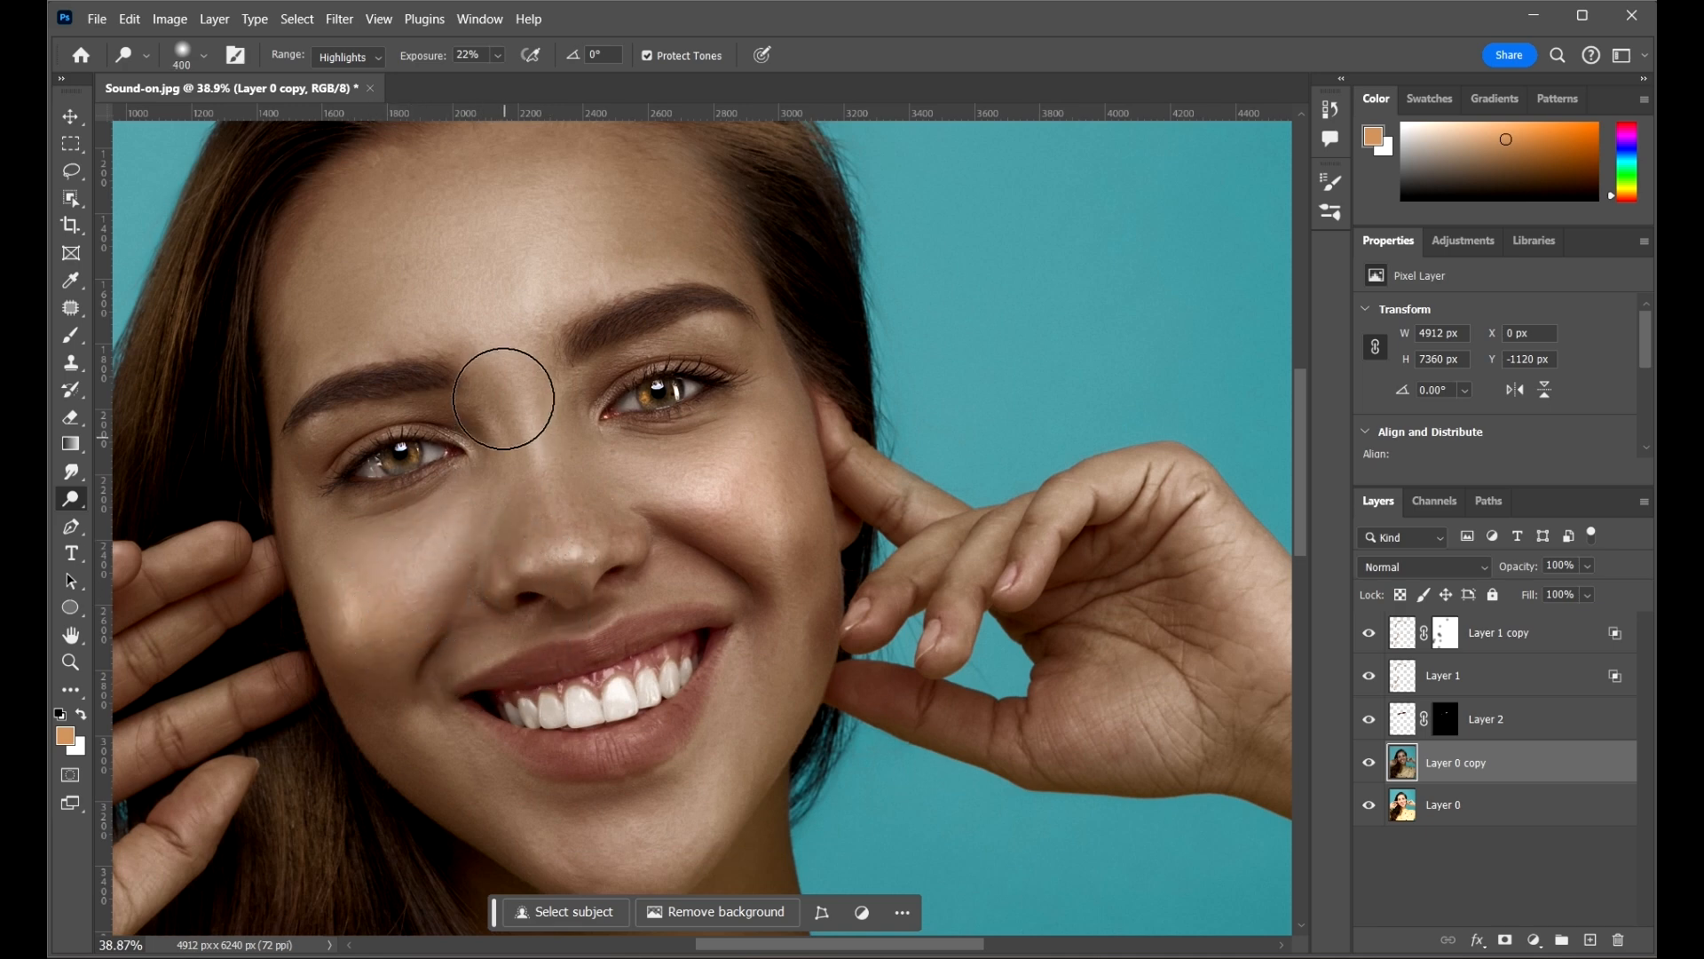
- Dodge the centre of the forehead at 400 px and the tip of the nose at 250 px
click(521, 286)
key(bracketleft)
key(bracketleft)
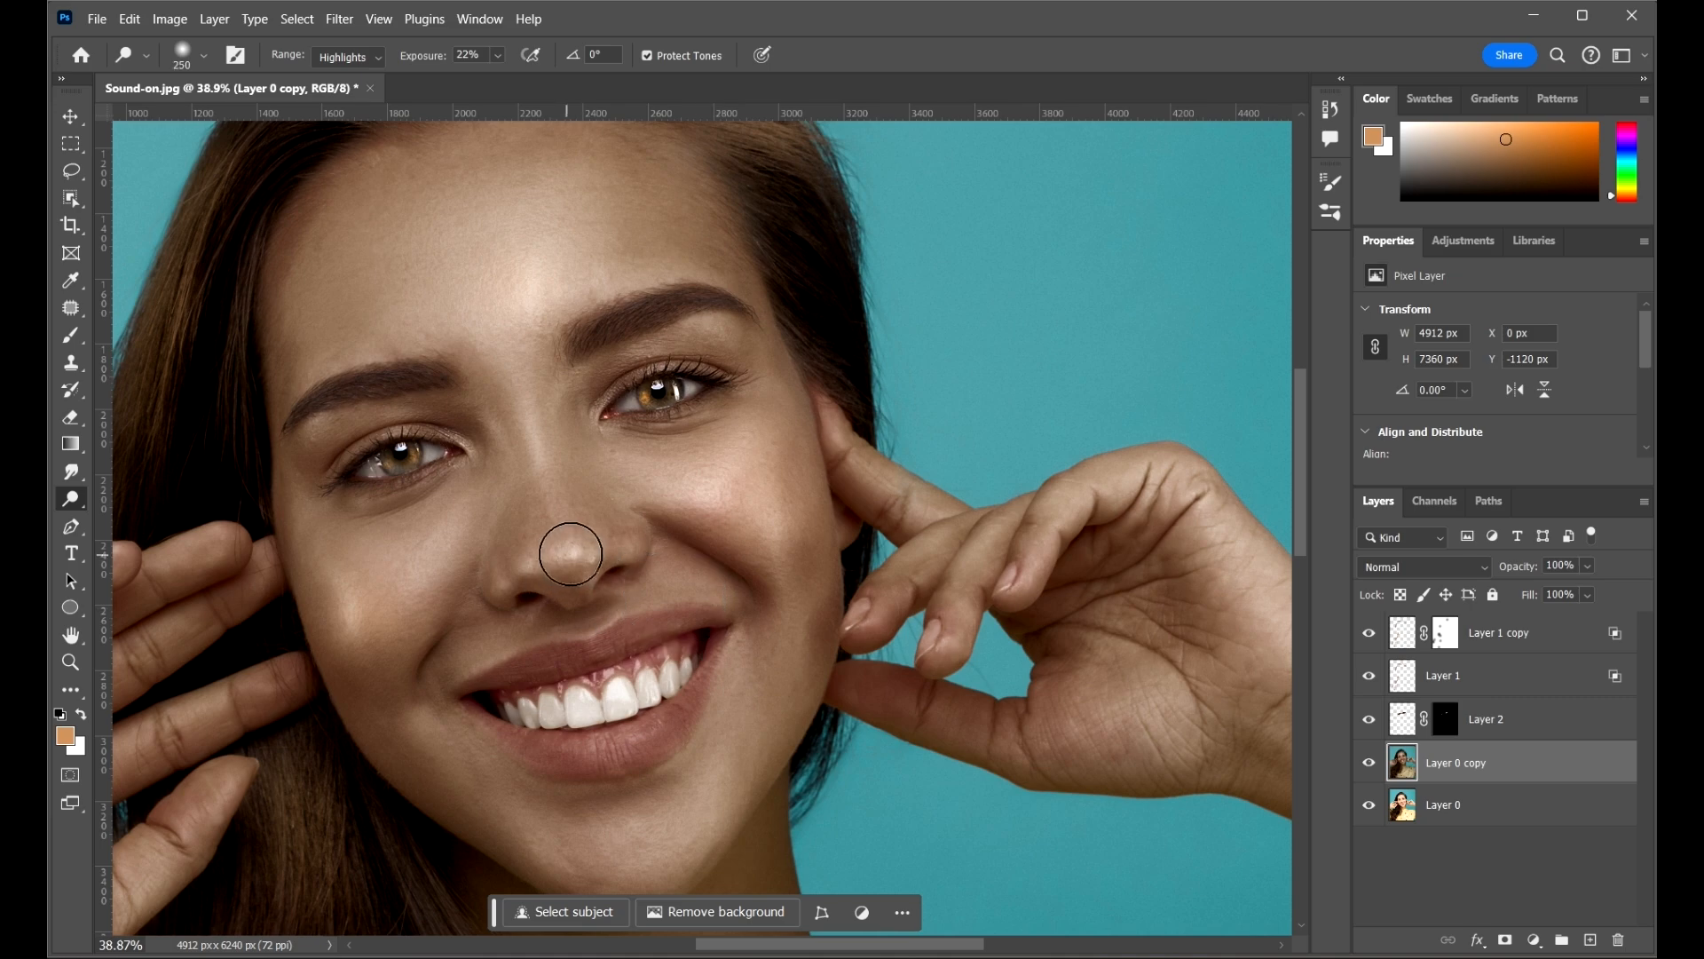
click(570, 550)
- Dodge a highlight down the bridge of the nose with a 125 px brush
scroll(586, 584, up, 3)
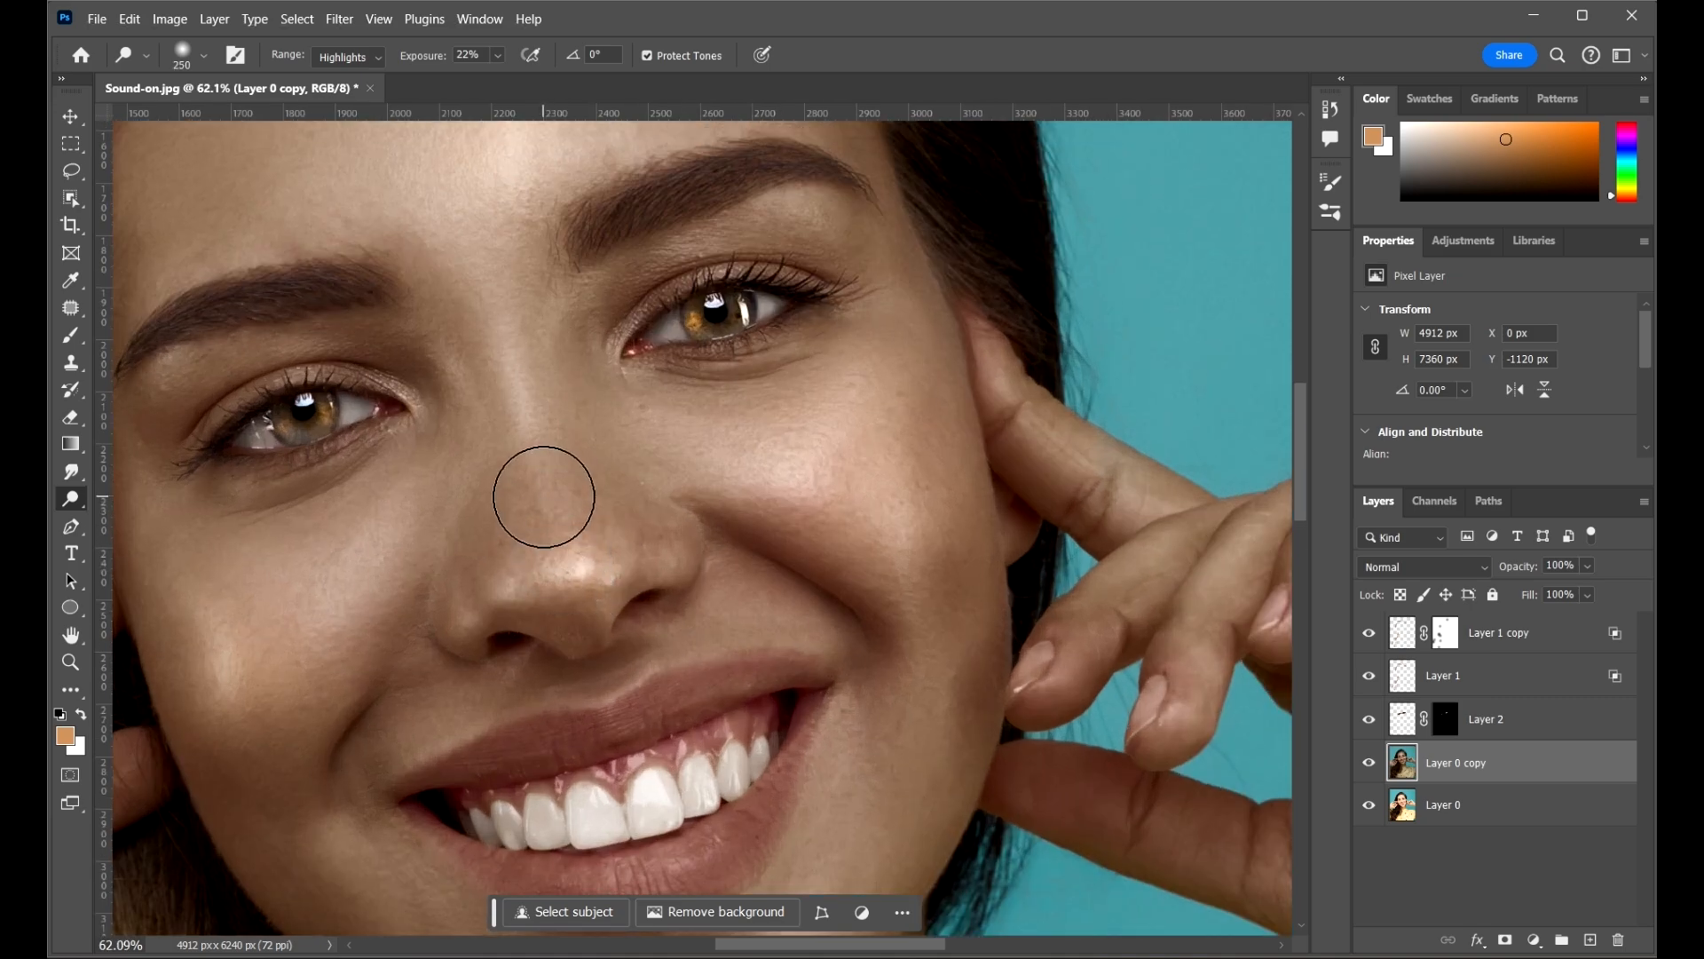
key(bracketleft)
key(bracketleft)
drag(502, 428, 573, 612)
- Enlarge the brush to 400 px and dodge the highlight on the chin
scroll(559, 586, down, 4)
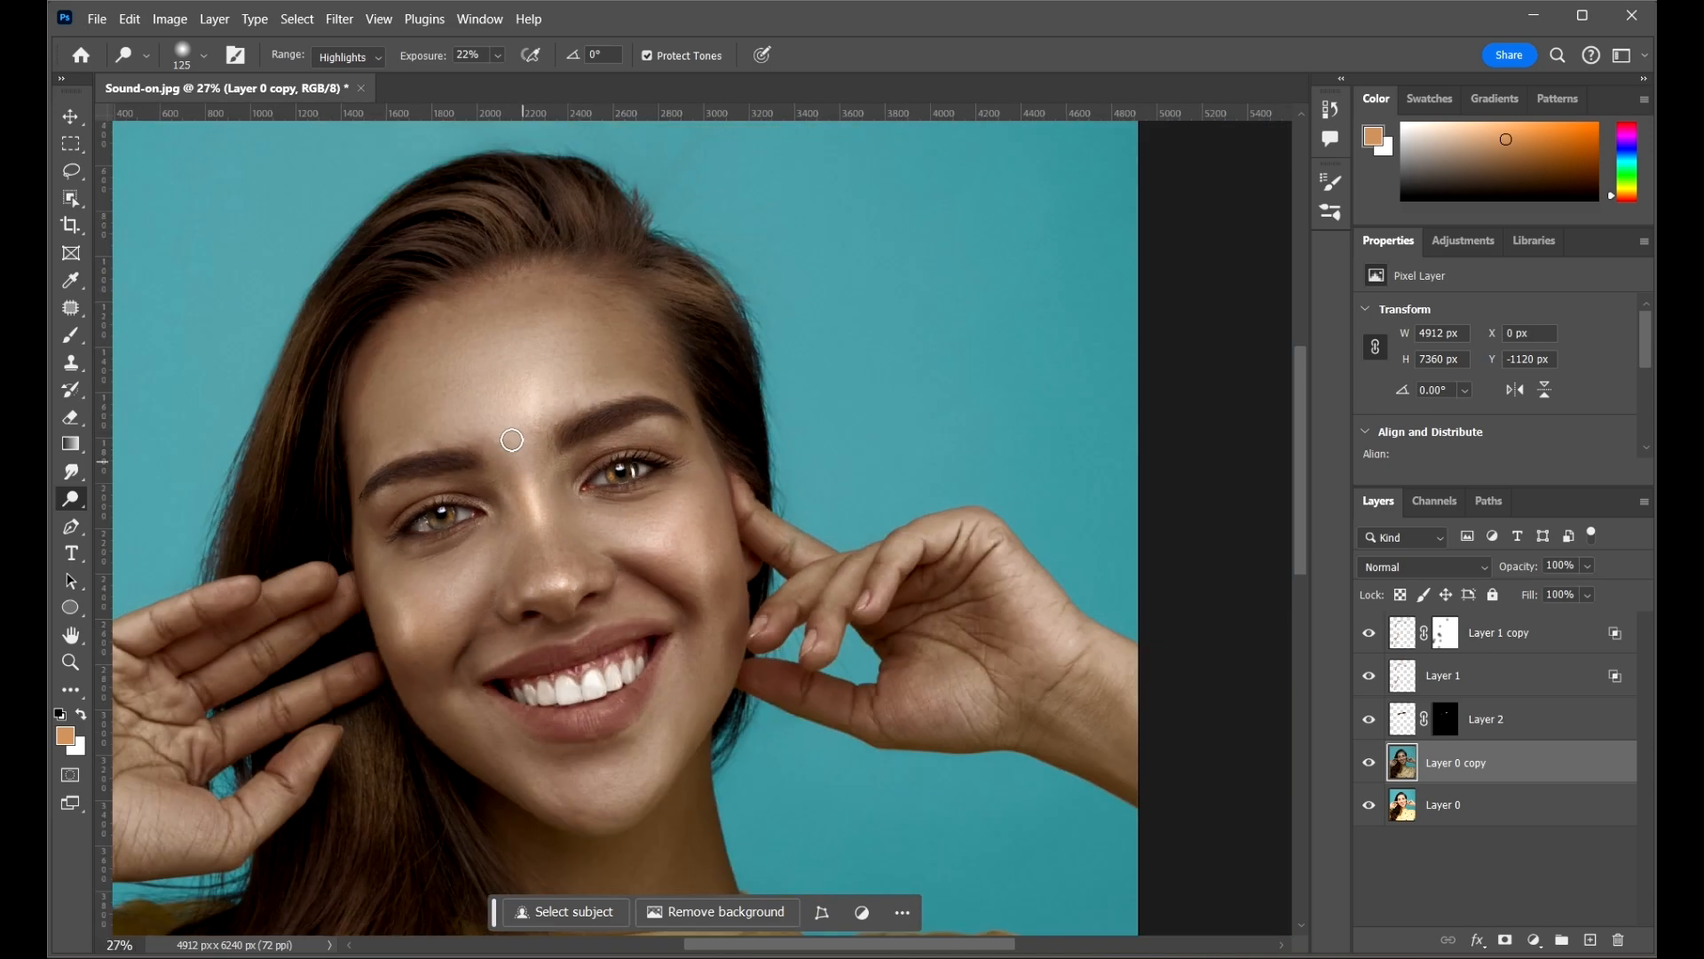
scroll(592, 569, up, 2)
scroll(589, 564, down, 2)
scroll(550, 499, up, 2)
scroll(692, 692, down, 2)
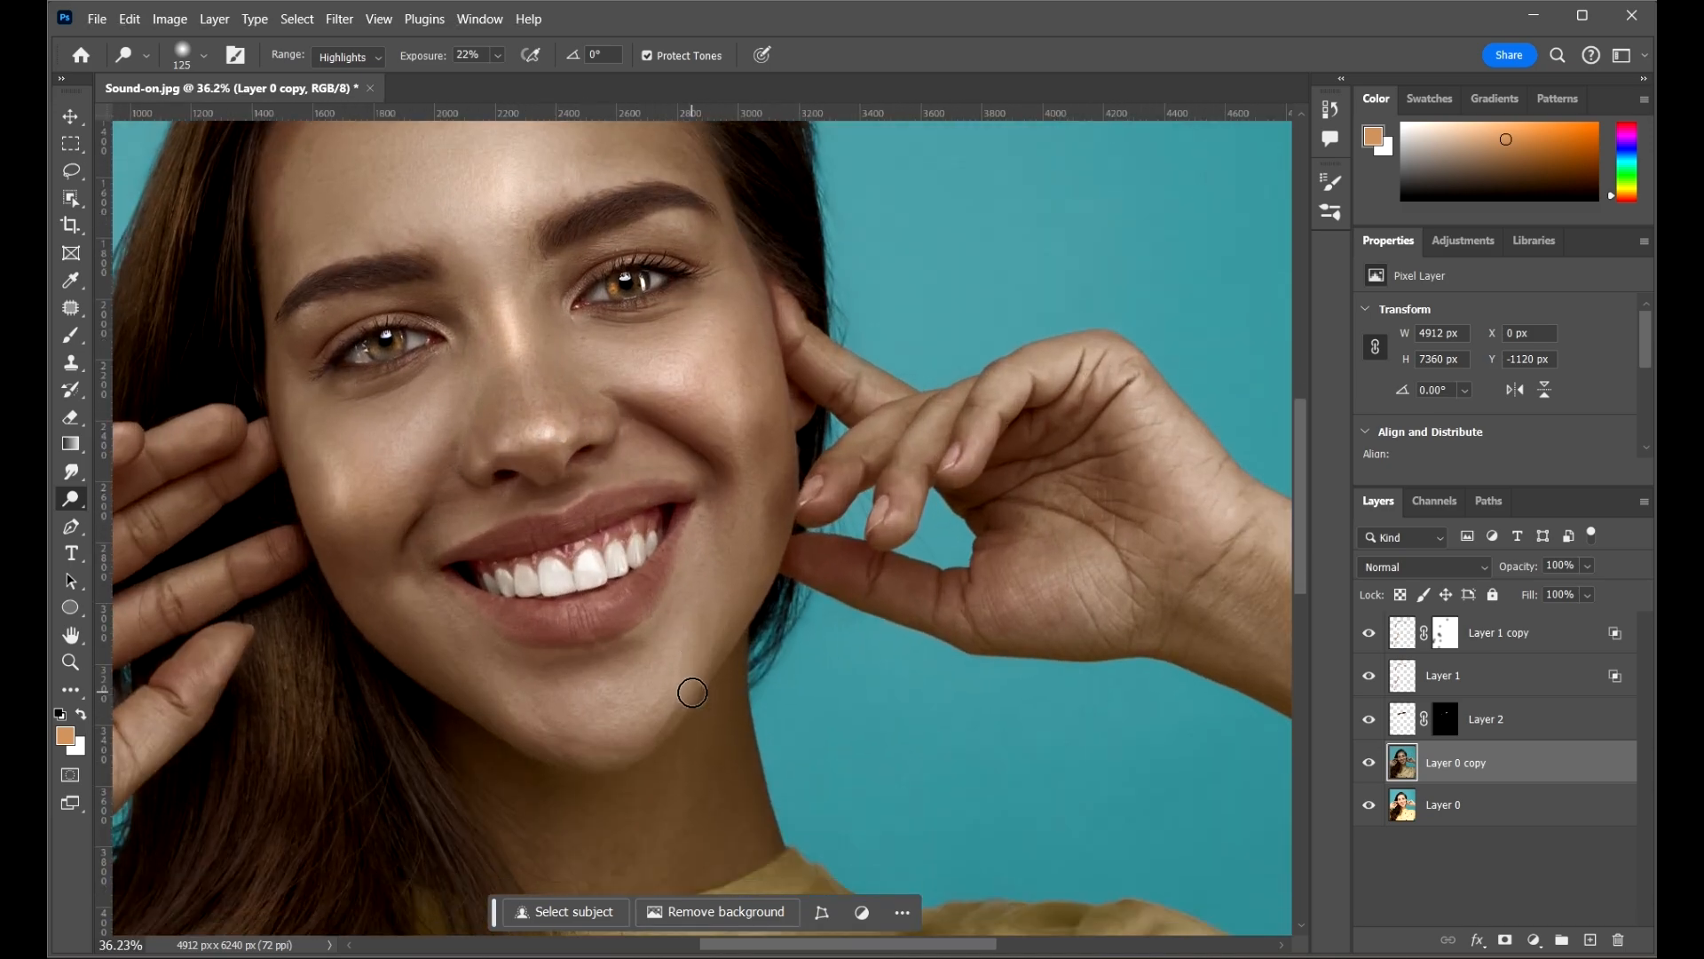
key(])
key(])
key(])
key(])
key(])
key(])
key(])
key([)
drag(611, 695, 624, 723)
click(620, 700)
- Dodge the cheek on the photo's right side once more at 400 px, and reduce the brush to 300 px
drag(774, 463, 826, 568)
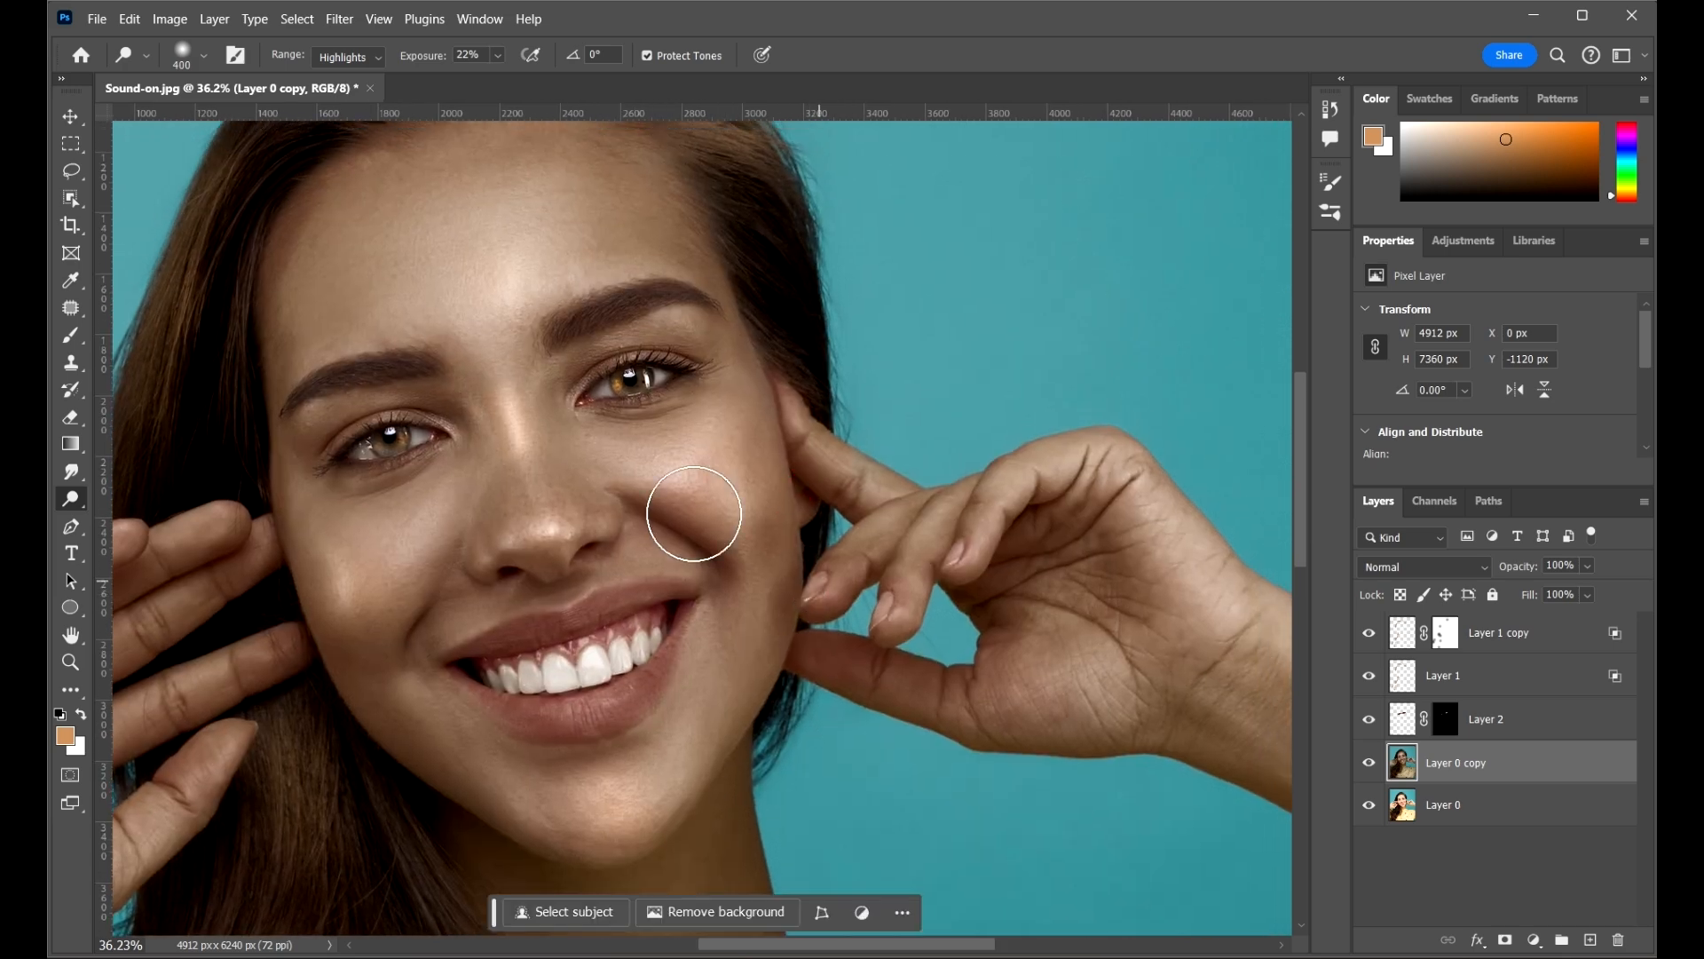
drag(772, 506, 691, 544)
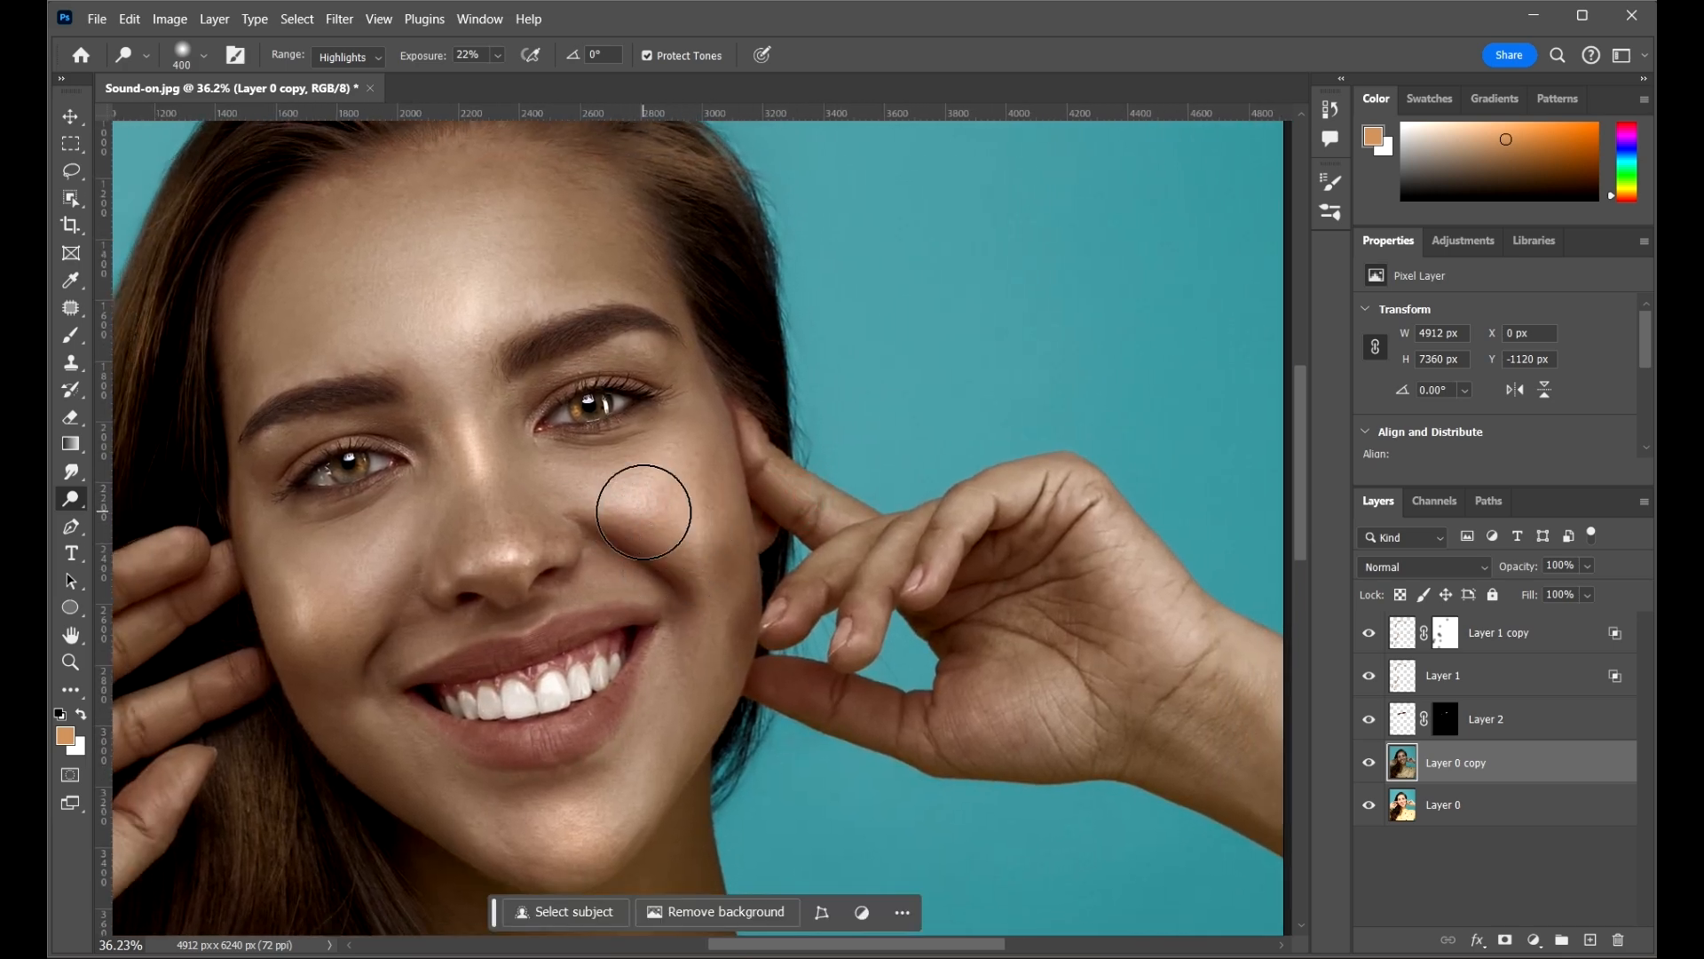
click(660, 510)
key([)
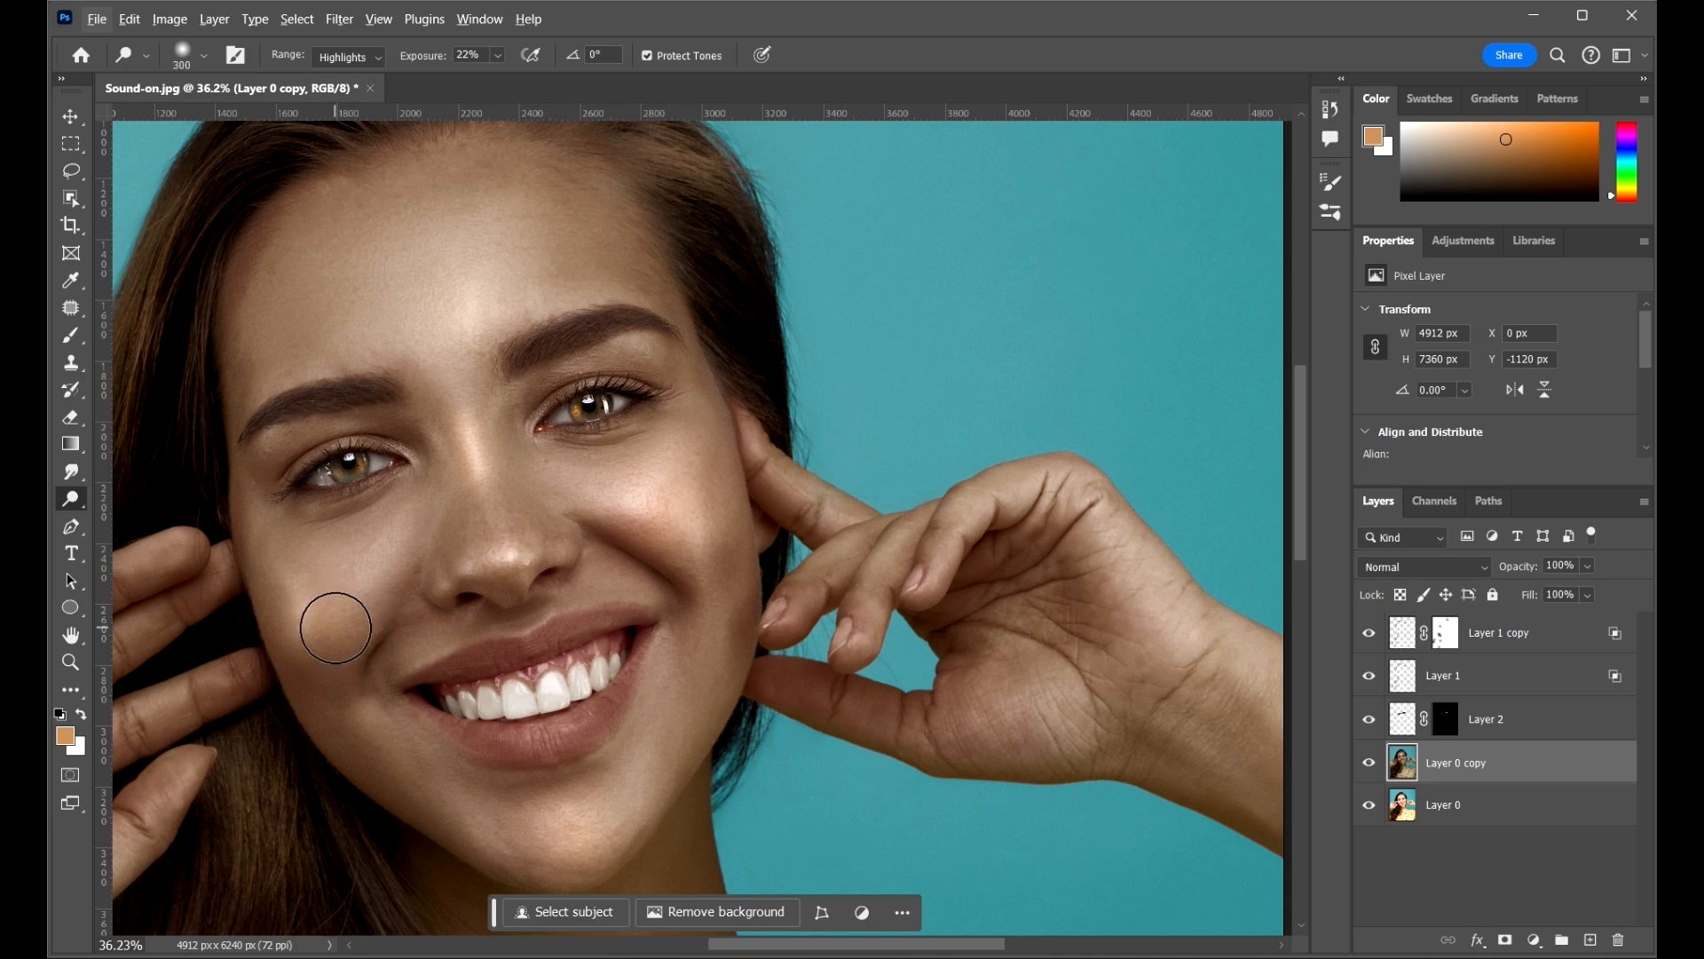
drag(73, 506, 152, 526)
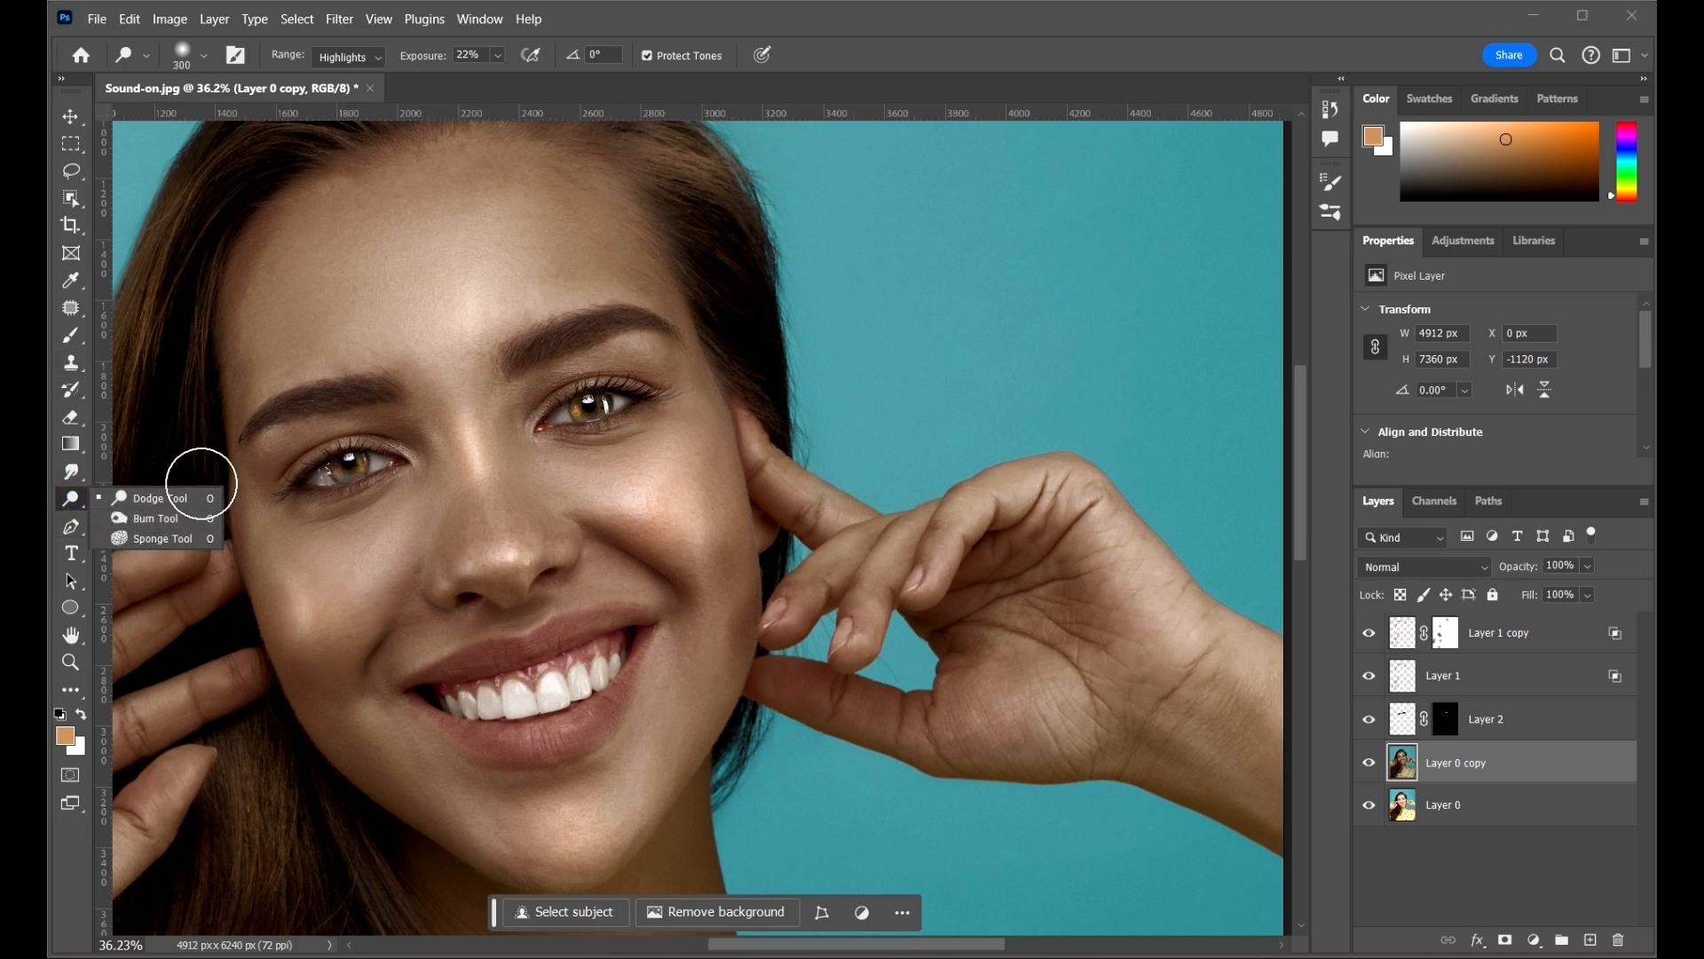
click(809, 4)
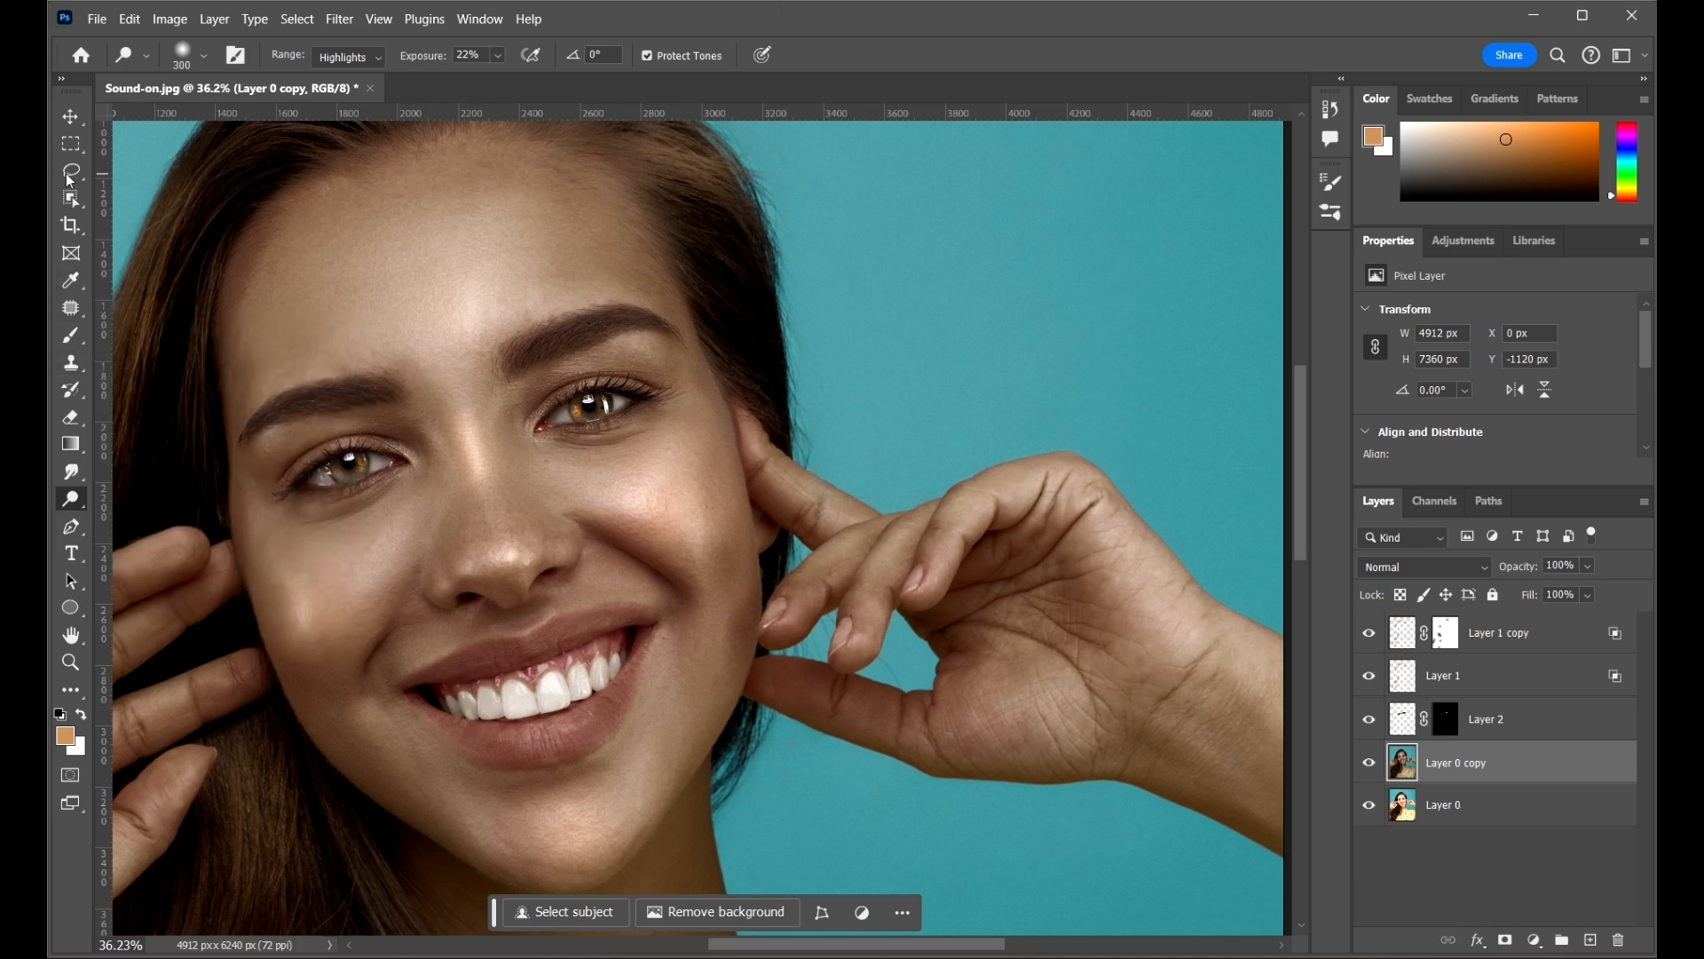
click(76, 204)
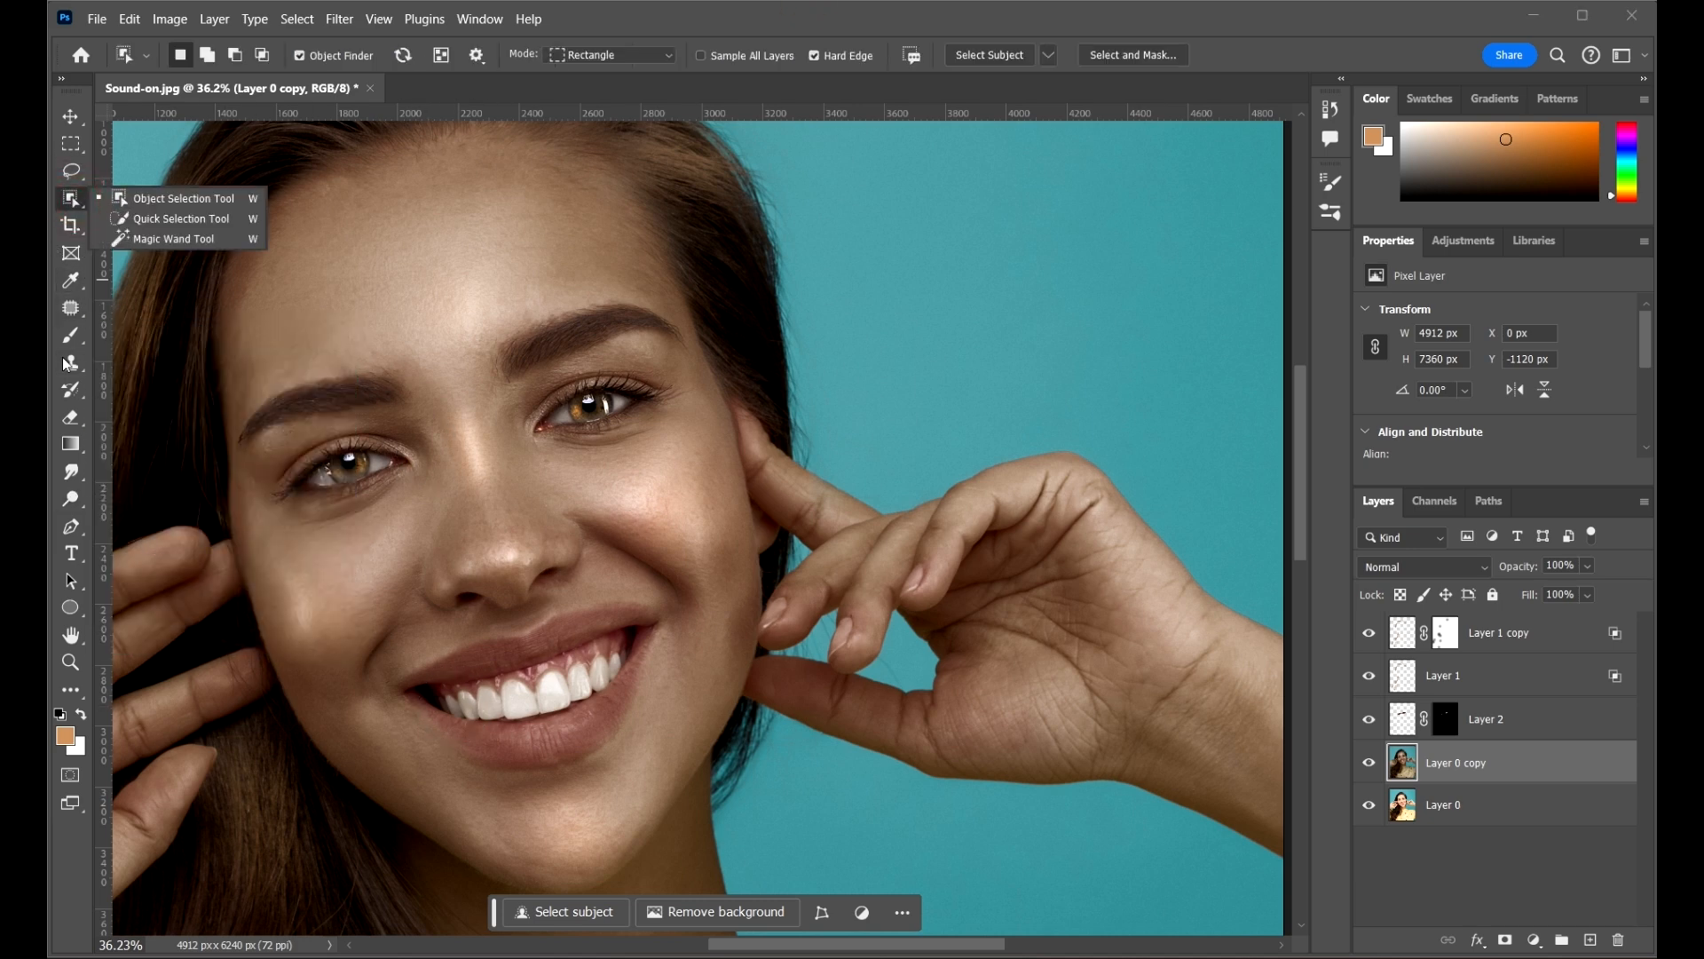
click(71, 310)
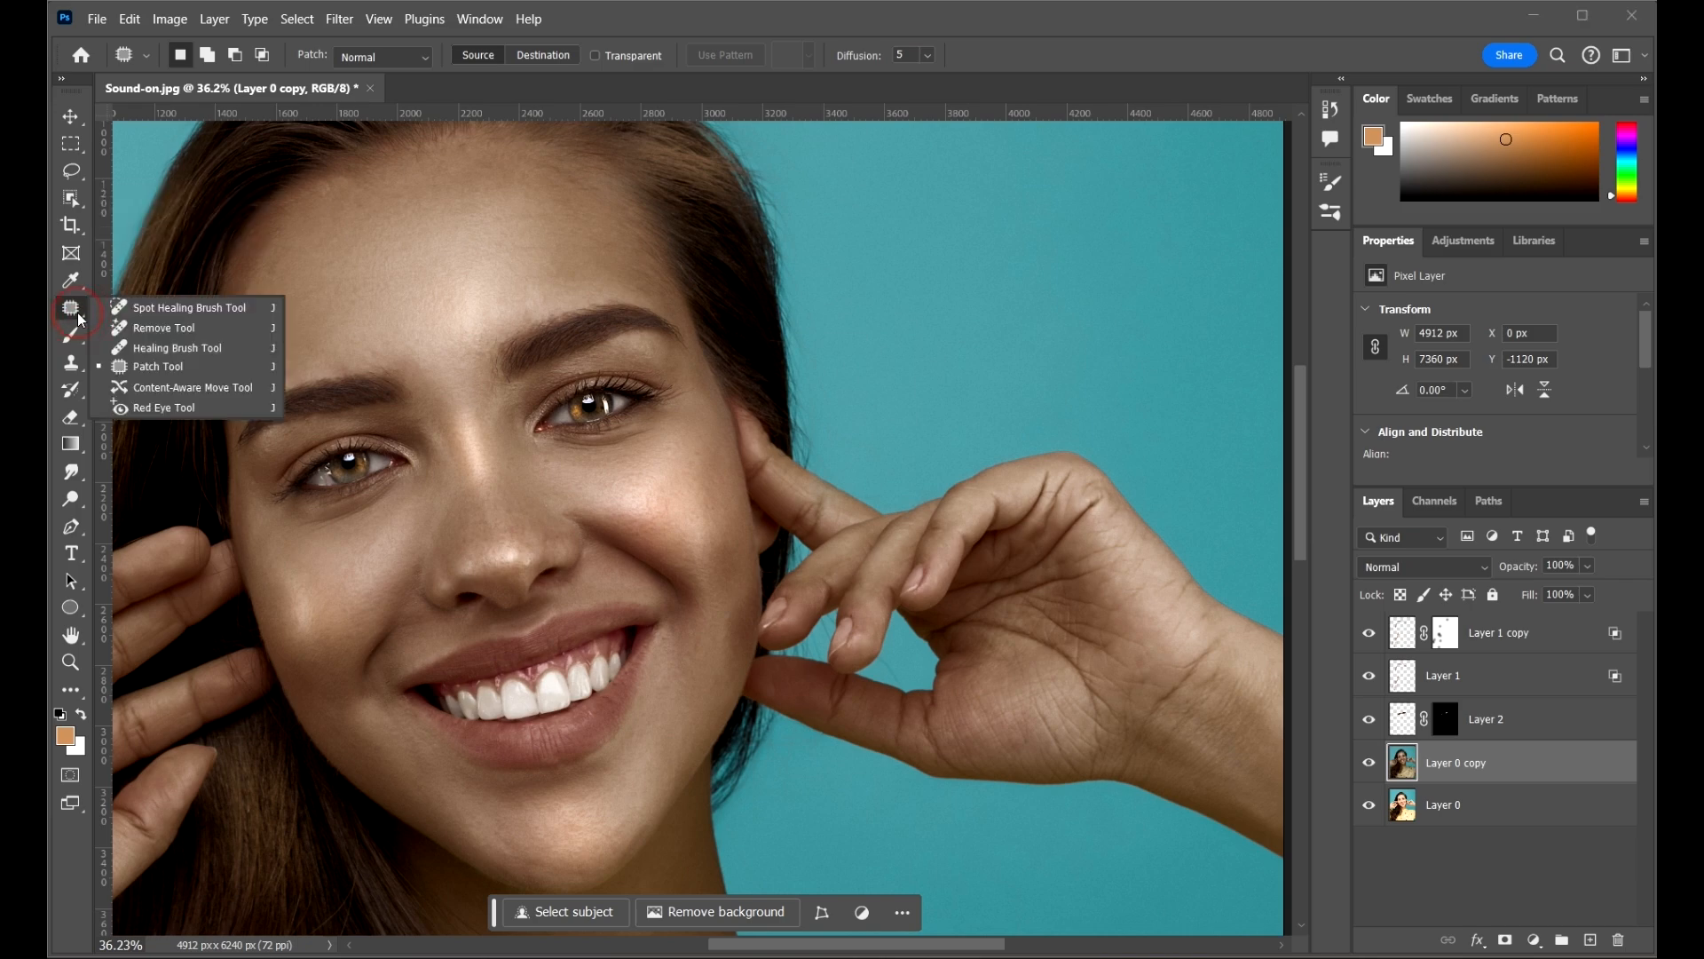
click(1023, 4)
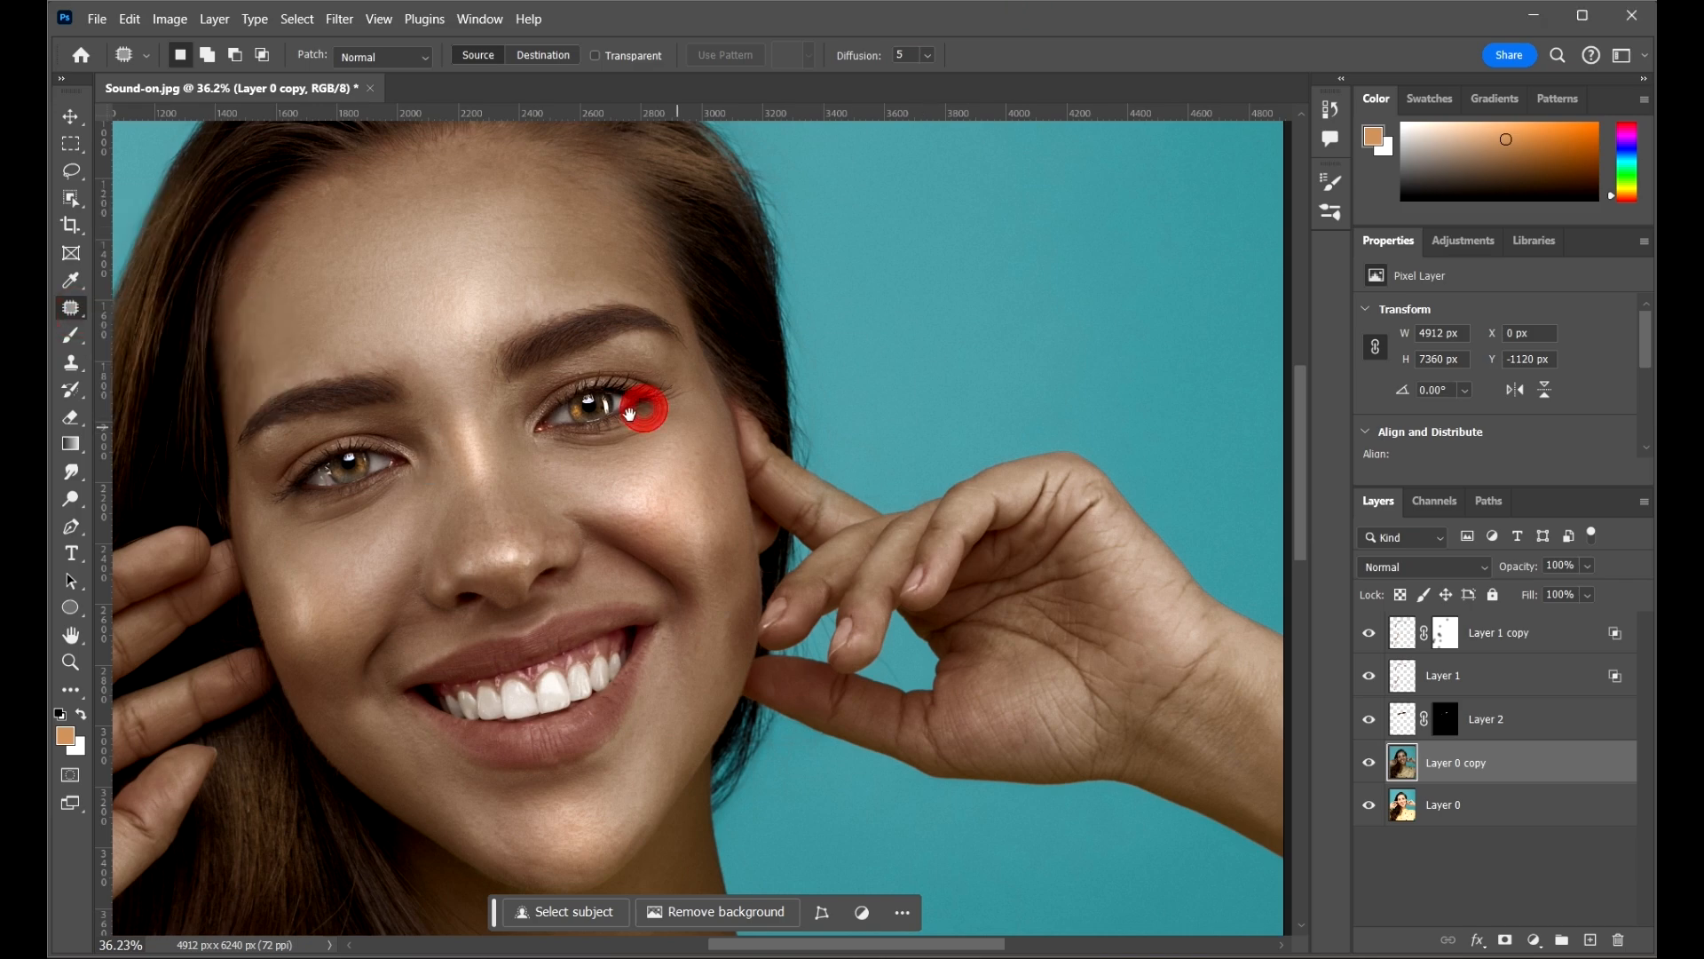
drag(629, 413, 752, 374)
scroll(381, 360, down, 2)
scroll(310, 348, up, 3)
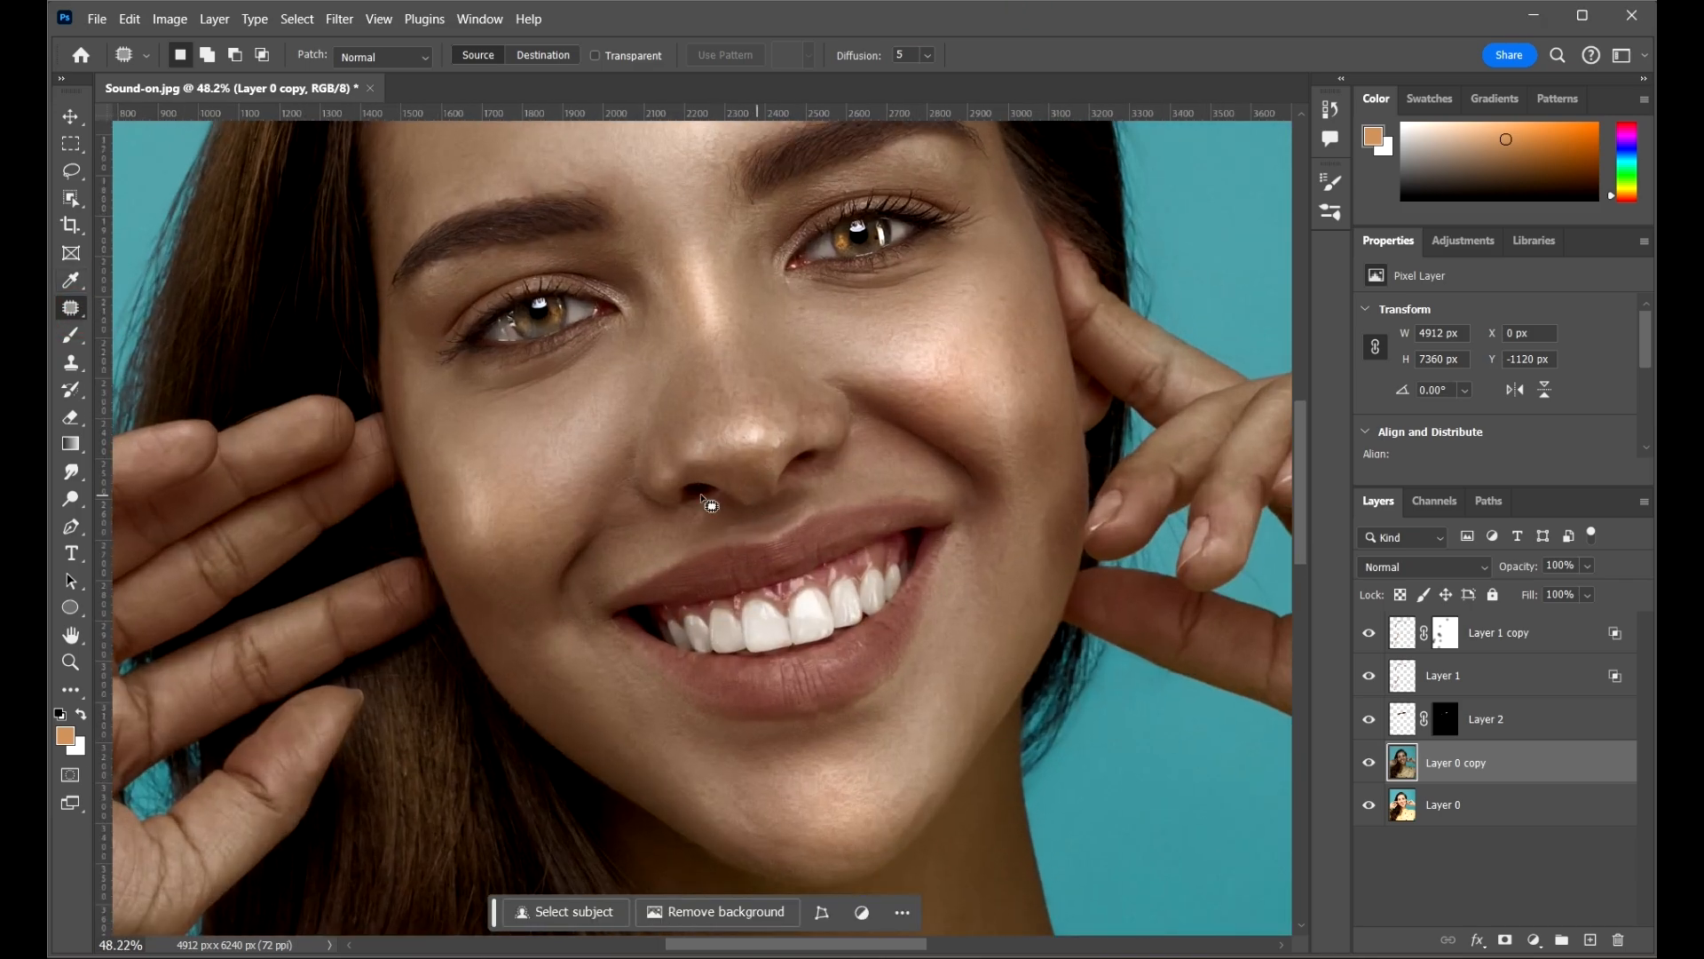
scroll(470, 483, down, 3)
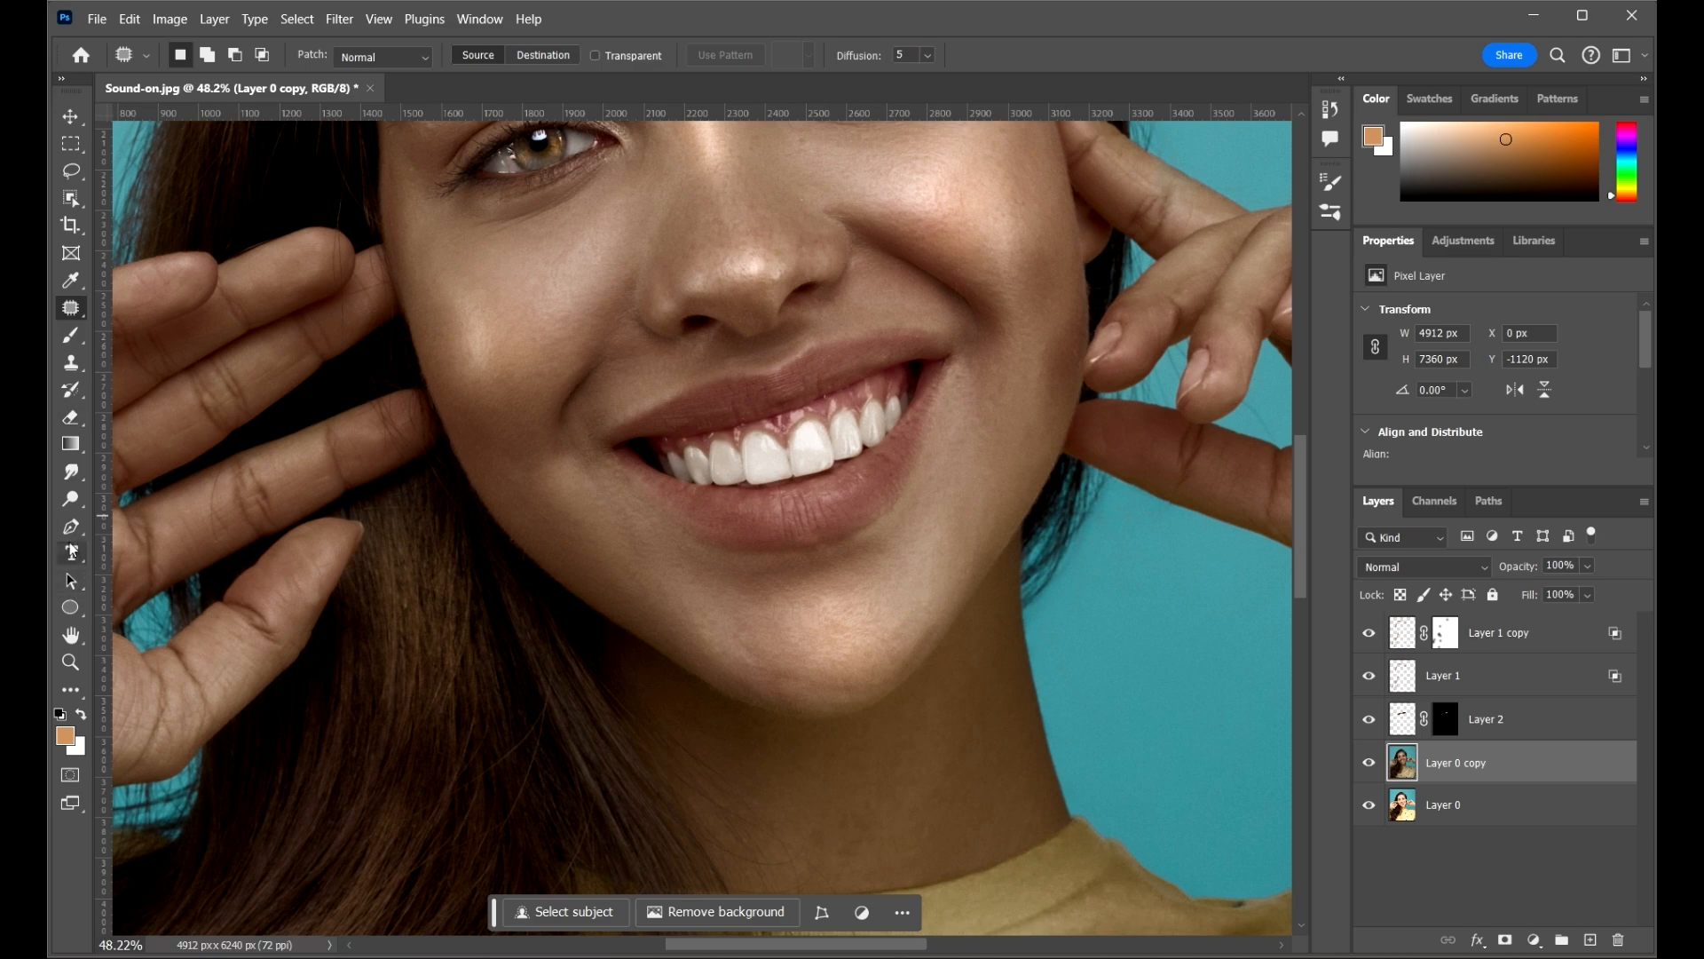
- Brighten the large front tooth on the photo's right side with the Dodge tool, using a 150 px brush
click(74, 504)
scroll(804, 444, up, 5)
scroll(902, 495, up, 1)
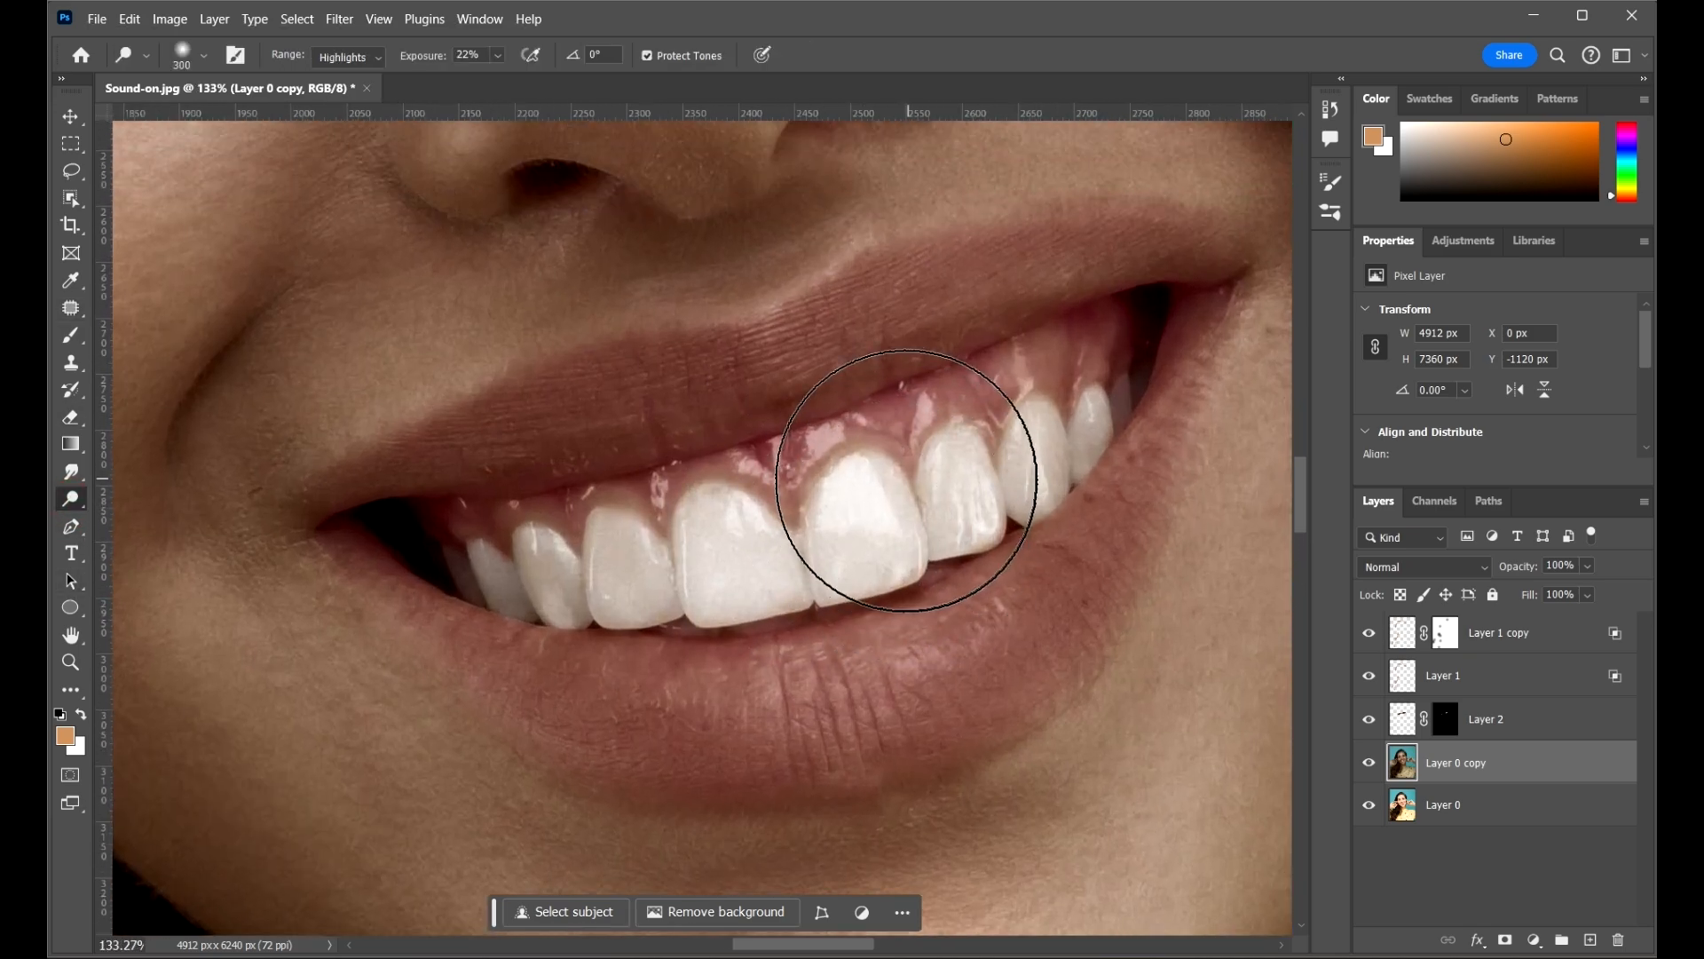
mouse_move(855, 494)
mouse_down()
mouse_move(876, 495)
mouse_move(857, 494)
mouse_move(858, 520)
mouse_up()
key([)
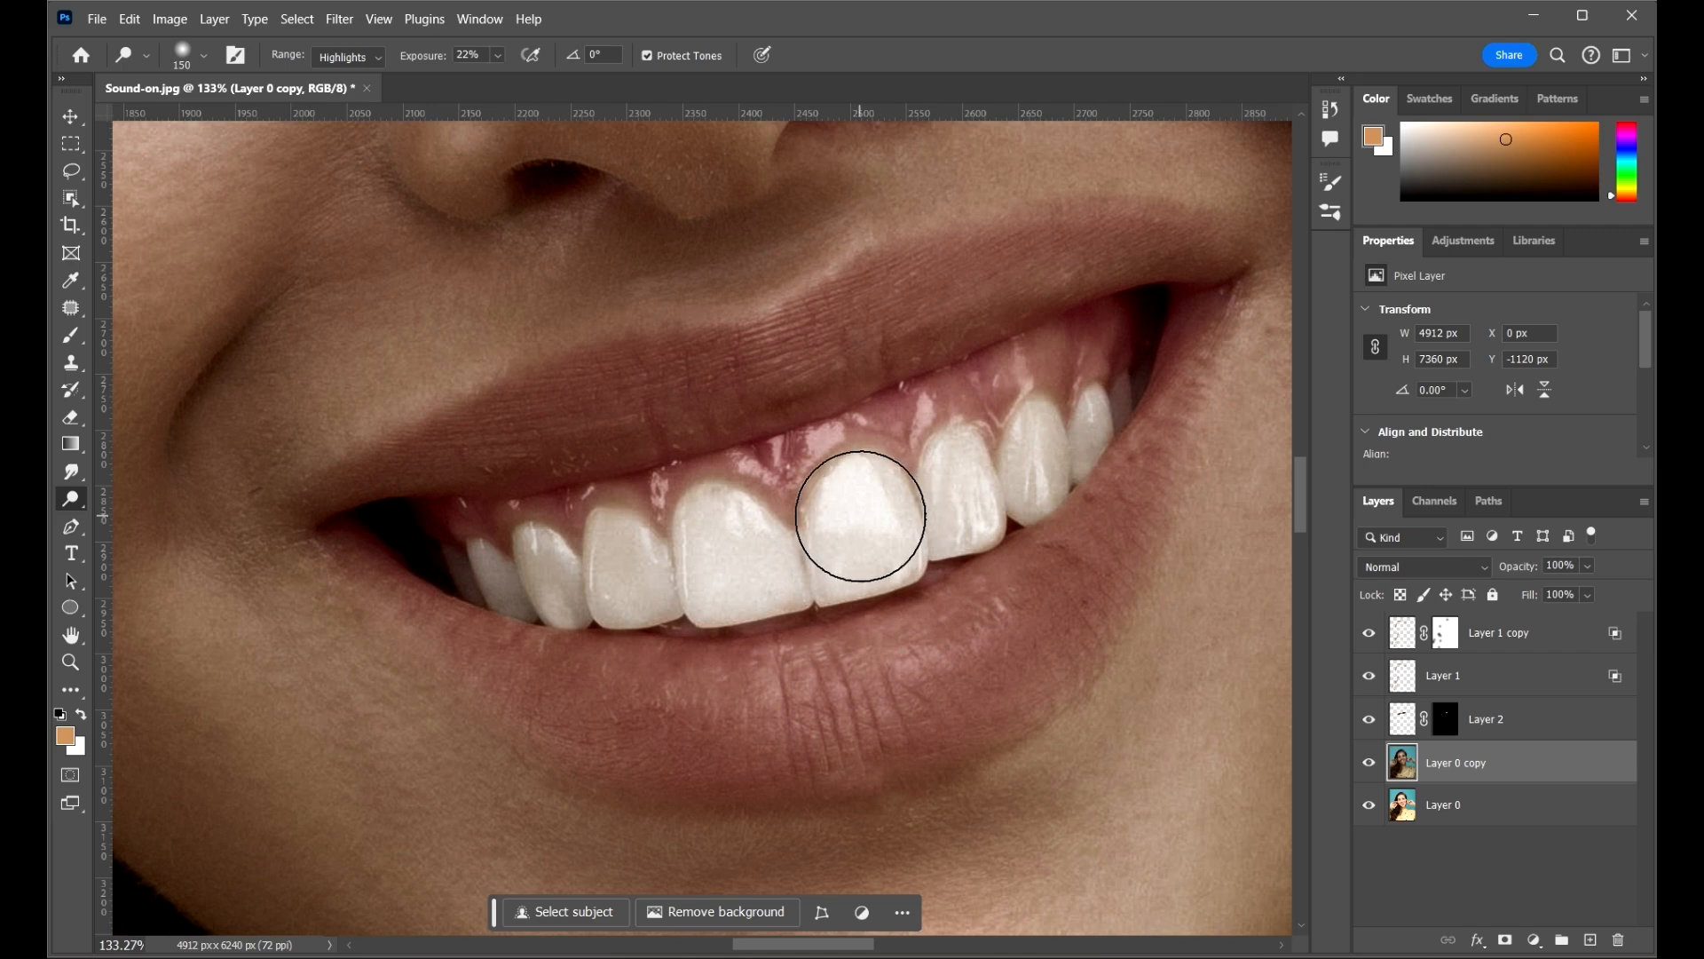
click(856, 519)
- Dodge the next two teeth toward the photo's right, at brush sizes of 100 px and 80 px
key([)
key([)
click(959, 477)
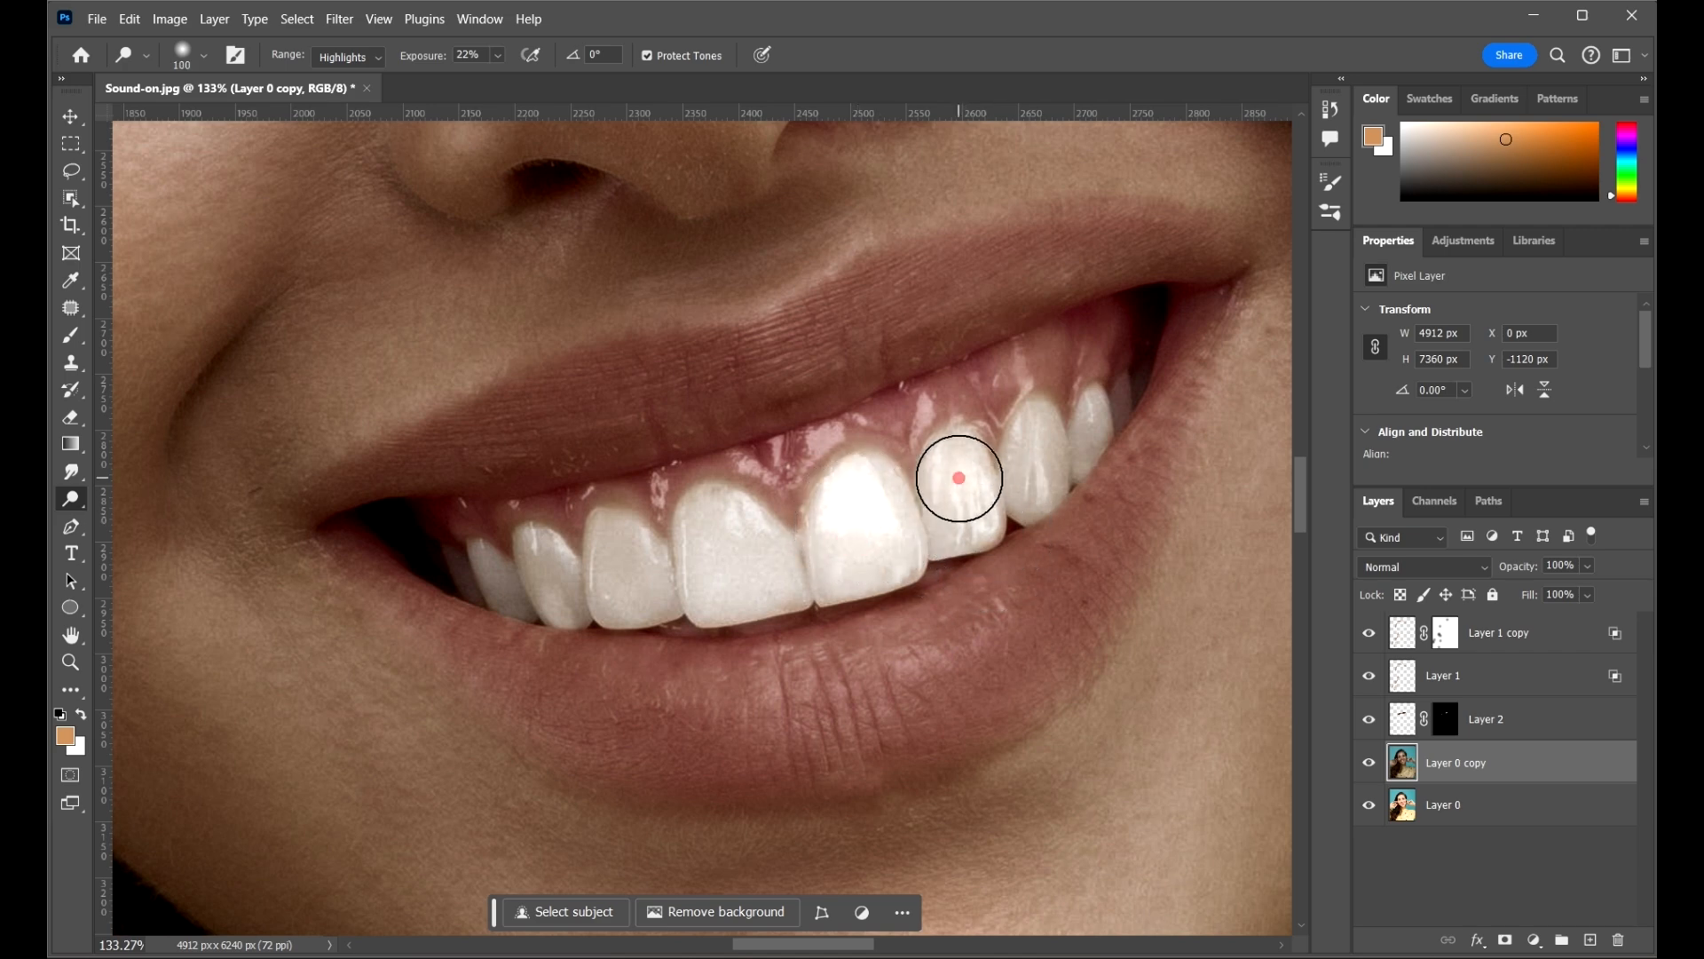
key([)
click(1039, 463)
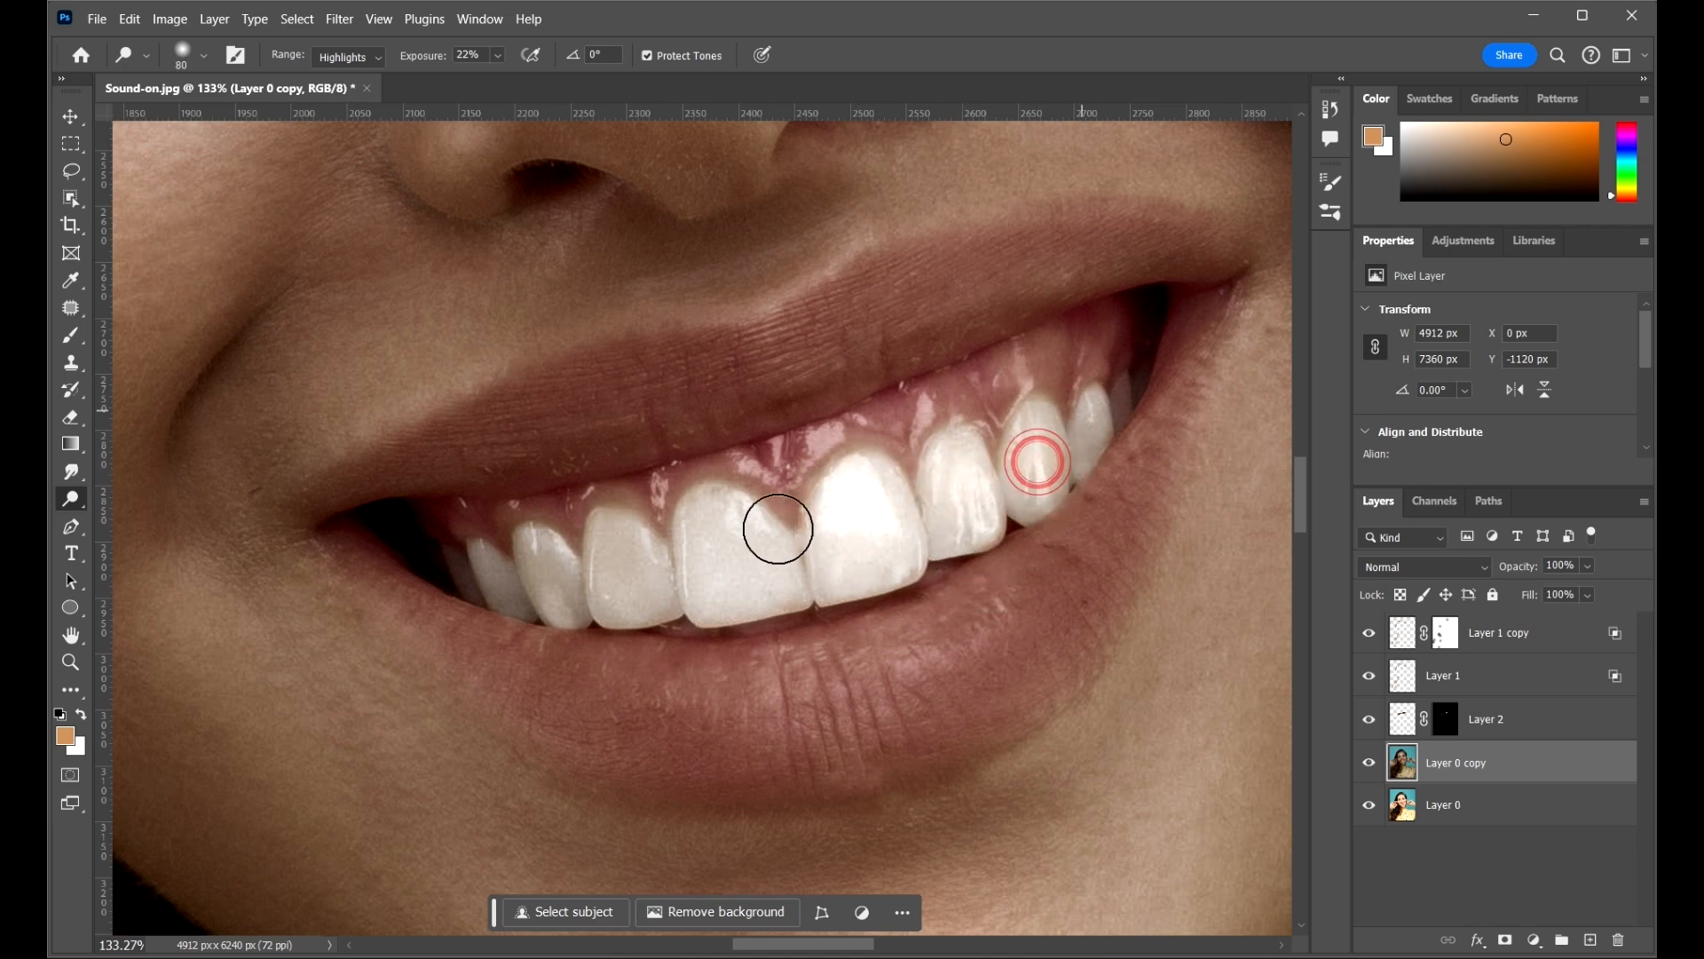
- Dodge the large front tooth and its neighbour on the photo's left side with a 100 px brush
key(])
key(])
click(735, 555)
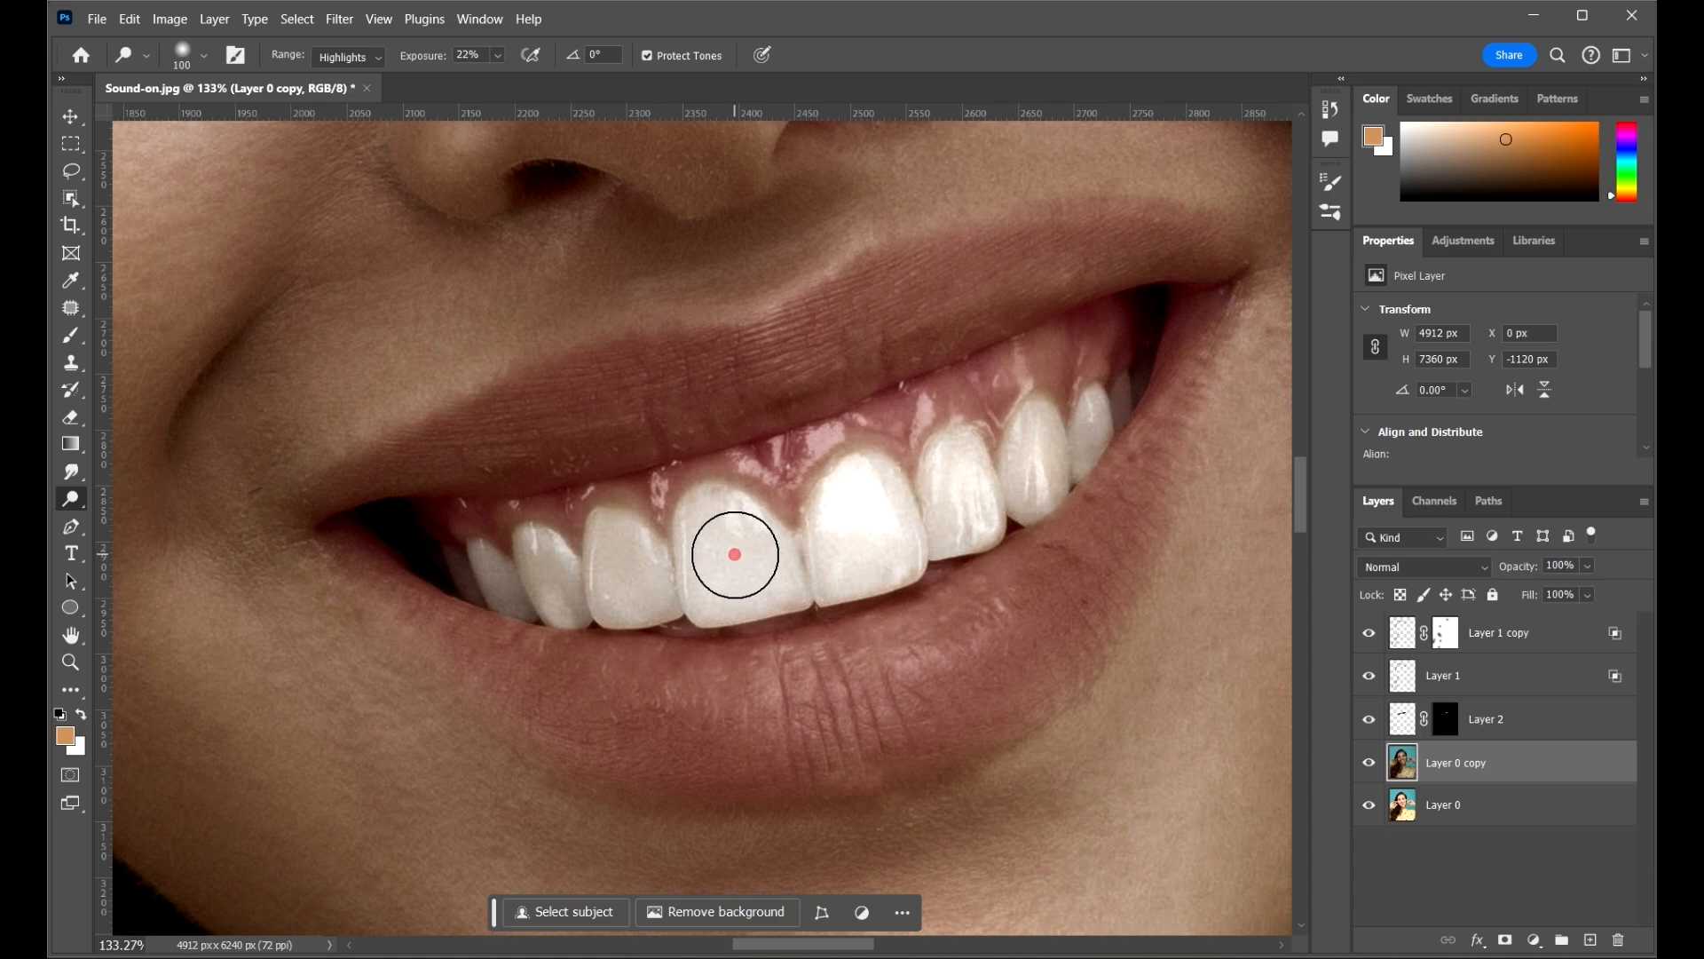
click(629, 577)
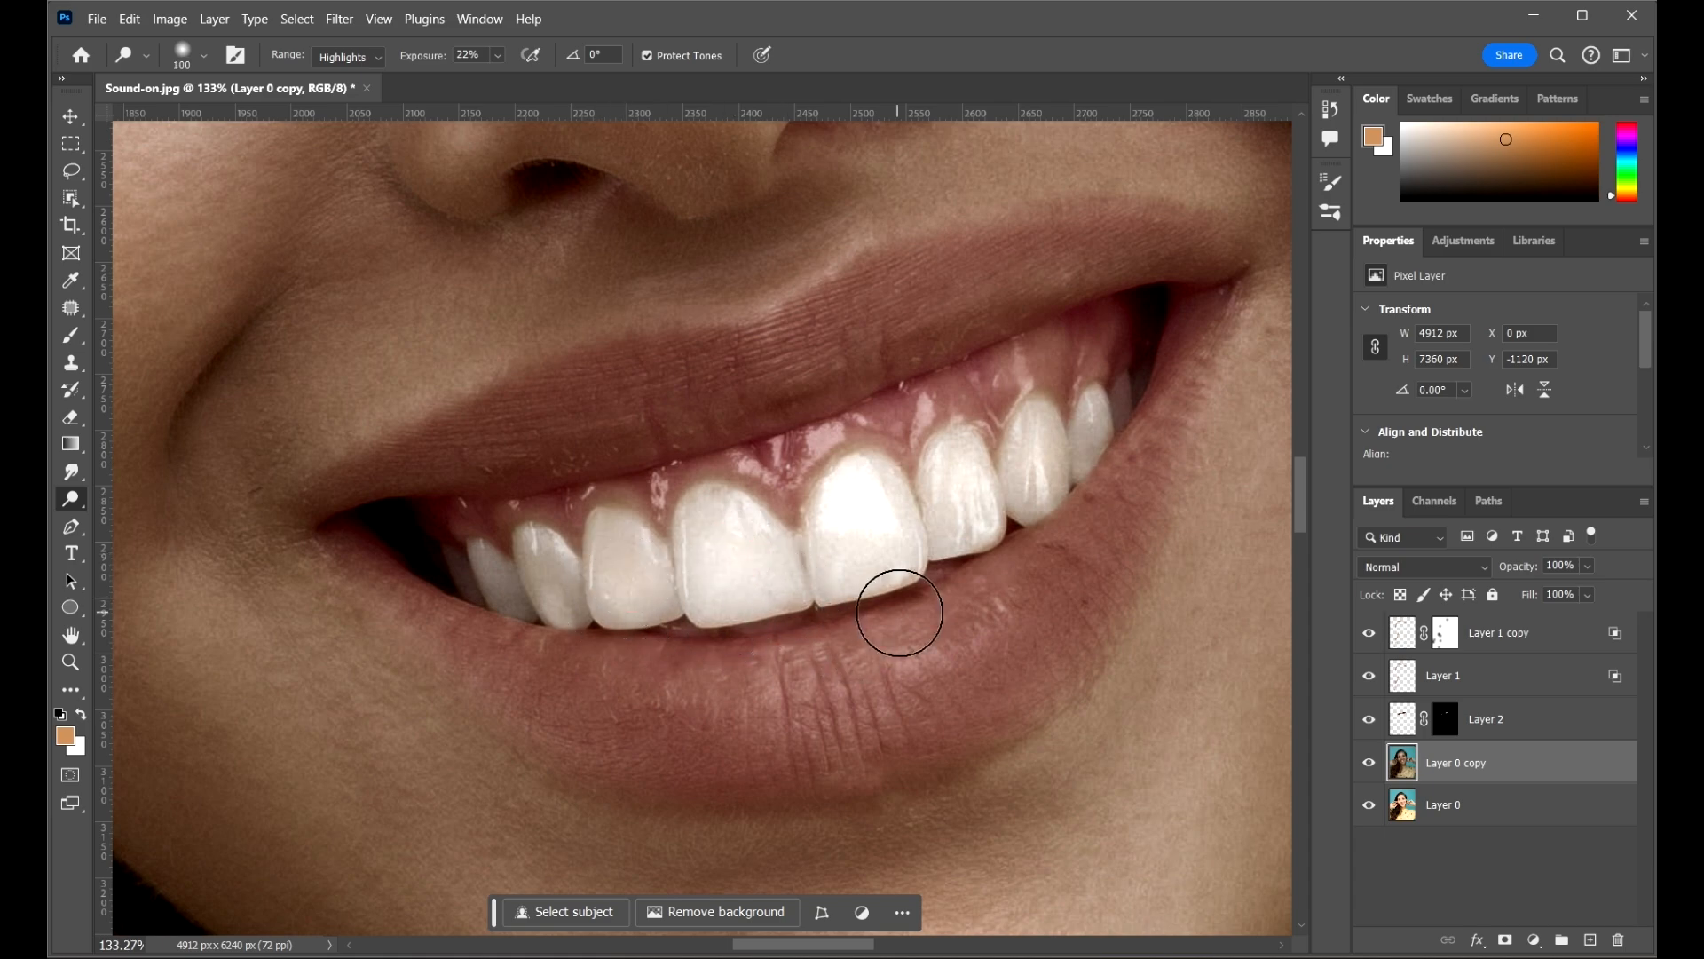
- Examine the dodged teeth and skin highlights in the whole portrait and close up around the mouth
scroll(696, 498, down, 5)
scroll(982, 506, down, 2)
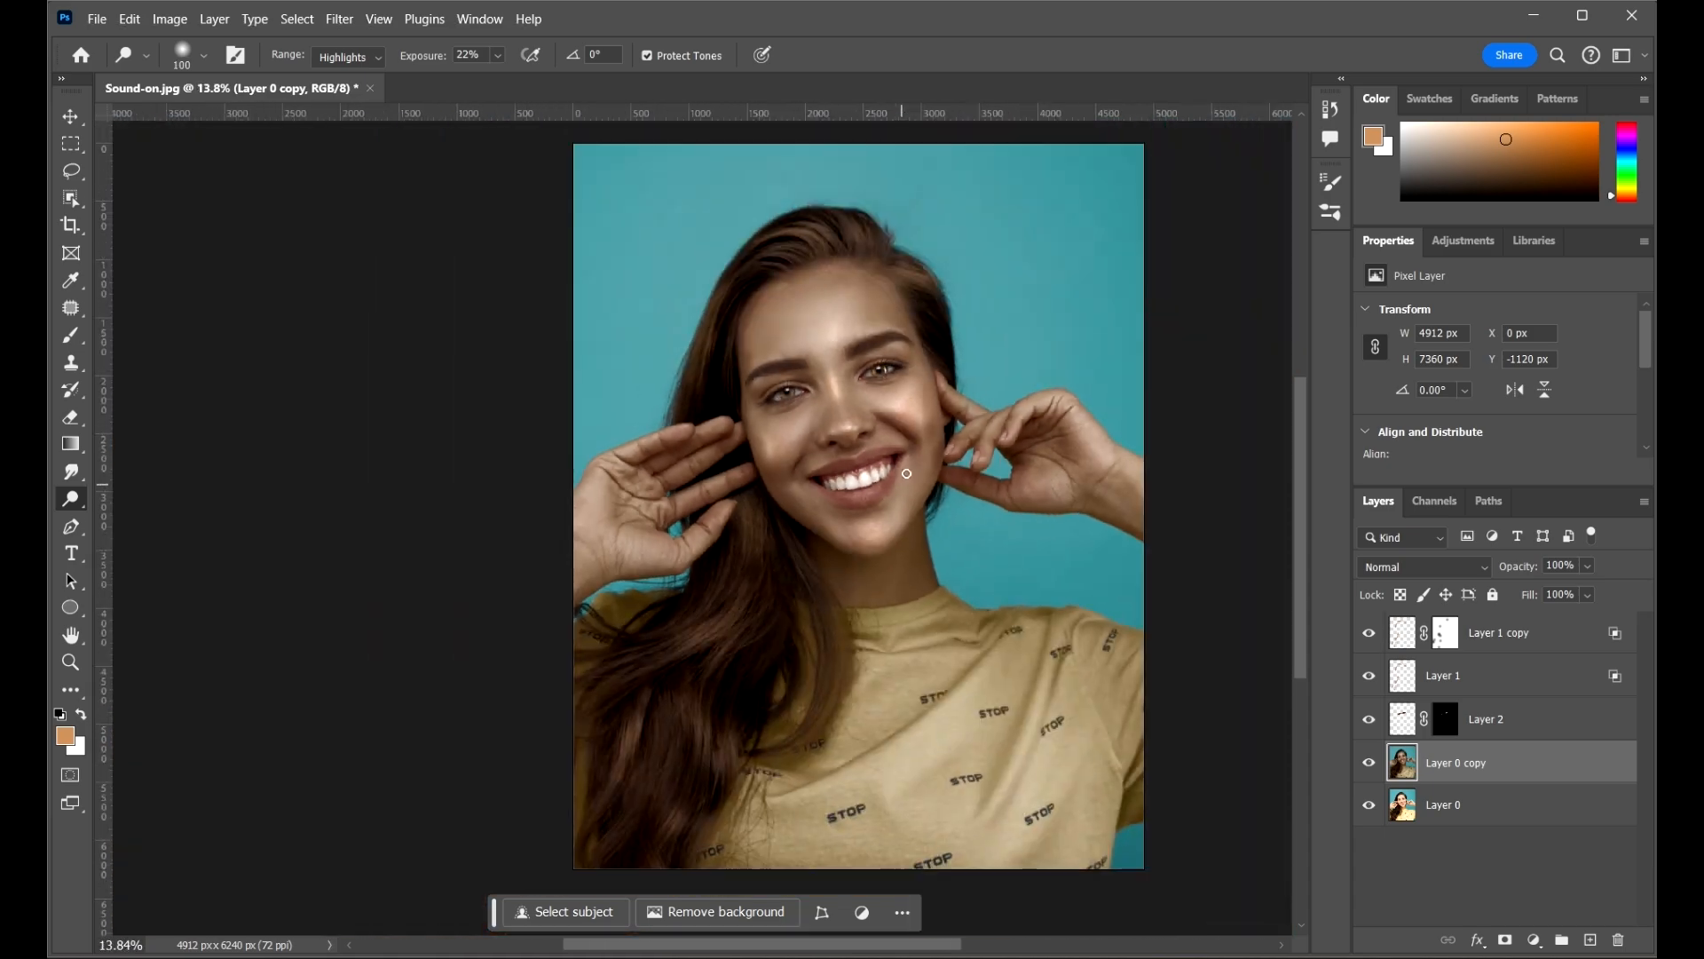
scroll(932, 411, up, 3)
scroll(879, 471, up, 2)
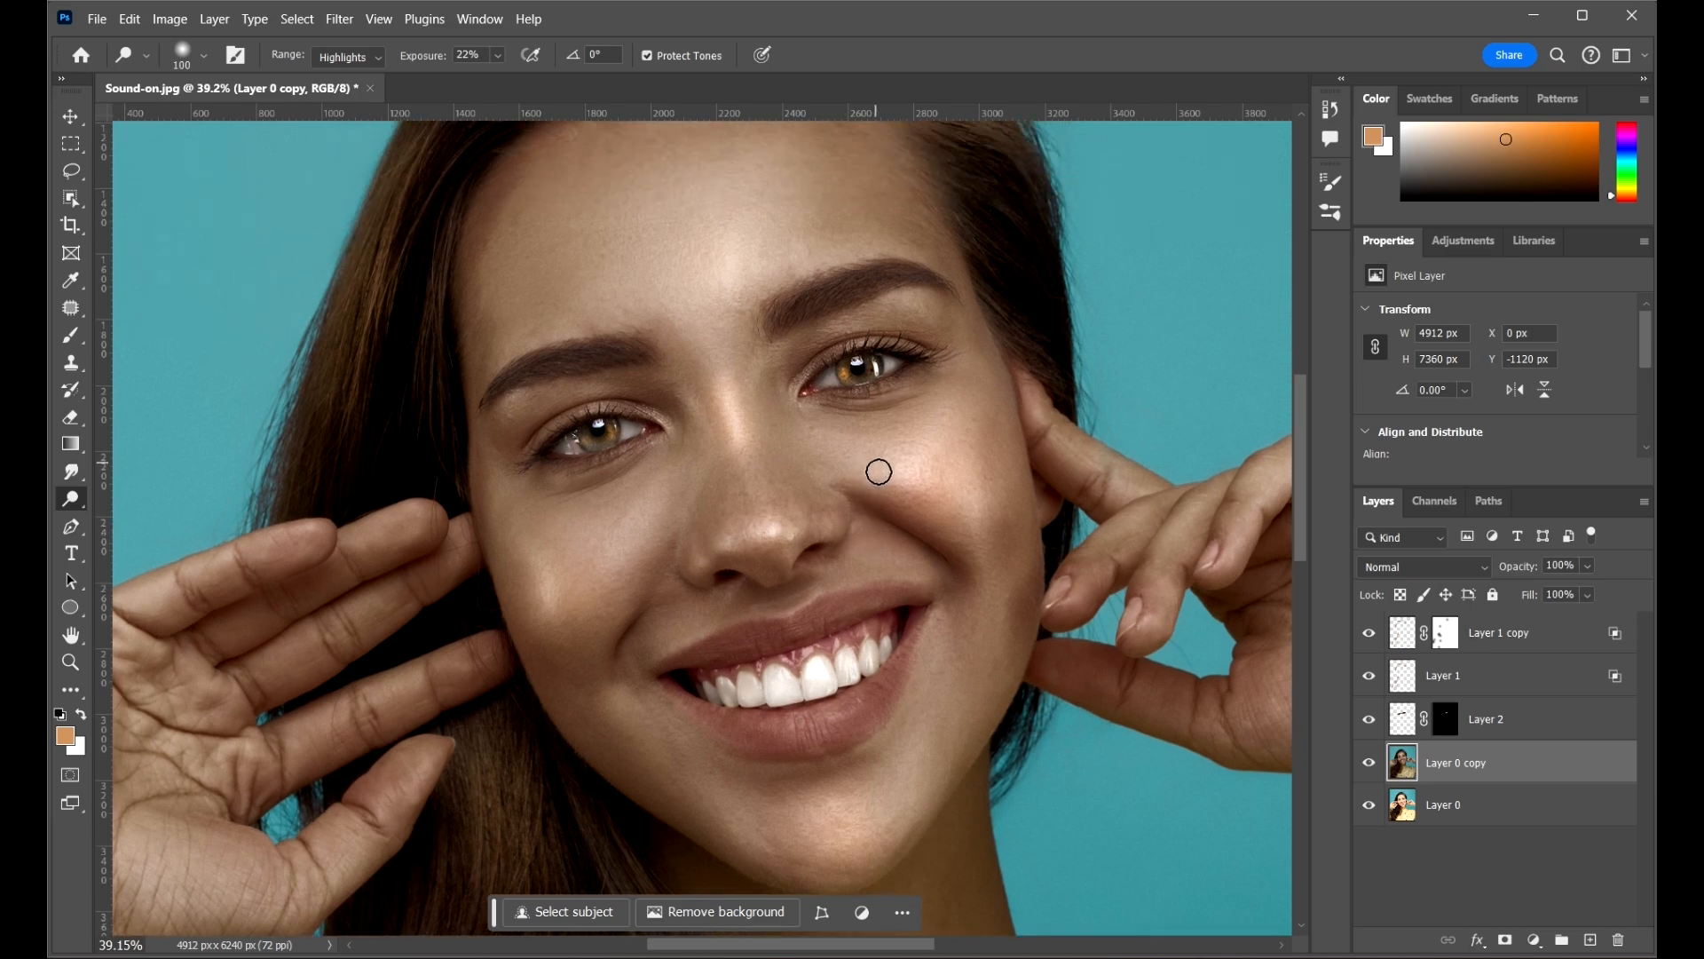
scroll(883, 594, up, 5)
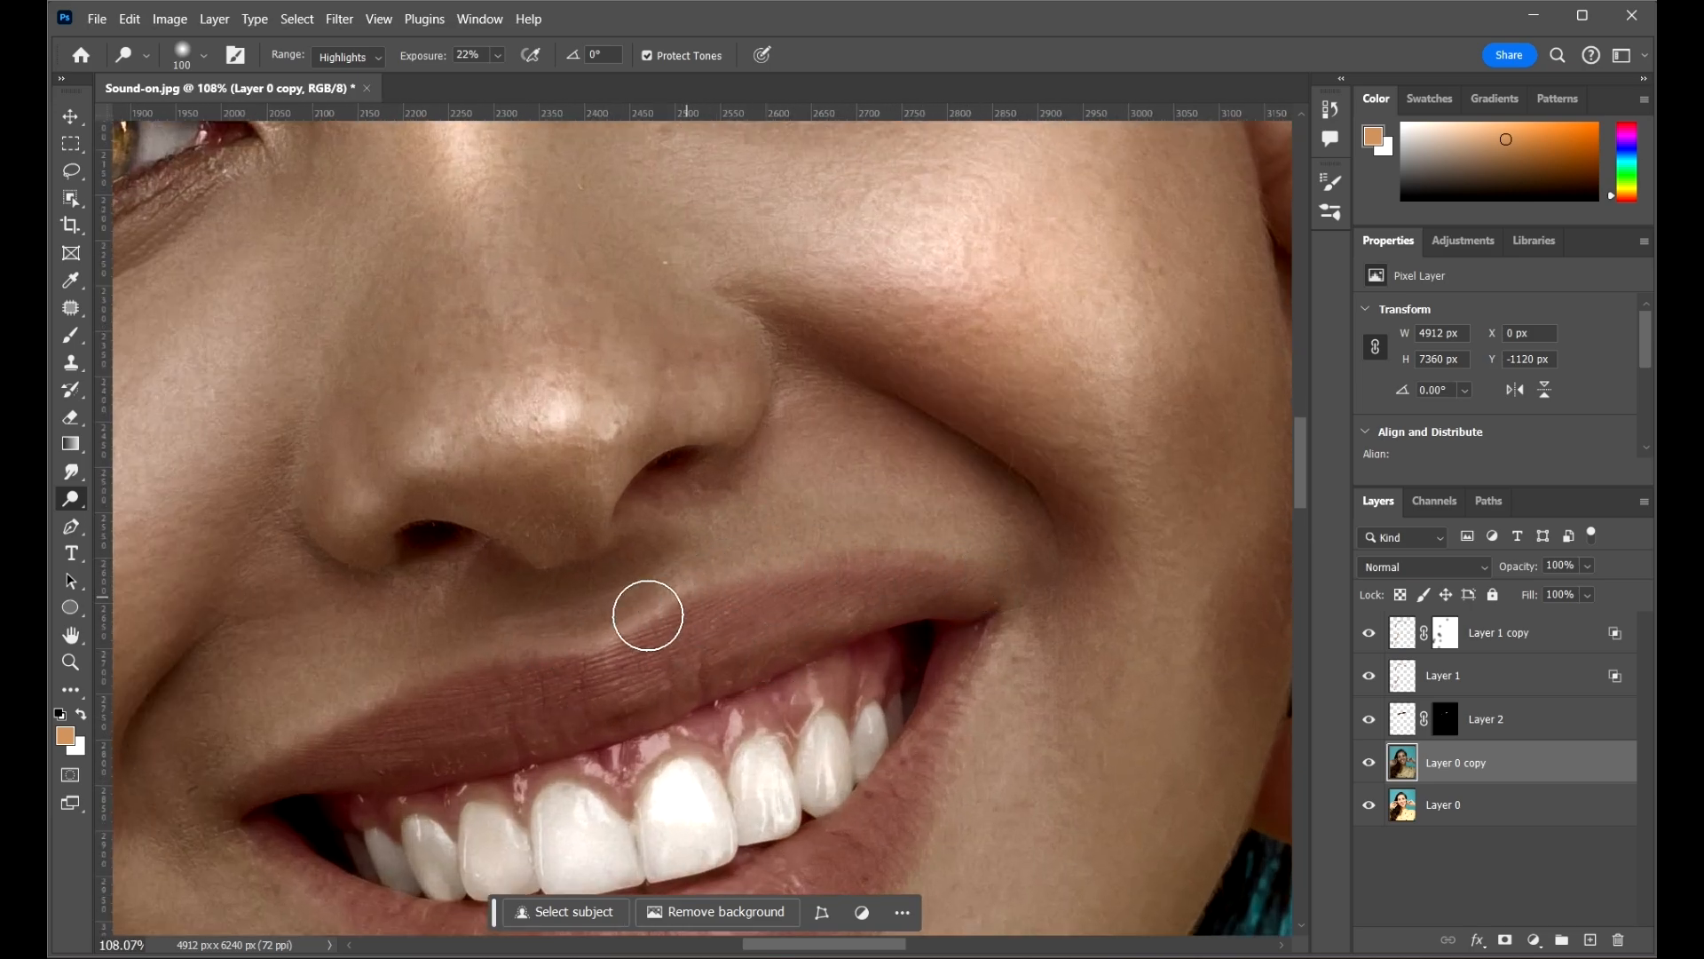
scroll(346, 568, down, 4)
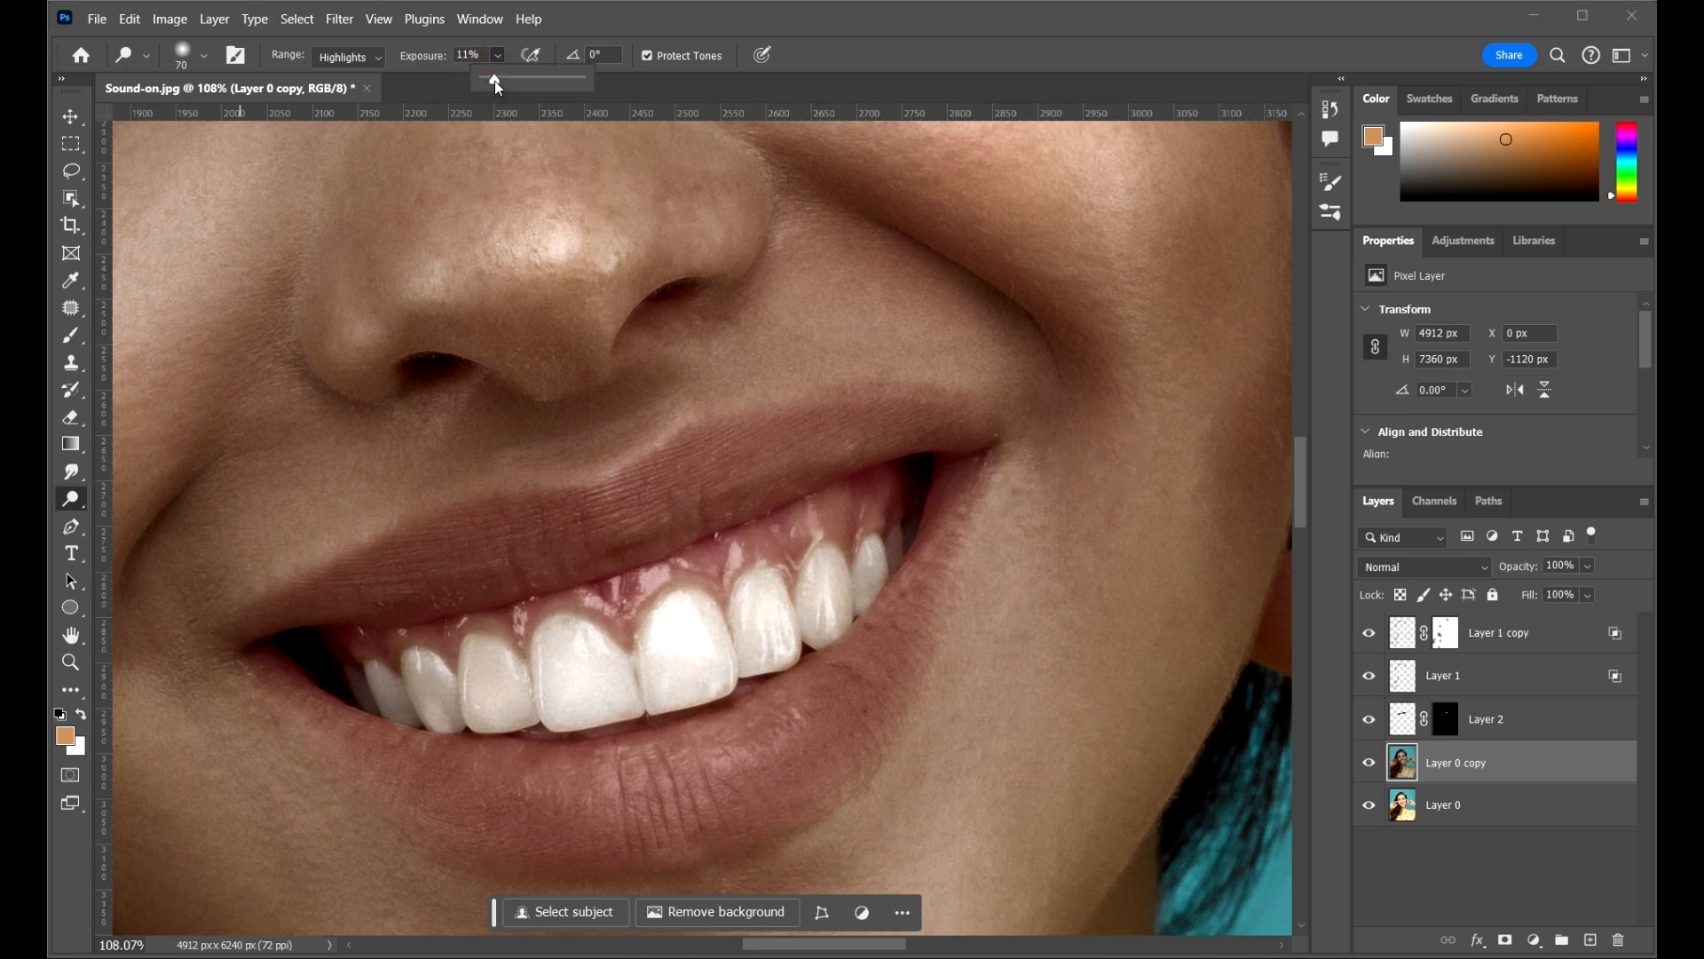
- Lower the Dodge exposure to 10% and lighten the skin along the edges of the upper and lower lips
drag(494, 81, 492, 82)
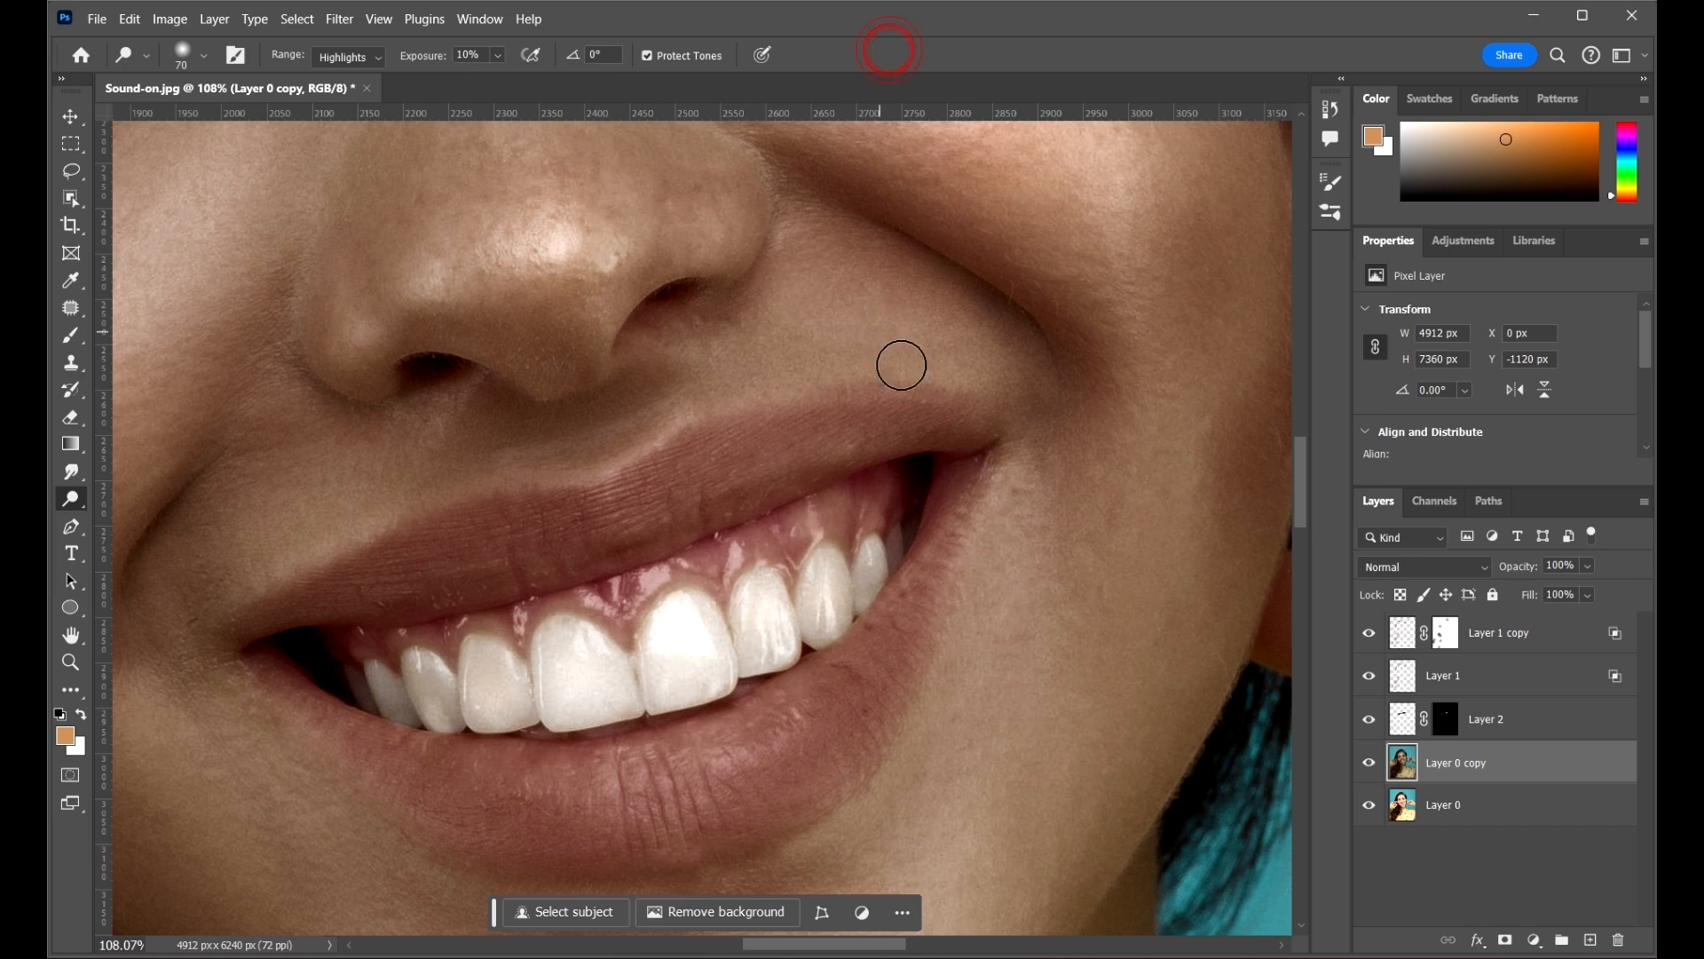
mouse_move(942, 392)
mouse_down()
mouse_move(845, 380)
mouse_move(760, 398)
mouse_move(620, 468)
mouse_move(471, 449)
mouse_move(502, 509)
mouse_up()
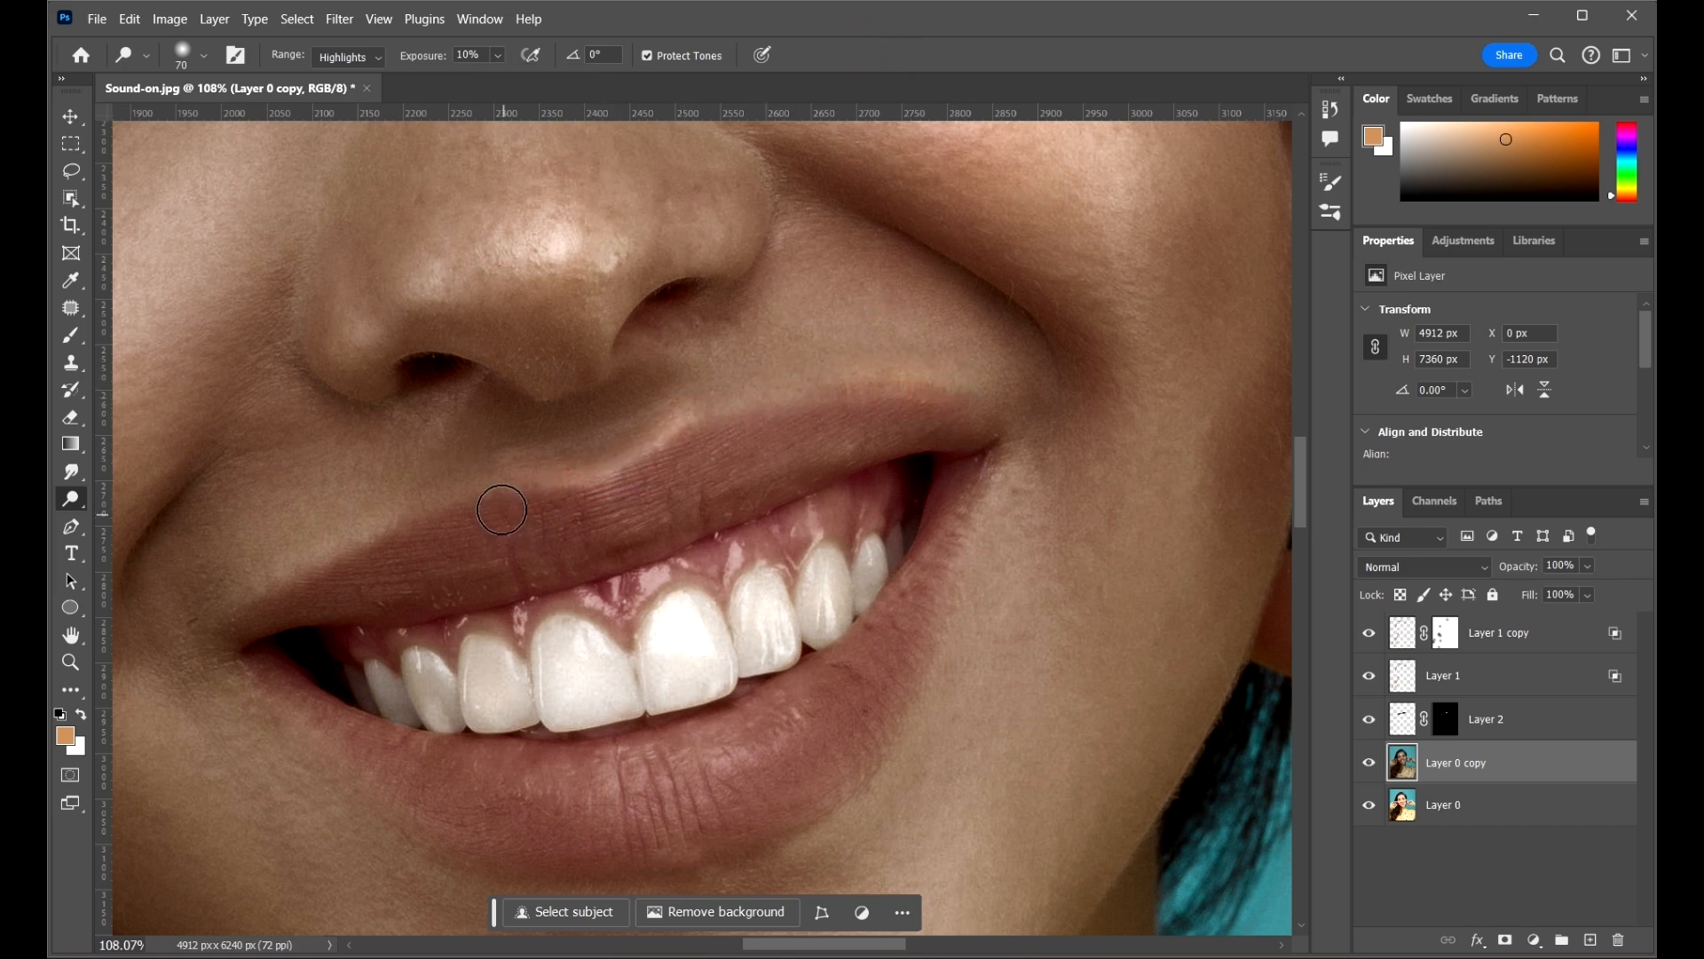
scroll(491, 484, down, 3)
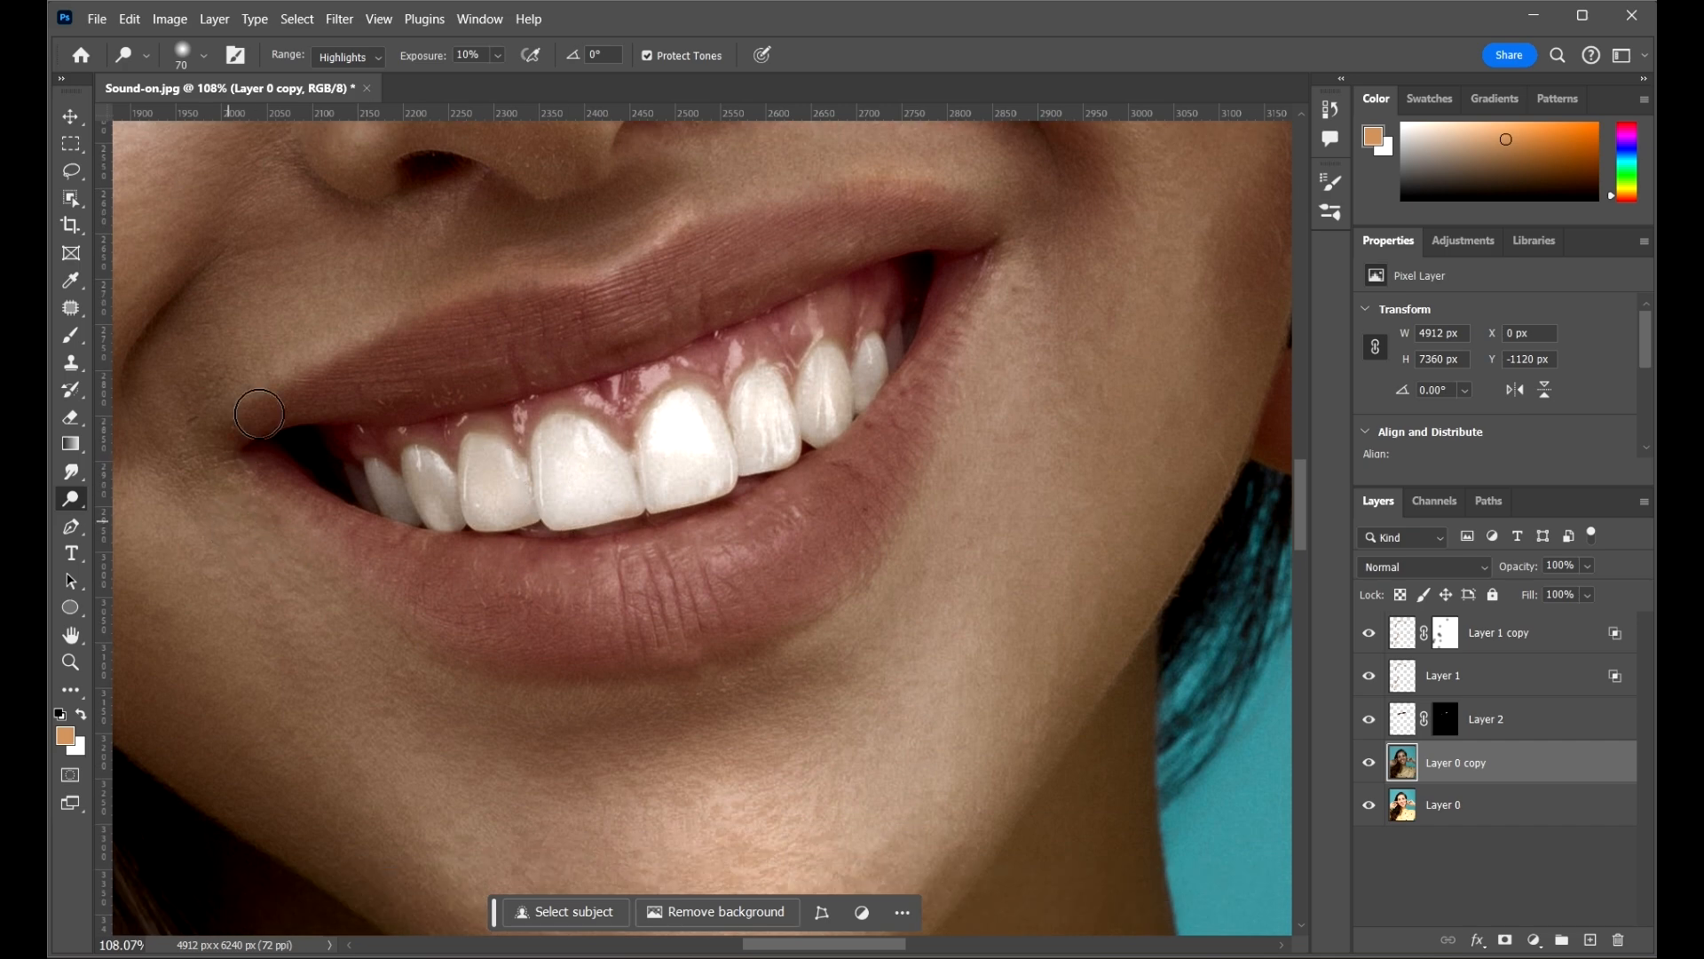
click(338, 346)
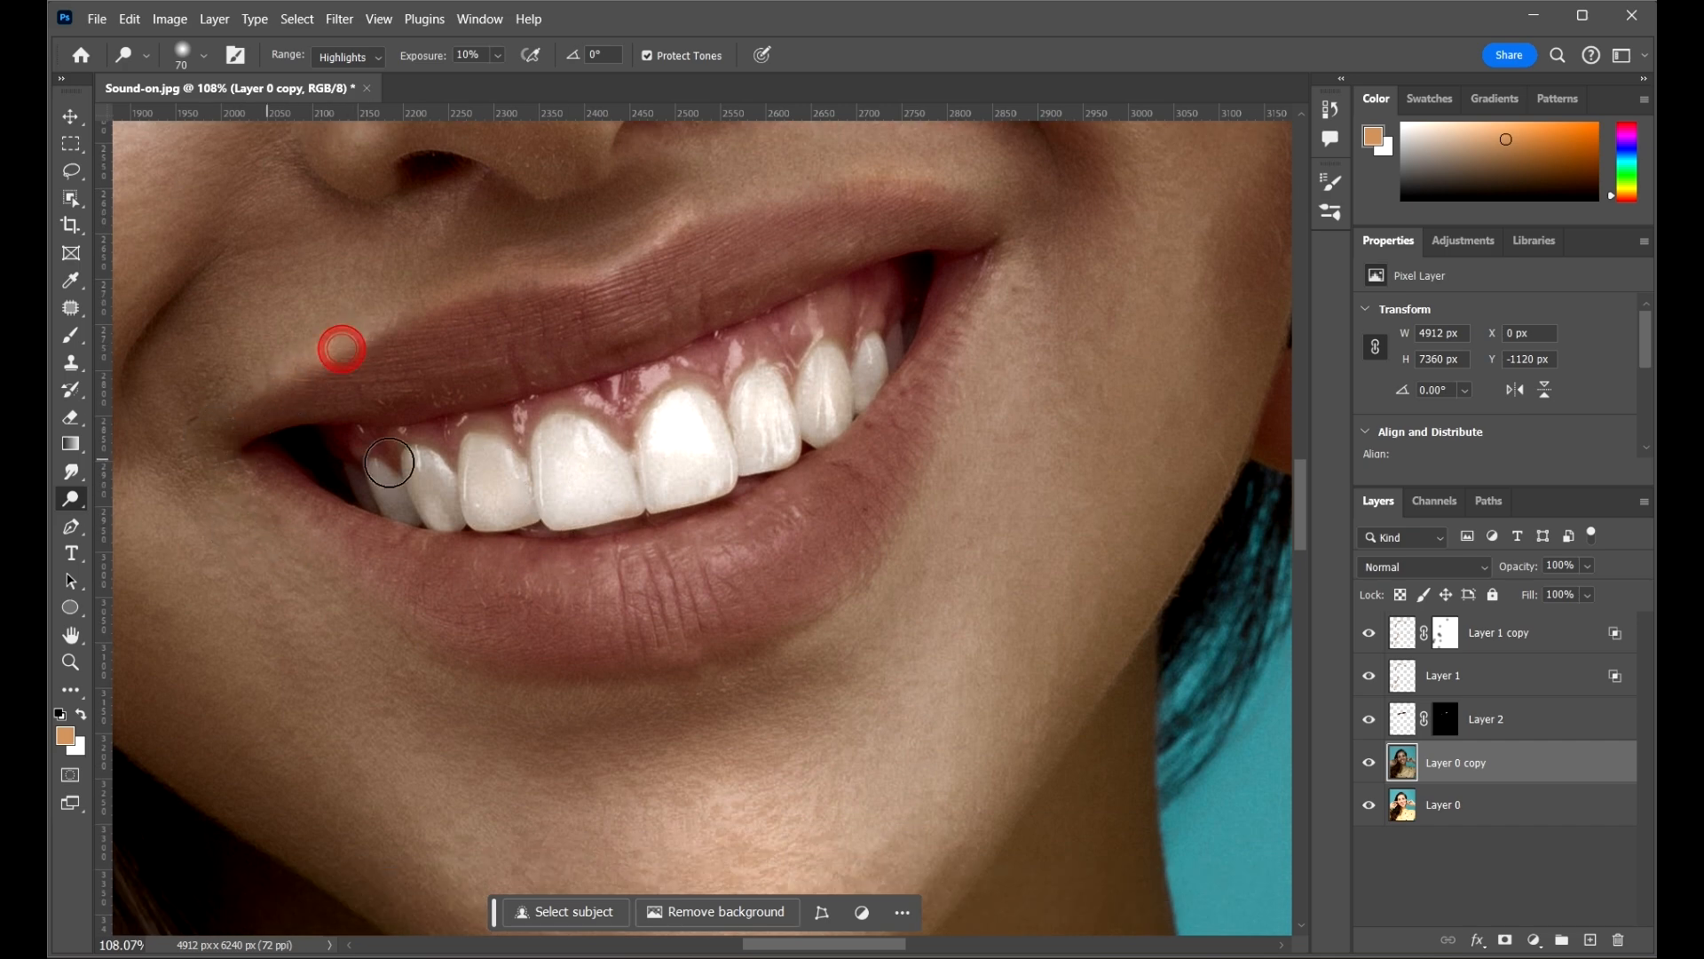
click(279, 511)
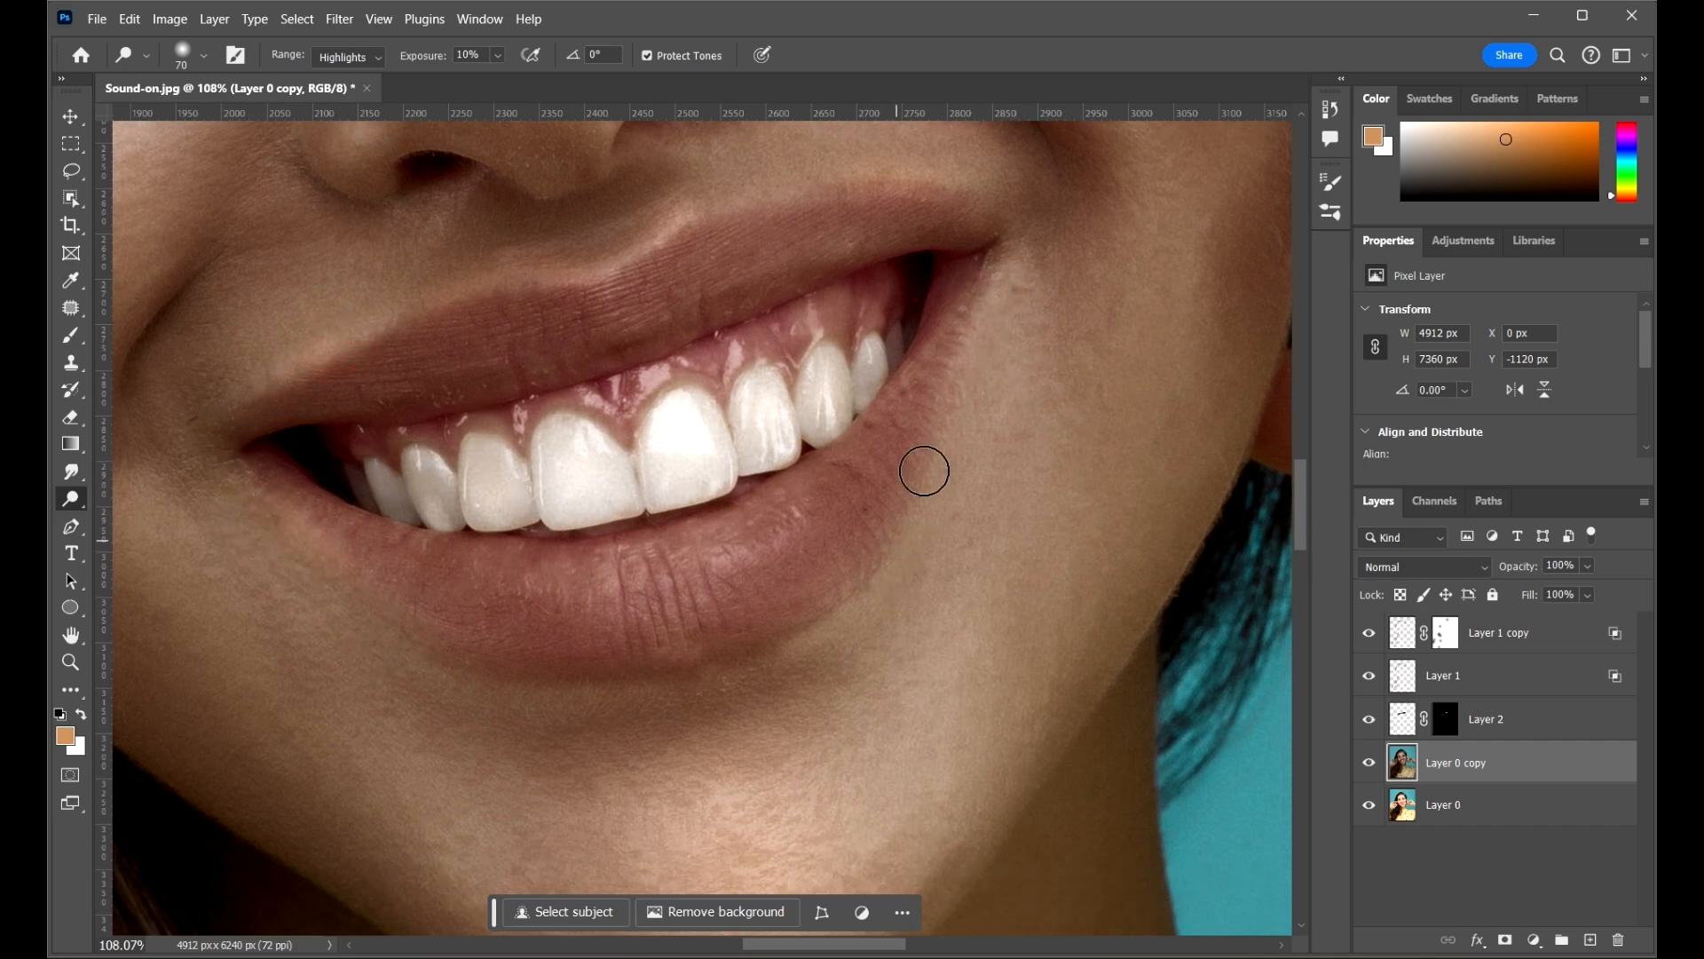
click(882, 553)
- Examine the retouched face in the whole portrait and closer up around the eyes and smile
scroll(740, 621, down, 10)
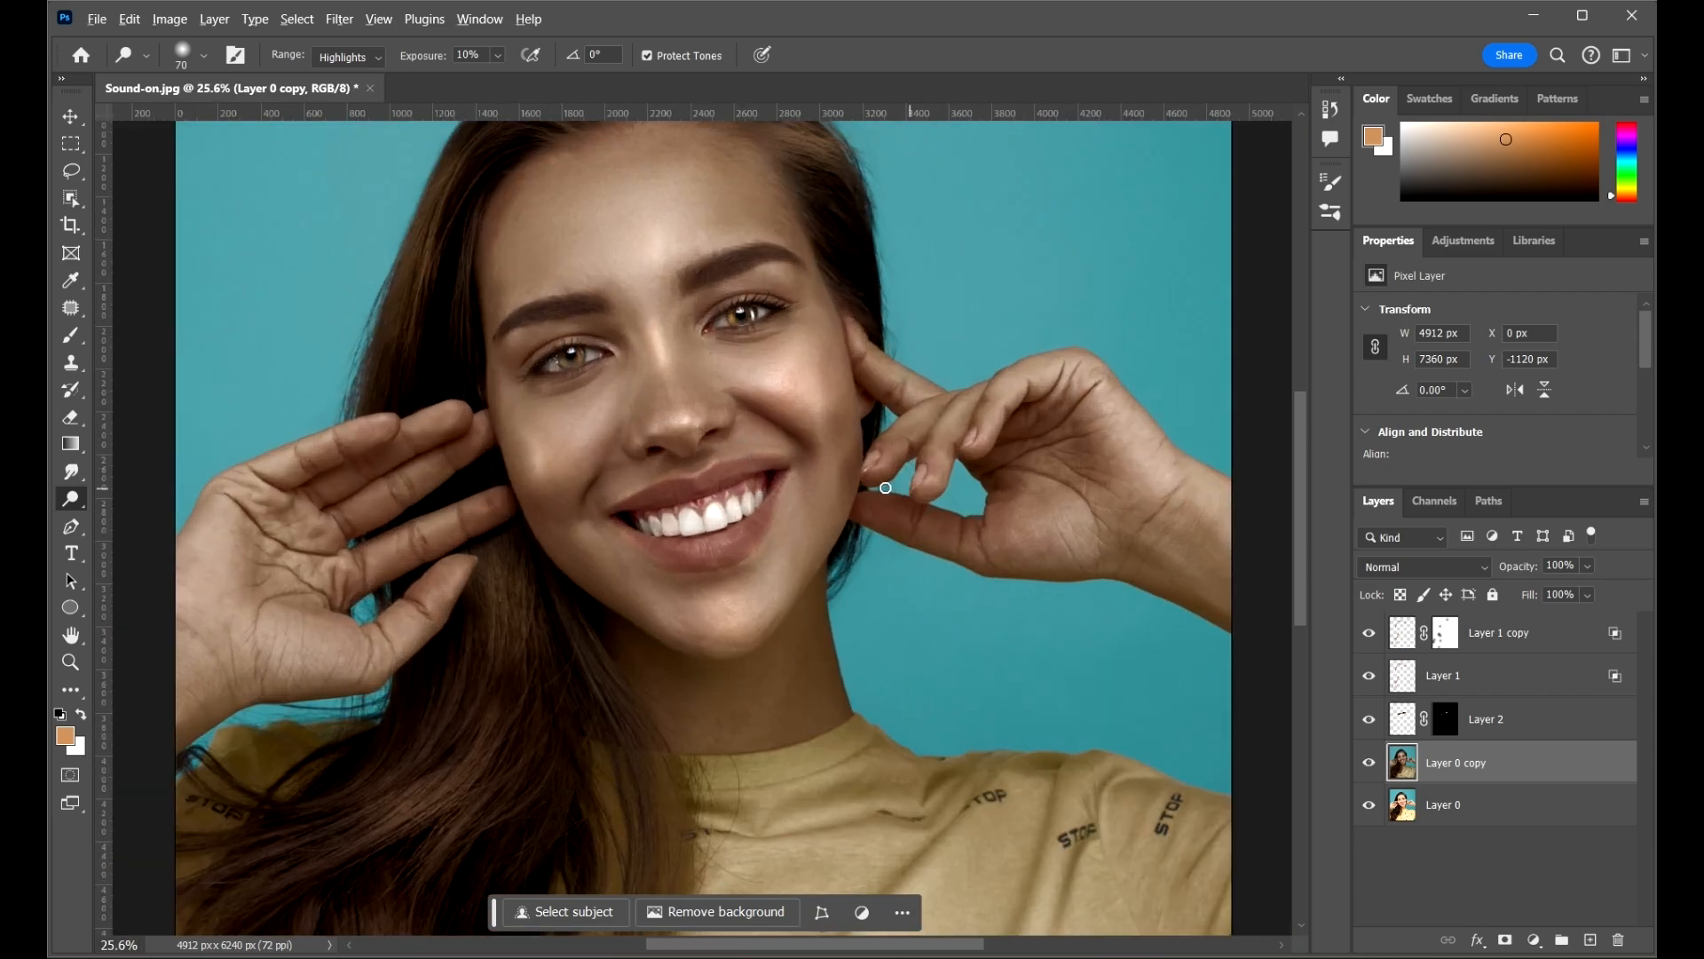
scroll(886, 487, down, 3)
key(v)
click(1190, 498)
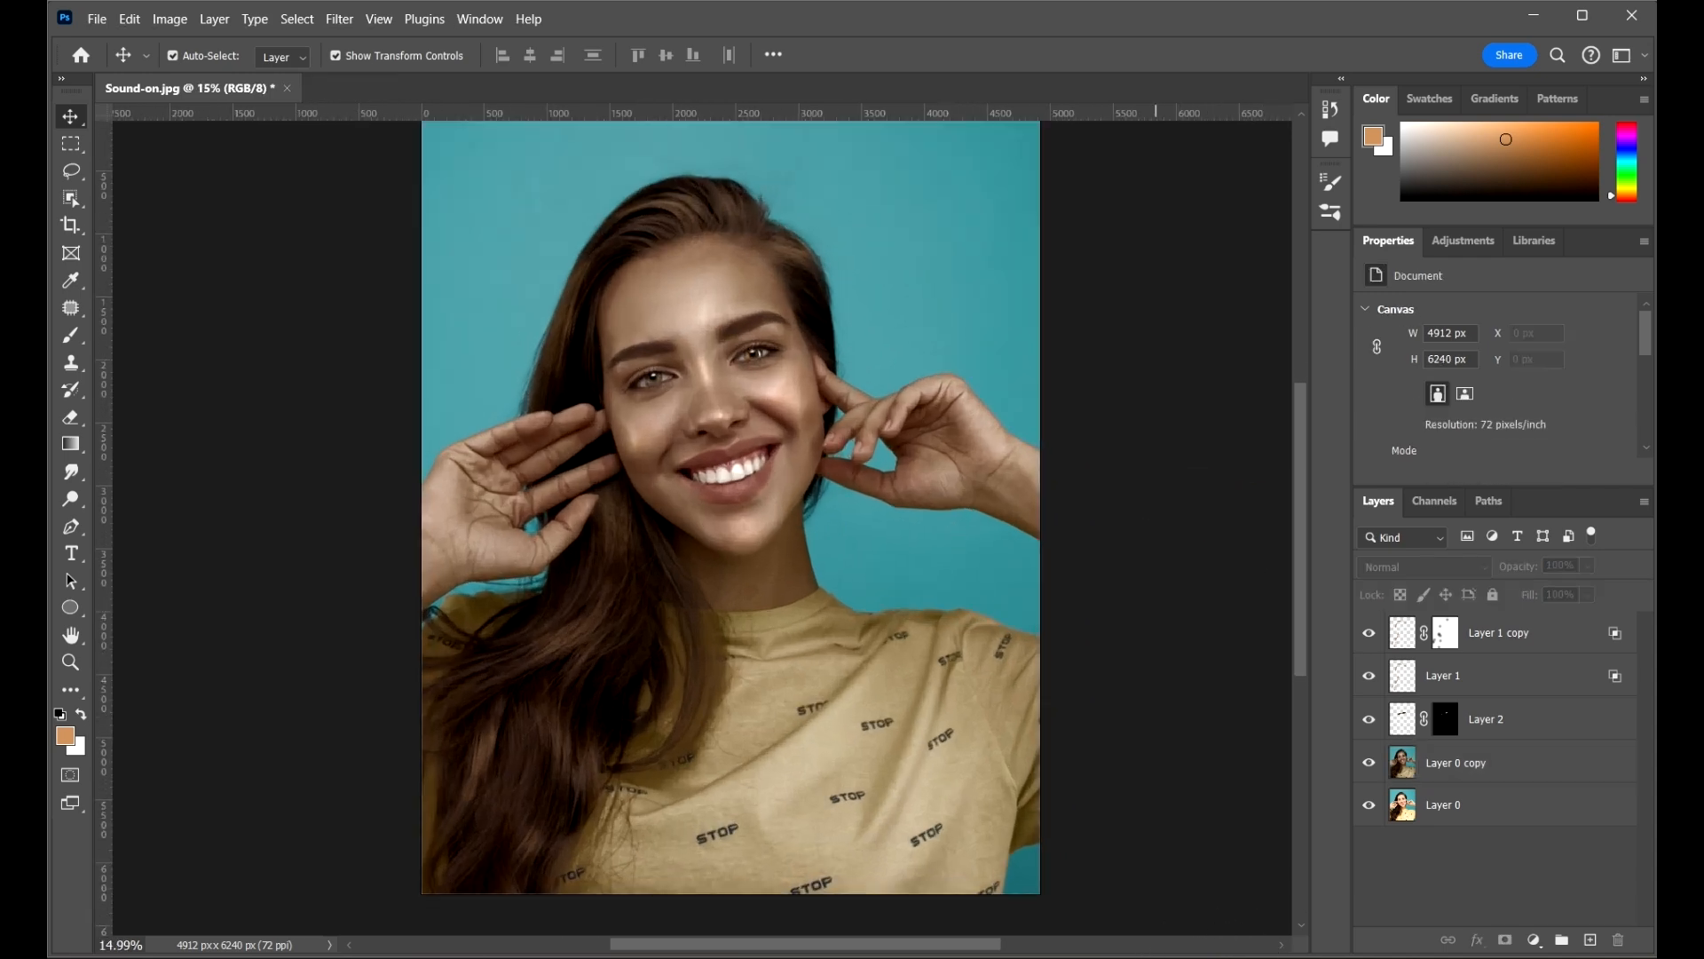
mouse_move(1100, 866)
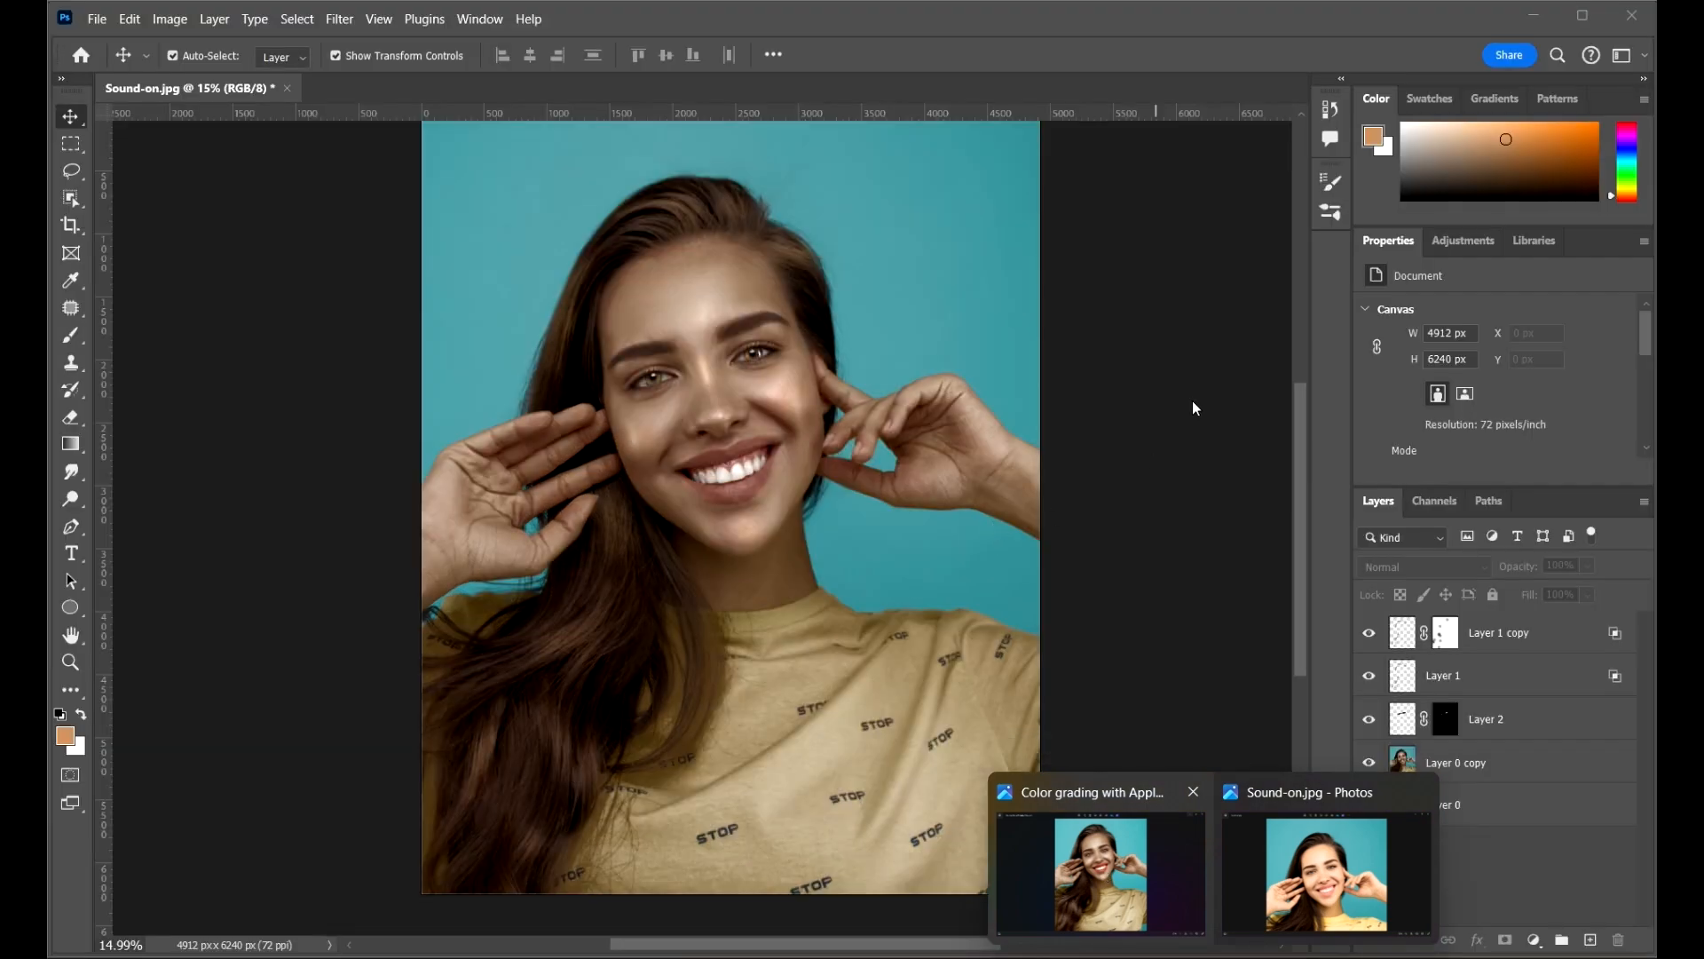
click(1196, 398)
scroll(669, 405, up, 2)
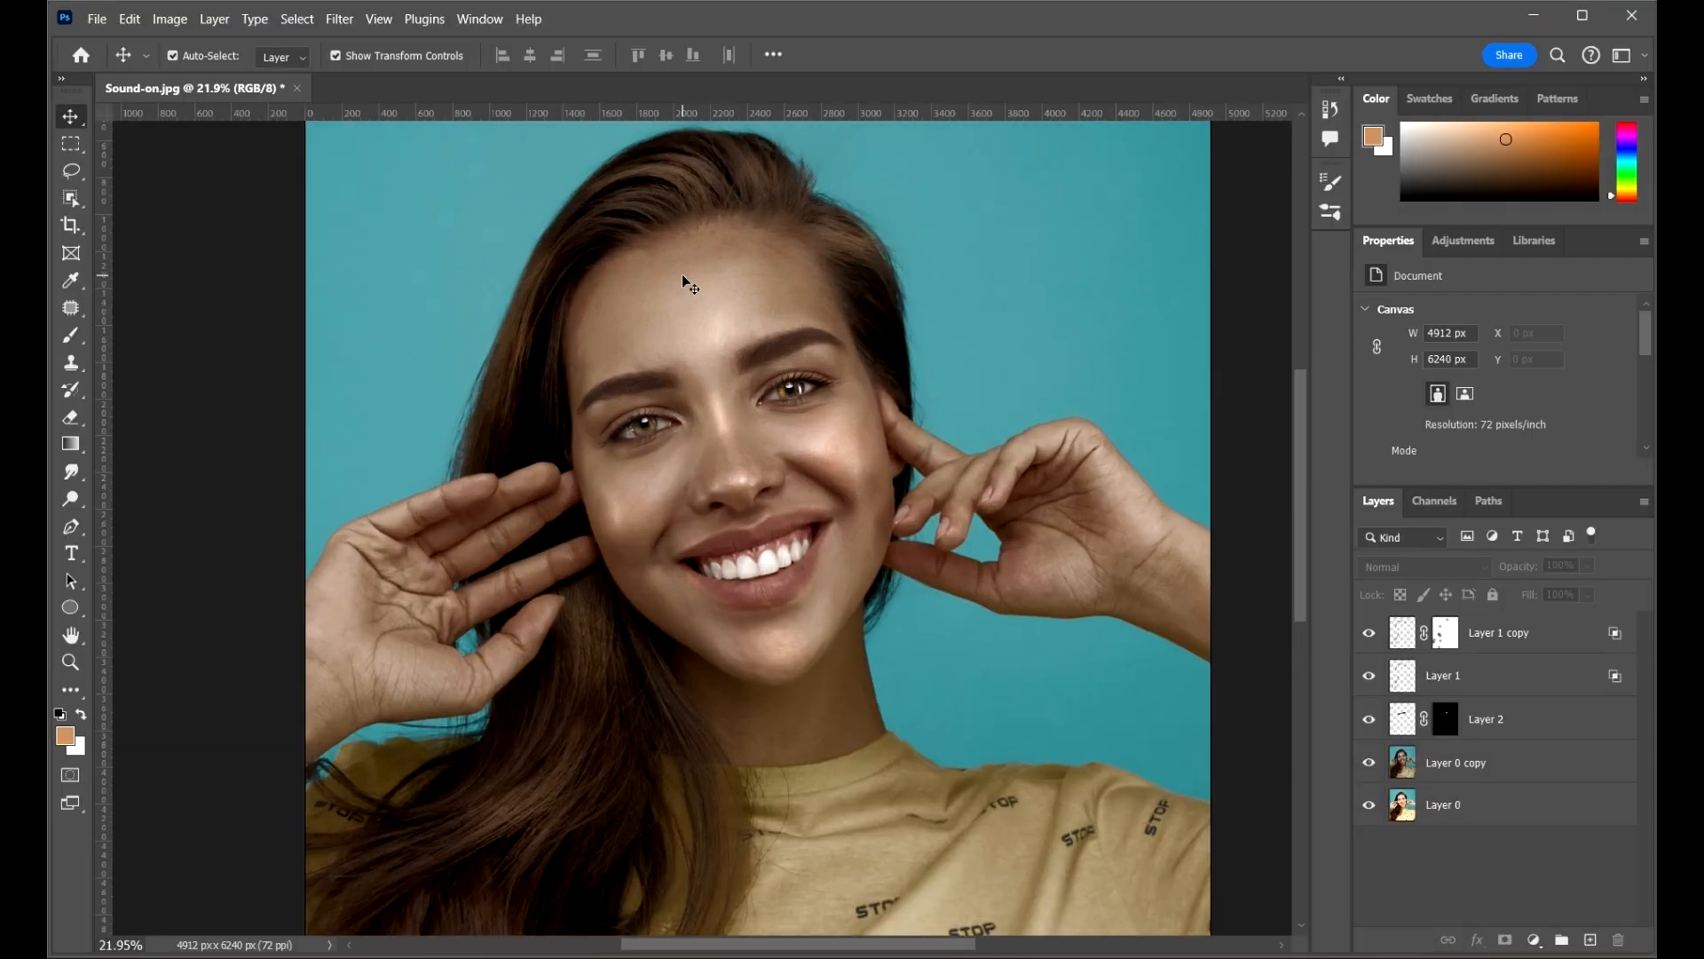
scroll(772, 506, up, 4)
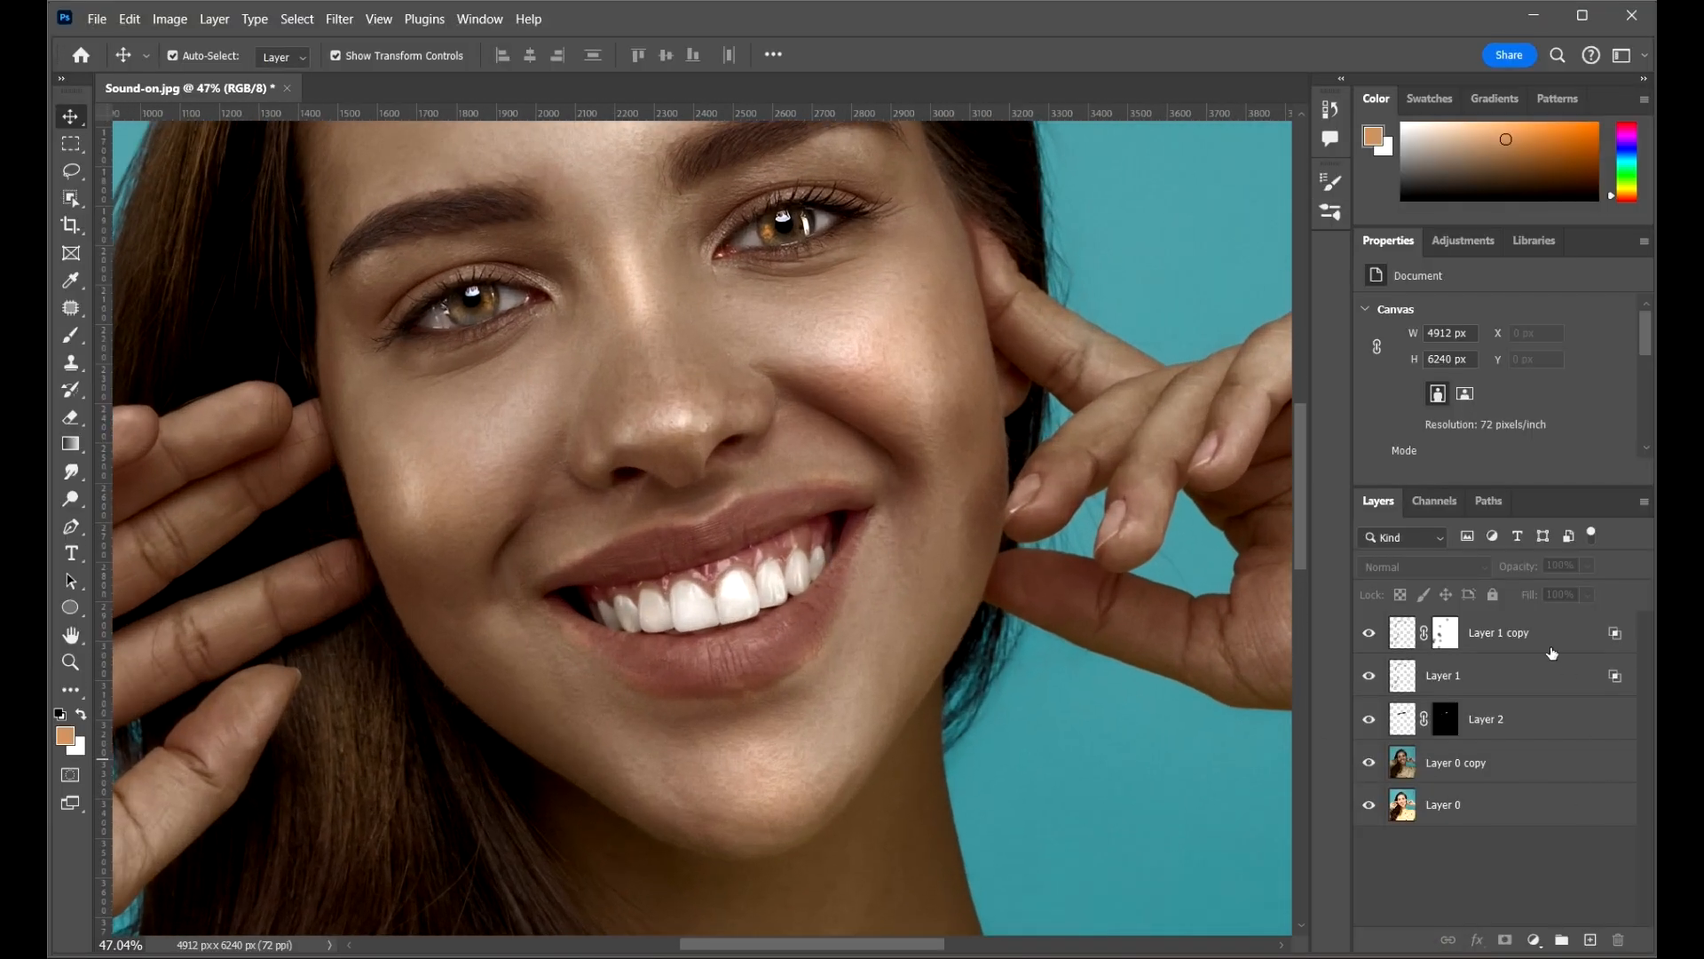
- Add a new empty layer above Layer 1 copy and choose bright red as the Brush colour
click(1542, 636)
click(1592, 940)
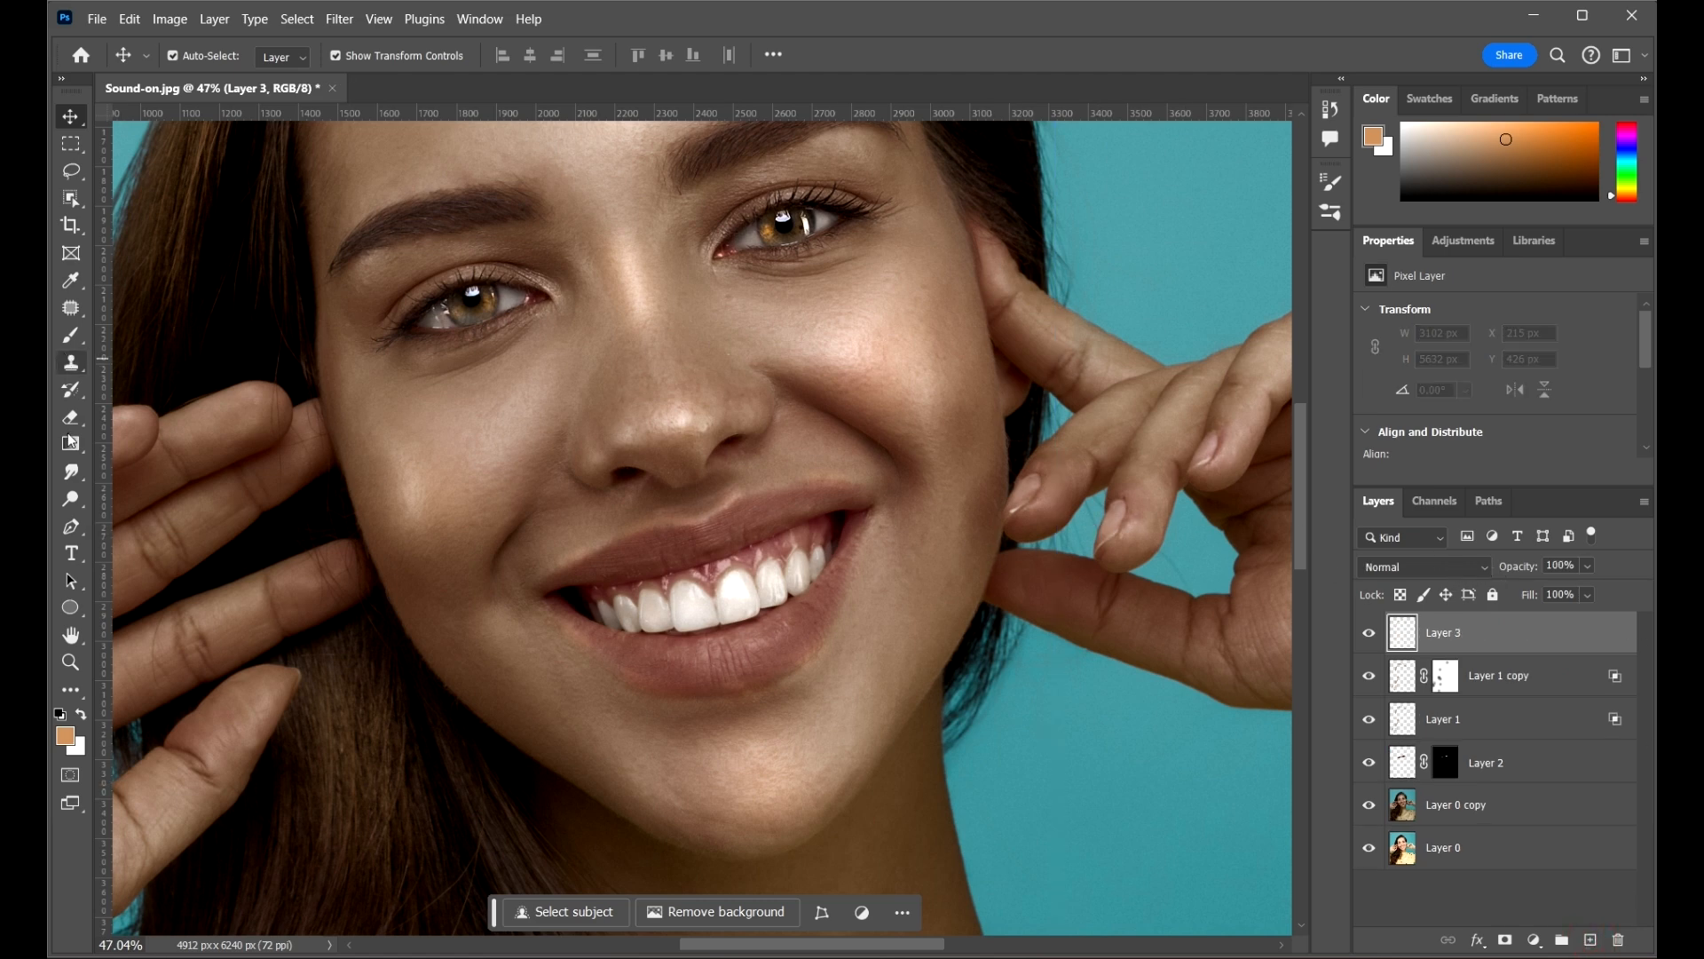
click(75, 337)
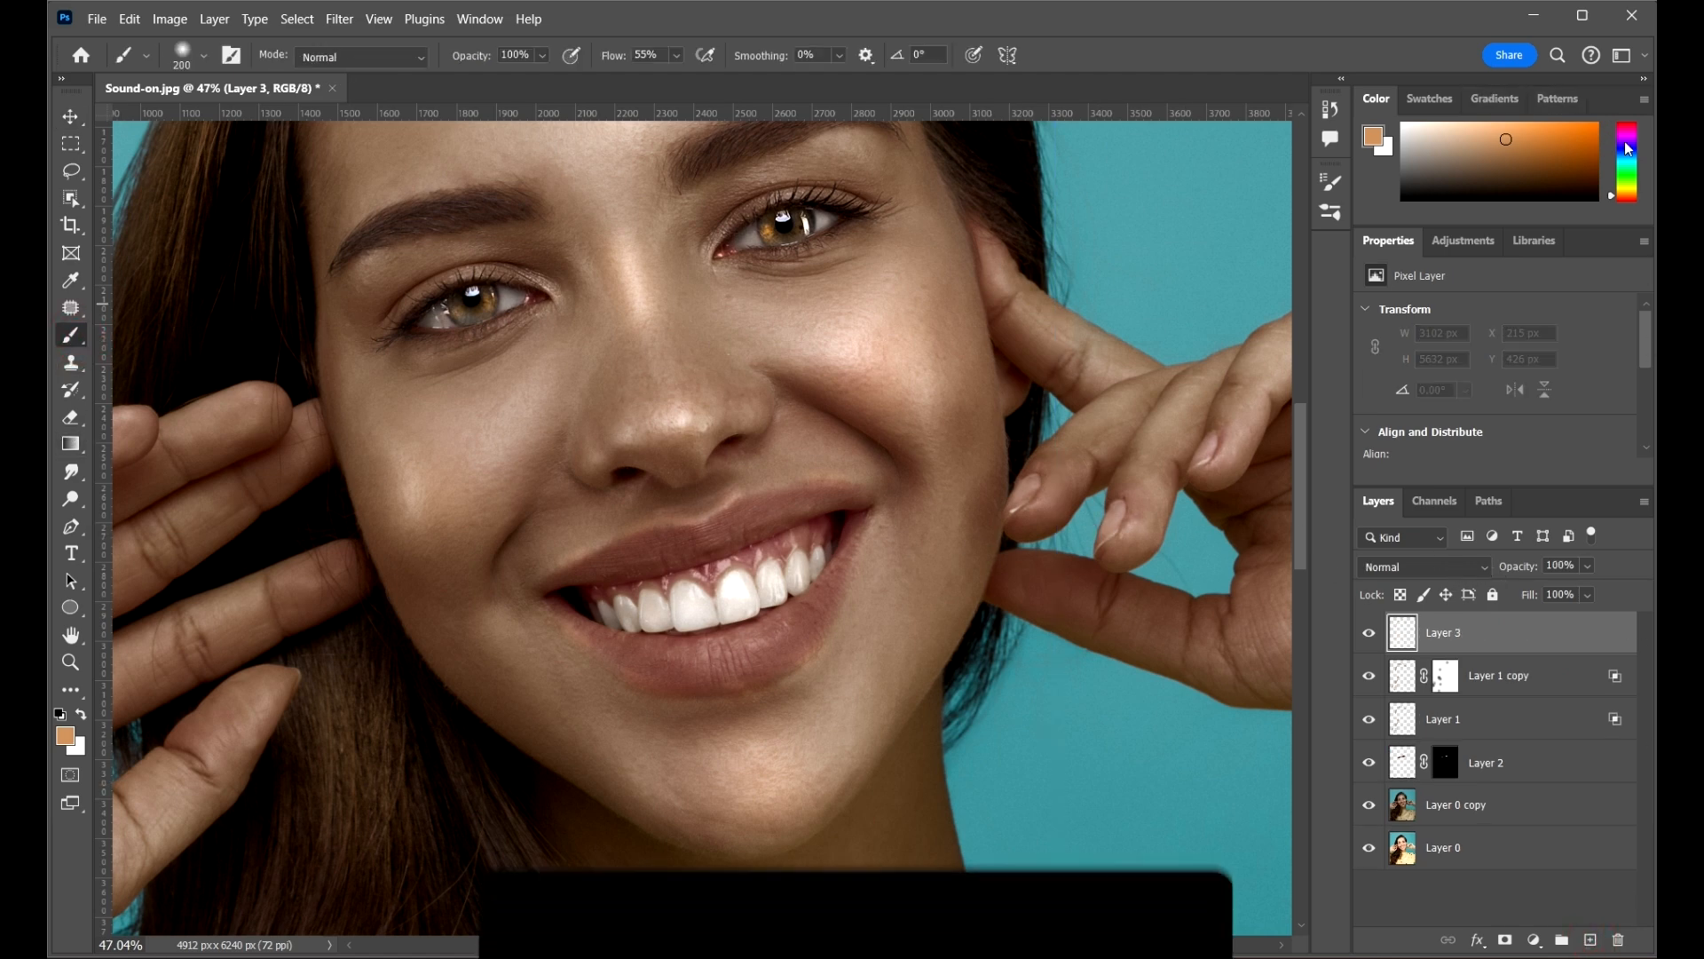
mouse_move(1627, 142)
mouse_down()
mouse_move(1627, 119)
mouse_move(1588, 131)
mouse_move(1616, 77)
mouse_up()
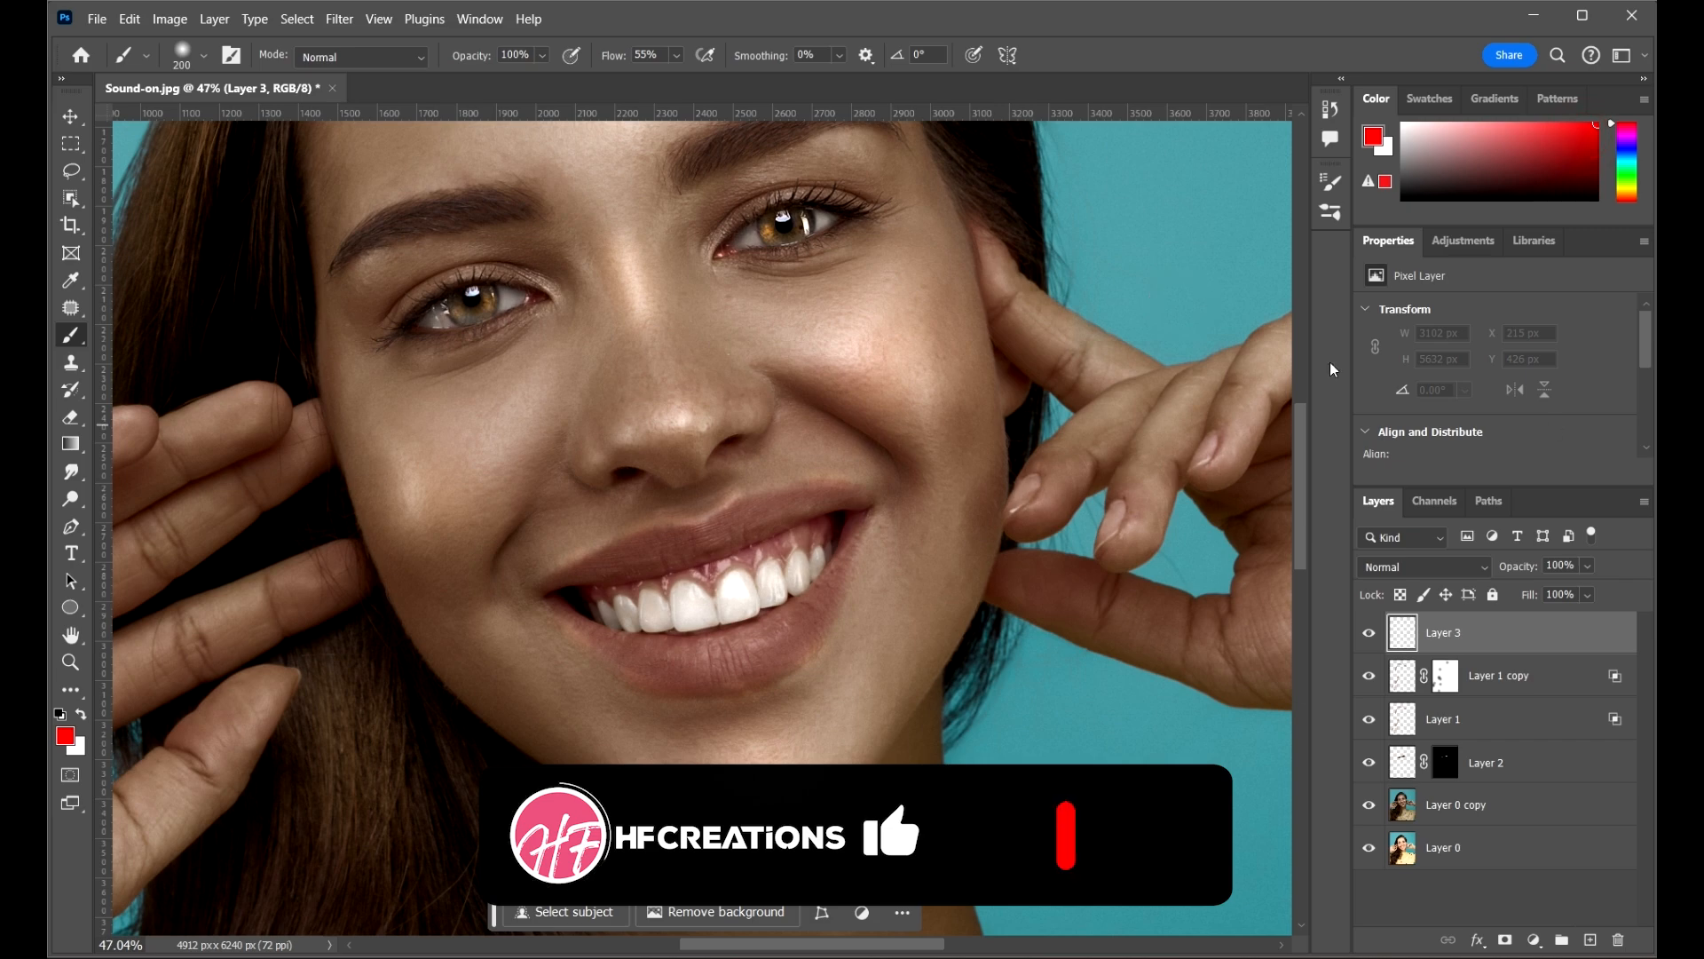
- Paint red along the middle of the upper lip with a soft 100 px brush
scroll(825, 564, up, 5)
right_click(854, 396)
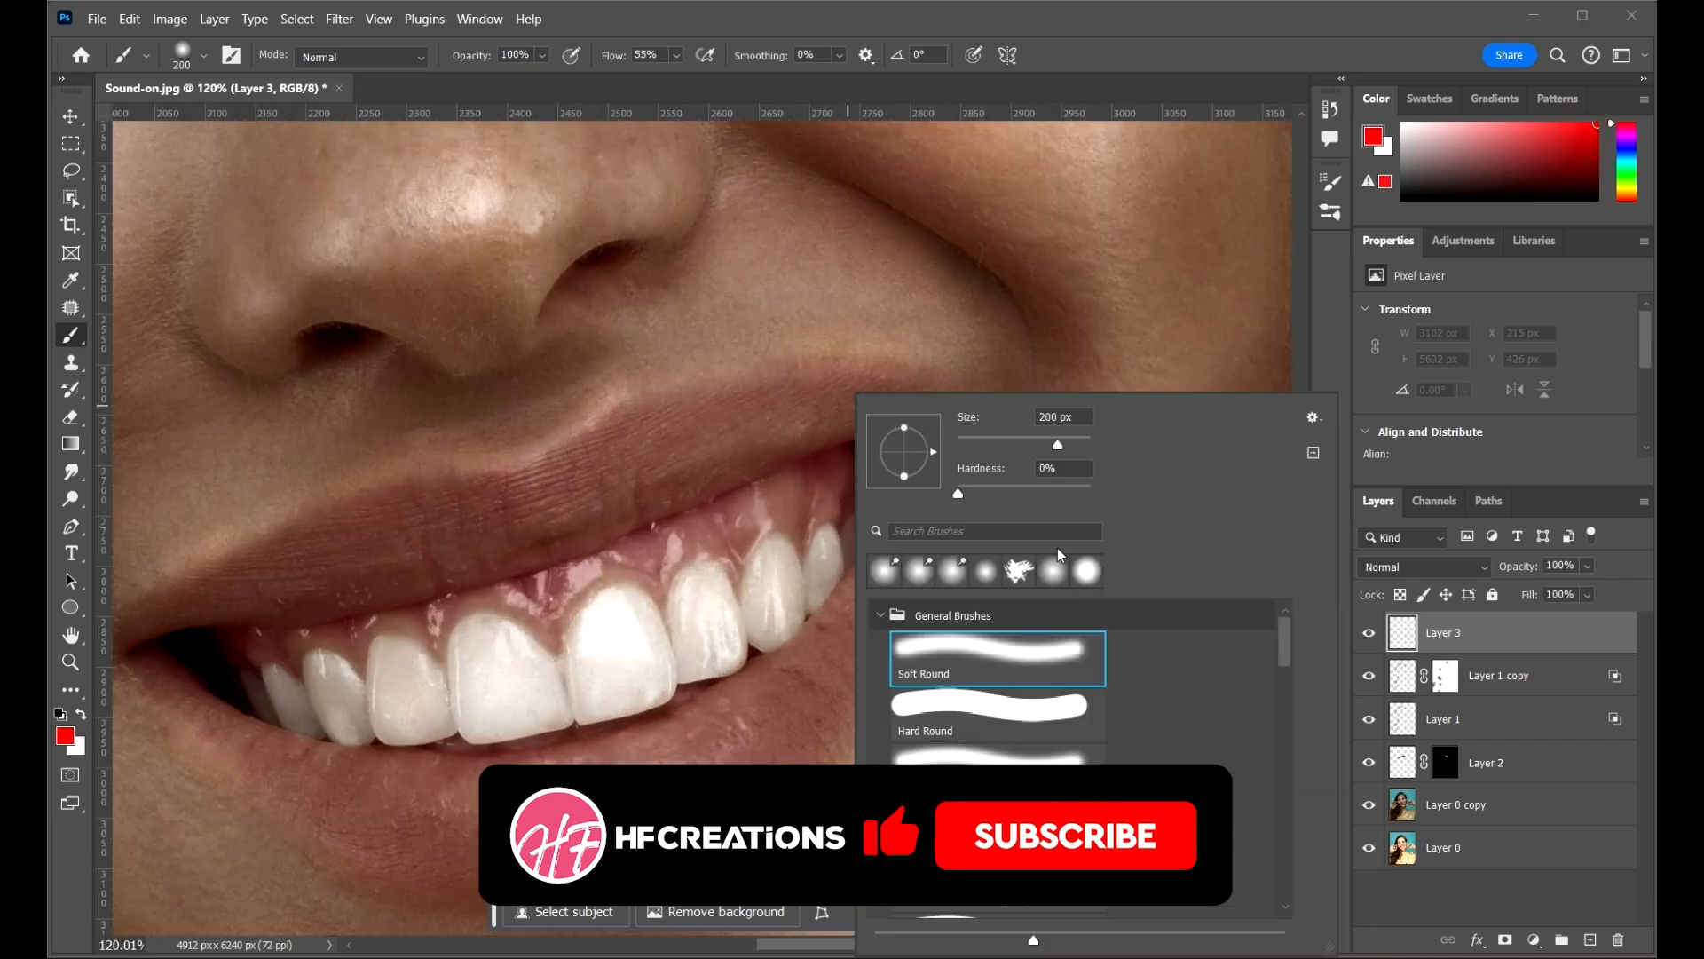
drag(1061, 445, 1024, 443)
click(1081, 8)
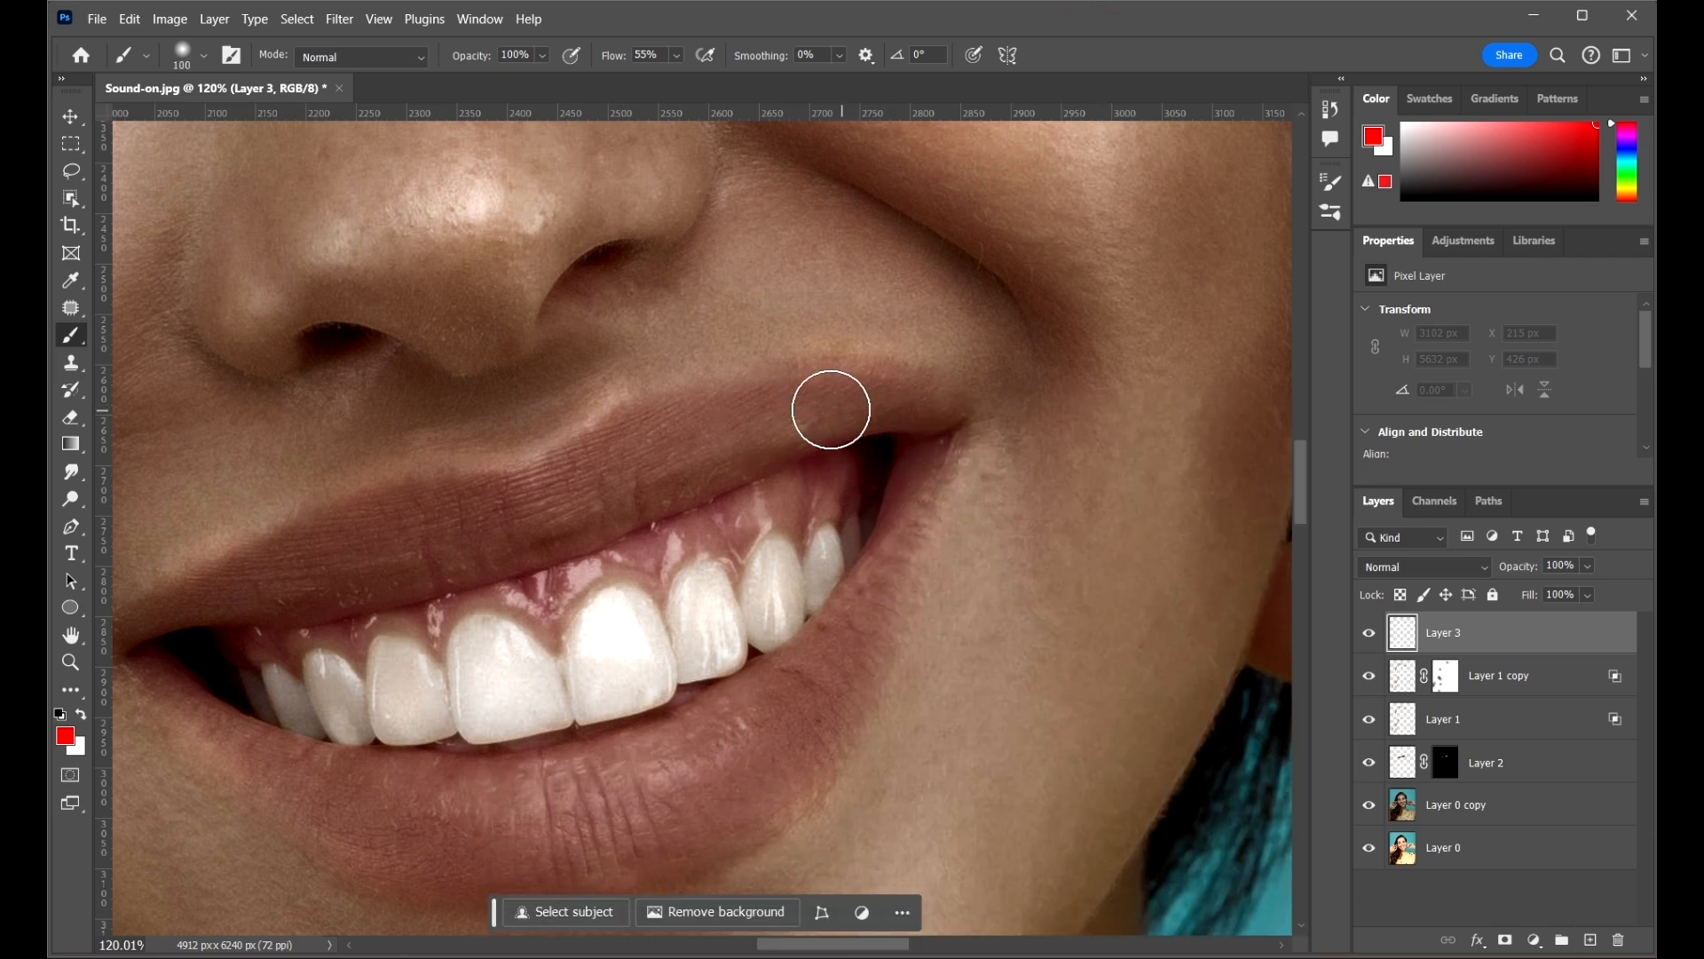
mouse_move(831, 409)
mouse_down()
mouse_move(699, 447)
mouse_move(793, 439)
mouse_move(806, 416)
mouse_move(656, 440)
mouse_move(534, 524)
mouse_move(432, 521)
mouse_move(231, 601)
mouse_up()
- Extend the red to the upper lip's edges and corners, reducing the brush to 90 px and 60 px
key(bracketleft)
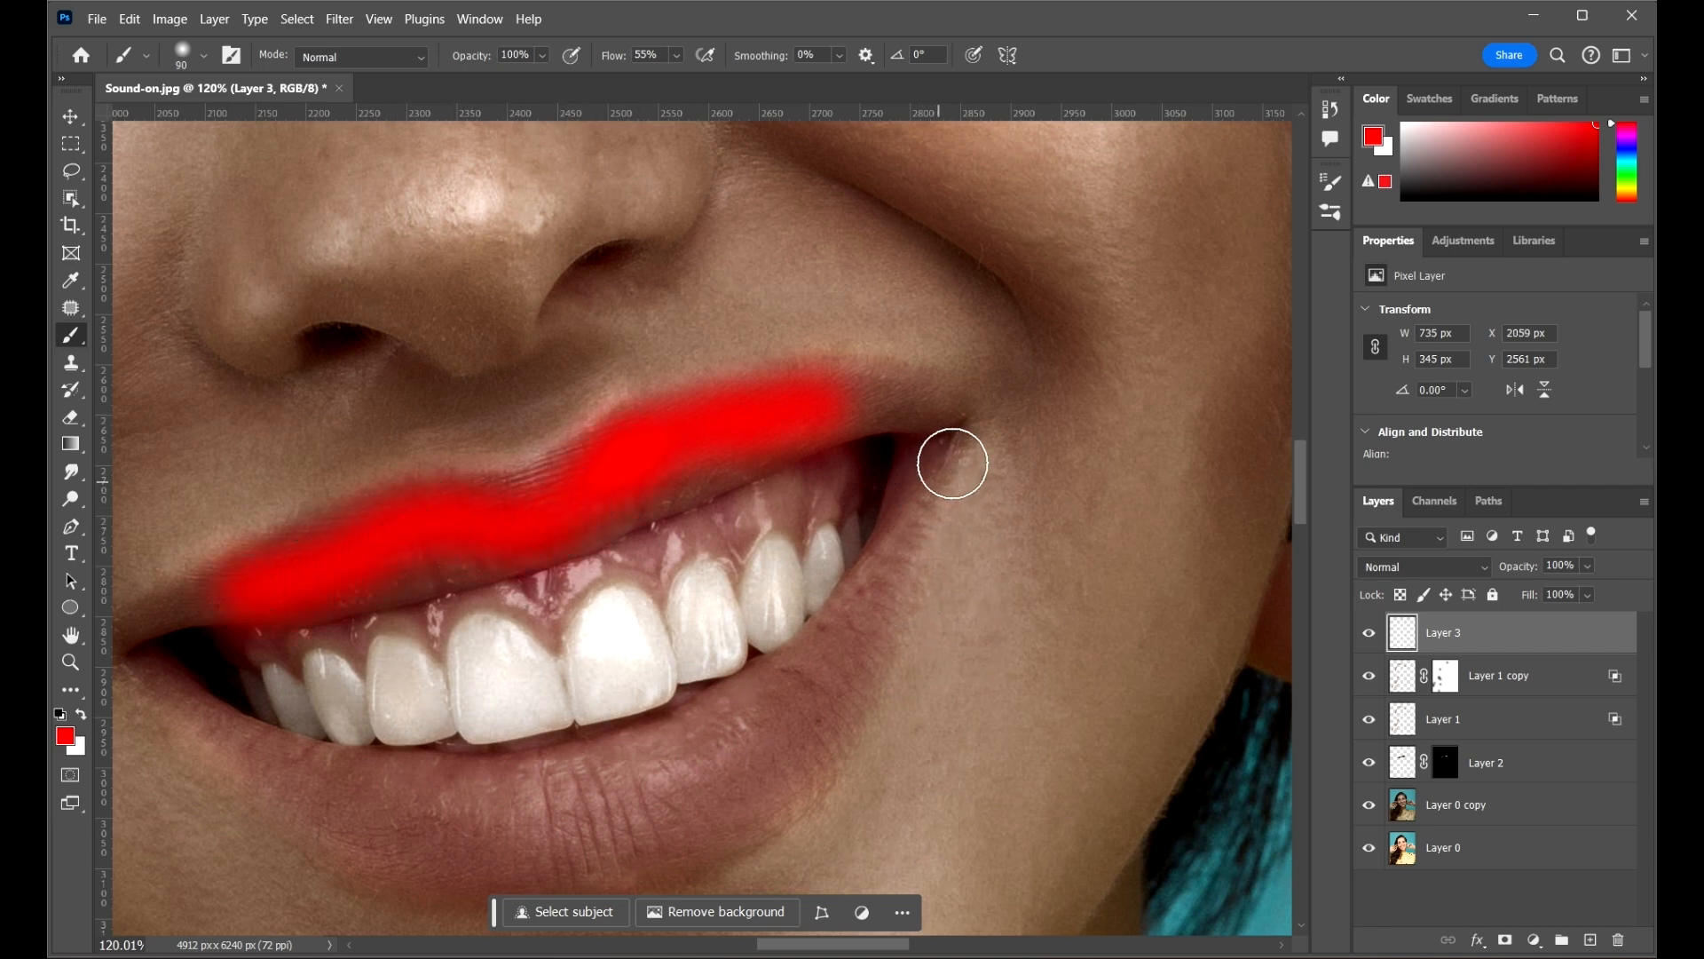
mouse_move(949, 429)
mouse_down()
mouse_move(853, 397)
mouse_move(887, 395)
mouse_move(479, 553)
mouse_move(306, 585)
mouse_up()
key(bracketleft)
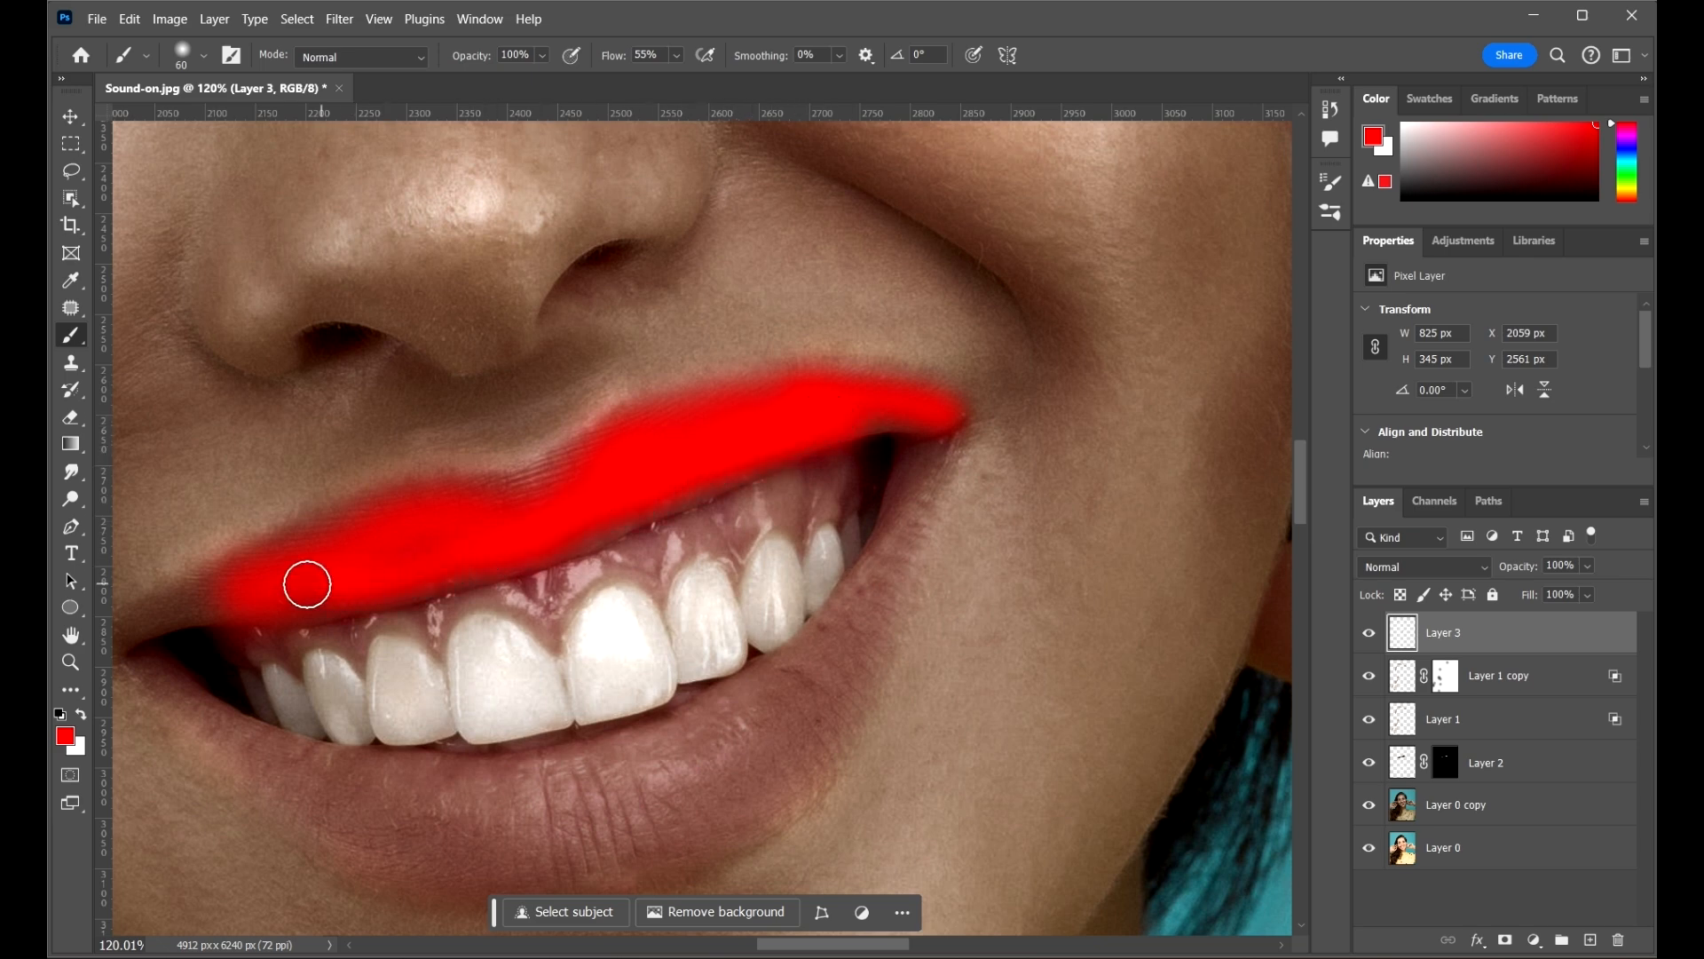
mouse_move(557, 483)
mouse_down()
mouse_move(502, 514)
mouse_move(388, 504)
mouse_move(244, 578)
mouse_up()
drag(512, 546, 644, 496)
- Paint the mouth corner on the photo's left and the whole lower lip red, at brush sizes of 60 px and 80 px
mouse_move(359, 557)
mouse_down()
mouse_move(281, 584)
mouse_move(322, 653)
mouse_move(396, 703)
mouse_move(560, 754)
mouse_move(813, 754)
mouse_up()
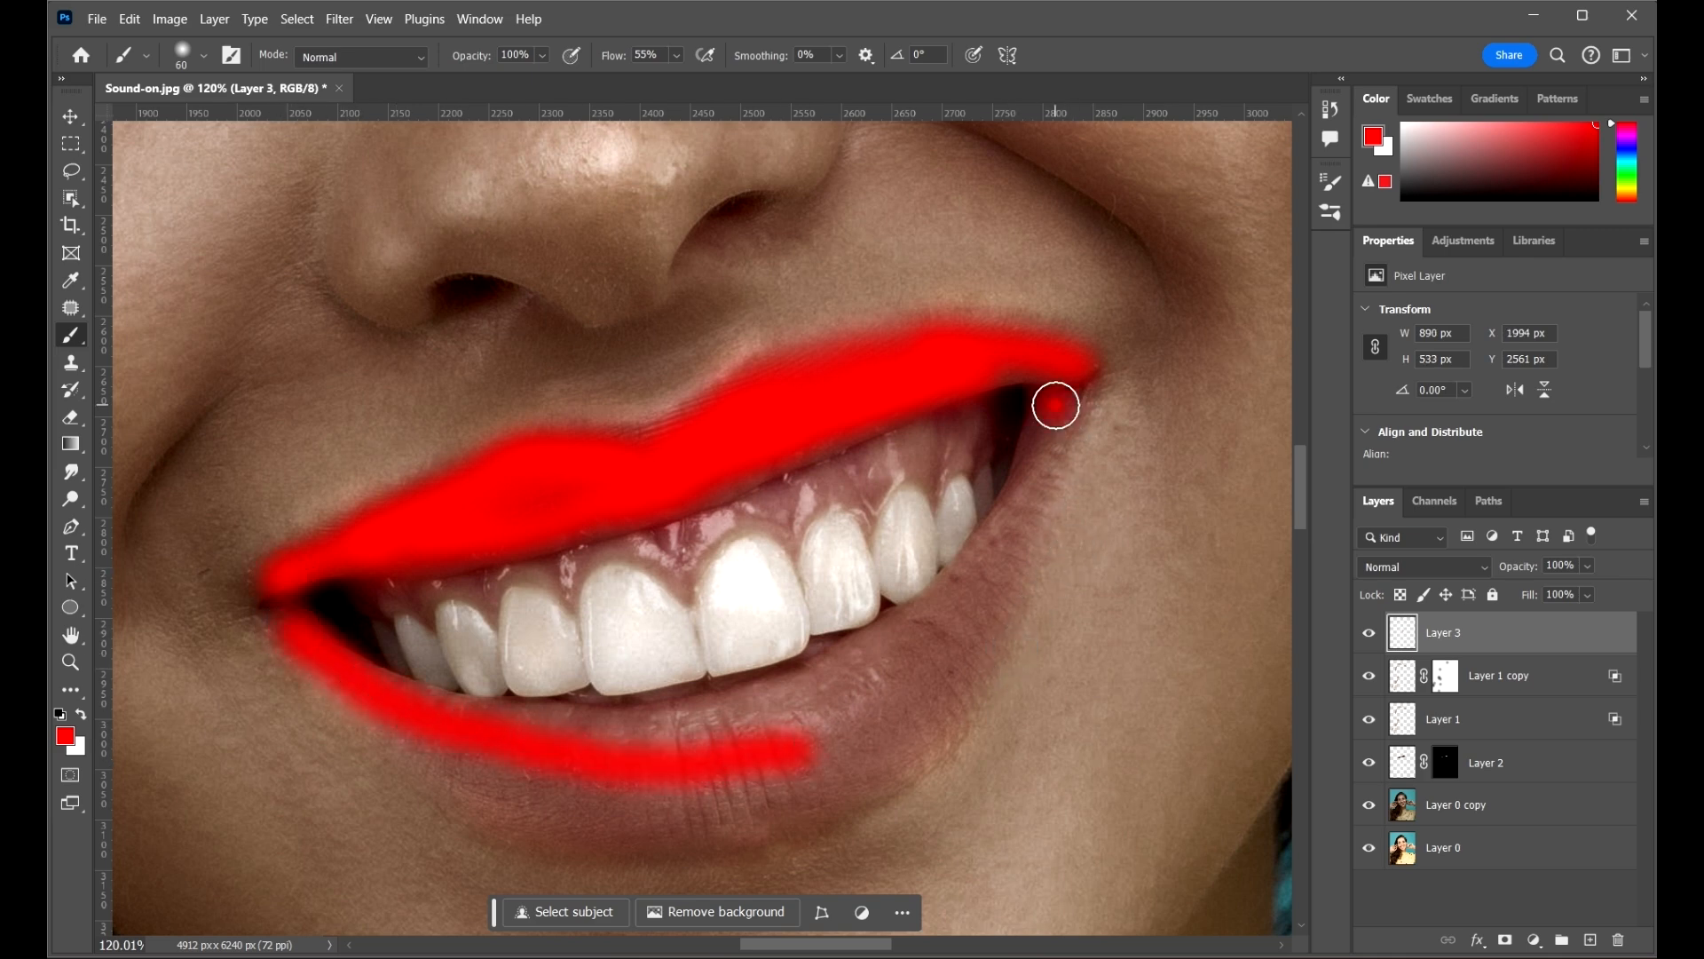
drag(1056, 406, 964, 645)
mouse_move(963, 582)
mouse_down()
mouse_move(932, 663)
mouse_move(640, 753)
mouse_up()
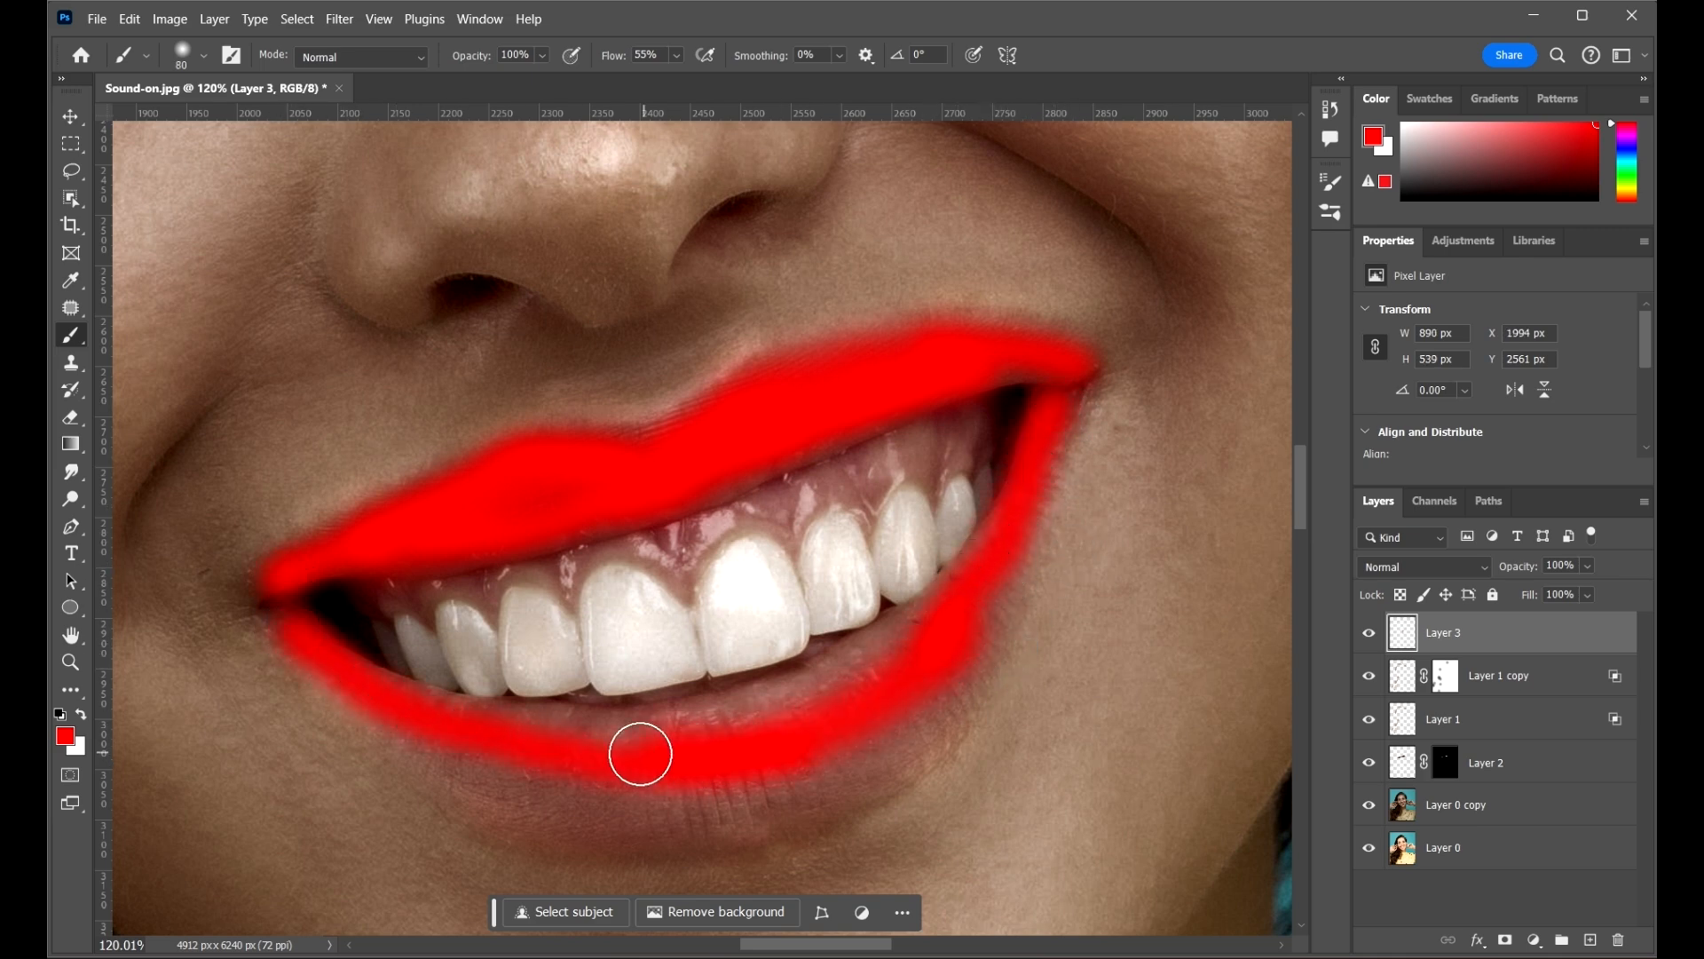
mouse_move(927, 613)
mouse_down()
mouse_move(794, 701)
mouse_move(599, 719)
mouse_move(439, 726)
mouse_move(370, 702)
mouse_move(333, 653)
mouse_move(467, 740)
mouse_move(724, 804)
mouse_move(870, 731)
mouse_move(1004, 587)
mouse_move(1064, 401)
mouse_up()
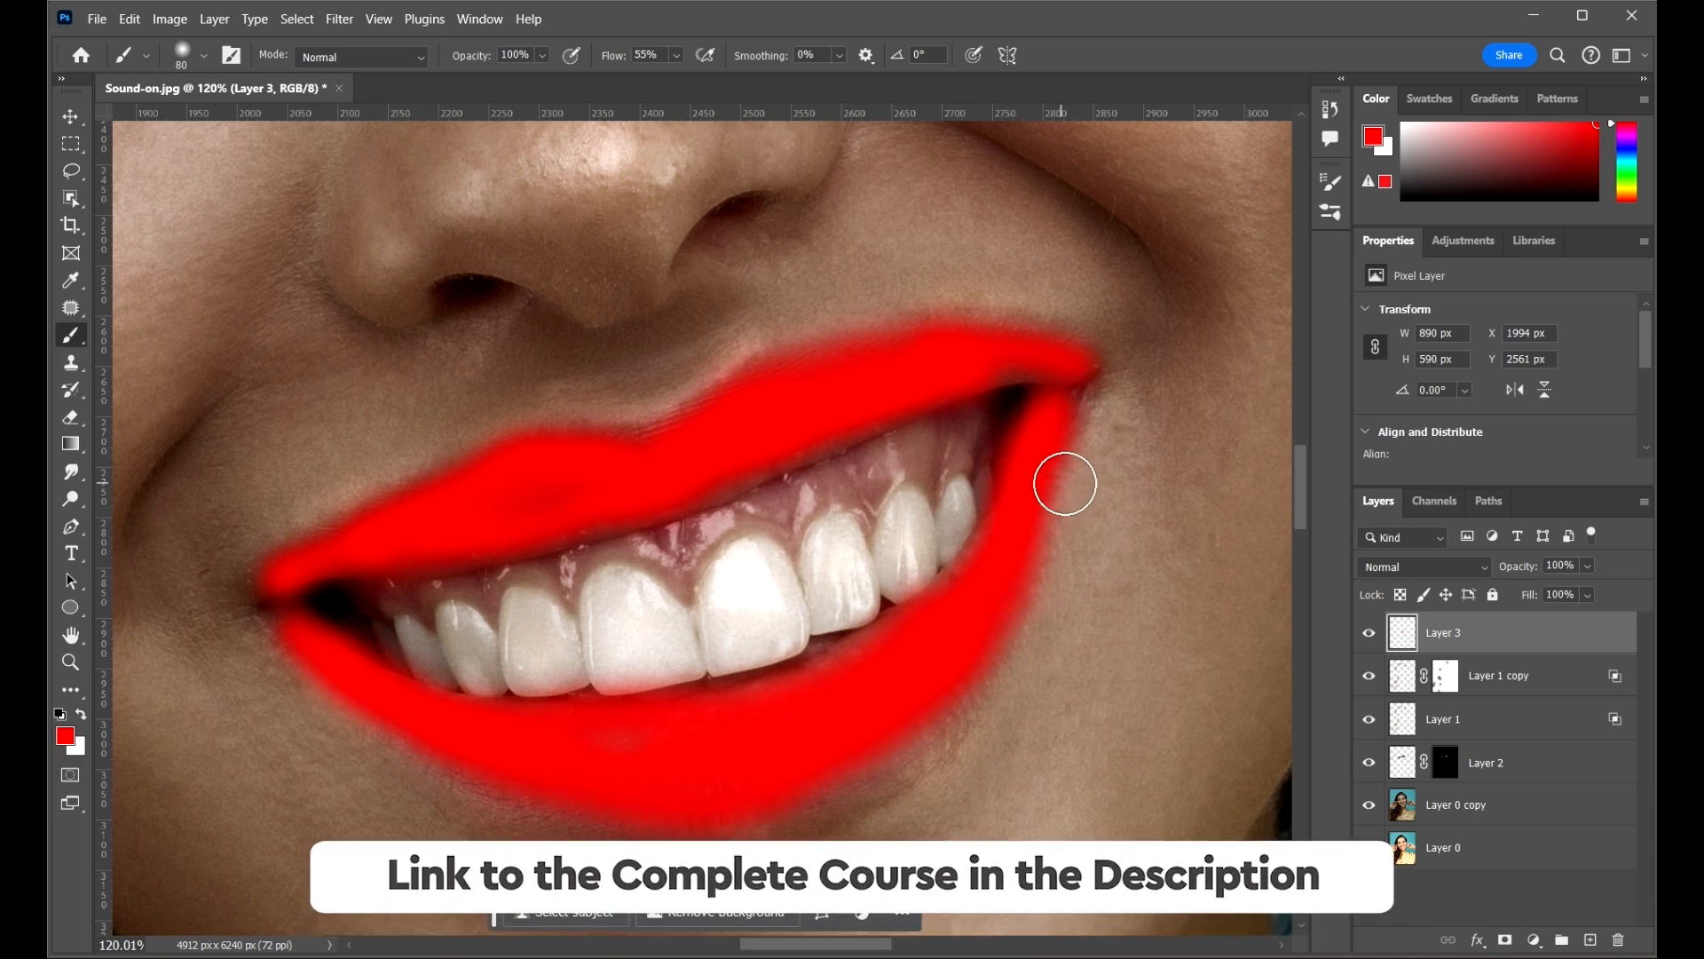
- Fill the gap between the lips at the mouth corner on the photo's right with a 60 px brush
scroll(1065, 483, down, 2)
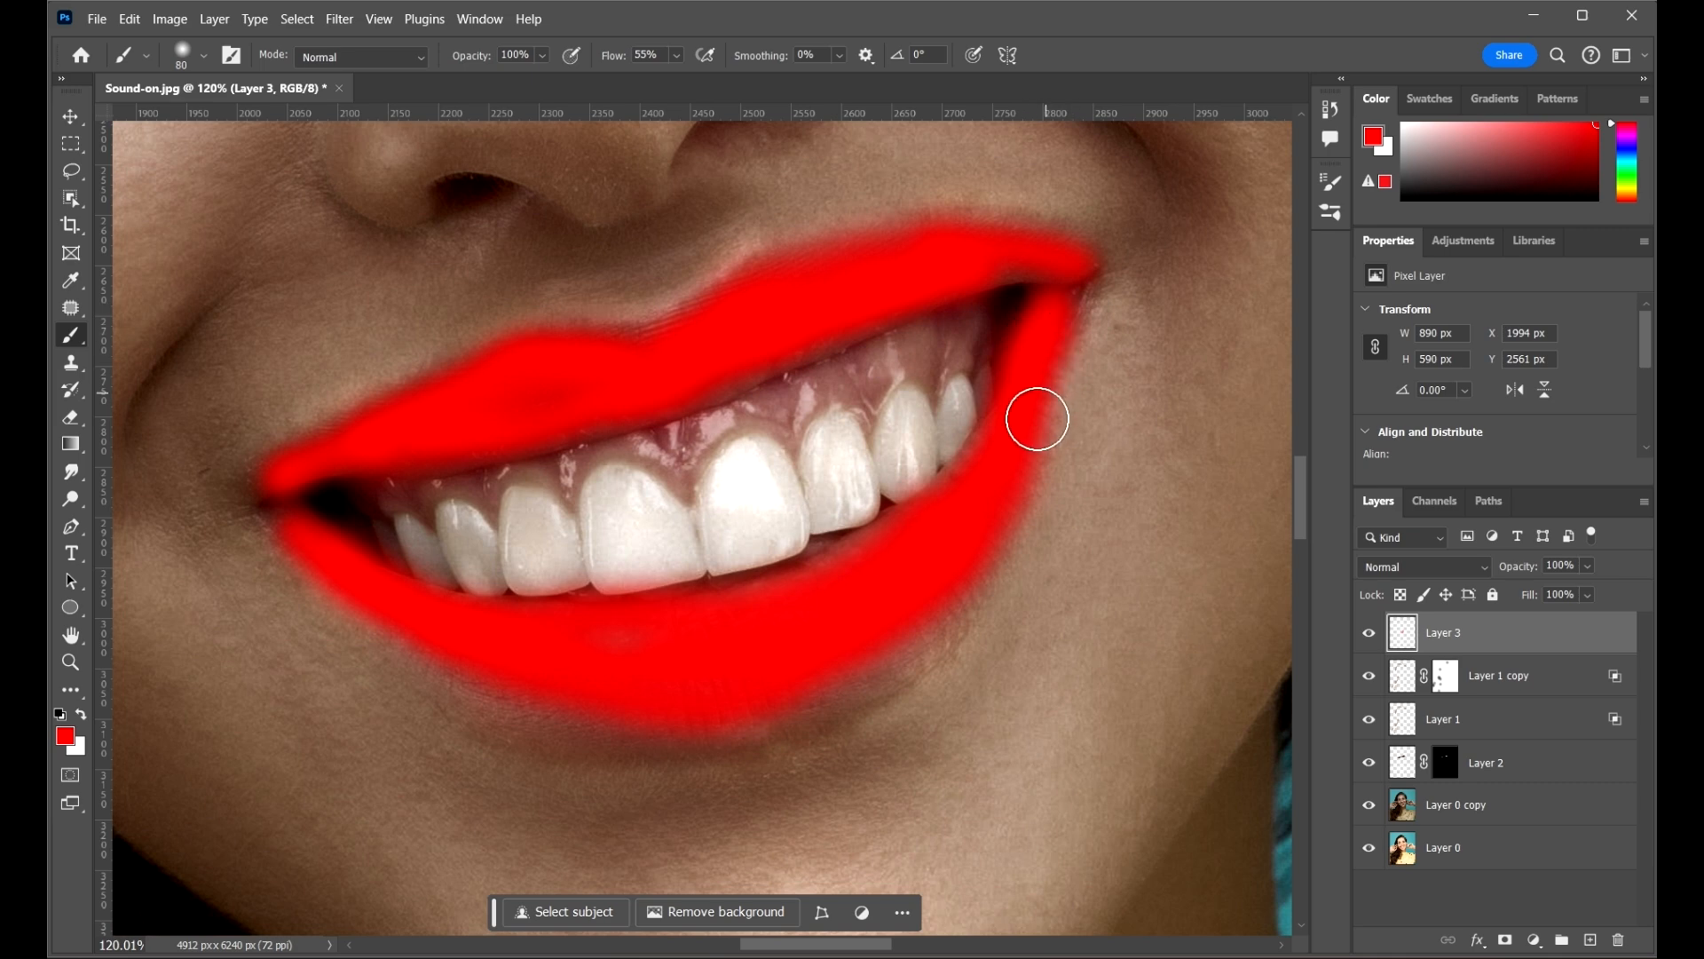
scroll(1095, 277, up, 1)
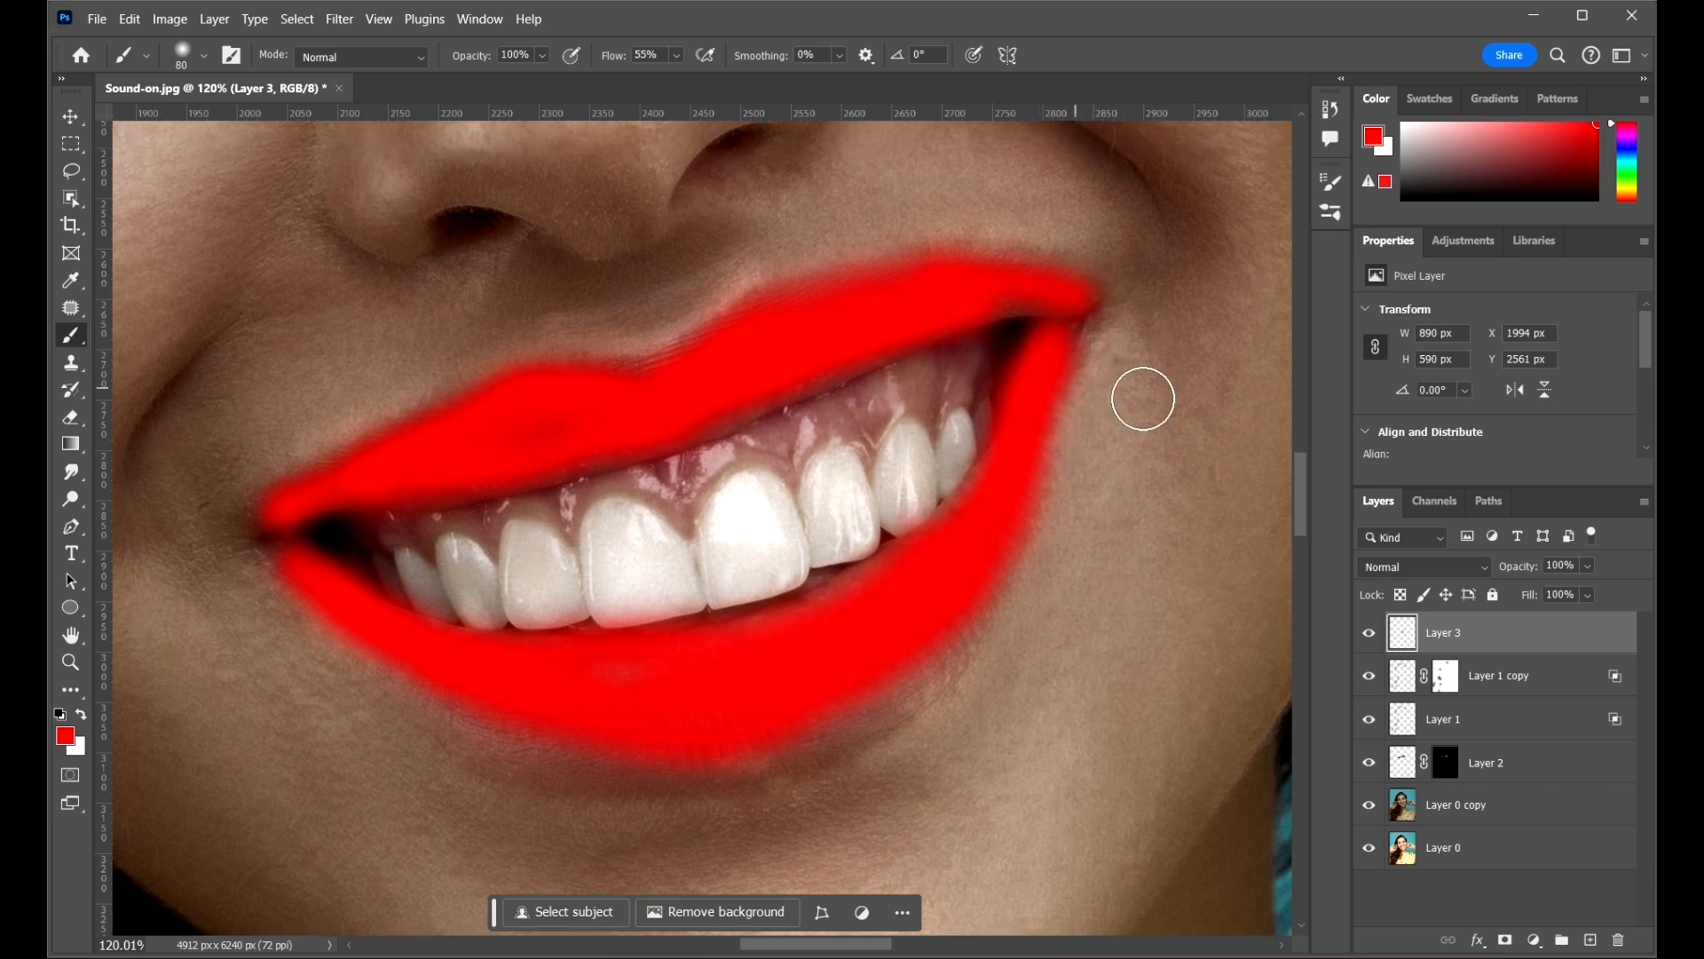
scroll(1061, 375, up, 1)
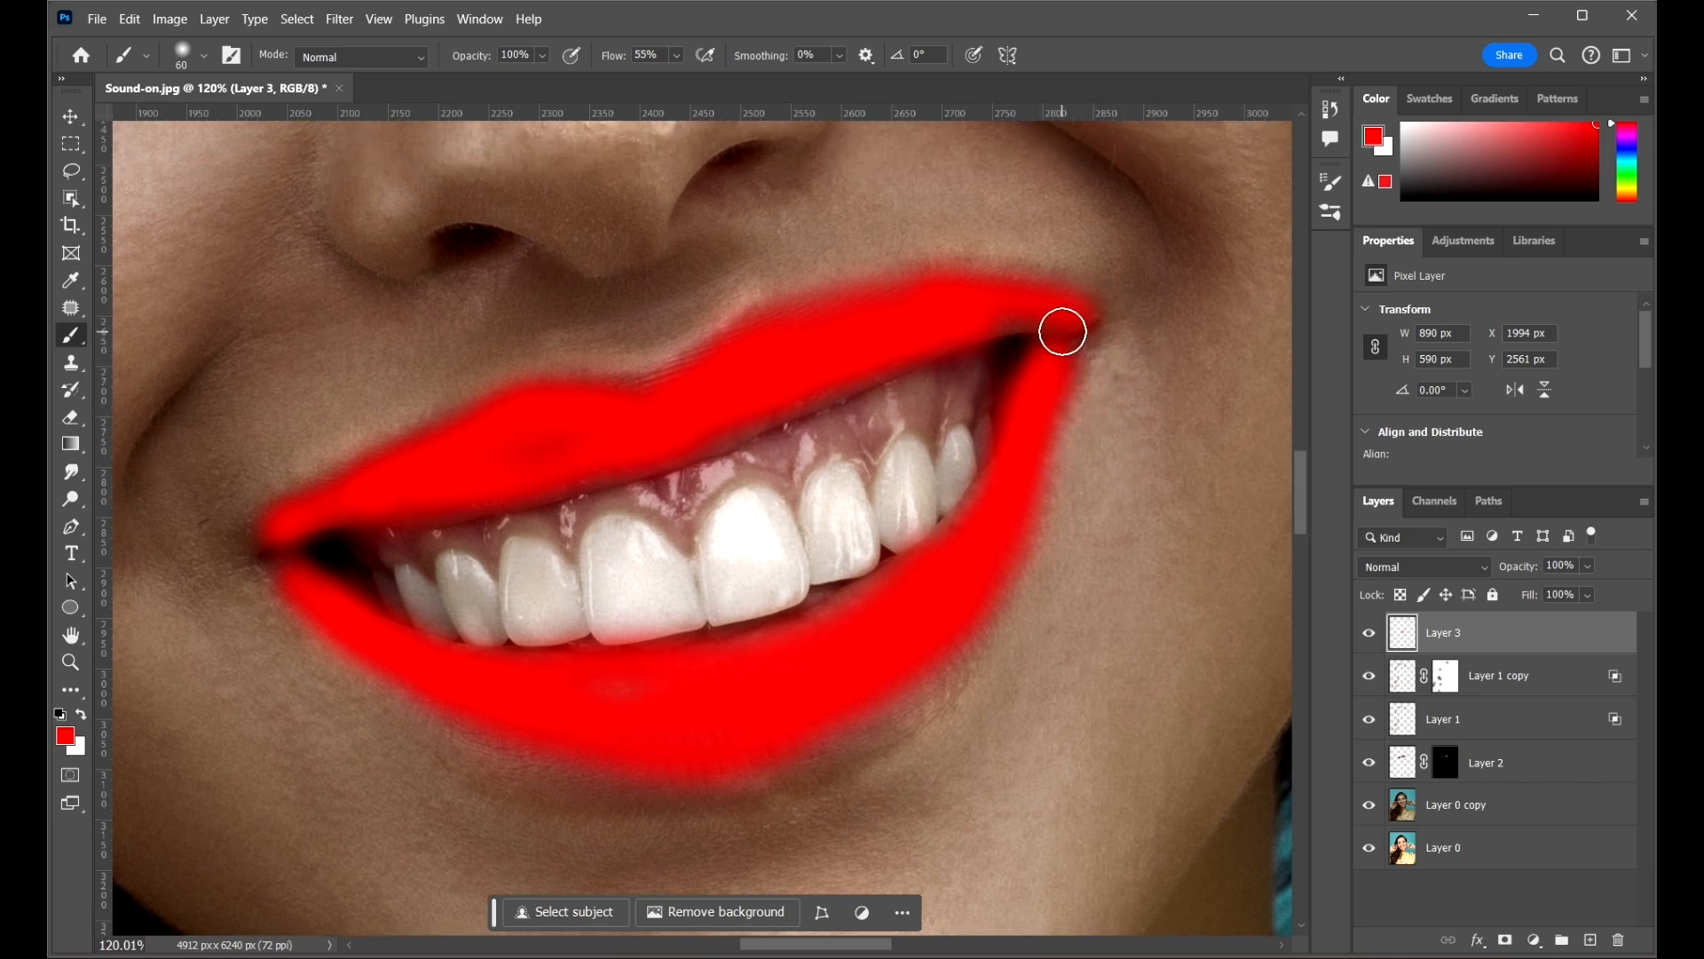
drag(1062, 331, 1055, 352)
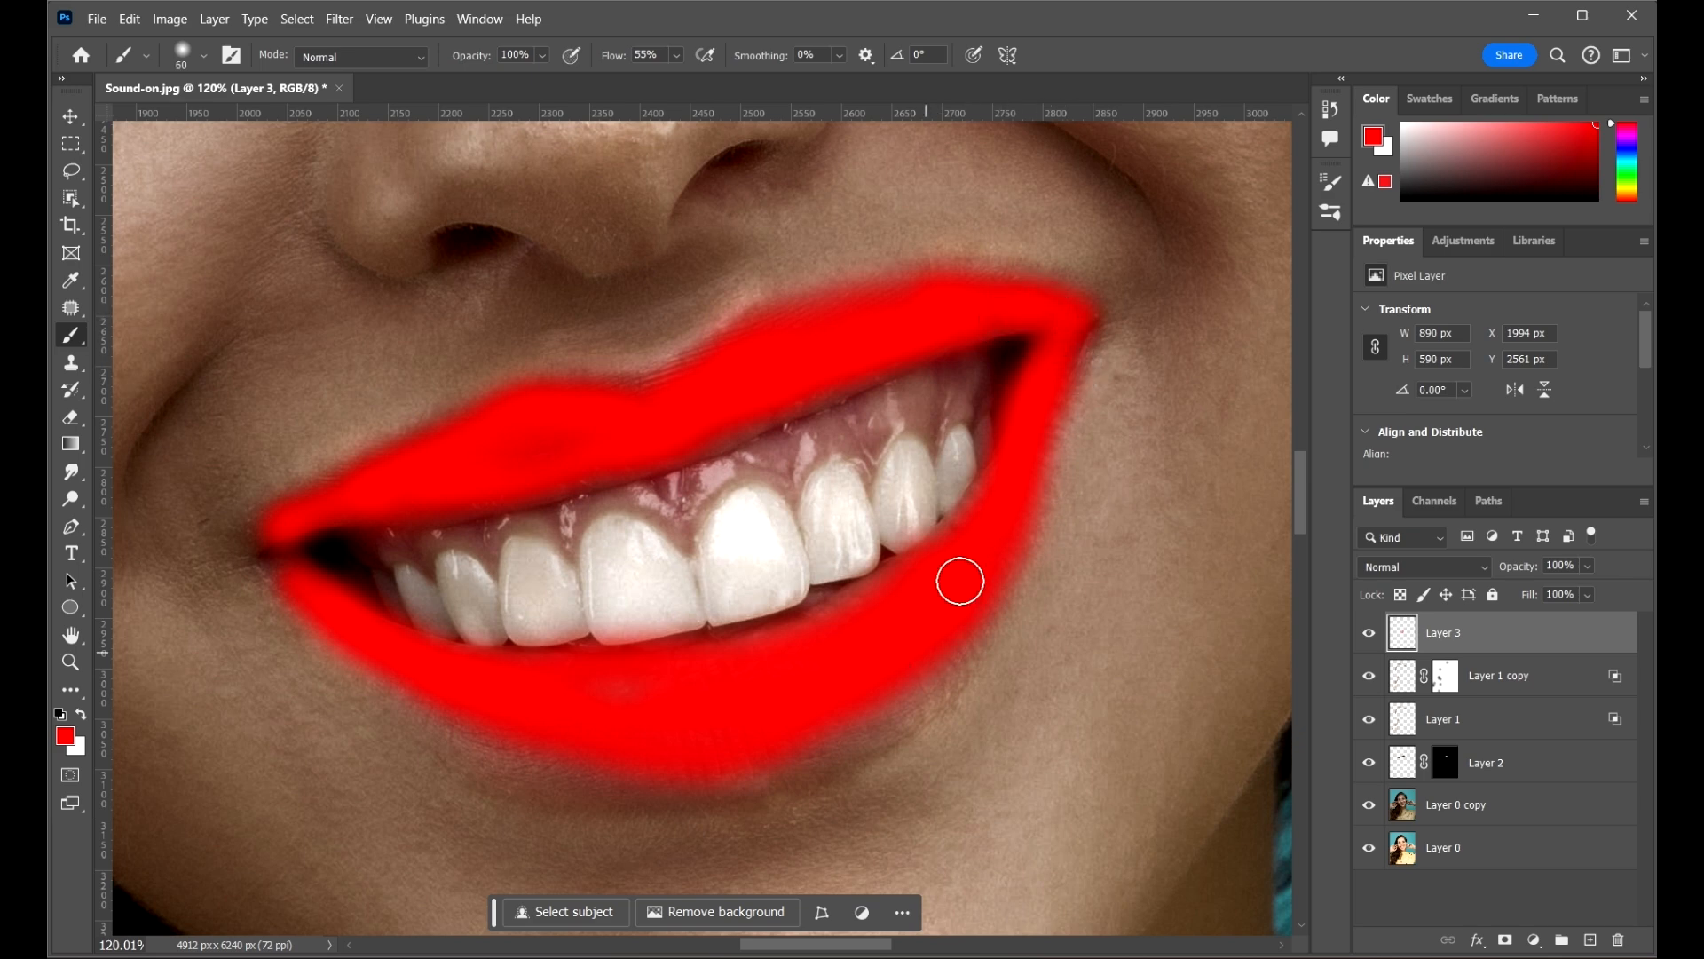
- Even out the red along the lower lip's inner and outer edges with an 80 px brush
key(bracketright)
key(bracketright)
mouse_move(974, 567)
mouse_down()
mouse_move(856, 719)
mouse_move(760, 764)
mouse_move(671, 774)
mouse_move(455, 710)
mouse_move(304, 588)
mouse_up()
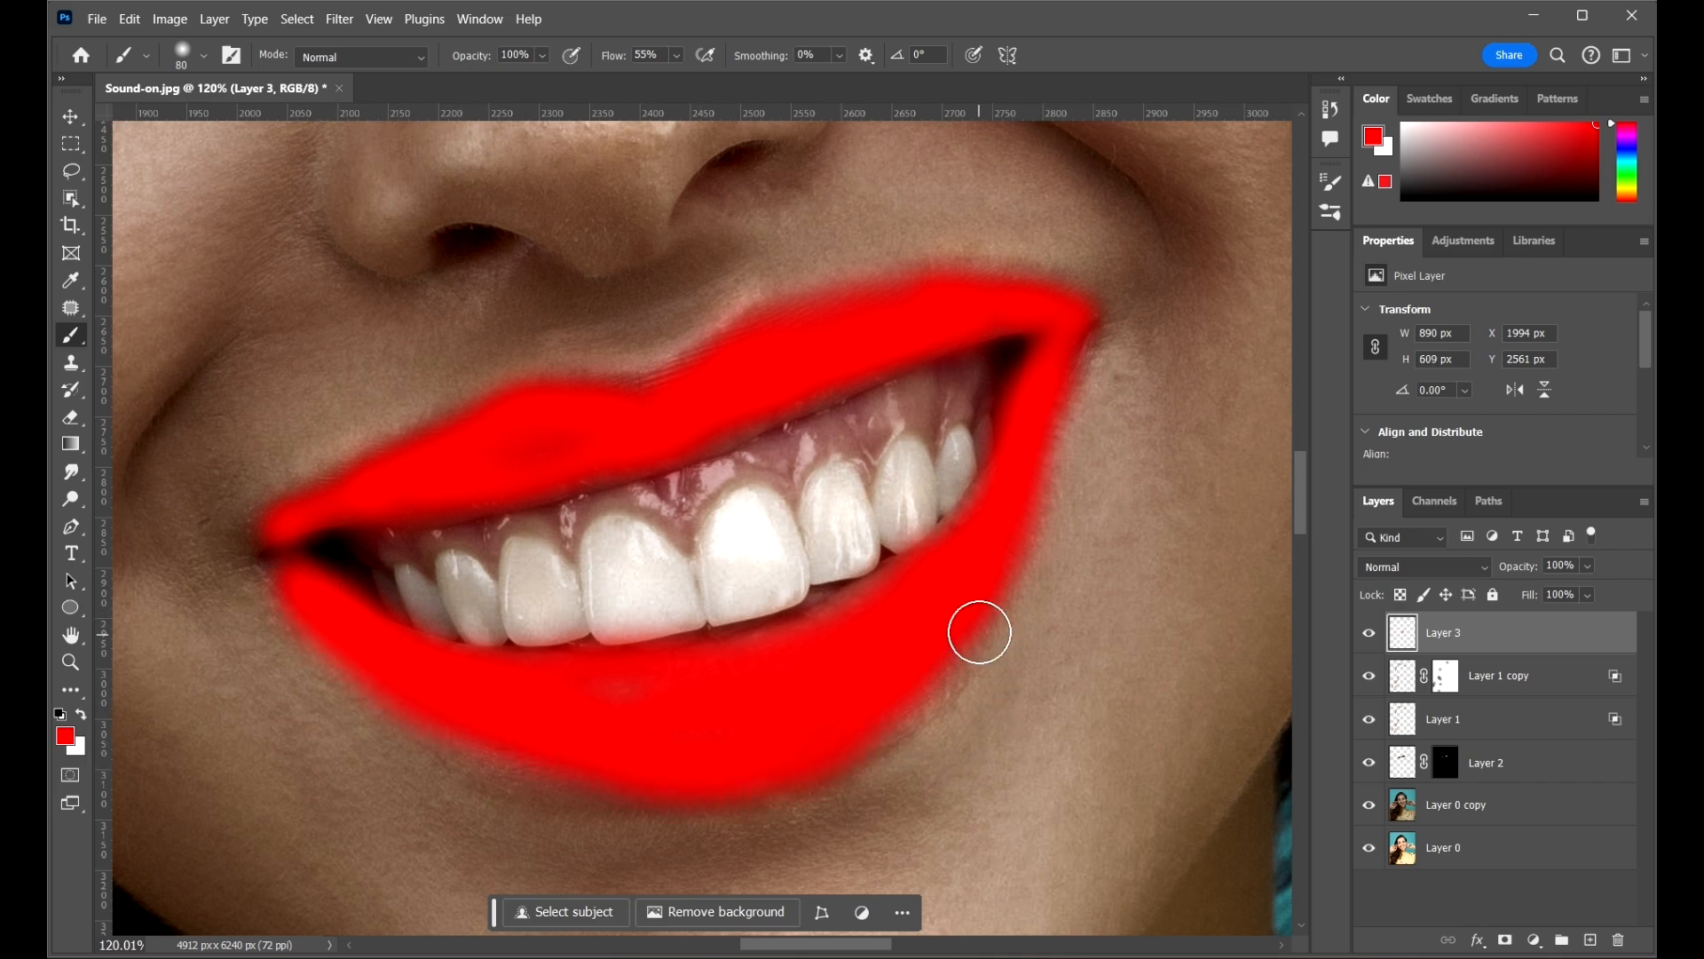
drag(971, 634, 829, 711)
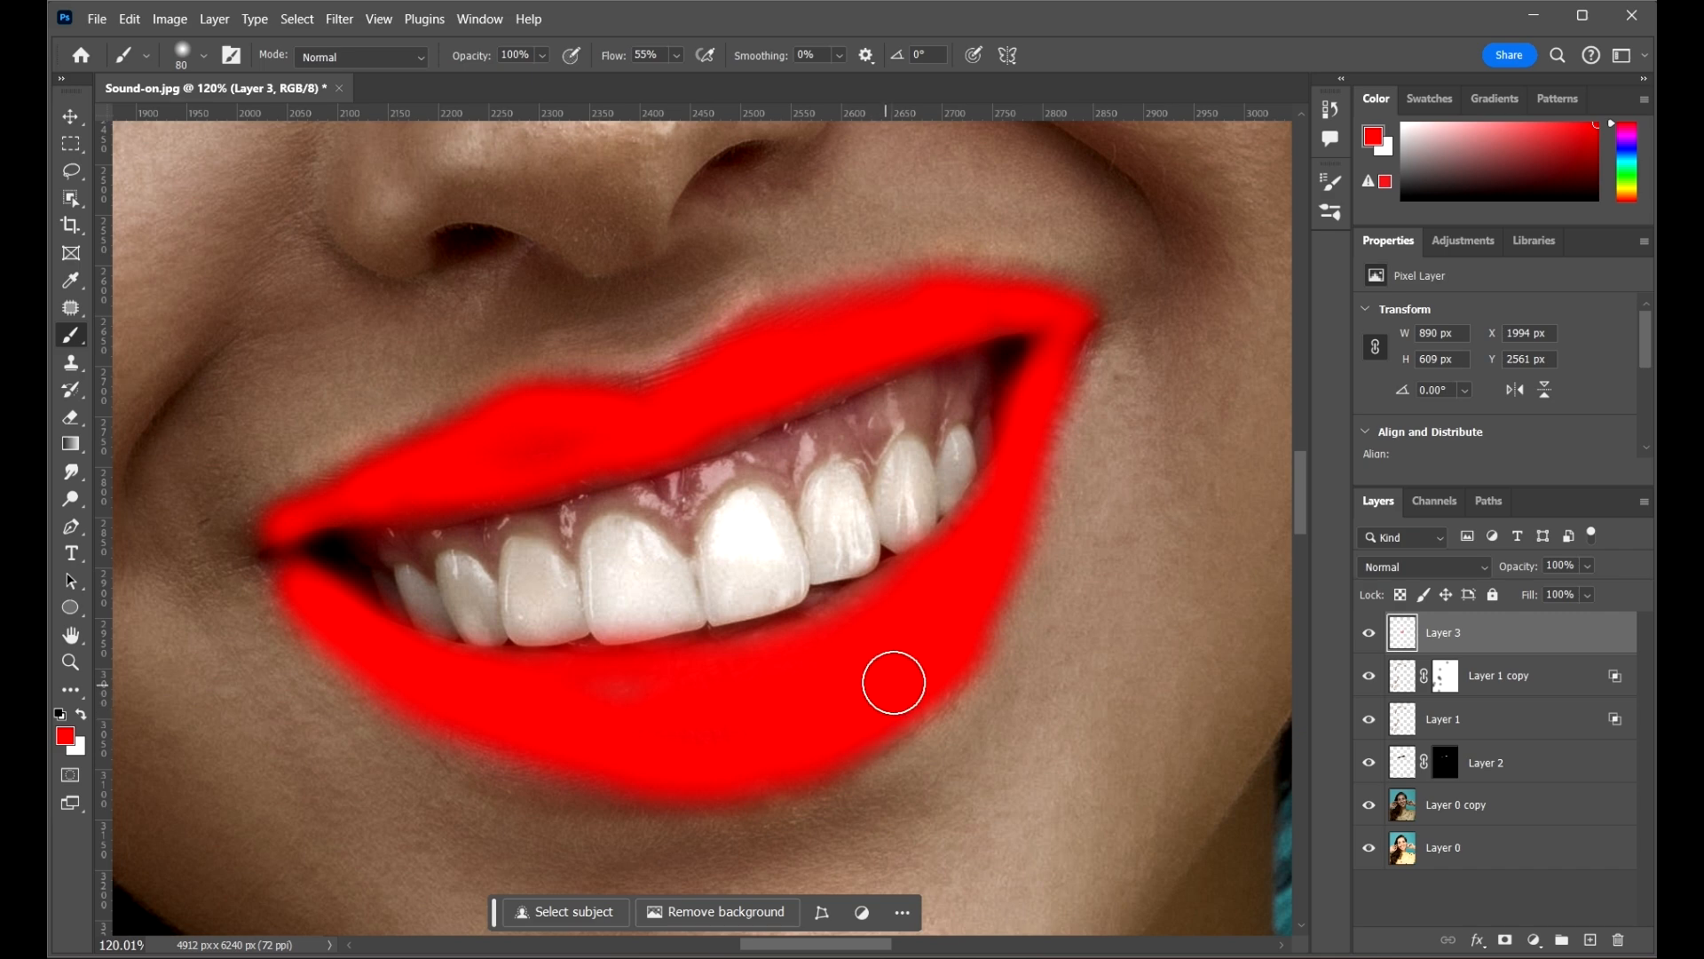
drag(910, 591, 963, 558)
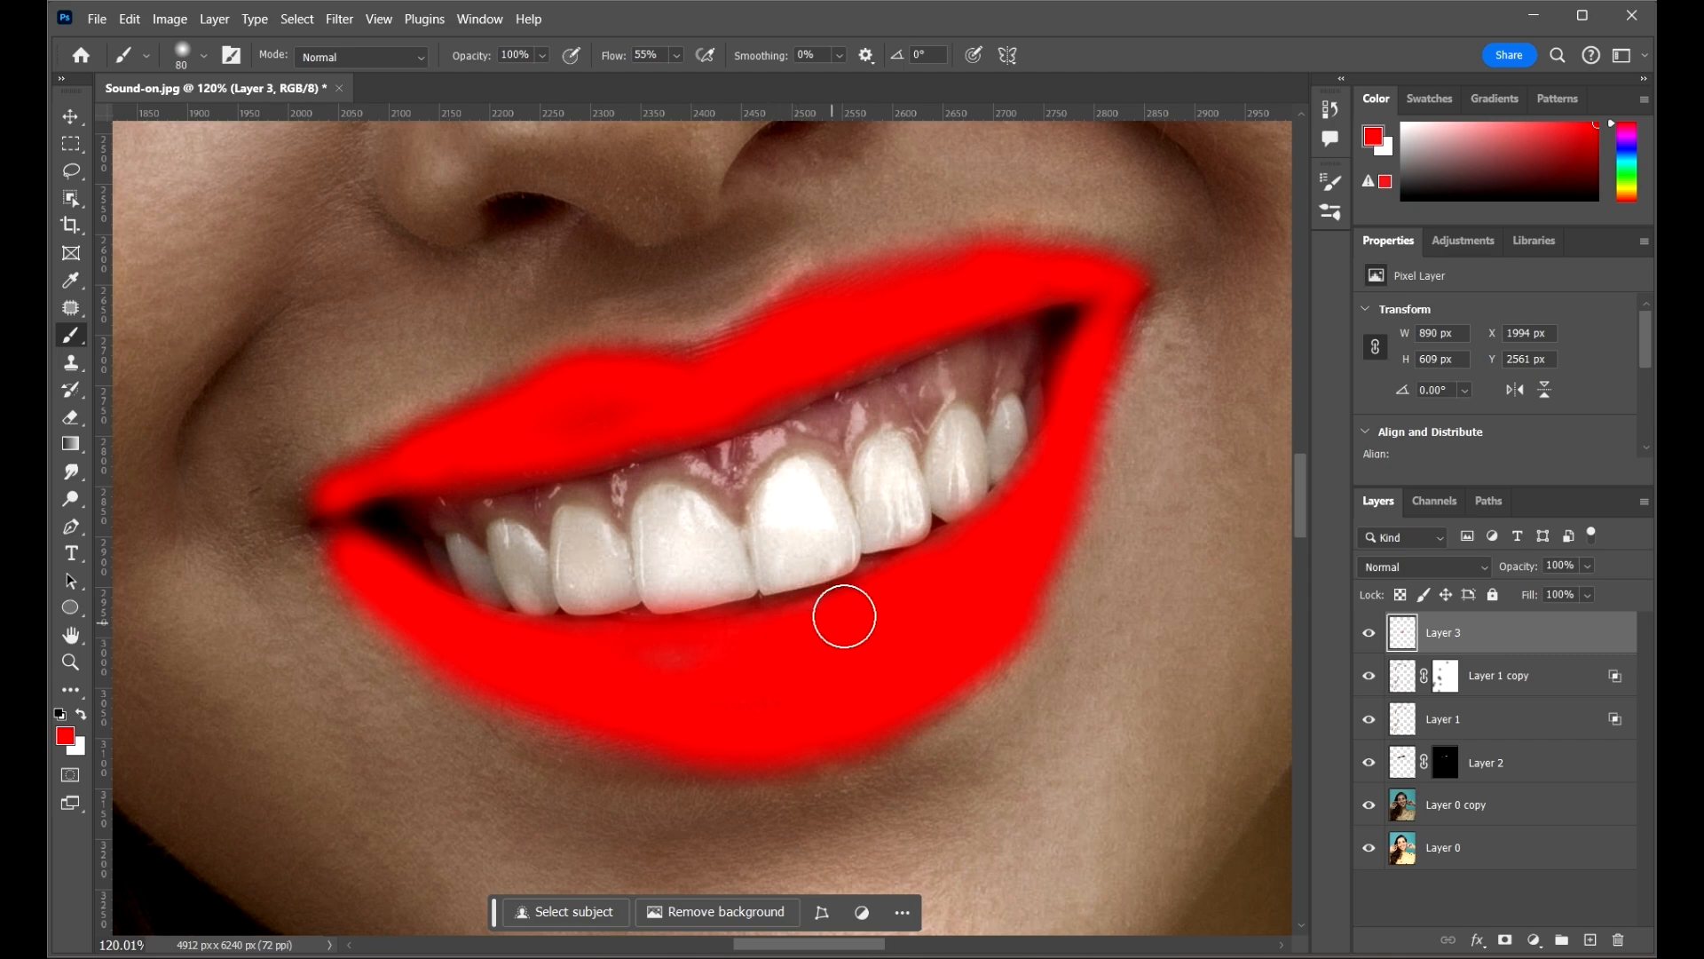
- Cover the mouth corner on the photo's left with red where the upper and lower lips meet
scroll(994, 568, down, 5)
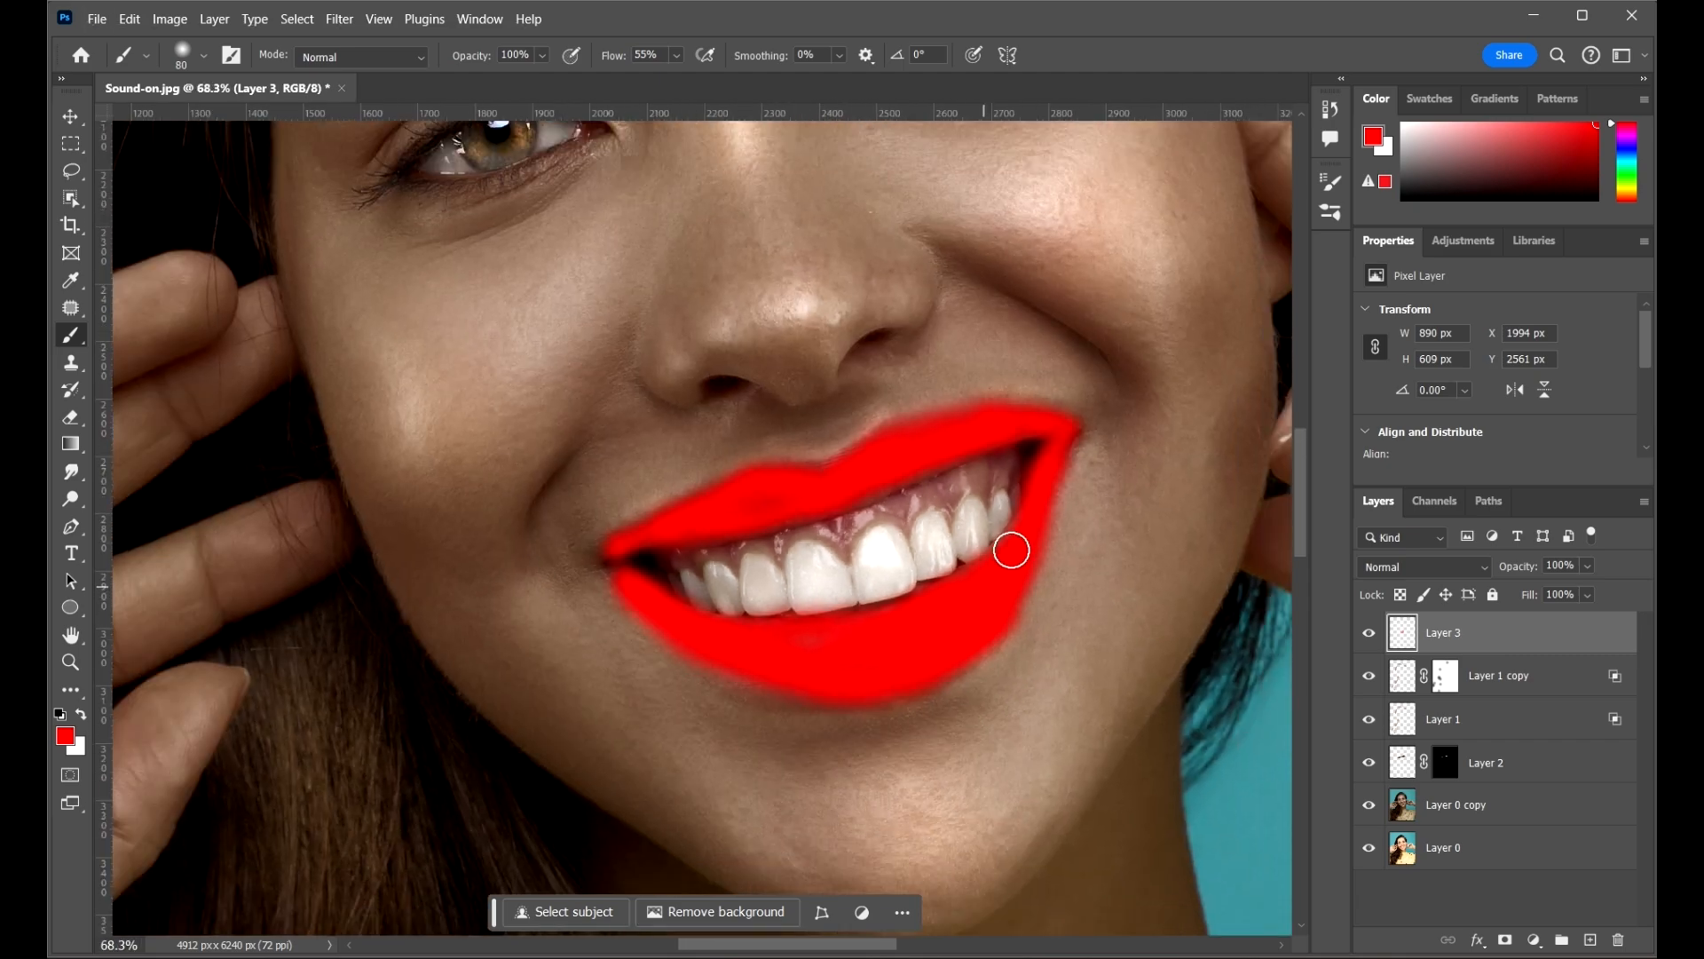
scroll(1003, 453, up, 3)
scroll(578, 584, up, 5)
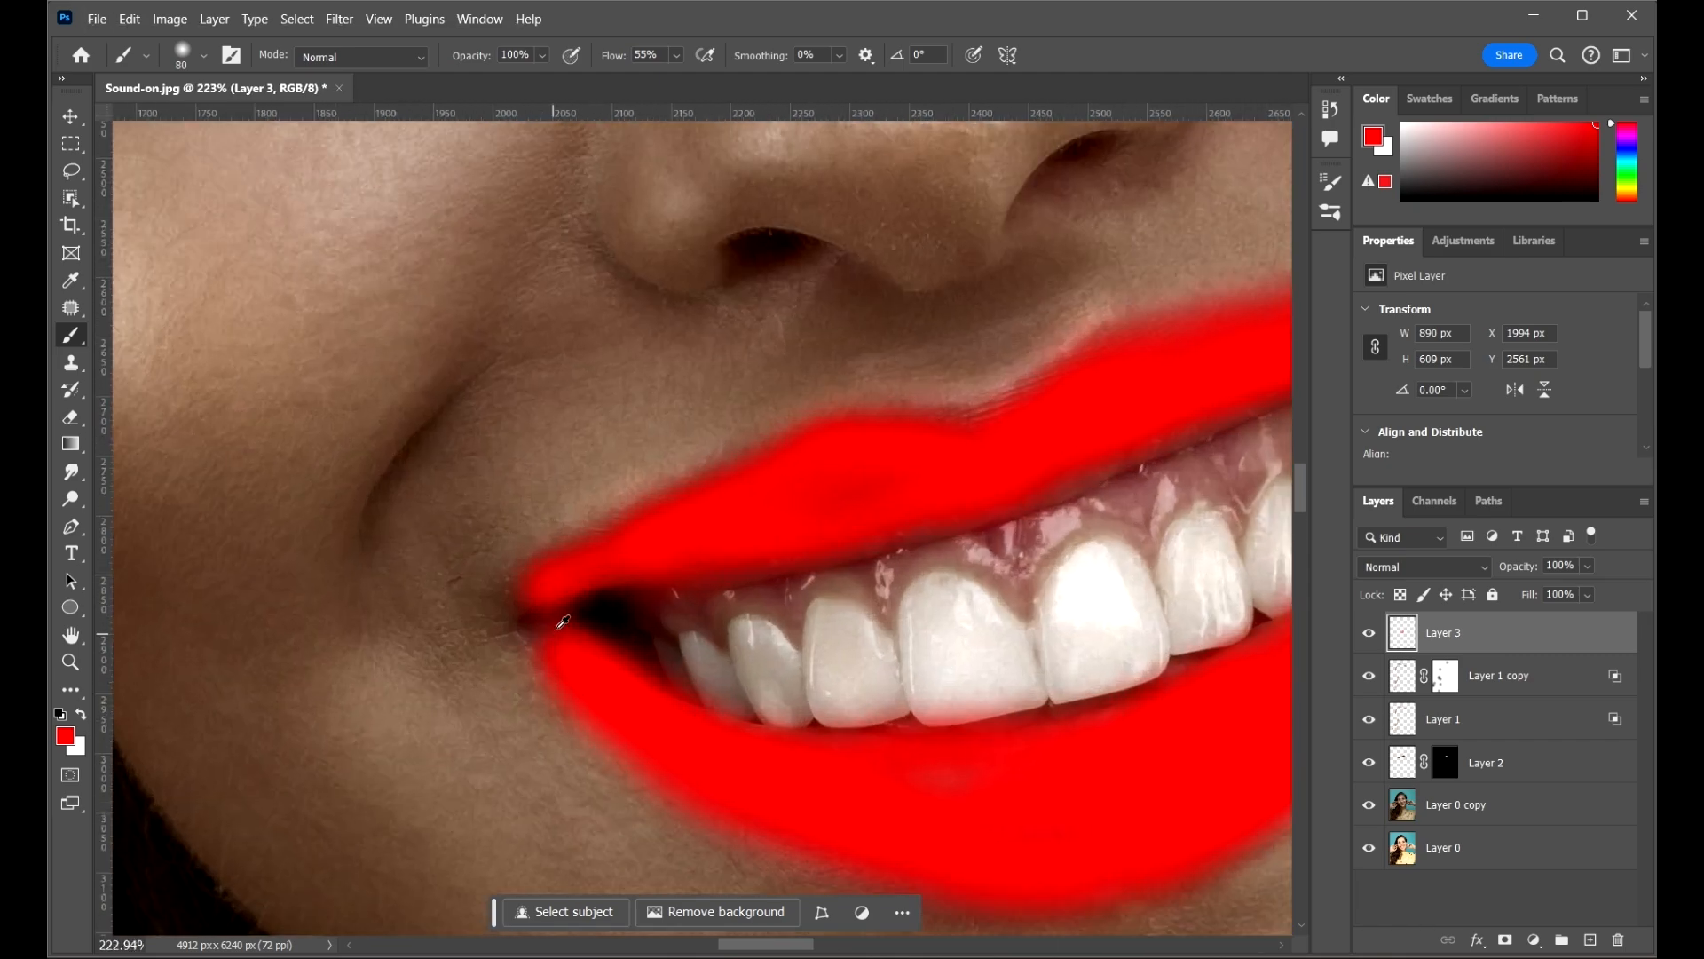
click(546, 593)
- Erase the red spill around the mouth corner on the photo's left with a softened 51 px Eraser
key(e)
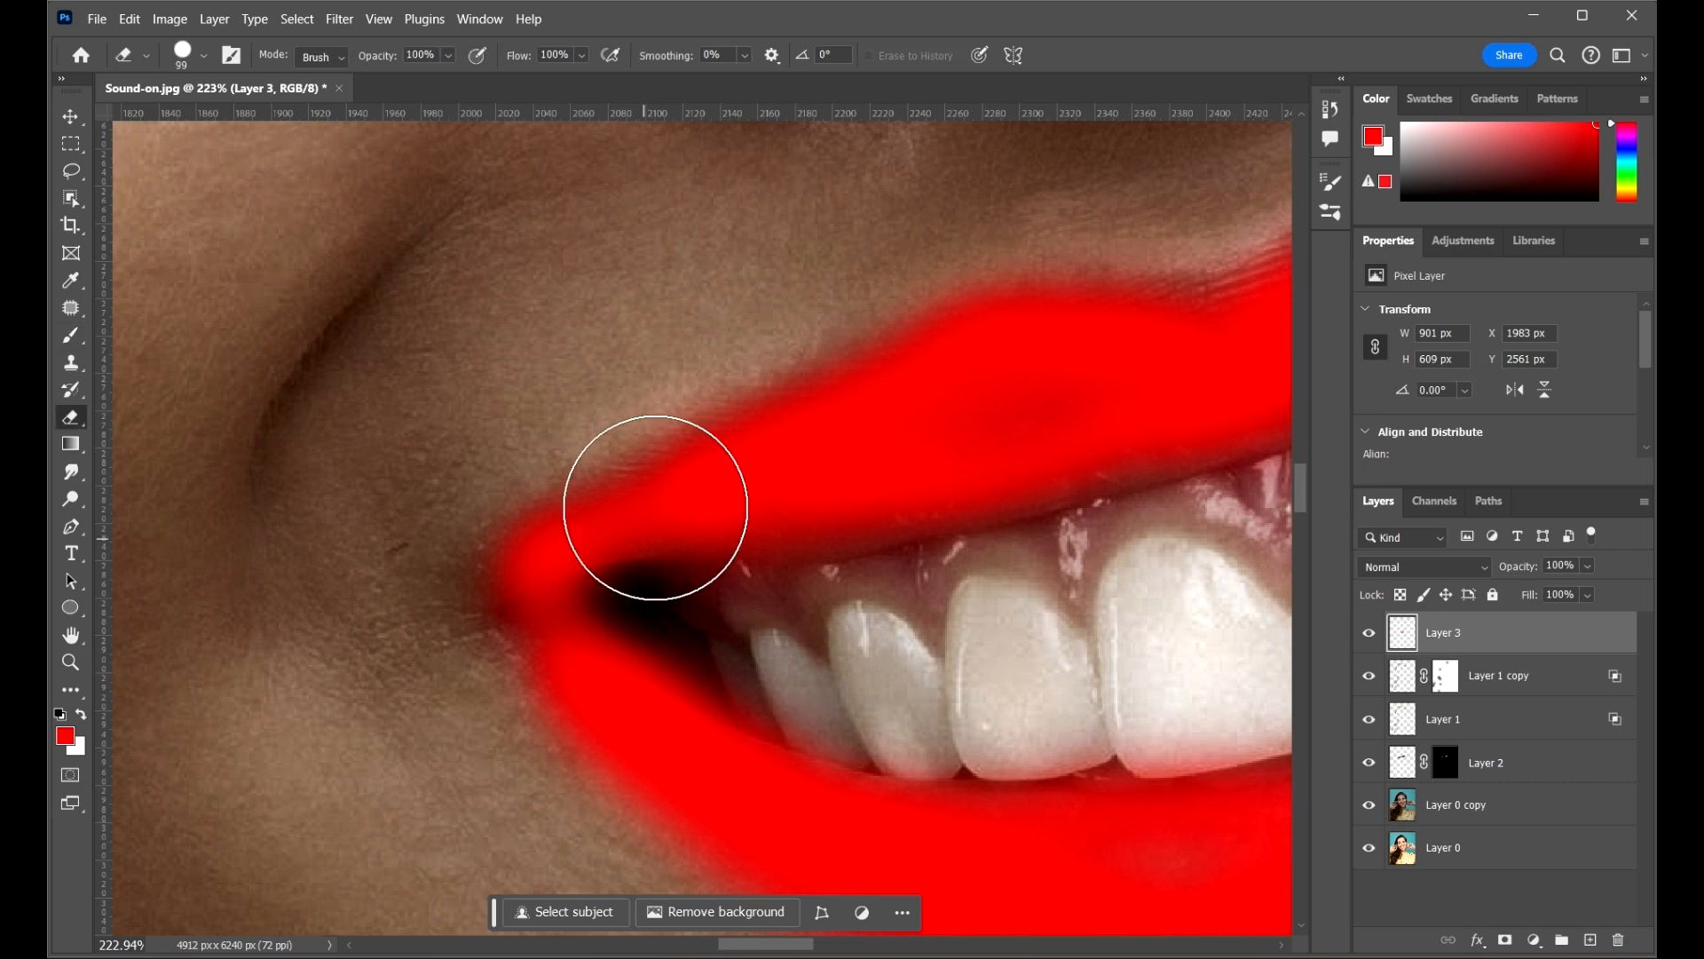
right_click(602, 344)
drag(762, 449, 748, 444)
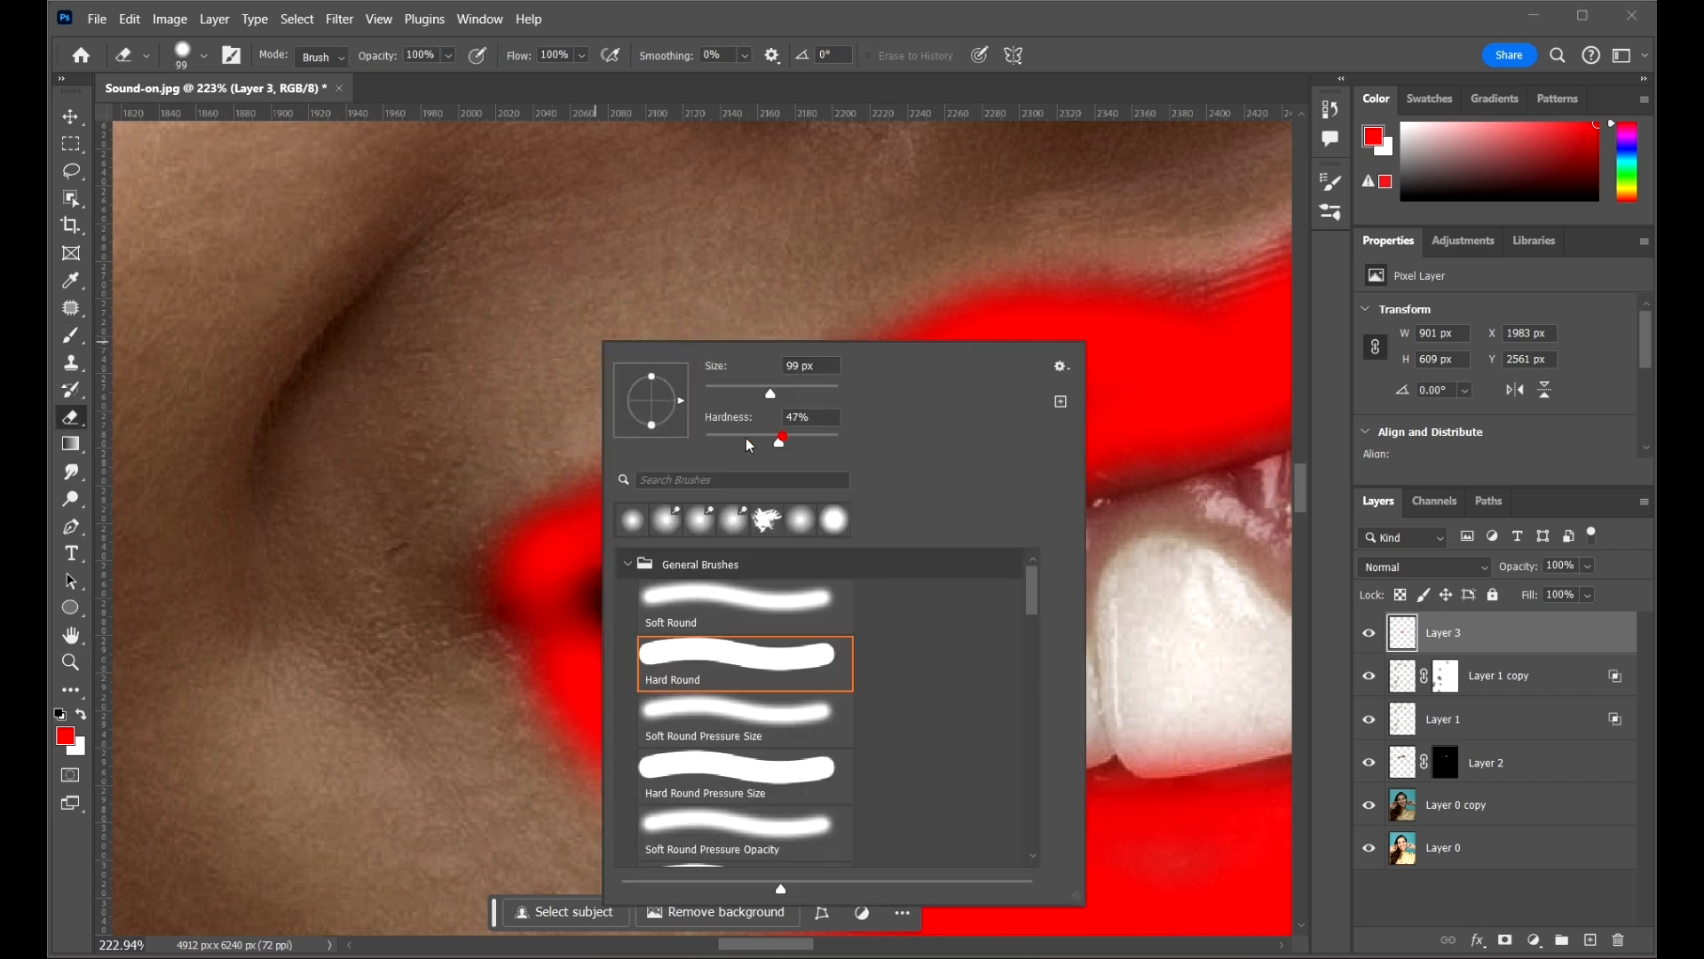
key(Return)
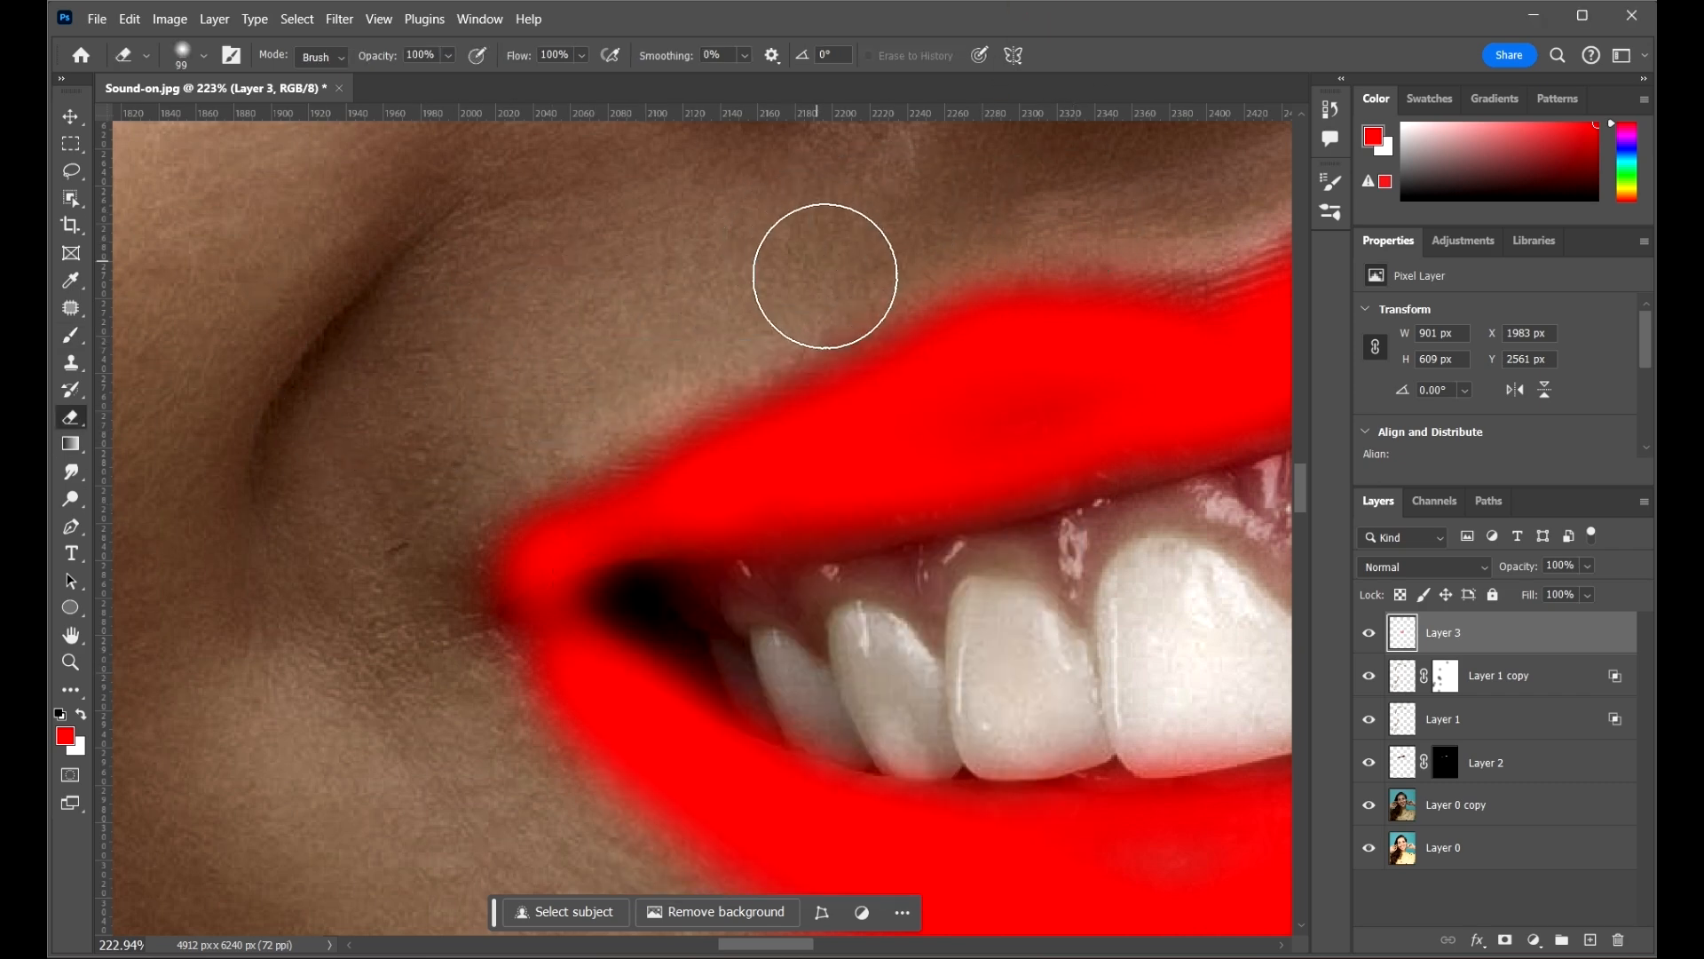
right_click(831, 278)
drag(976, 331, 971, 330)
key(Return)
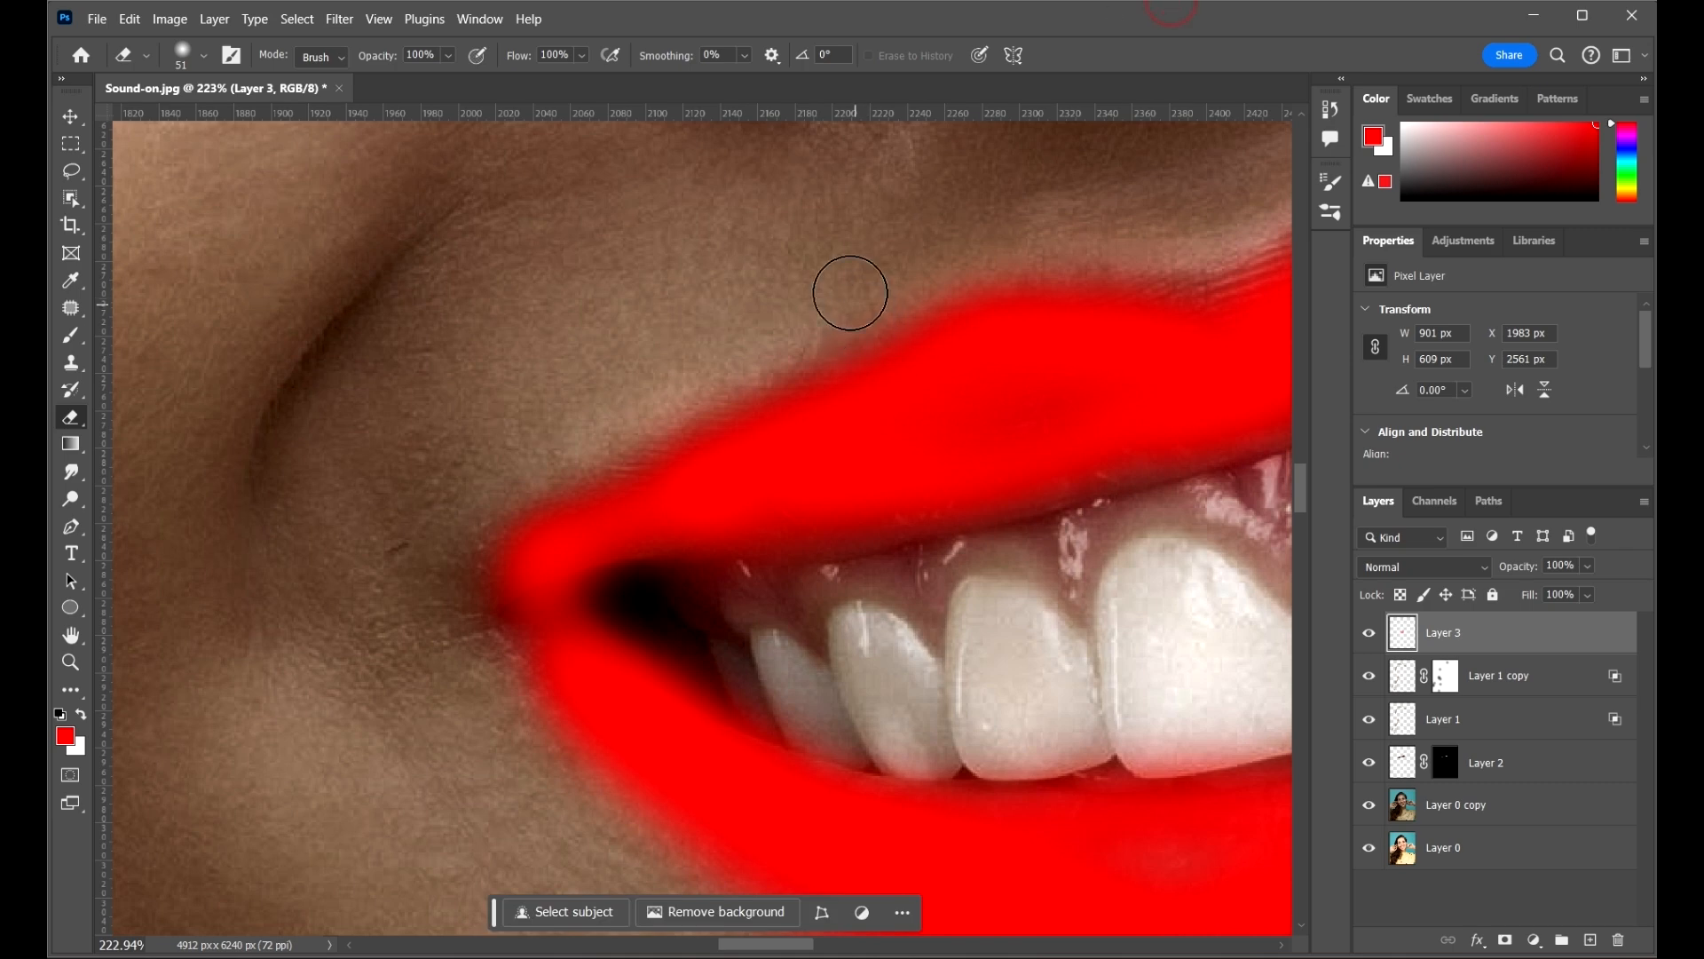
mouse_move(621, 428)
mouse_down()
mouse_move(513, 491)
mouse_move(452, 594)
mouse_move(445, 662)
mouse_move(627, 807)
mouse_move(715, 810)
mouse_up()
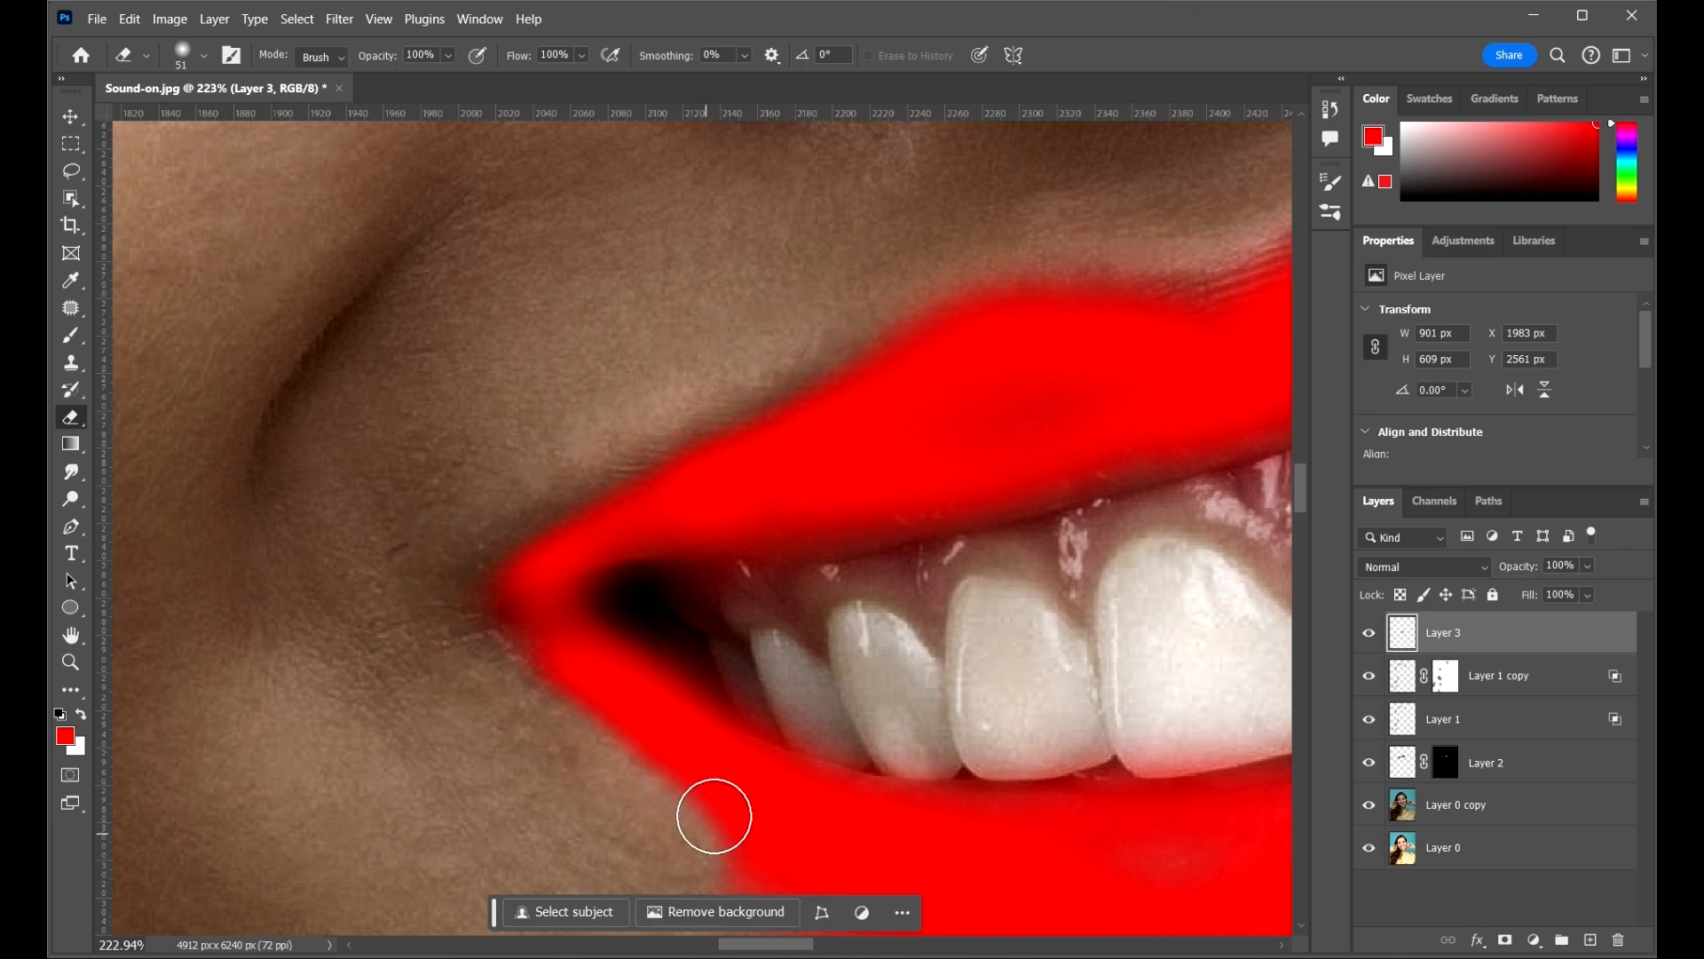
drag(914, 630, 671, 266)
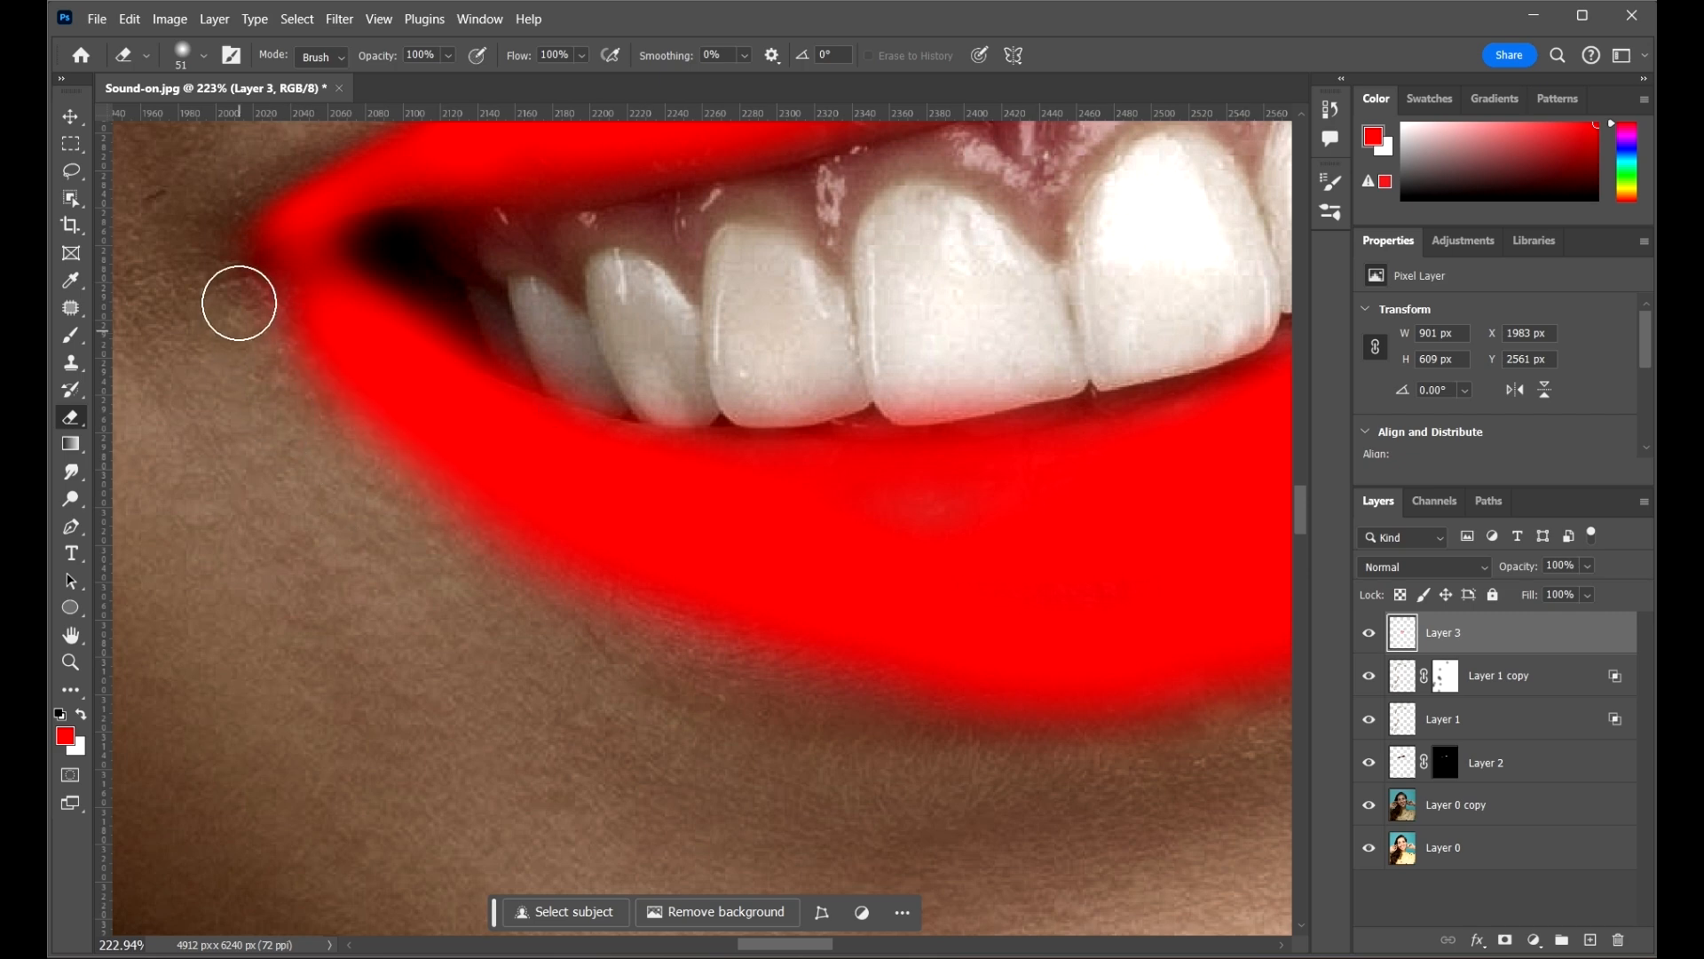
mouse_move(239, 296)
mouse_down()
mouse_move(259, 361)
mouse_move(332, 464)
mouse_move(445, 560)
mouse_move(570, 625)
mouse_up()
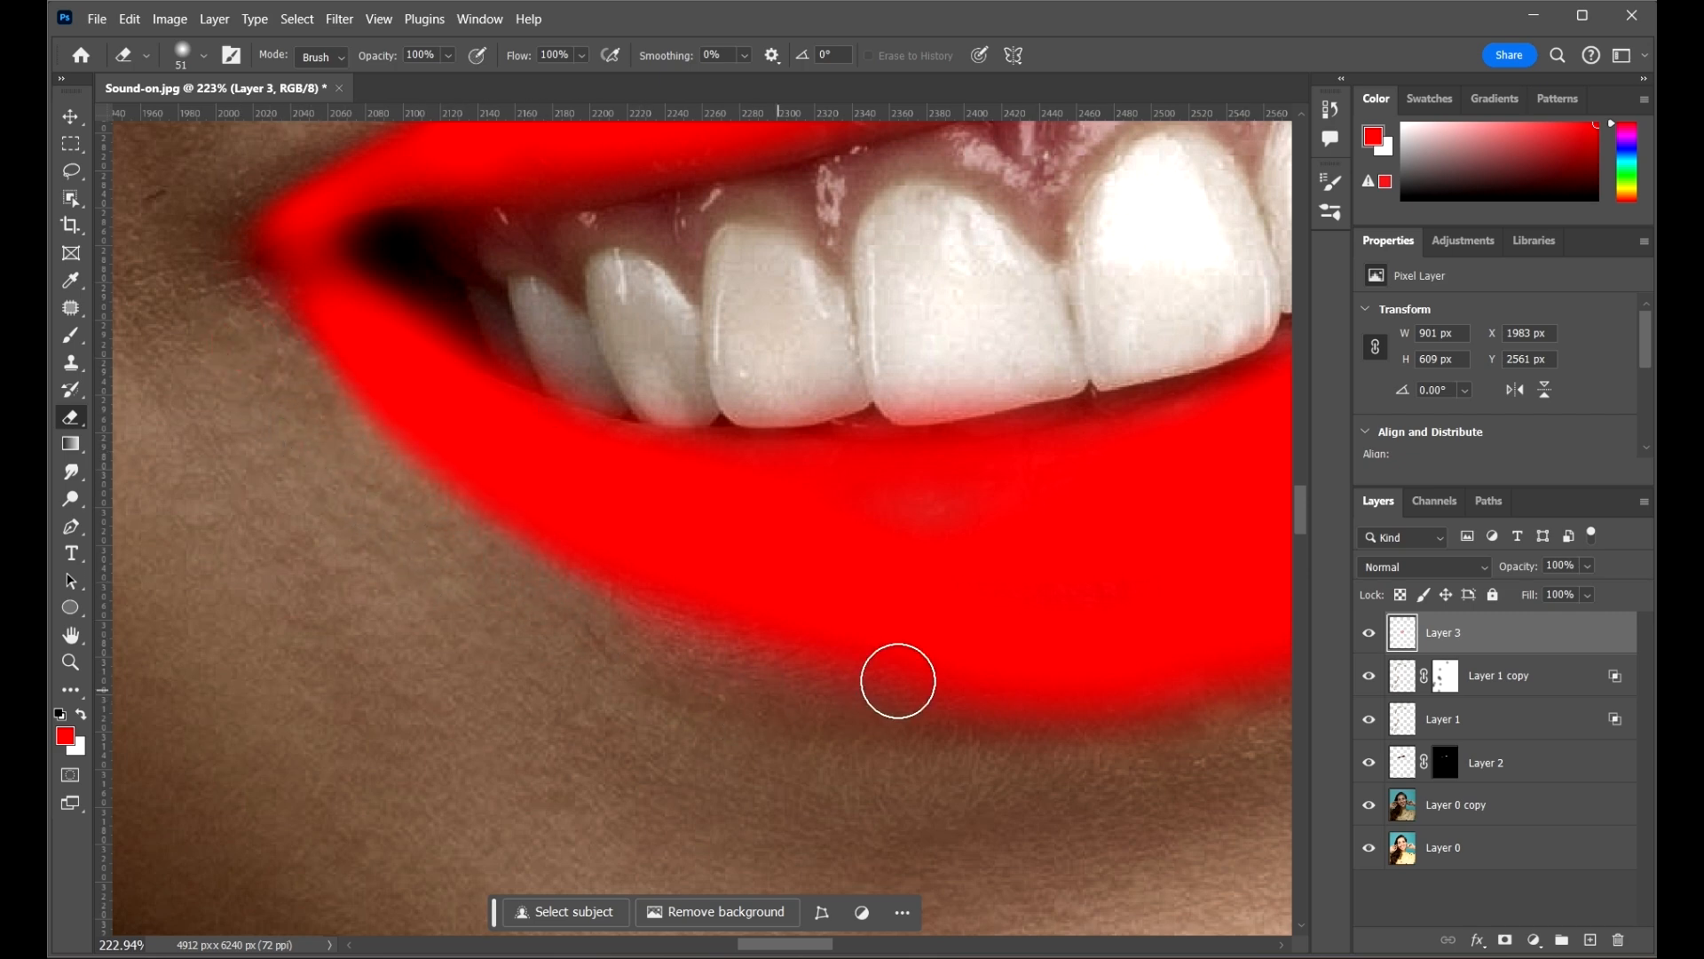
- Erase the excess red above the upper lip and around the mouth corner on the photo's right
scroll(516, 519, down, 4)
mouse_move(822, 393)
mouse_down()
mouse_move(680, 563)
mouse_move(419, 784)
mouse_up()
scroll(897, 224, up, 4)
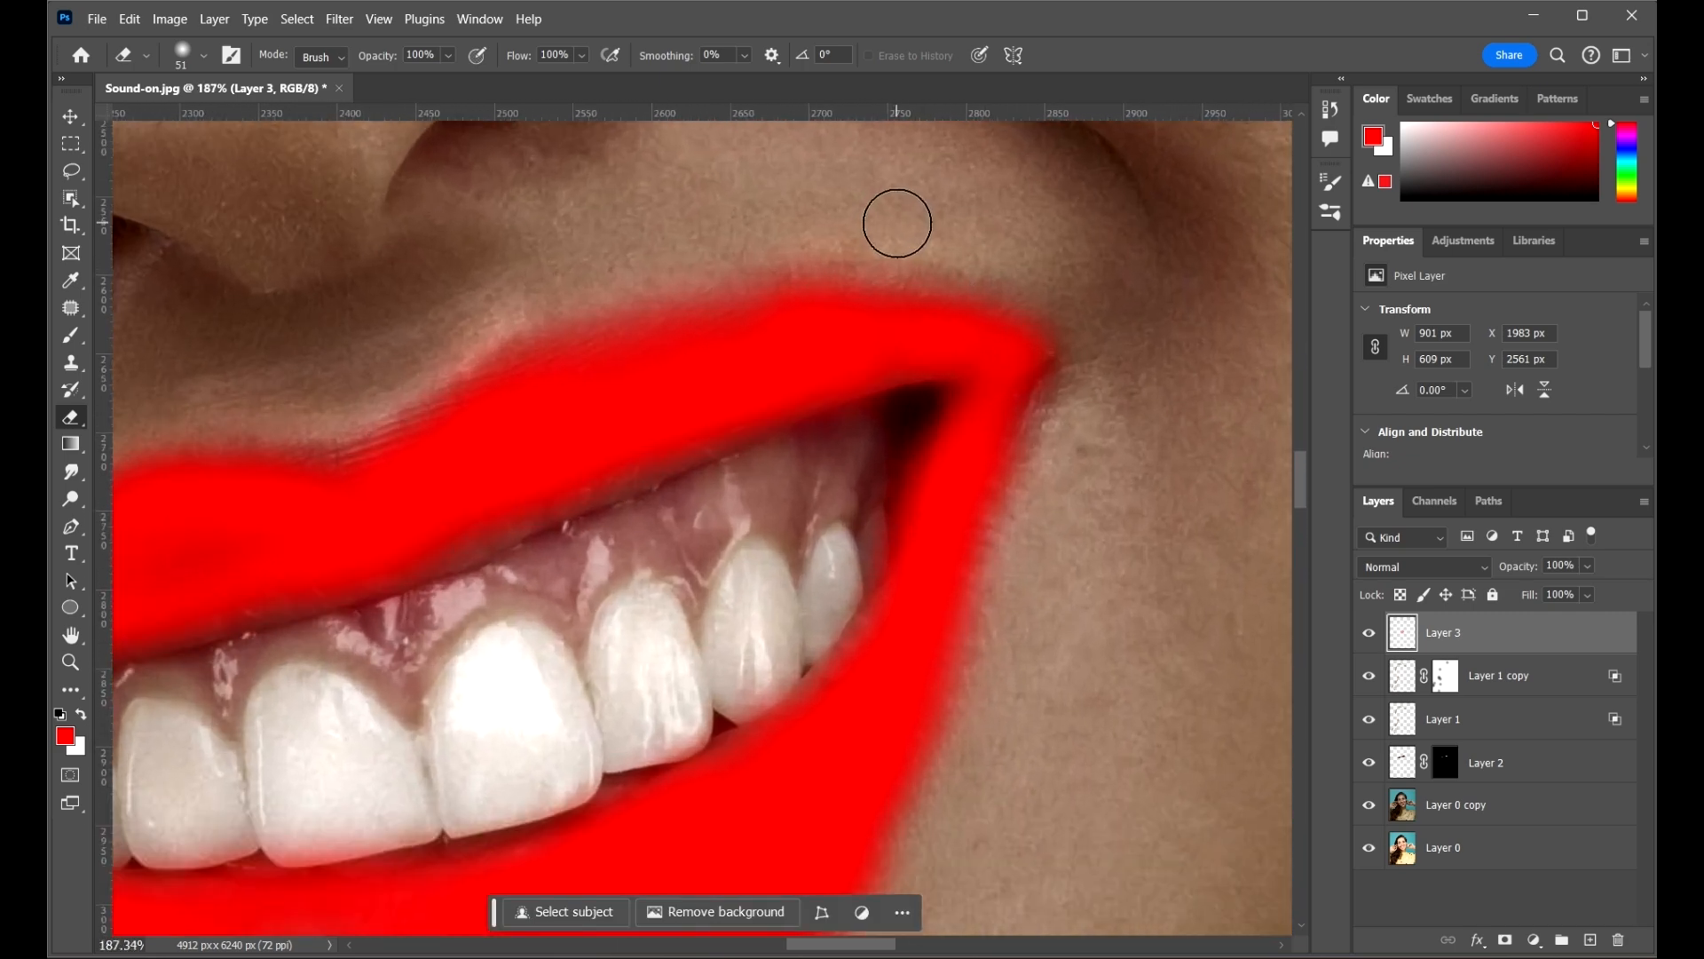
mouse_move(1069, 291)
mouse_down()
mouse_move(826, 251)
mouse_move(413, 311)
mouse_up()
mouse_move(1078, 377)
mouse_down()
mouse_move(1015, 361)
mouse_move(955, 274)
mouse_up()
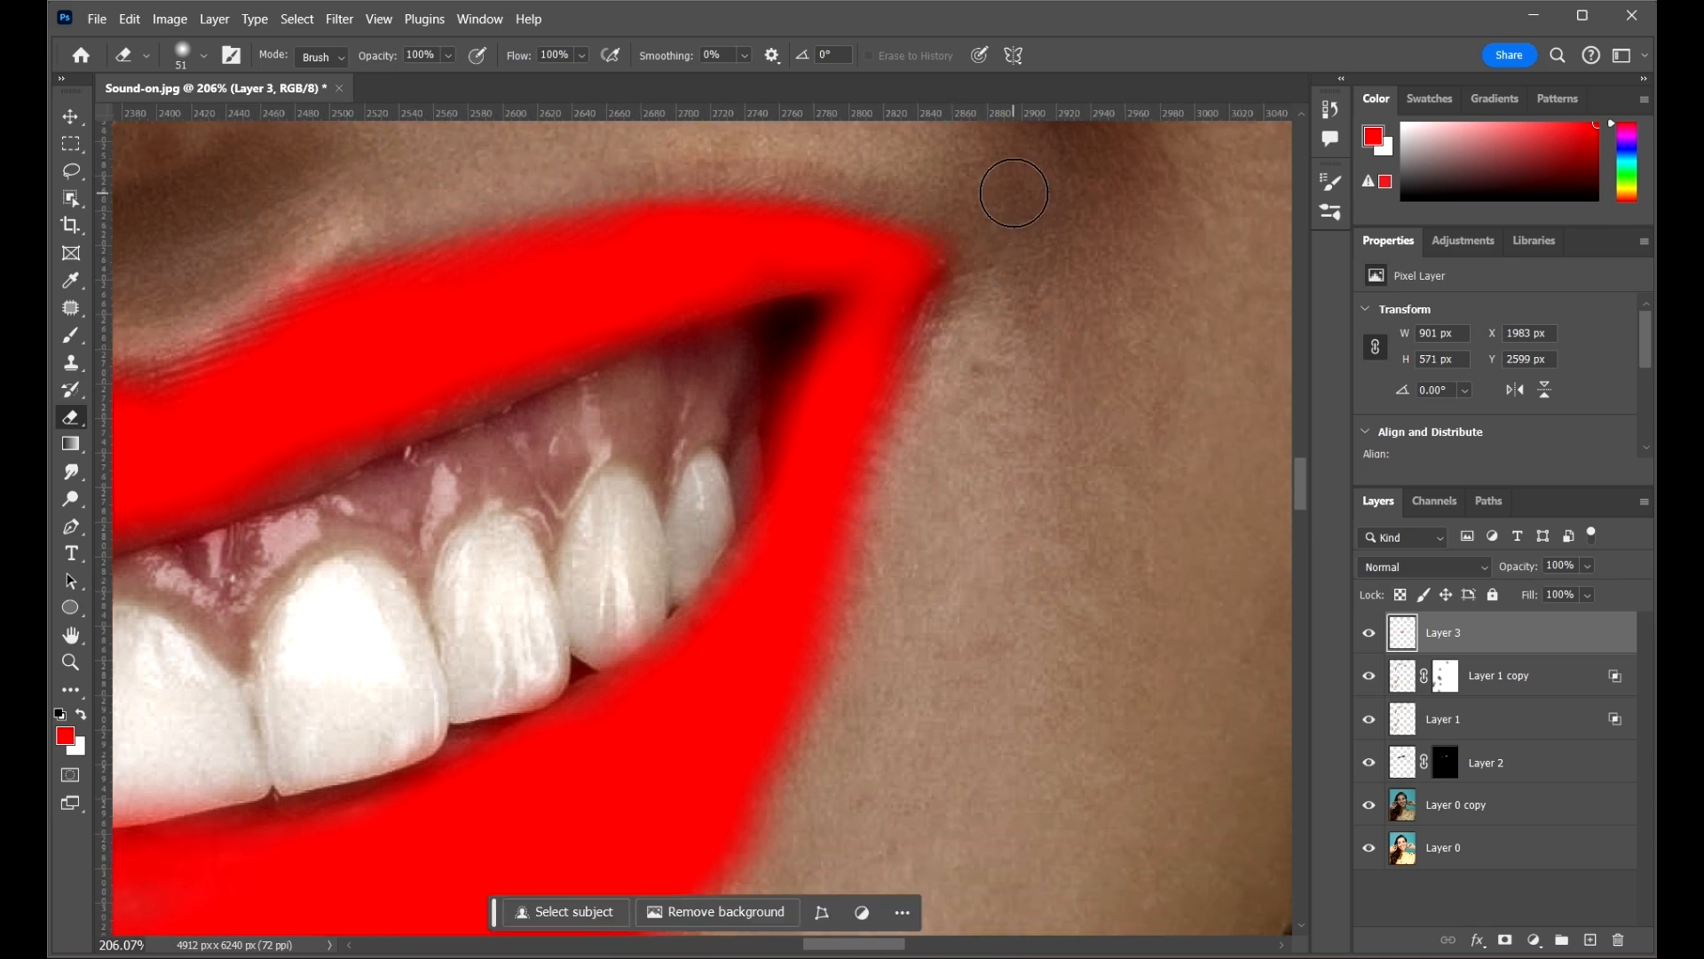
- Refine the lip color's outer edge around the mouth corner and lower lip on the photo's right with the Eraser
drag(988, 183, 658, 116)
mouse_move(1008, 269)
mouse_down()
mouse_move(959, 314)
mouse_move(910, 578)
mouse_up()
key(ctrl+z)
scroll(943, 382, down, 5)
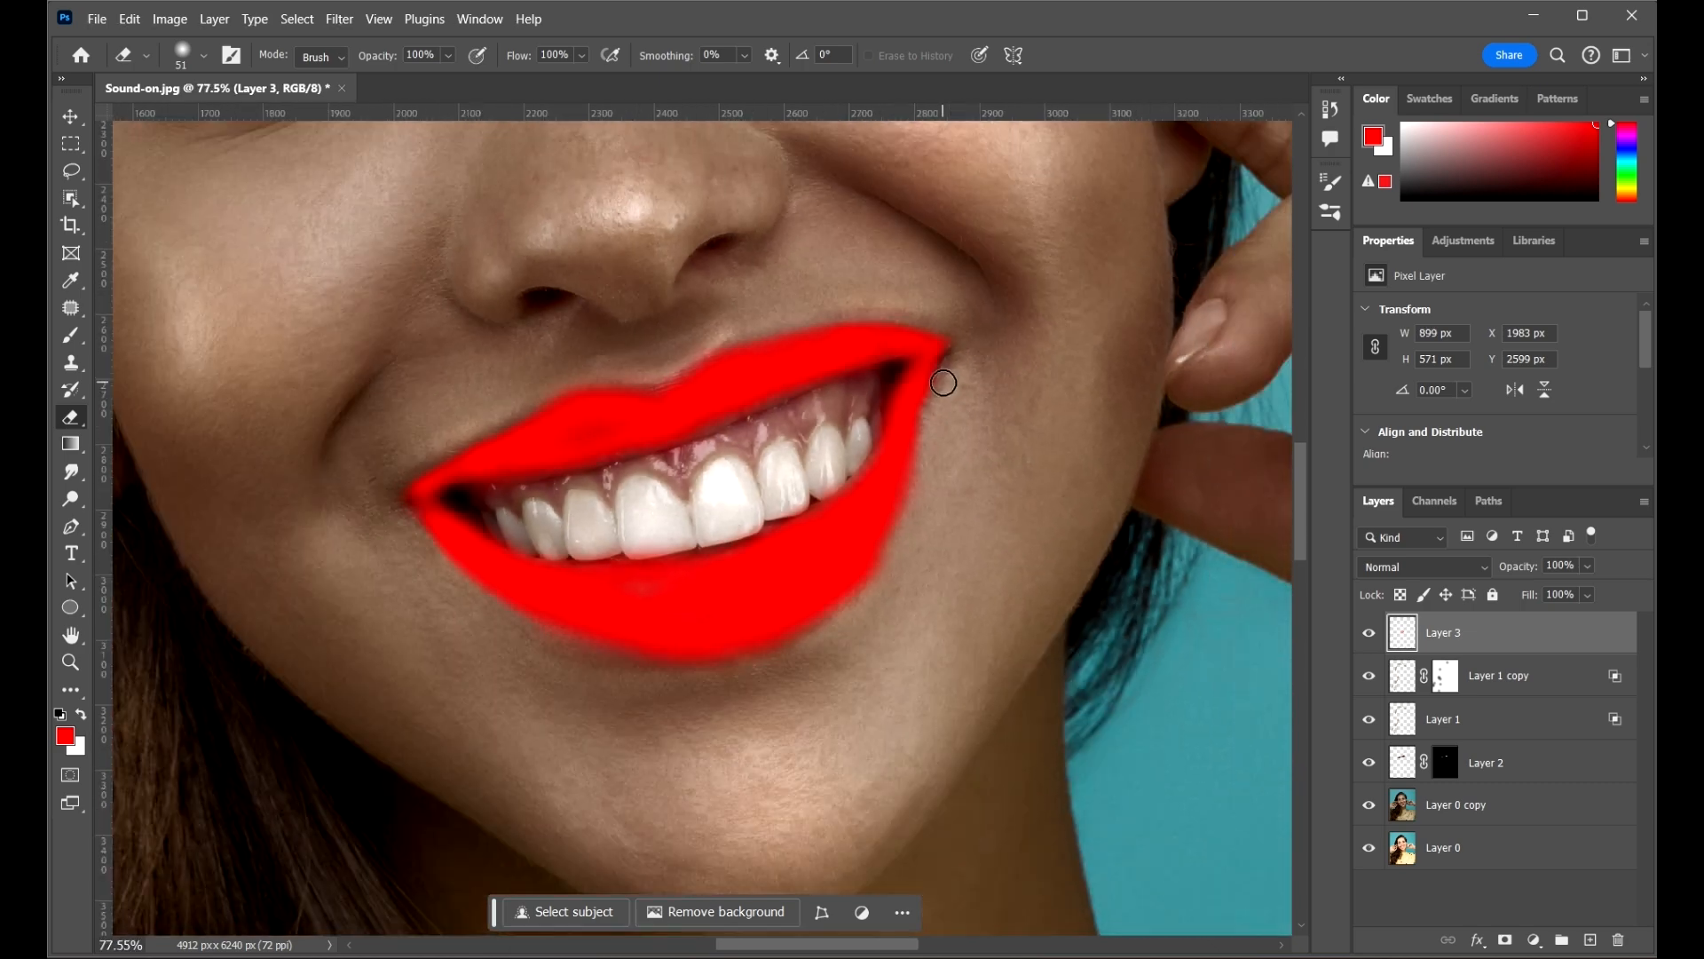
click(947, 470)
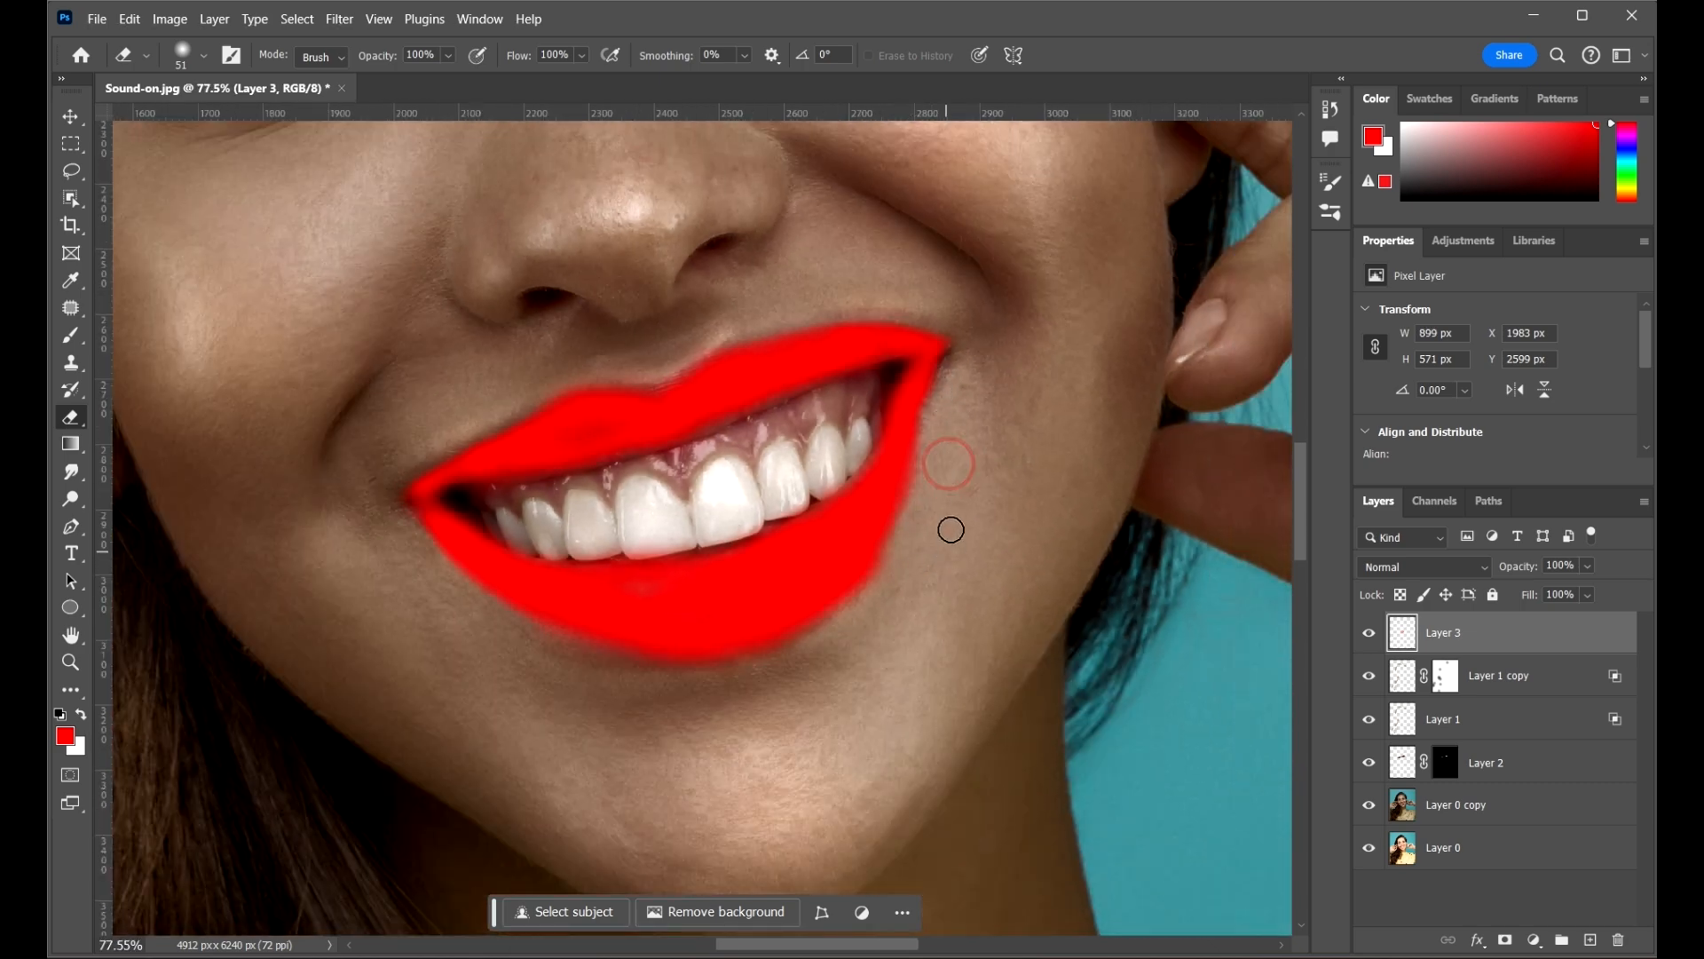
click(901, 561)
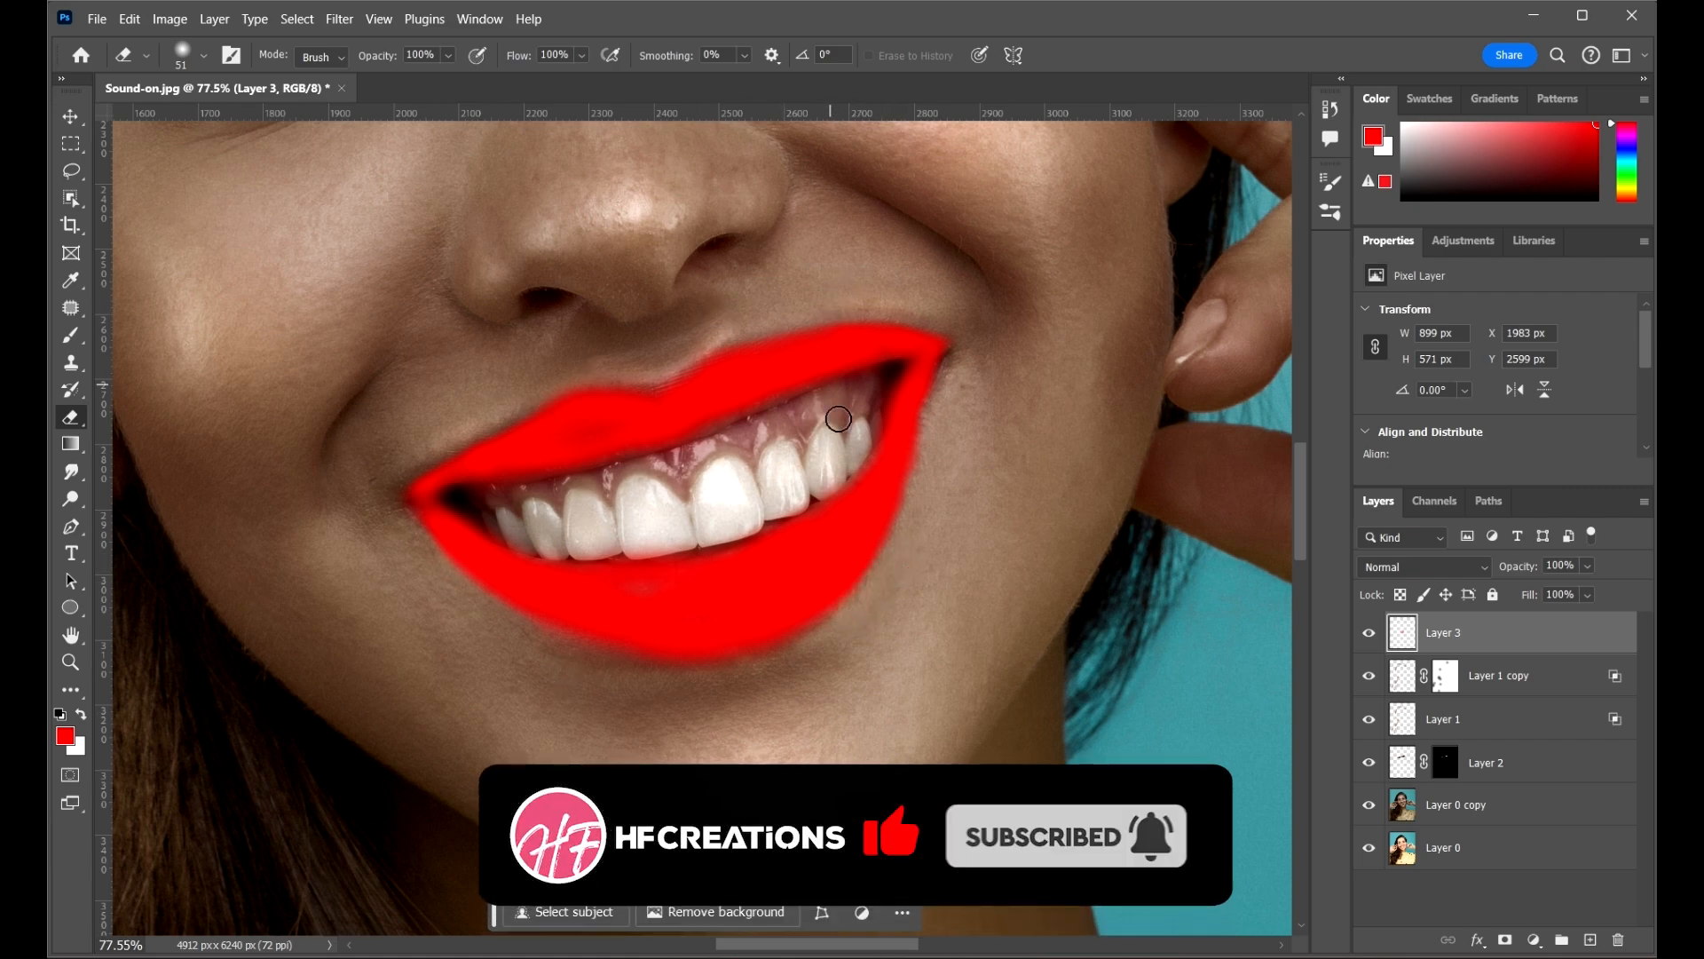
- Set the blend mode of Layer 3 to Color and check the lip texture up close
key(v)
scroll(865, 420, down, 2)
scroll(882, 421, up, 3)
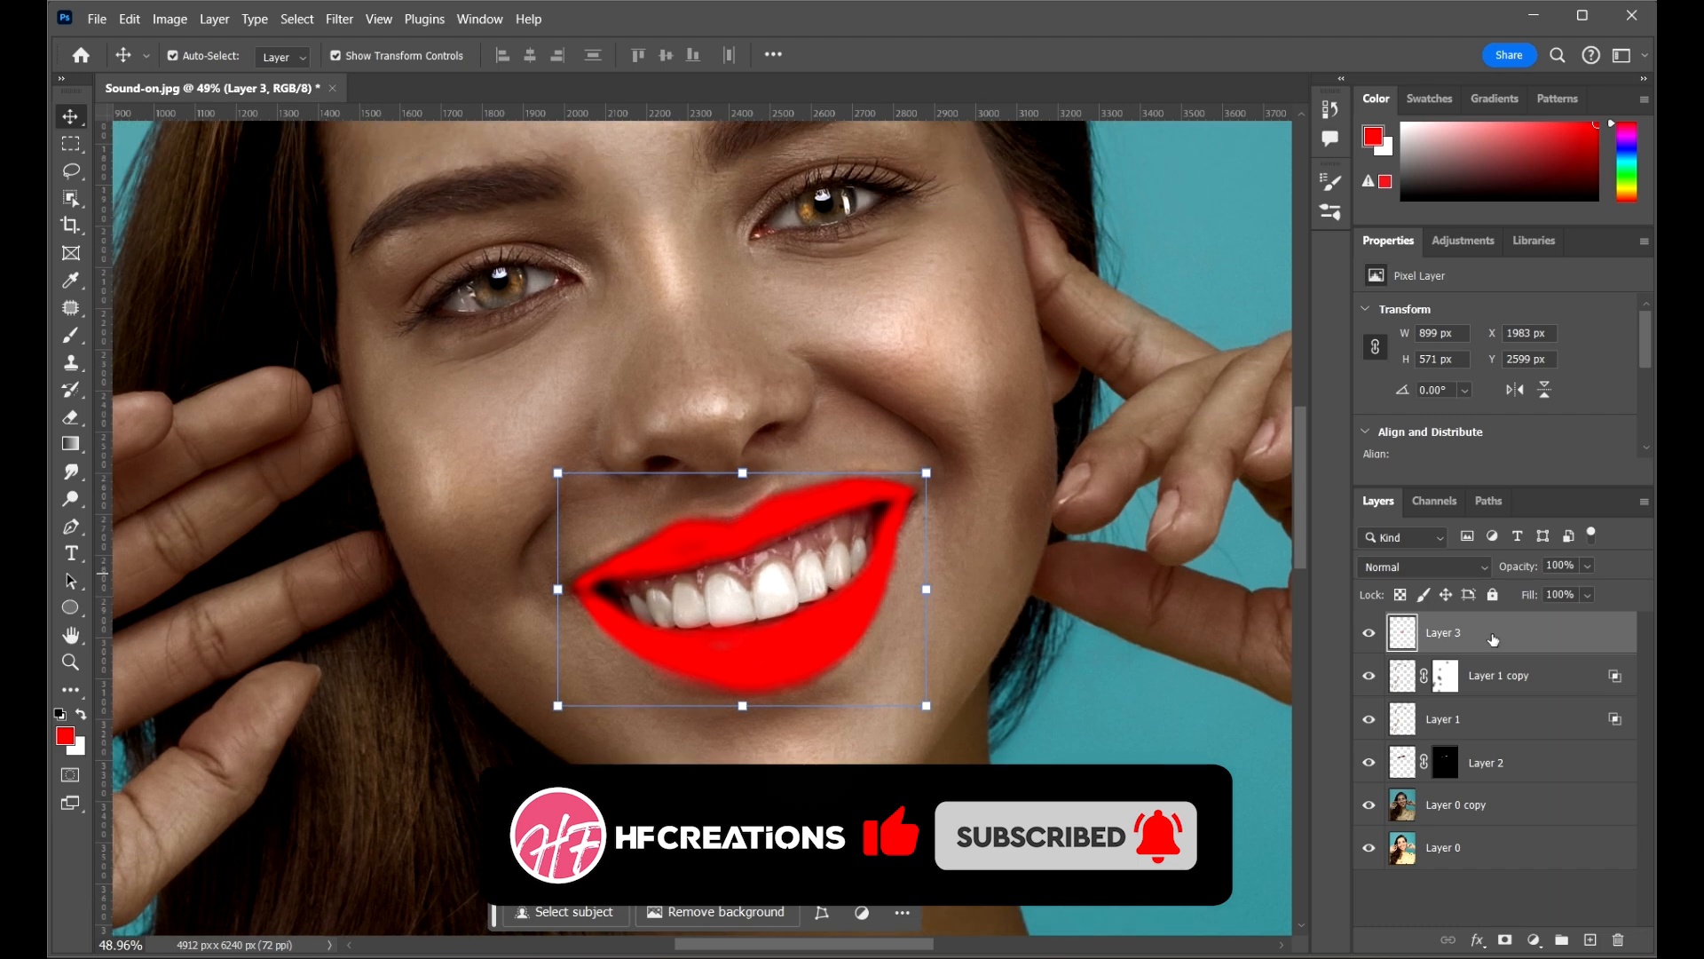
click(1492, 632)
click(1447, 567)
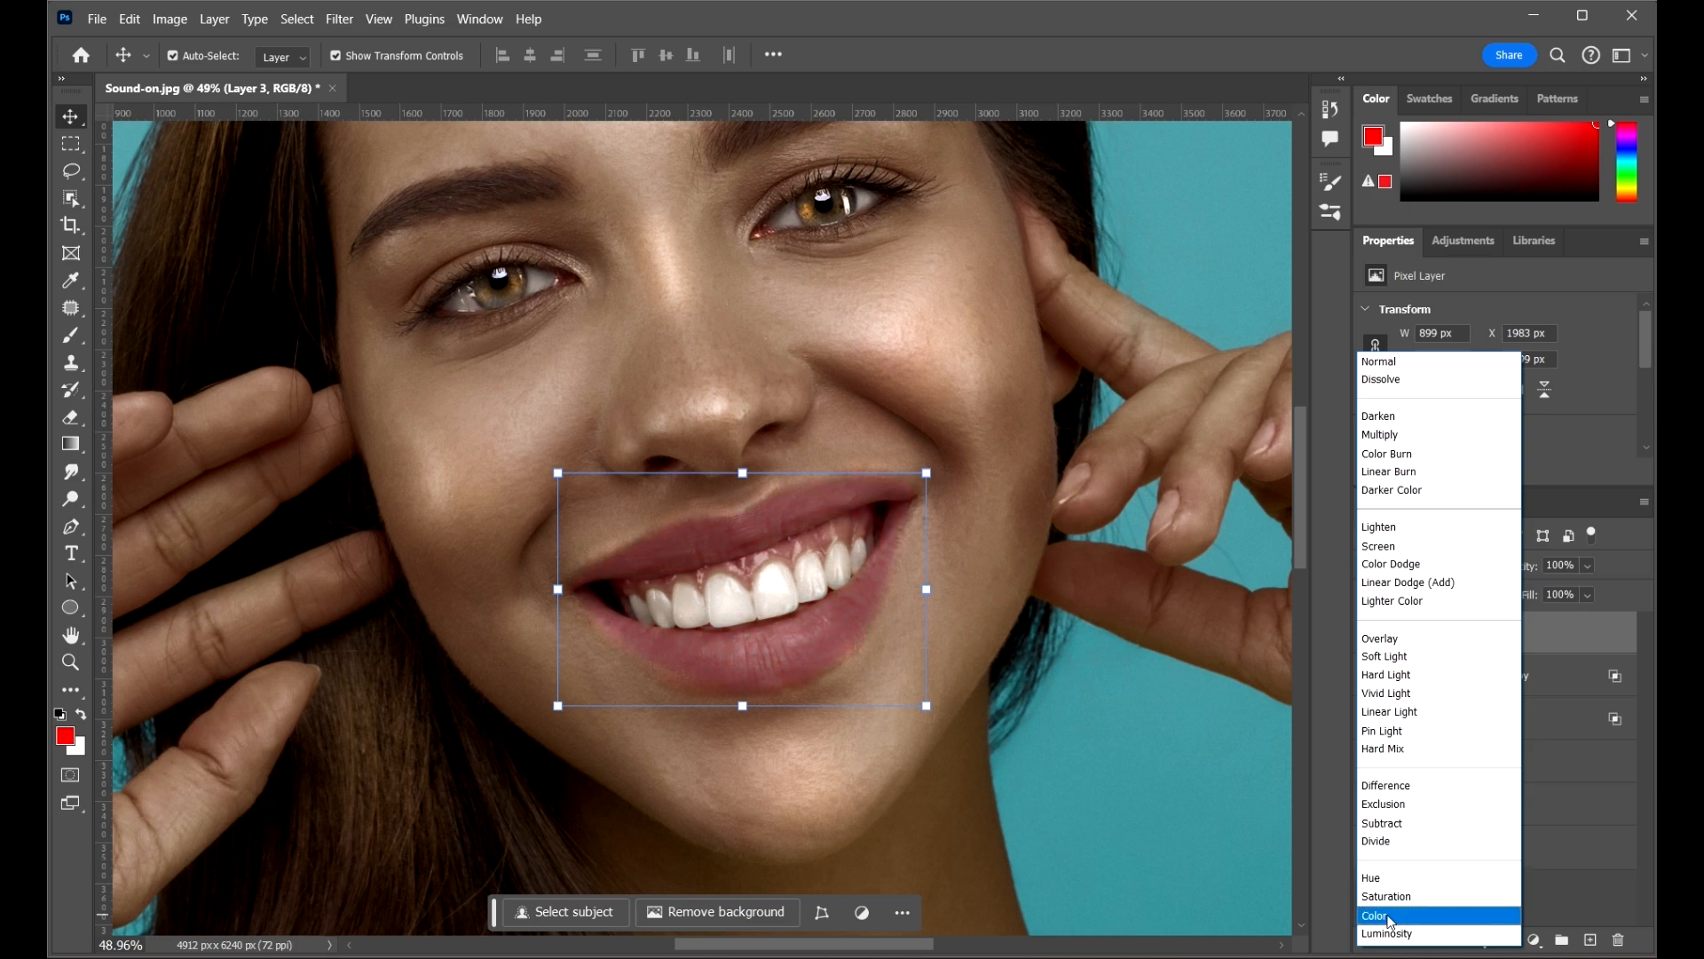
click(1385, 915)
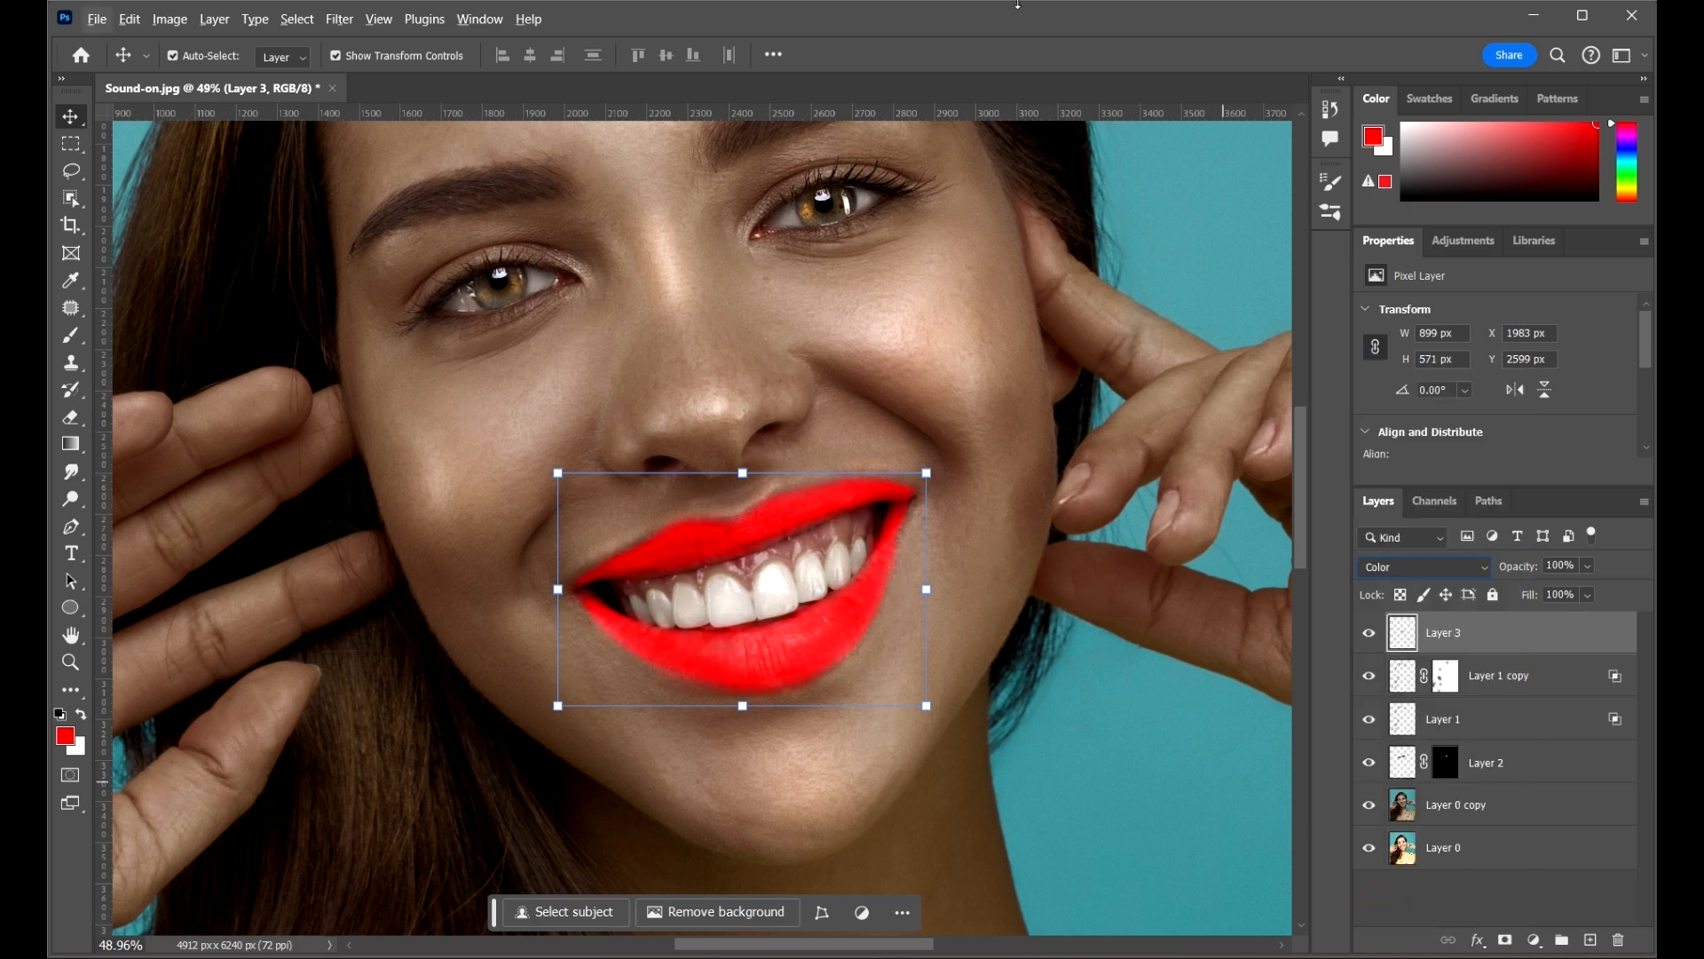
click(1139, 609)
scroll(806, 568, up, 10)
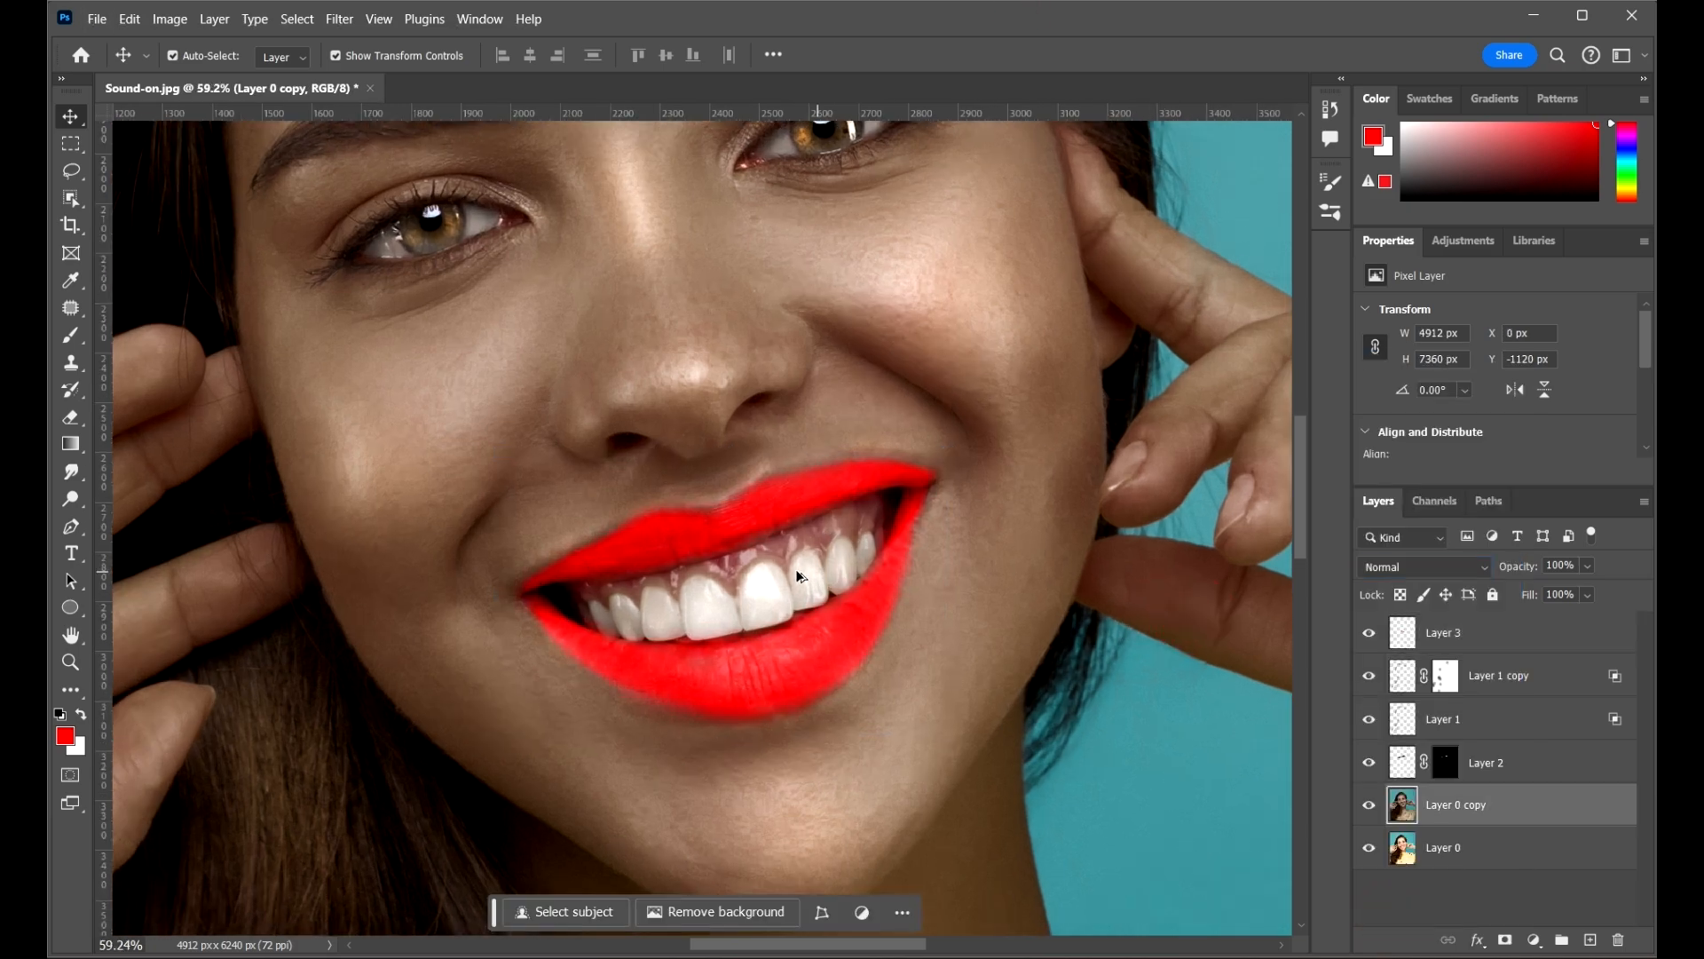
scroll(621, 520, down, 5)
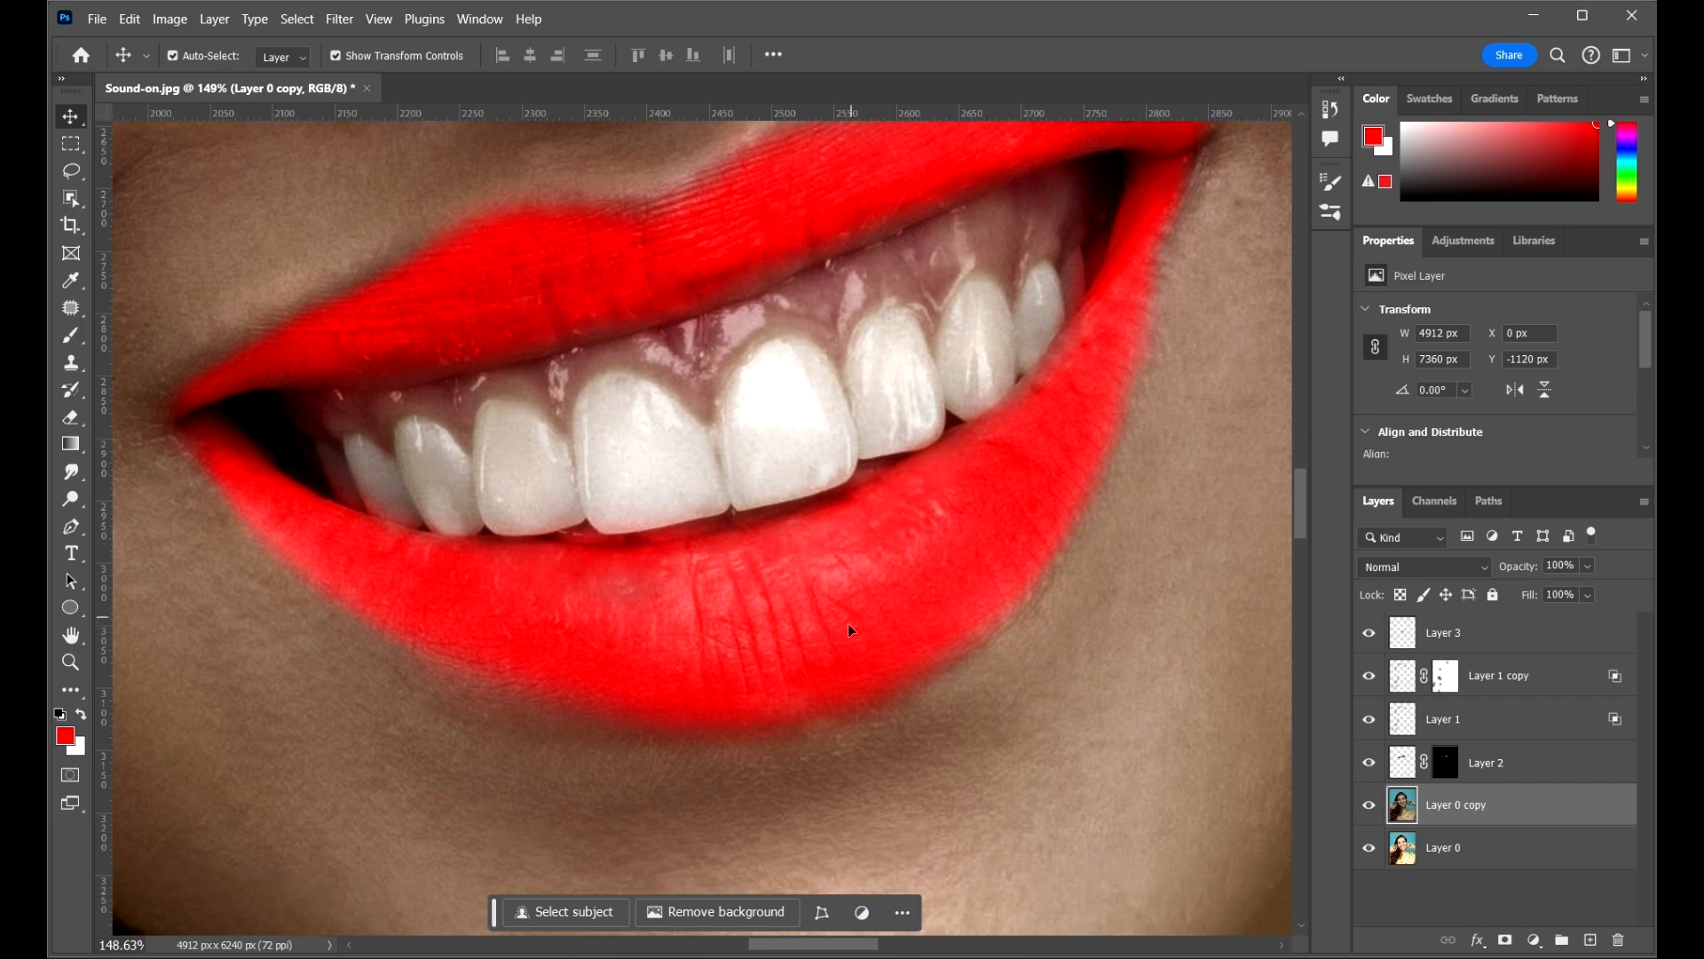
- Adjust the Blend If Underlying Layer sliders of Layer 3, splitting the shadow slider, to blend the red into the lips
click(845, 610)
scroll(1160, 611, up, 2)
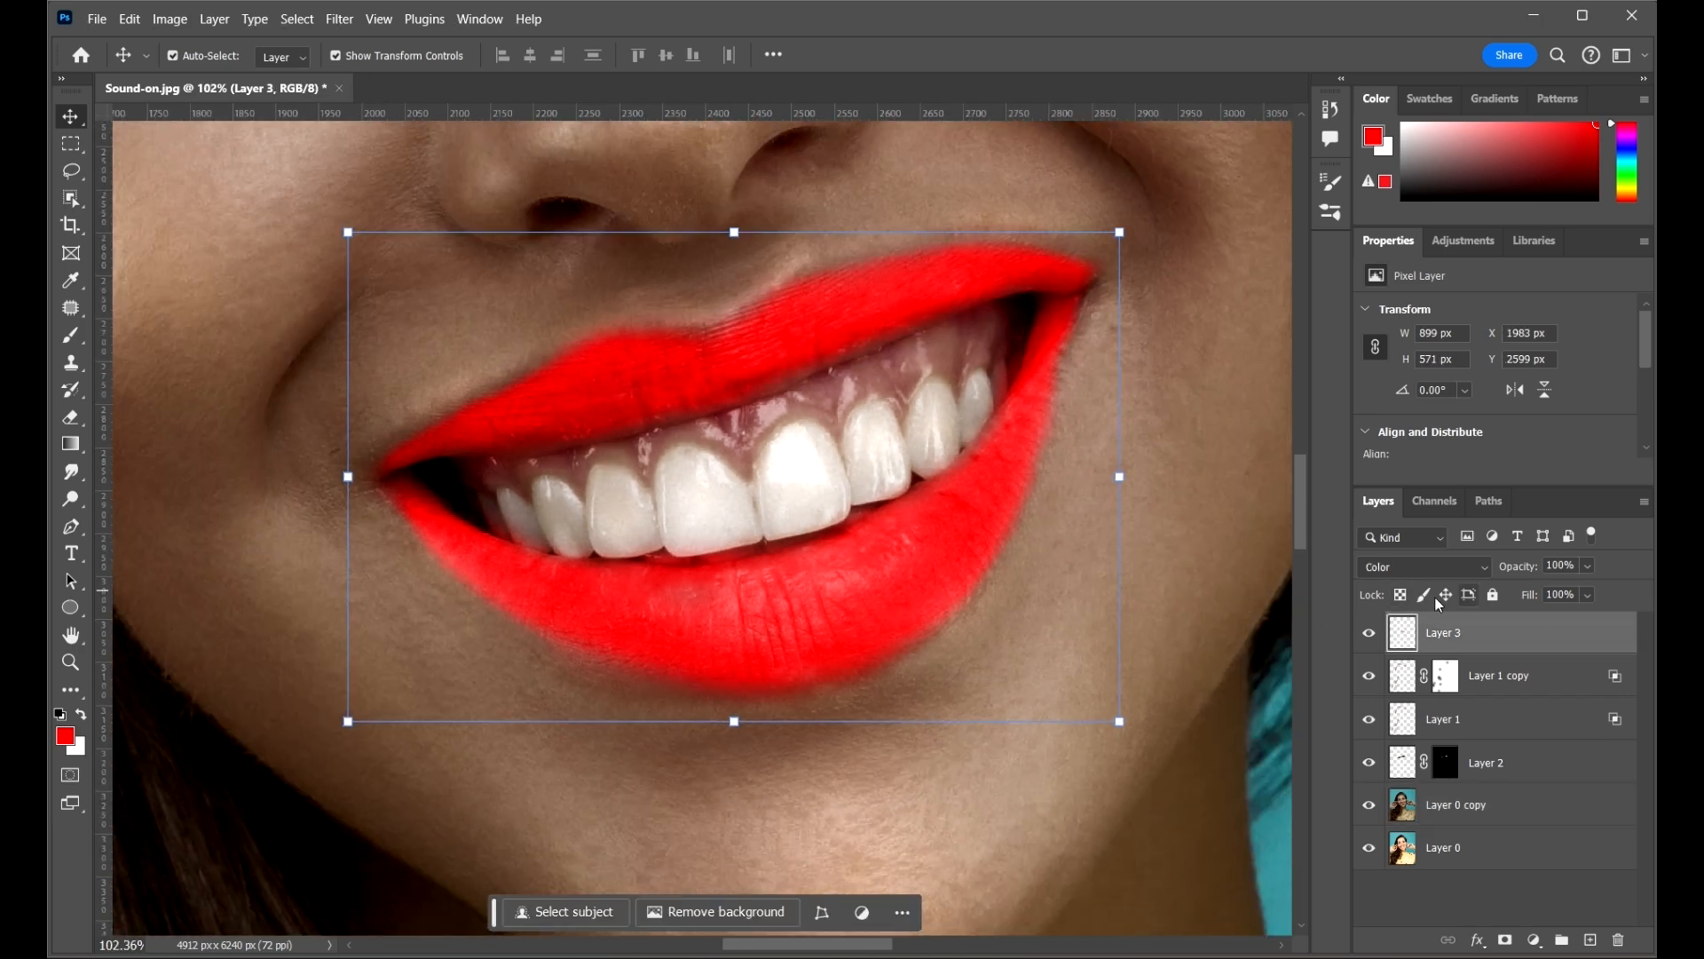
scroll(1281, 615, up, 1)
double_click(1611, 633)
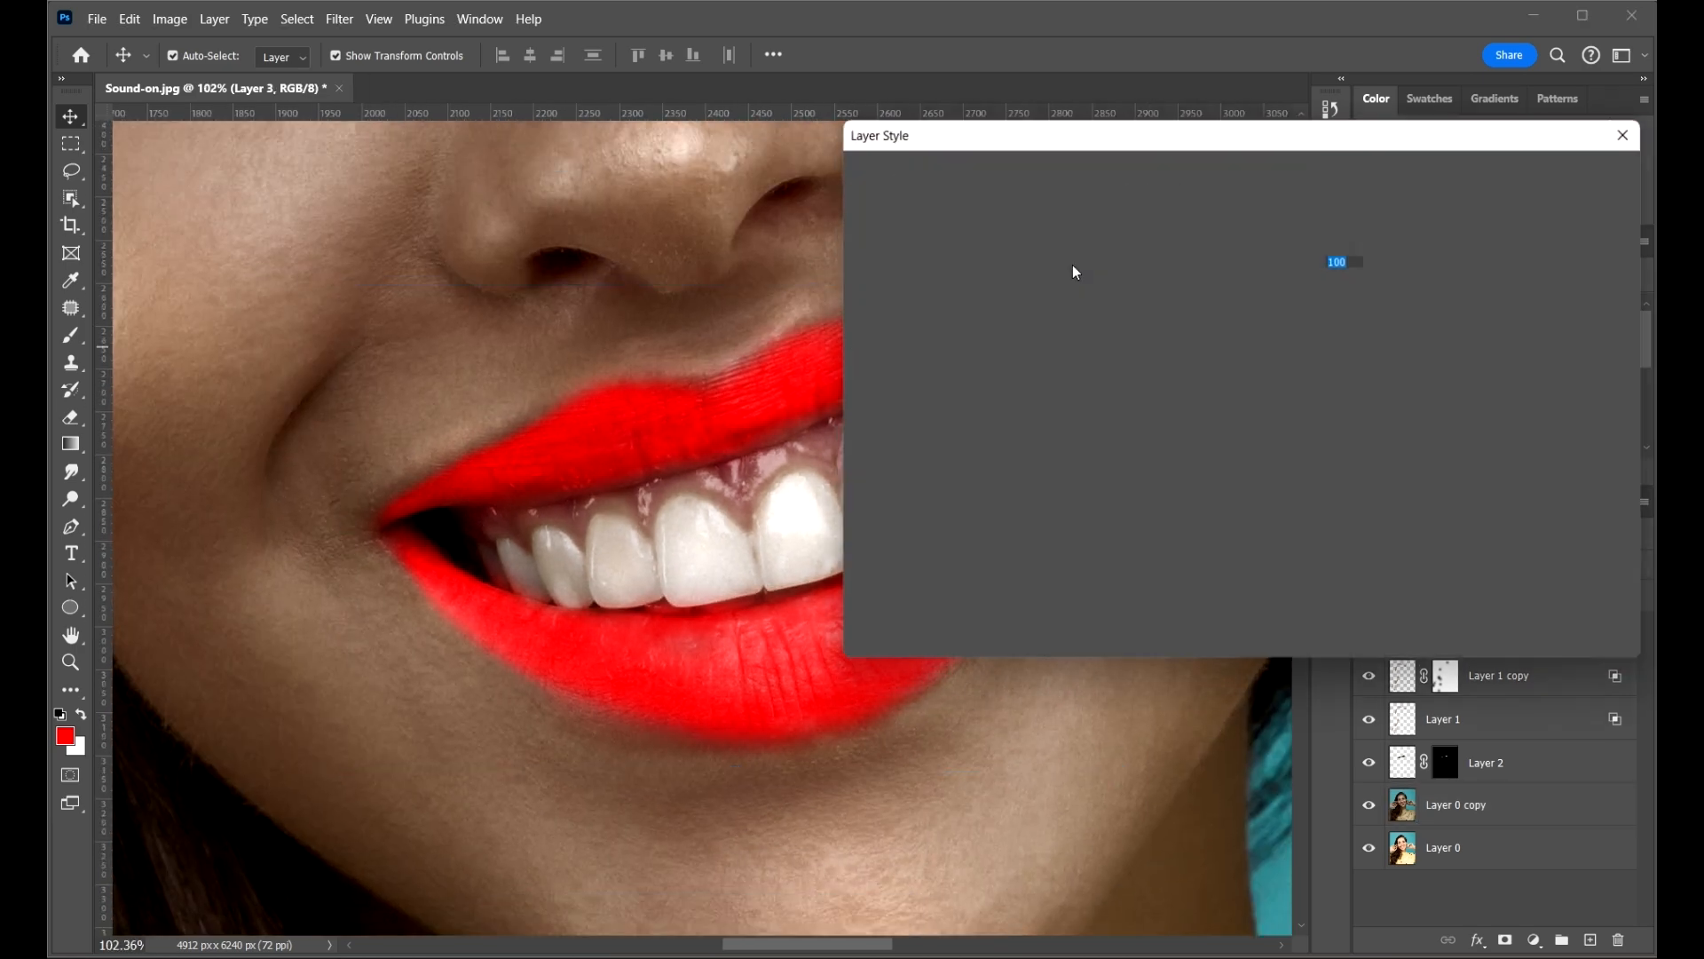
drag(955, 144, 1081, 174)
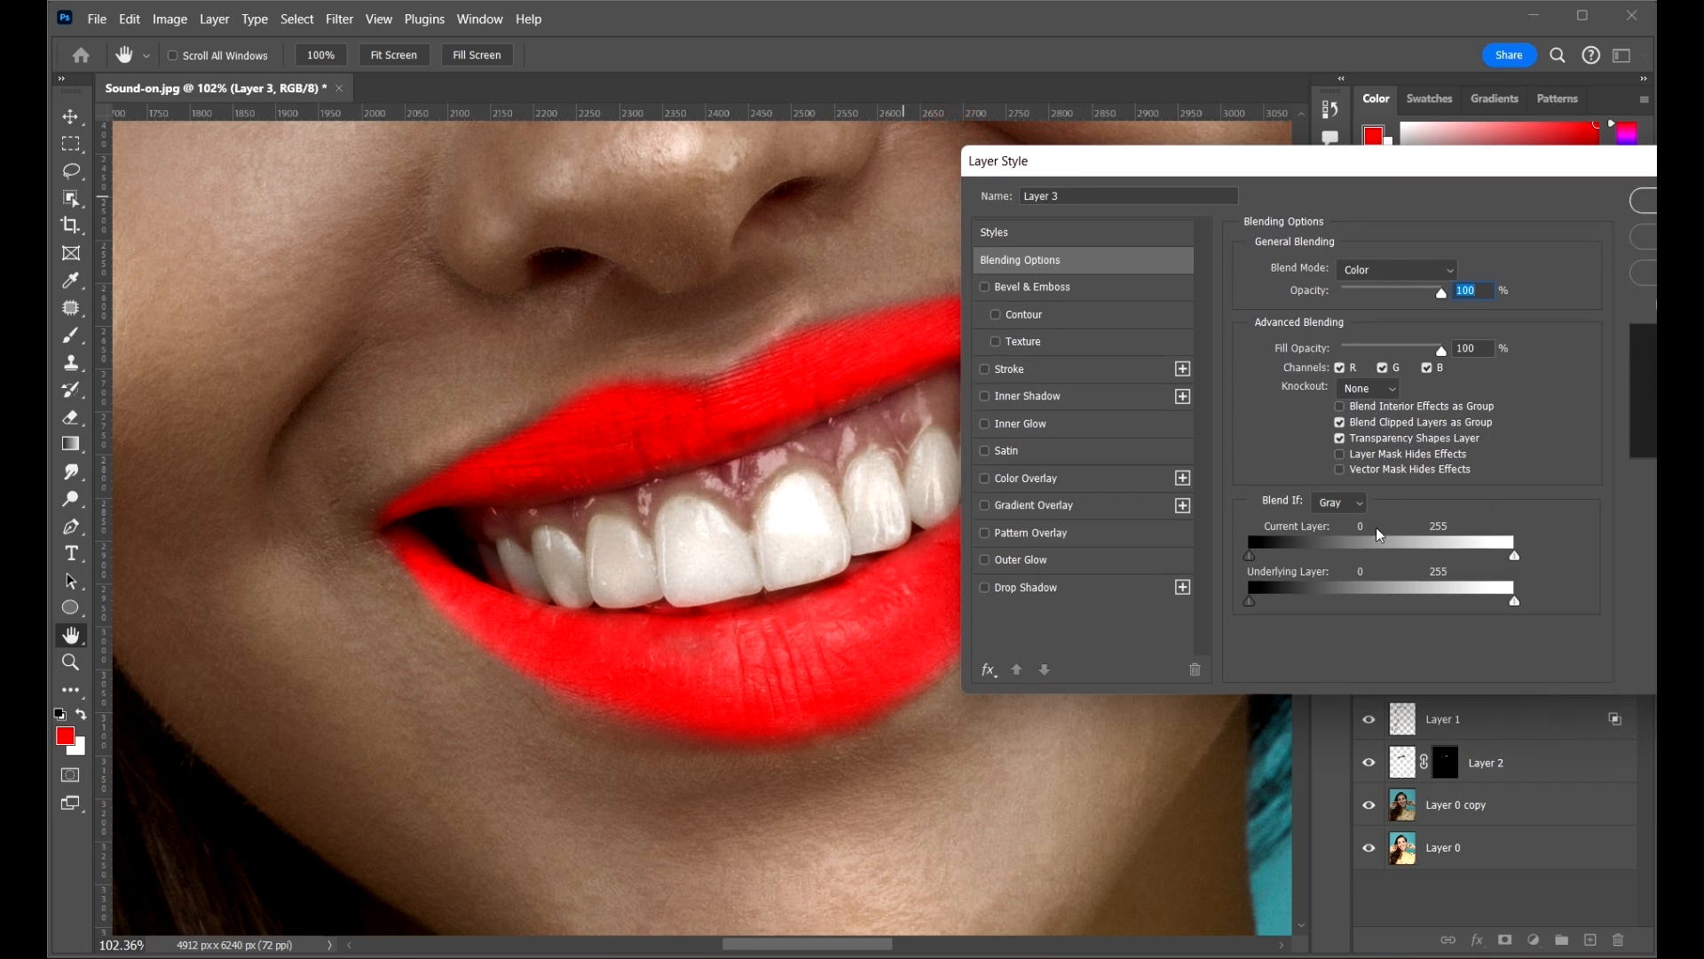
drag(1234, 166, 1292, 151)
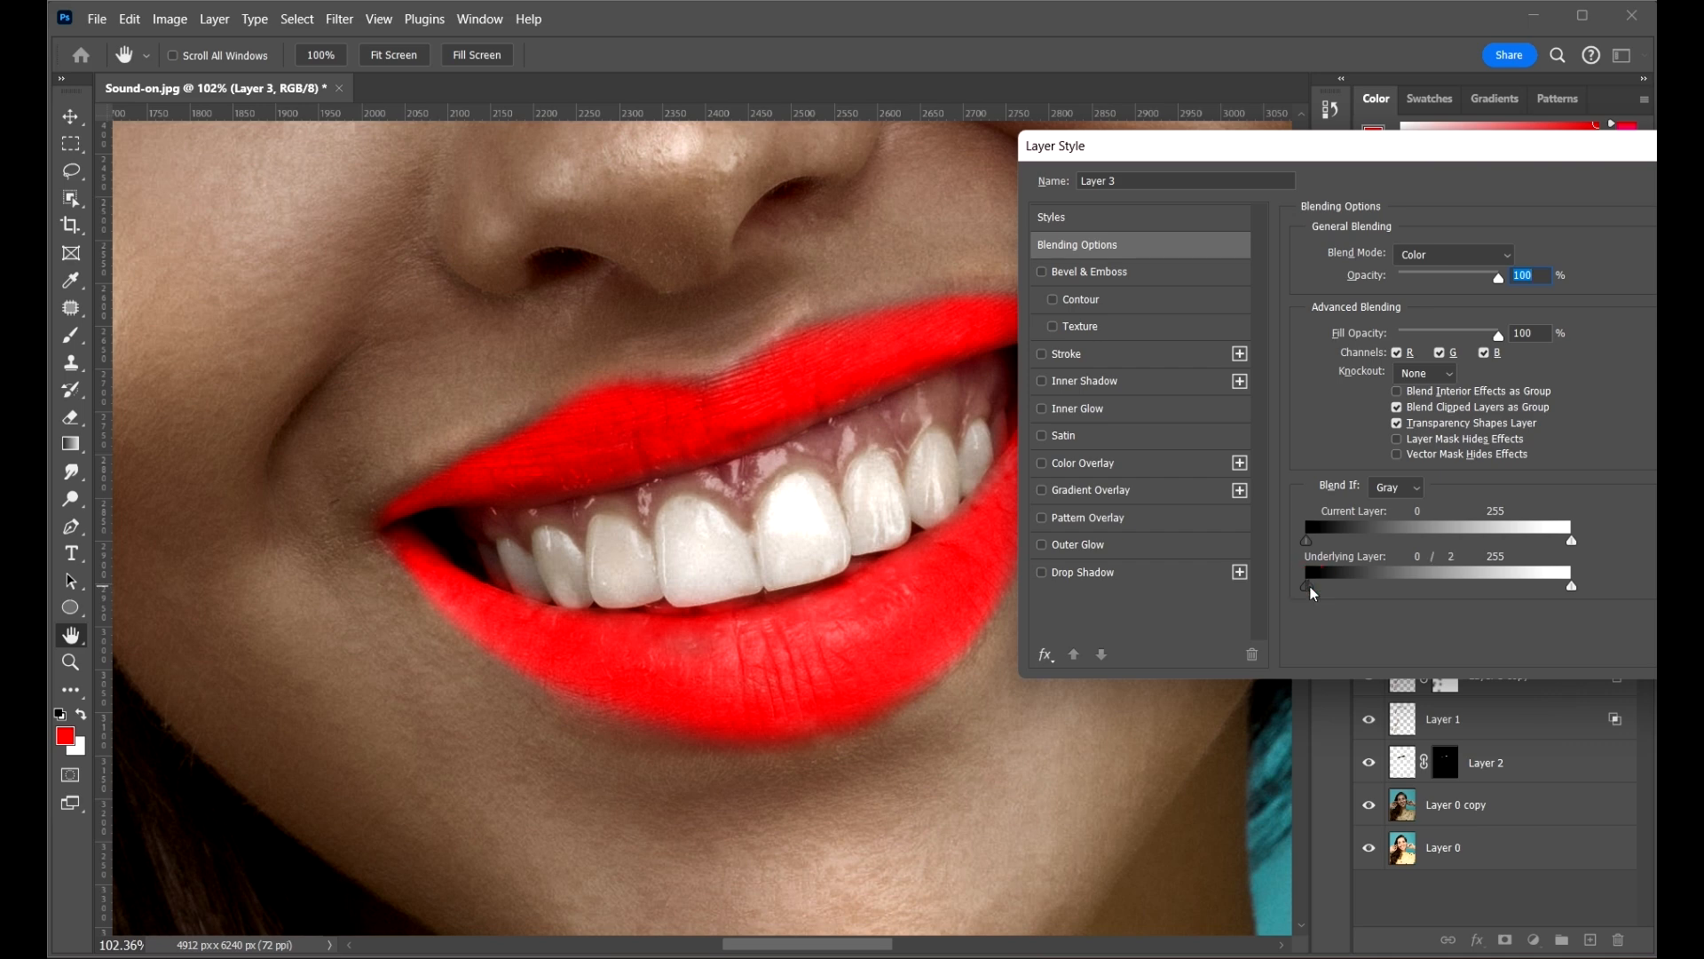
drag(1314, 593, 1390, 596)
mouse_move(1511, 589)
mouse_down()
mouse_move(1608, 584)
mouse_move(1497, 596)
mouse_up()
key(Return)
scroll(970, 448, down, 3)
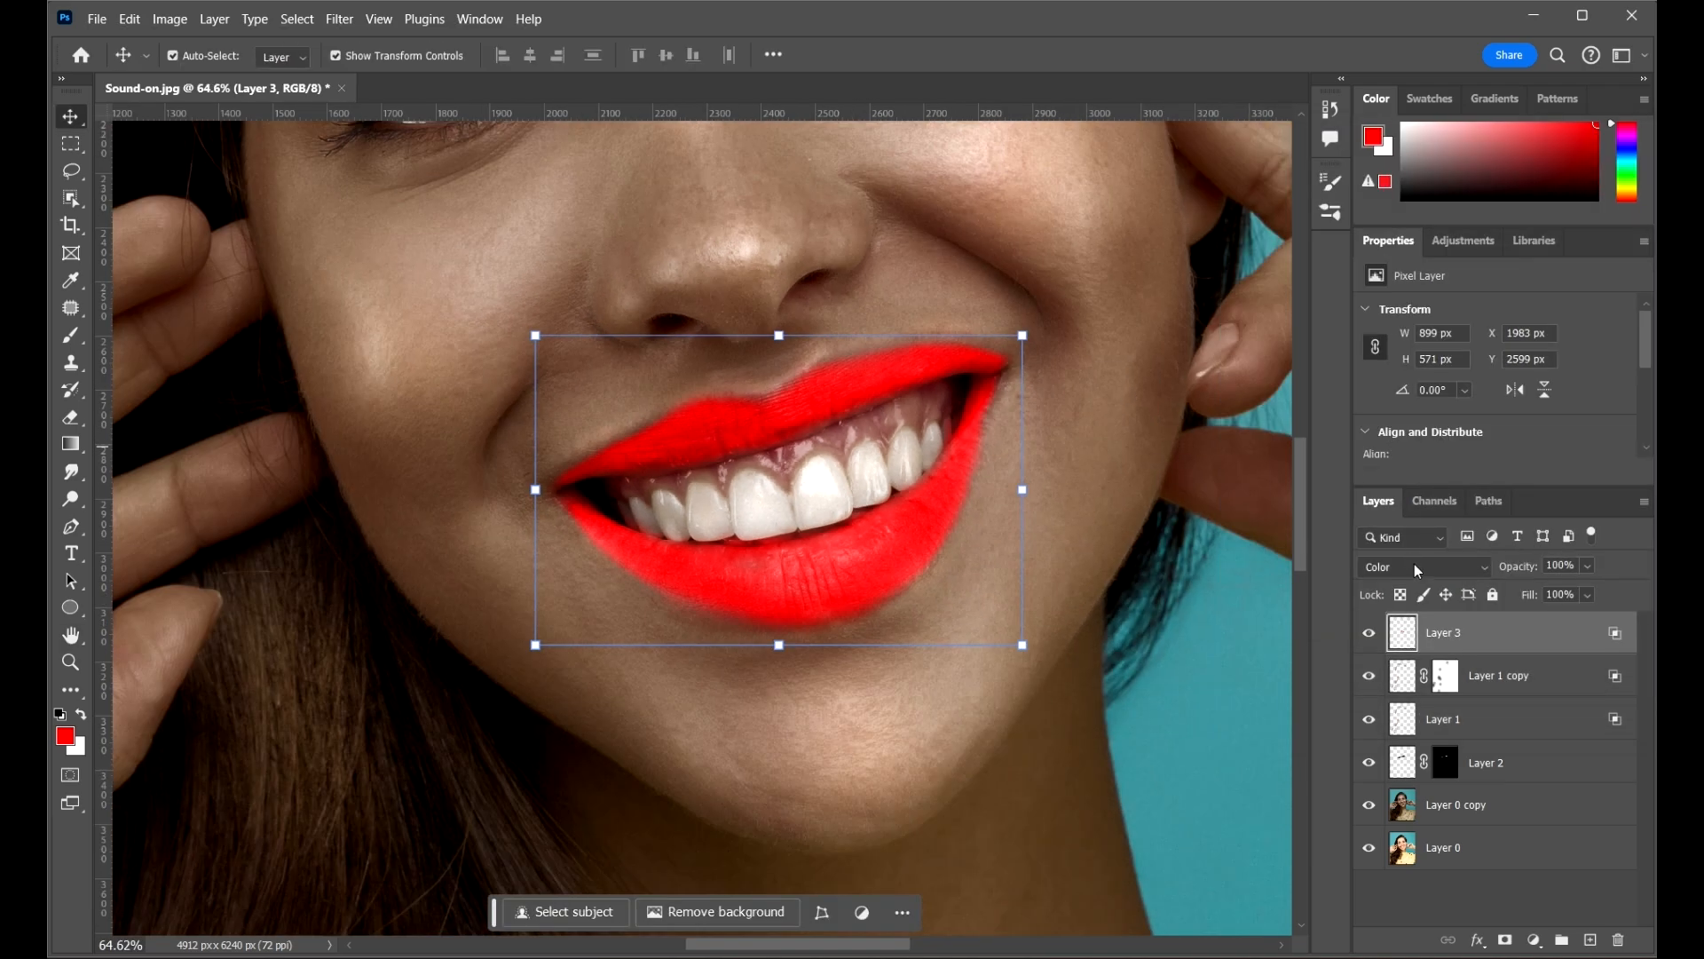
- Lower the opacity of Layer 3 to 22% to tone down the red lipstick
click(1586, 567)
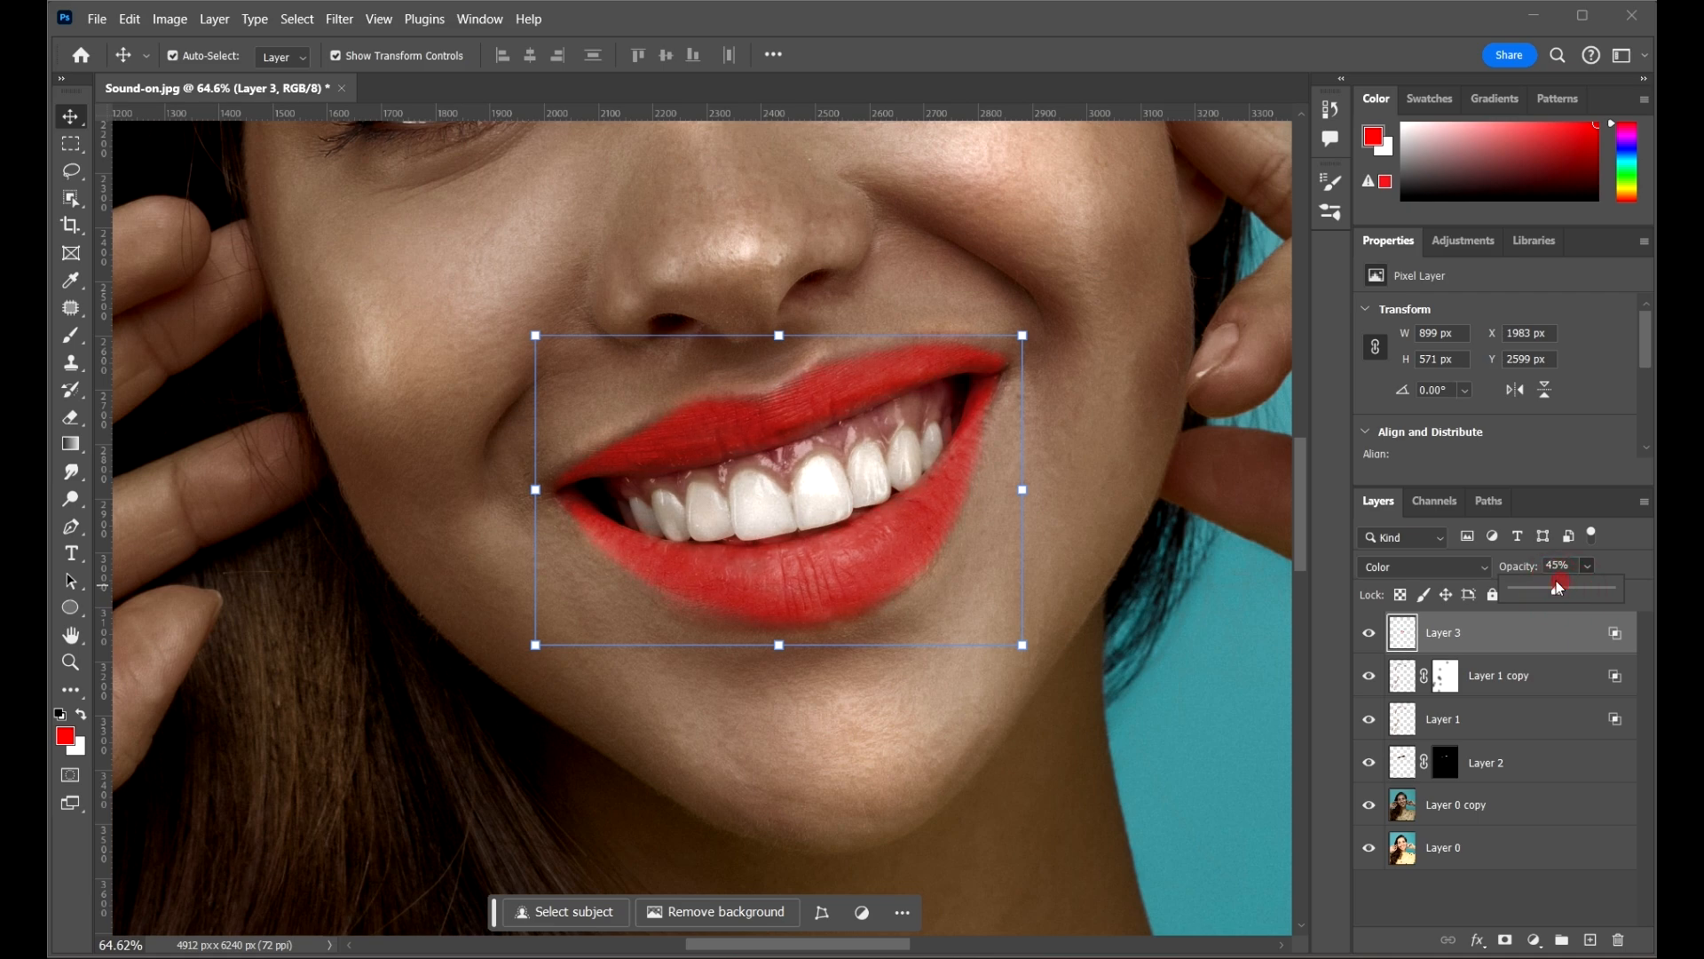
scroll(813, 470, down, 10)
click(951, 448)
scroll(795, 454, up, 5)
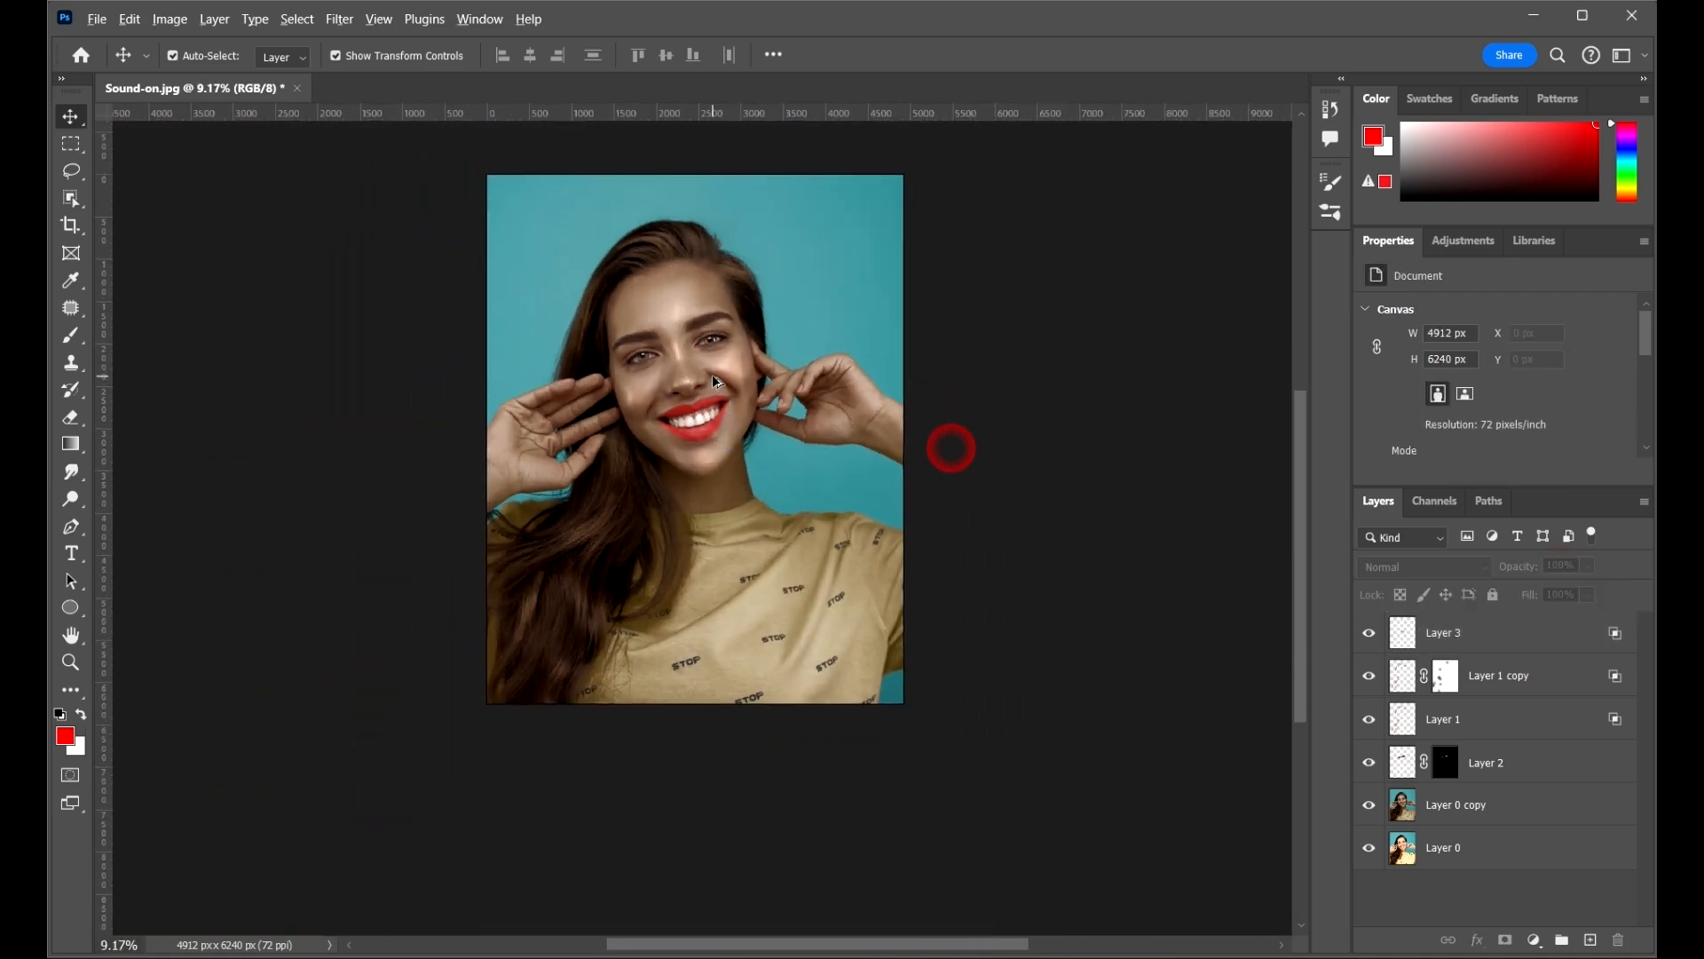
scroll(695, 503, up, 2)
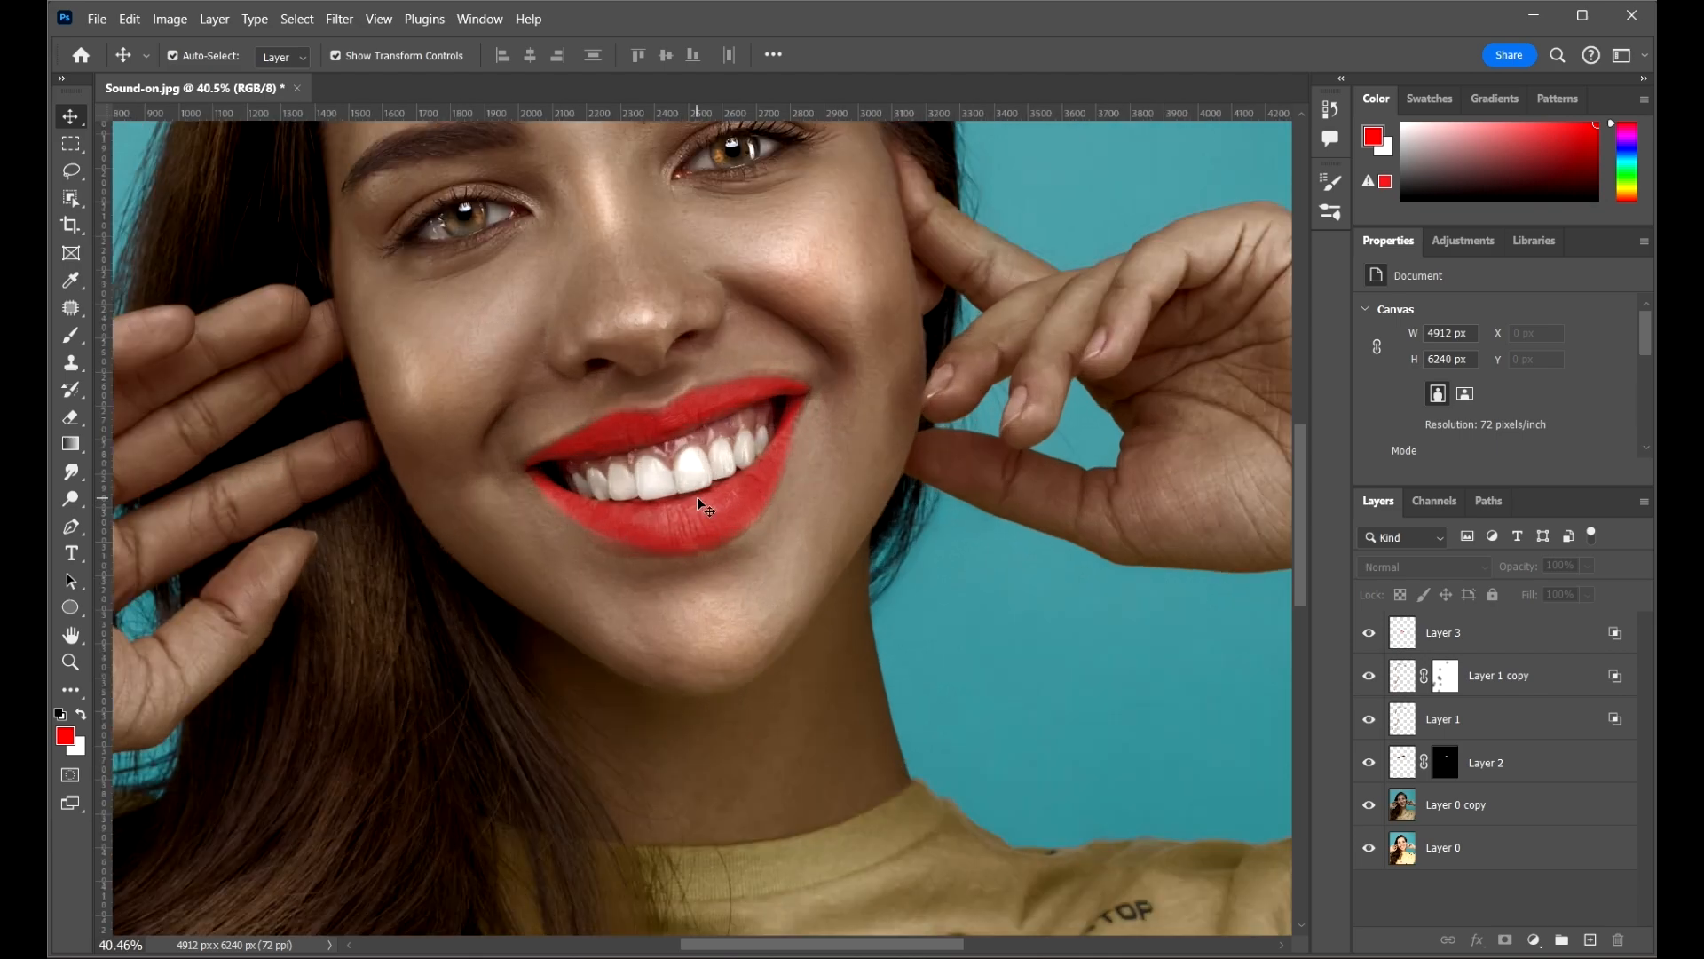
click(696, 497)
click(1585, 567)
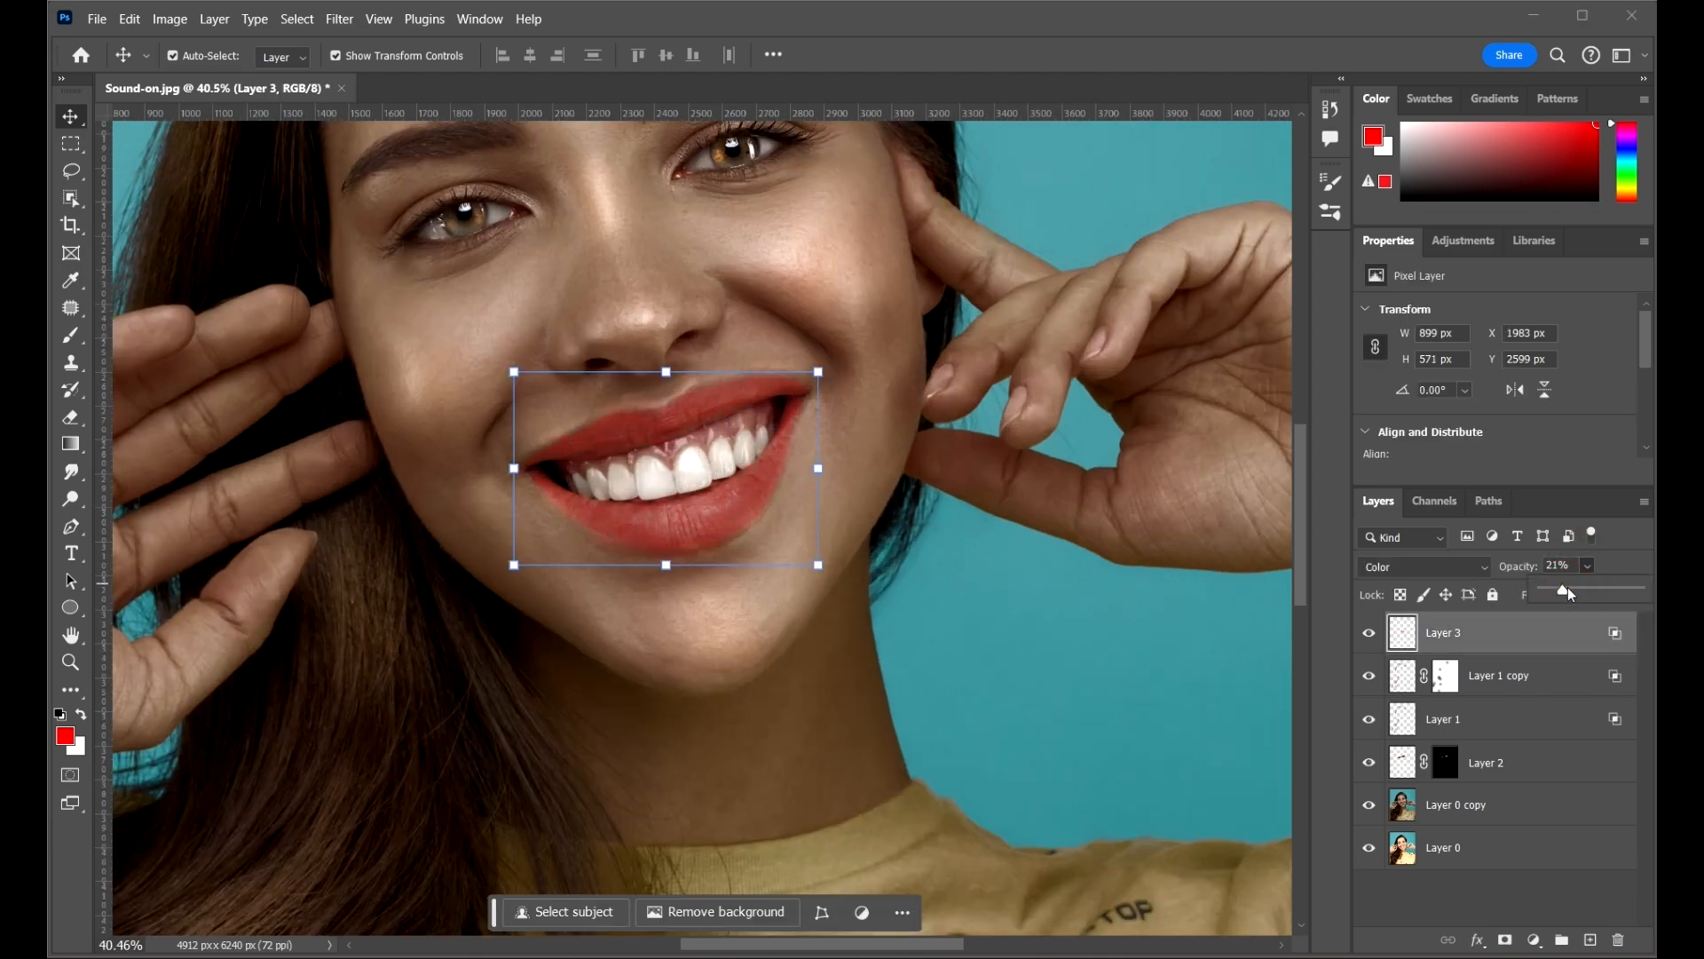
drag(1564, 589, 1563, 589)
scroll(838, 465, up, 5)
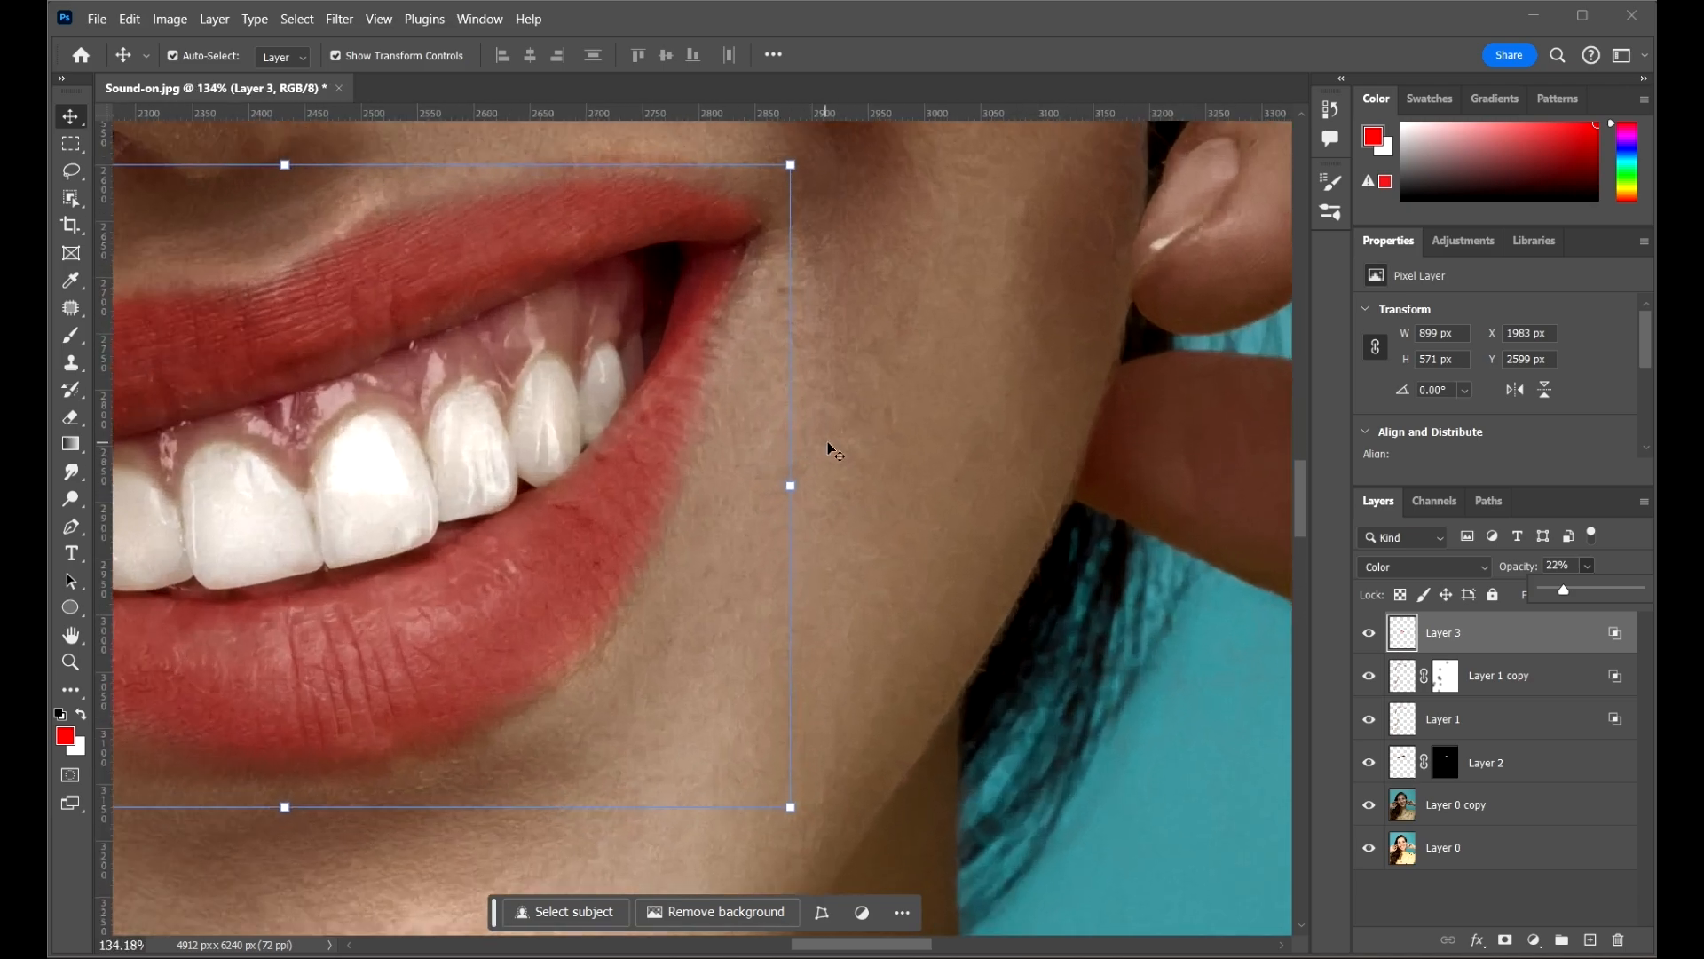
scroll(827, 447, down, 8)
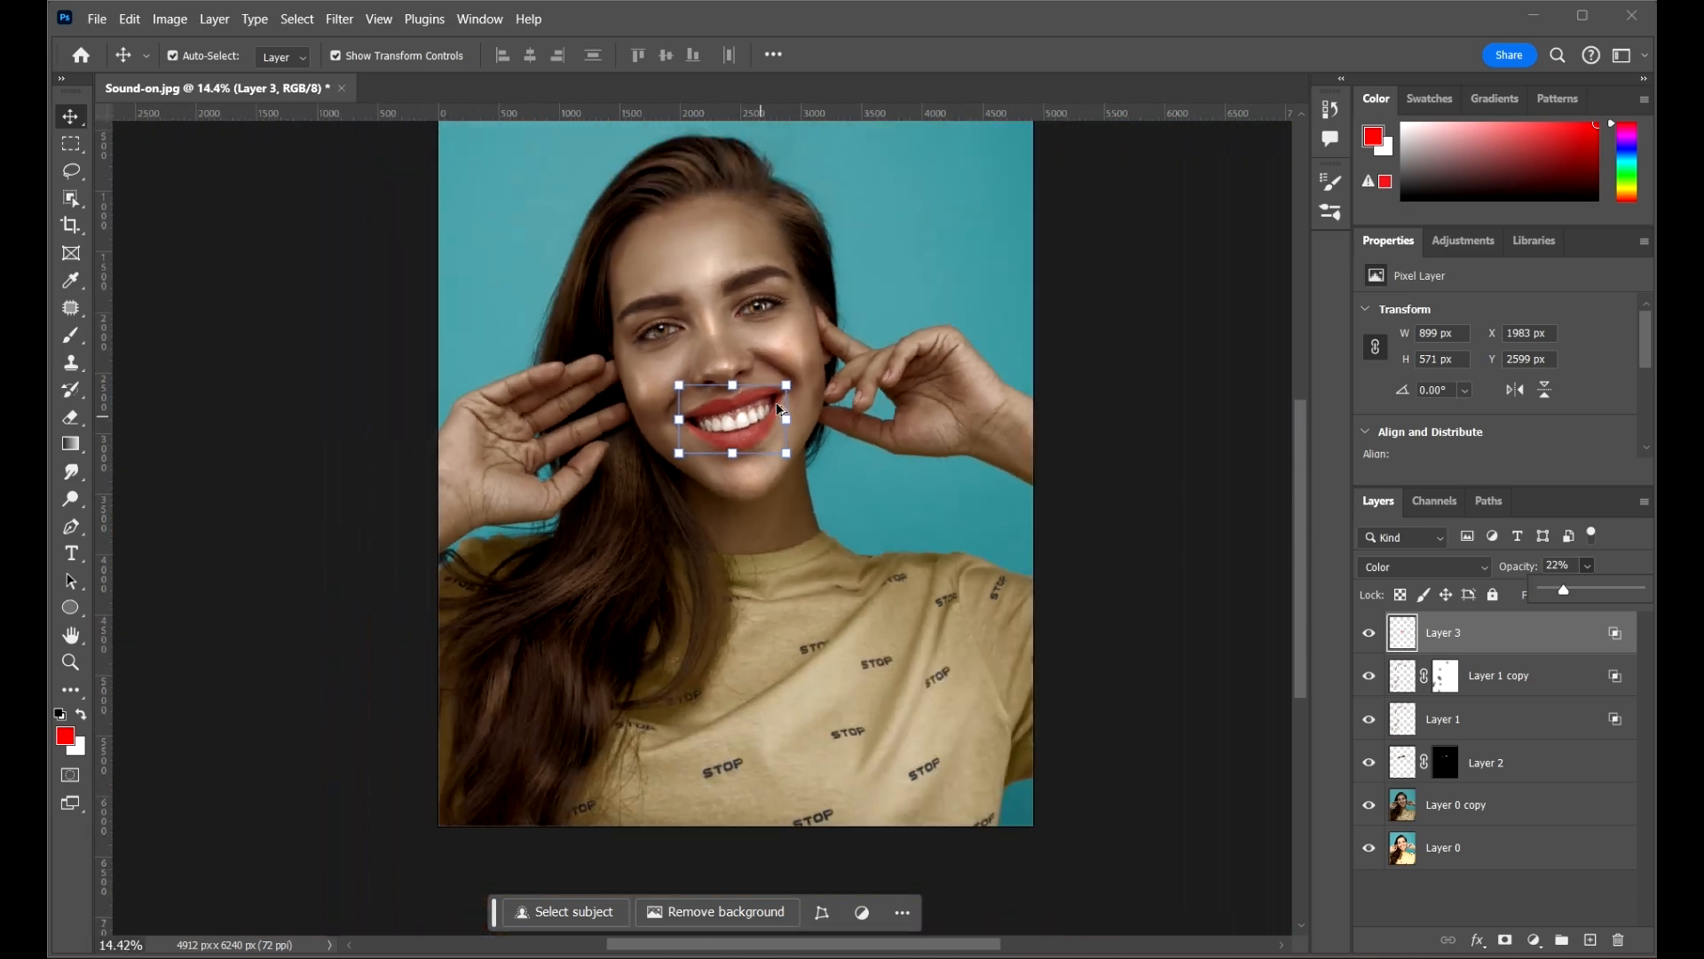
- Add a Curves adjustment layer above all layers and raise the RGB highlights to output 209 at input 200
click(1030, 438)
scroll(672, 426, up, 1)
drag(868, 431, 870, 504)
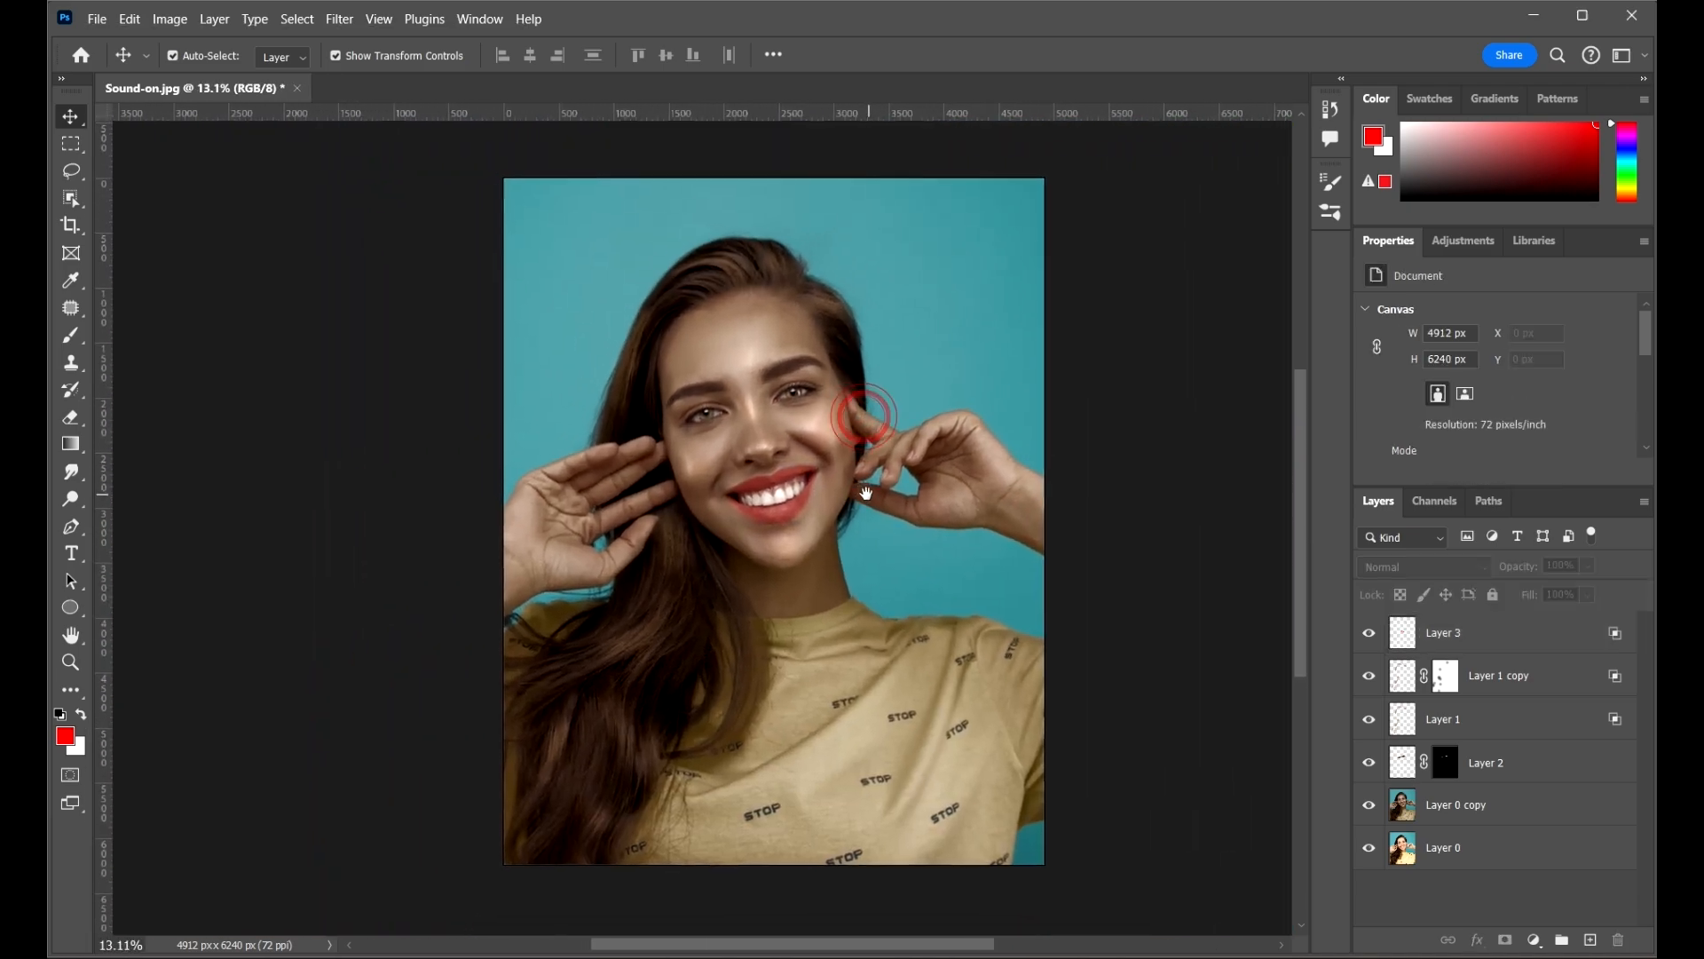
scroll(990, 376, up, 1)
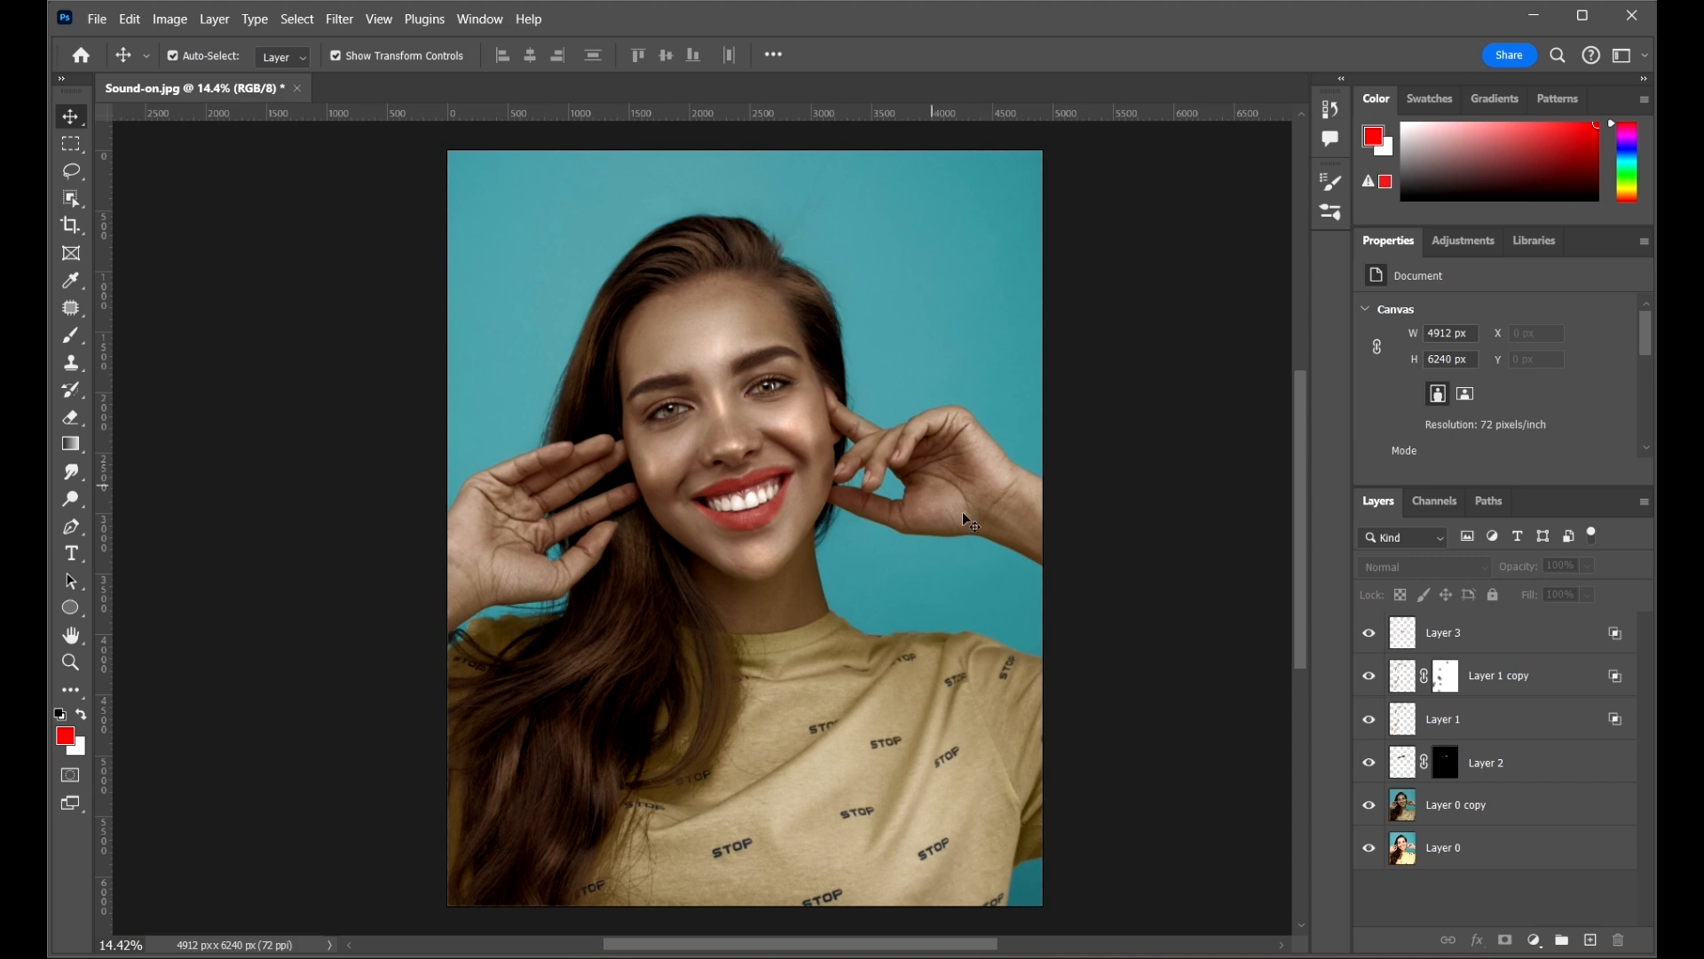
drag(1027, 567, 1014, 554)
click(1488, 239)
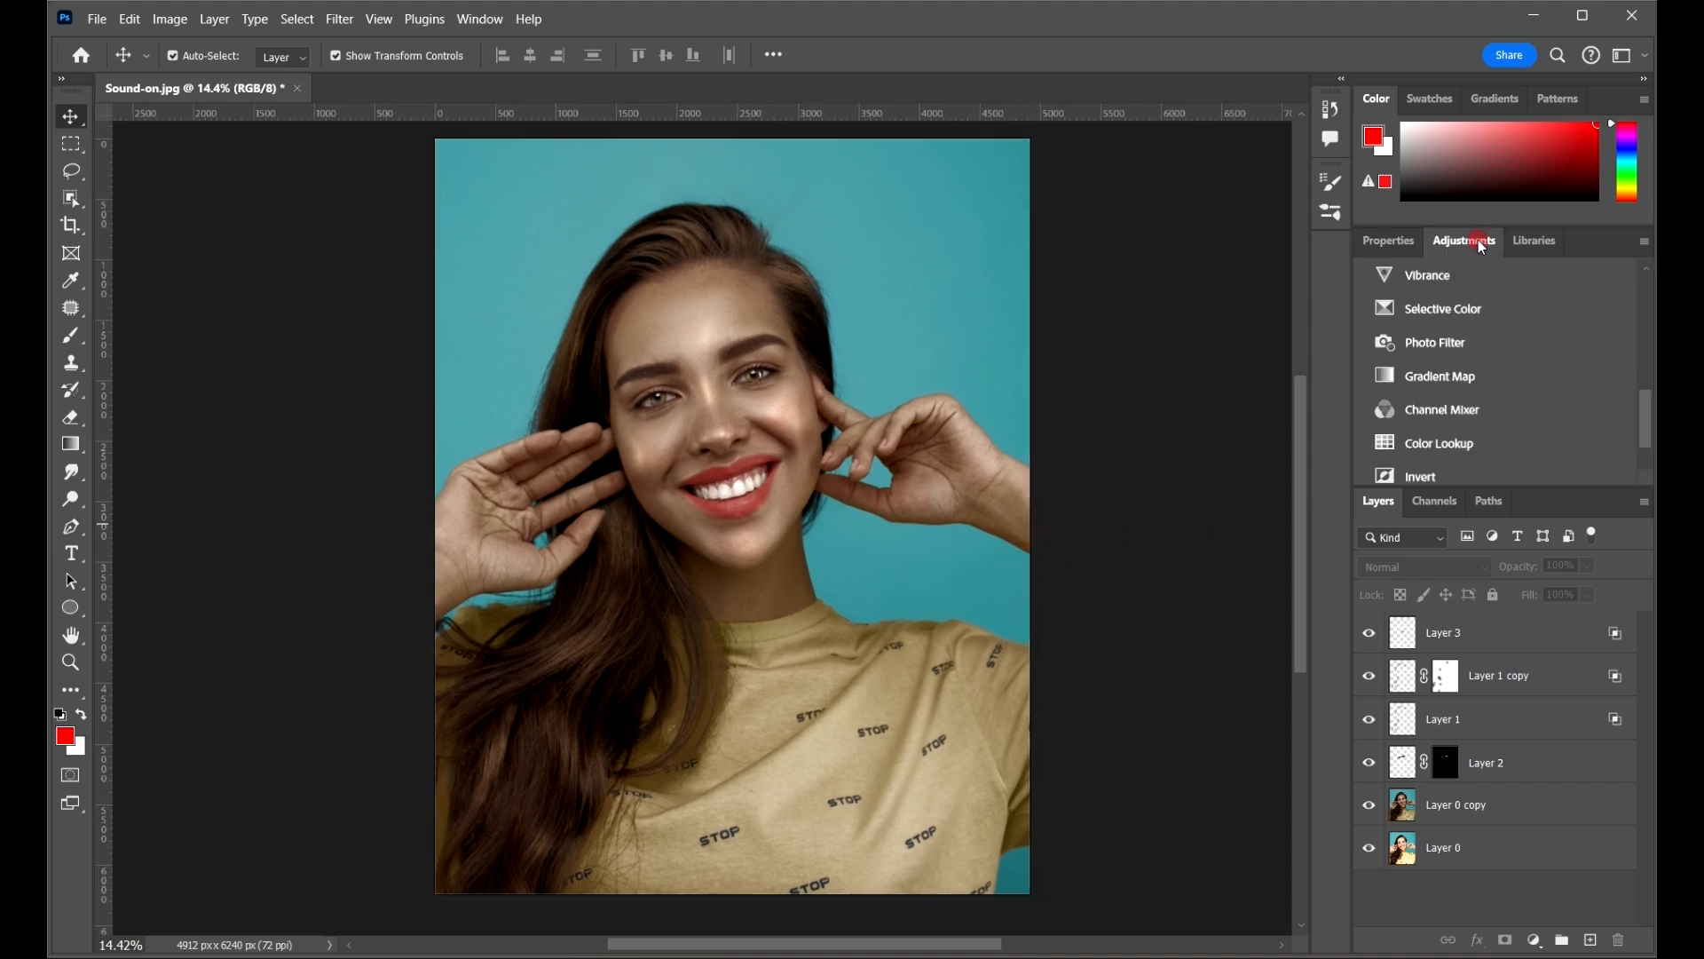
scroll(1541, 341, down, 2)
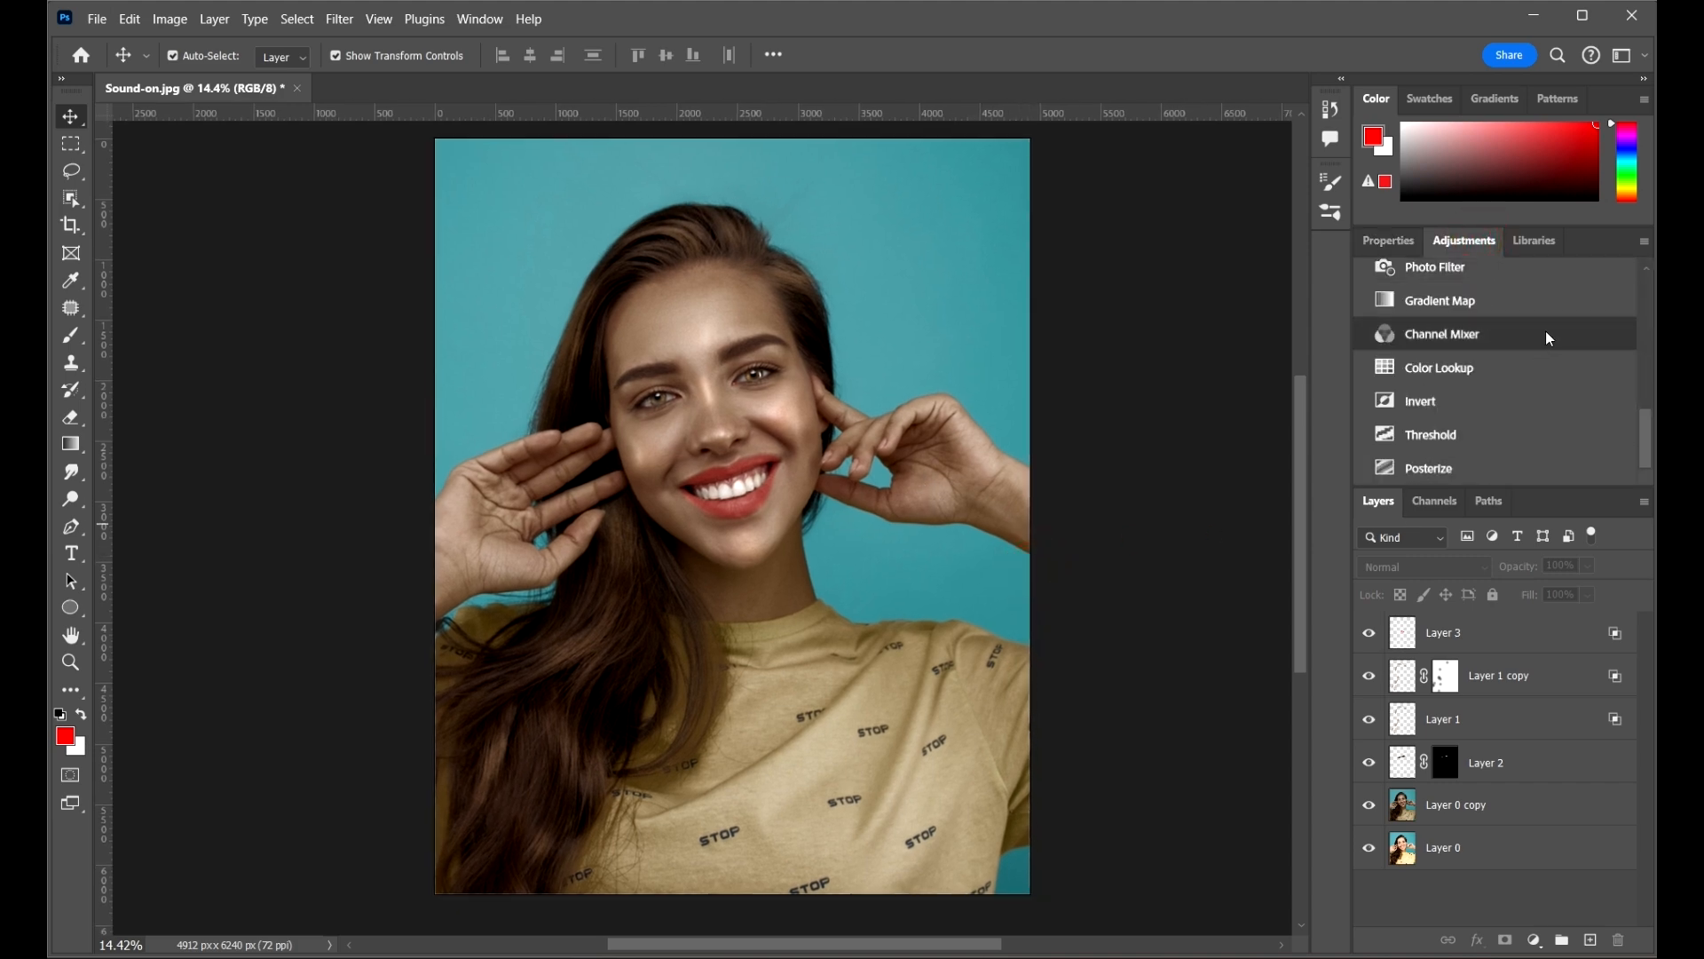
scroll(1524, 417, up, 5)
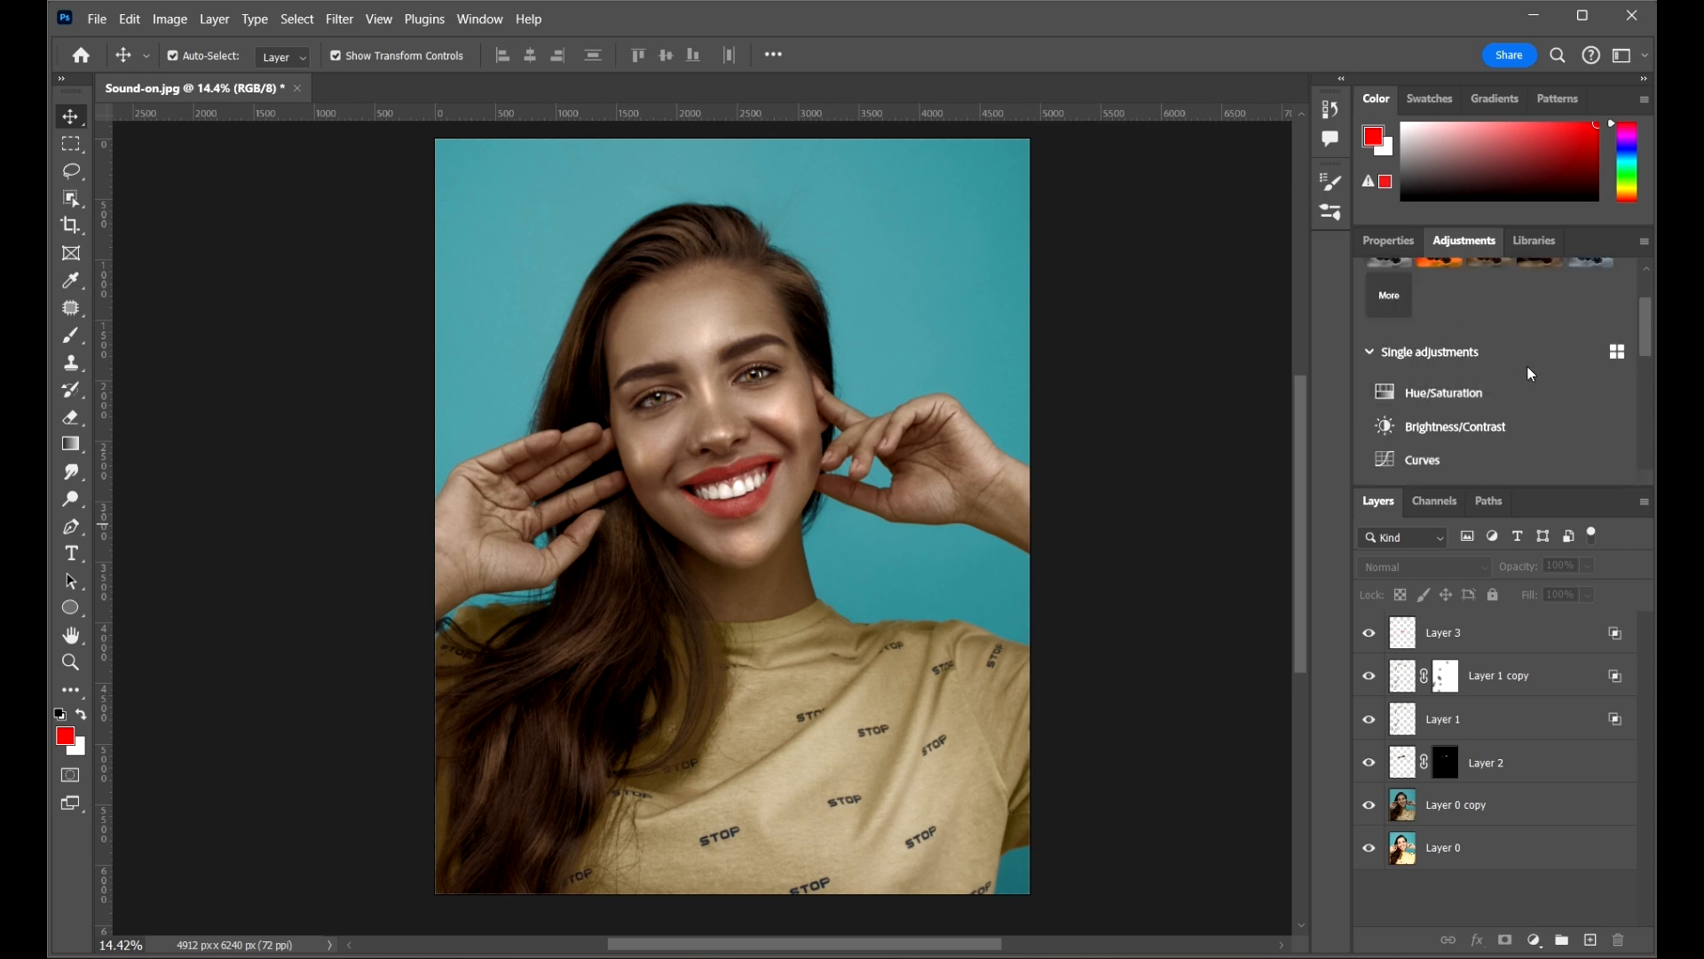
click(1477, 453)
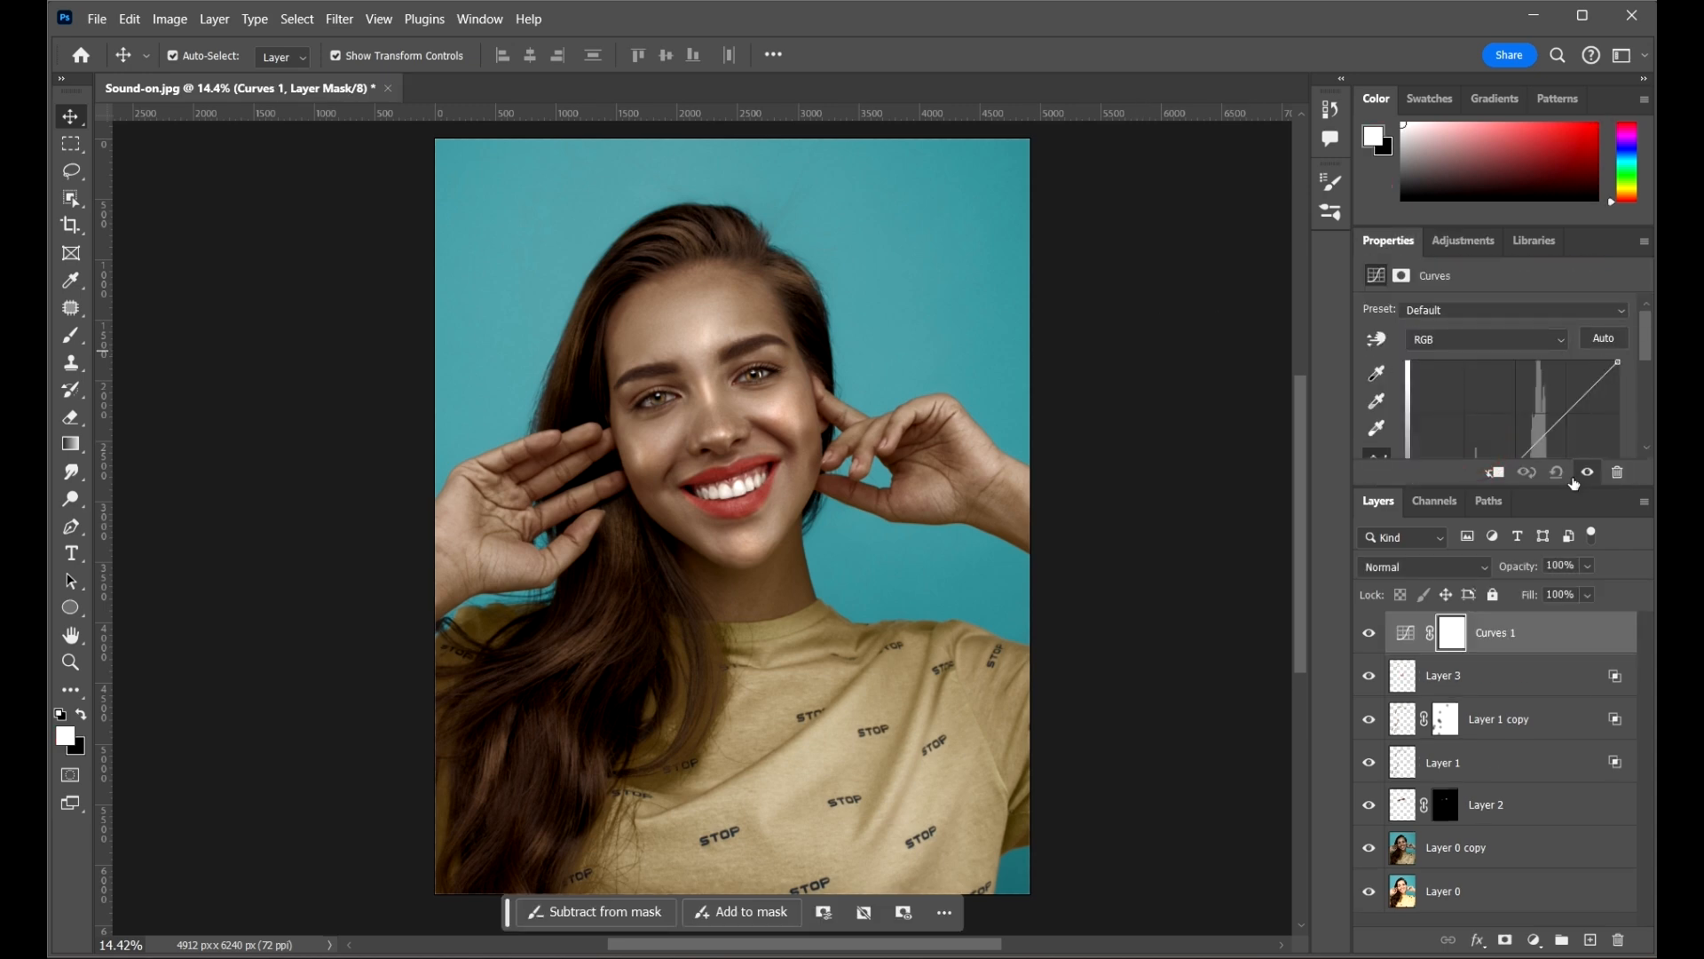
drag(1563, 487, 1552, 670)
drag(1578, 400, 1574, 399)
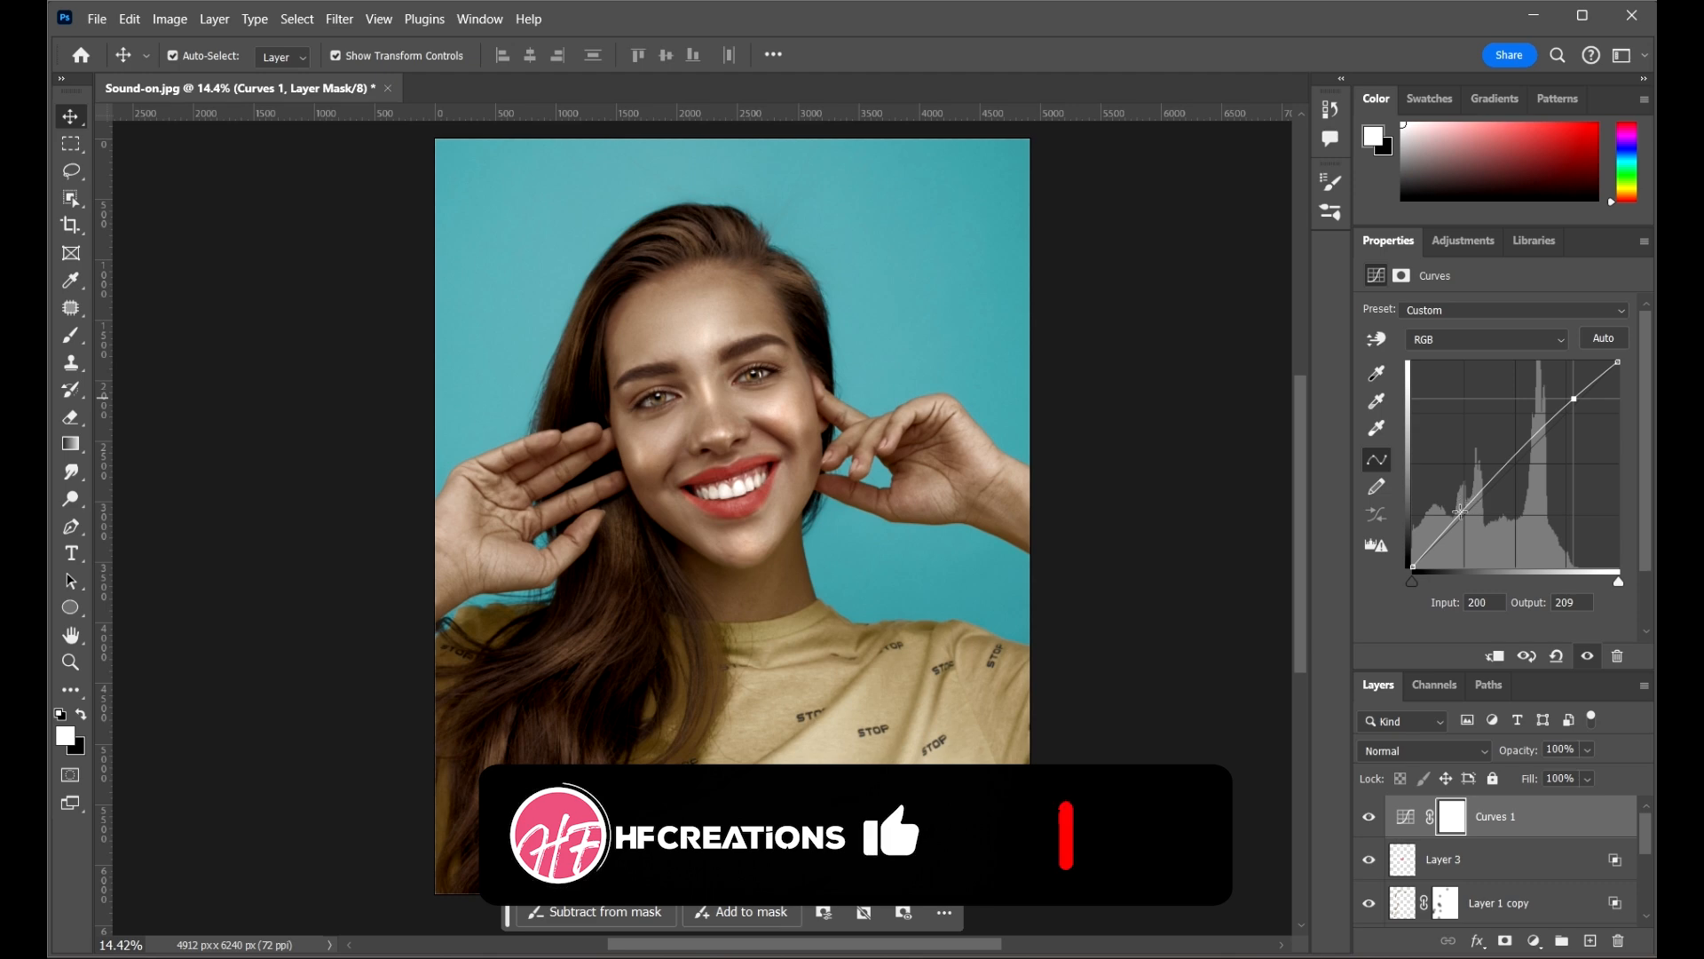
- Anchor the shadows of the Curves 1 RGB curve with a point at input 40, output 39, then deselect the layer
drag(1466, 508, 1445, 535)
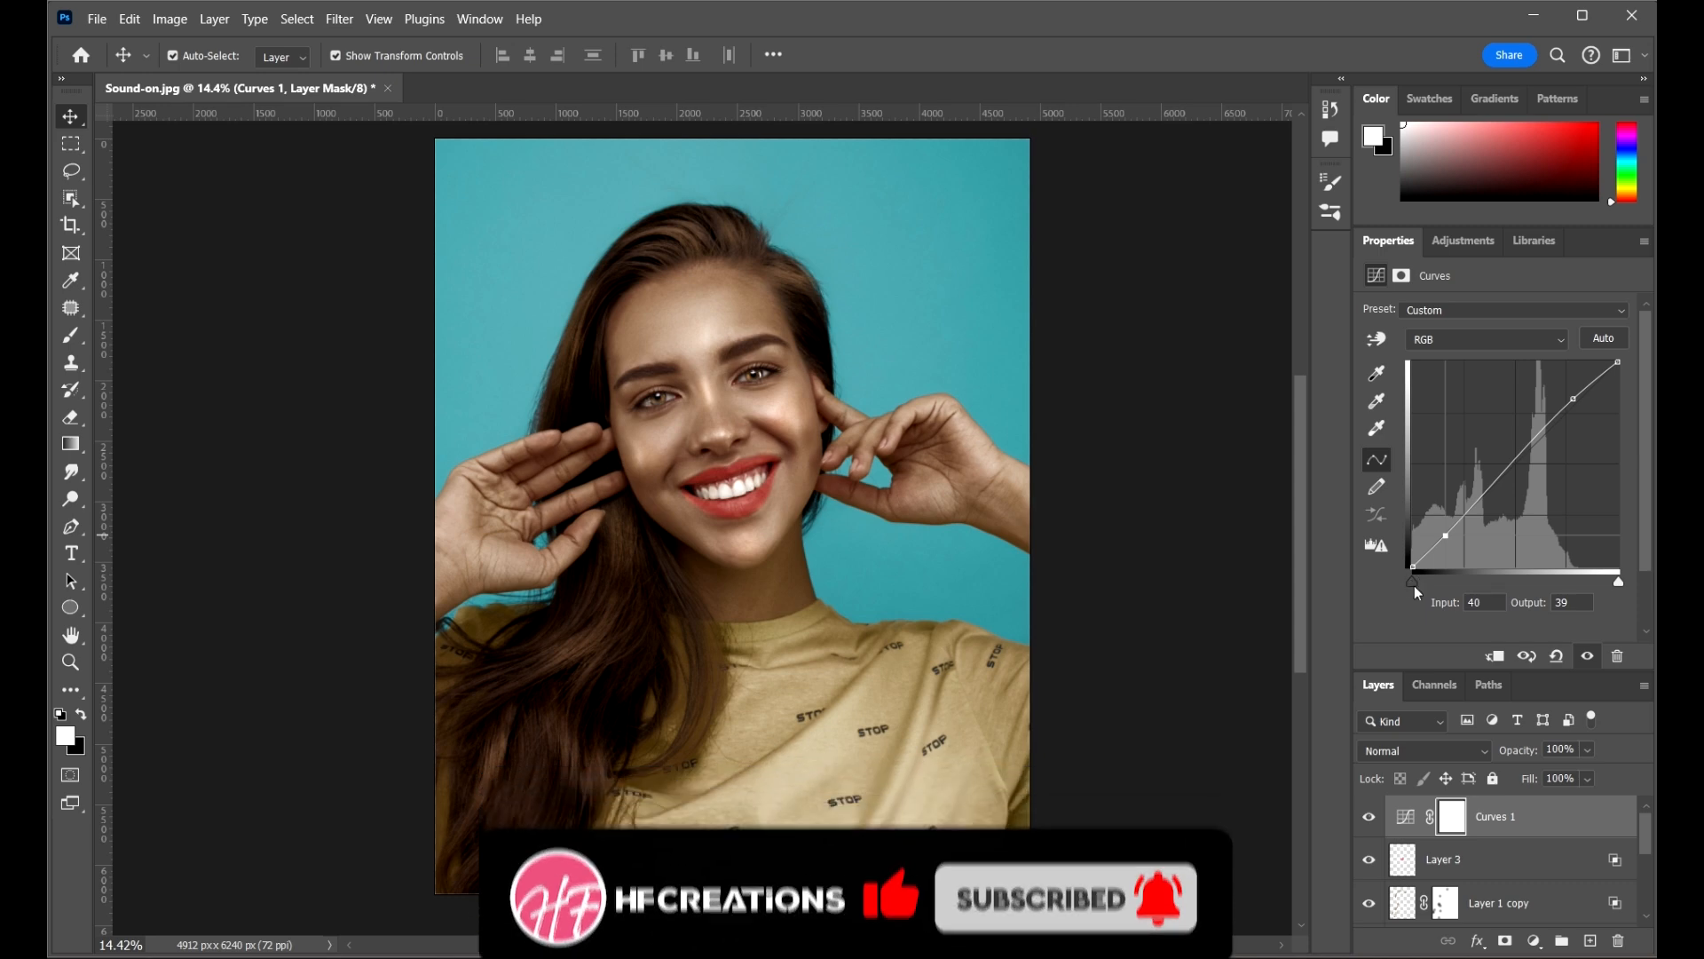
drag(1414, 583, 1413, 581)
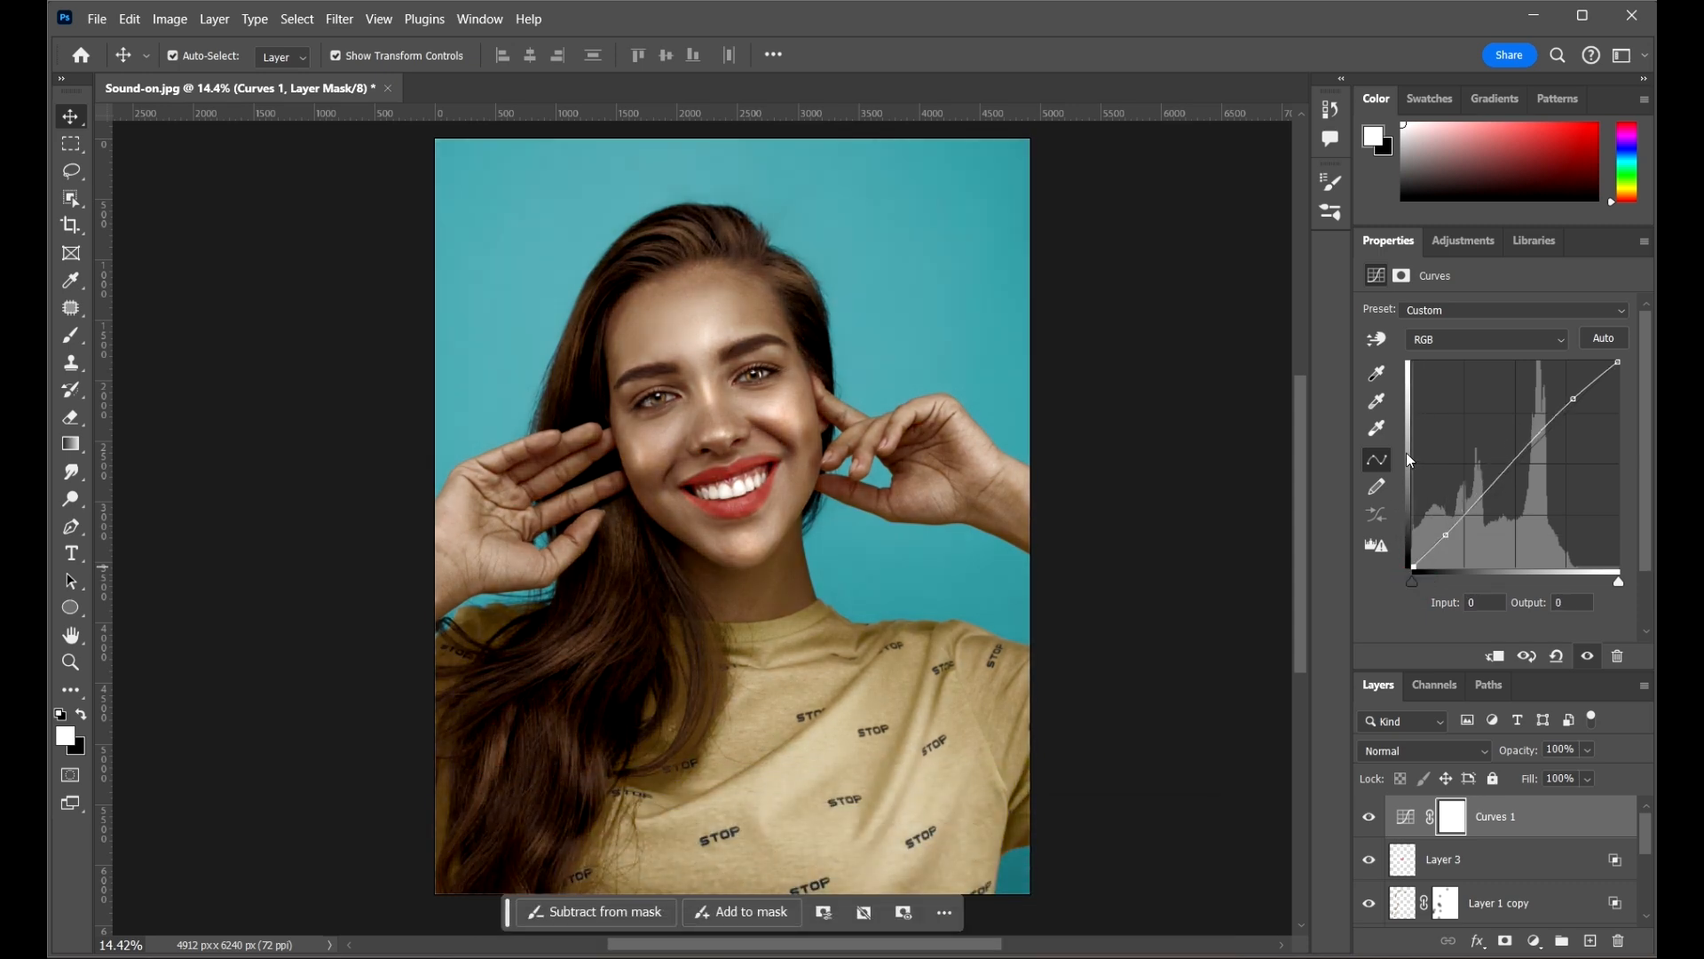
click(1570, 401)
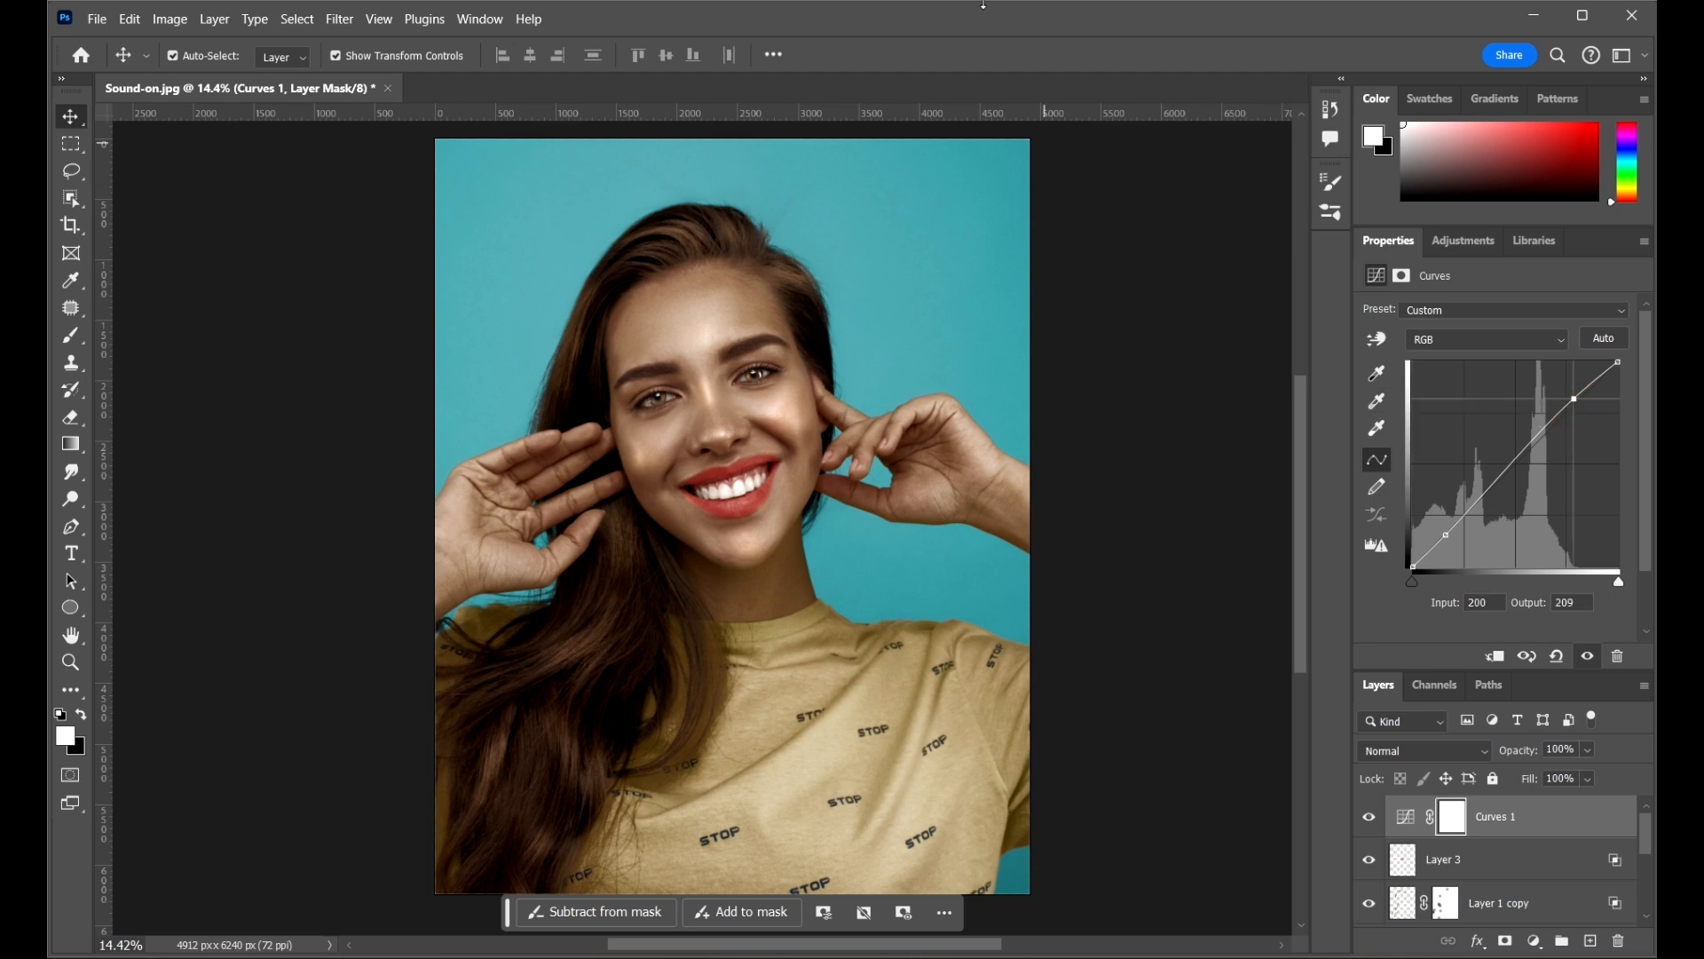
scroll(1176, 554, down, 2)
click(1208, 591)
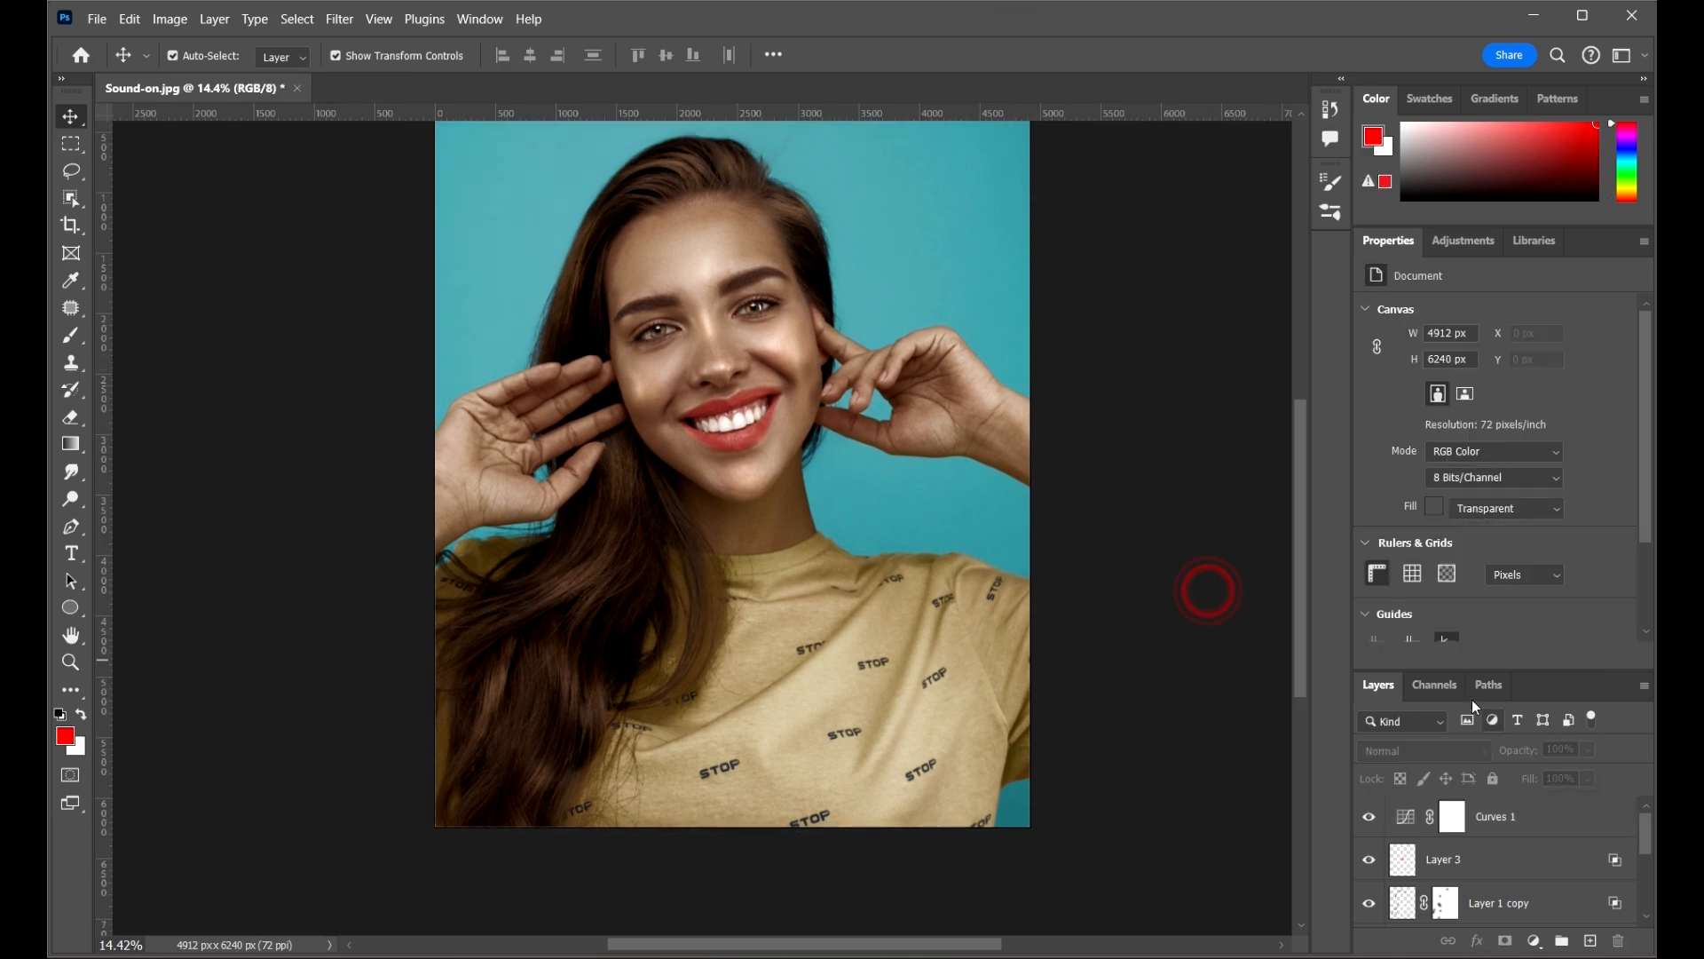
- Toggle the visibility of the Curves 1 layer off and on to compare the portrait before and after the adjustment
click(1524, 809)
click(1371, 818)
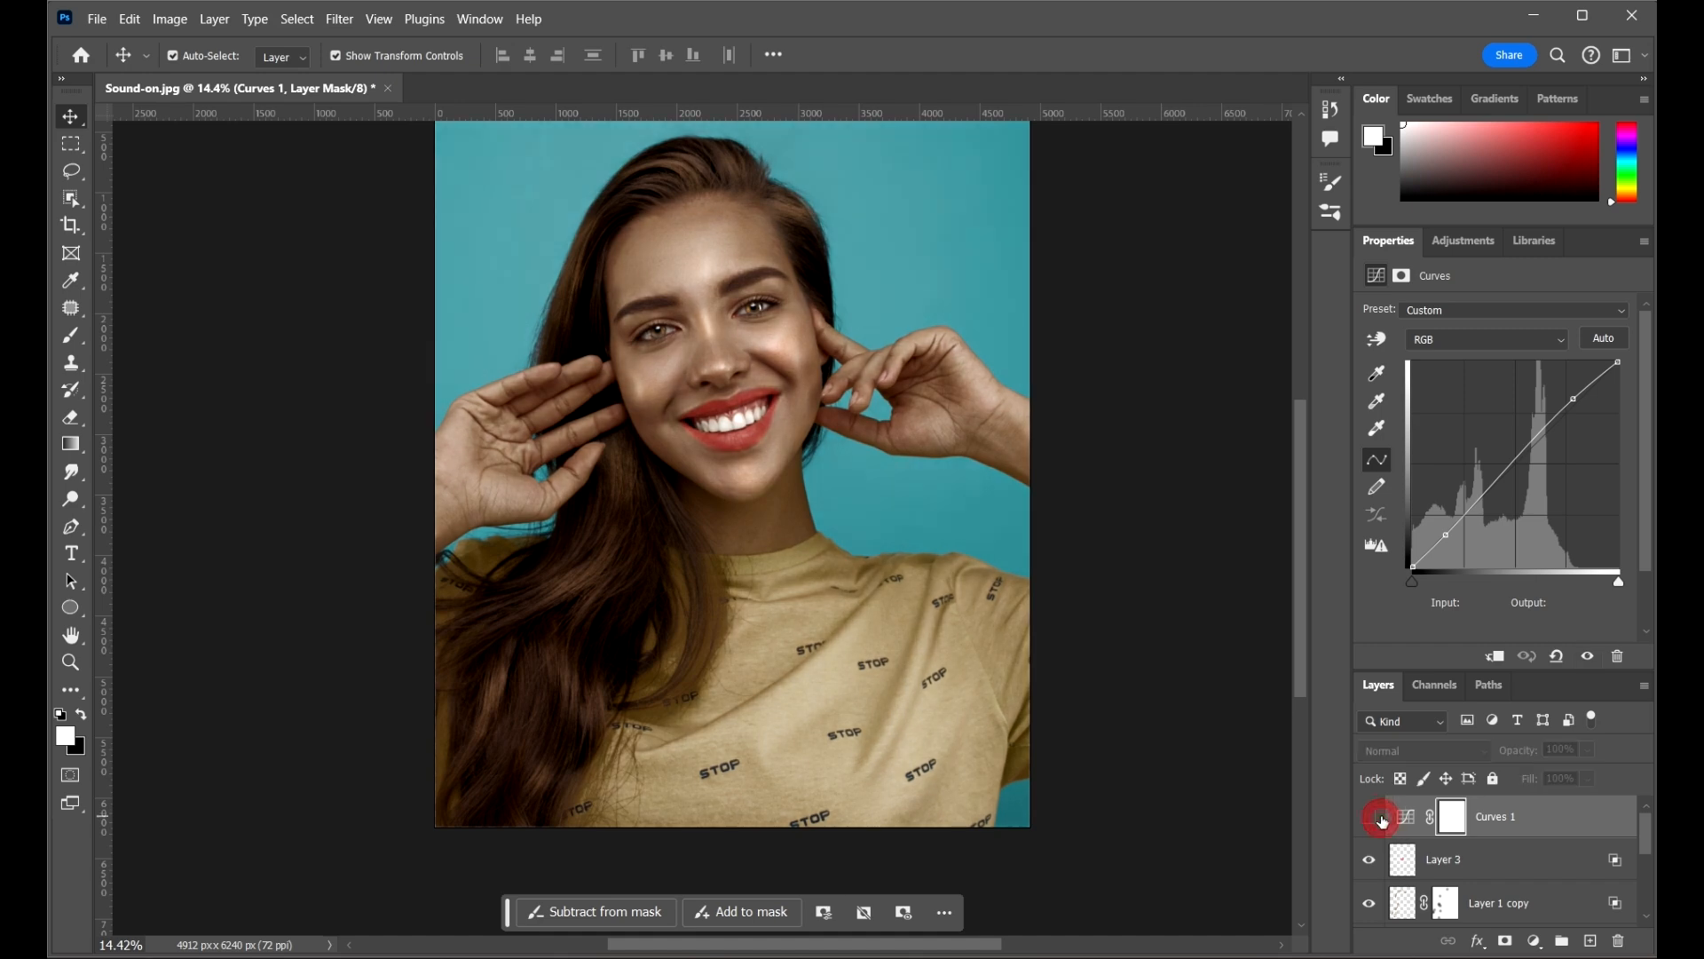
click(1379, 817)
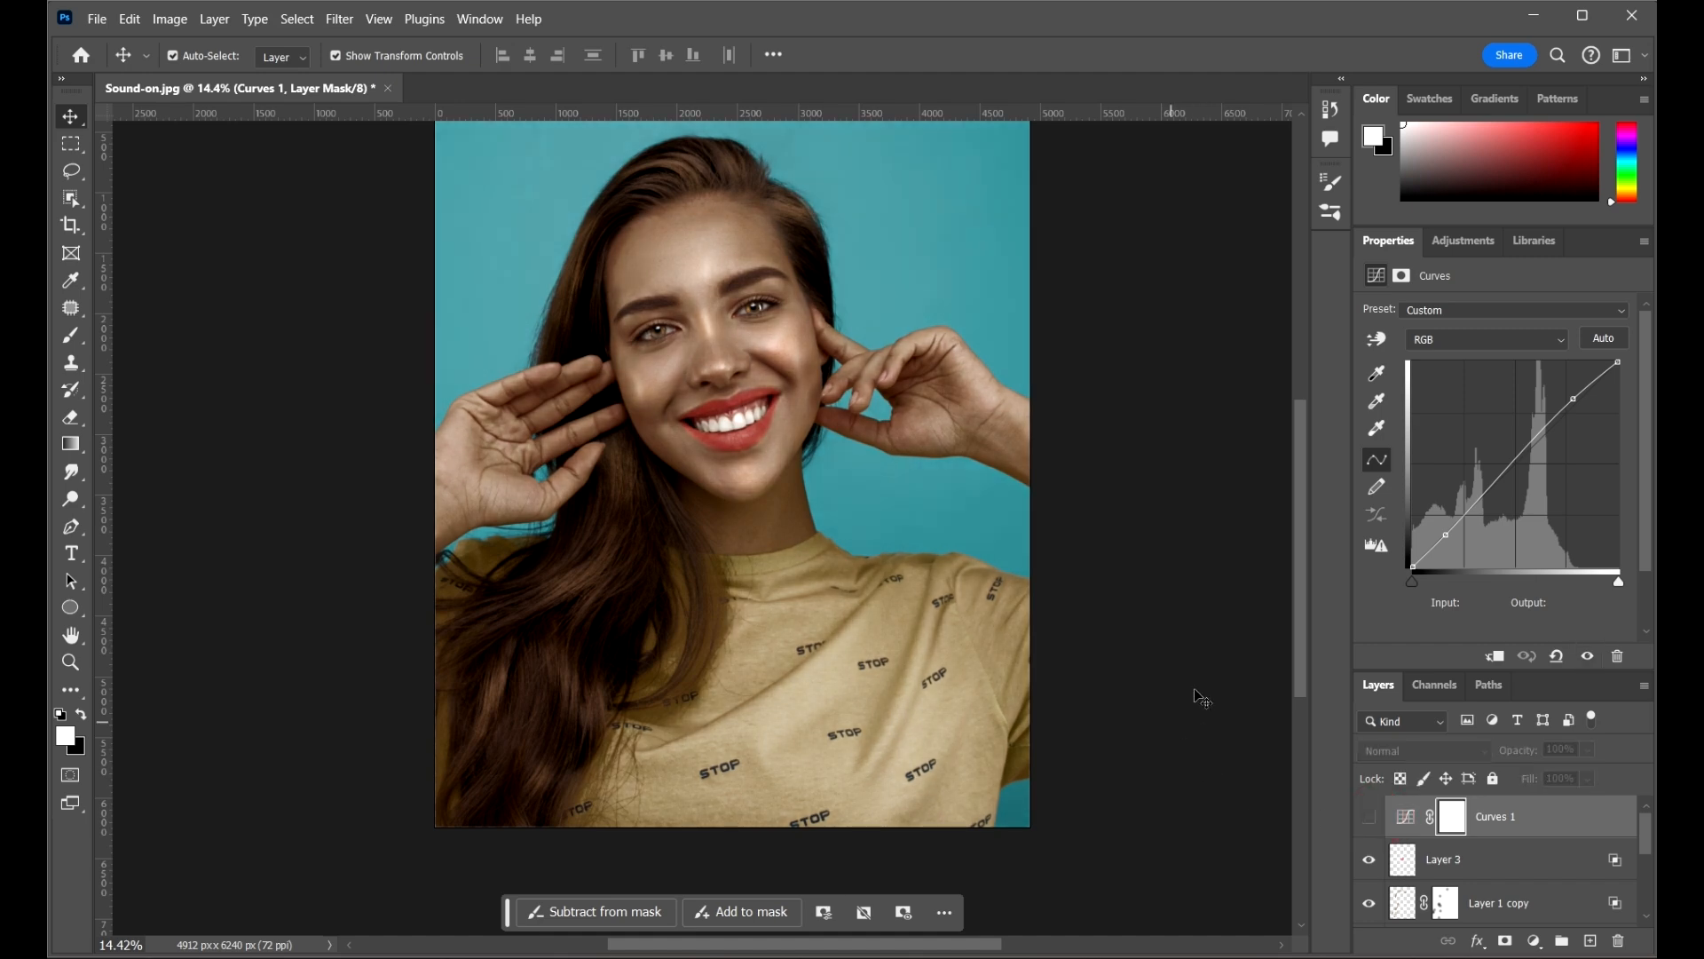
click(1374, 819)
scroll(1143, 628, down, 3)
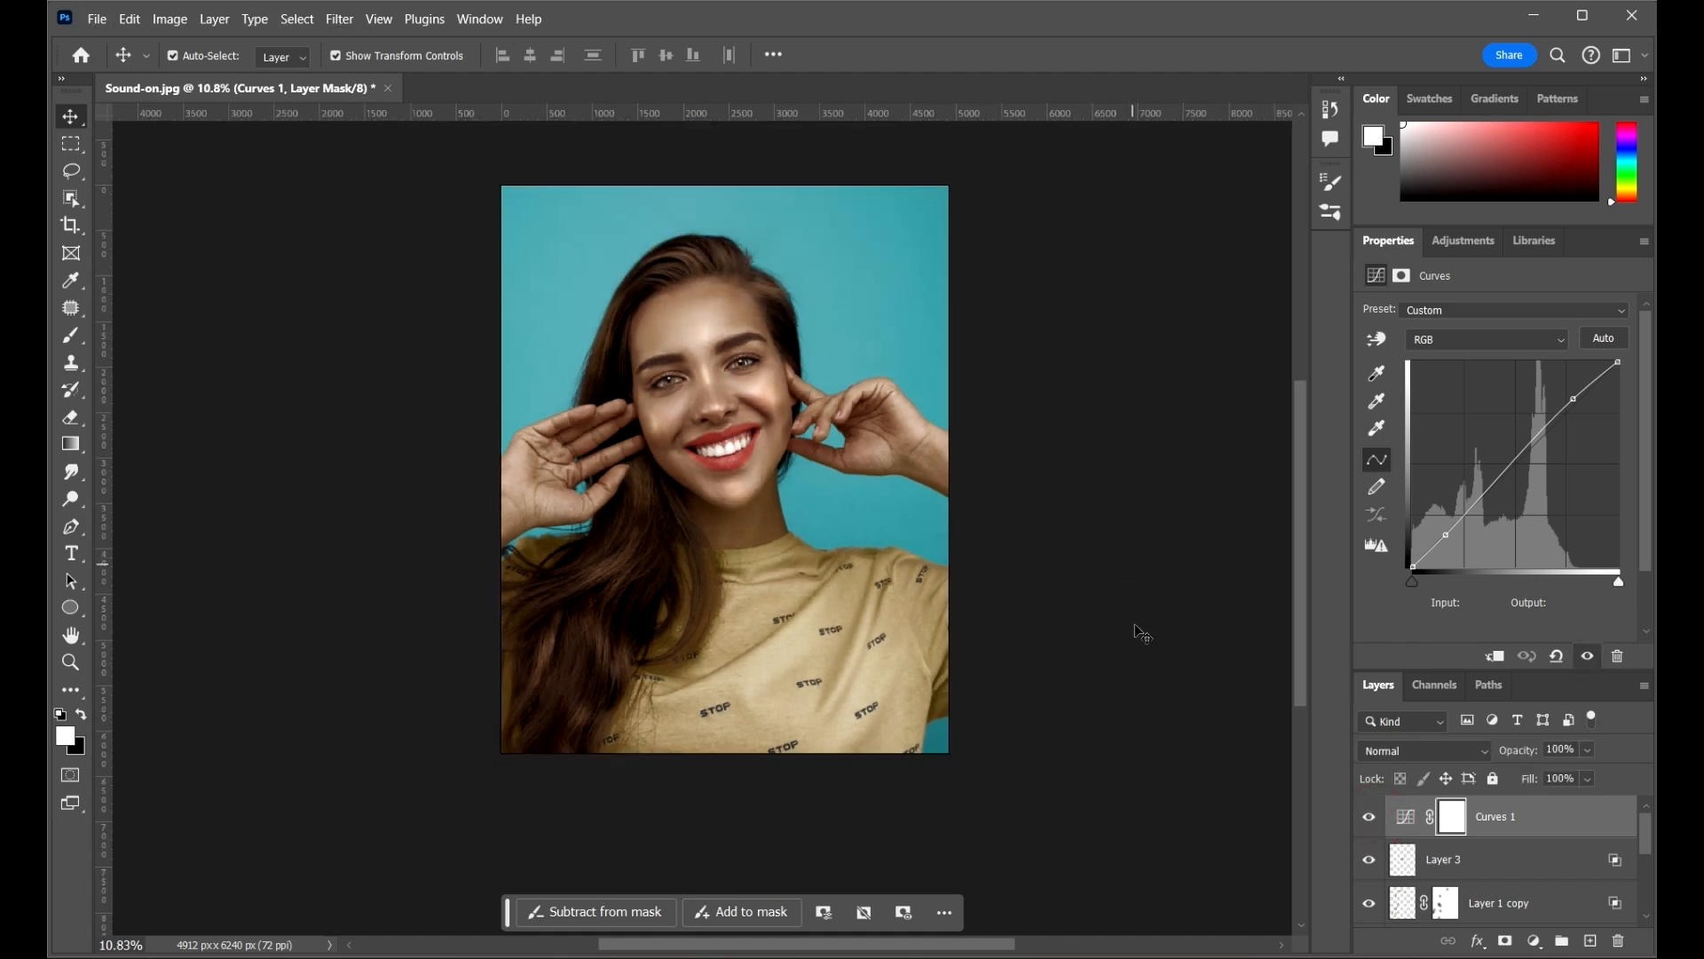
- Review the whole graded portrait and compare it with the original Sound-on.jpg in the Photos window previews
click(1130, 635)
scroll(837, 512, up, 1)
scroll(916, 412, up, 2)
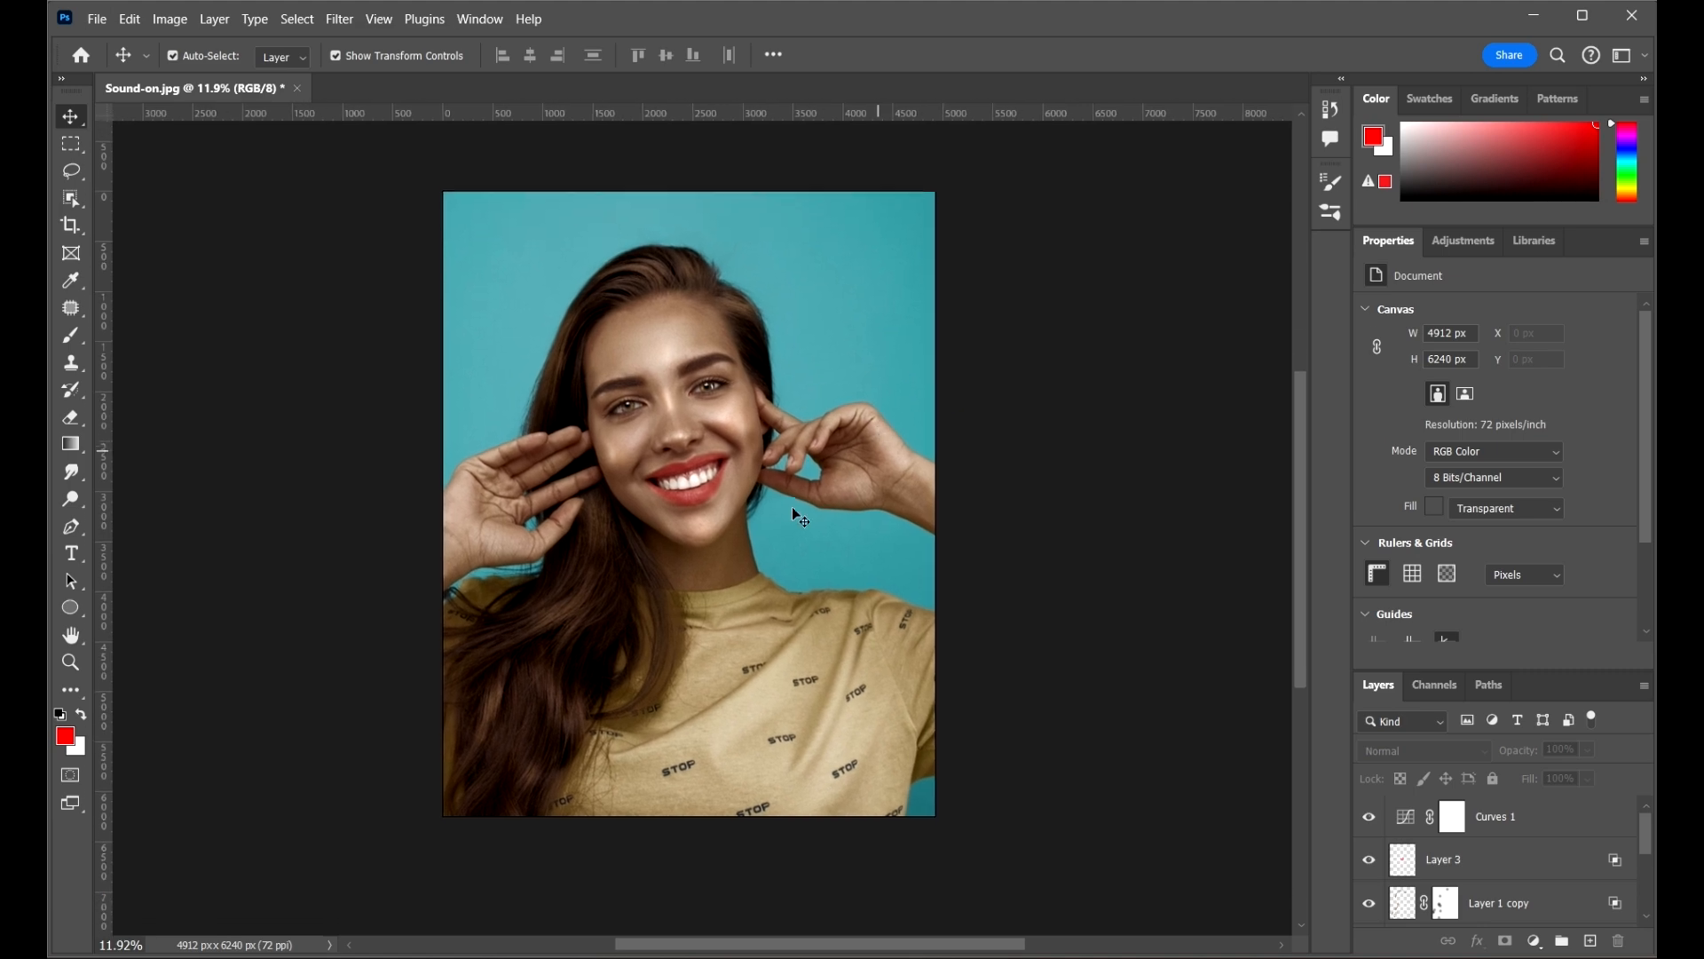
drag(845, 491, 843, 480)
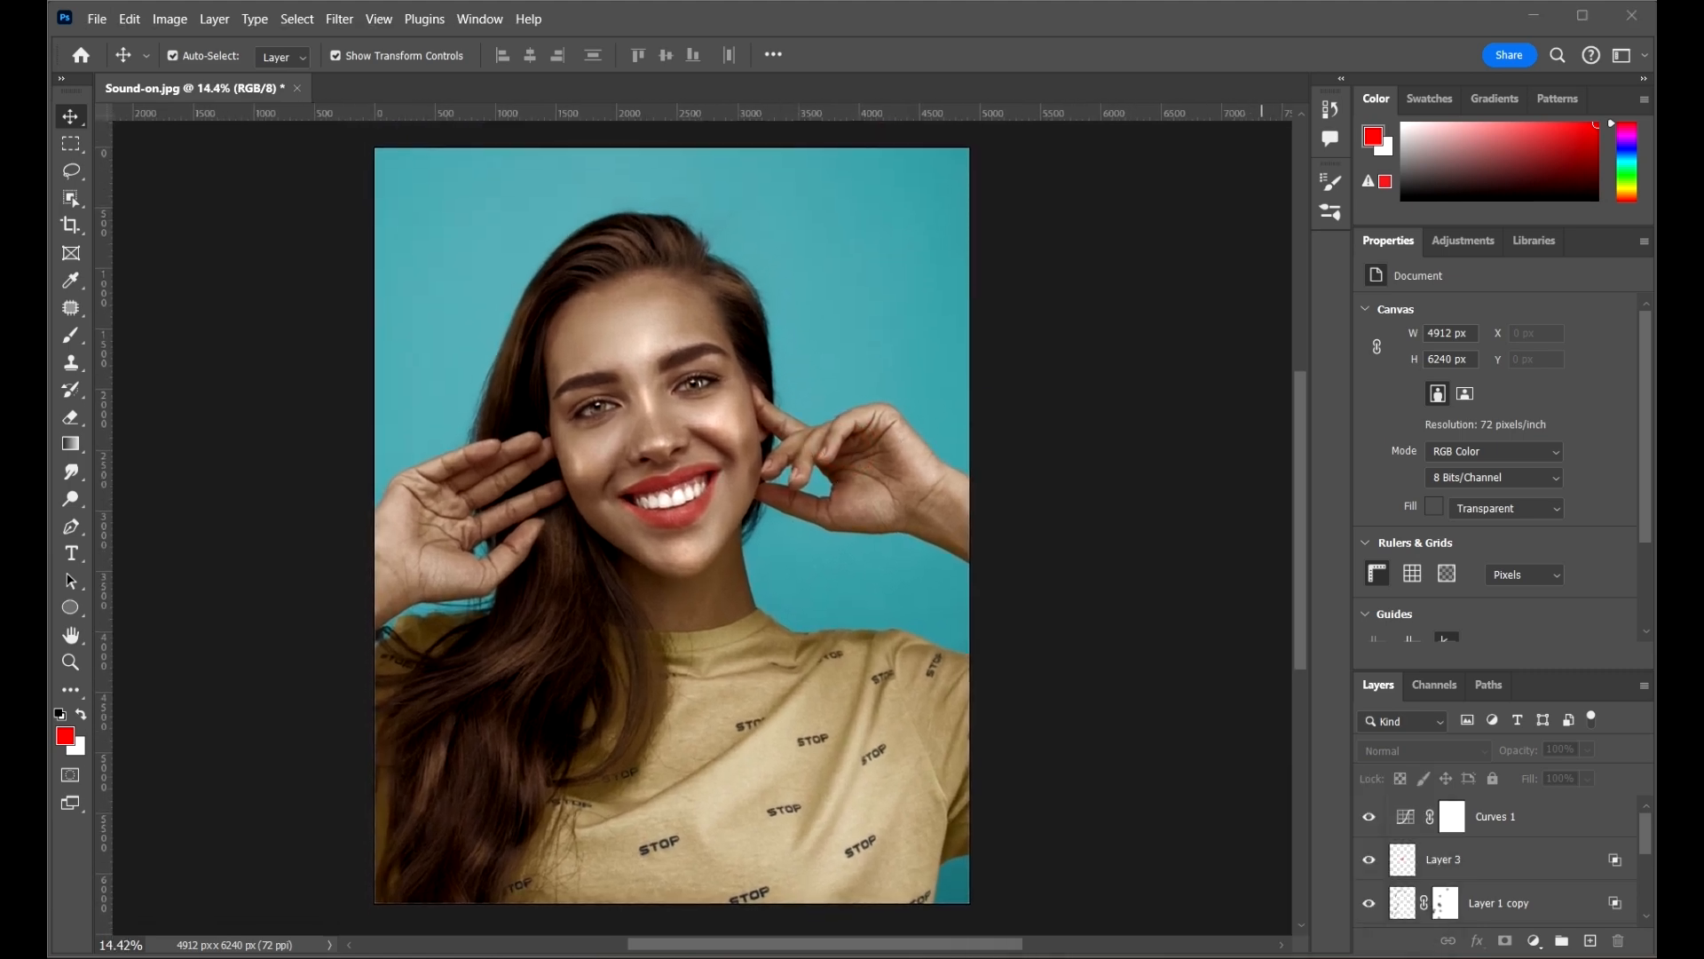
click(1126, 880)
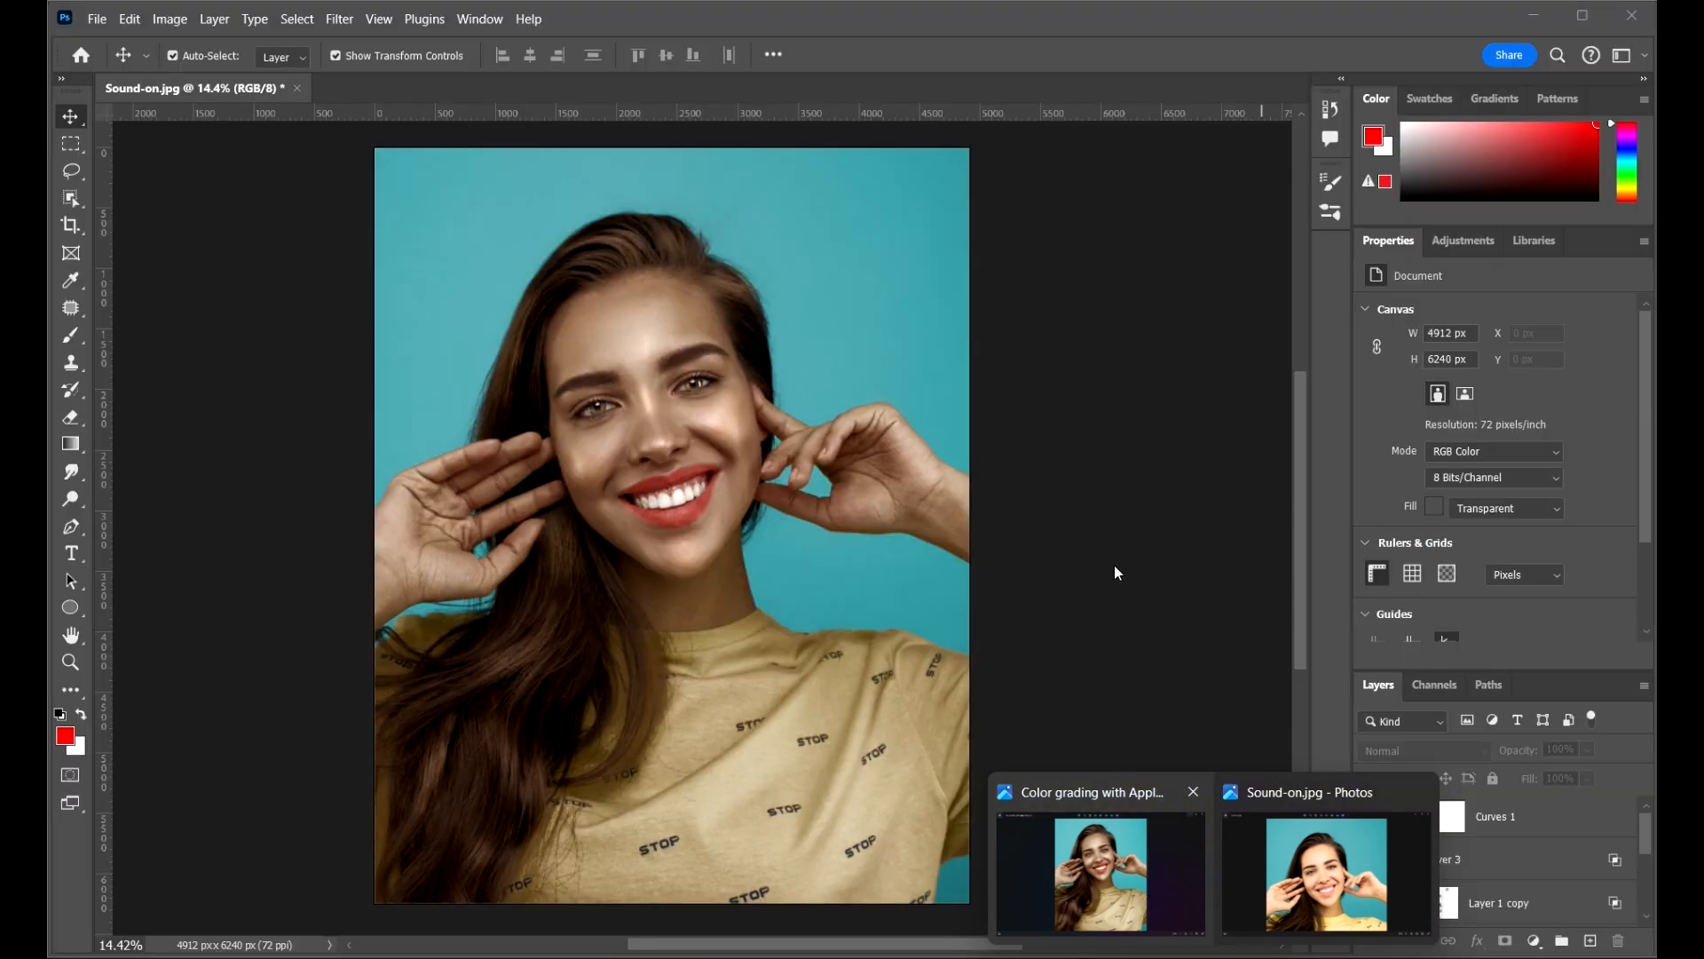
click(1116, 545)
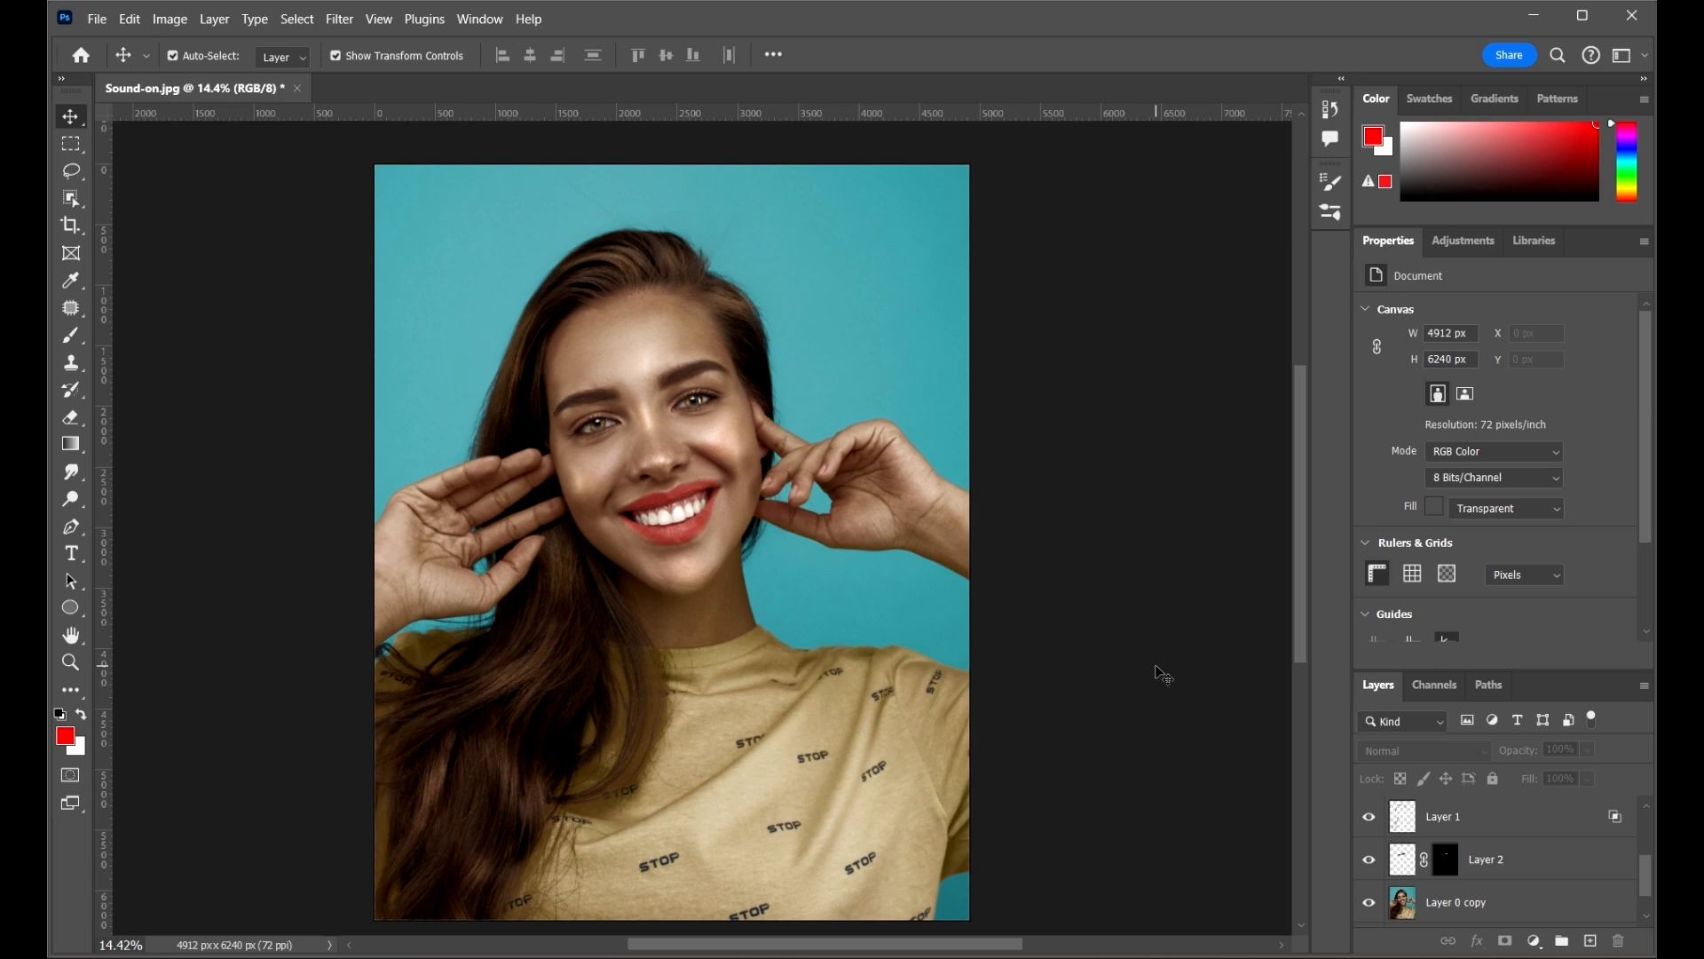
scroll(1200, 451, down, 1)
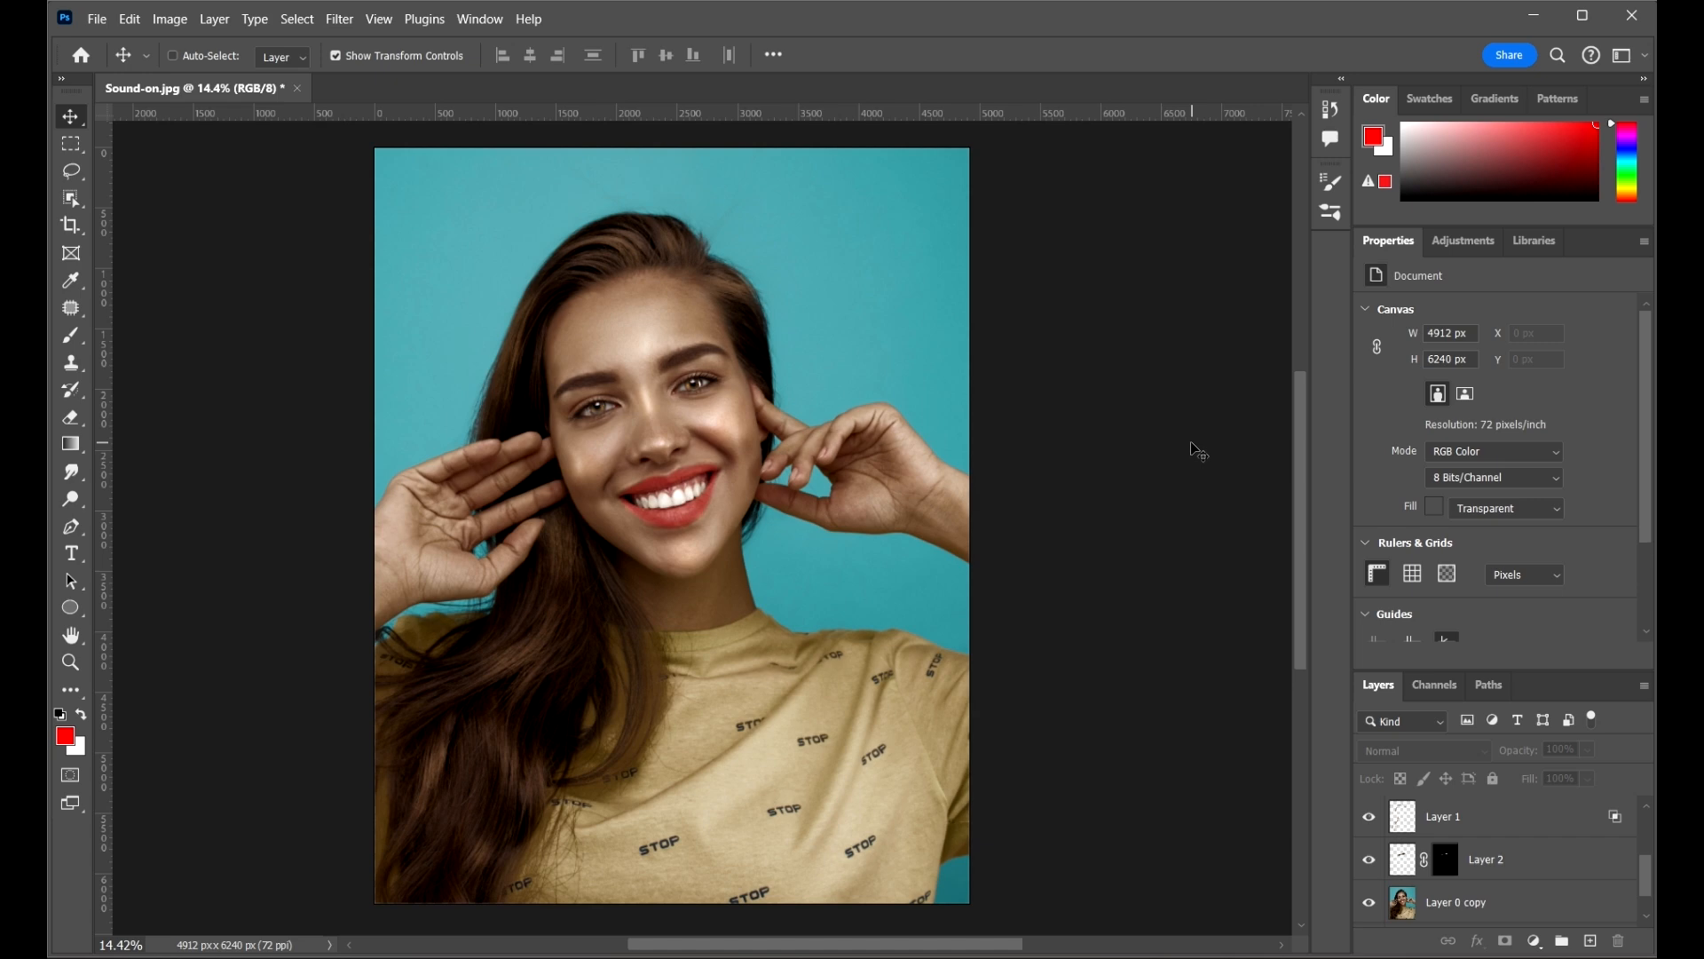
- Save the layered document as a Photoshop file named Color grading in the 05 Images, Layers and Blending Pro Workflows folder
key(ctrl+shift+s)
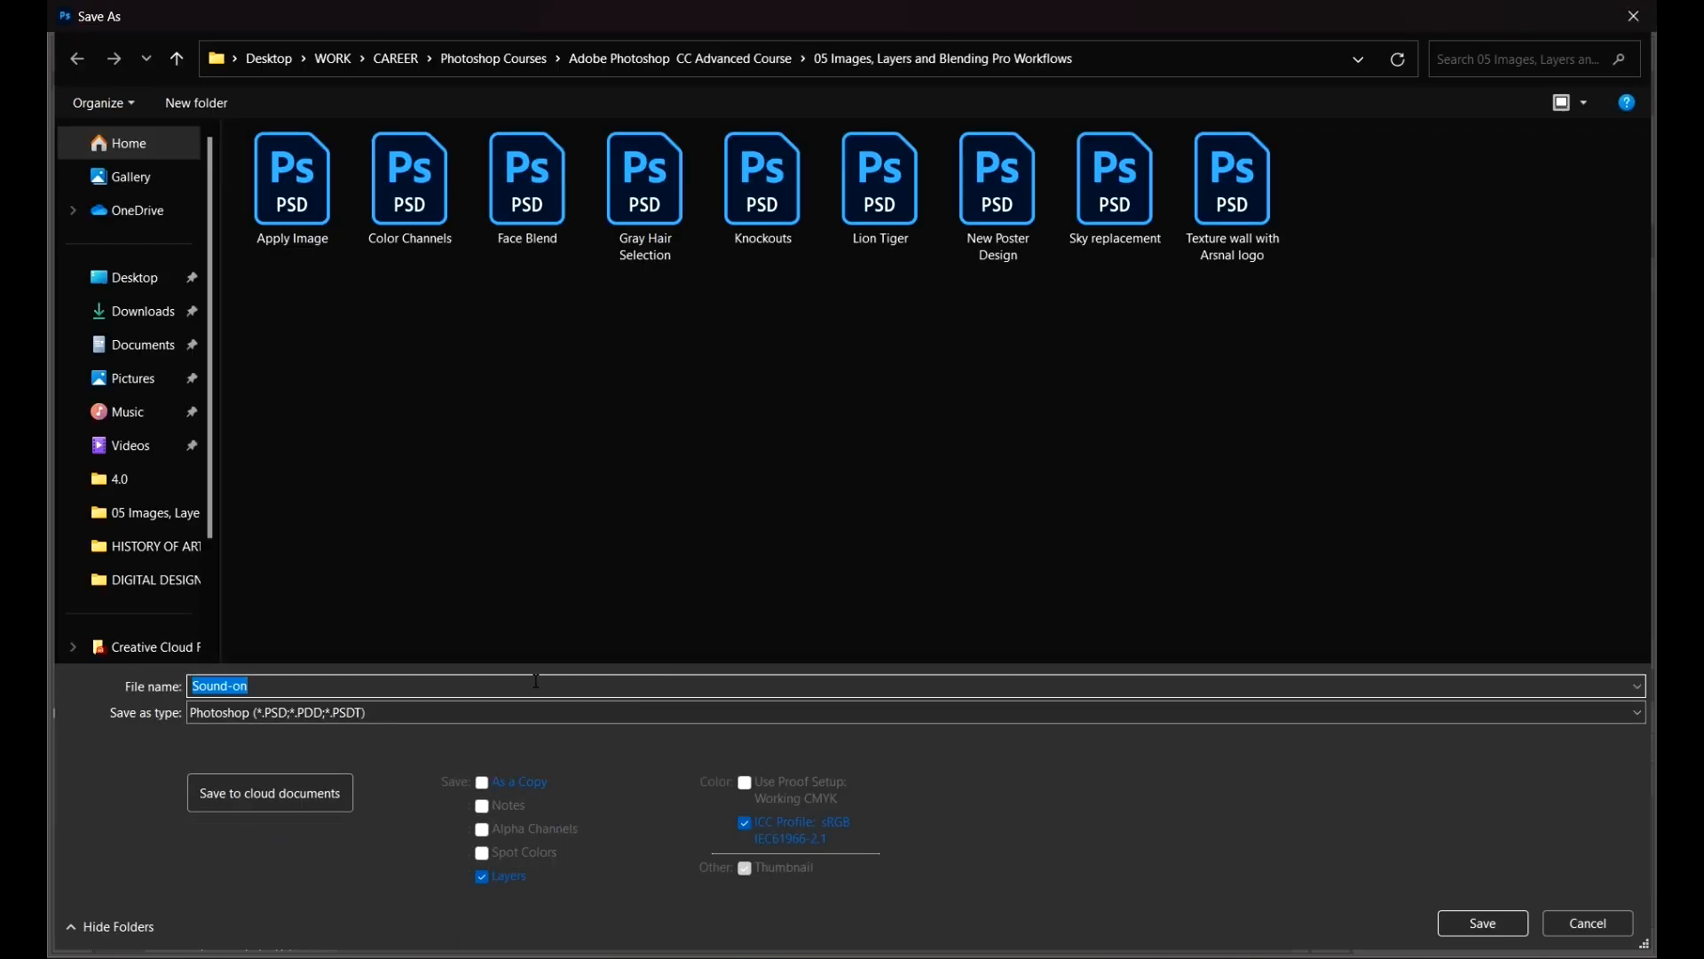
text(Color grading)
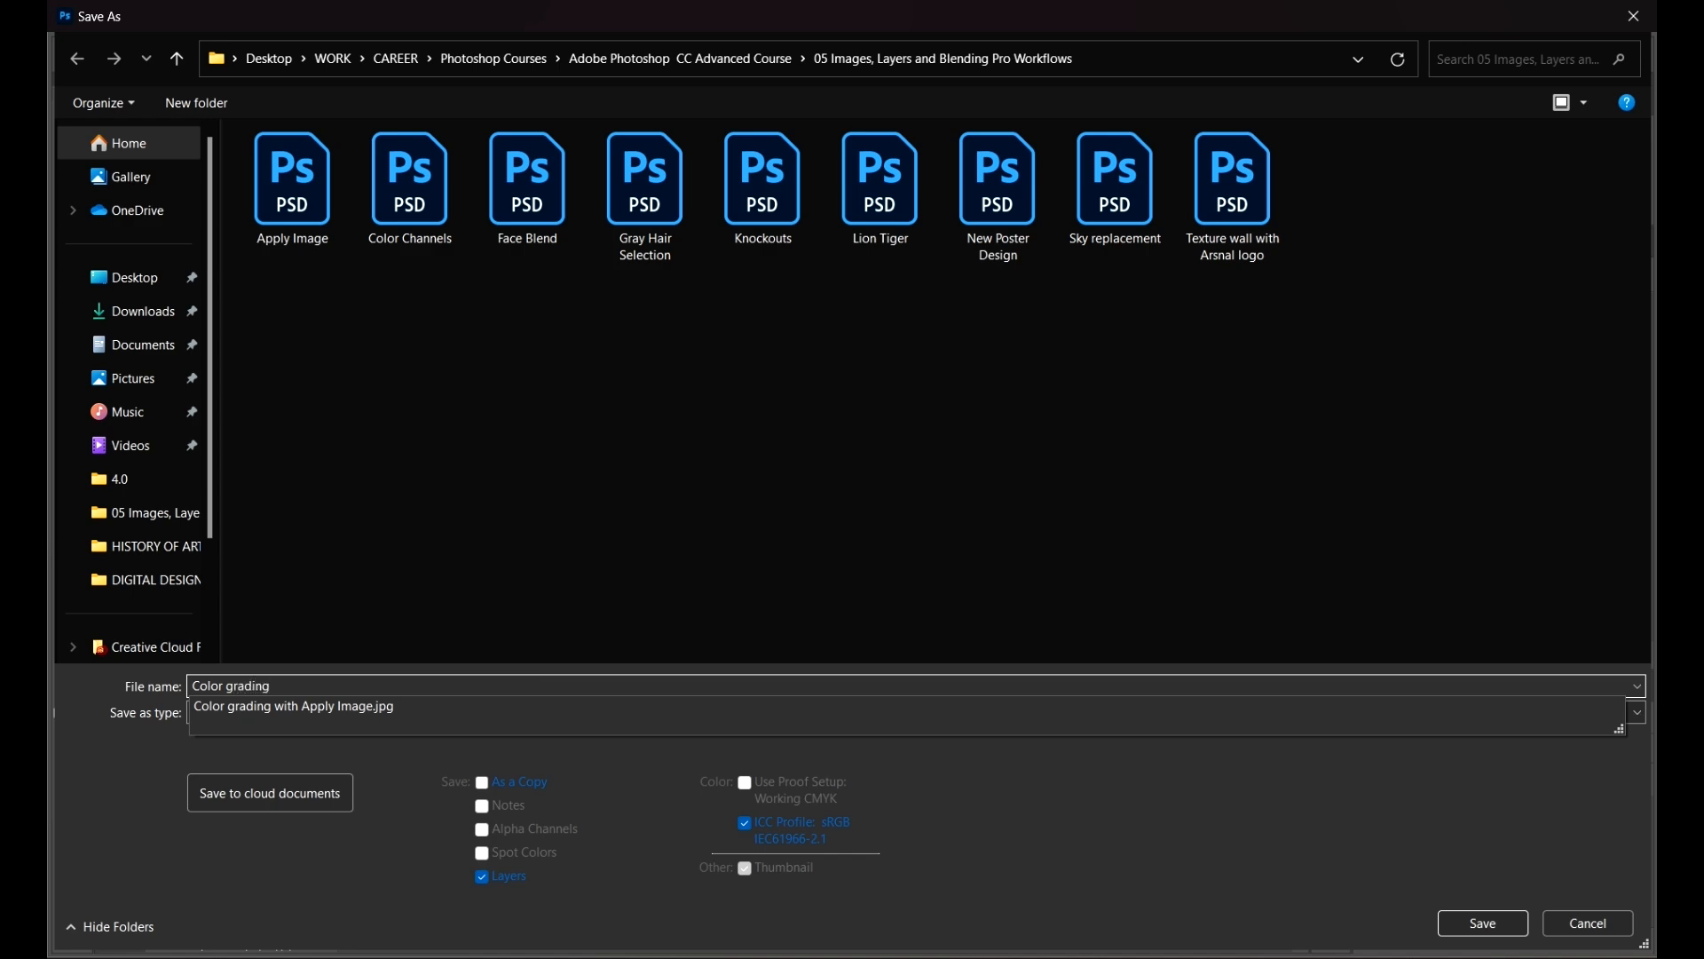
click(1475, 924)
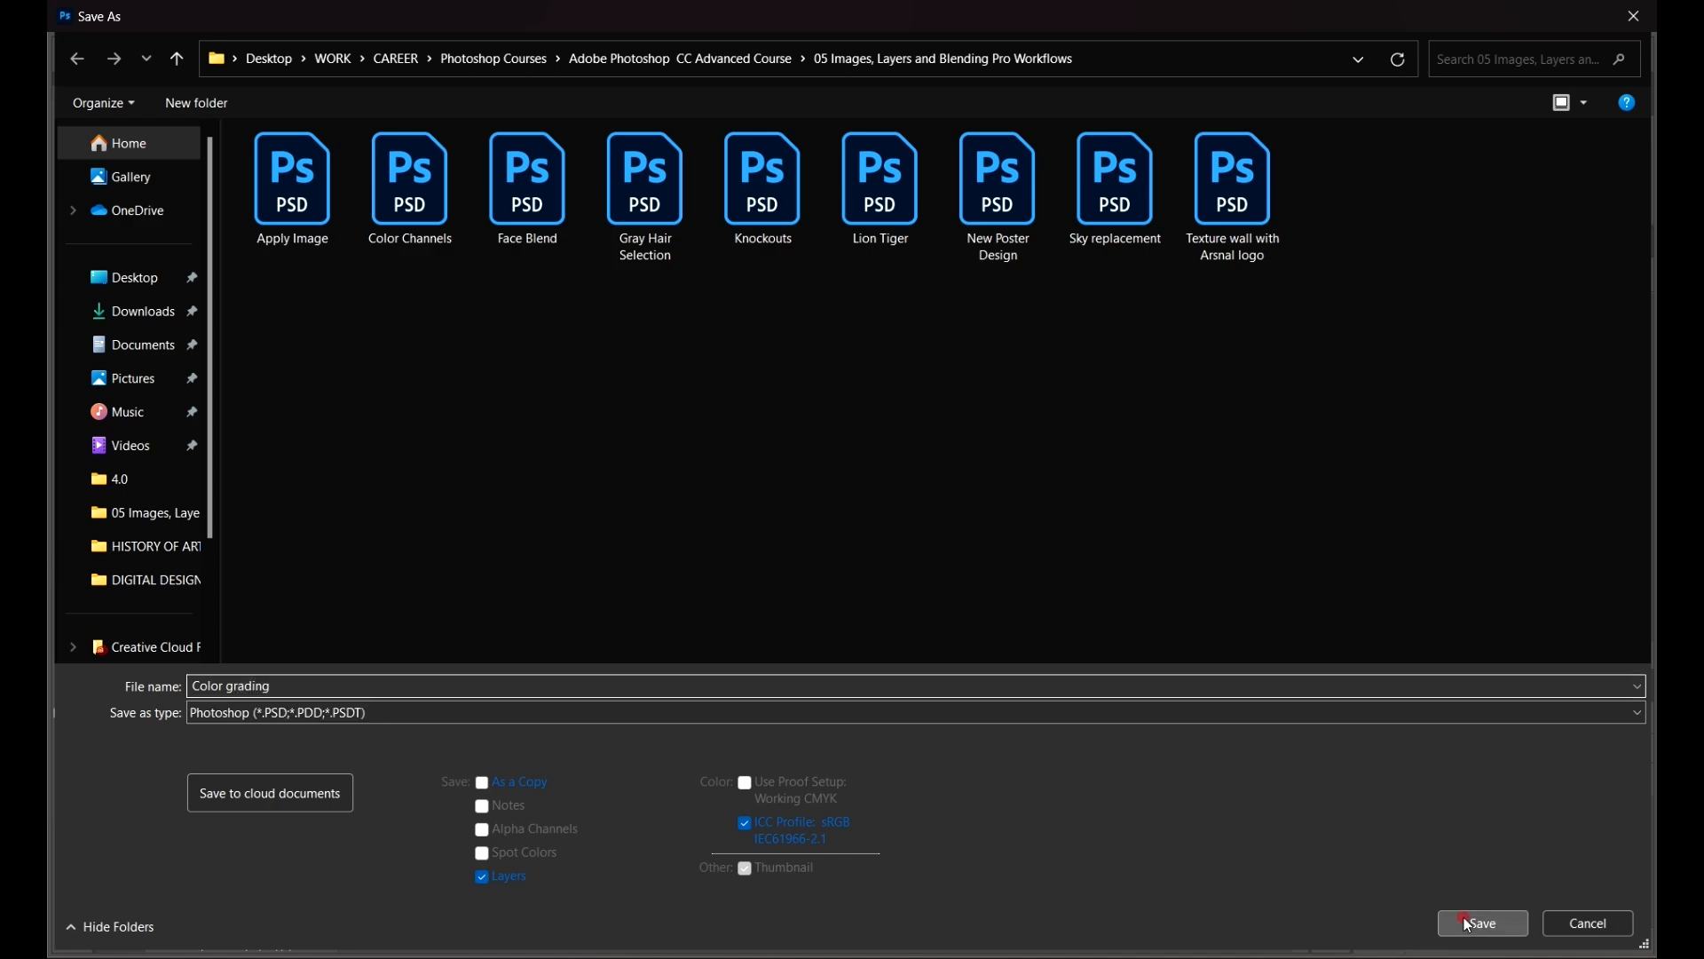
click(1084, 269)
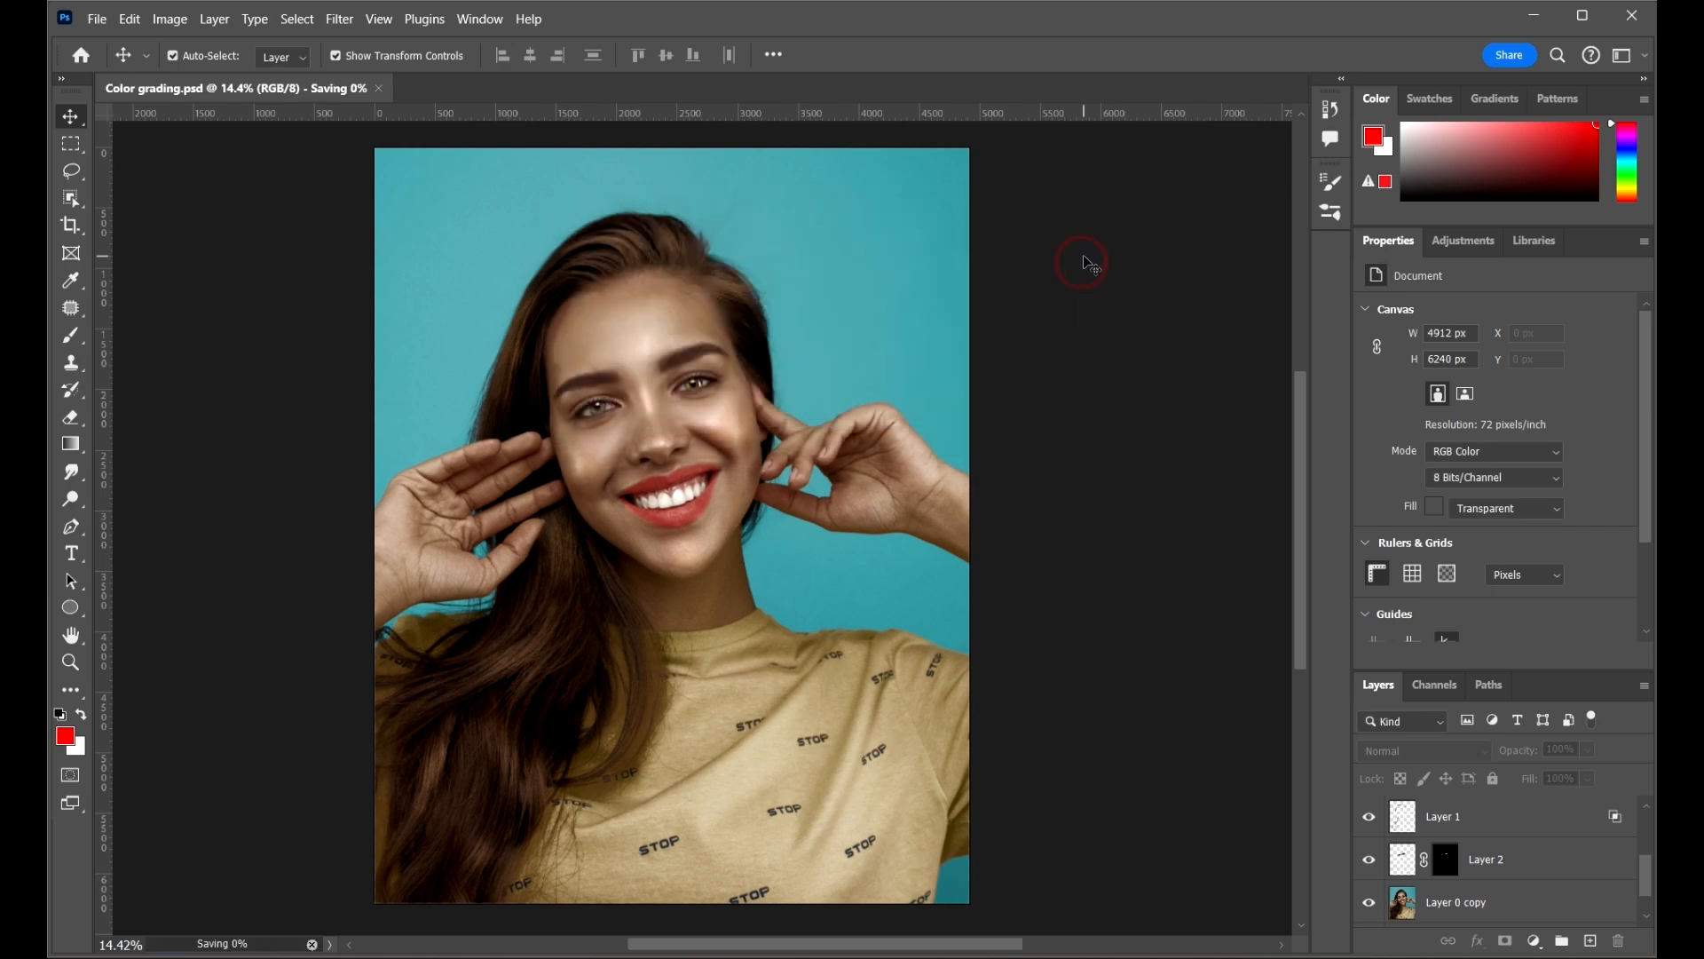